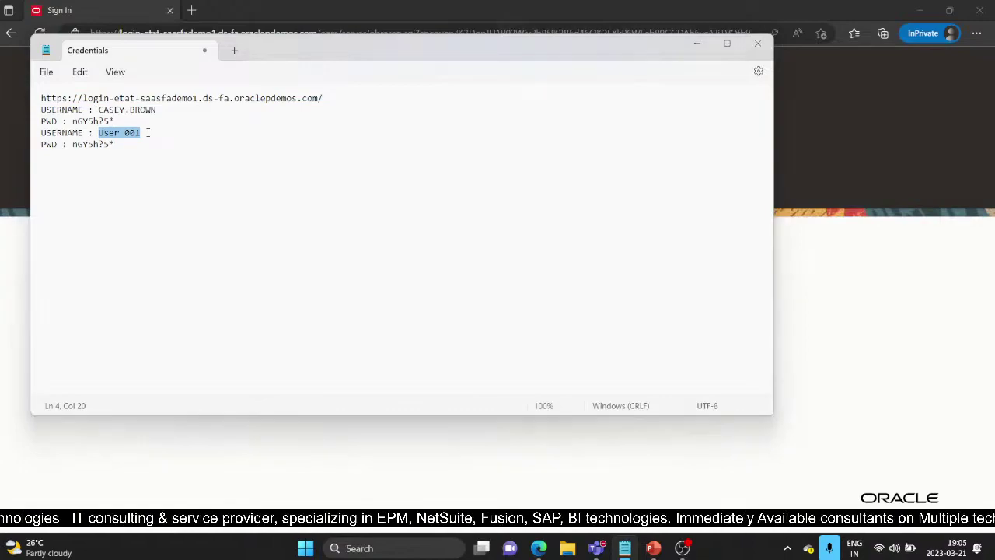
- Sign in to Oracle Applications Cloud with the second username and its account password copied from the Credentials note
key("alt+Tab")
key("ctrl+v")
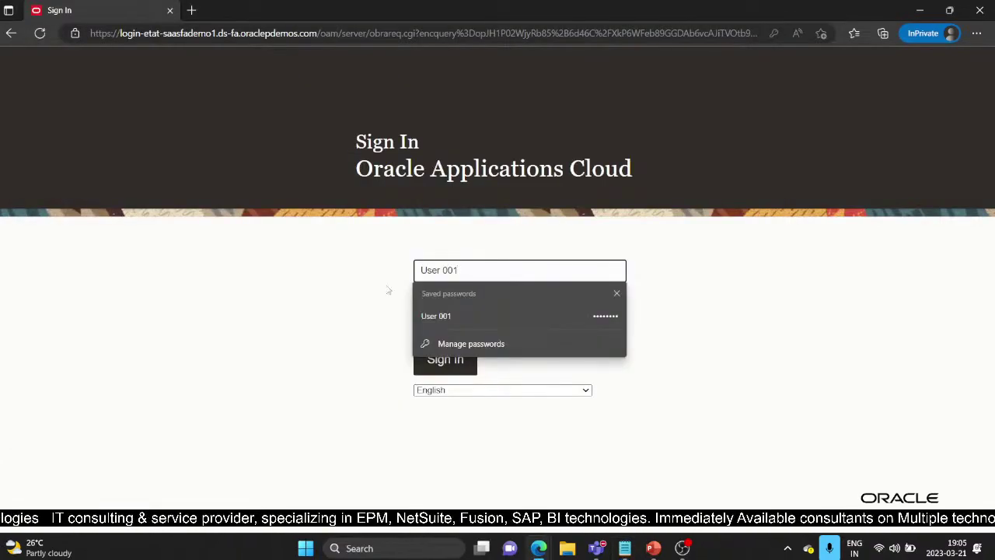
key("alt+Tab")
left_click_drag(73, 144, 121, 148)
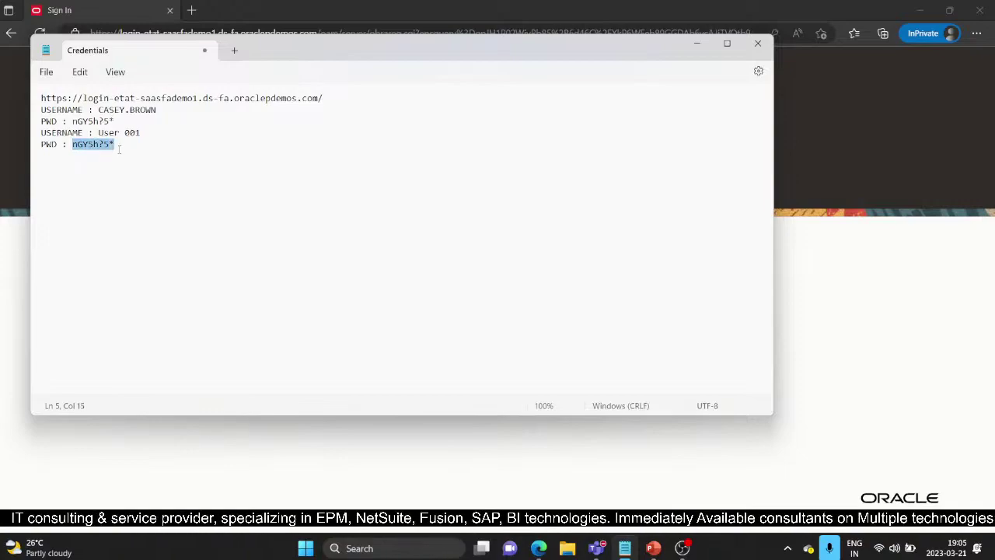
key("alt+Tab")
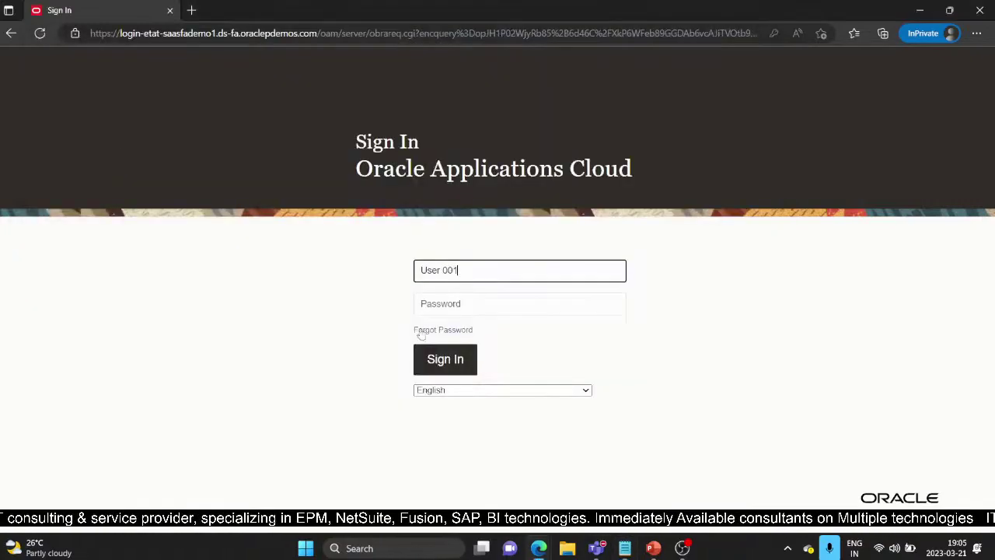
left_click(448, 308)
key("ctrl+v")
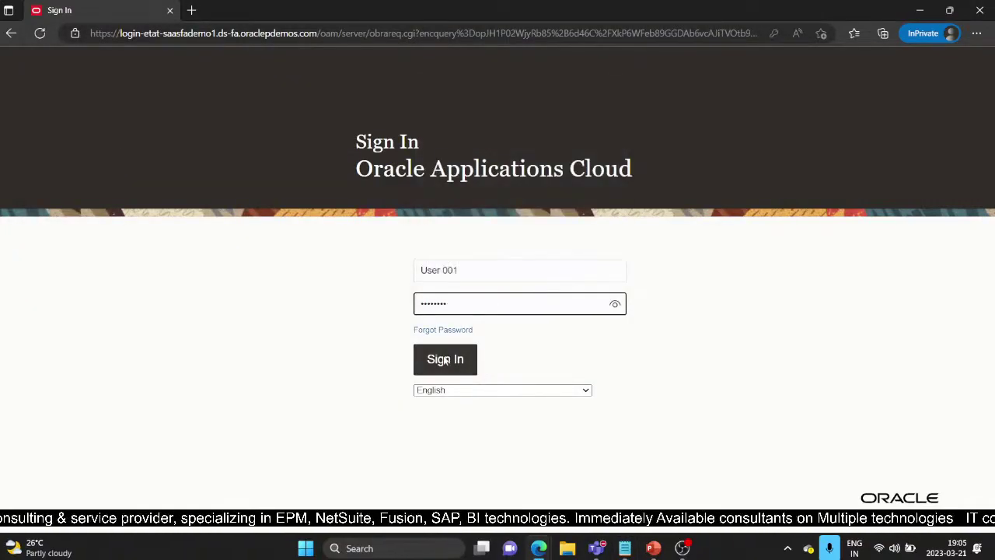
key("Return")
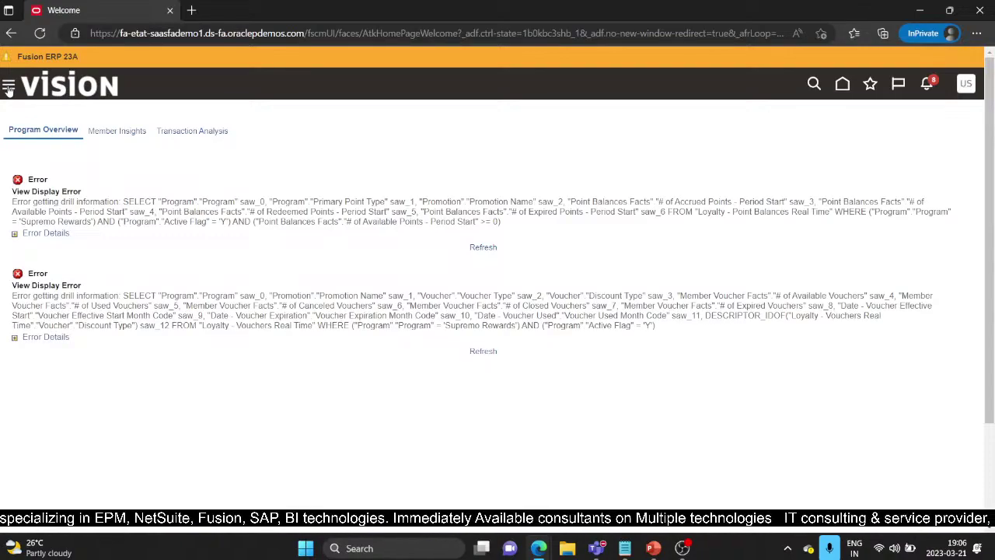
- Open Asset Inquiry under Fixed Assets and view the recent additions for DEMO CORP in period JAN-23
left_click(9, 87)
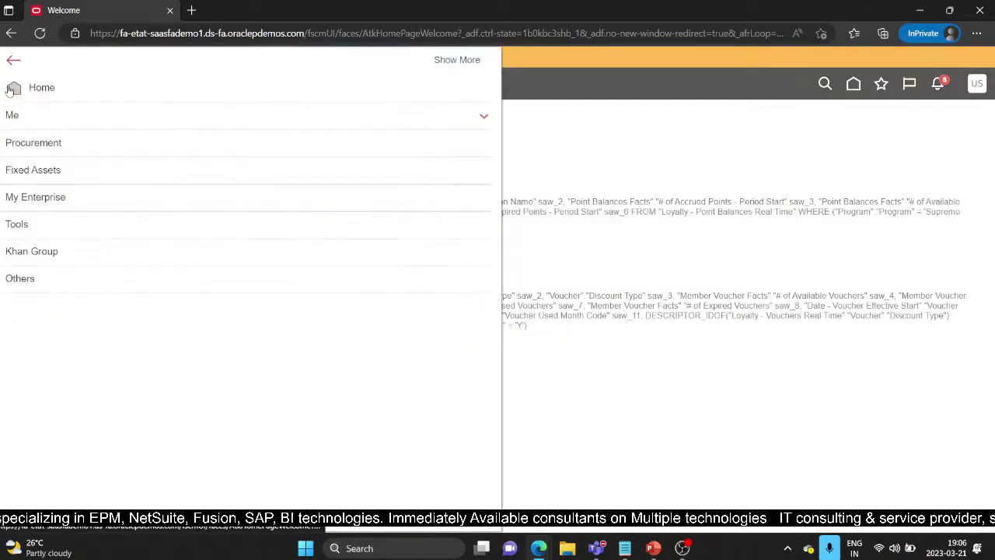
left_click(24, 173)
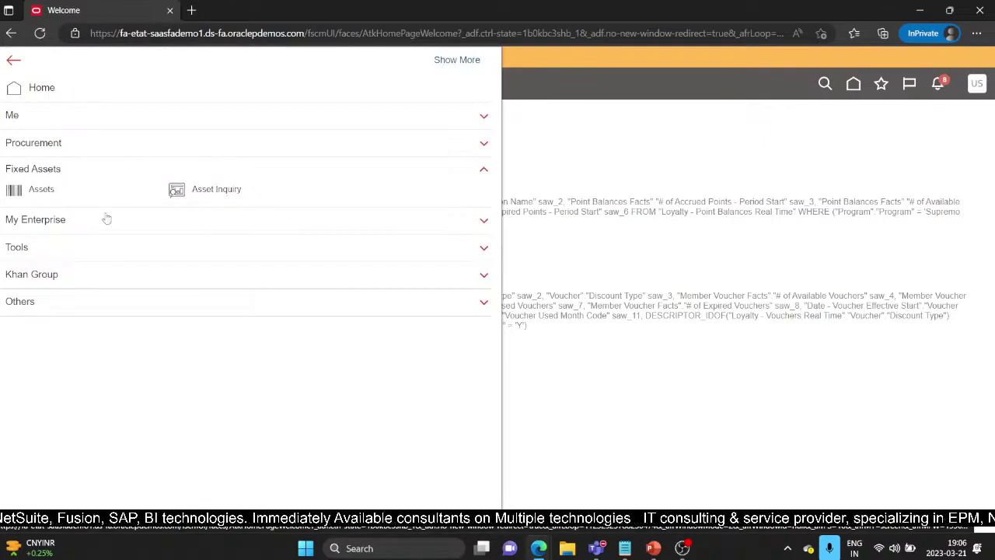
left_click(207, 189)
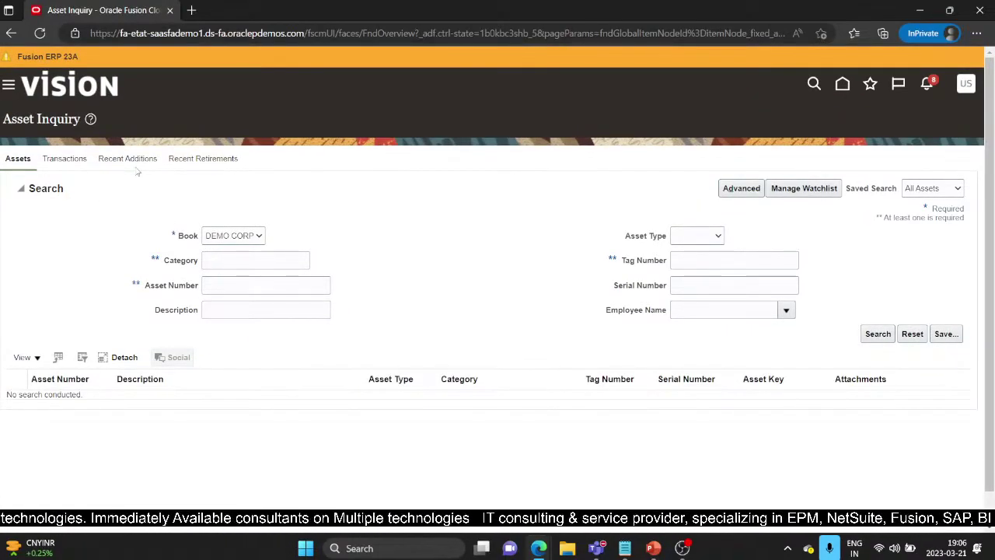
left_click(142, 158)
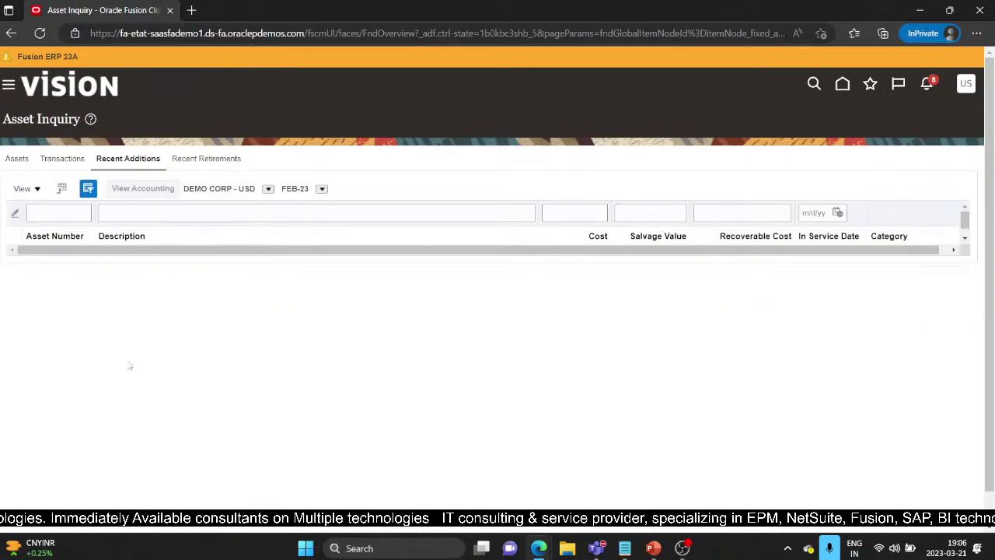
left_click(321, 189)
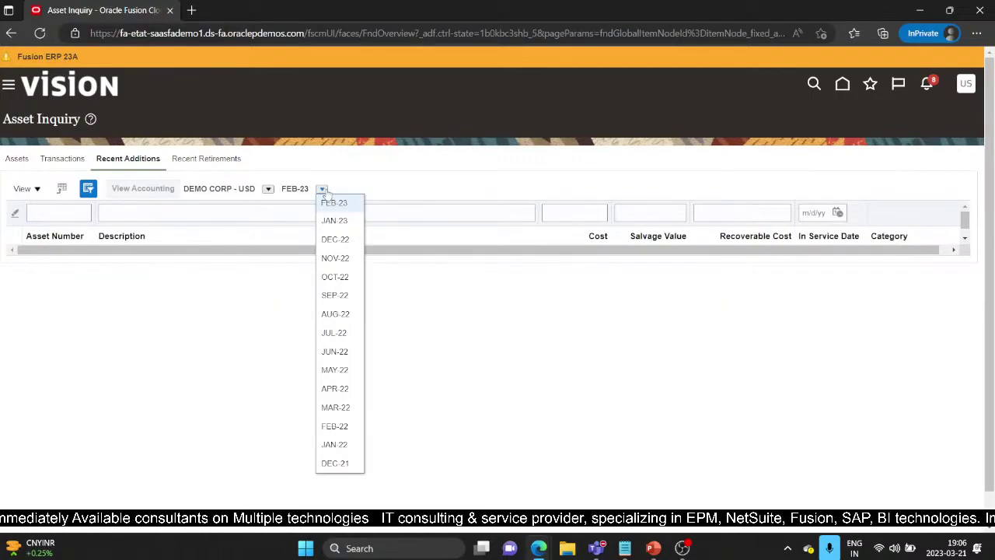
left_click(342, 226)
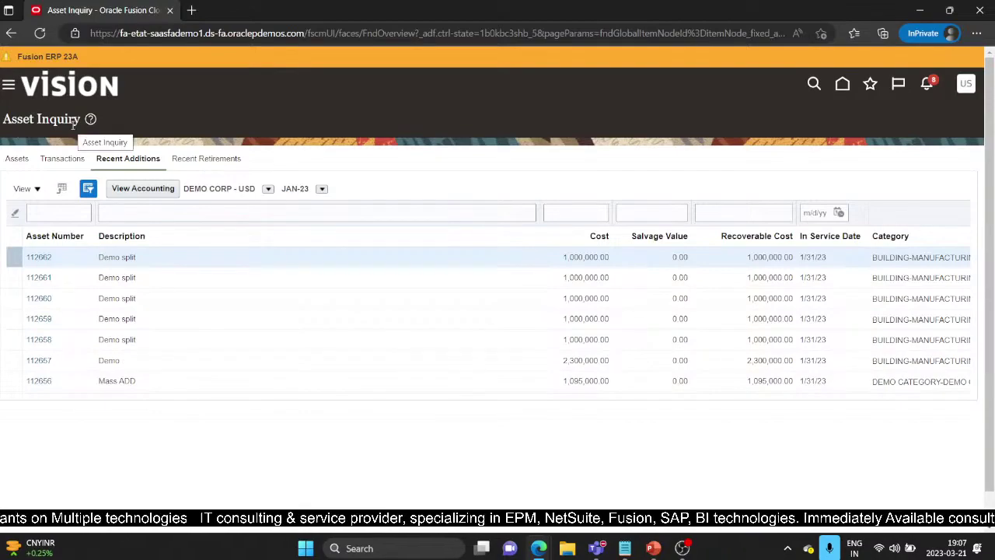
- Go to the Fixed Assets Assets page and begin adding an asset in the DEMO CORP book with asset type Capitalized
left_click(8, 87)
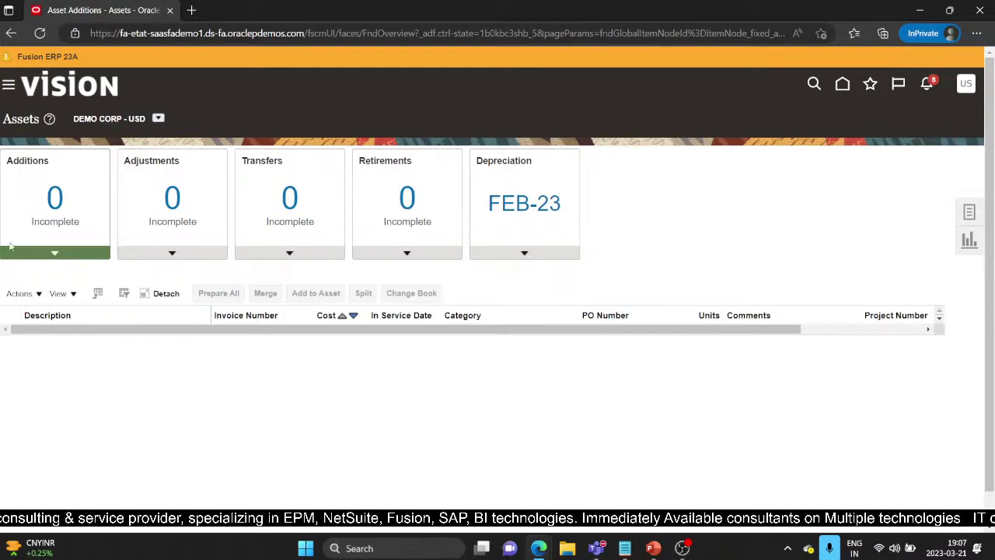
left_click(971, 211)
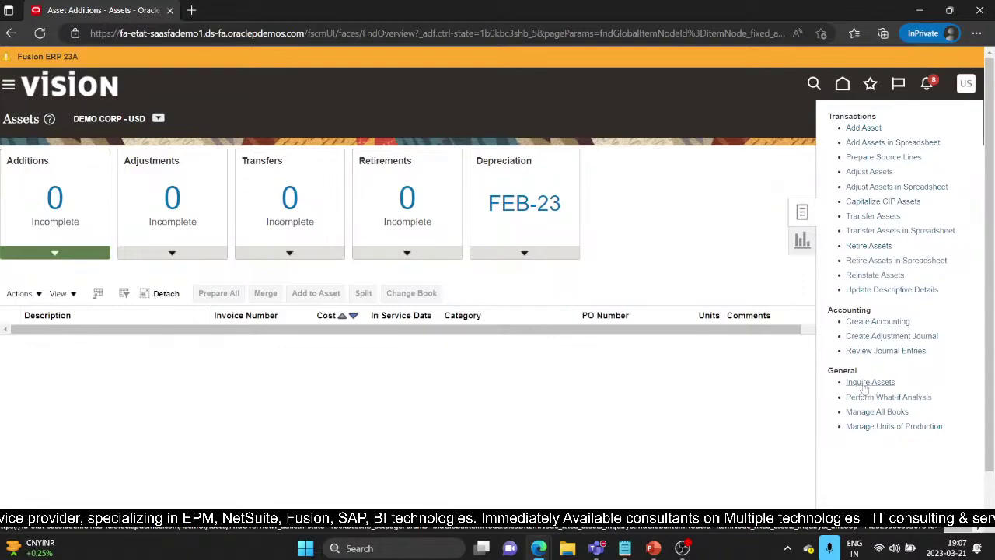
left_click(869, 128)
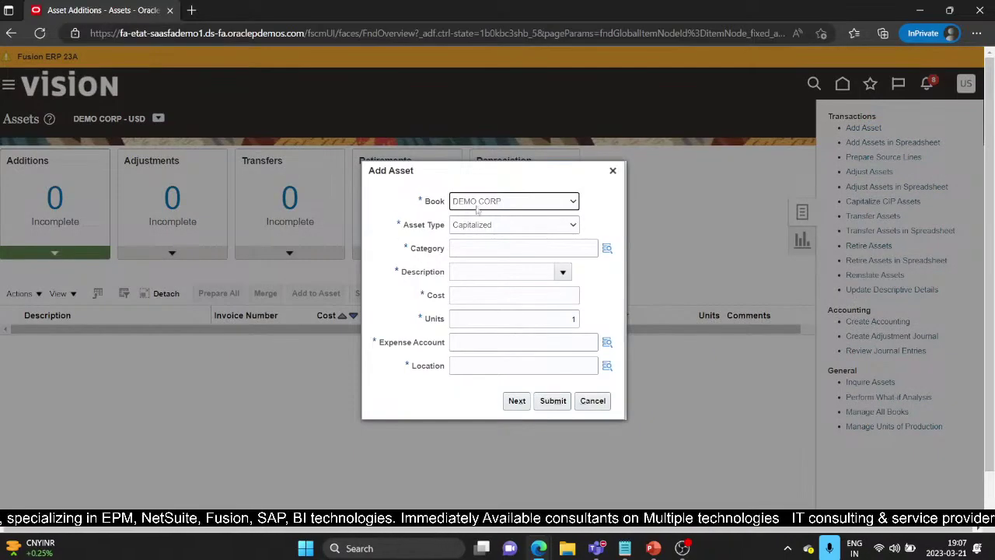
left_click(512, 225)
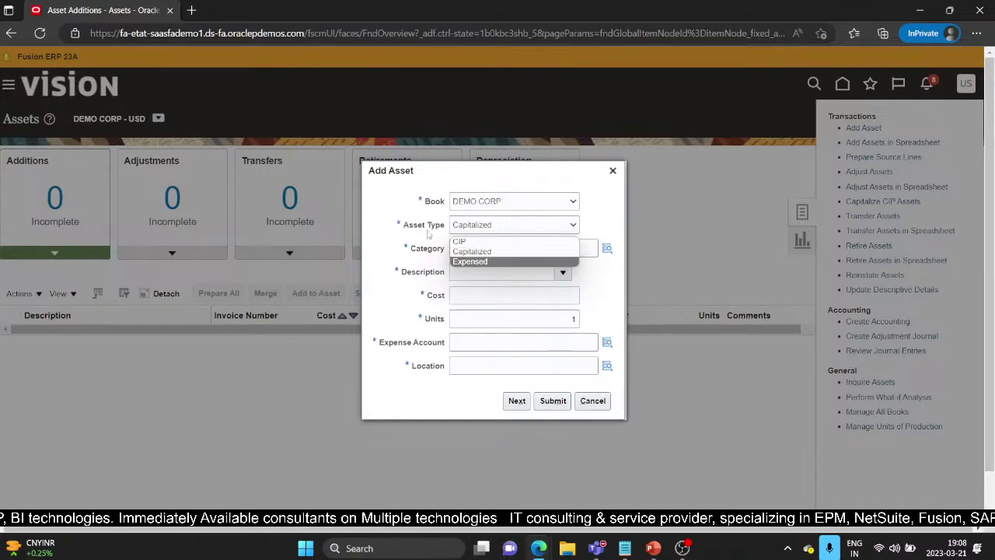
left_click(492, 251)
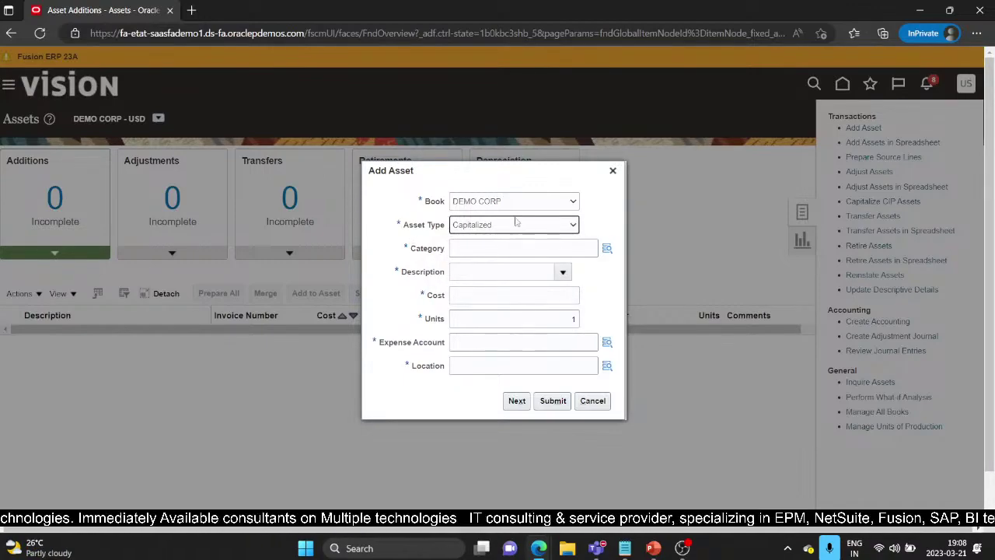
- Set the new asset's category to major category DEMO CATEGORY and minor category DEMO OFFICE
left_click(607, 250)
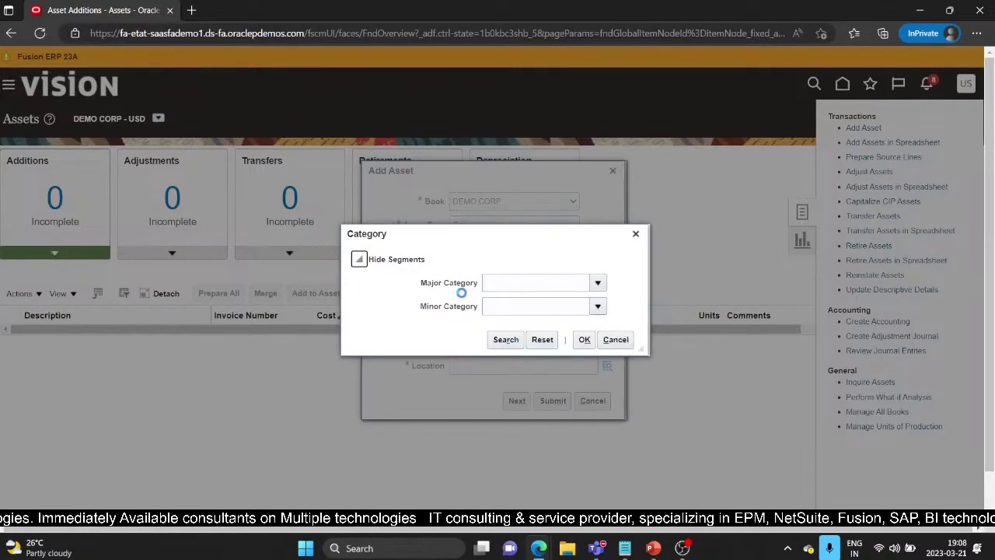
left_click(506, 283)
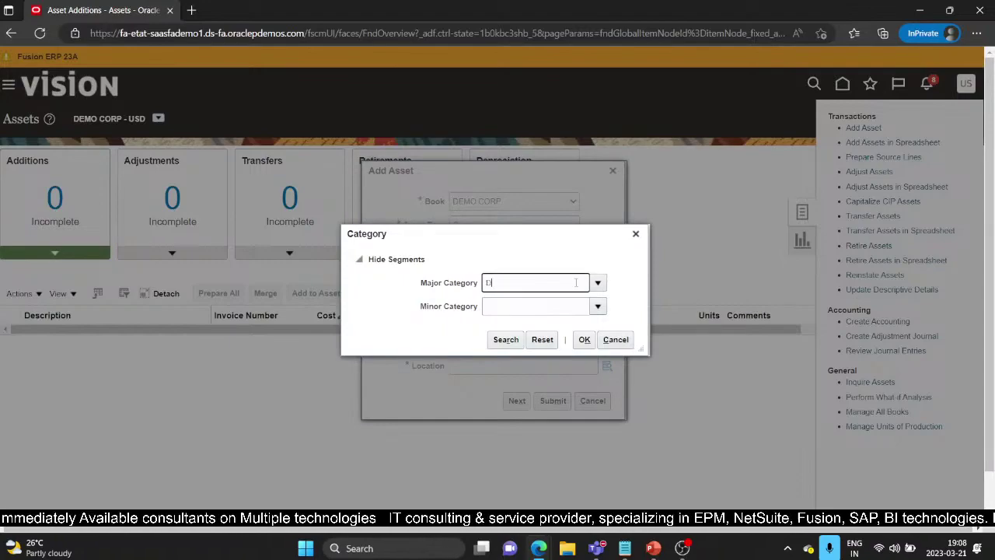
type("DEMO")
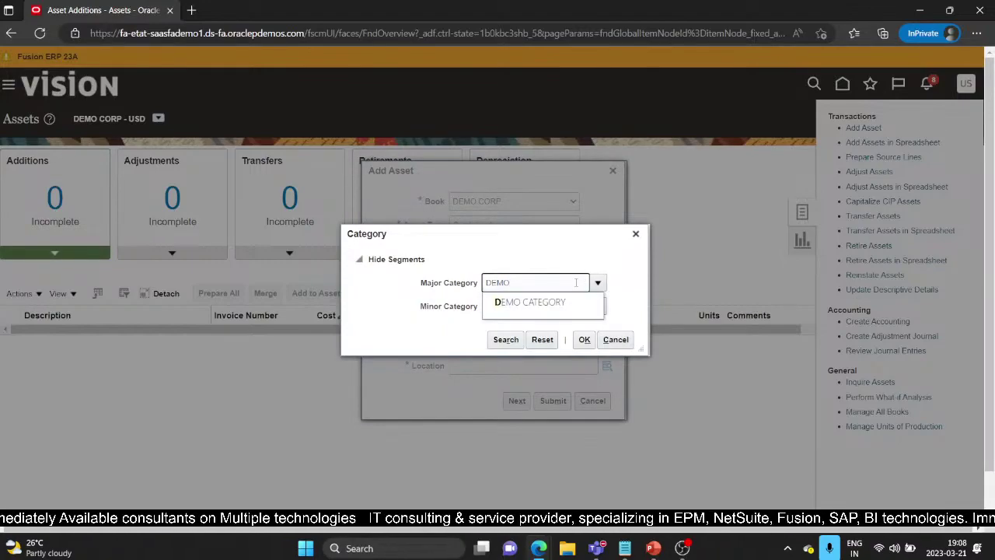
left_click(591, 304)
left_click(551, 305)
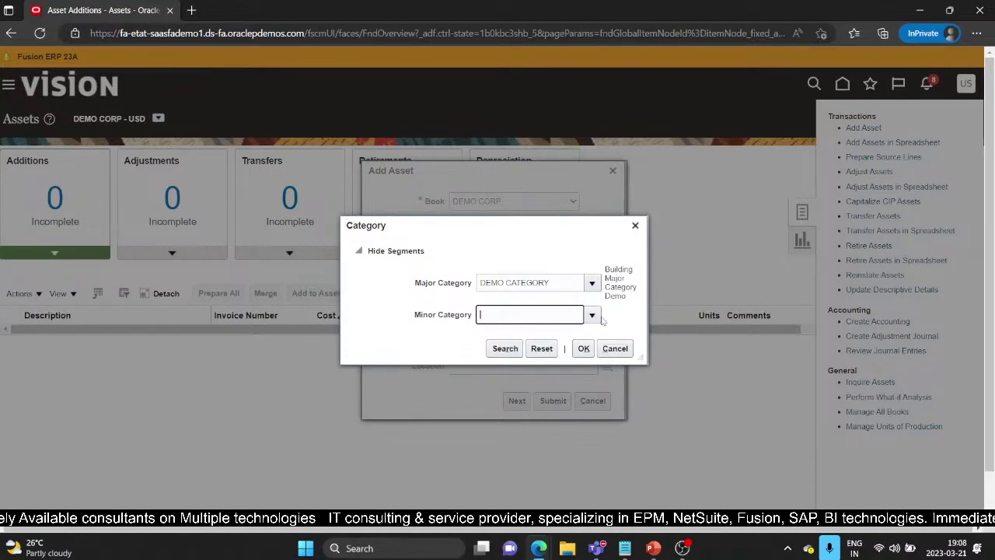
left_click(596, 315)
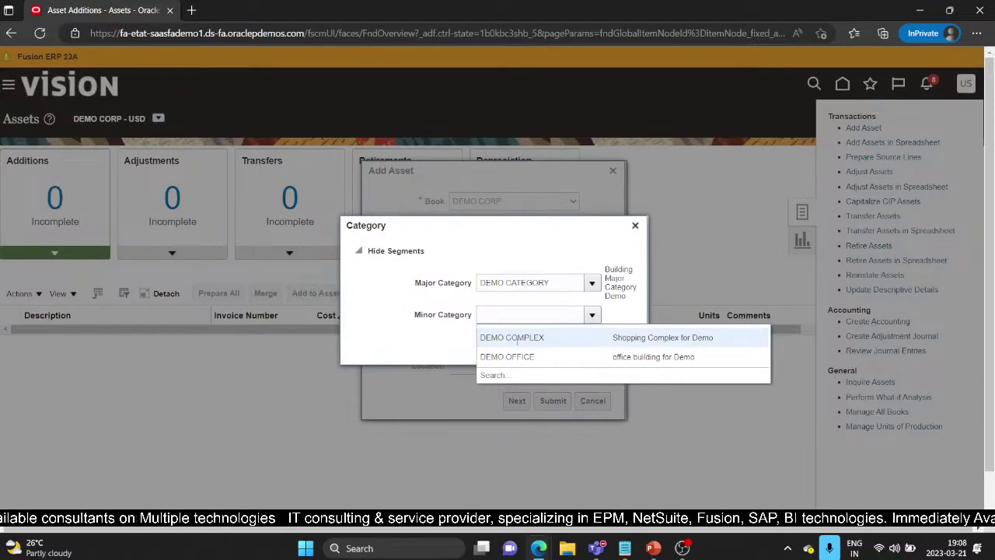
left_click(522, 357)
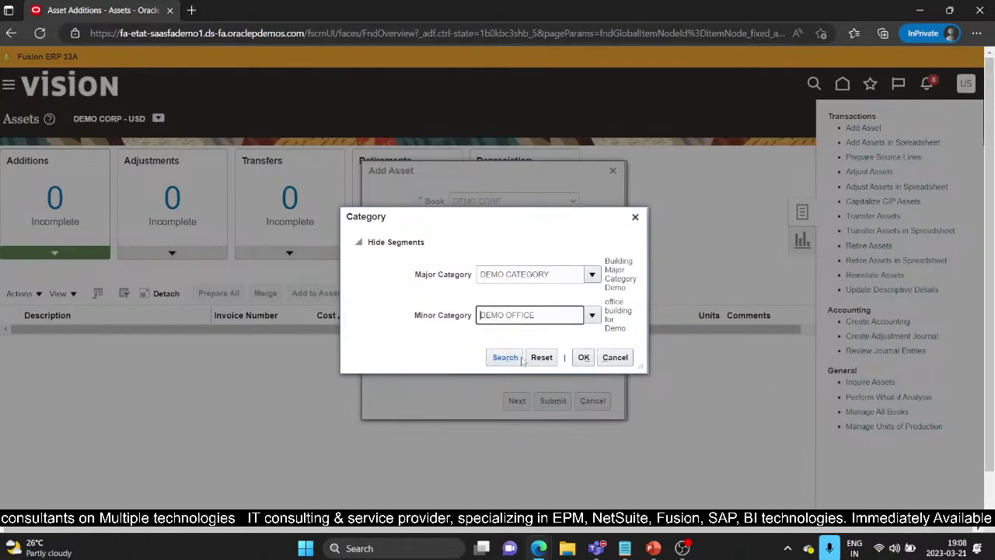
left_click(583, 360)
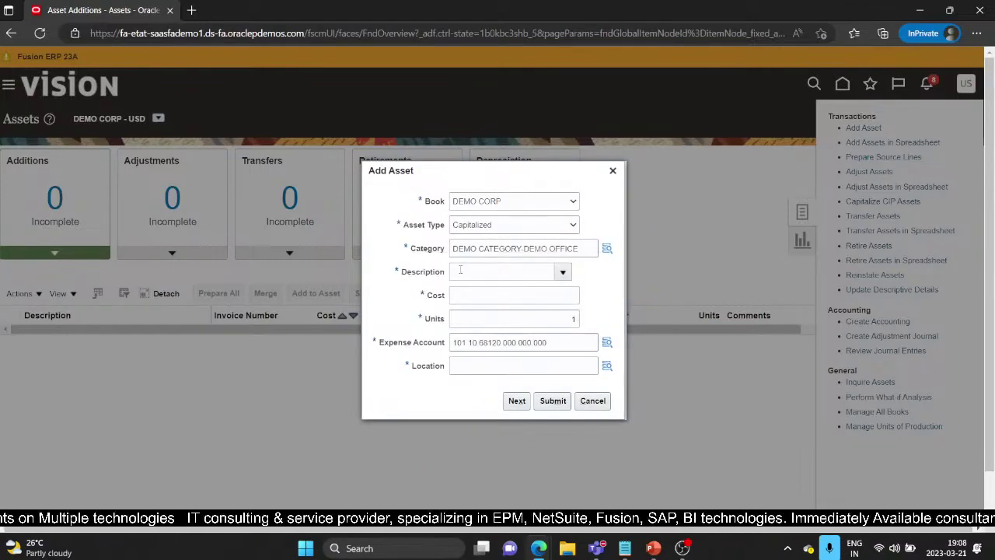
- Describe the asset as DEMO OFFICE BUILDING and set its cost to 2,000,000, keeping the default units and expense account
left_click(460, 269)
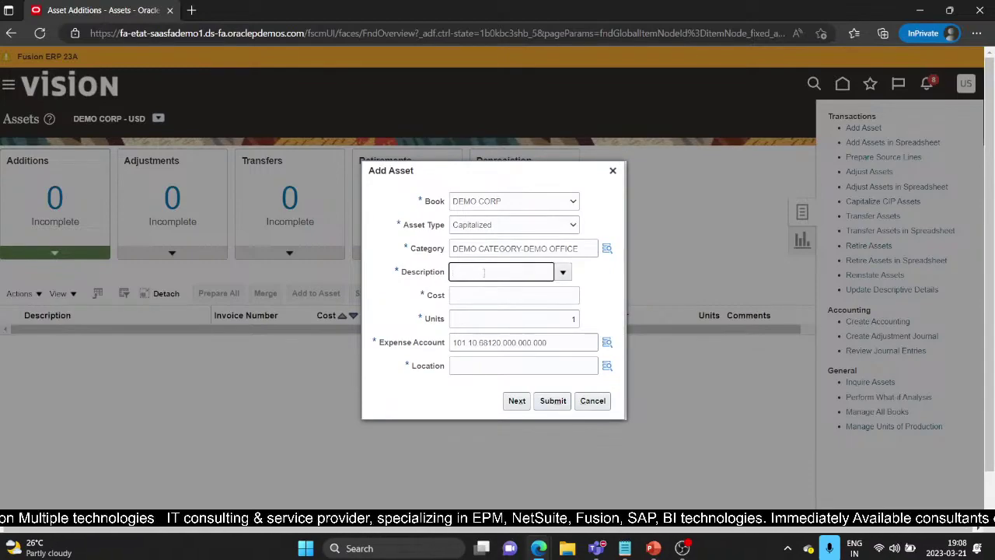
type("DEMO ")
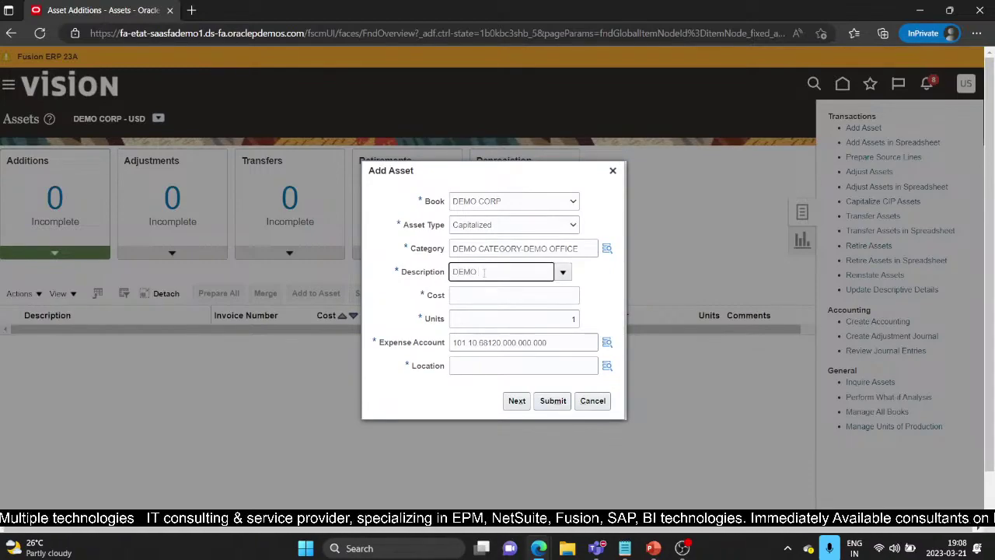
type("OFFIC")
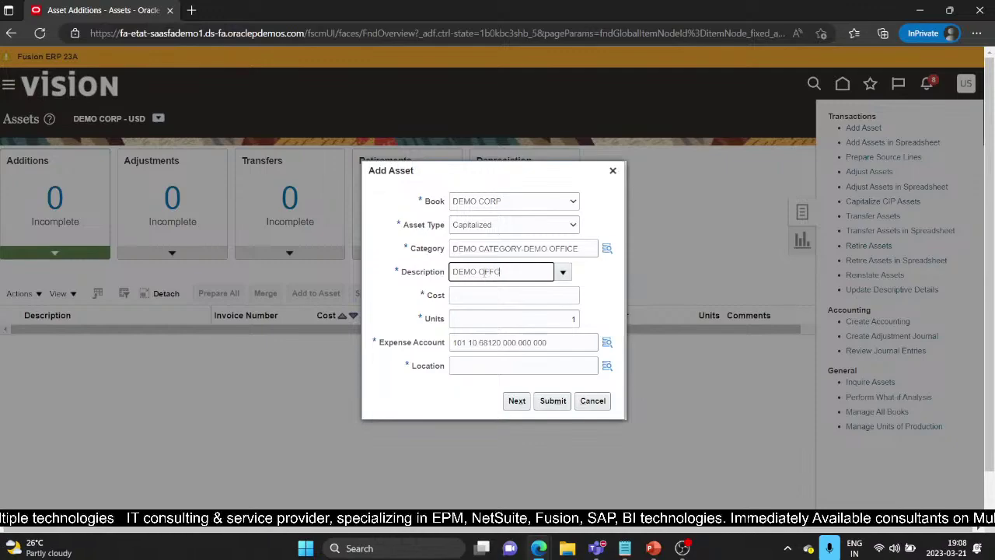
type("E ")
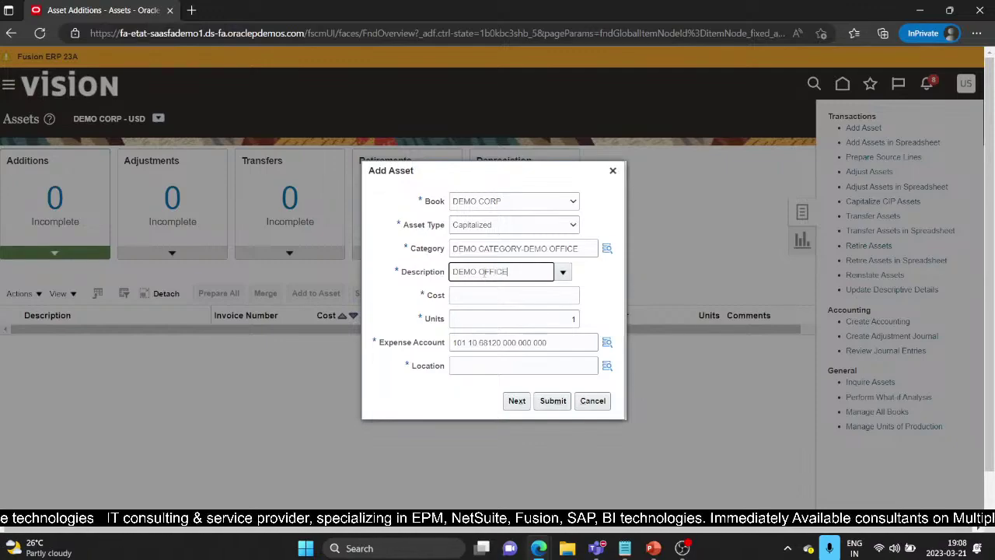
type("BUILDING")
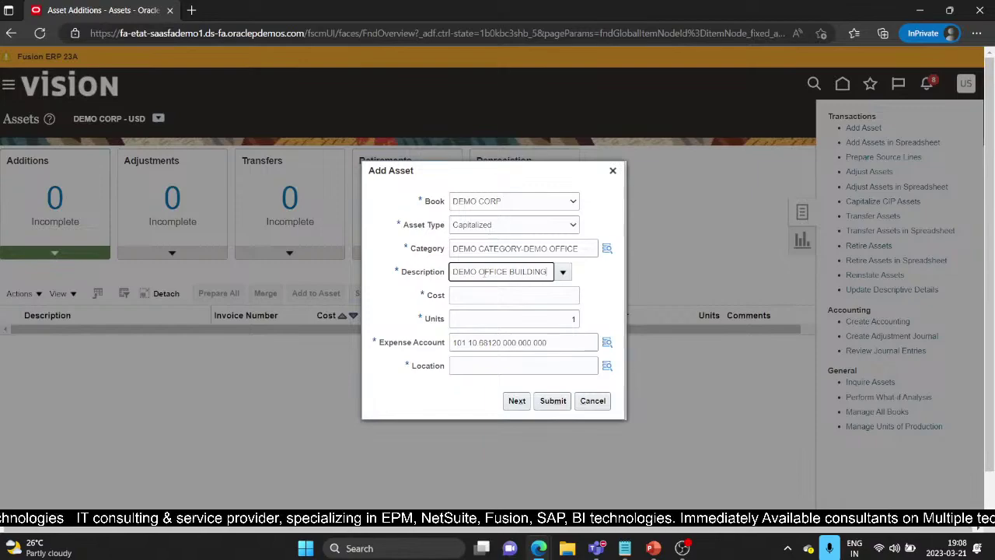
key("Tab")
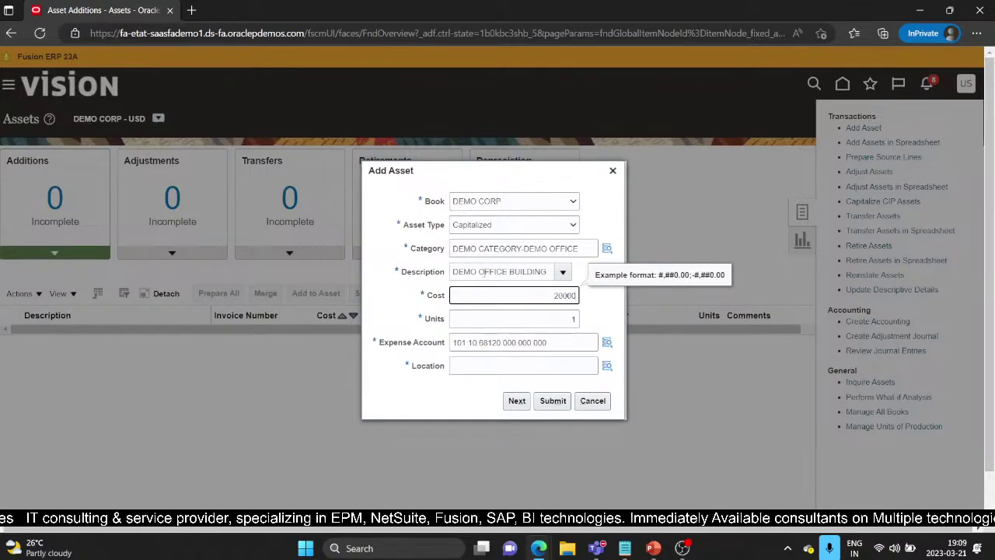
type("00")
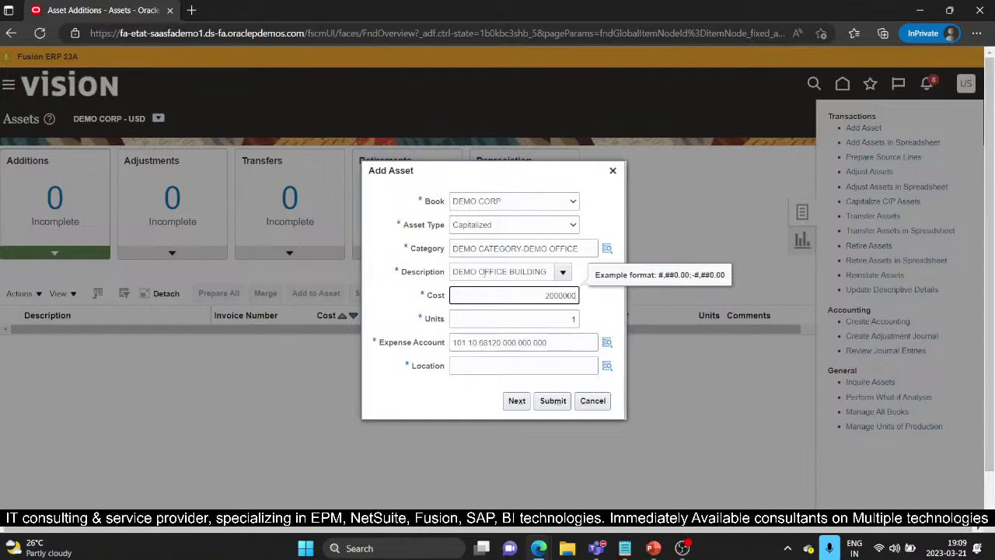
key("Tab")
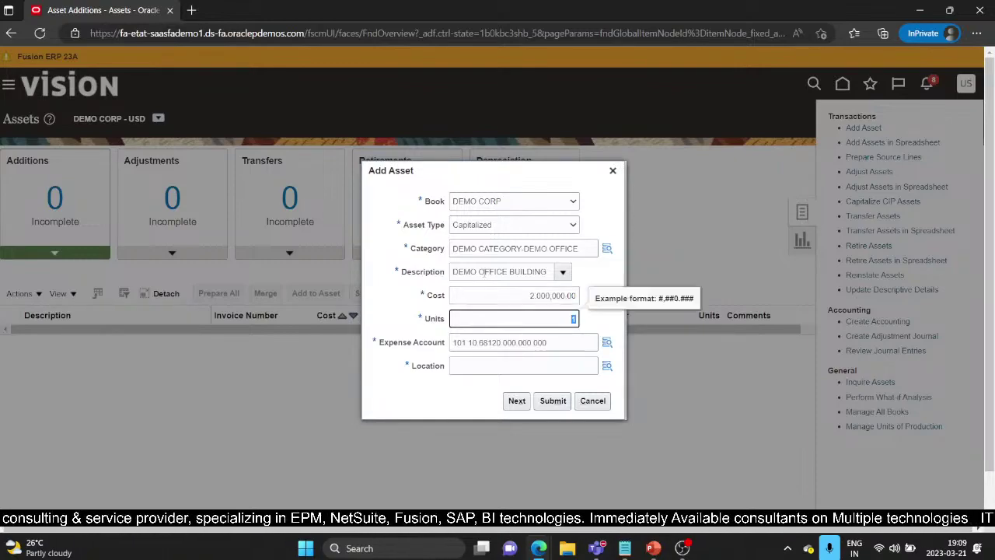
key("Tab")
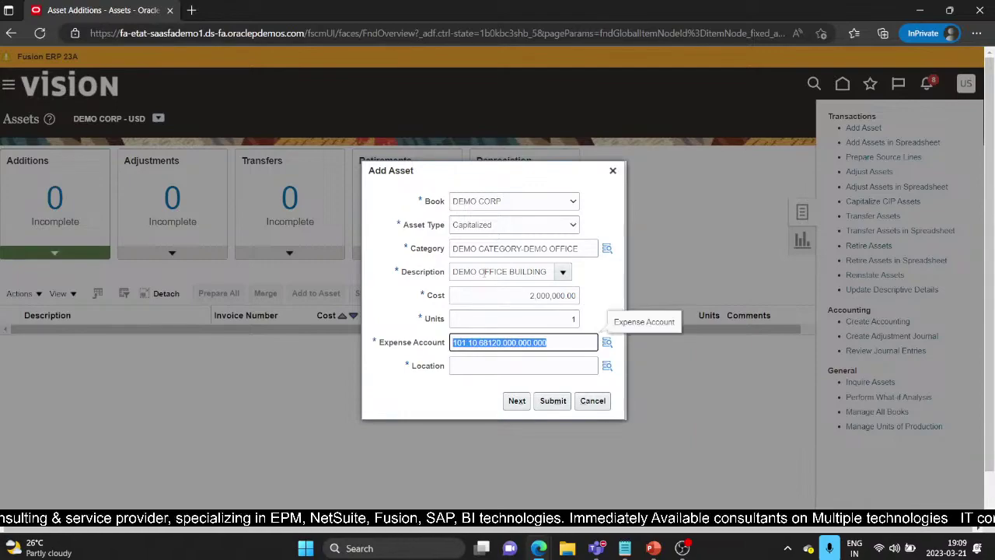
key("Tab")
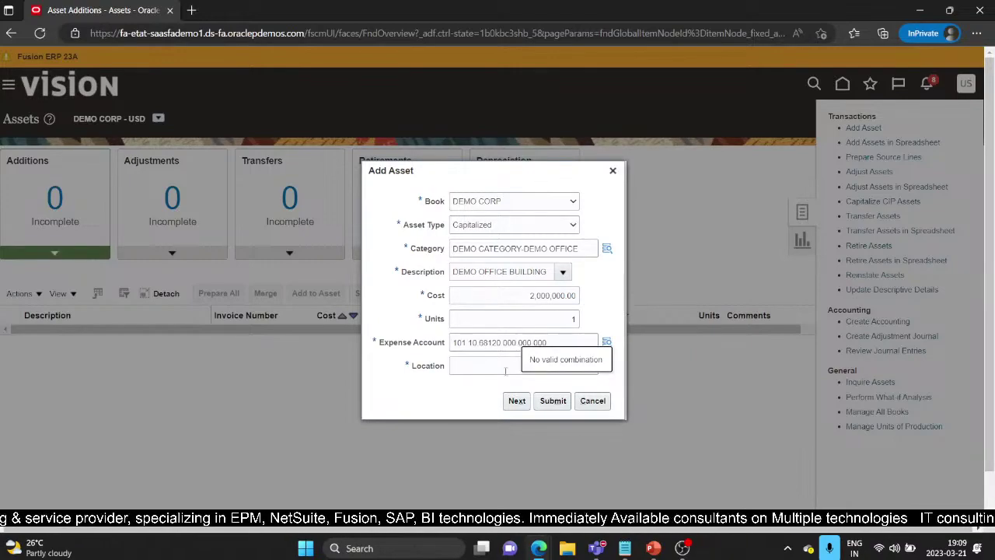
- Start the new asset's location with country INDIA and state MAHARASHTRA
left_click(607, 365)
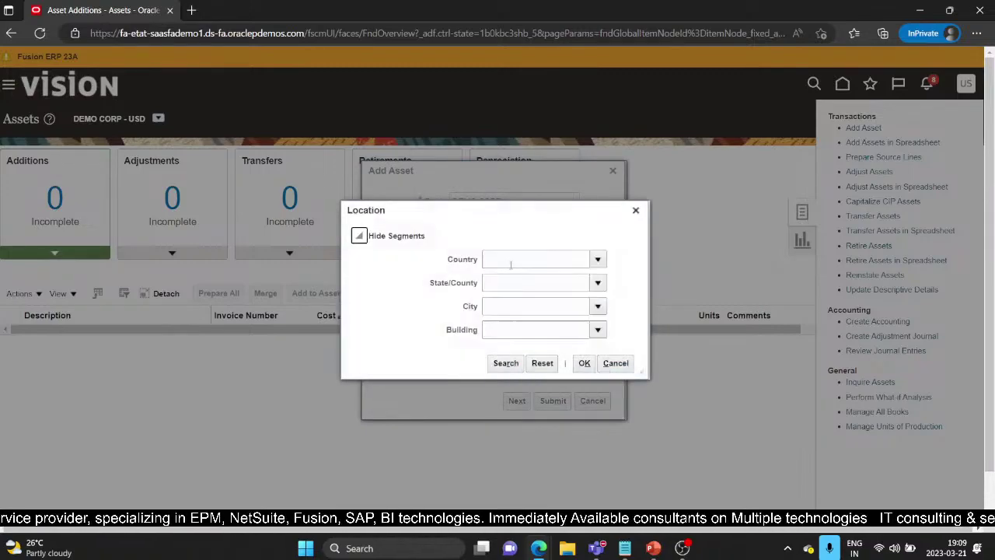
left_click(514, 258)
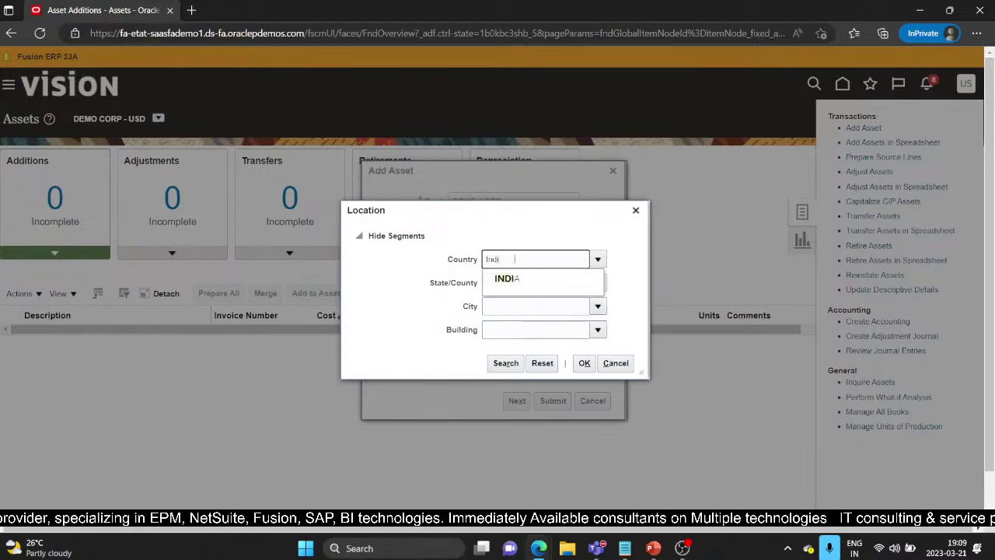
left_click(513, 278)
left_click(529, 281)
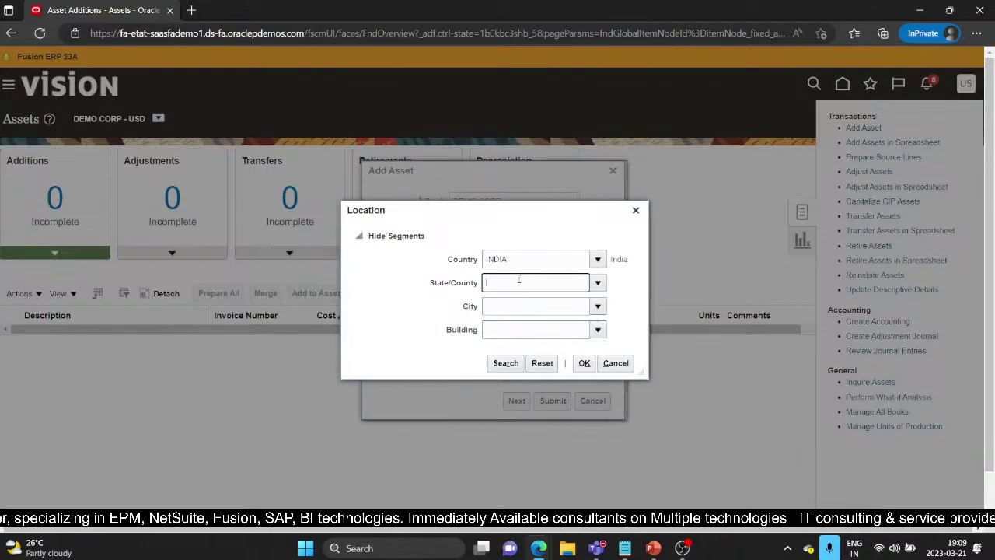
type("M")
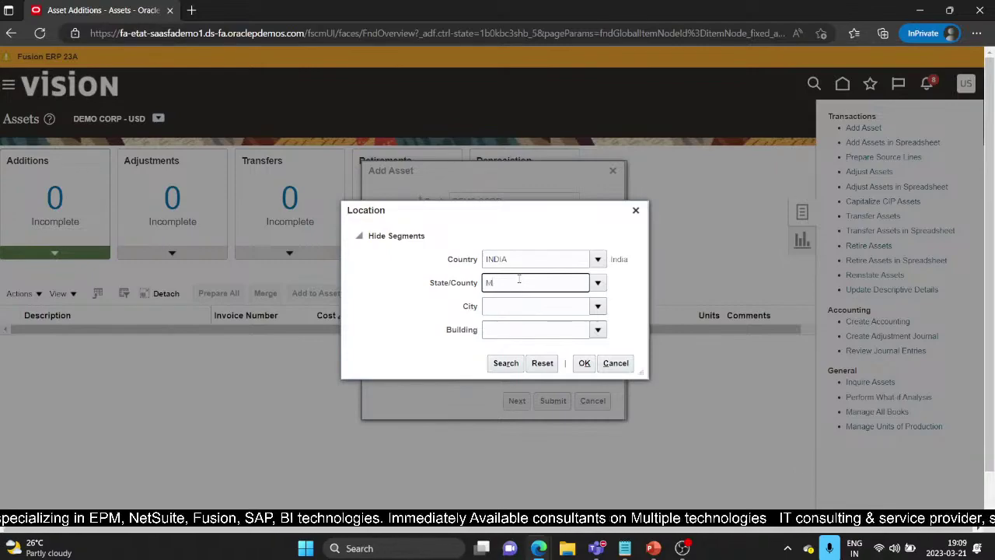
type("aha")
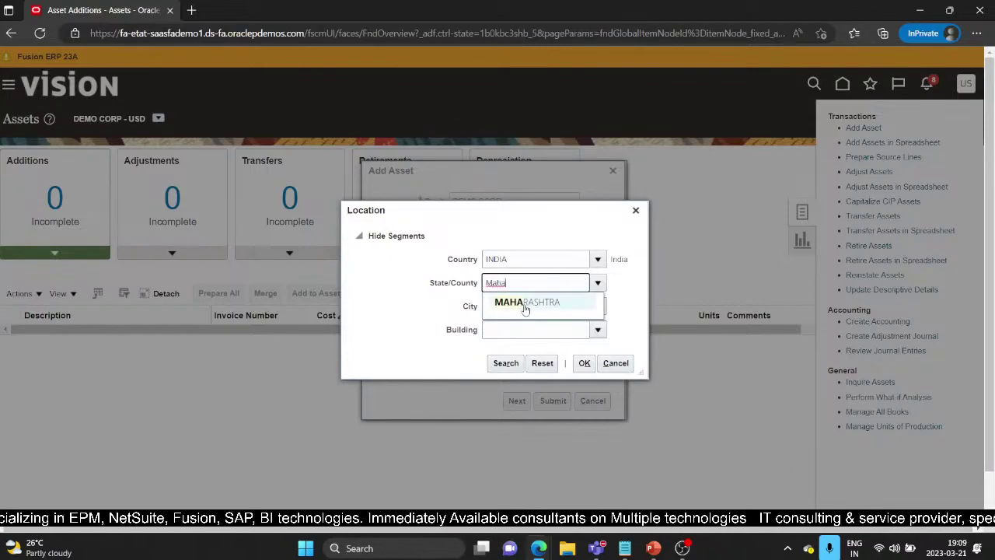
left_click(525, 303)
- Complete the asset's location with city MUMBAI and building 1, and accept the combination
left_click(570, 305)
type("M")
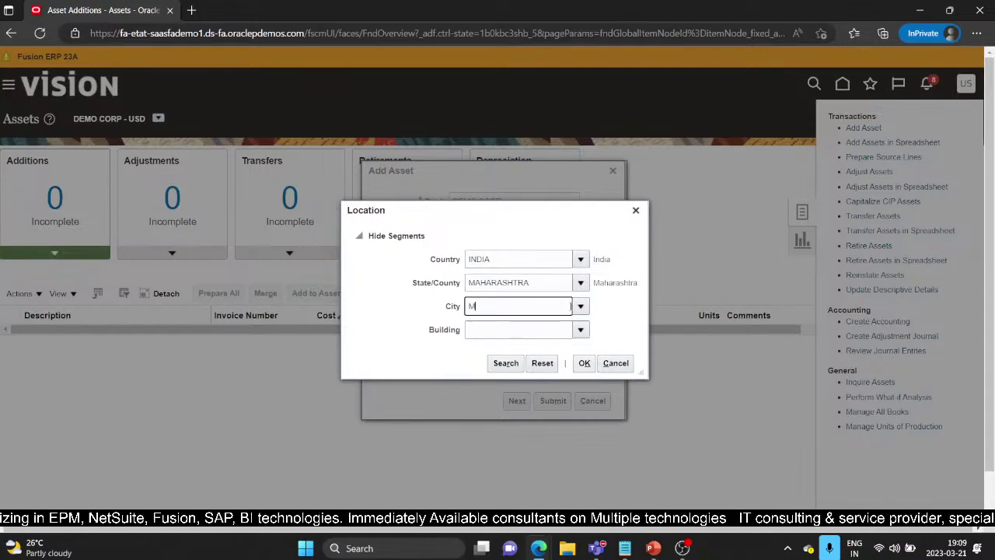
type("umb")
left_click(552, 324)
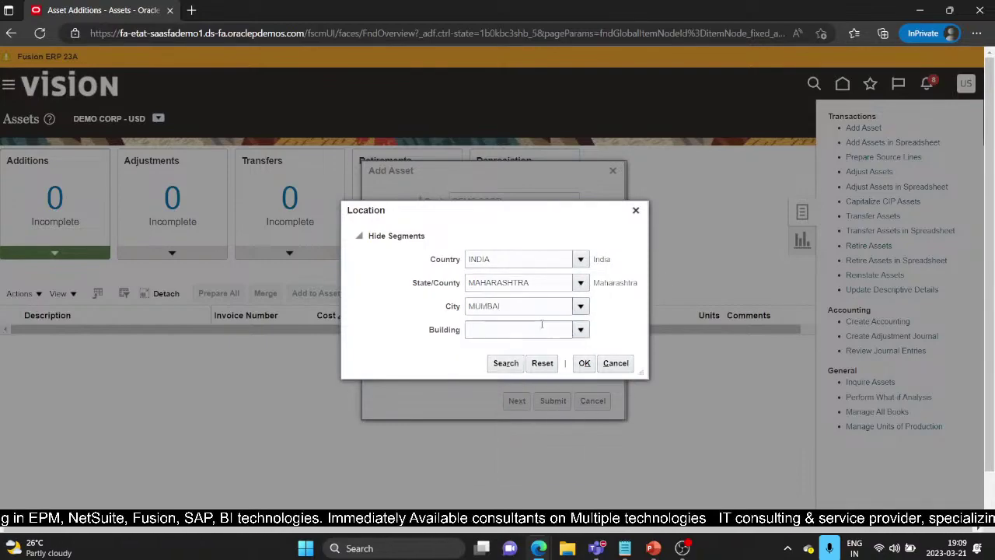
left_click(544, 330)
type("1")
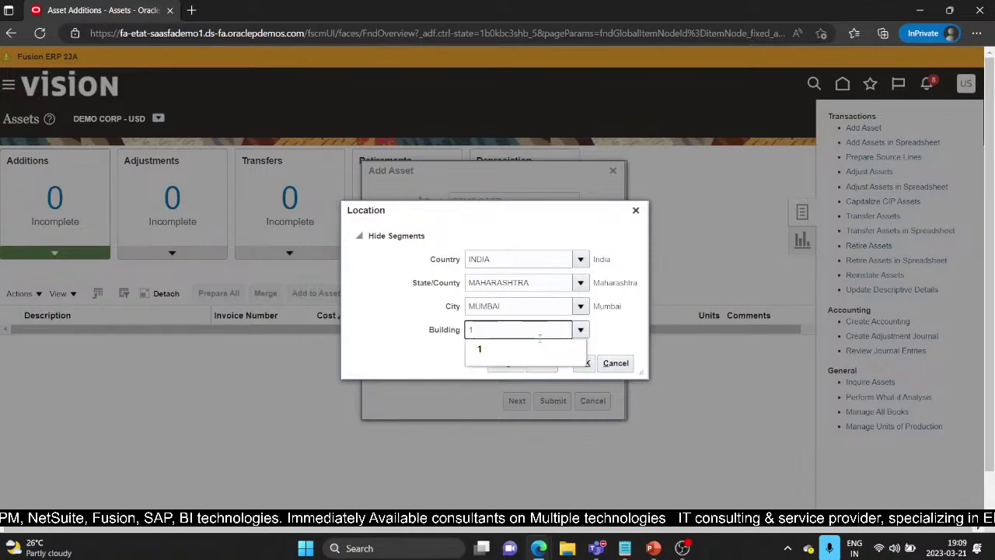
left_click(480, 349)
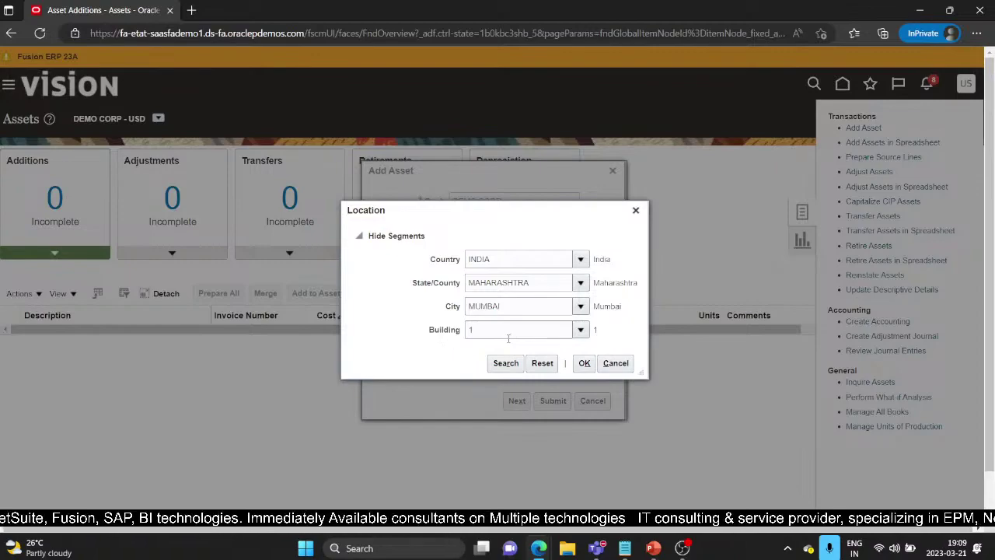
left_click(583, 363)
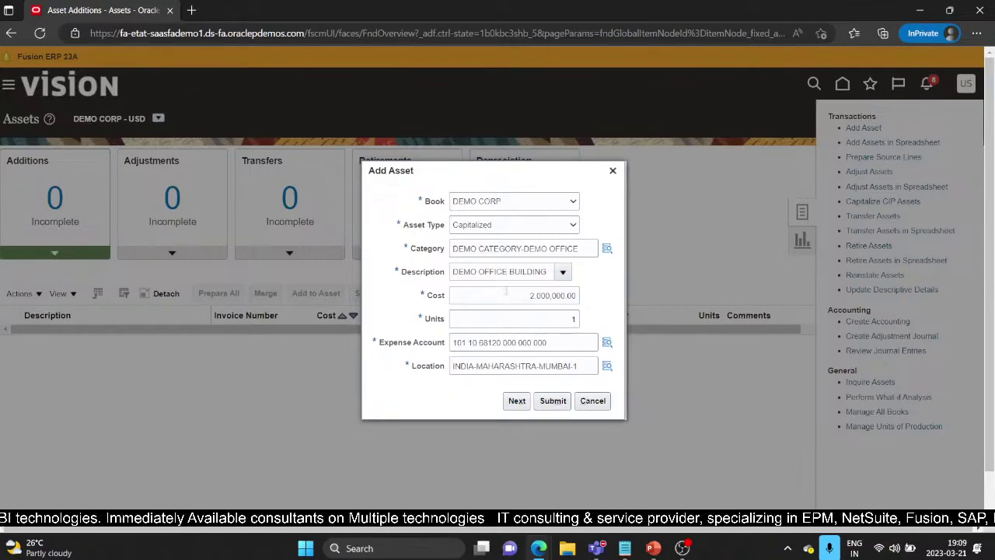
- Continue to the full asset details and set the asset key to NEW
left_click(516, 401)
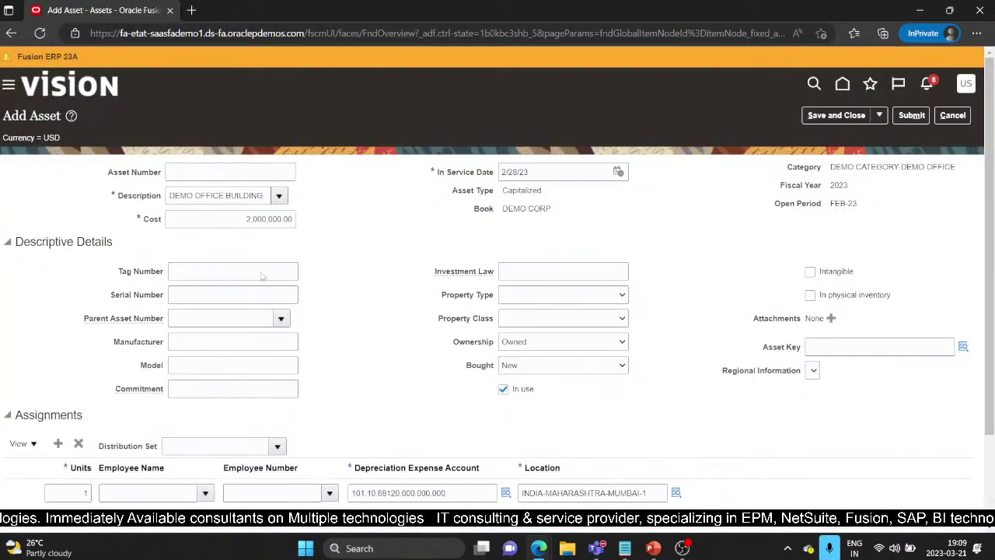
left_click_drag(989, 176, 992, 272)
scroll(991, 309, "up", 2)
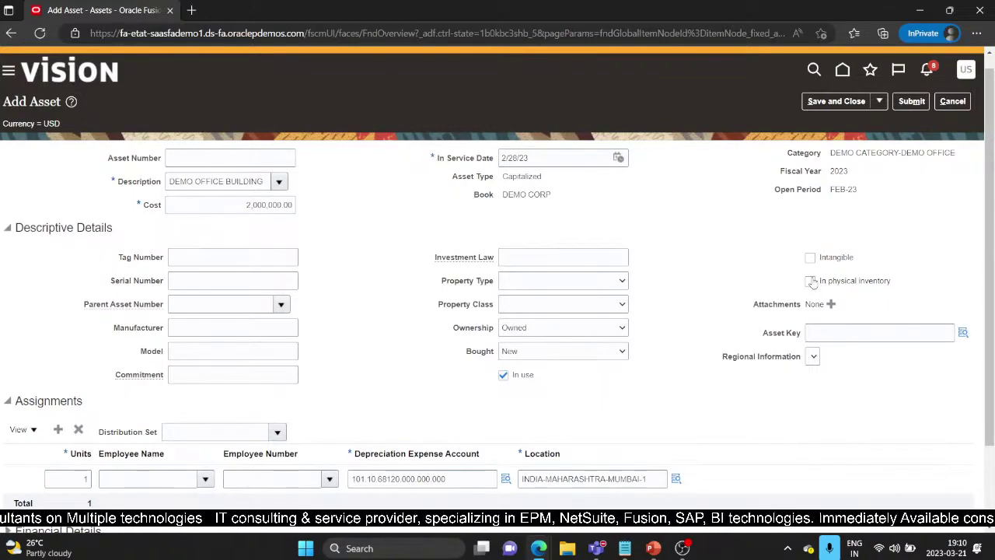
left_click(963, 331)
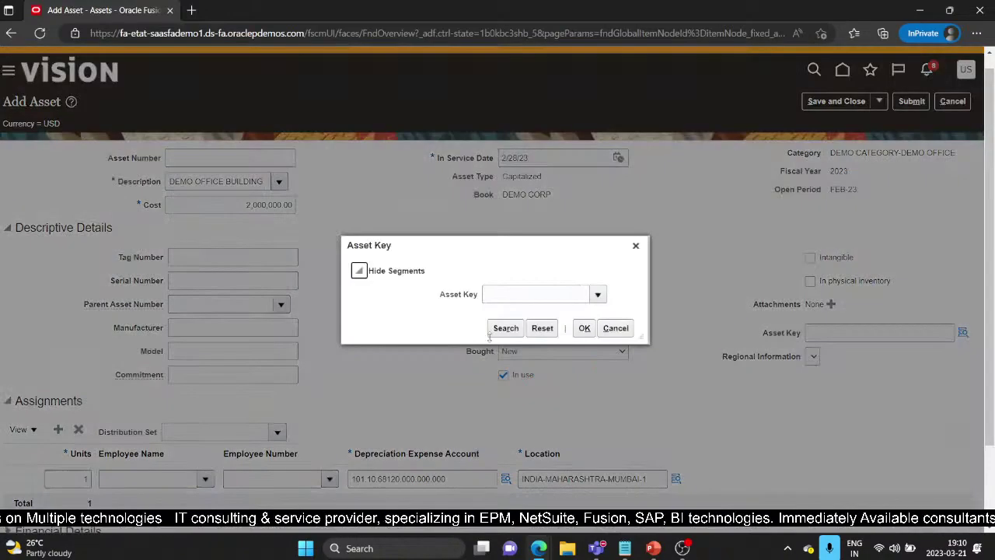
left_click(500, 293)
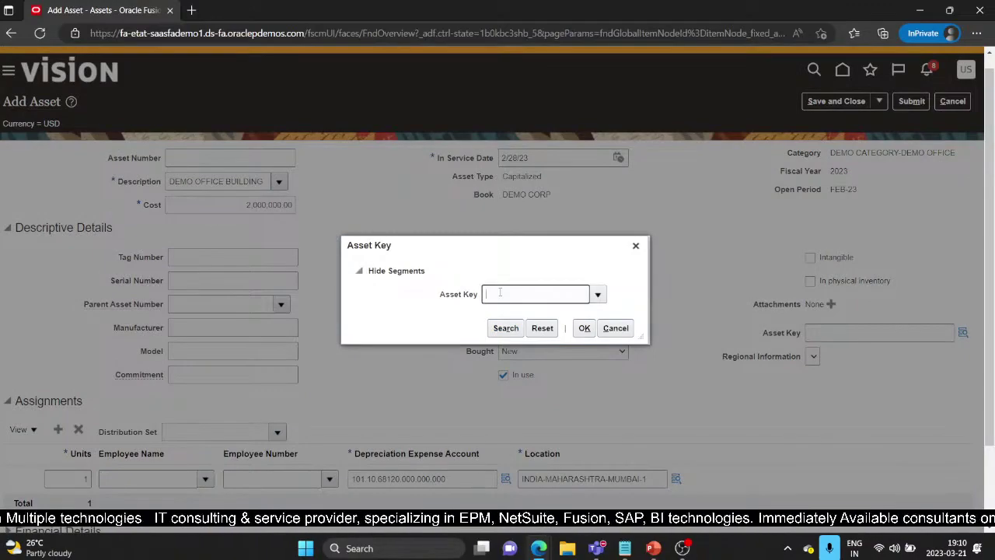
type("NEW")
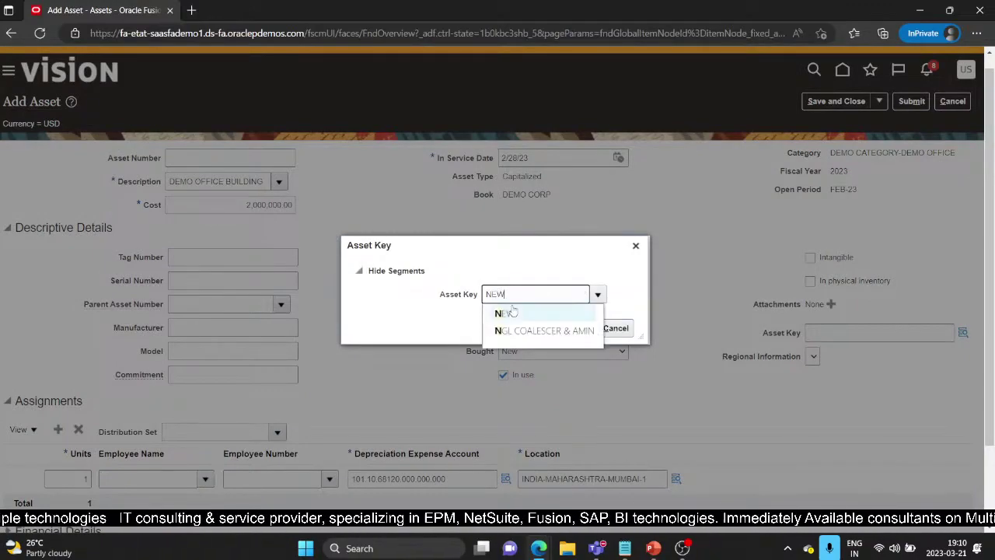
left_click(513, 311)
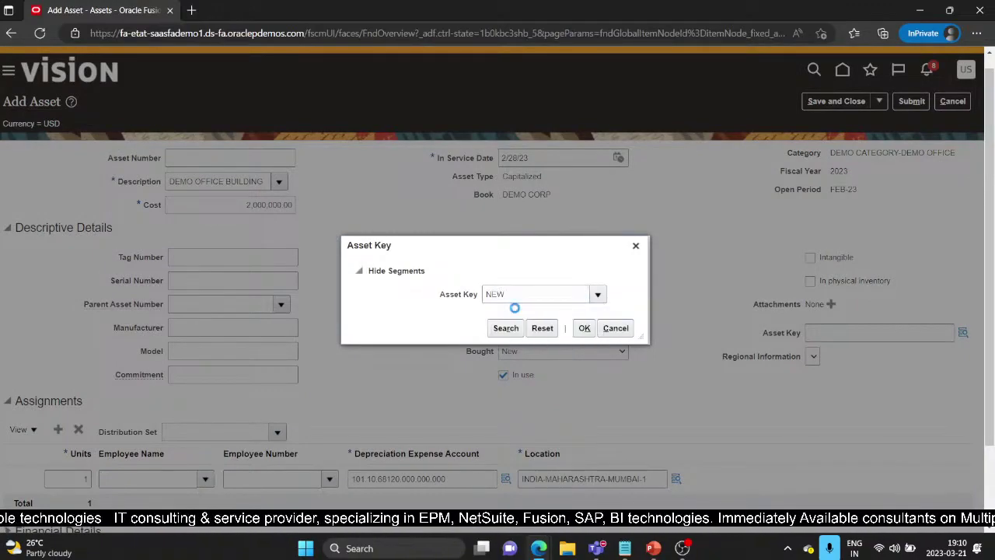
left_click(513, 315)
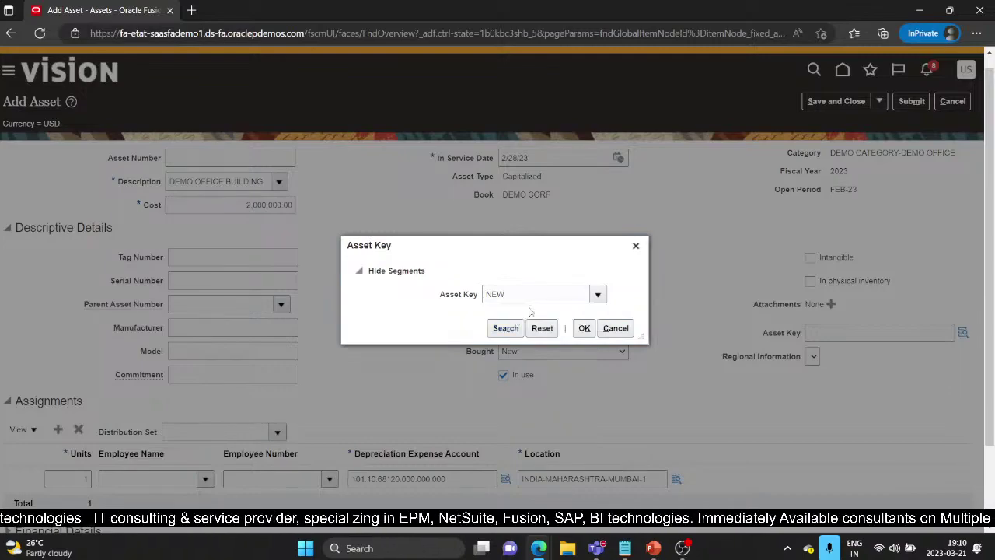
left_click(583, 328)
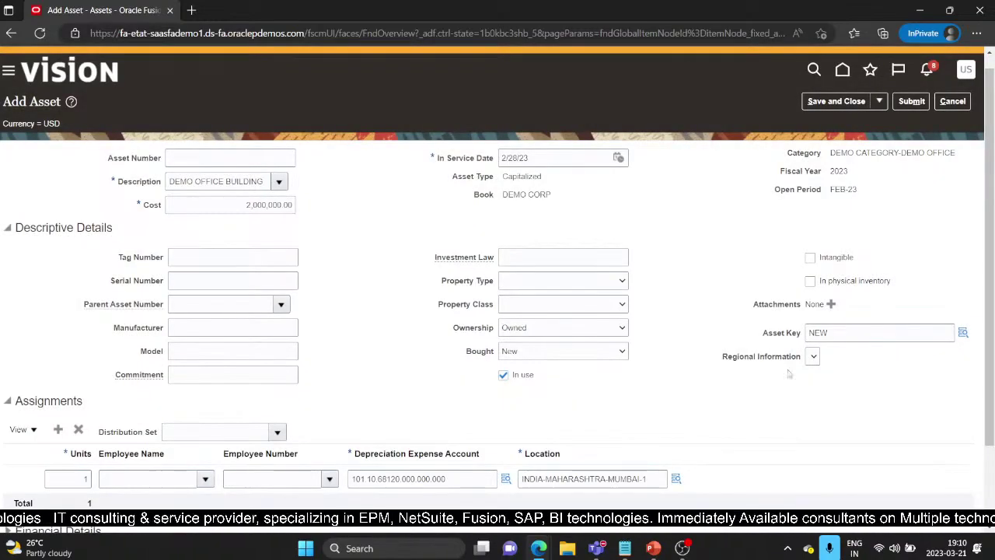
- Examine the asset's assignments and expanded financial details, comparing the depreciation method, life and prorate convention with the asset's category
scroll(990, 288, "down", 1)
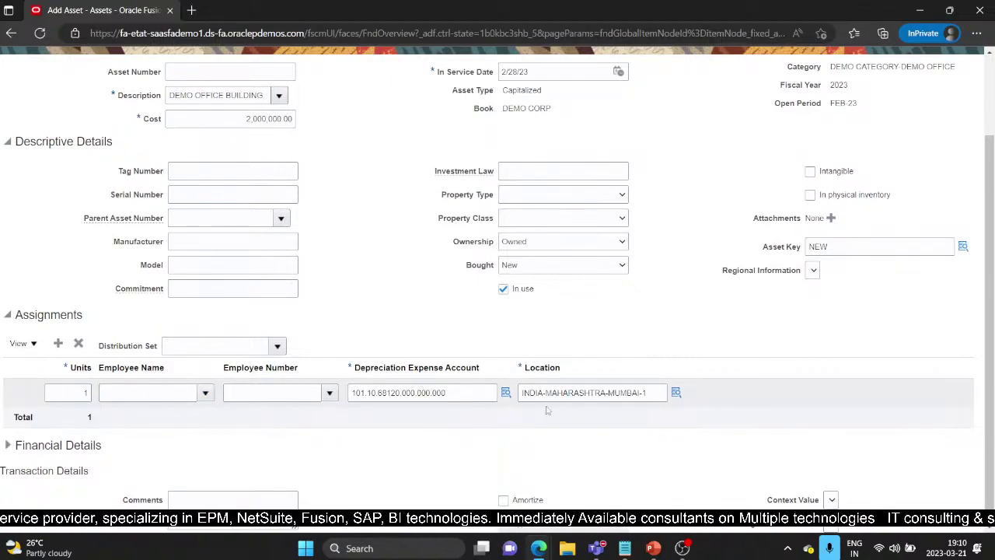
left_click(173, 442)
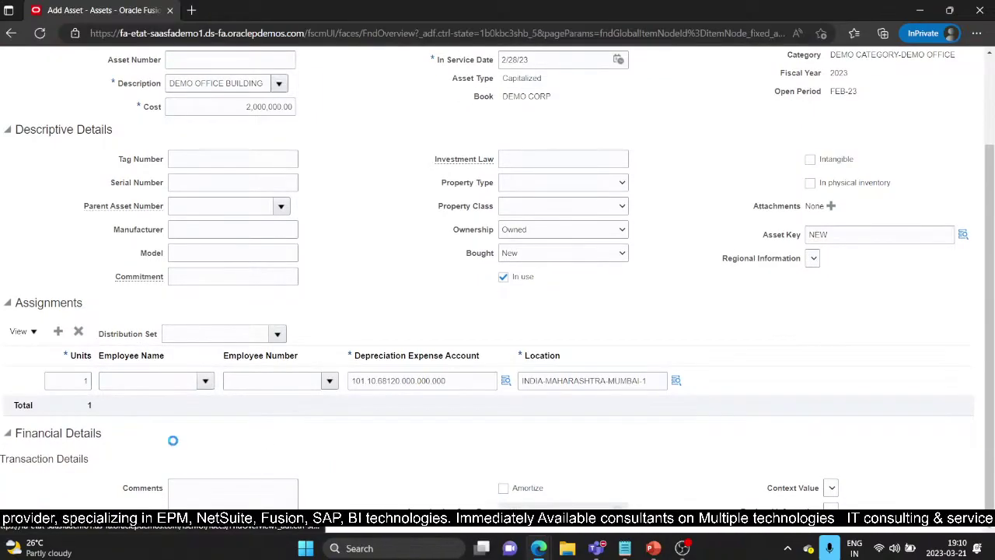
scroll(156, 420, "down", 2)
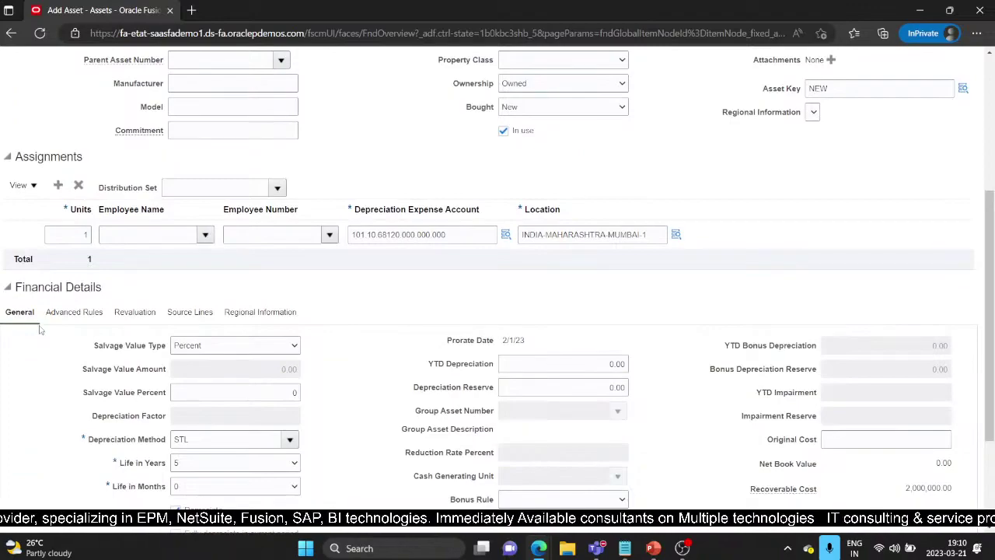
scroll(152, 377, "down", 1)
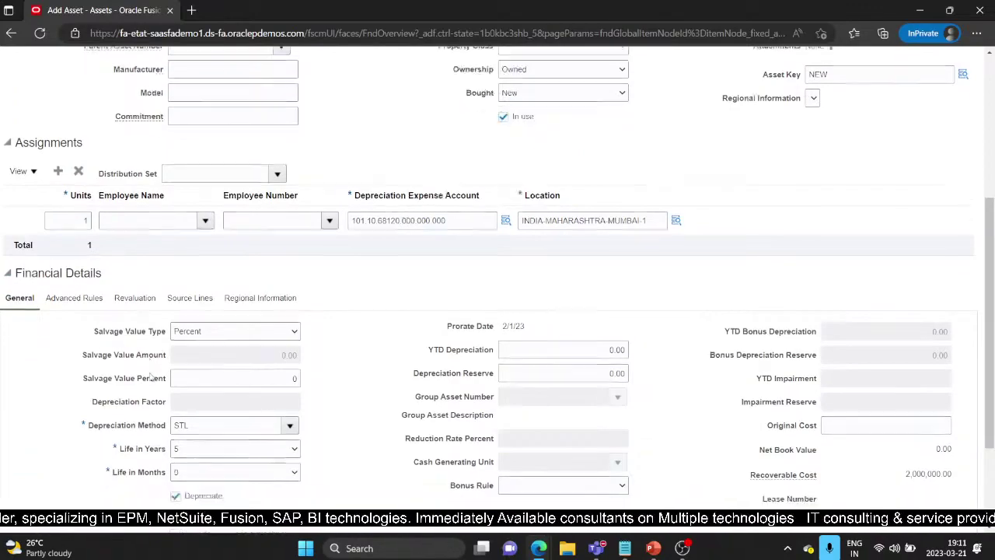
scroll(152, 377, "down", 1)
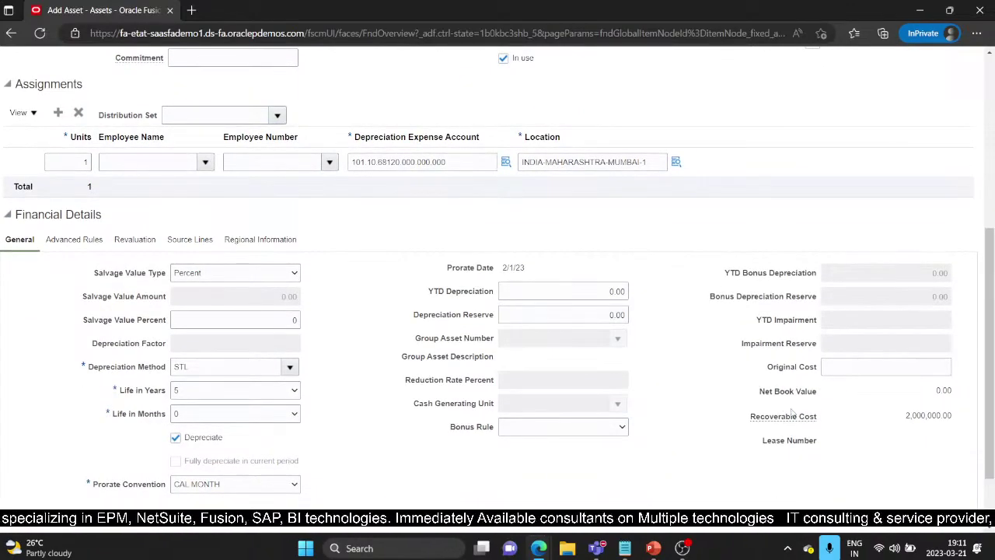
scroll(793, 414, "down", 1)
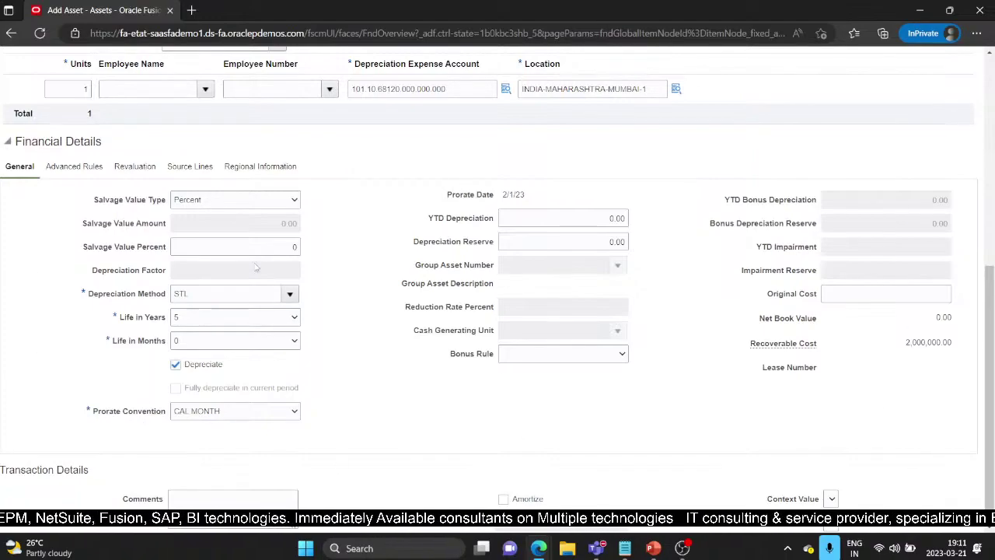
scroll(256, 268, "up", 5)
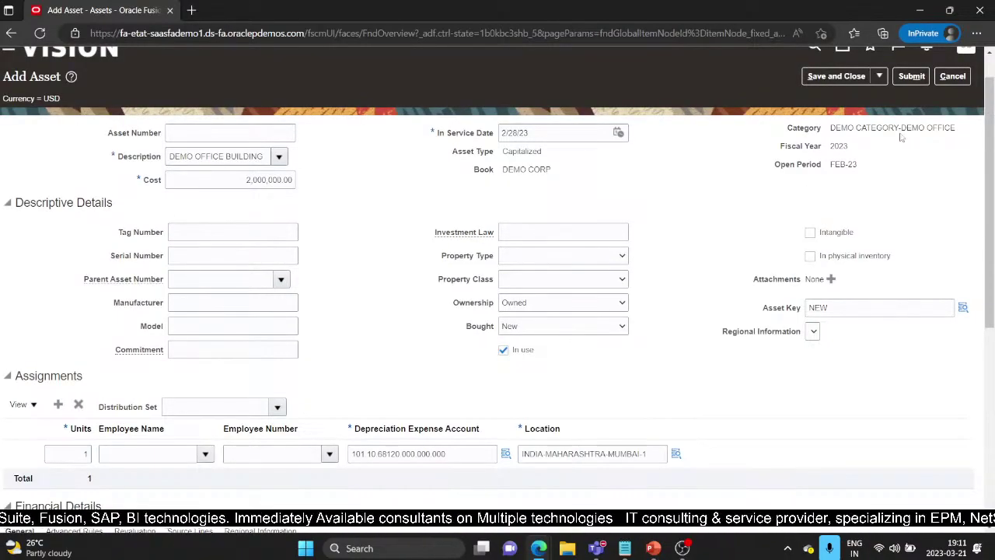
triple_click(852, 127)
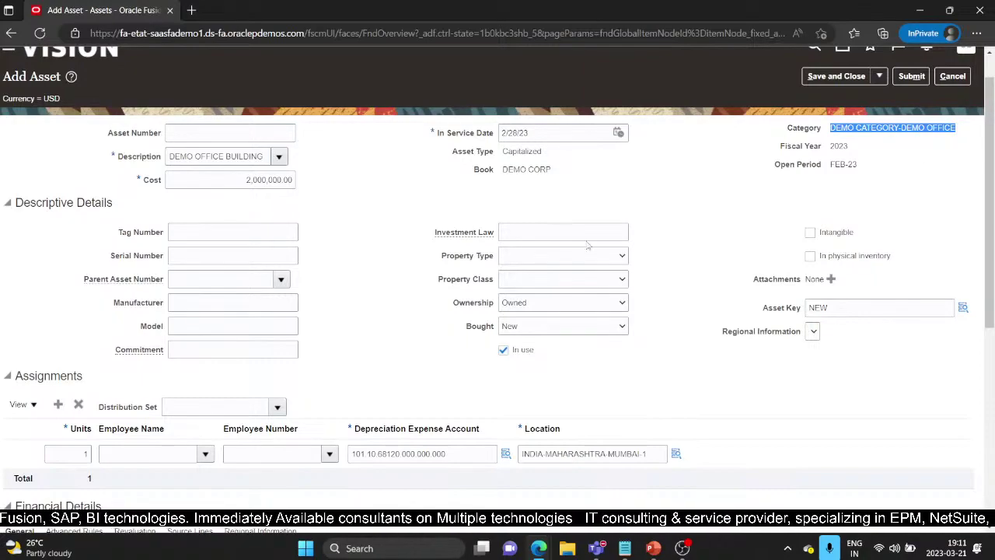
scroll(777, 265, "down", 5)
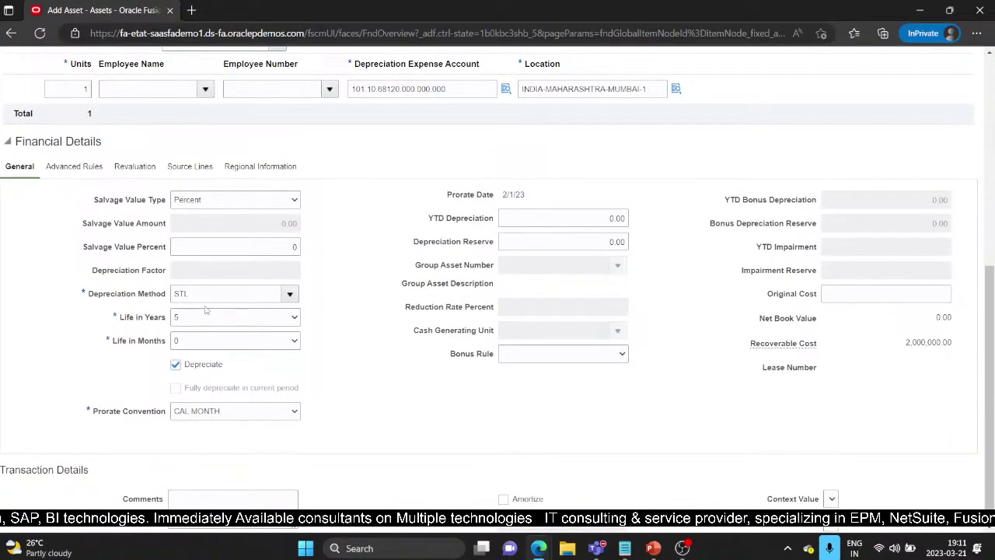
scroll(208, 311, "down", 1)
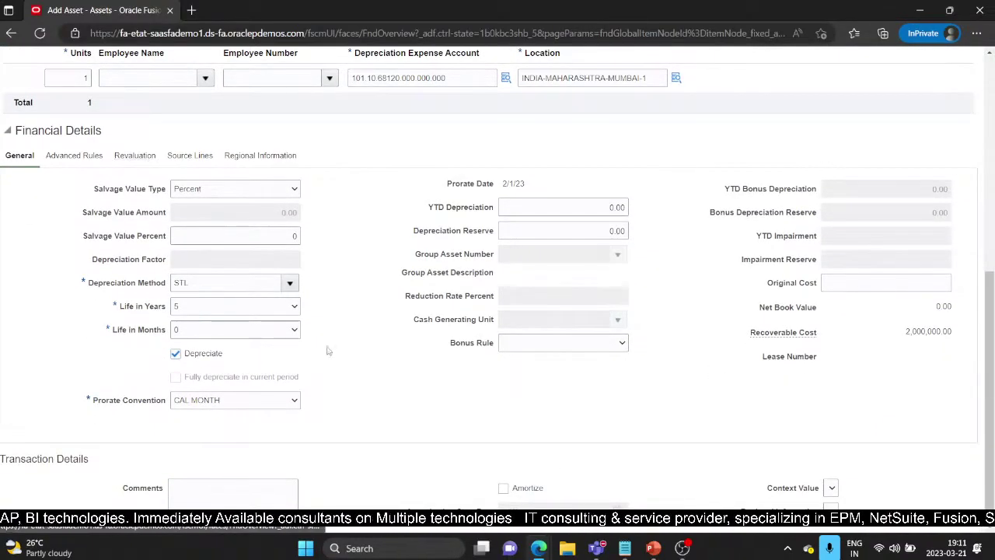
- Set the asset's in-service date to 2/05/23 and submit the addition
scroll(801, 410, "up", 5)
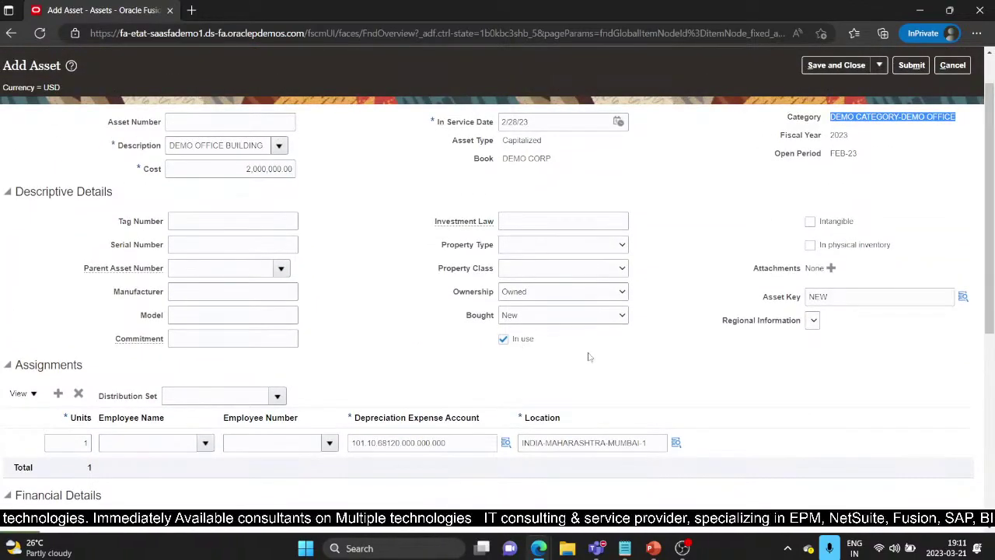
scroll(711, 206, "up", 1)
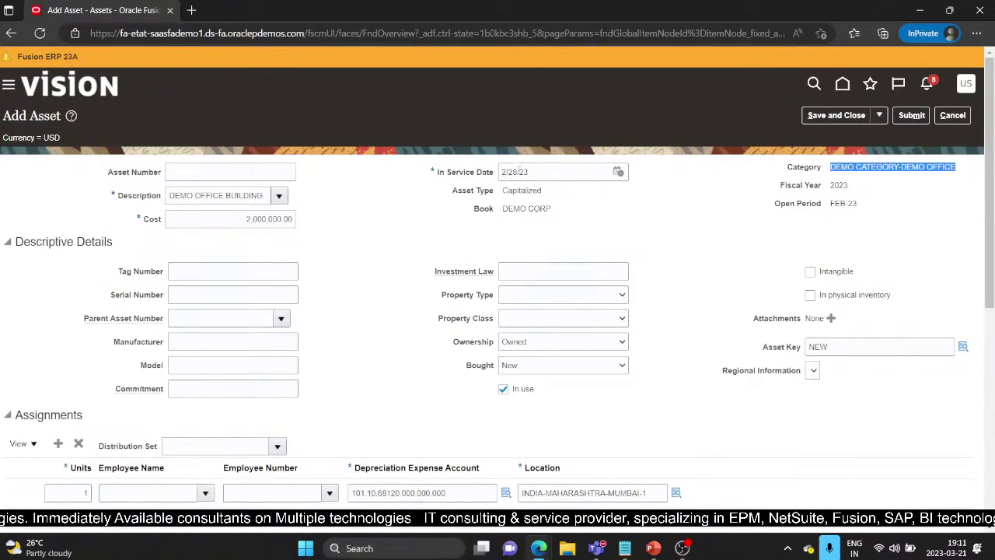
left_click(519, 171)
key("BackSpace")
key("BackSpace")
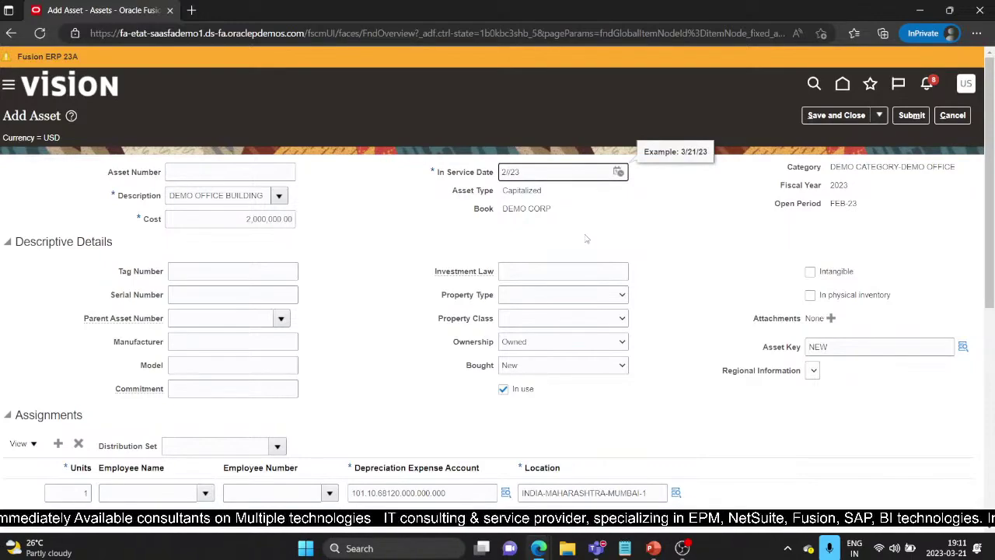
type("05")
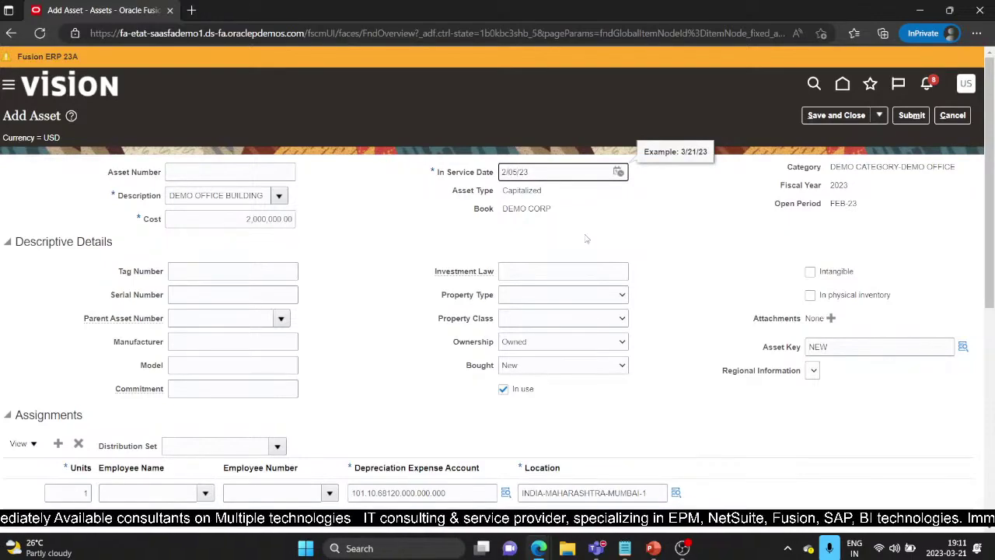
left_click(911, 117)
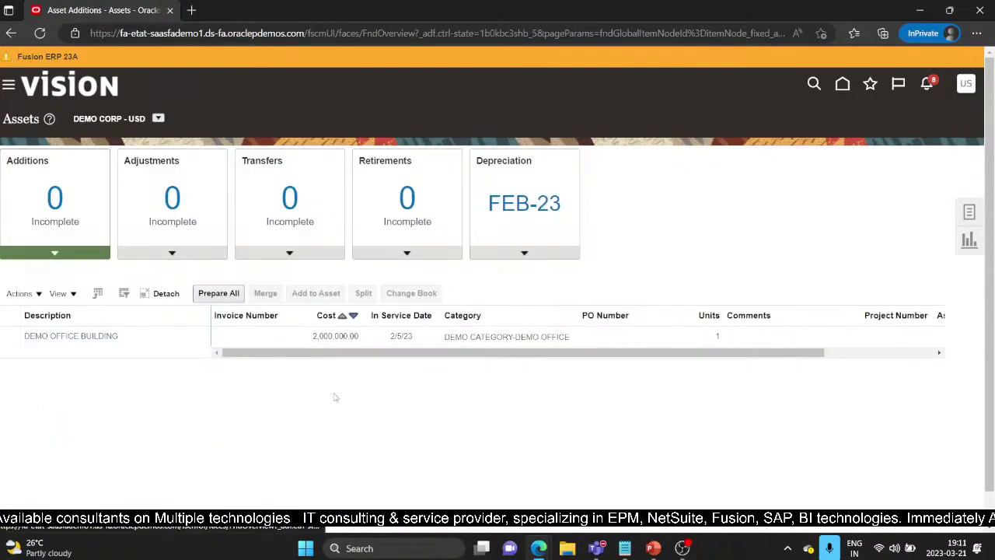
left_click(10, 335)
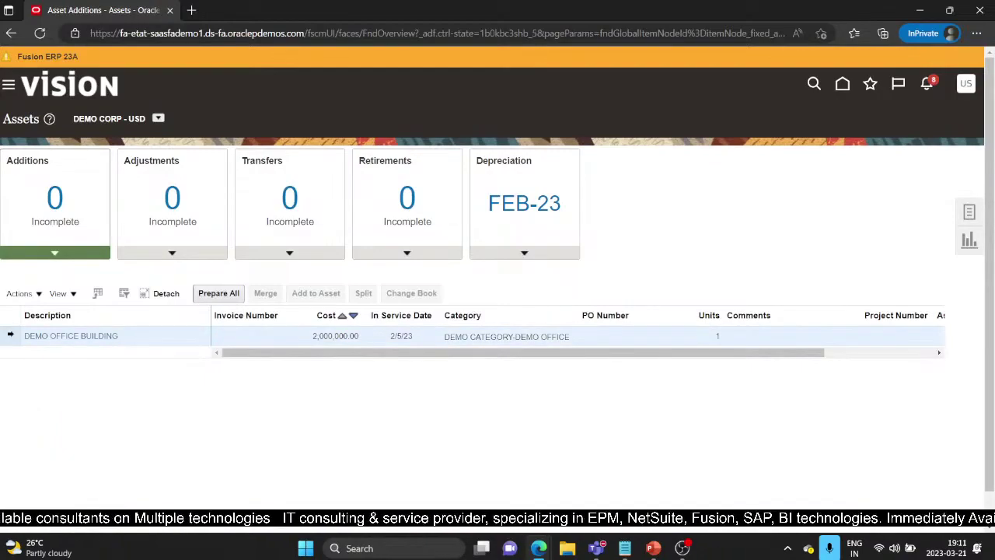
left_click(64, 336)
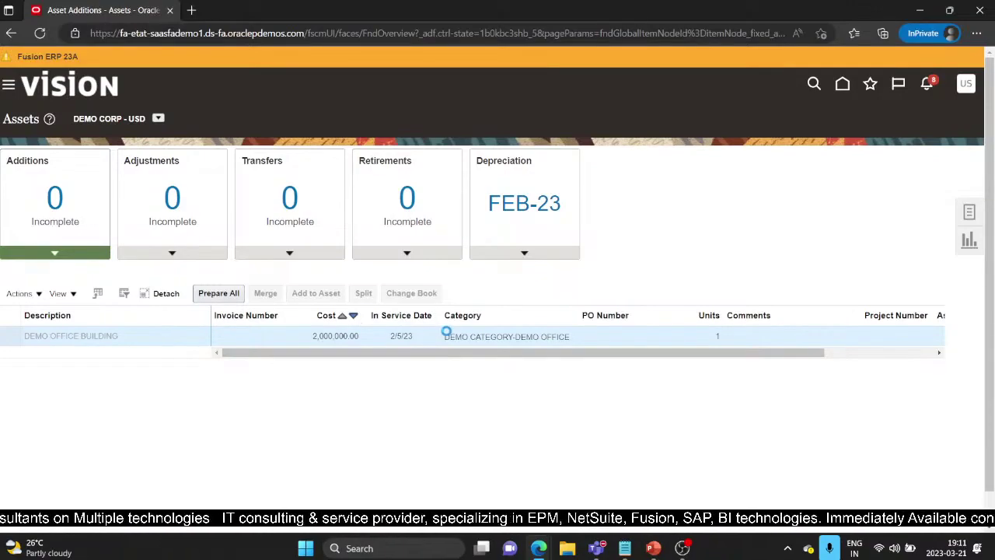
scroll(150, 349, "down", 5)
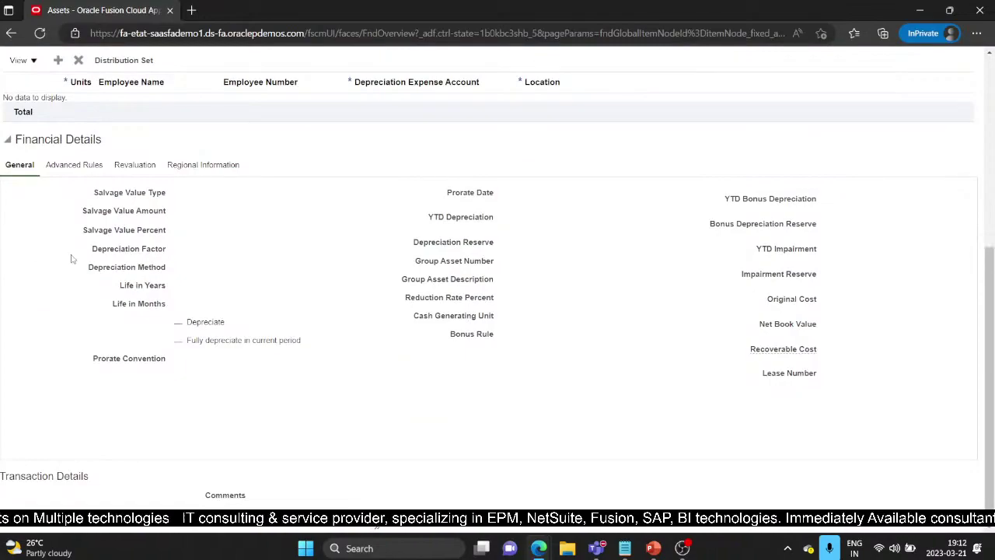
scroll(71, 258, "up", 5)
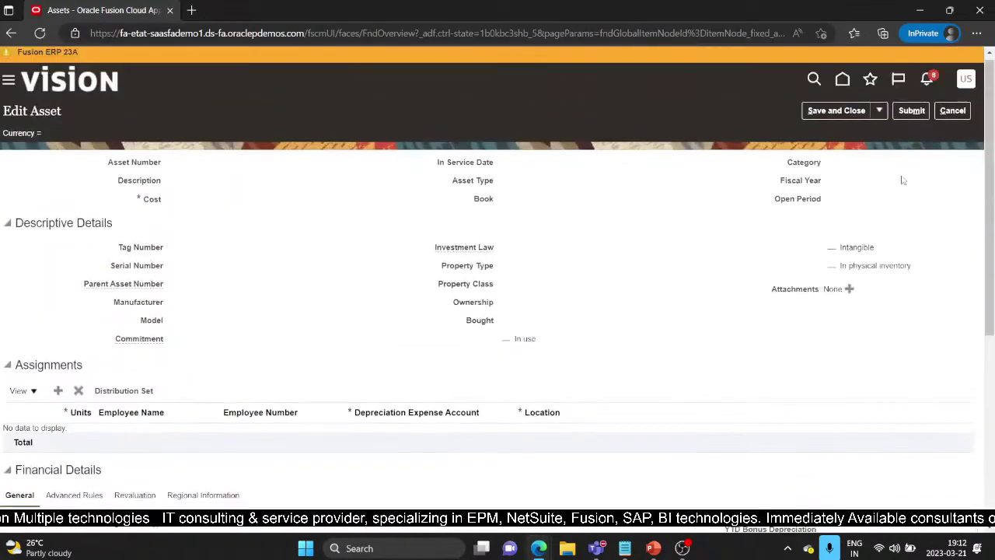
left_click(964, 116)
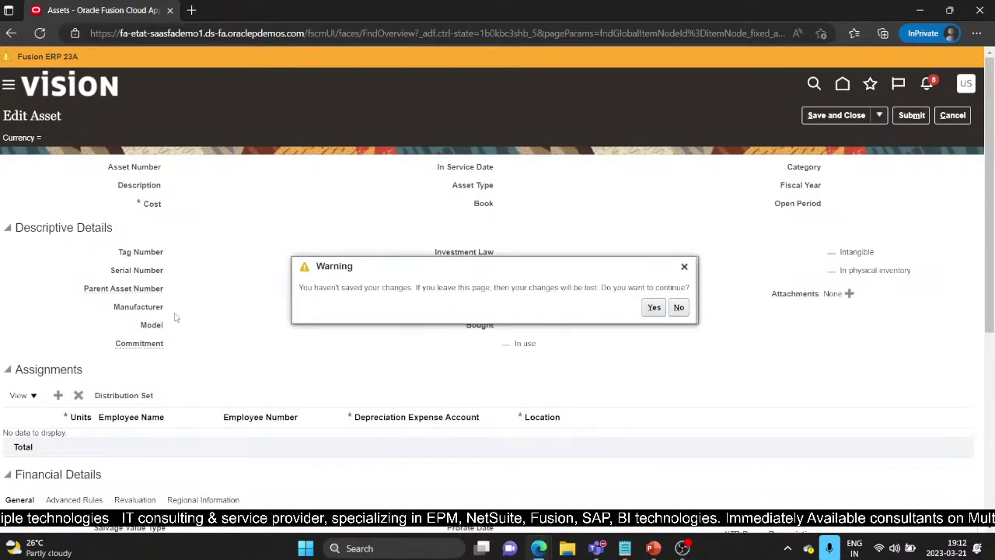
left_click(653, 307)
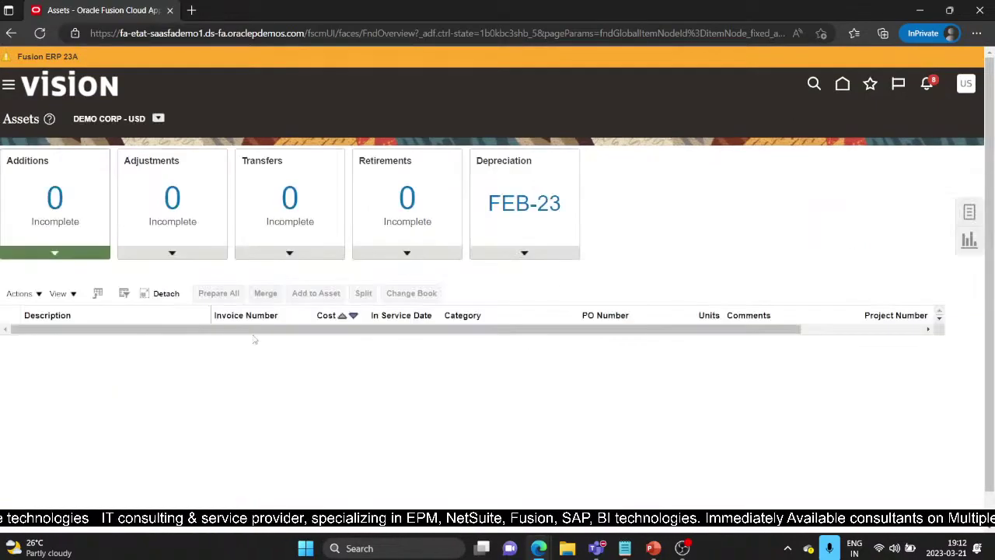
- Open the DEMO OFFICE BUILDING asset from the recent additions in Asset Inquiry and examine its financial details, including prorate convention and prorate date
left_click(39, 33)
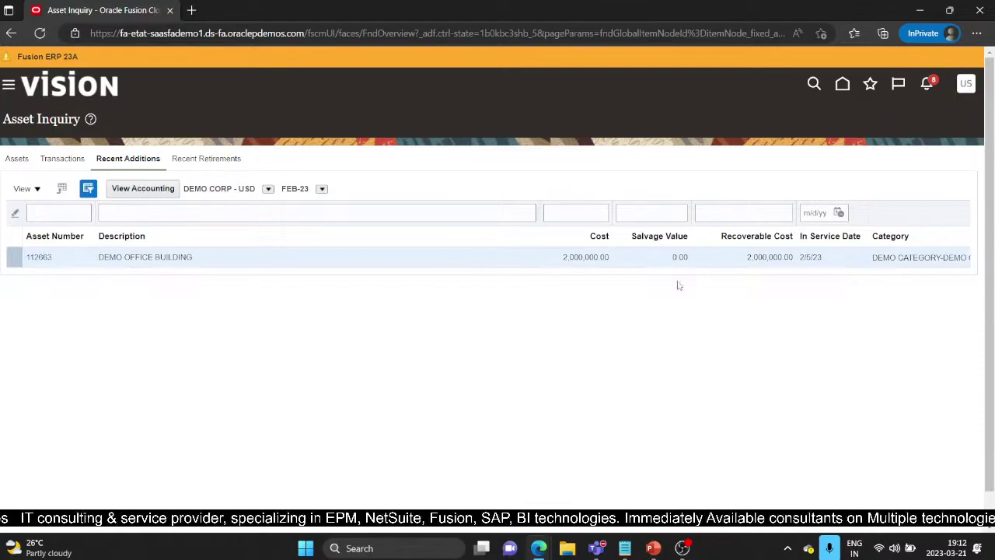
left_click(34, 257)
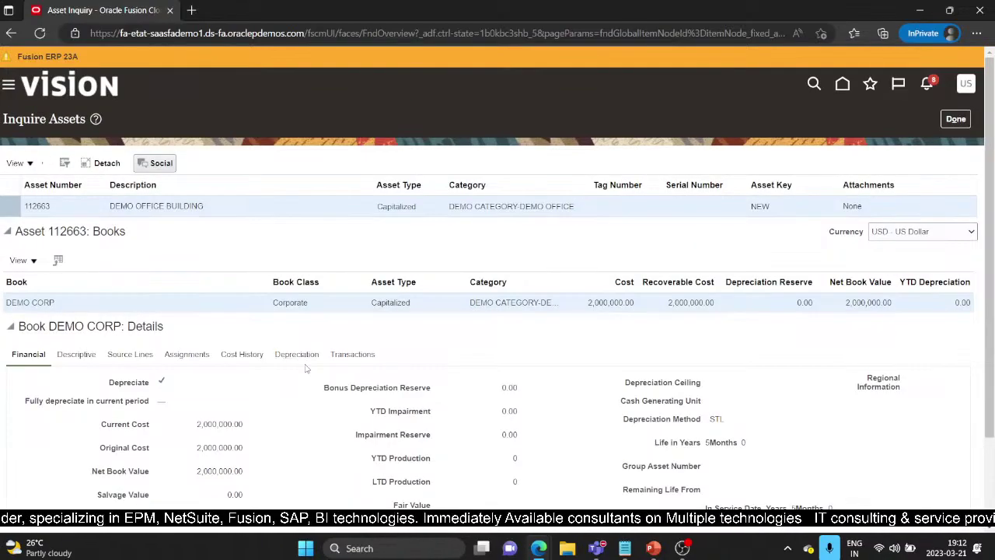
scroll(534, 371, "down", 3)
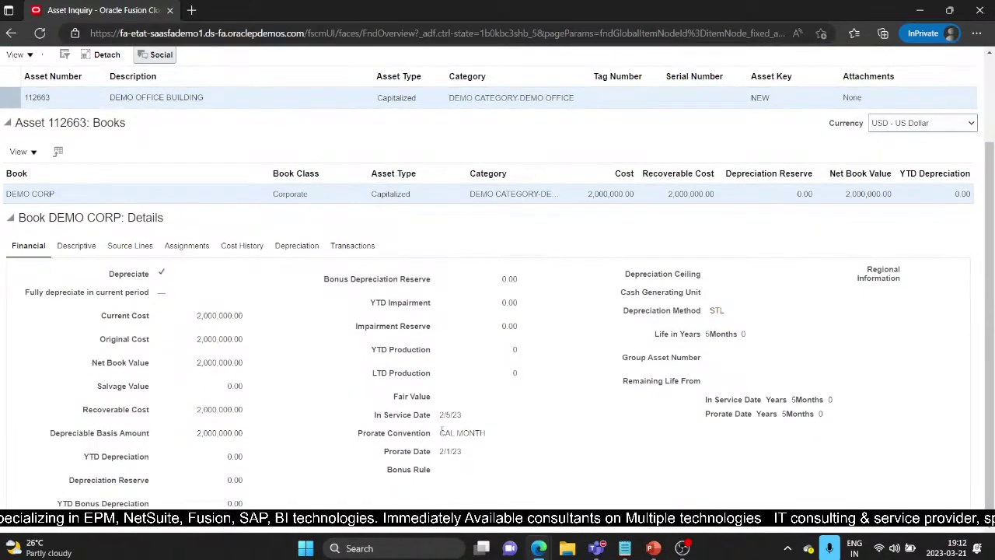
left_click_drag(441, 432, 494, 437)
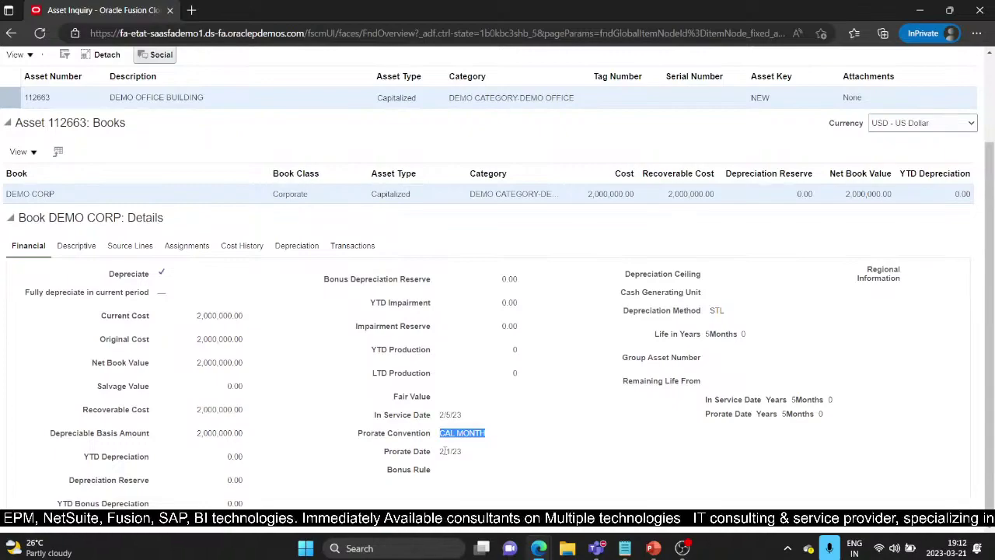
left_click_drag(439, 452, 465, 456)
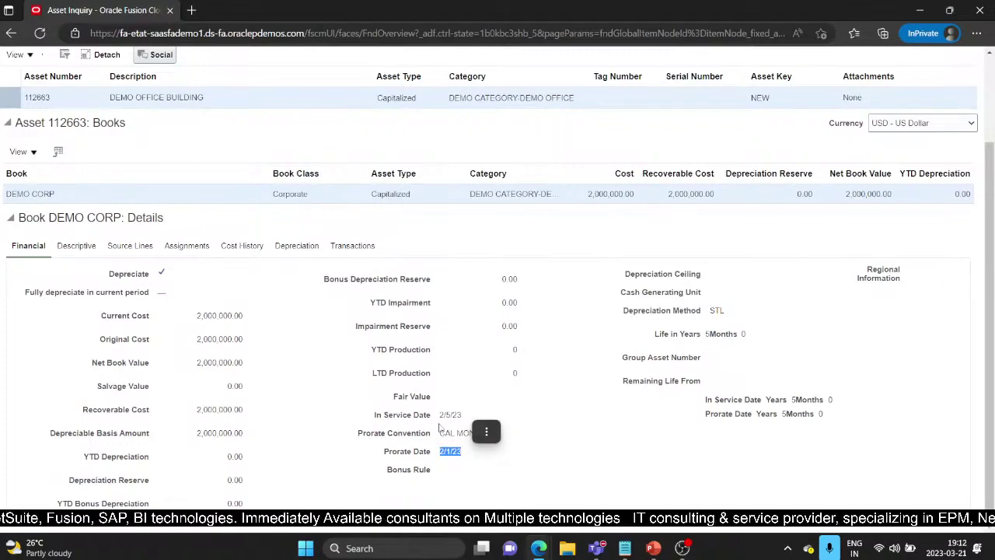
left_click(486, 431)
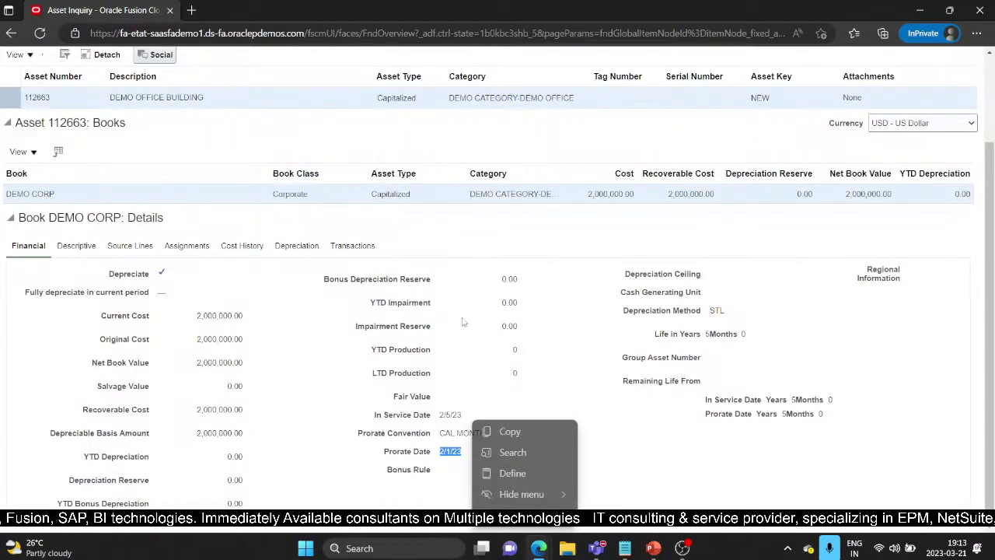
left_click(433, 441)
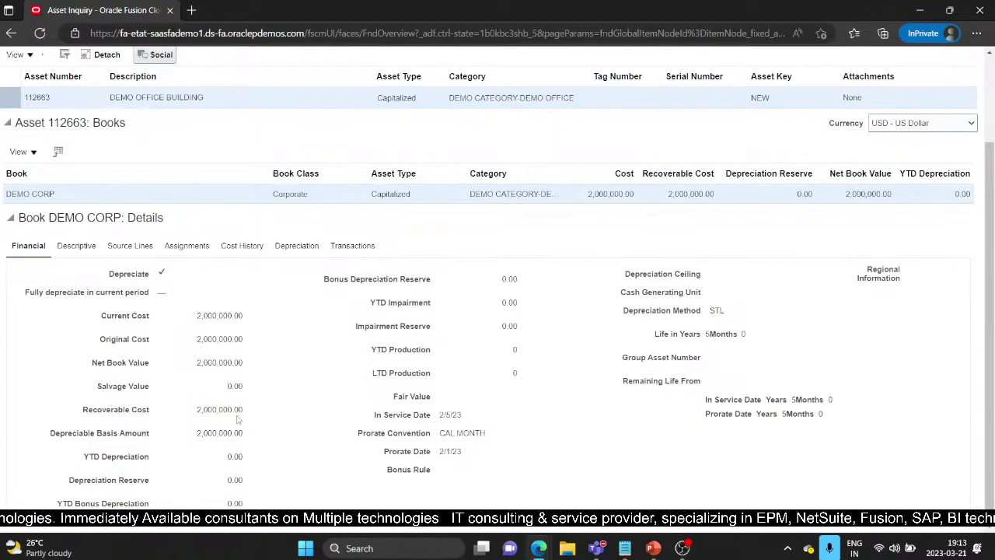
- Review the asset's cost history and depreciation details for the DEMO CORP book, and close the inquiry
scroll(238, 420, "up", 2)
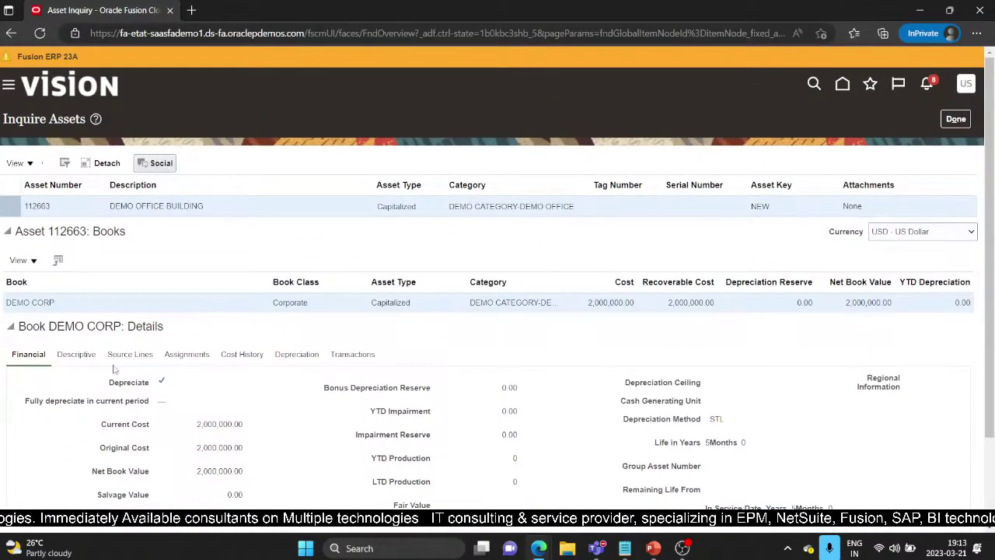
scroll(208, 311, "down", 1)
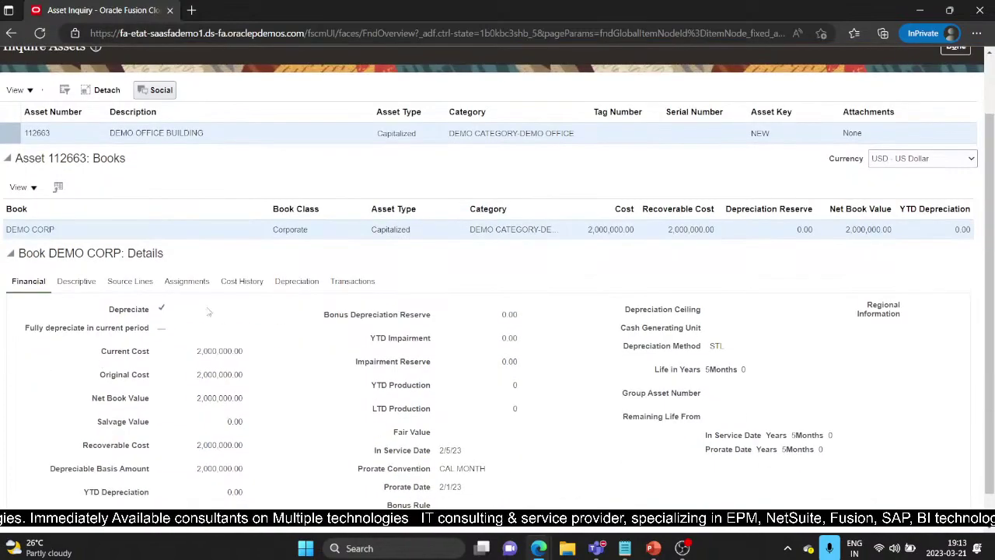
left_click(247, 281)
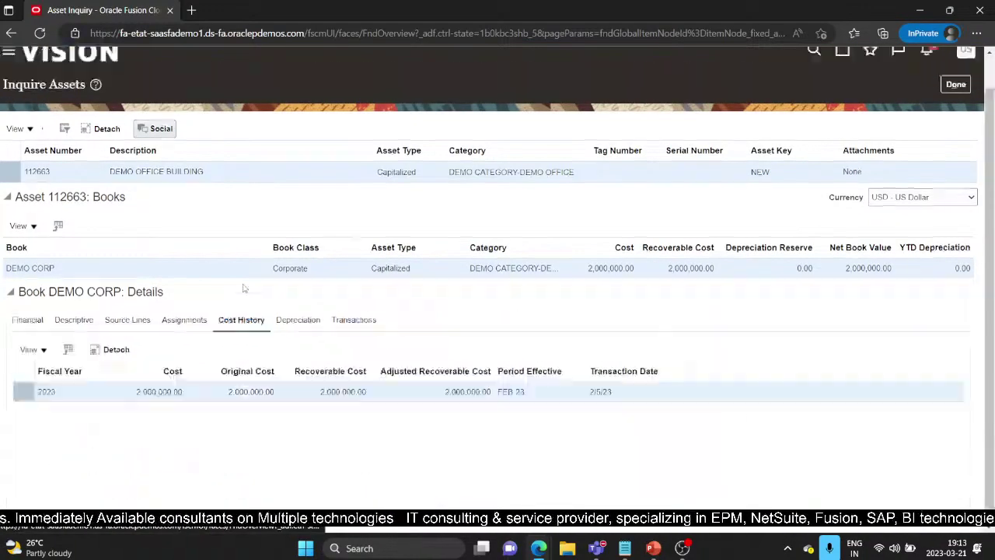
left_click(308, 327)
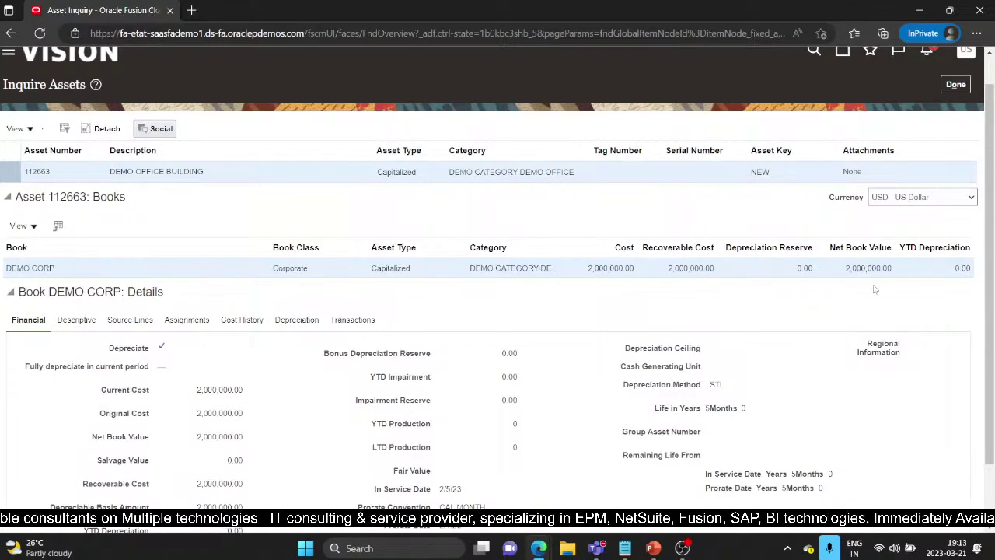
left_click(968, 88)
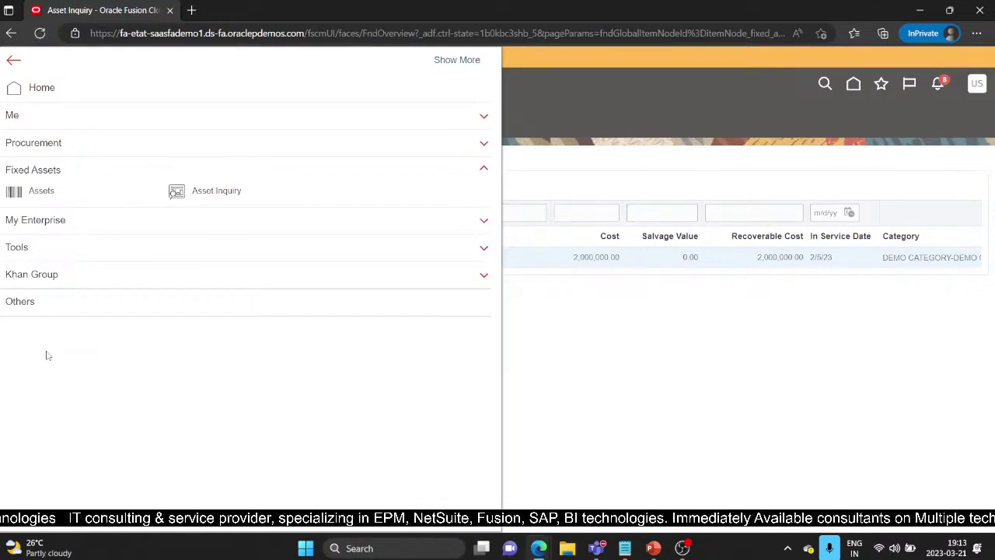
- Return to the Assets work area and generate the Add Assets in Spreadsheet file for book DEMO CORP and asset type Capitalized
left_click(44, 188)
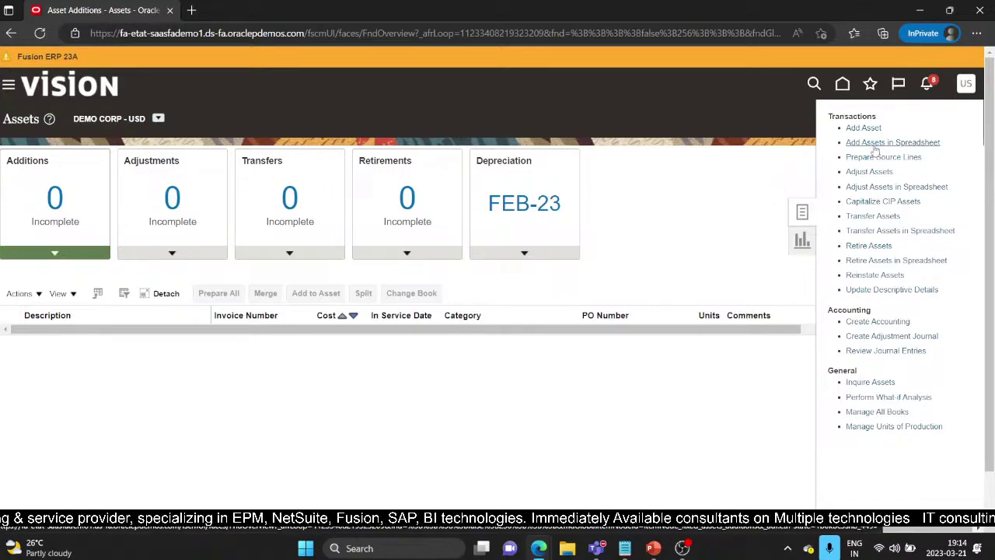
left_click(876, 143)
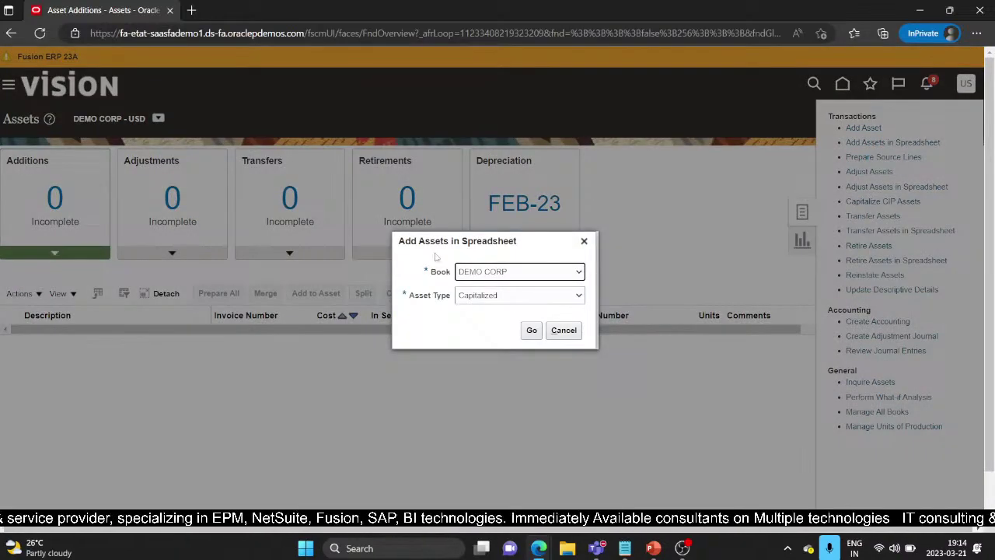
left_click(580, 272)
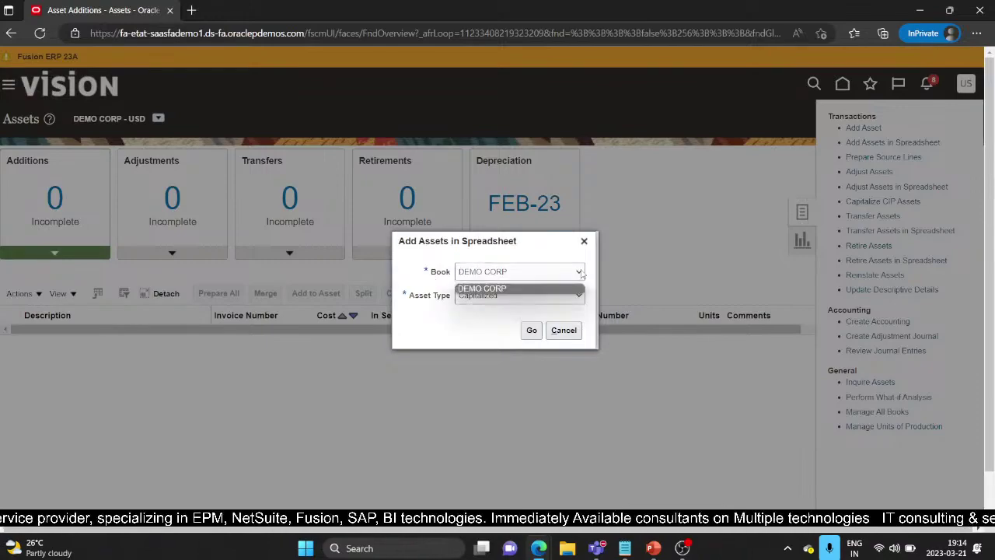
left_click(432, 286)
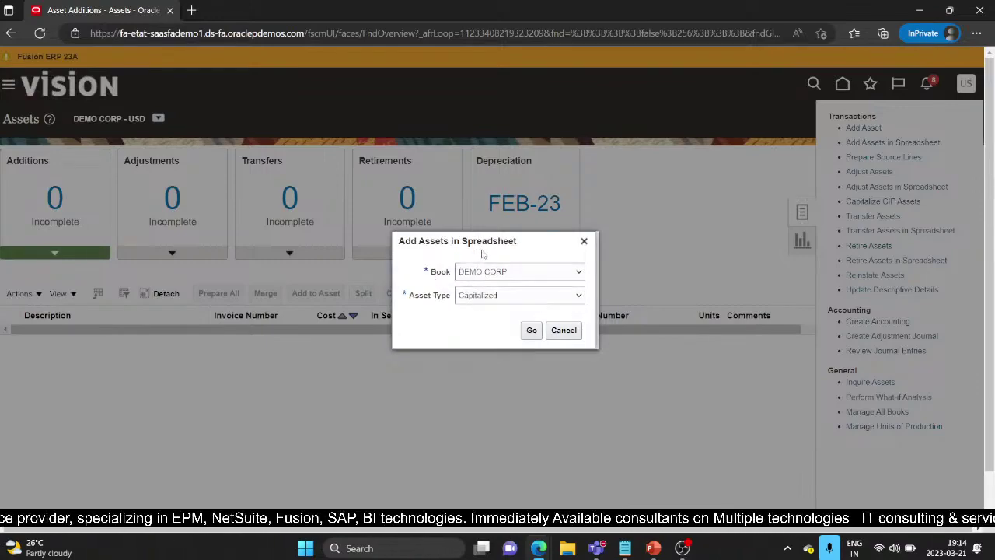
left_click(548, 297)
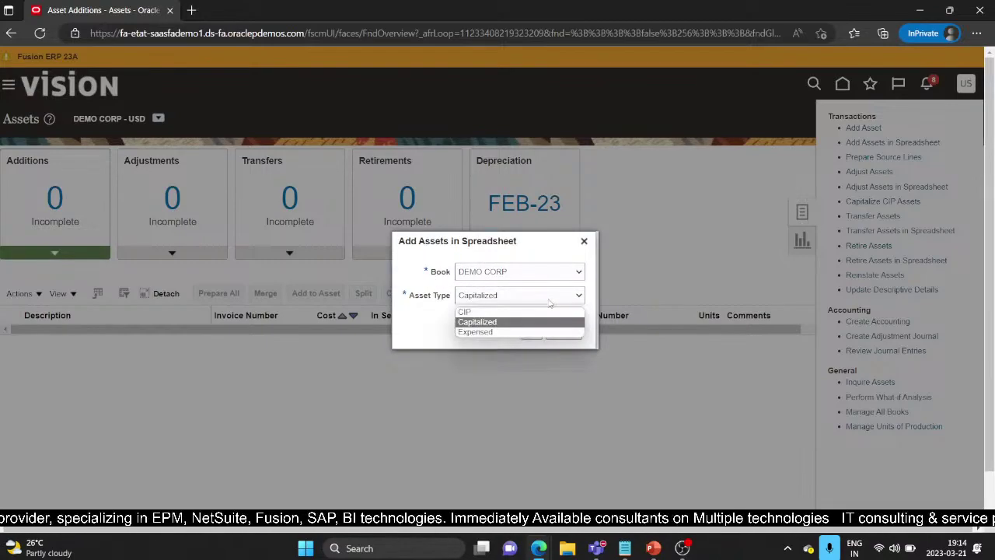
left_click(517, 322)
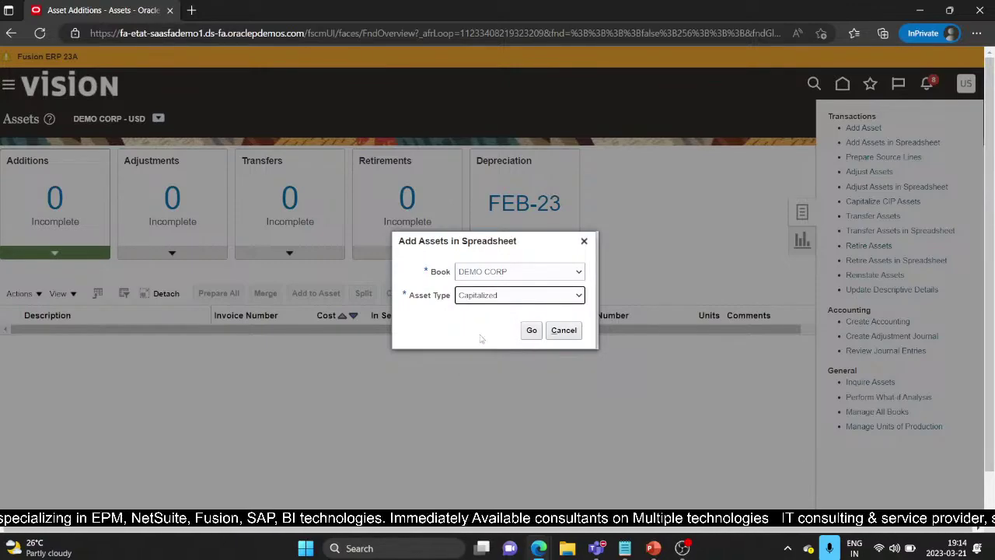
left_click(532, 334)
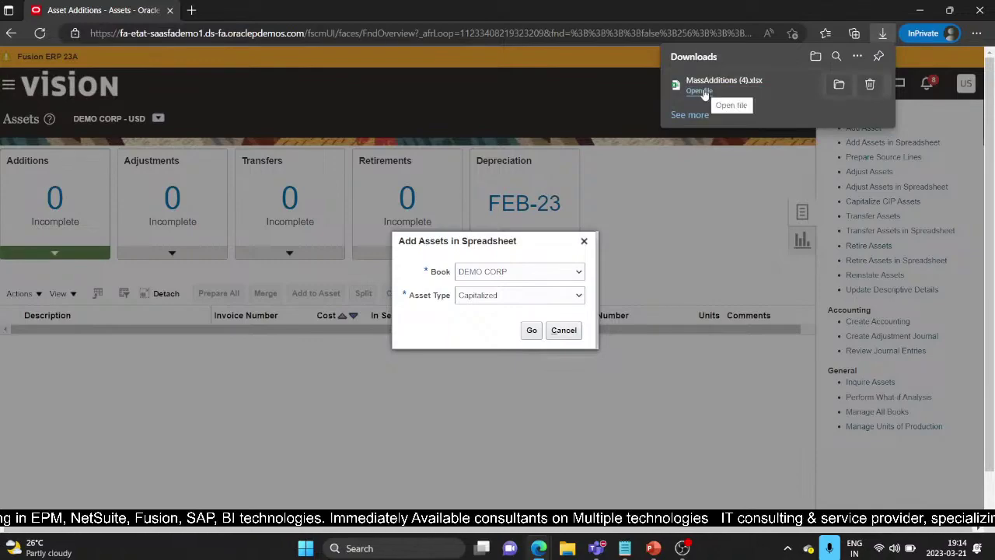
- Open the downloaded MassAdditions (4).xlsx in Excel, enable editing and accept the connection to the application URL
left_click(704, 95)
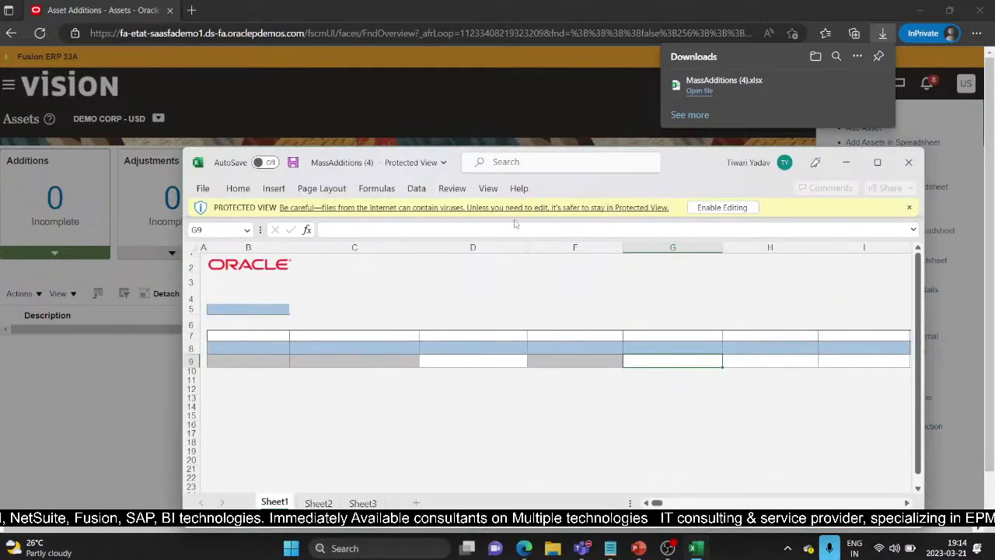
left_click(862, 161)
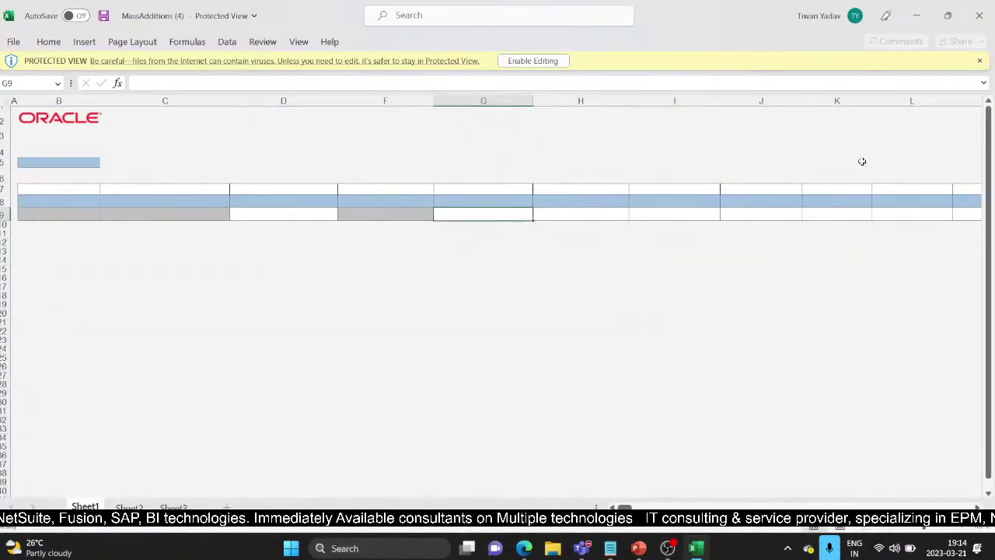
left_click(532, 61)
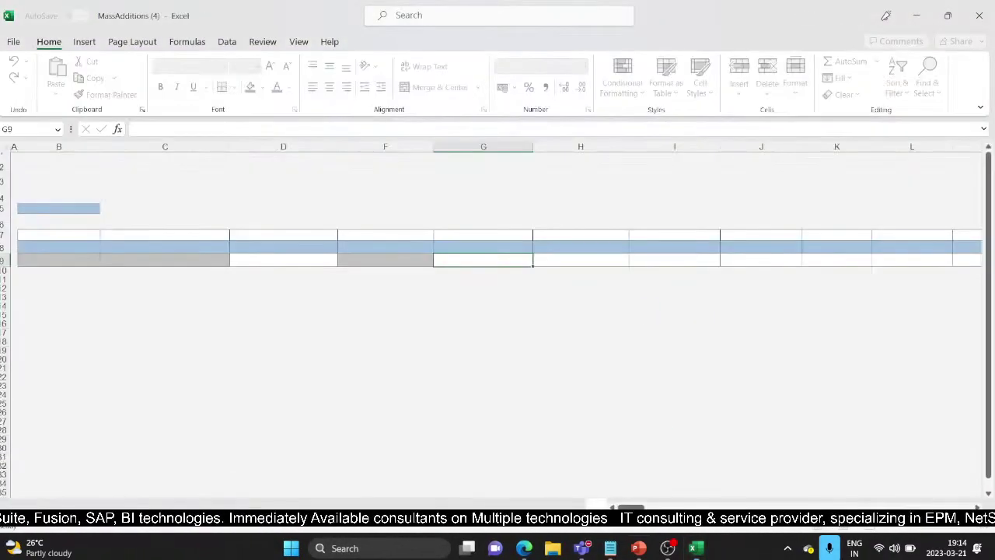
mouse_move(611, 551)
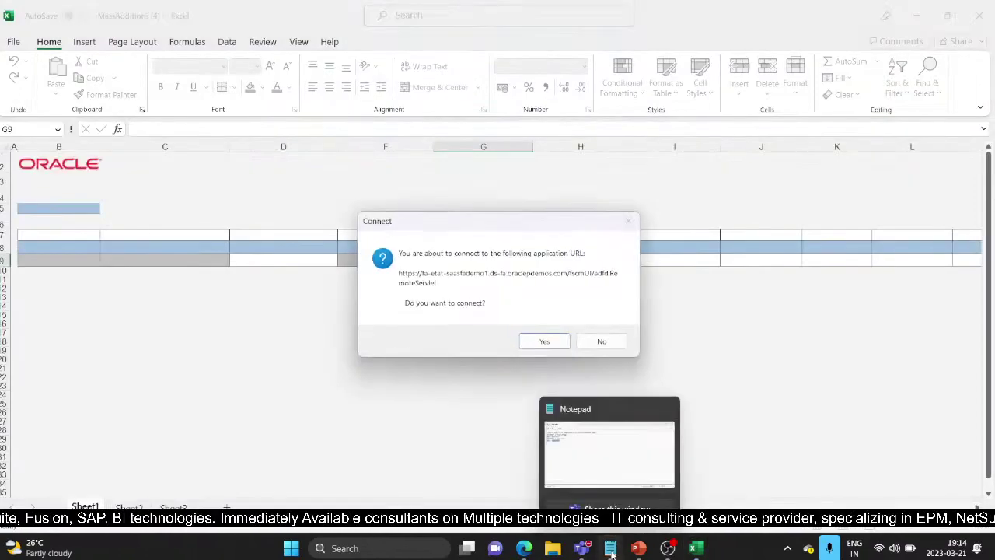
left_click(544, 341)
- Copy the second account's username from the Credentials note in Notepad and paste it into the Oracle sign-in form in Excel
mouse_move(582, 548)
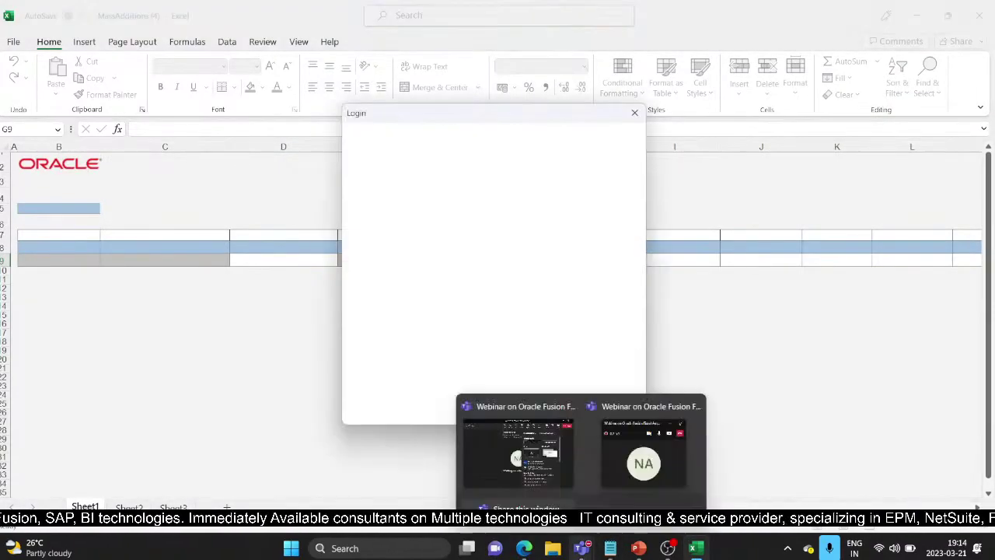
left_click(610, 549)
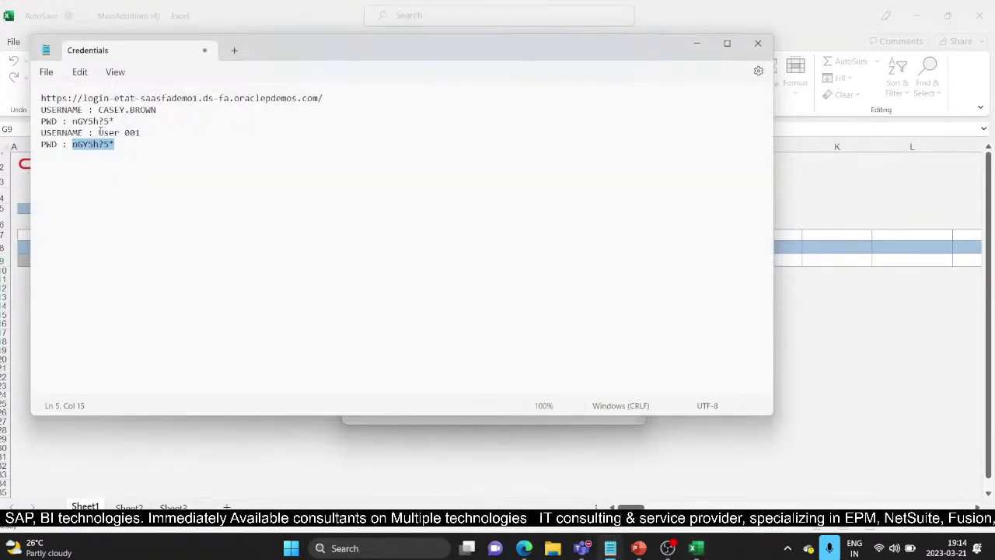
left_click_drag(99, 132, 142, 132)
key("ctrl+c")
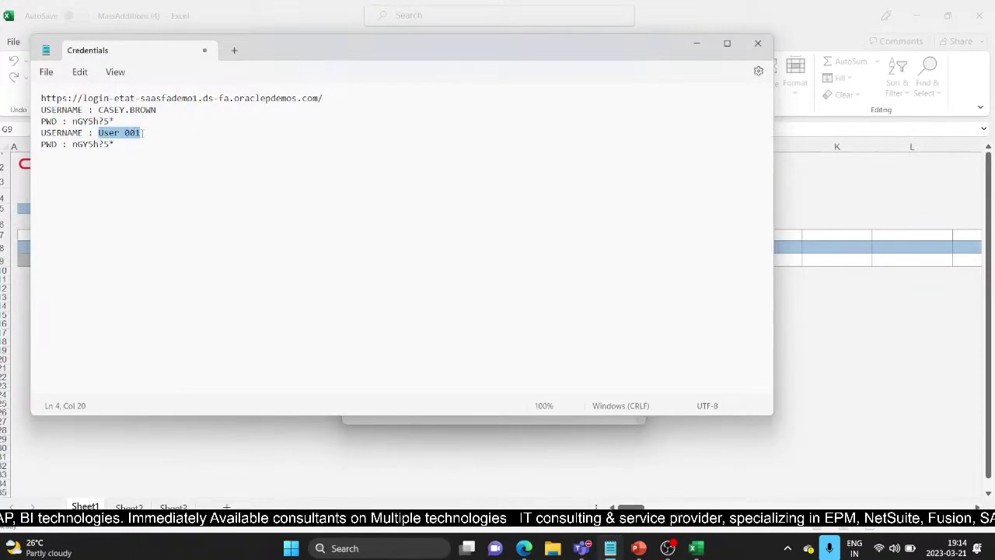
key("alt+Tab")
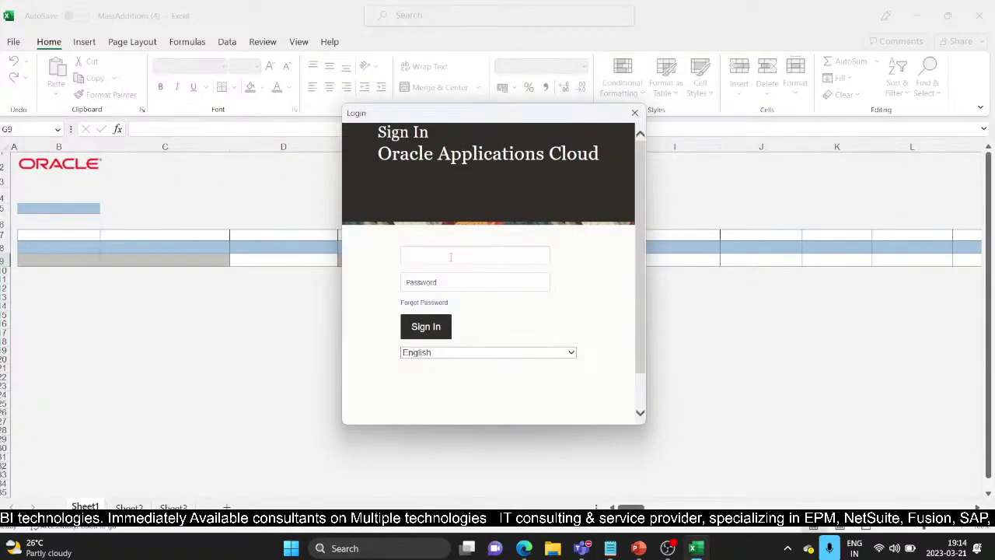
left_click(450, 257)
key("ctrl+v")
- Copy the second account's password from the Credentials note and paste it into the sign-in form's Password field
key("alt+Tab")
left_click_drag(72, 144, 118, 148)
key("alt+Tab")
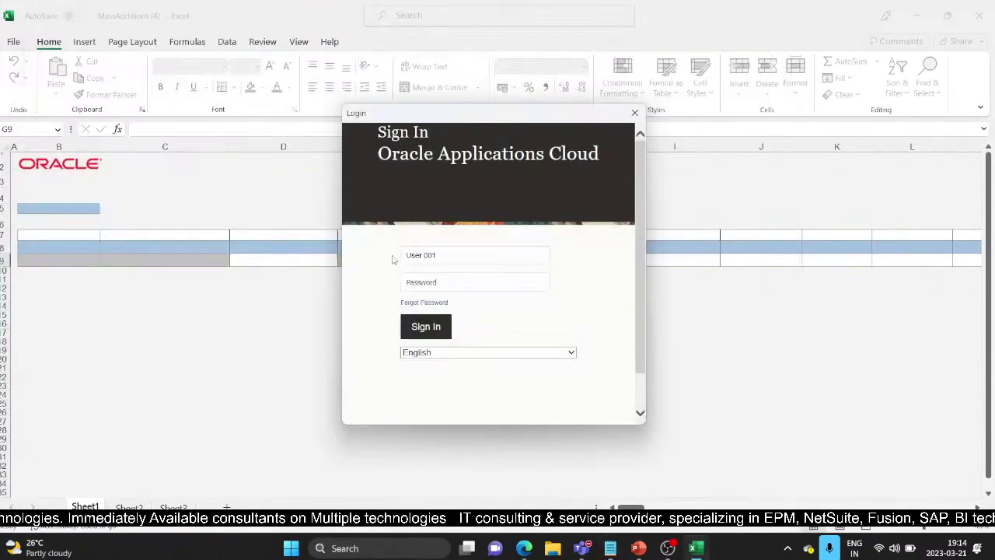
left_click(406, 281)
key("ctrl+v")
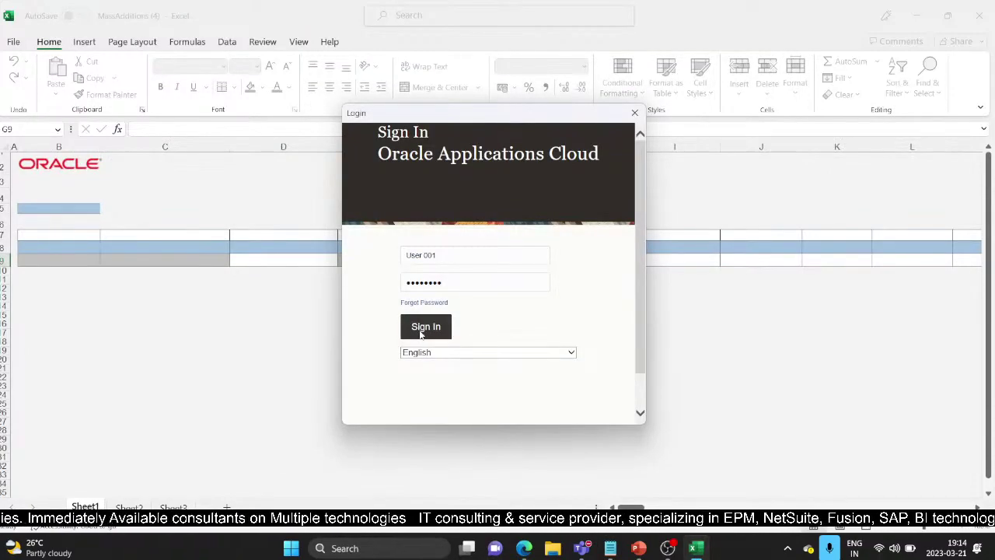
- Sign in to Oracle Applications Cloud and skip installing the new Oracle ADF Desktop Integration add-in version
left_click(420, 330)
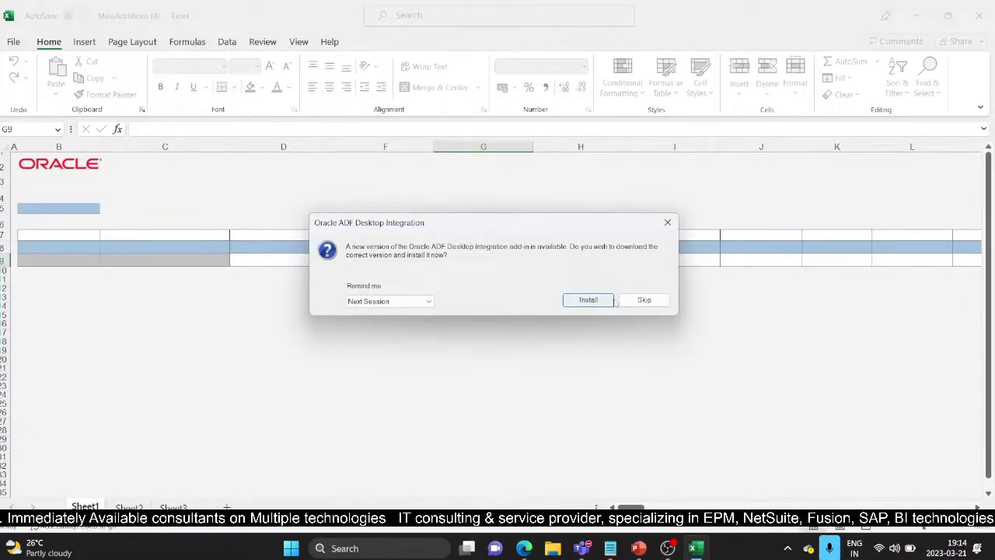
left_click(643, 299)
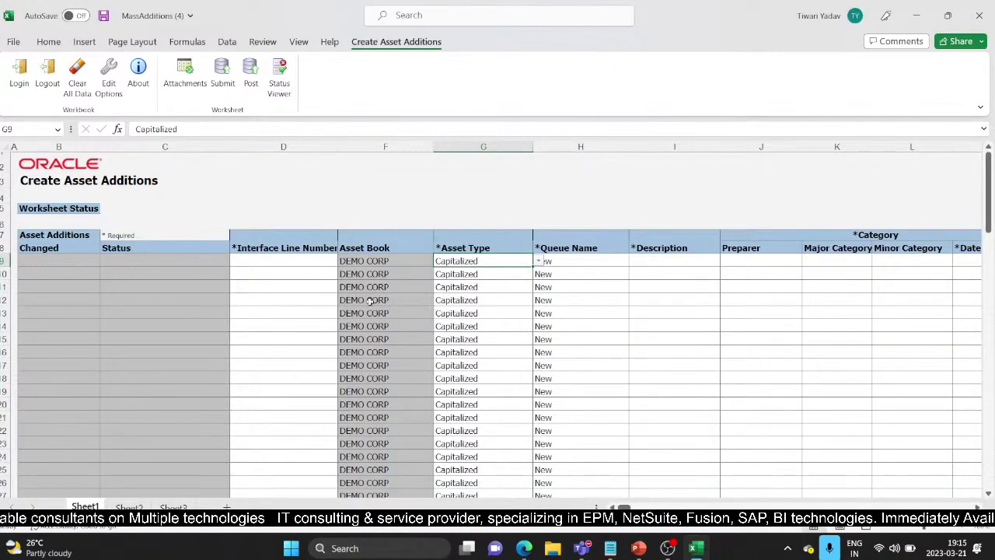
- Enter 1 as the Interface Line Number in the first asset row and choose New as its Queue Name
left_click(395, 262)
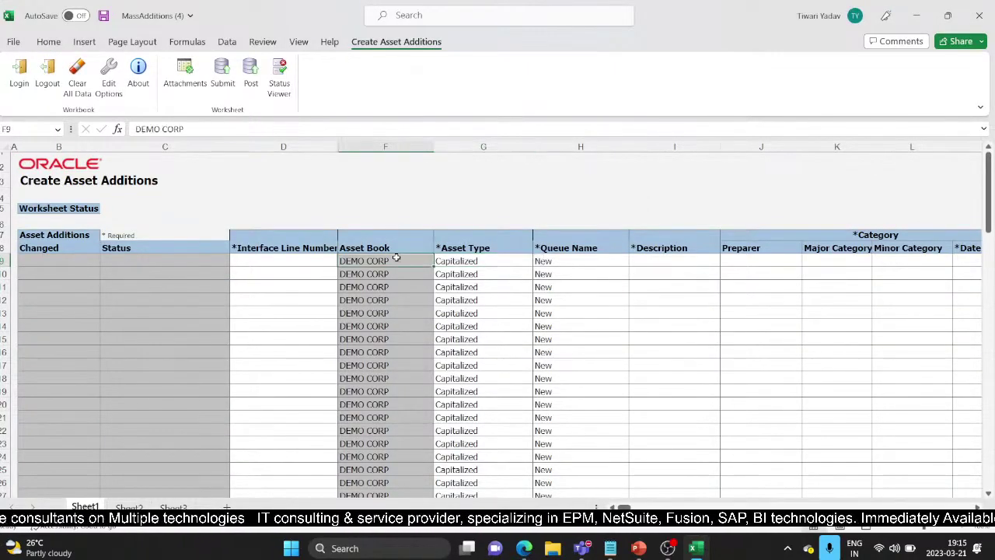
left_click(513, 262)
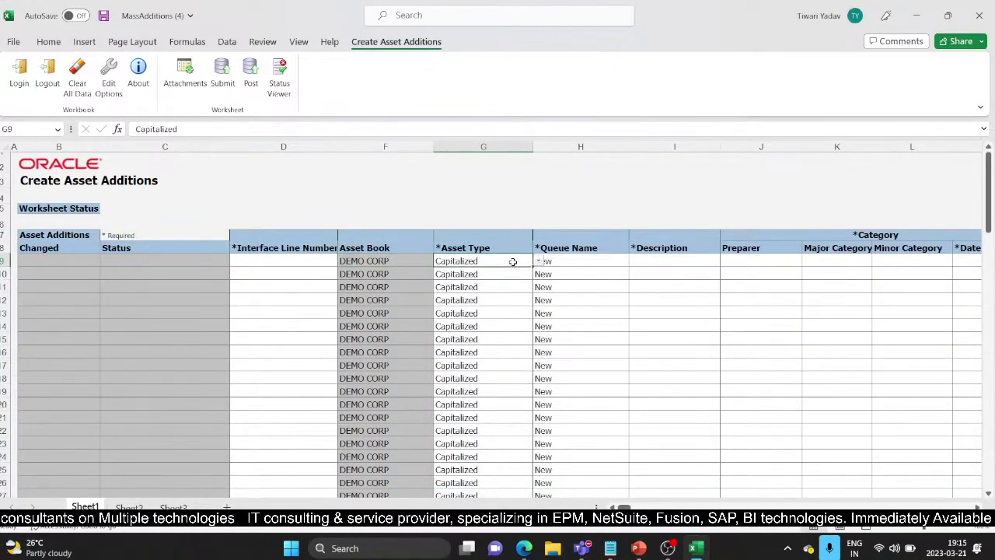
left_click(275, 262)
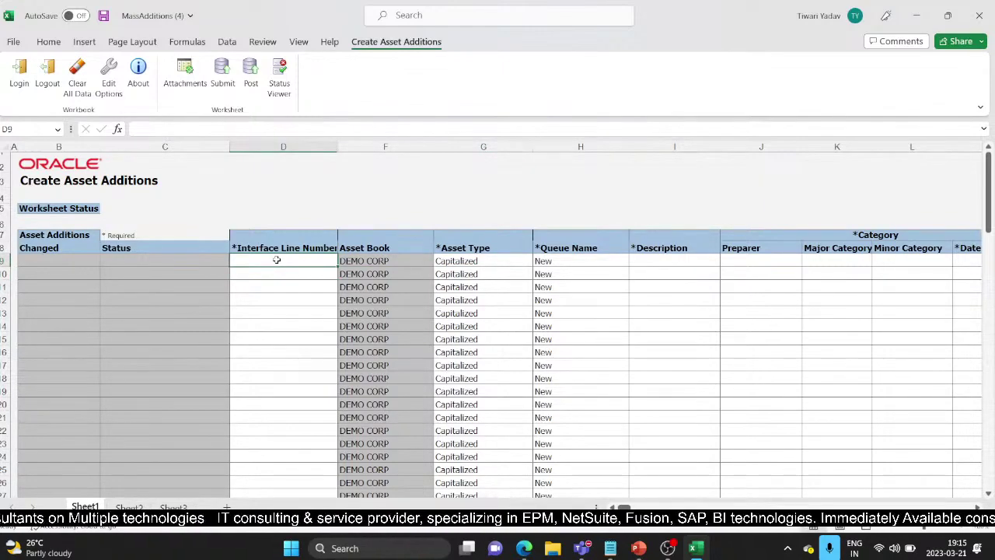
type("1")
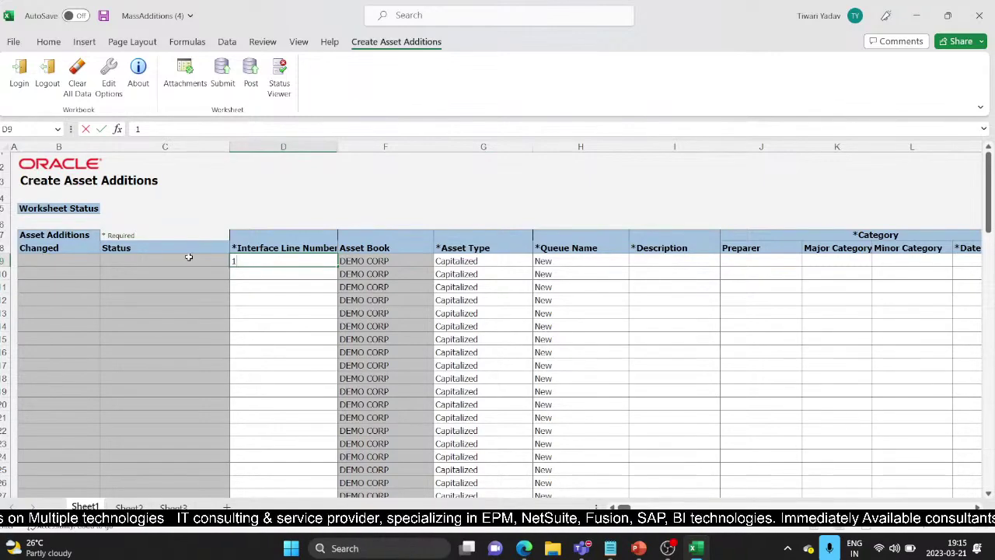
left_click(618, 260)
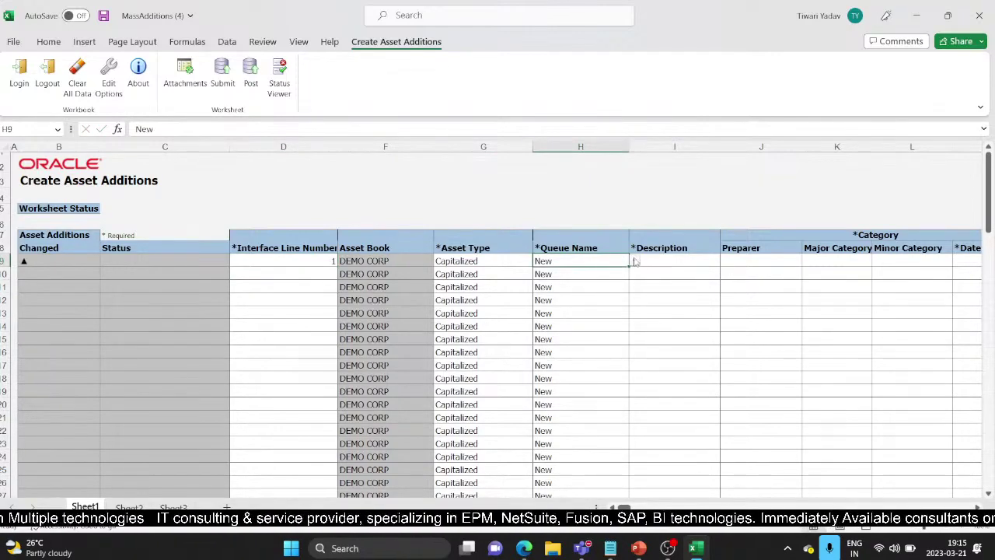
left_click(635, 261)
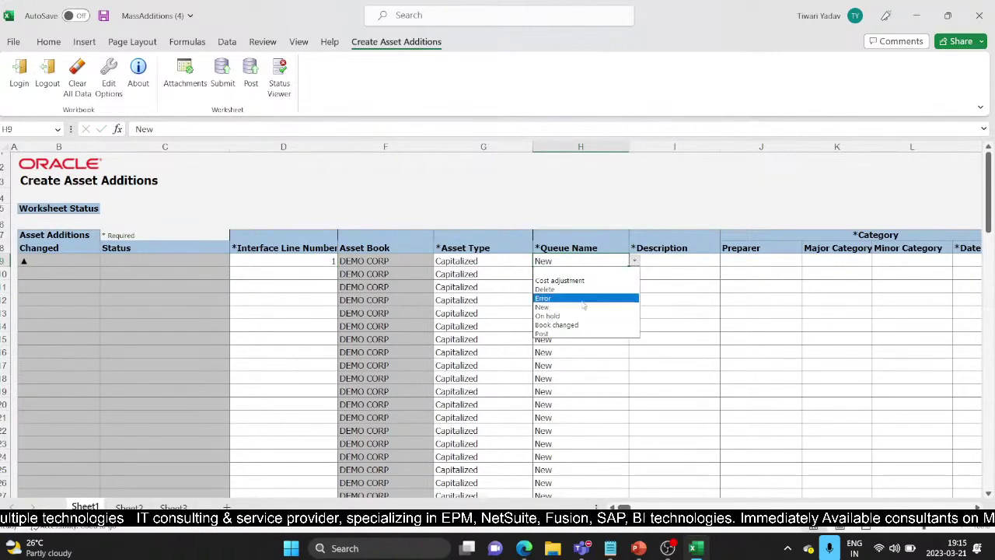
left_click(542, 308)
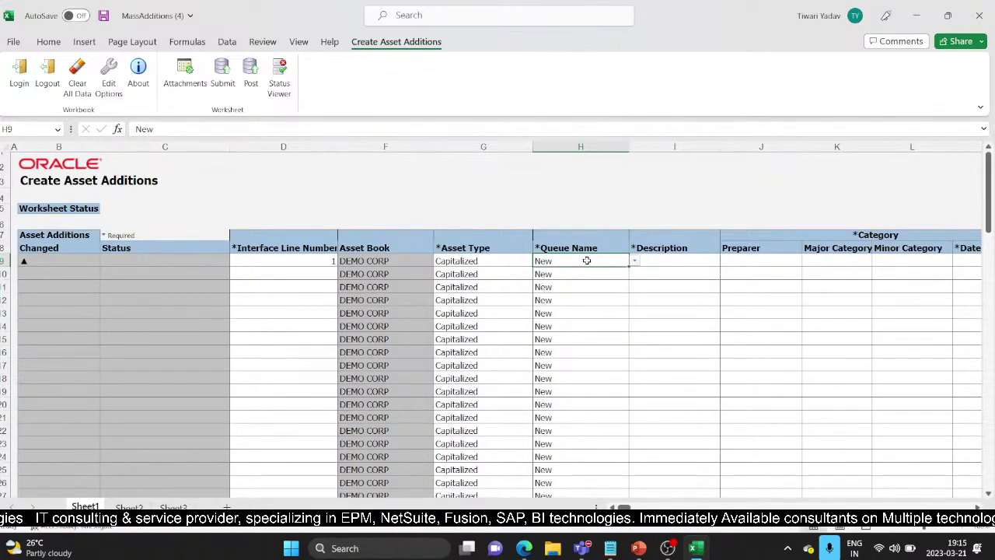
- Enter DEMO SS ASSET as the Description of the first asset row
left_click(707, 265)
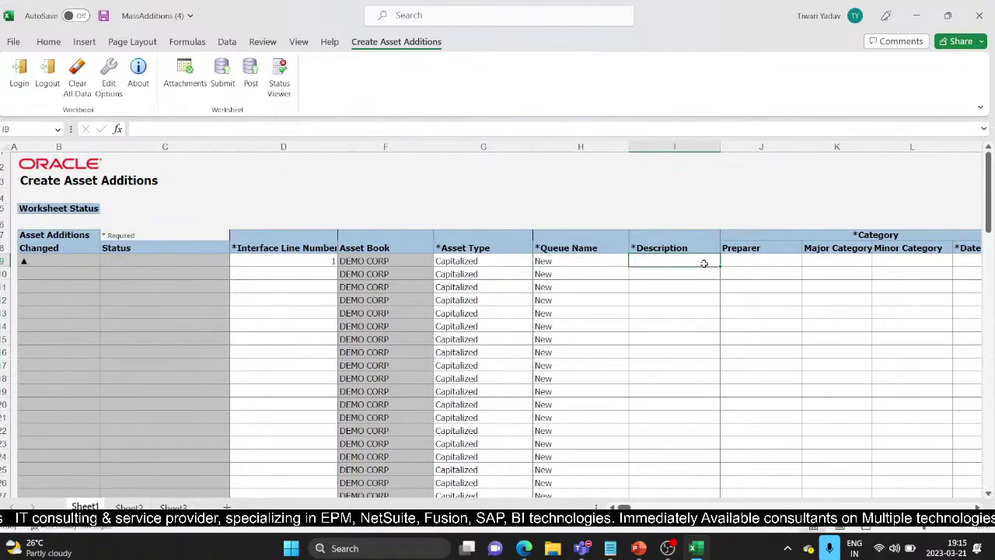
type("EM")
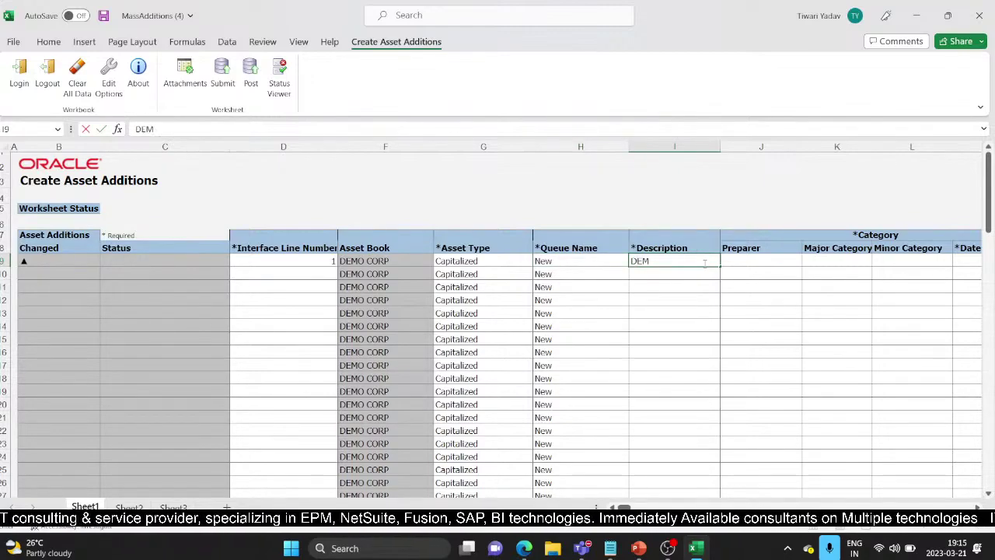
type("O SS")
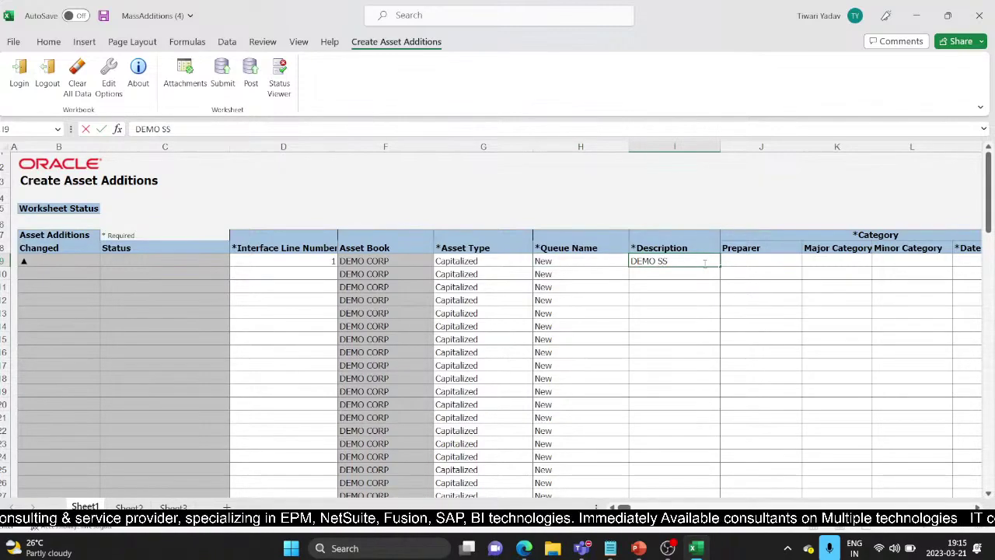
type(" ASSET")
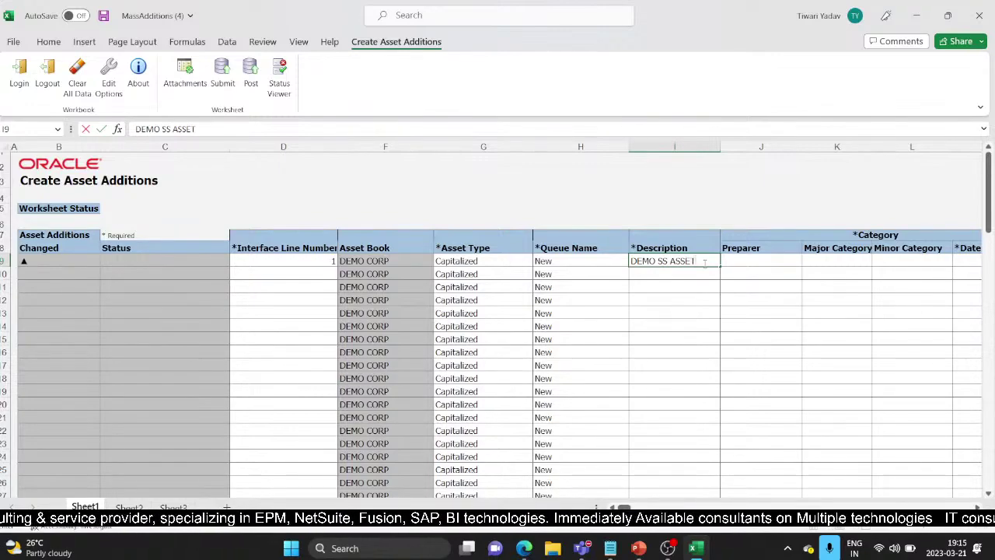
key("Tab")
key("Tab")
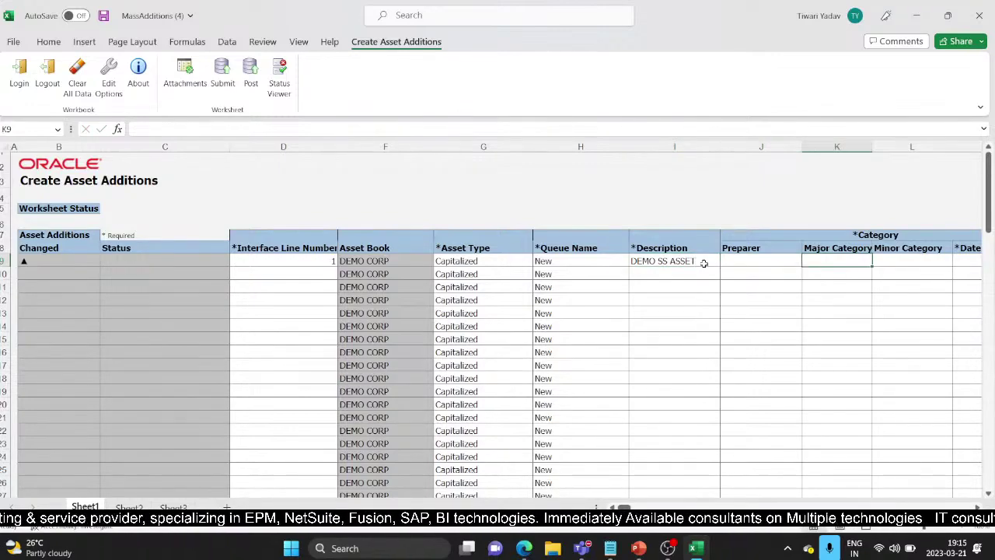
- Look up the first asset row's category, set Major Category DEMO CATEGORY and Minor Category DEMO OFFICE, and continue past the script errors
double_click(821, 263)
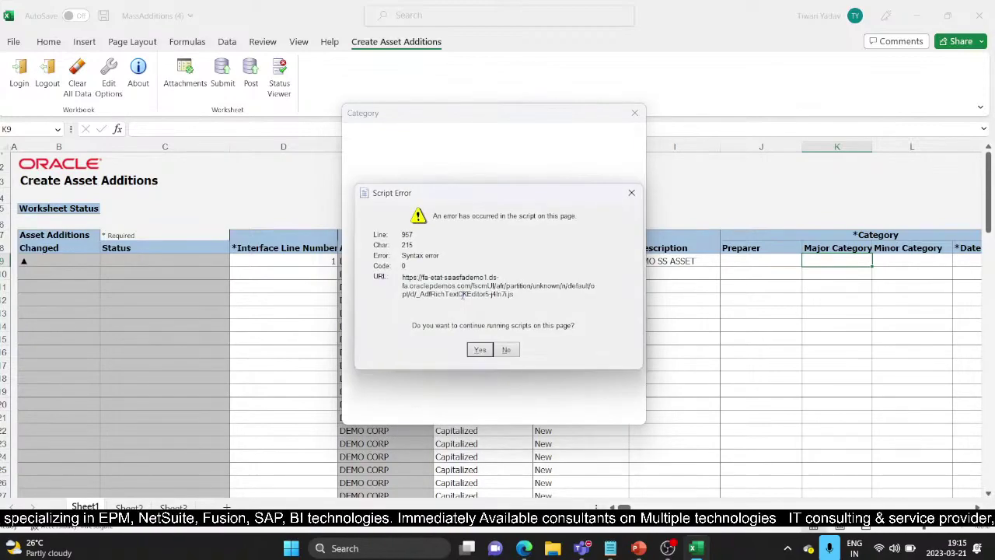
left_click(481, 349)
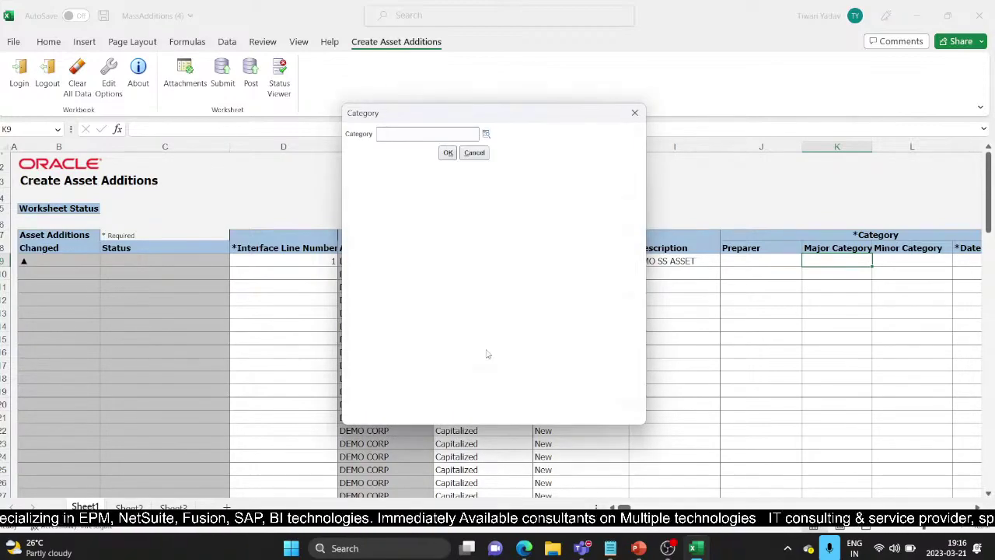
left_click(485, 134)
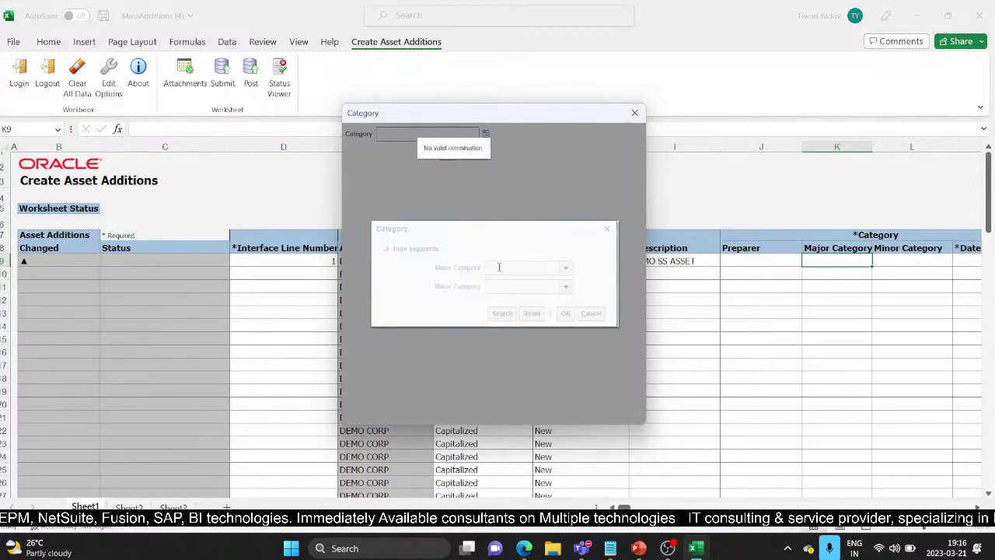
type("DEMO")
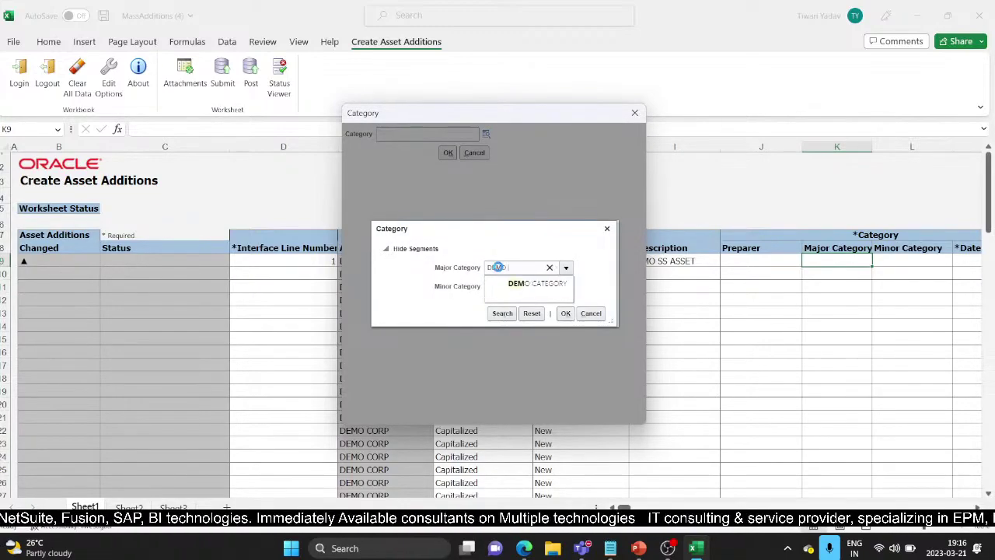
left_click(512, 283)
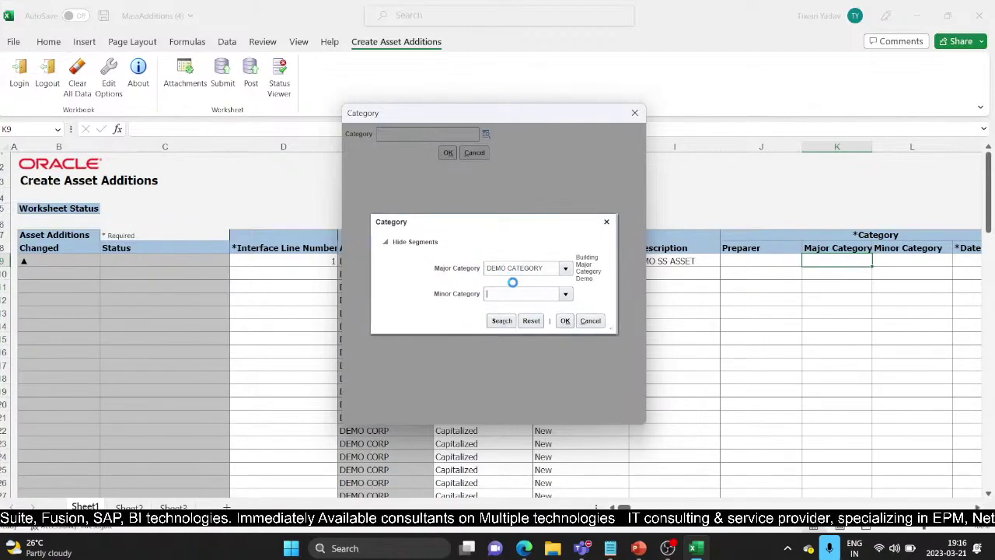
type("DEMO")
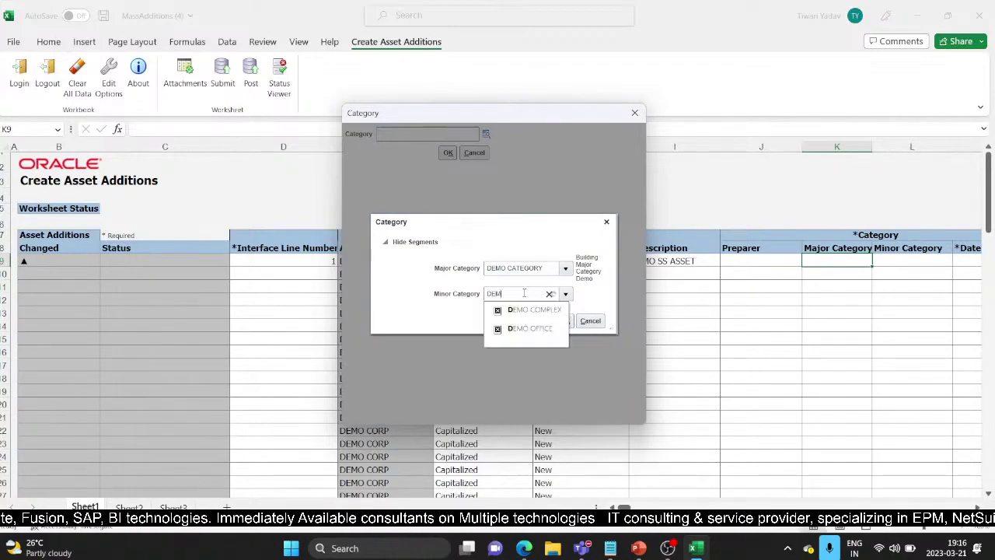
left_click(528, 328)
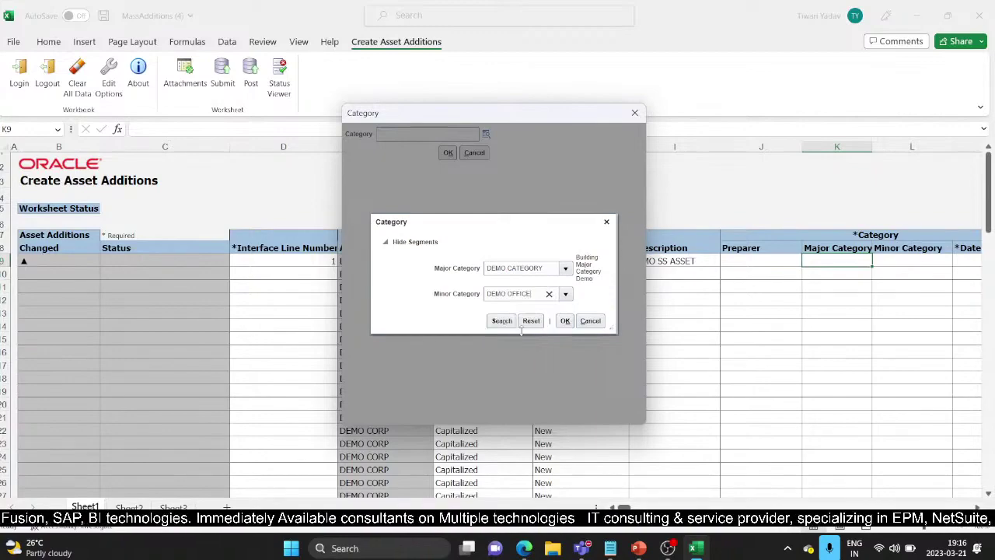
left_click(565, 324)
left_click(448, 153)
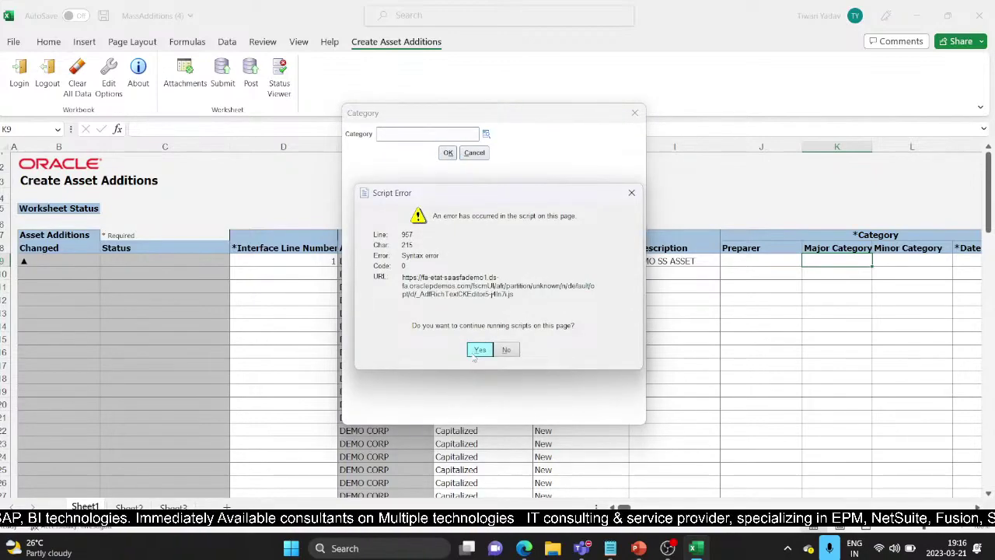
left_click(479, 351)
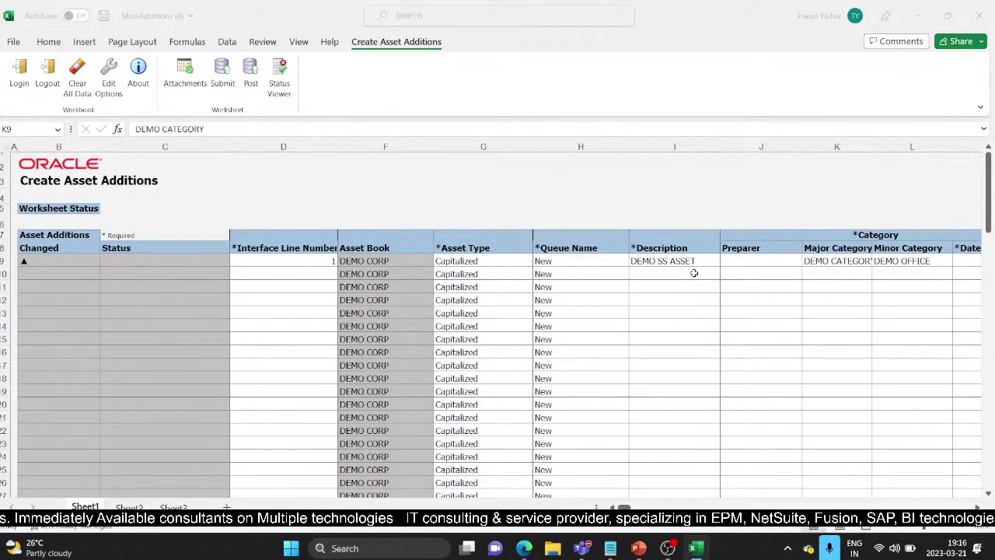
- Try to enter 2/10/23 as the first asset row's Date Placed in Service
left_click(834, 326)
scroll(662, 263, "right", 1)
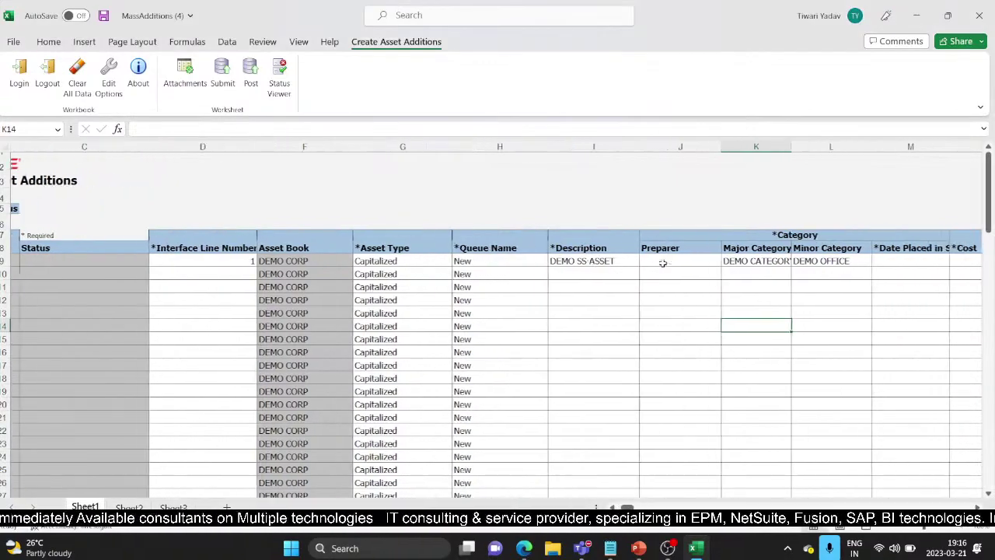
scroll(662, 263, "right", 1)
left_click(888, 259)
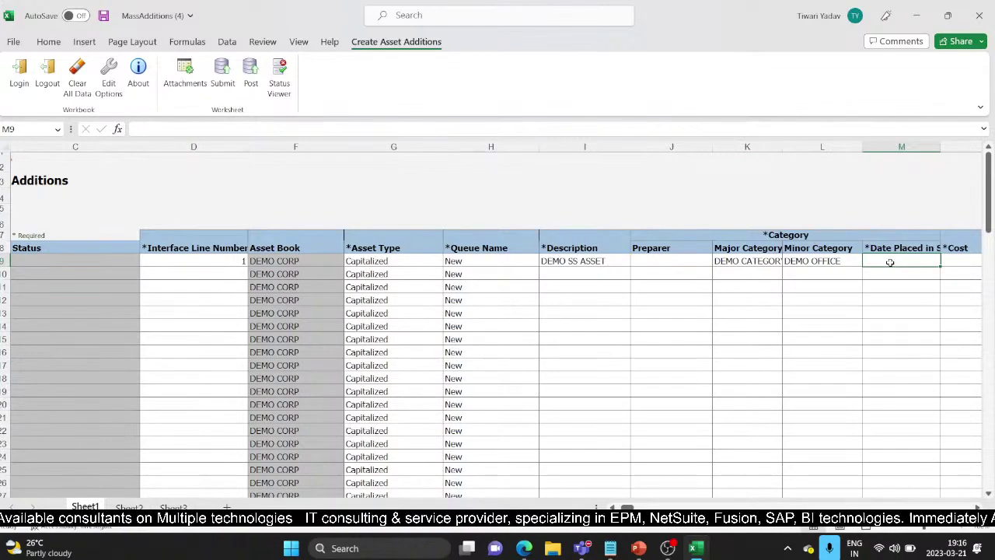
type("2/")
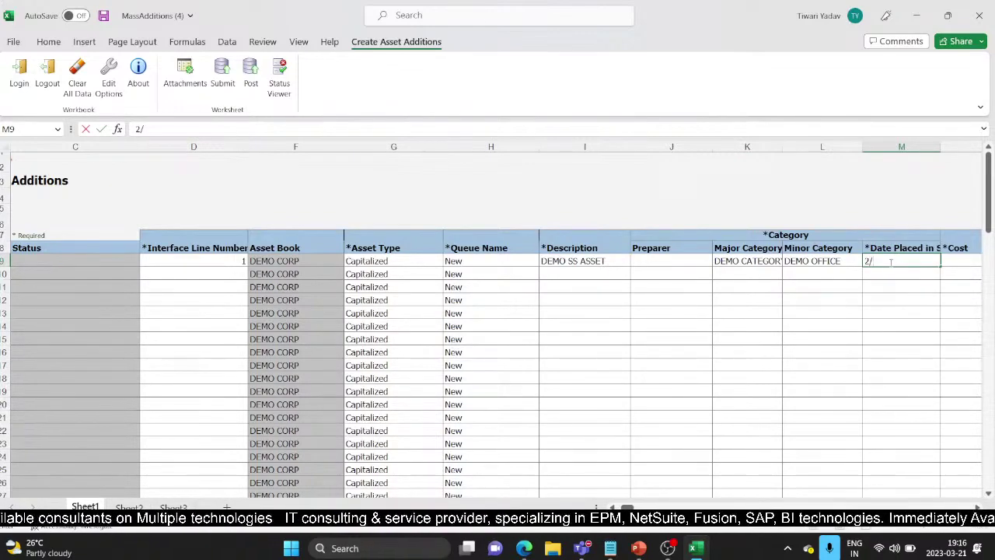
type("10/23")
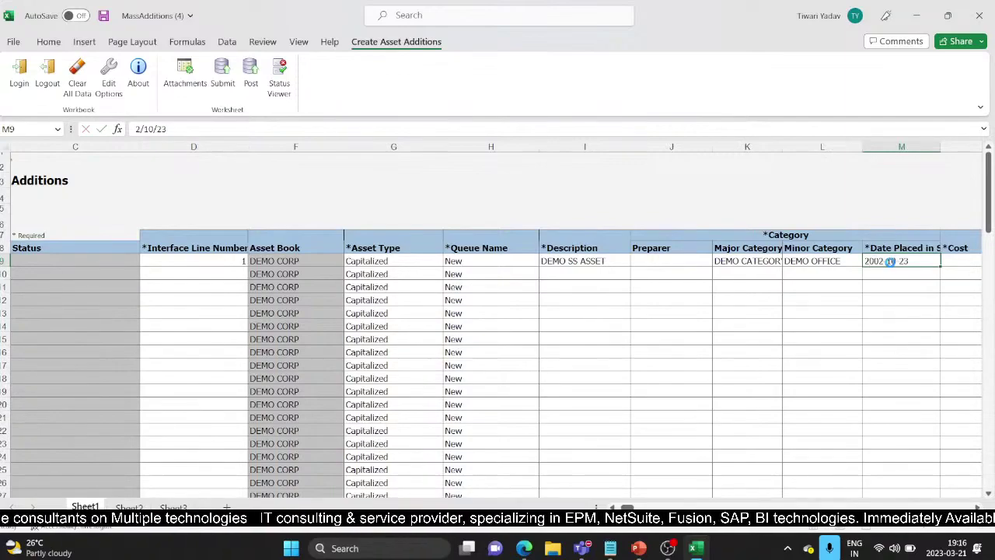
key("Tab")
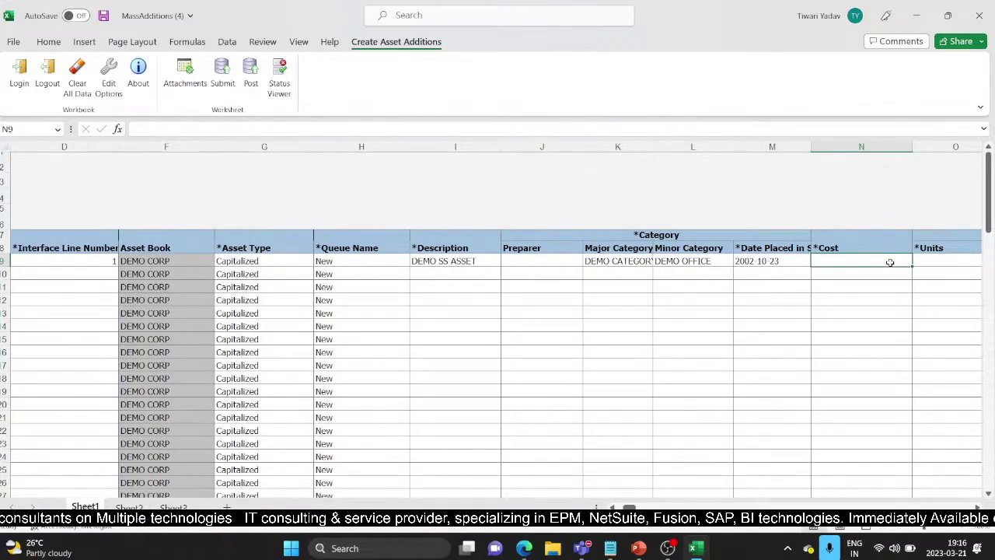
- Clear the first asset row's Date Placed in Service and re-enter it as 02/10/23
left_click(765, 261)
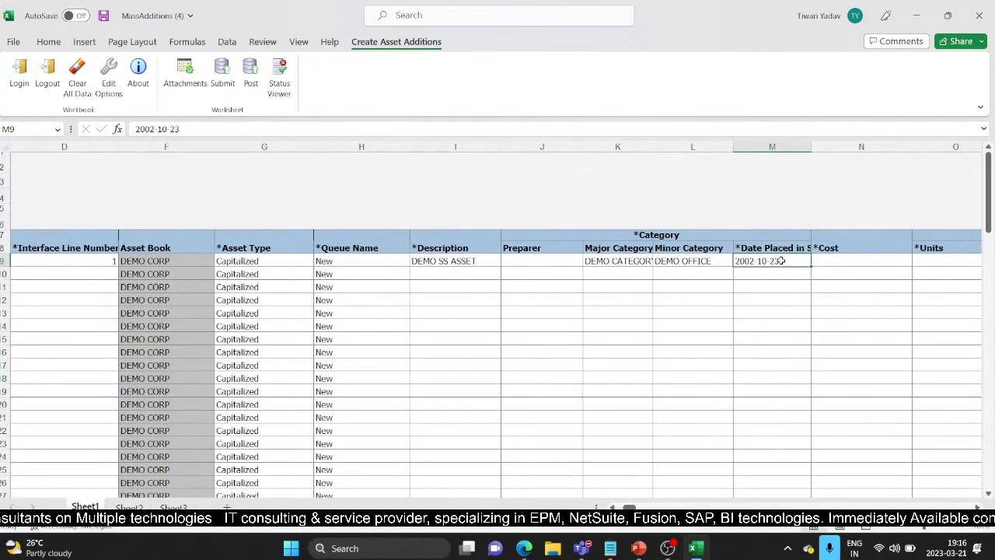
double_click(781, 261)
left_click_drag(781, 261, 739, 268)
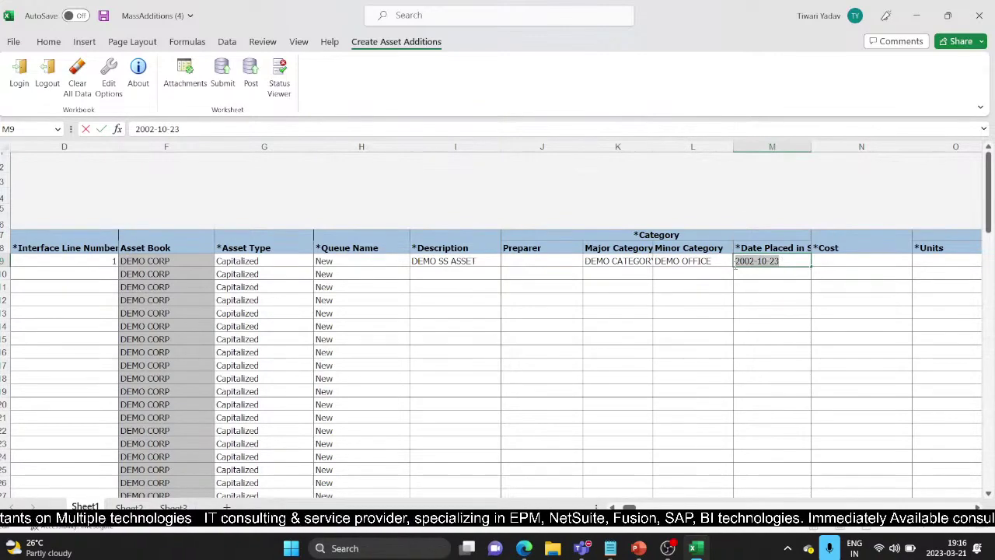
key("BackSpace")
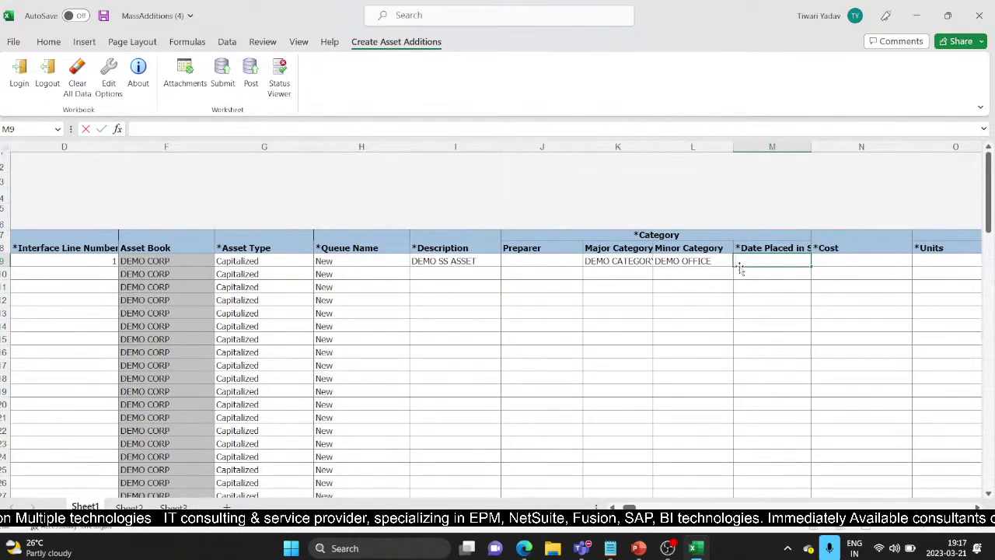
type("02")
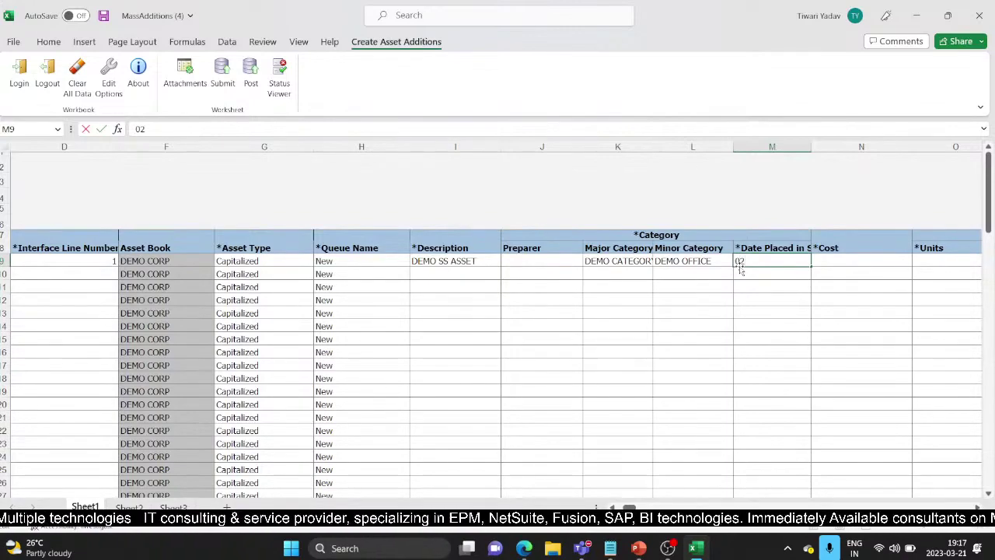
type("/10/23")
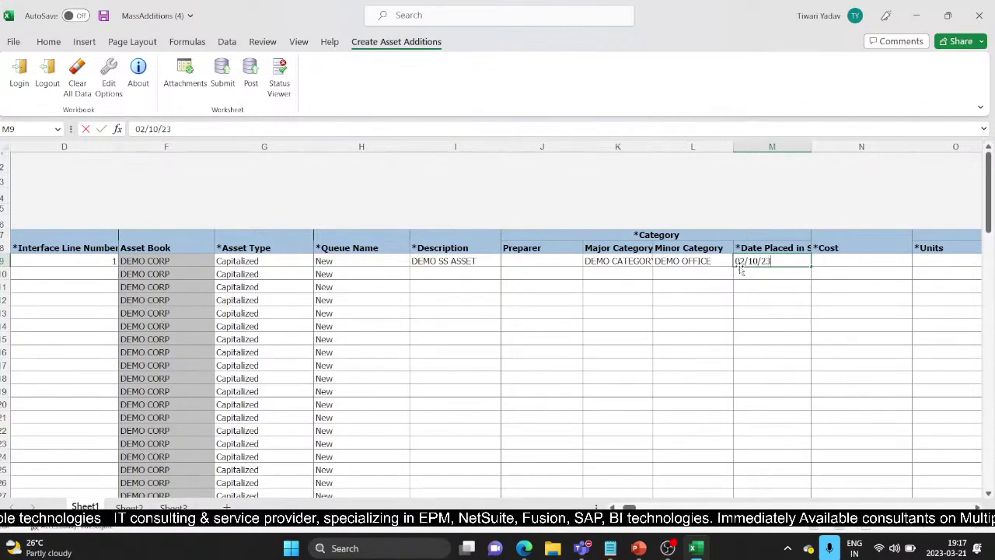
key("Tab")
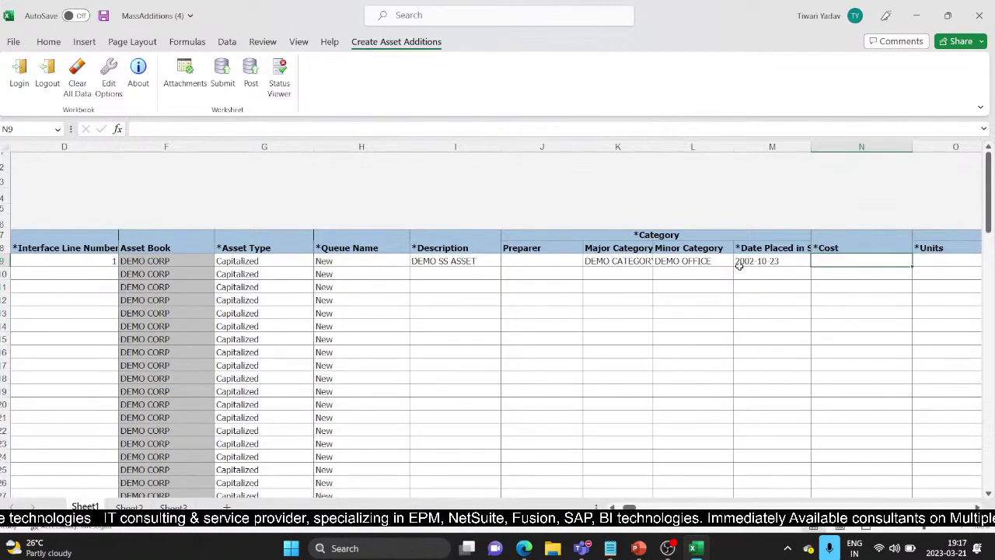
left_click(740, 264)
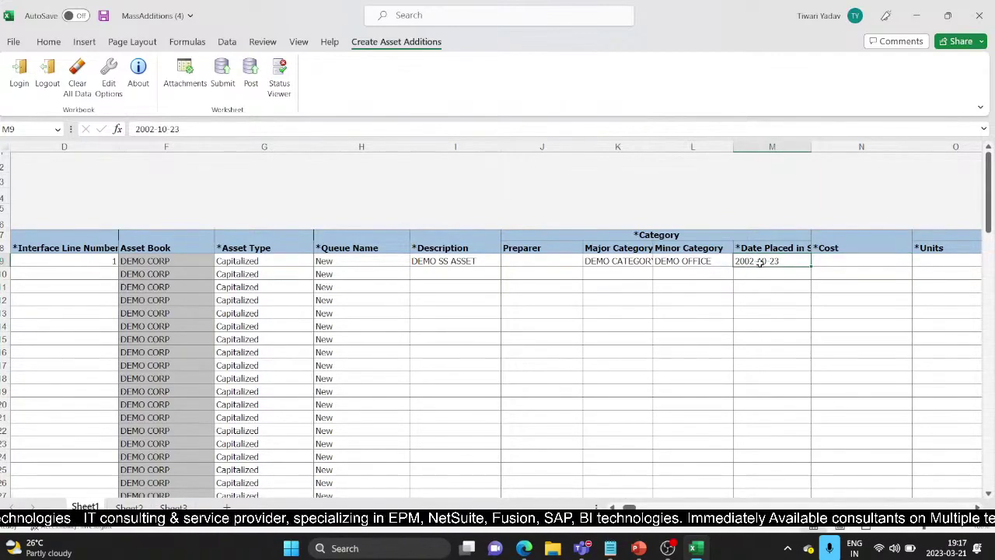
- Try once more to replace the first asset row's Date Placed in Service with 02/10/23
double_click(775, 261)
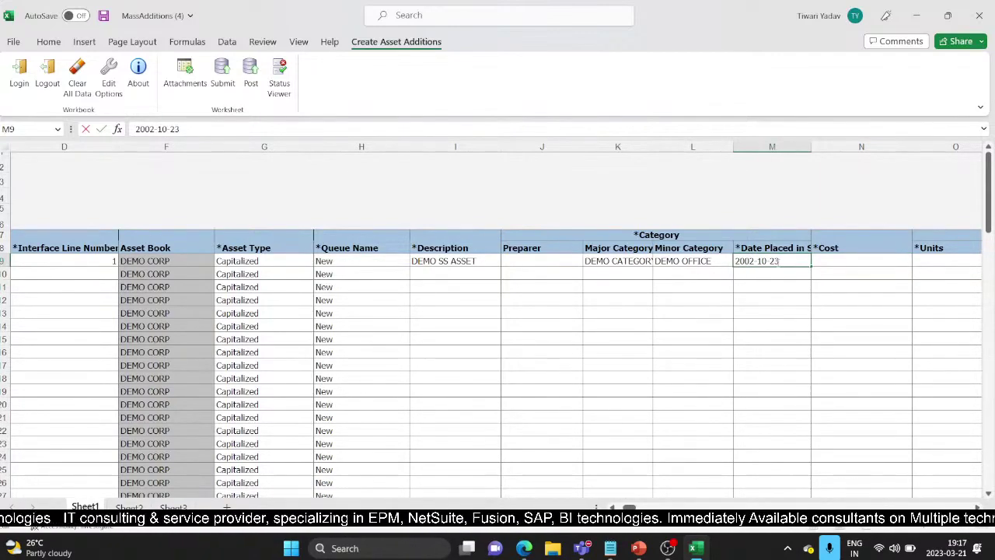
left_click_drag(779, 262, 734, 262)
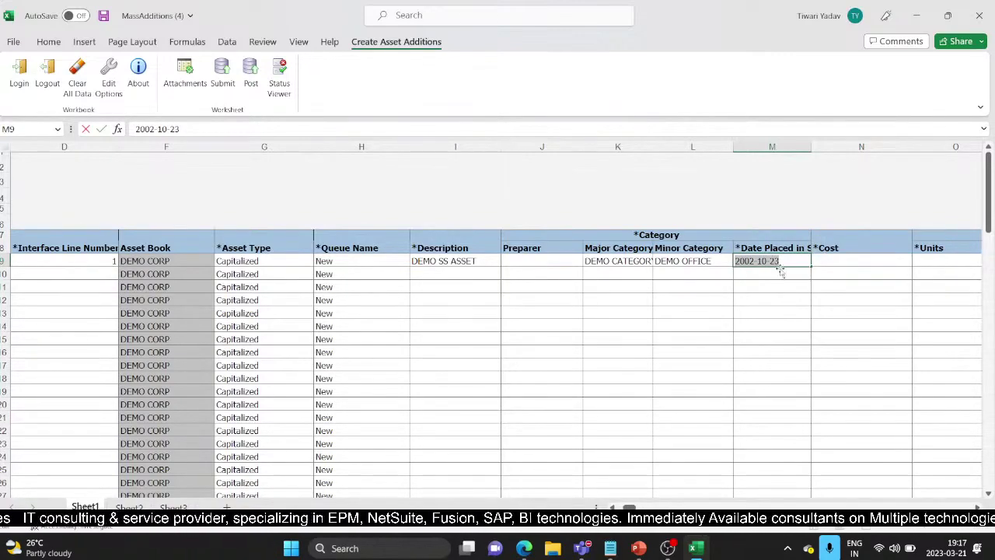
key("BackSpace")
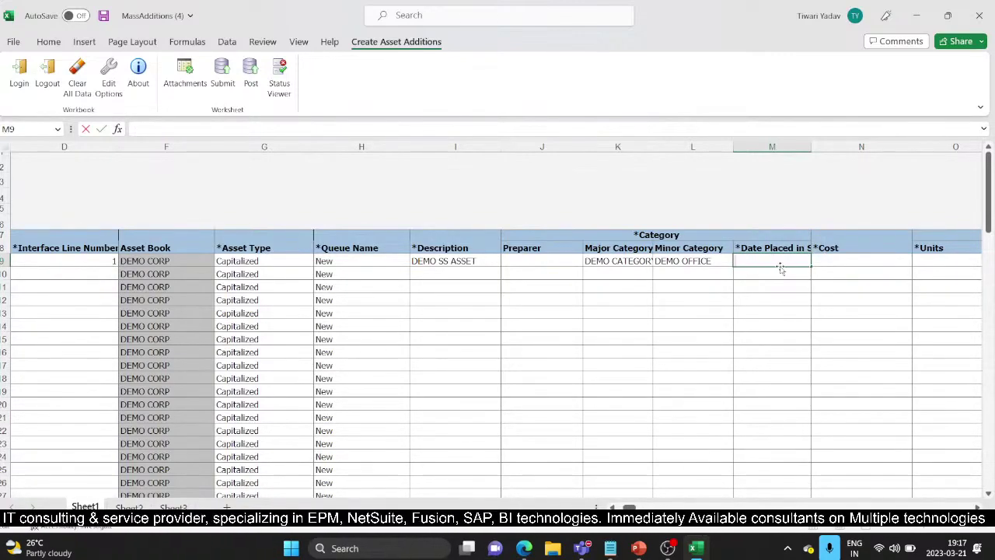
type("02/")
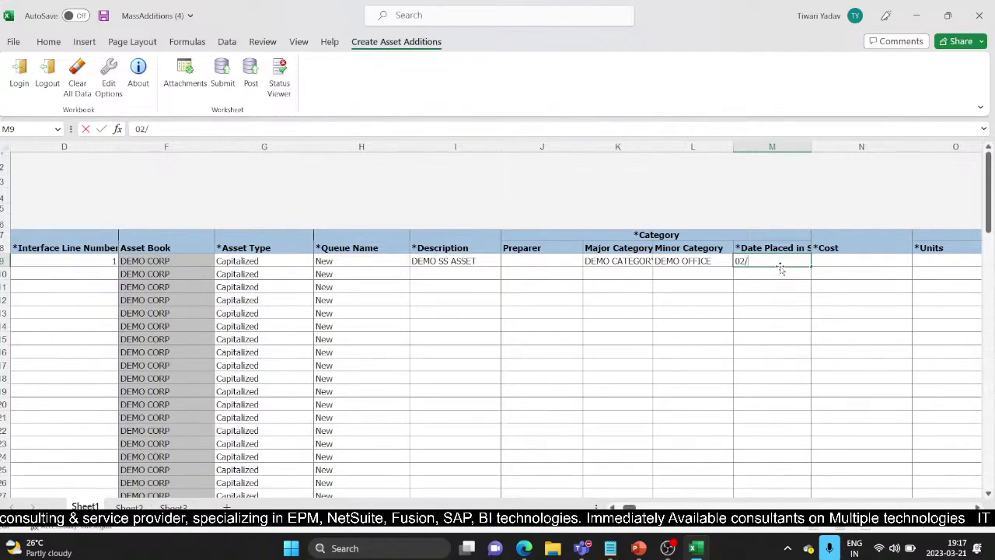
type("1")
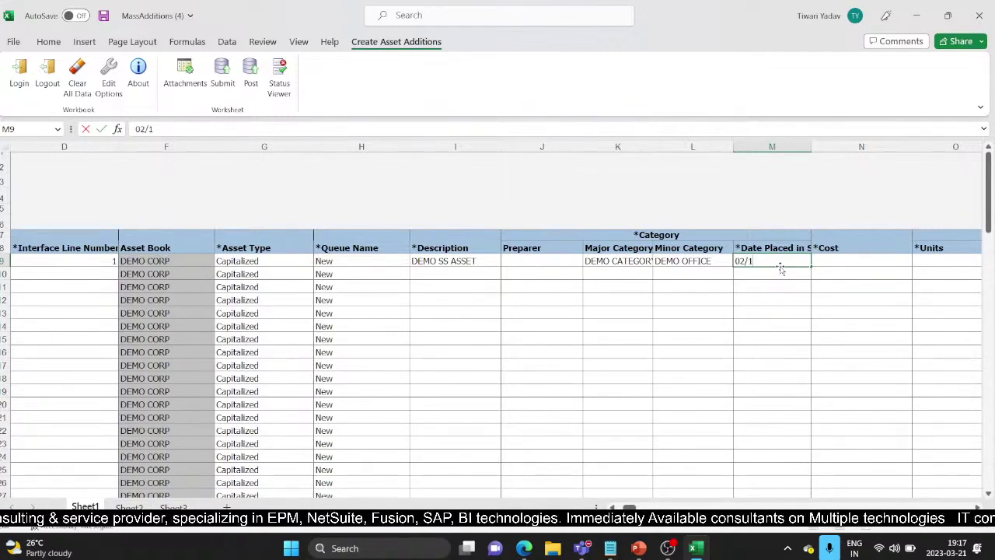
type("0/23")
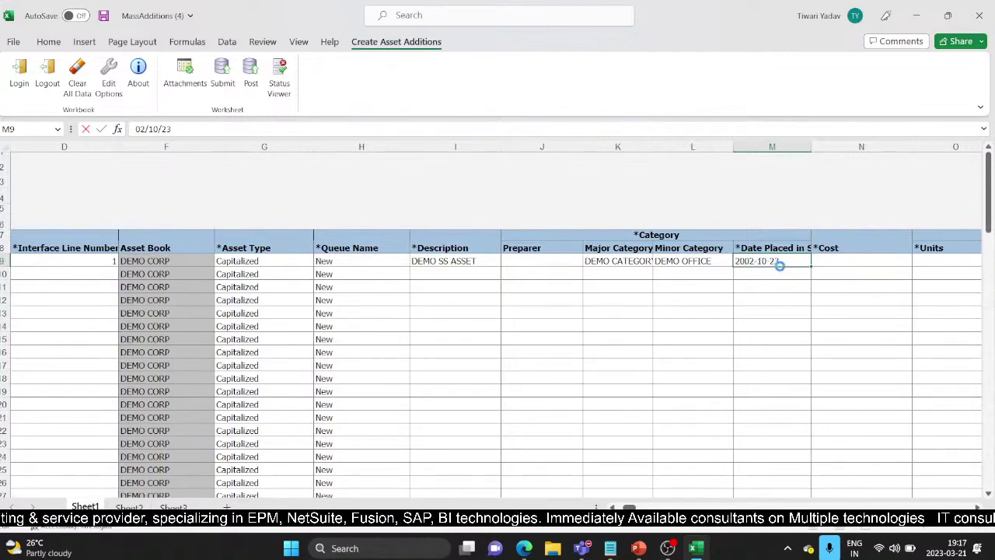
key("Tab")
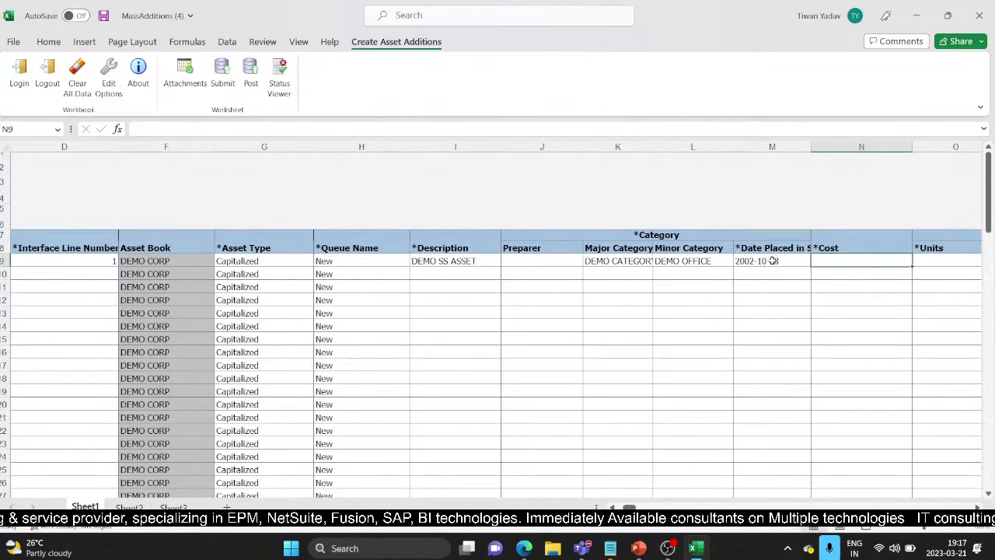
- Change the year in the first asset row's Date Placed in Service to 2023
left_click(765, 263)
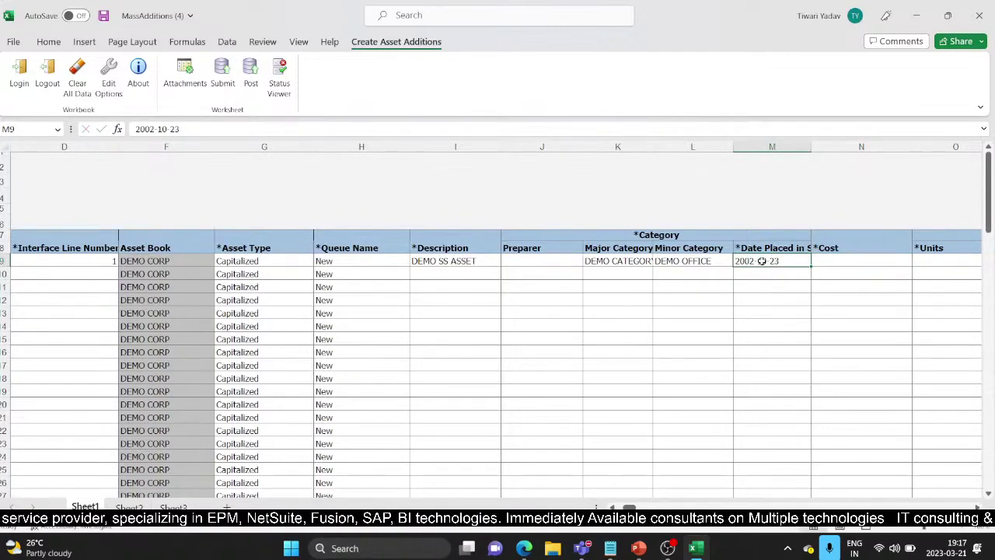
double_click(749, 262)
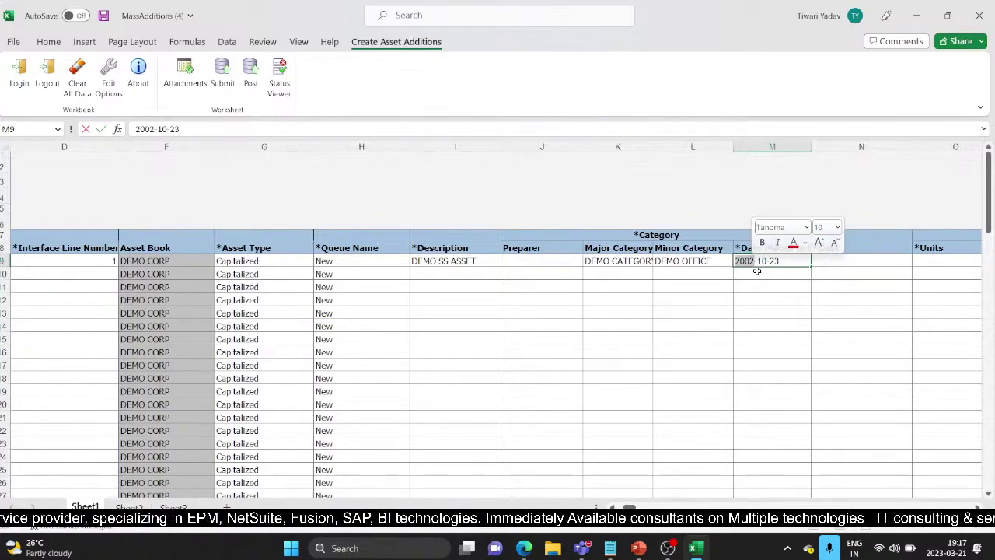
type("202")
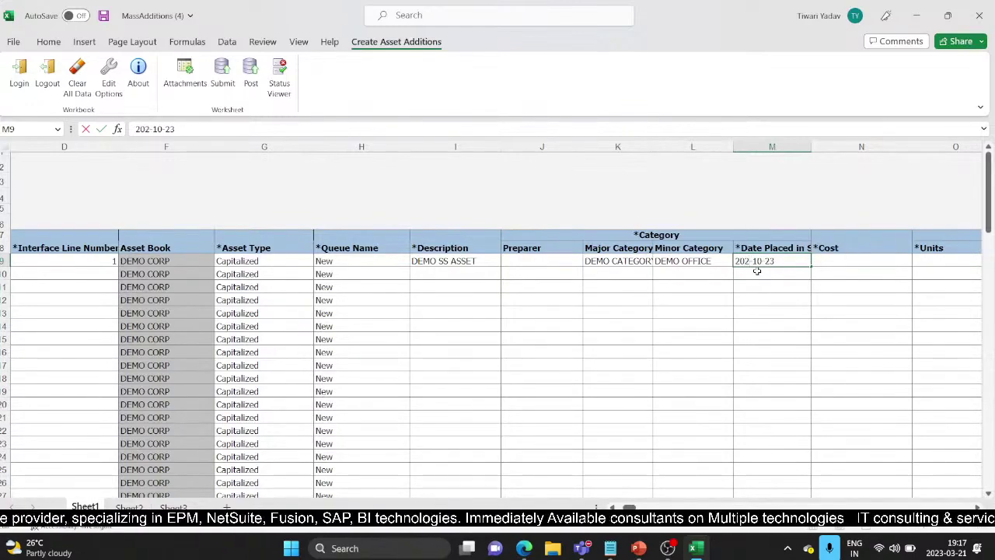
type("3")
key("Tab")
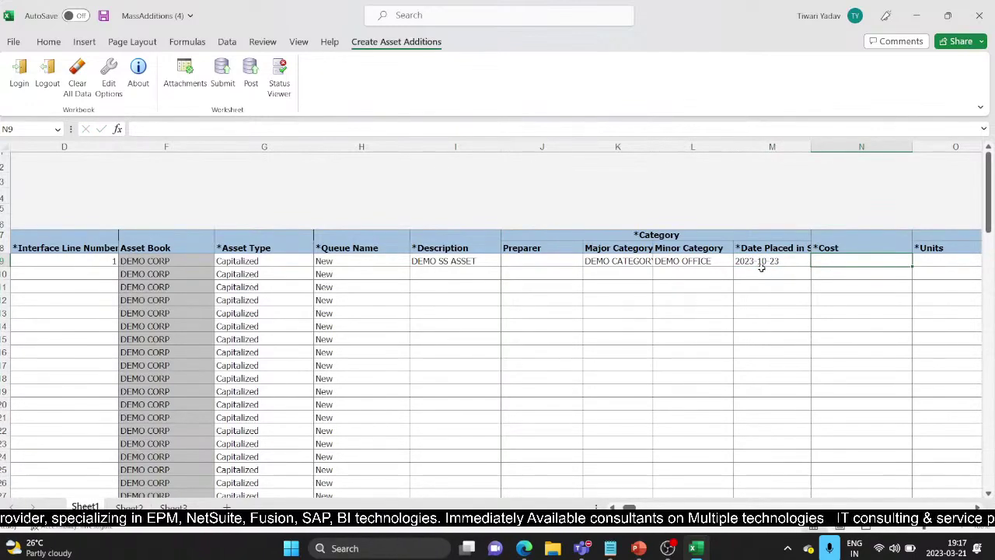
- Set the month to 02 and the day to 10 in the first asset row's Date Placed in Service
left_click(758, 265)
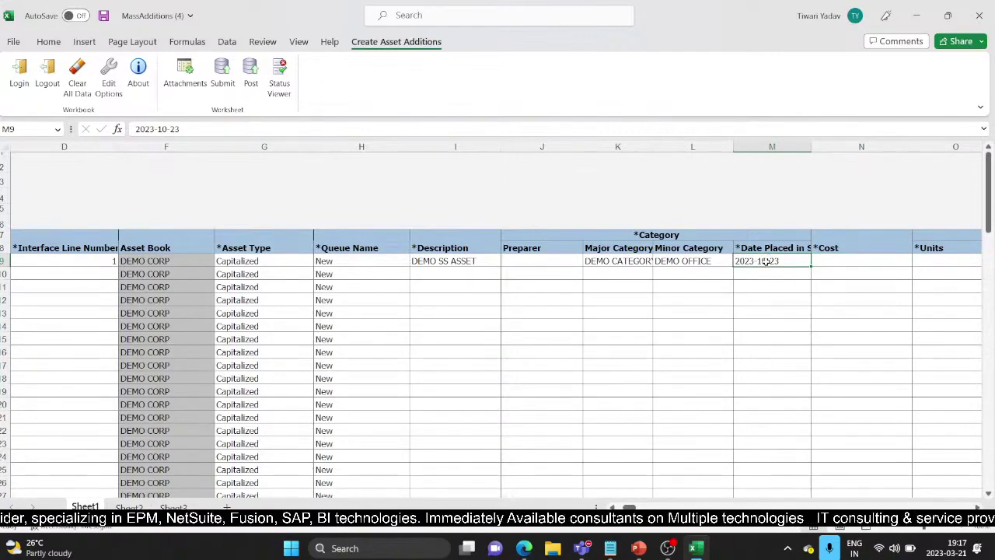
double_click(769, 260)
key("BackSpace")
key("BackSpace")
type("02")
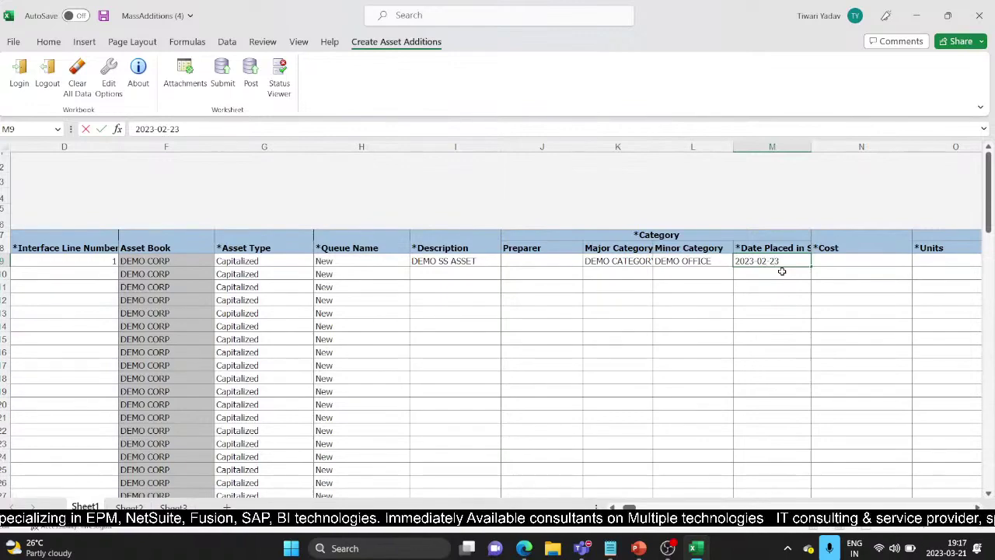
key("BackSpace")
key("BackSpace")
type("10")
key("Tab")
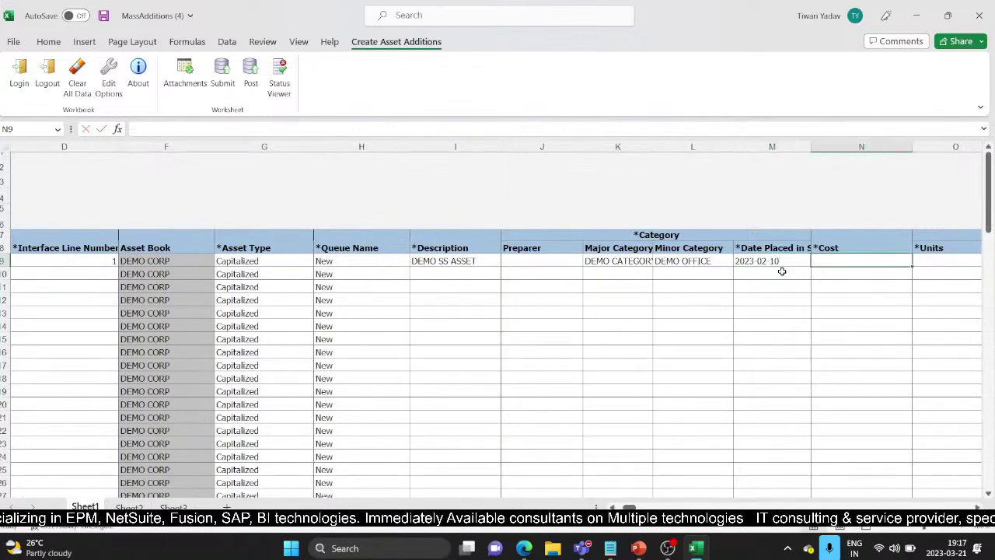
- Enter 1500000 as the Cost and 1 as the Units of the first asset row
type("1500000")
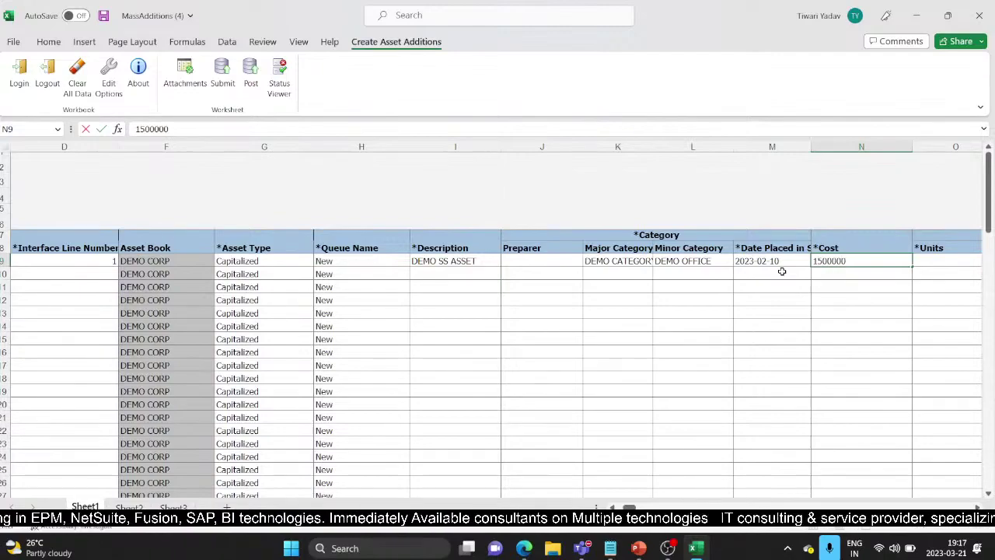
key("Tab")
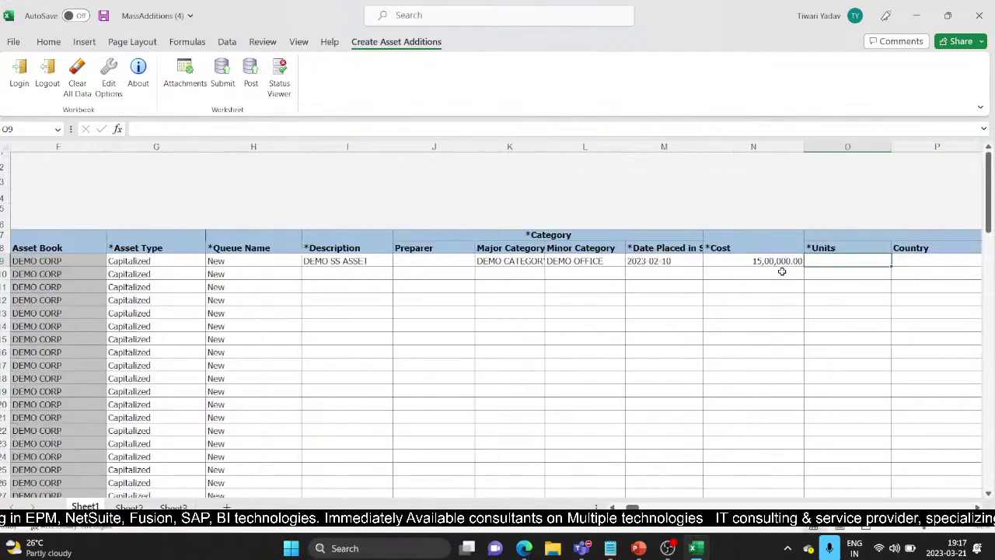
scroll(782, 271, "right", 1)
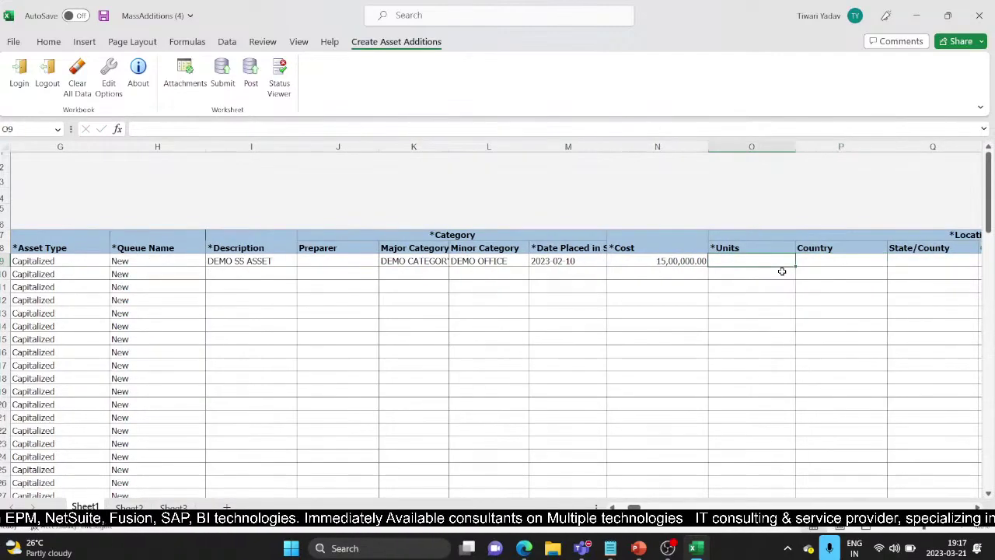
type("1")
key("Tab")
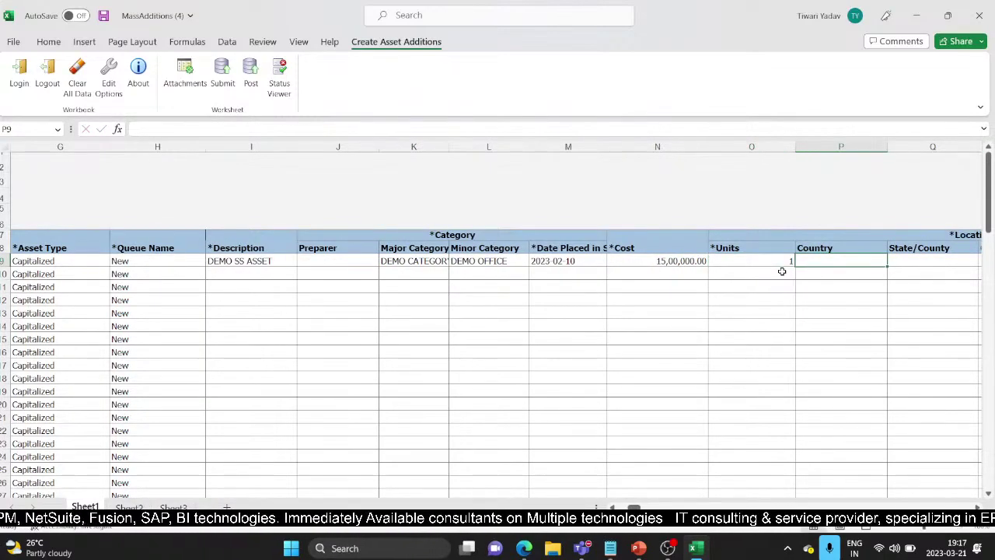
- Open the location segment lookup for the first asset row and set Country to USA and State/County to CALIFORNIA
double_click(803, 261)
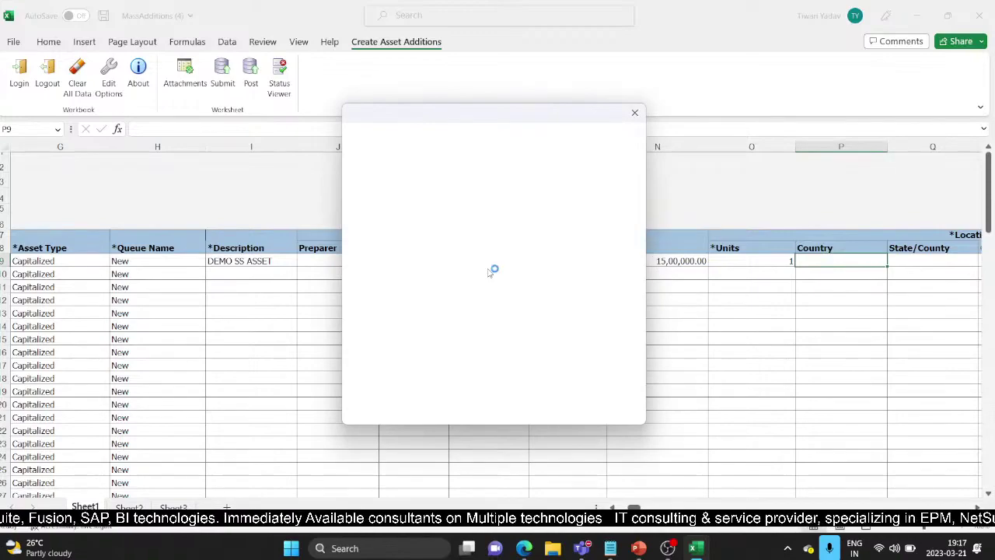
left_click(476, 351)
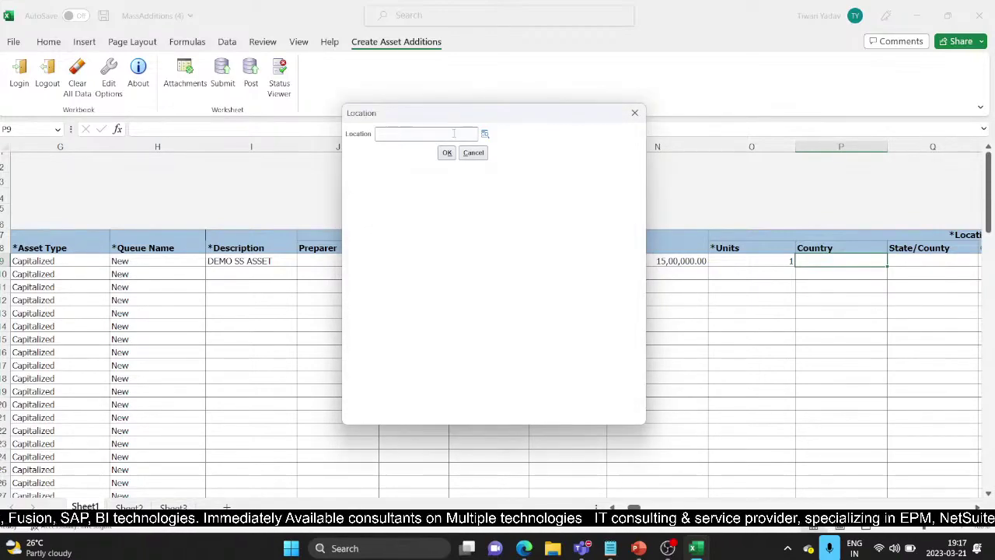
left_click(485, 134)
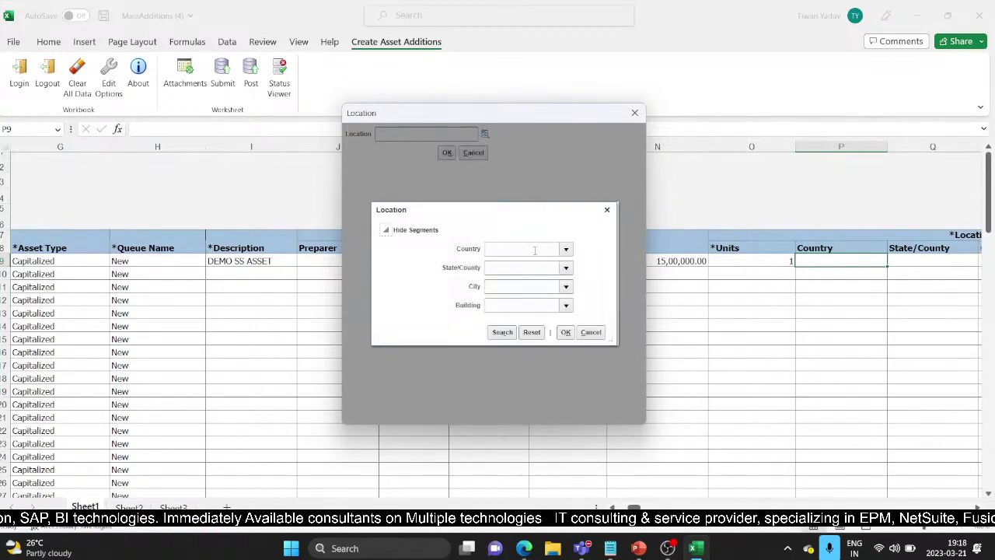
type("US")
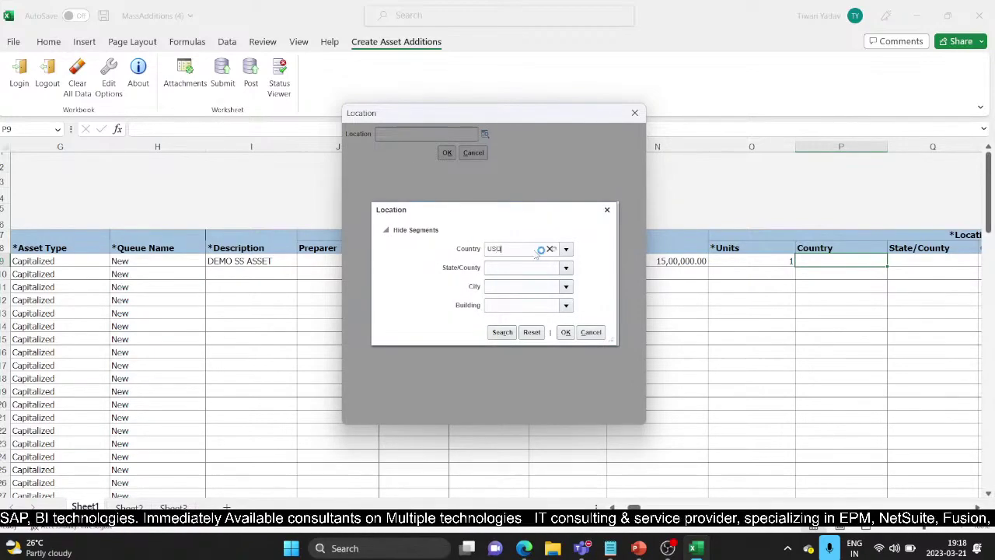
type("A")
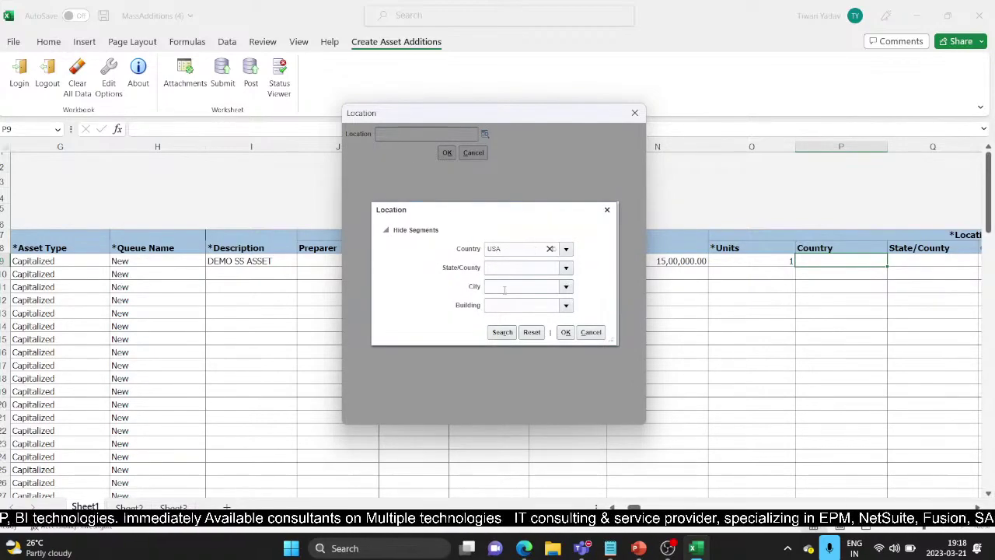
left_click(516, 268)
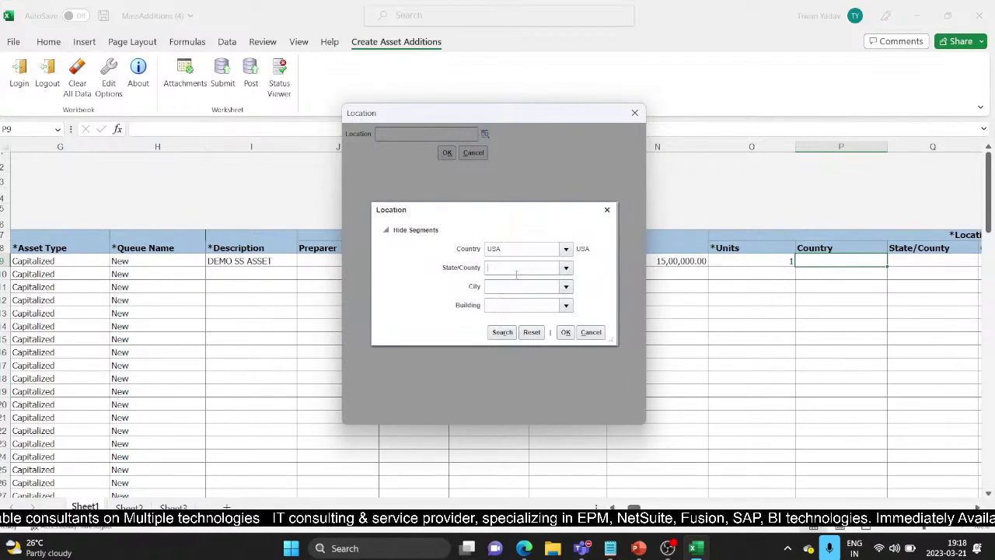
type("CA")
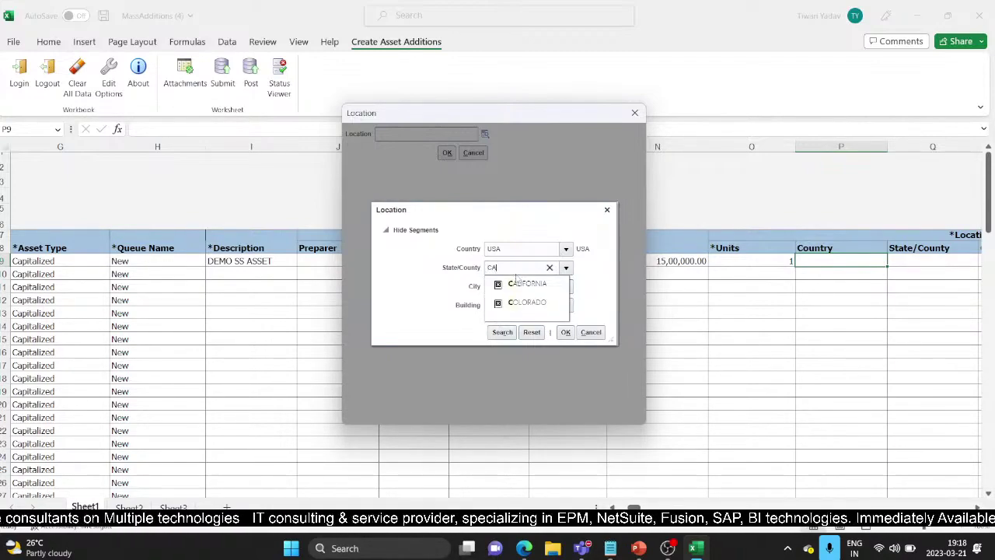
left_click(521, 283)
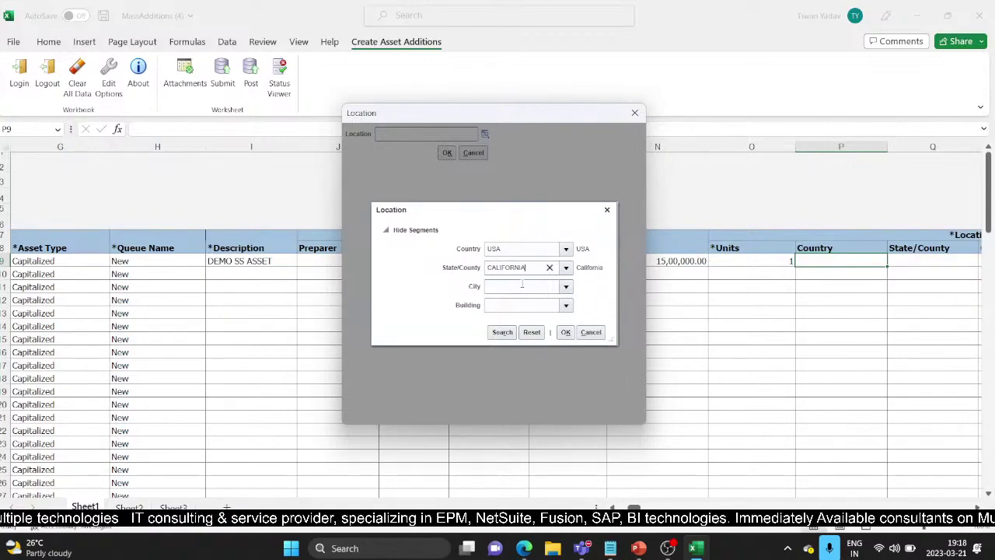
- Set the location's City to LOS ANGELES and Building to OFFICE, apply it to the first asset row, and continue past the script error
left_click(522, 285)
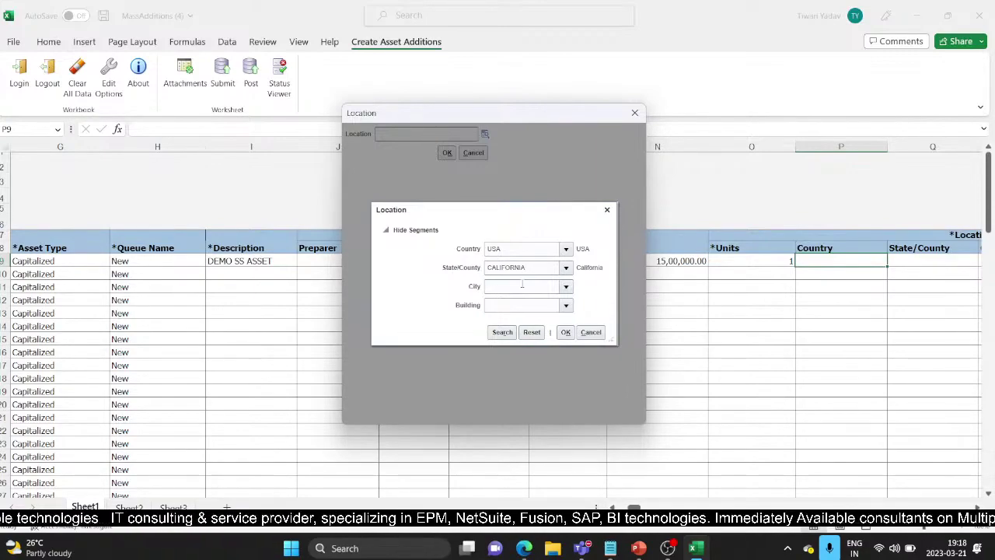
type("lo")
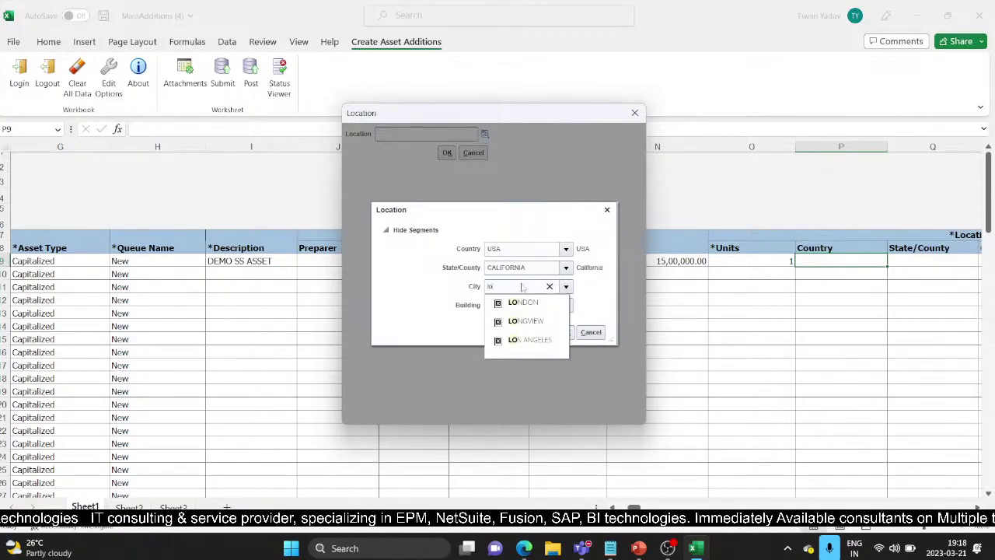
left_click(527, 340)
left_click(526, 305)
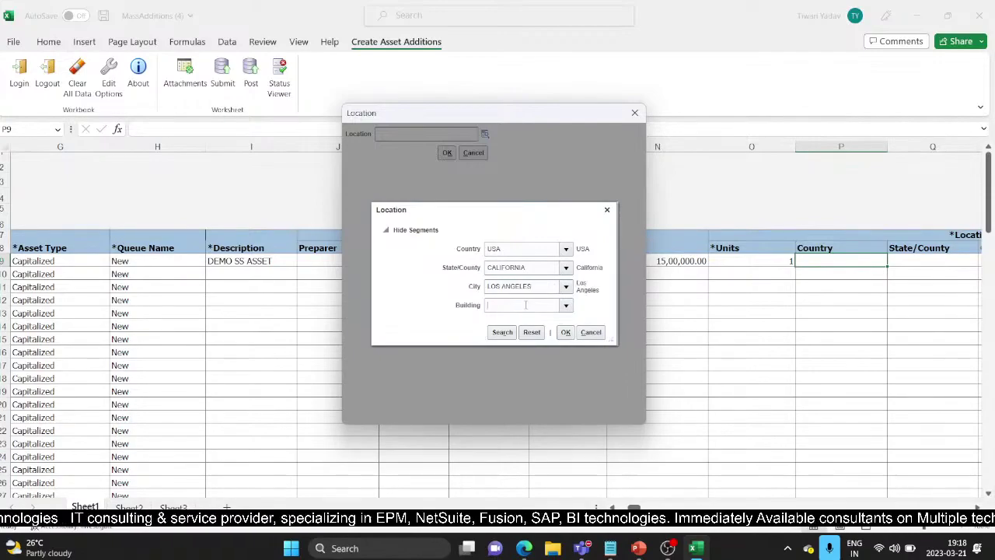
type("2")
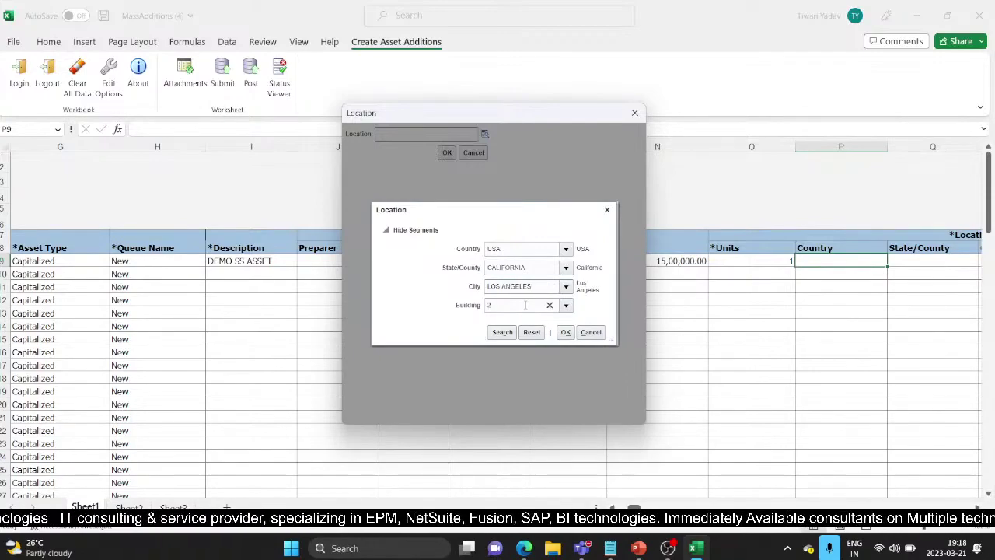
left_click(566, 306)
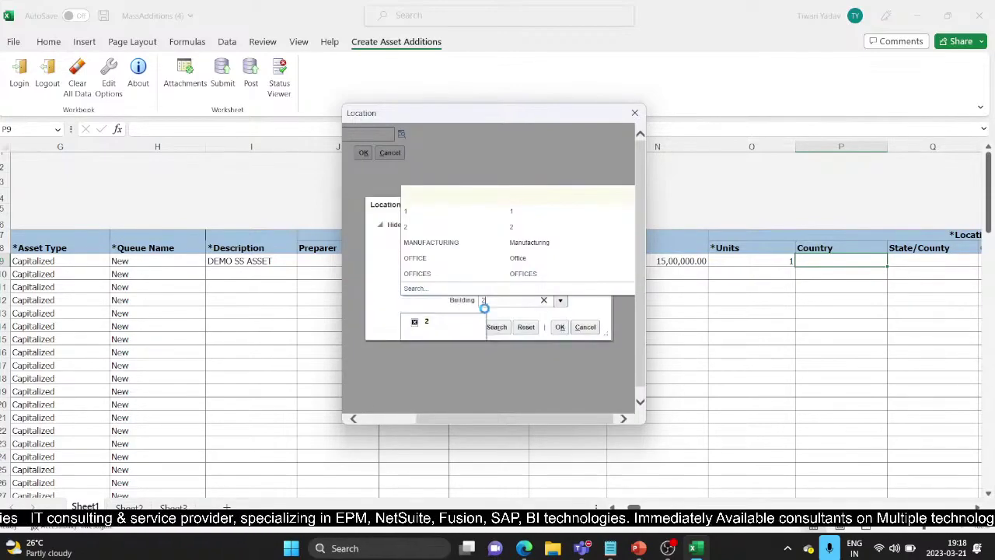
left_click(456, 258)
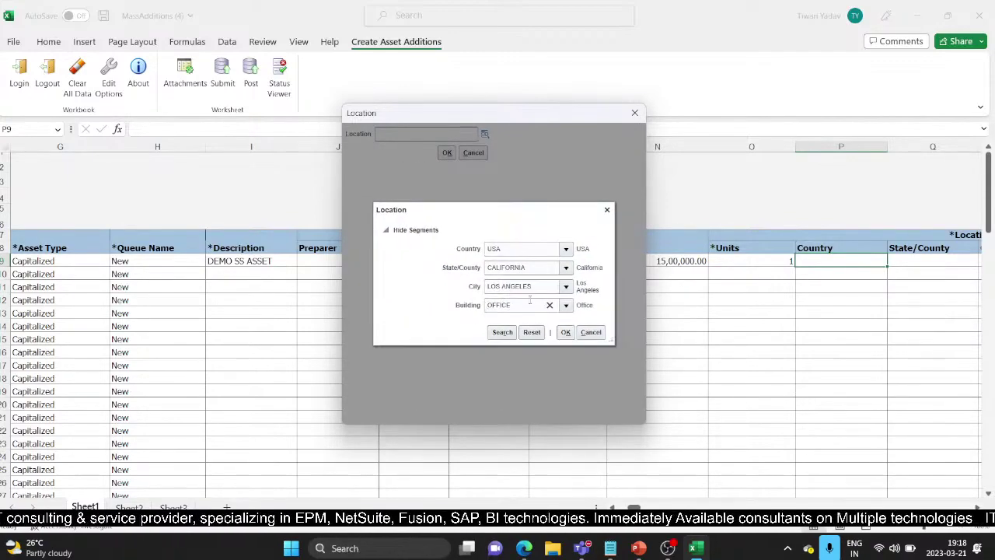
left_click(565, 332)
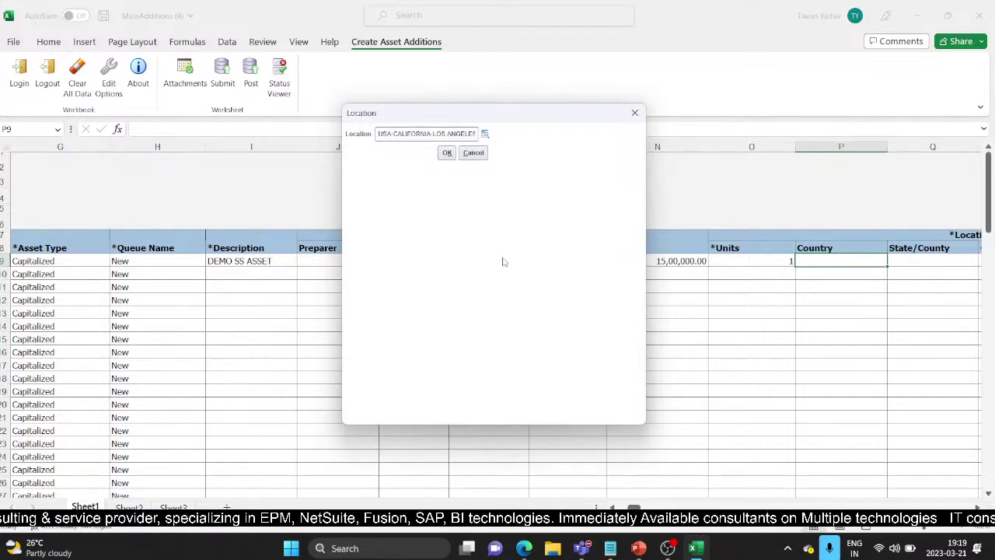
left_click(447, 153)
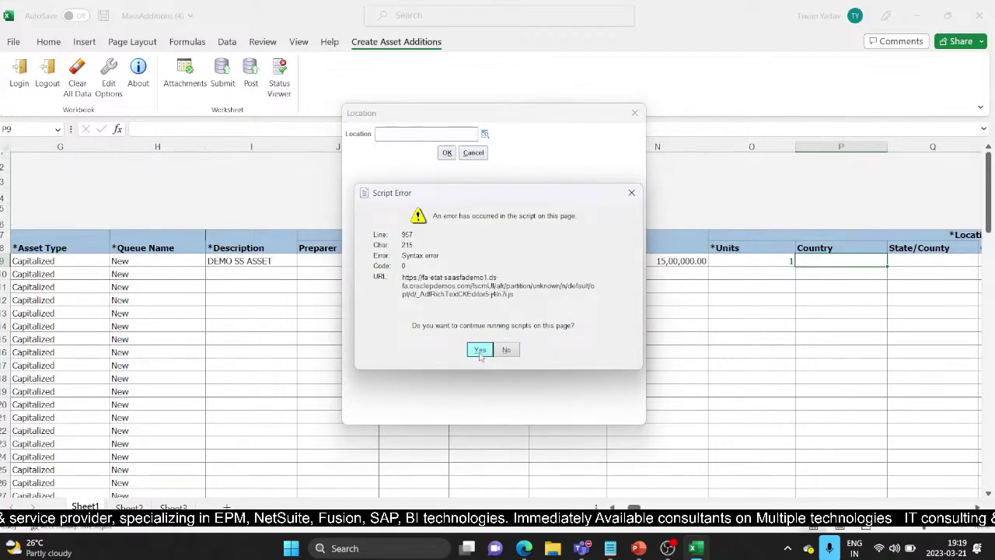
left_click(480, 350)
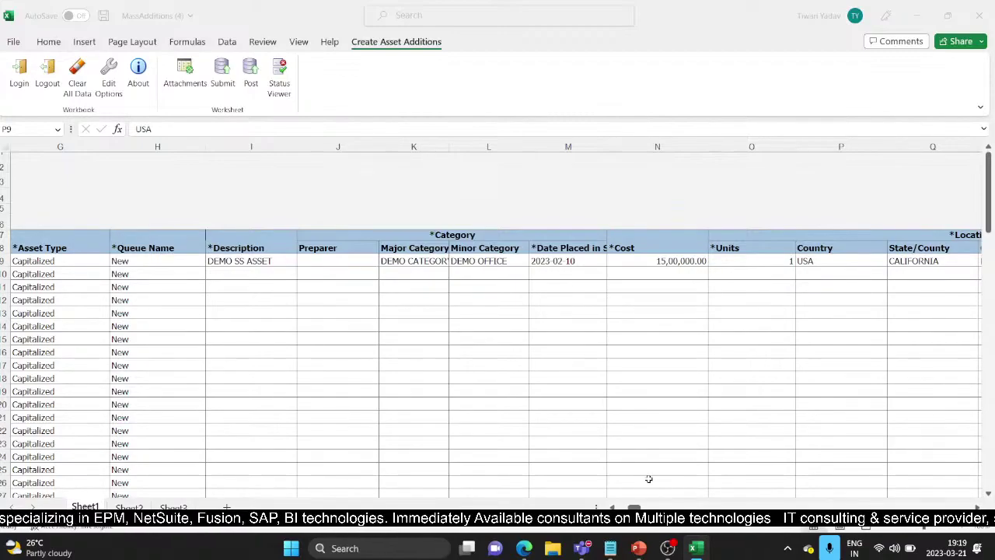
- Open the Depreciation Expense Account segment lookup from the first asset row's Company cell, continuing past the script error
left_click(785, 263)
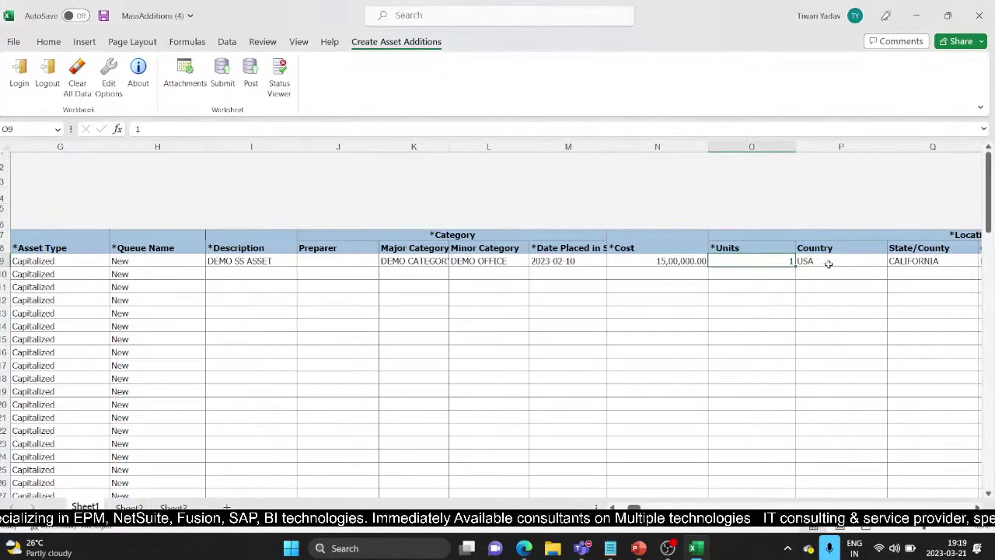
key("Right")
key("Right")
key("Right")
key("Right")
key("Right")
key("Right")
key("Right")
key("Right")
key("Right")
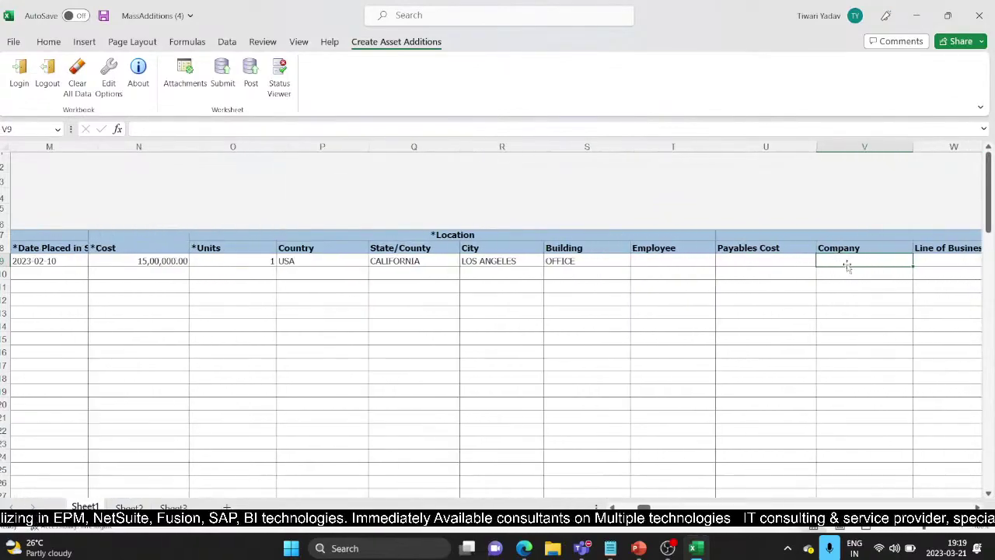
key("Left")
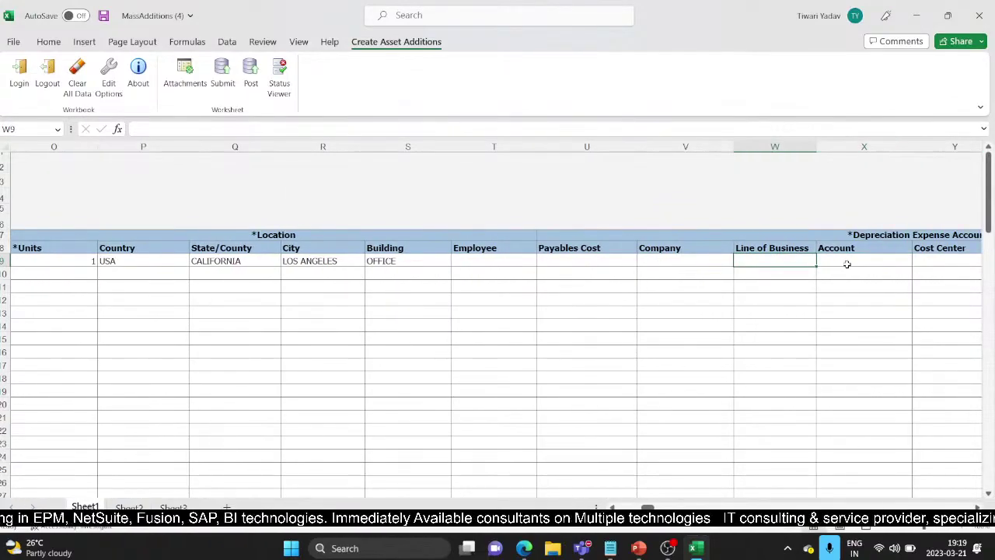
key("Left")
key("Left")
key("Left")
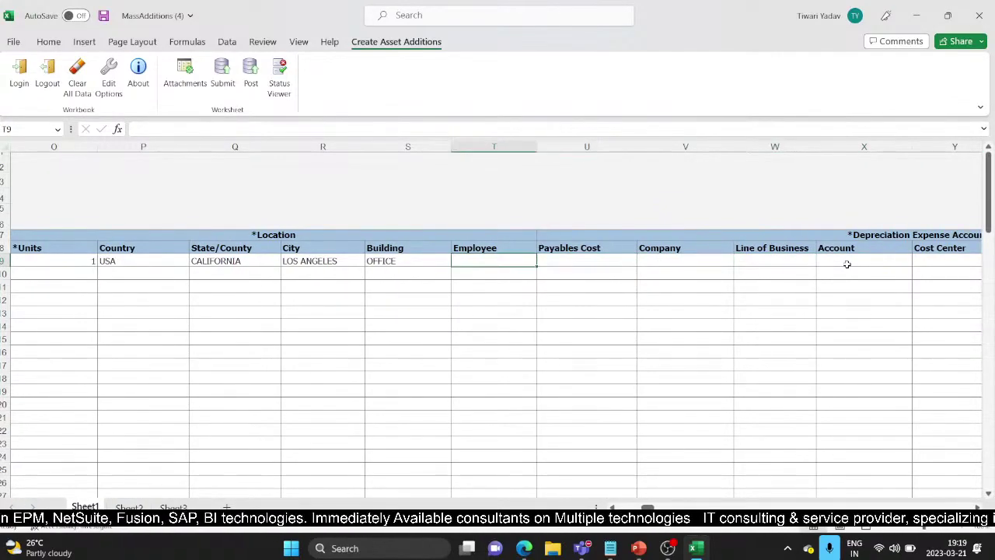
key("Right")
key("Right")
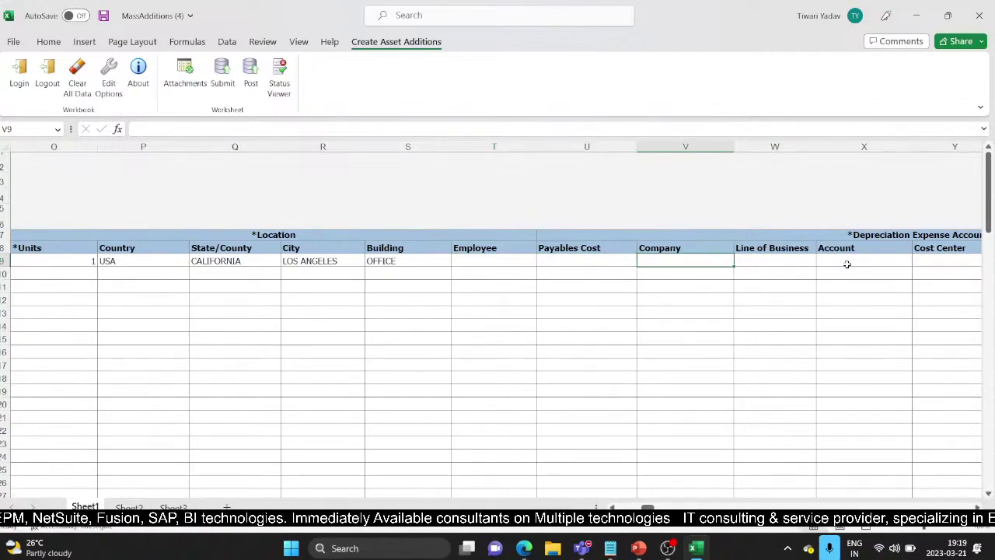
double_click(710, 260)
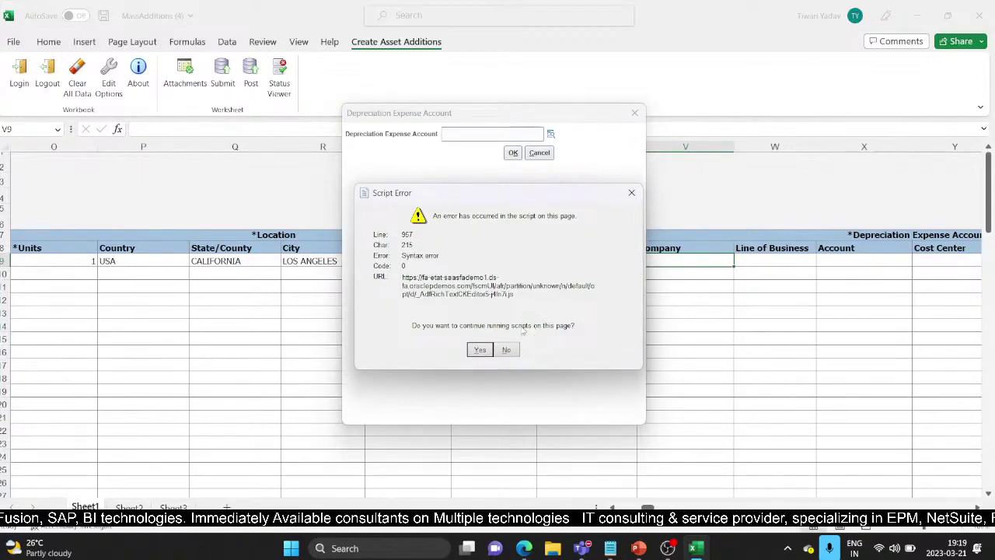
left_click(478, 350)
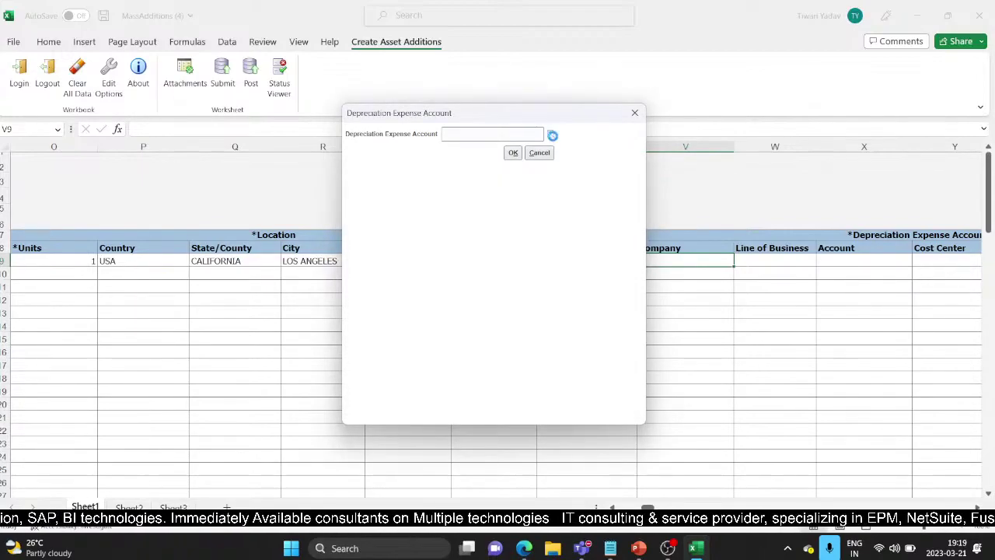
left_click(551, 135)
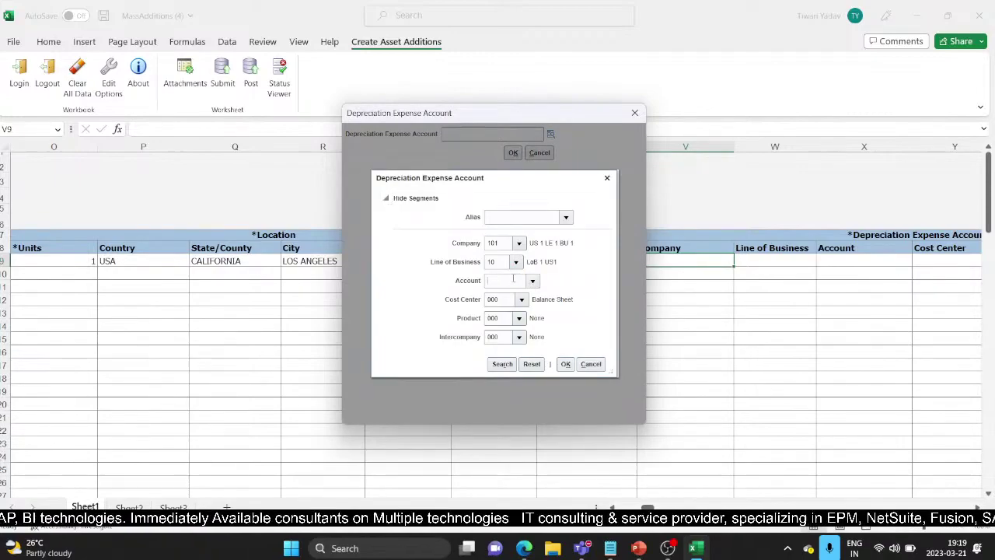
- Set the depreciation expense Account segment to 68120, apply the combination to the first asset row, and continue past the script error
left_click(513, 281)
type("68120")
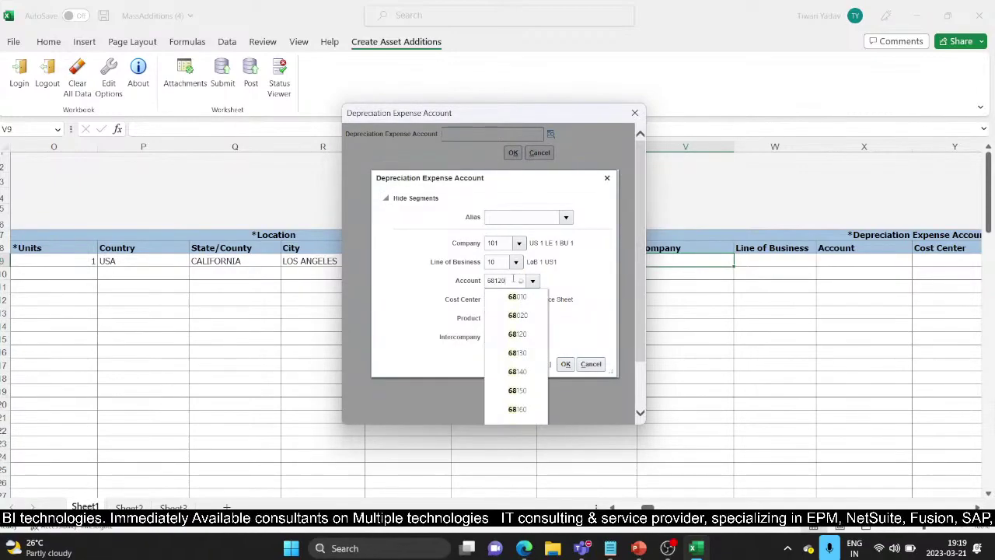
left_click(523, 298)
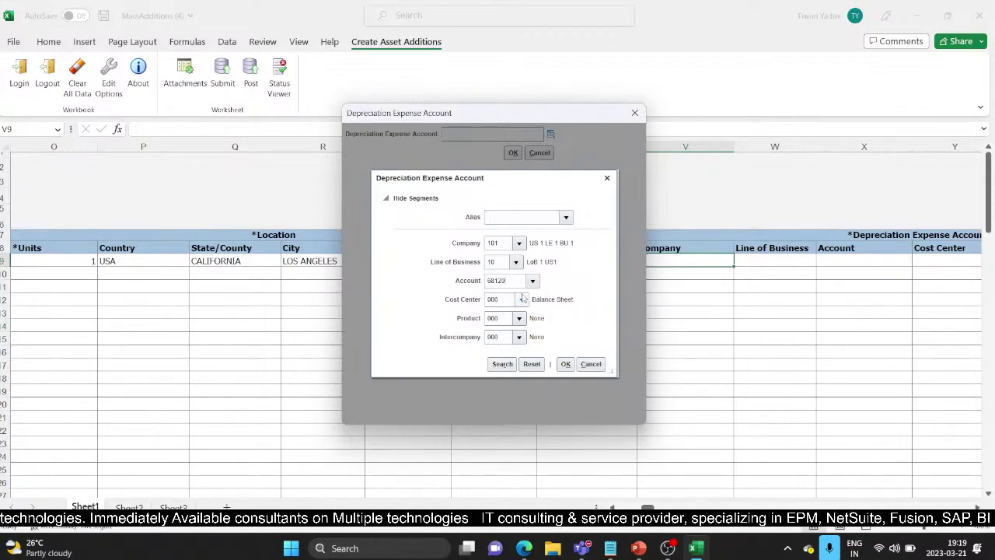
left_click(569, 366)
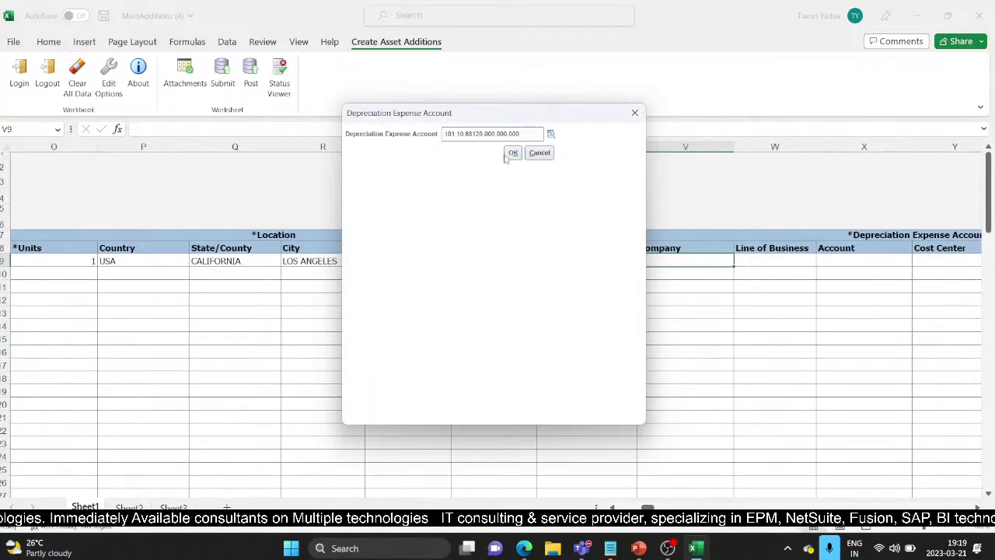
left_click(513, 153)
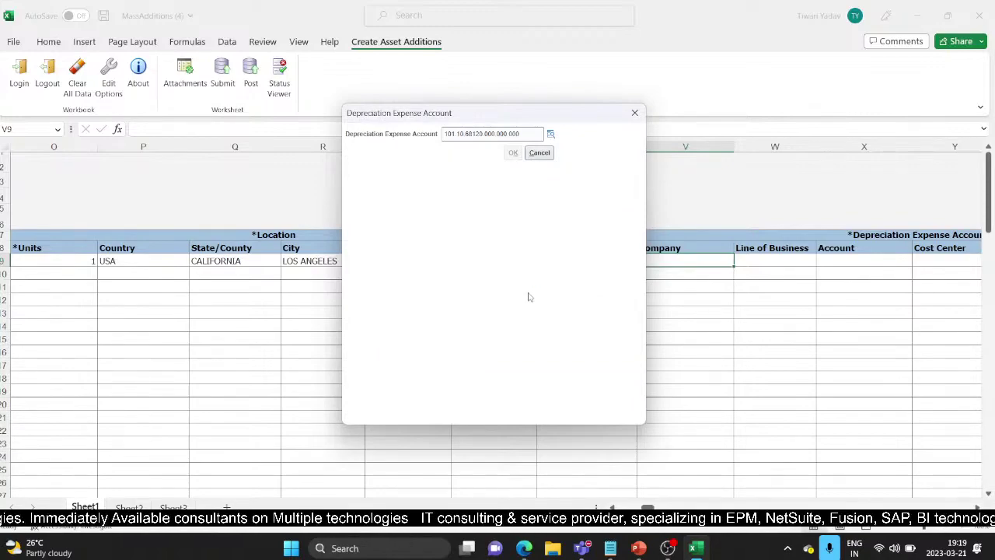
left_click(479, 348)
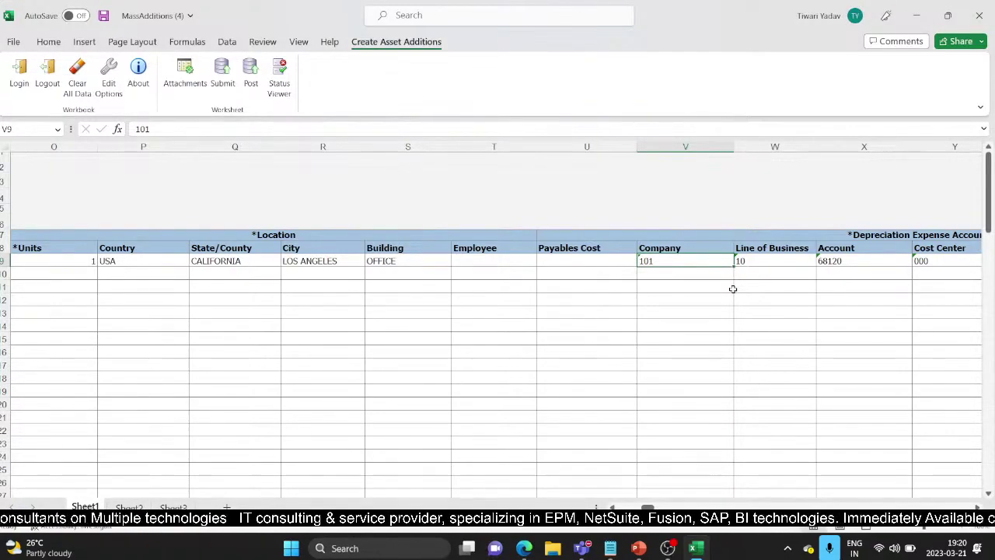
- Examine the first asset row's remaining columns, from the expense account segments through the clearing account, depreciation, salvage and group asset fields
key("Right")
key("Right")
key("Right")
key("Right")
key("Right")
key("Right")
key("Right")
key("Right")
key("Right")
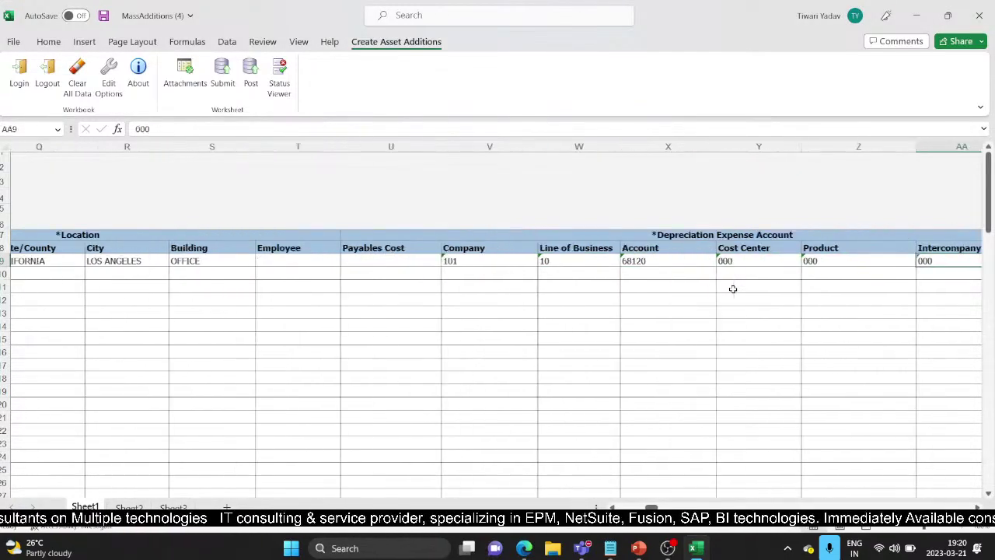
key("Right")
key("Right")
key("Right")
key("Right")
key("Right")
key("Right")
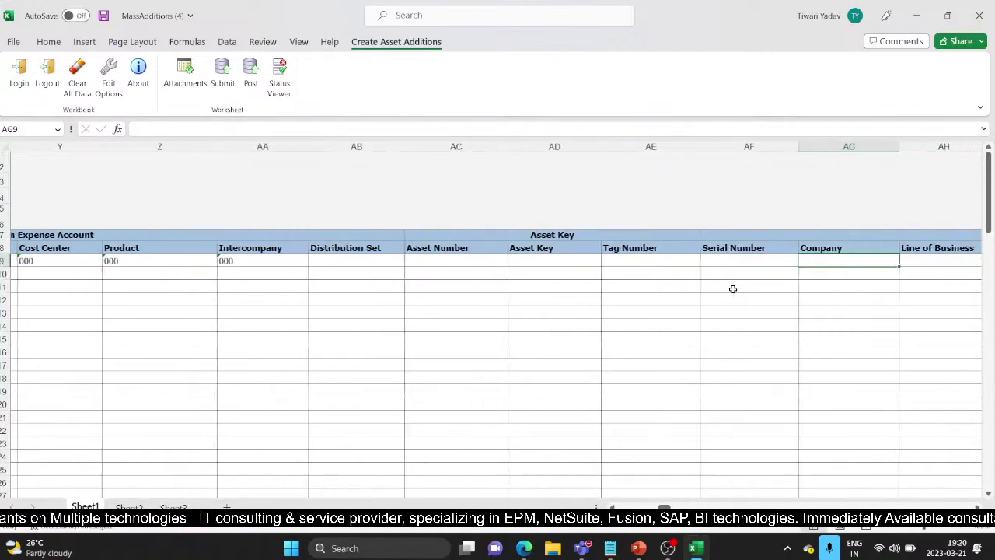
key("Right")
key("Right")
key("Right")
key("Right")
key("Right")
key("Right")
key("Right")
key("Right")
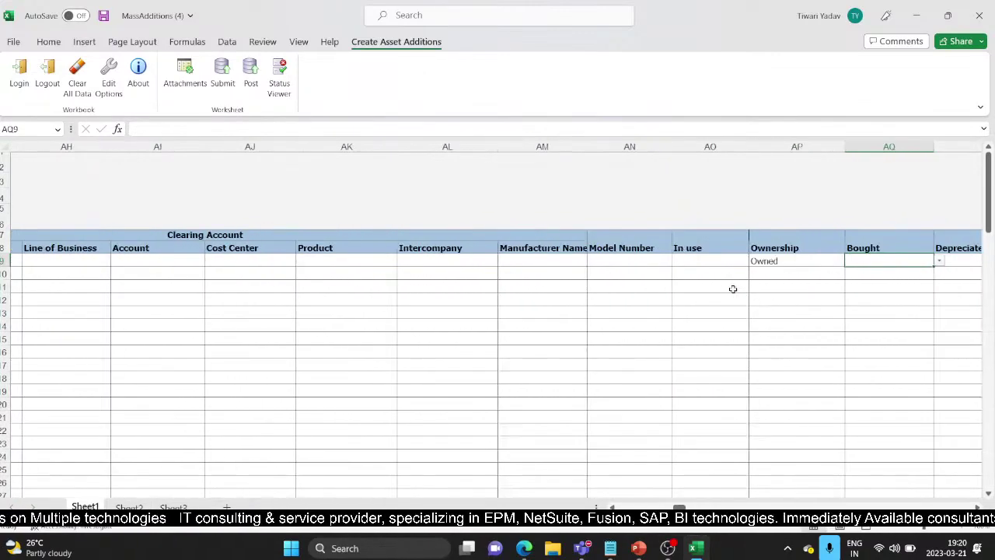
key("Right")
key("Right")
key("Right")
key("Right")
key("Right")
key("Right")
key("Right")
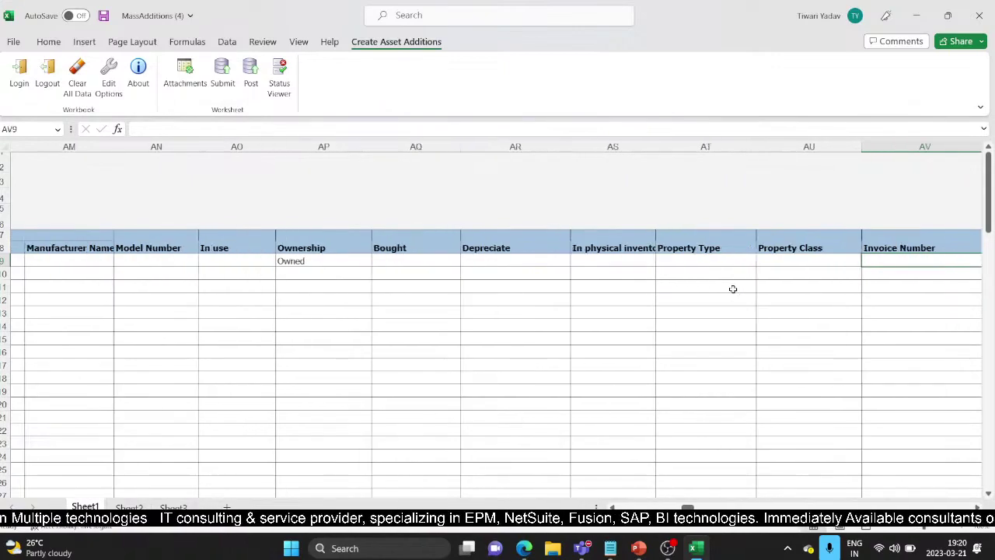
key("Right")
key("Right")
key("Right")
key("Right")
key("Right")
key("Right")
key("Right")
key("Right")
key("Right")
key("Right")
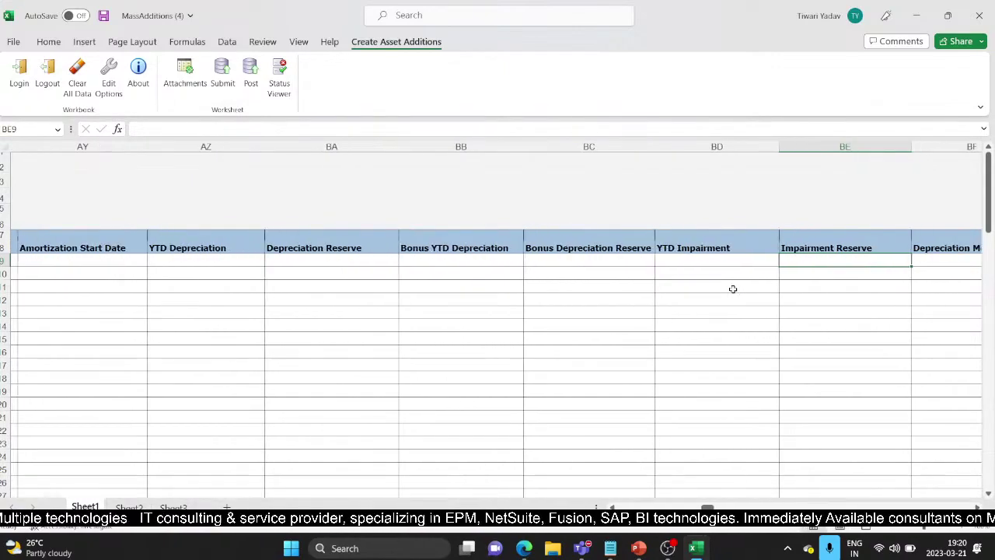
key("Right")
key("Right")
key("Right")
key("Right")
key("Right")
key("Right")
key("Right")
key("Right")
key("Right")
key("Right")
key("Right")
key("Right")
key("Right")
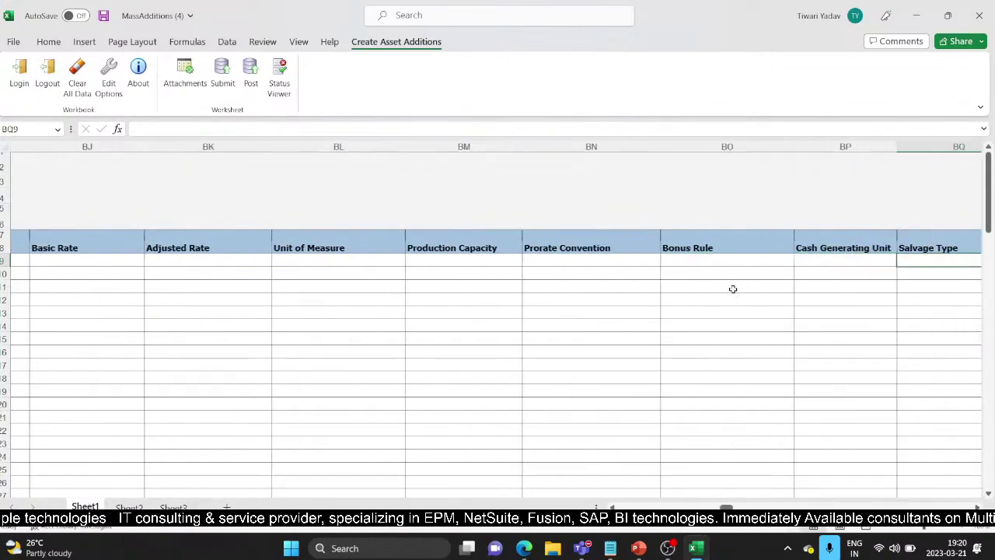
key("Right")
key("Right")
key("Right")
key("Right")
key("Right")
key("Right")
key("Right")
key("Right")
key("Right")
key("Right")
key("Right")
key("Right")
key("Right")
key("Right")
key("Right")
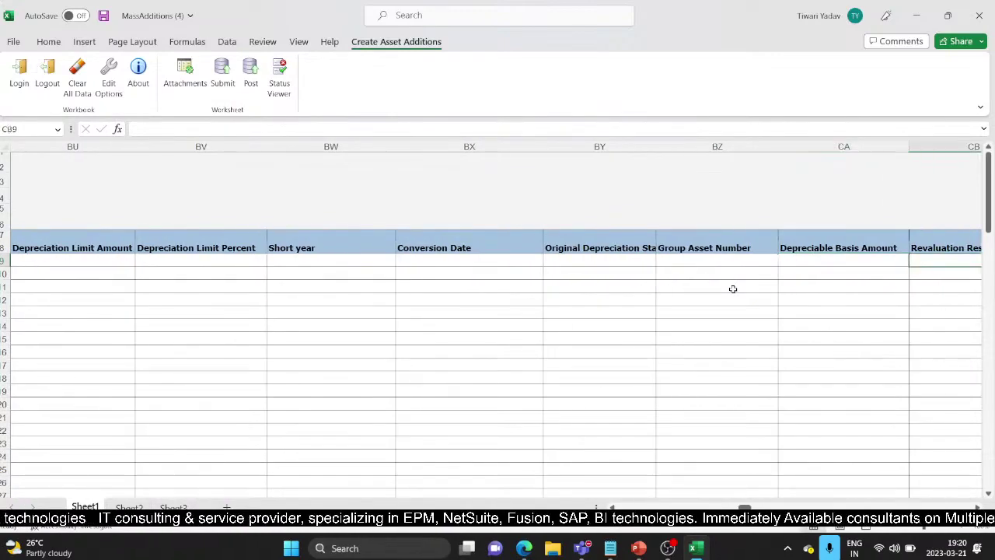
key("Right")
key("Right")
key("Right")
key("Right")
key("Right")
key("Right")
key("Right")
key("Right")
key("Right")
key("Right")
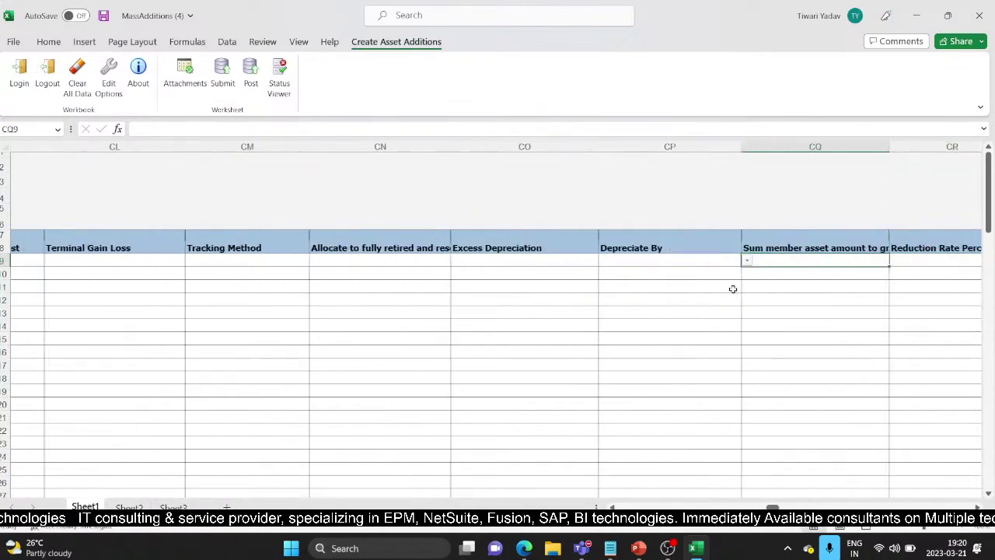
- Go back through the first asset row's columns to its Asset Book field
key("Left")
key("Left")
key("Left")
key("Left")
key("Left")
key("Left")
key("Left")
key("Left")
key("Left")
key("Left")
key("Left")
key("Left")
key("Left")
key("Left")
key("Left")
key("Left")
key("Left")
key("Left")
key("Left")
key("Left")
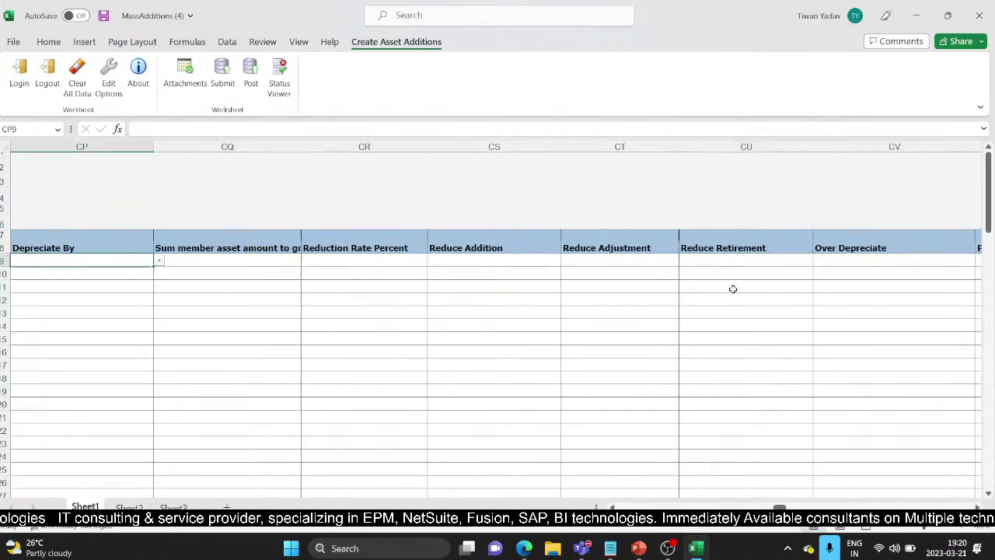
key("Left")
key("Left")
key("Left")
key("Left")
key("Left")
key("Left")
key("Left")
key("Left")
key("Left")
key("Left")
key("Left")
key("Left")
key("Left")
key("Left")
key("Left")
key("Left")
key("Left")
key("Left")
key("Left")
key("Left")
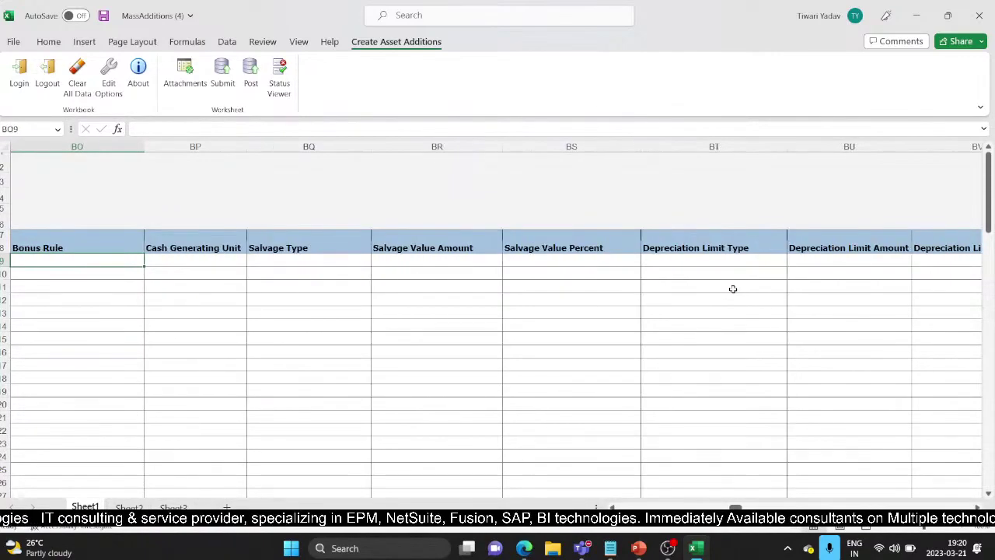
key("Left")
key("Left")
key("Left")
key("Left")
key("Left")
key("Left")
key("Left")
key("Left")
key("Left")
key("Left")
key("Left")
key("Left")
key("Left")
key("Left")
key("Left")
key("Left")
key("Left")
key("Left")
key("Left")
key("Left")
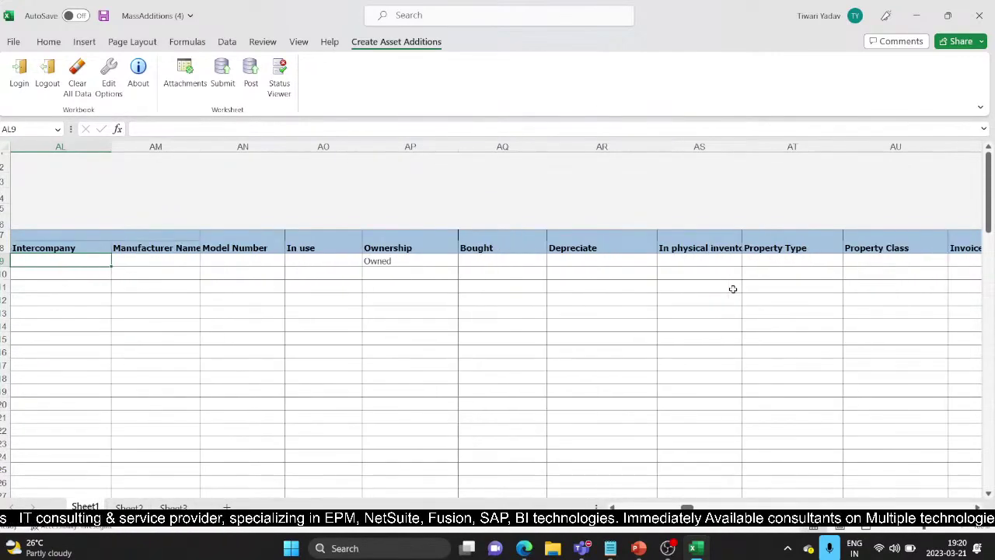
key("Left")
key("Left")
key("Left")
key("Left")
key("Left")
key("Left")
key("Left")
key("Left")
key("Left")
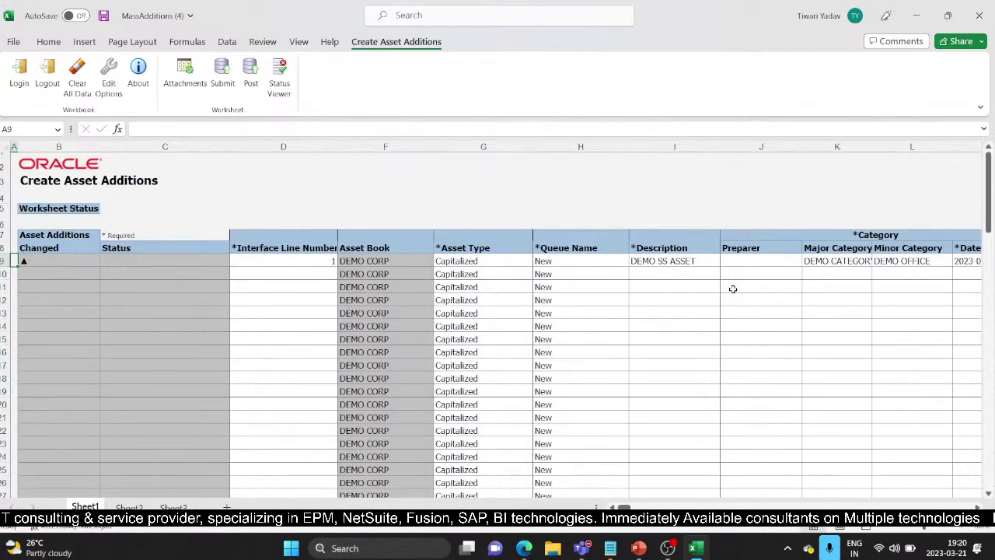
key("Right")
key("Right")
key("Right")
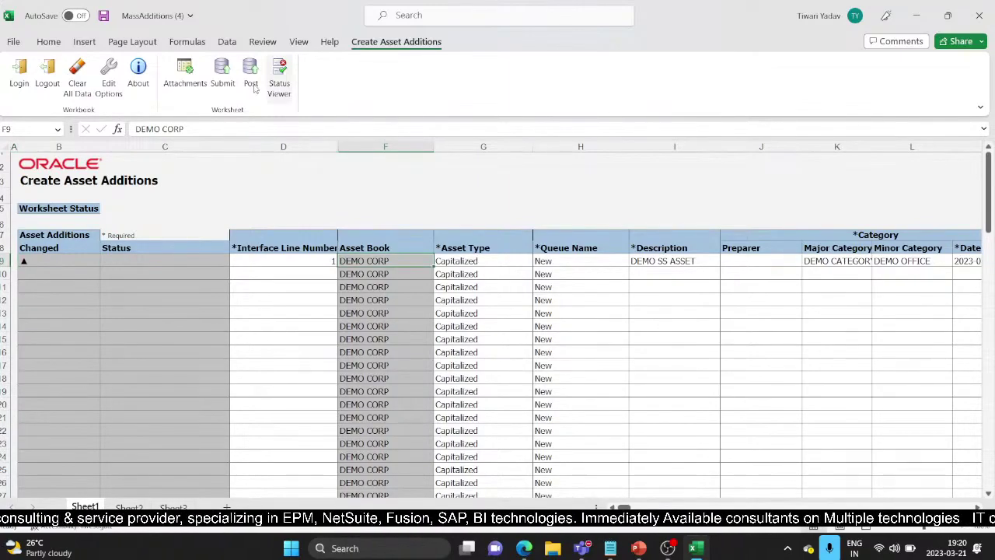
- Upload the completed asset row, allowing subsequent rows to continue on failure, then continue past the script error and close the confirmation
left_click(217, 88)
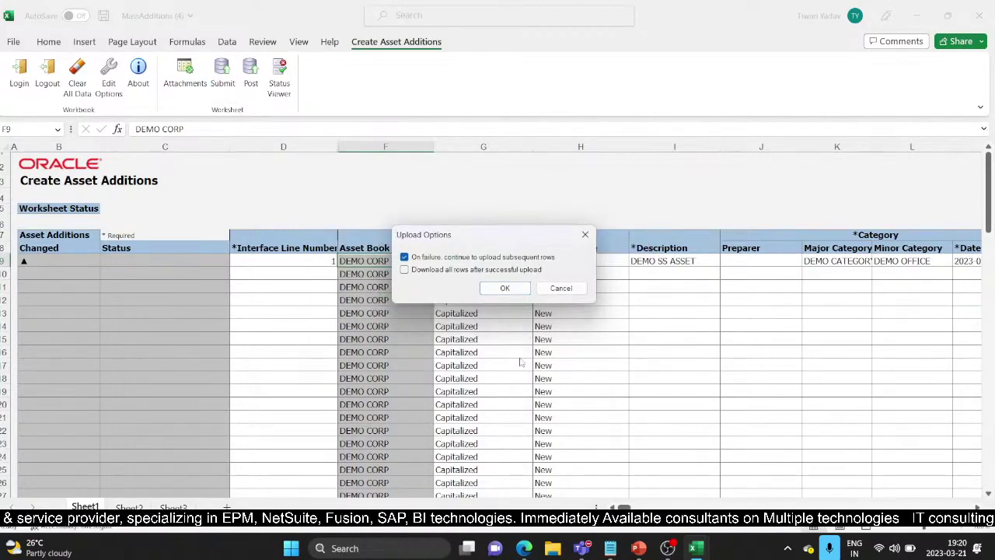
left_click(503, 288)
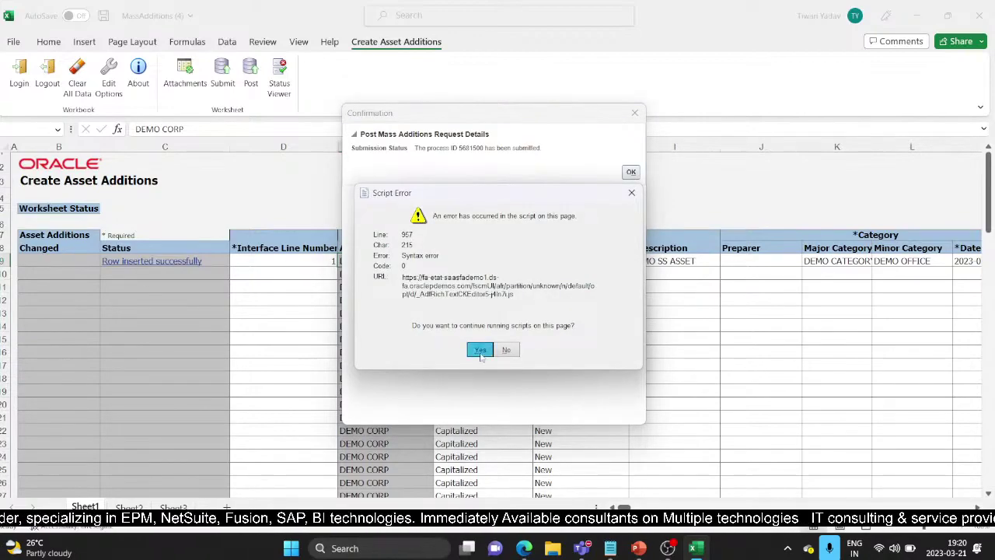
left_click(480, 349)
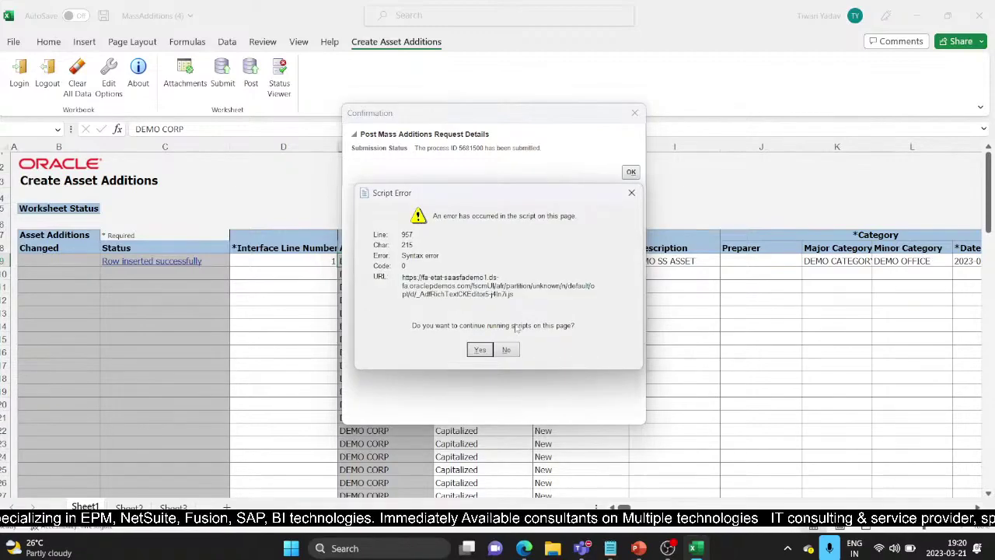
left_click(480, 349)
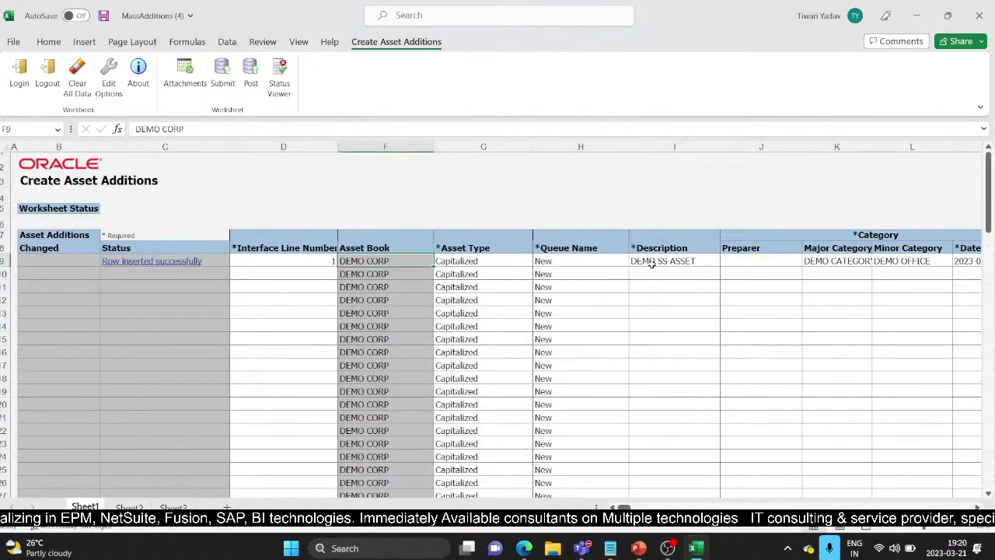
- Switch to the Asset Additions window in Edge, dismiss its open dialog, and reload the Fixed Assets work area
left_click(668, 260)
mouse_move(534, 548)
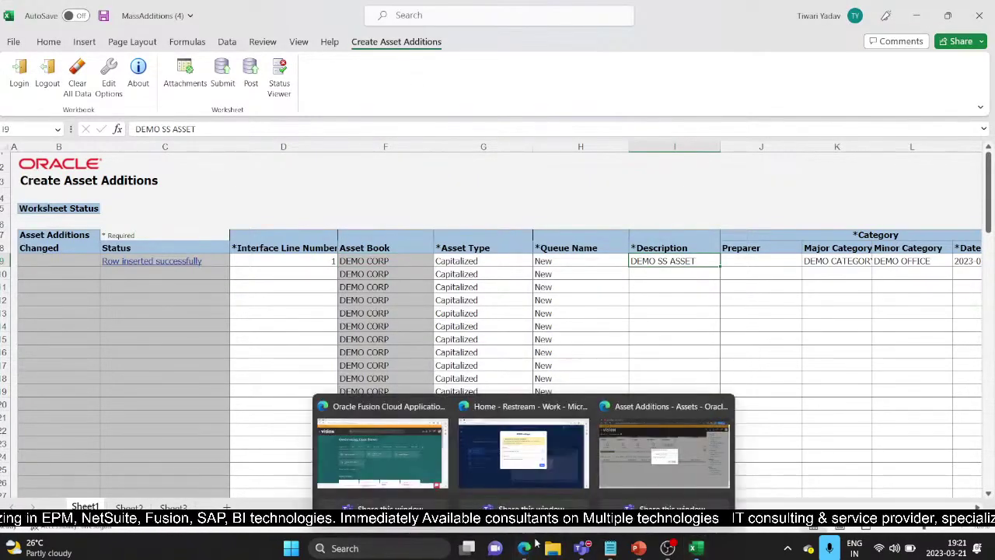
left_click(631, 459)
left_click(561, 330)
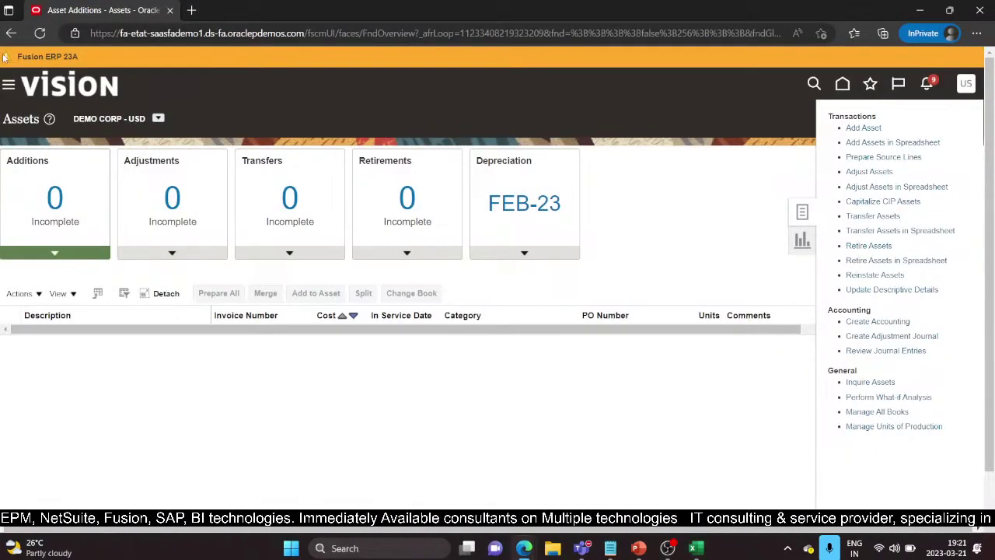
left_click(8, 86)
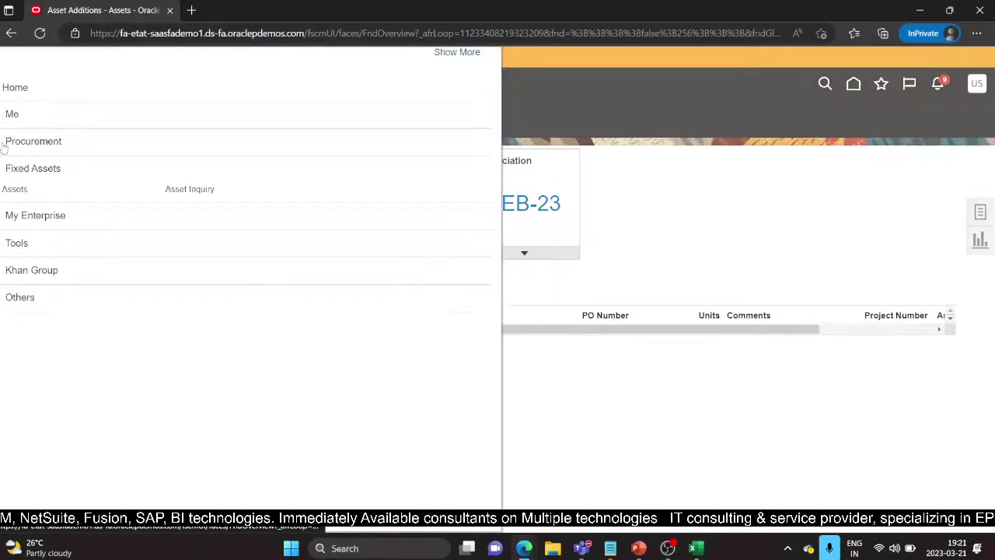
left_click(40, 193)
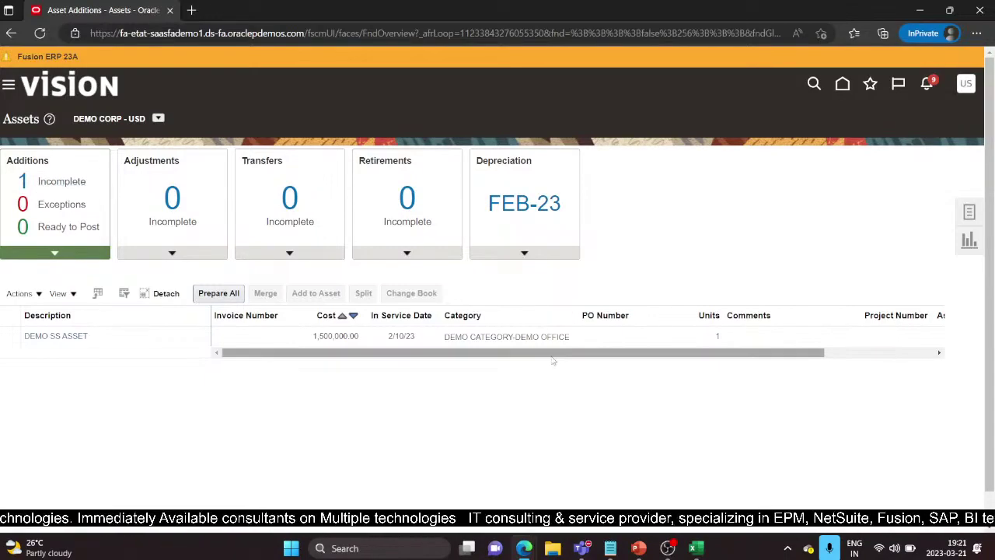
- Try to open the DEMO SS ASSET line for editing from the incomplete additions
left_click_drag(554, 354, 688, 353)
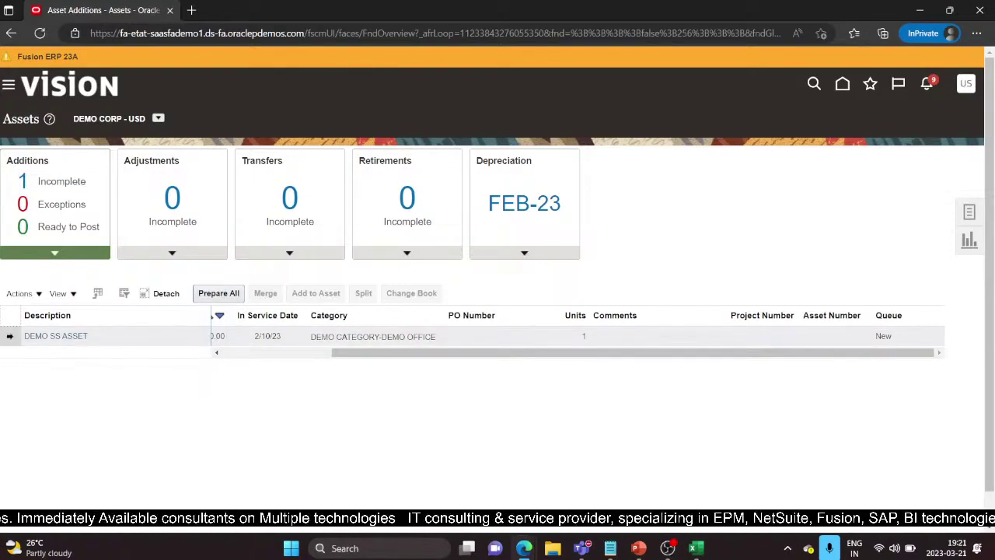
left_click(10, 336)
left_click(35, 296)
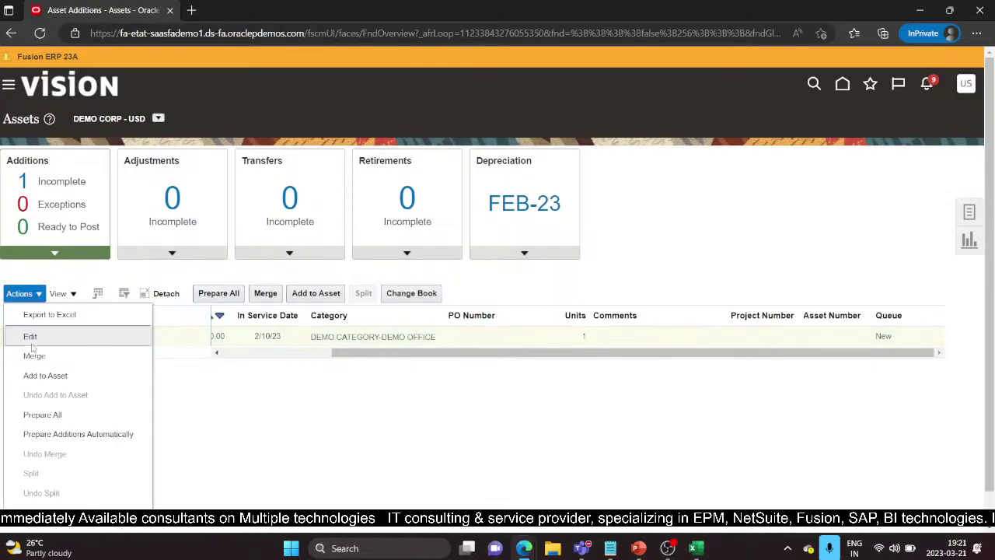
left_click(101, 338)
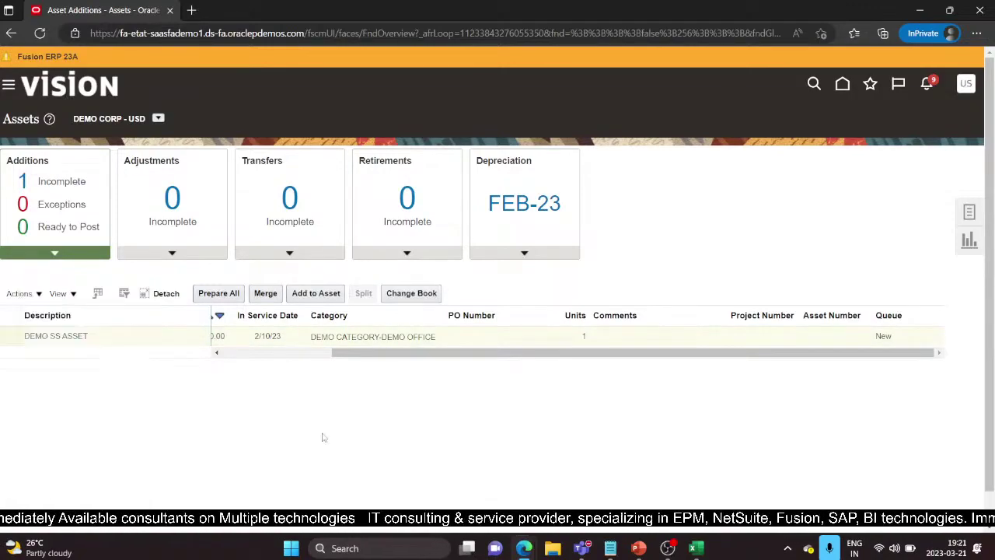
- Search Prepare Source Lines for the DEMO CORP book and open the DEMO SS ASSET line for editing
left_click(970, 216)
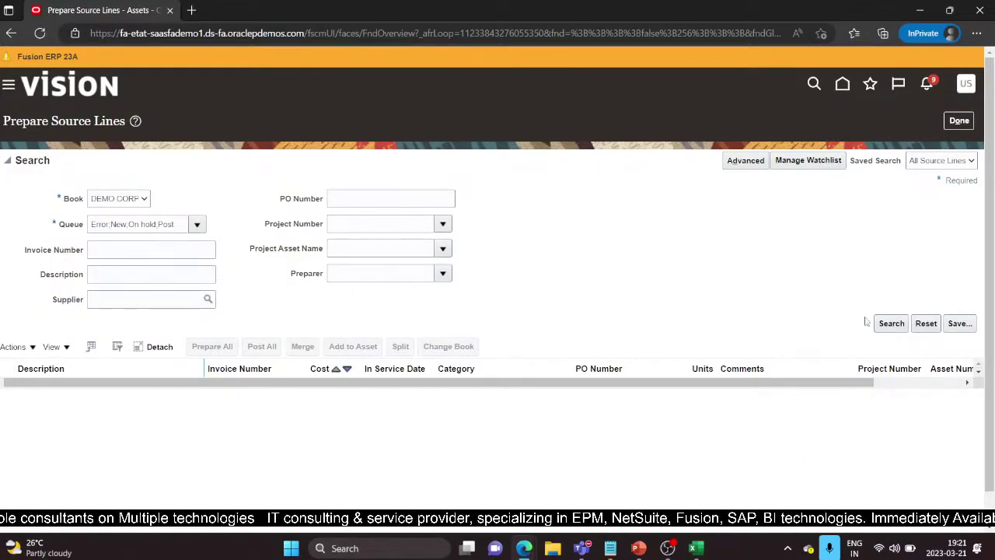
left_click(893, 325)
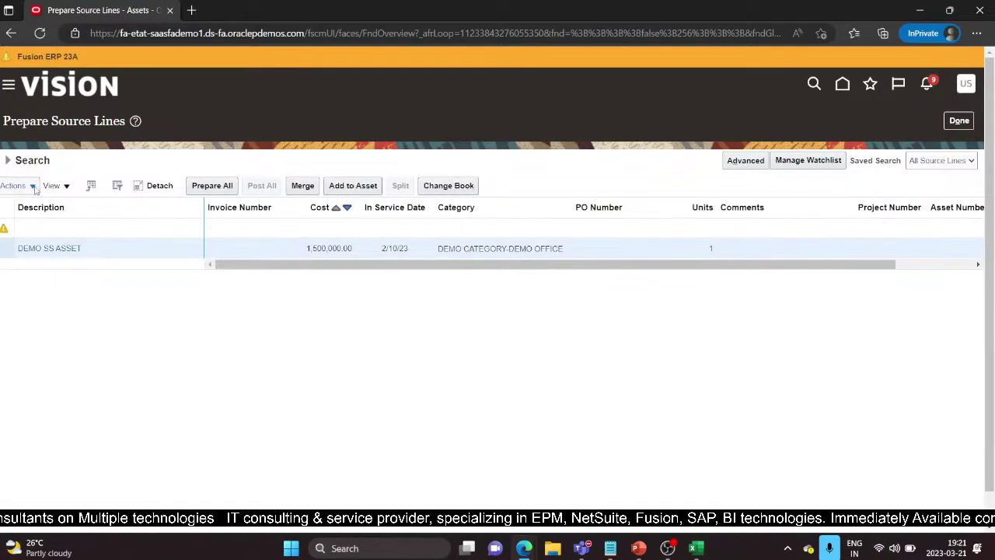
left_click(14, 185)
left_click(24, 229)
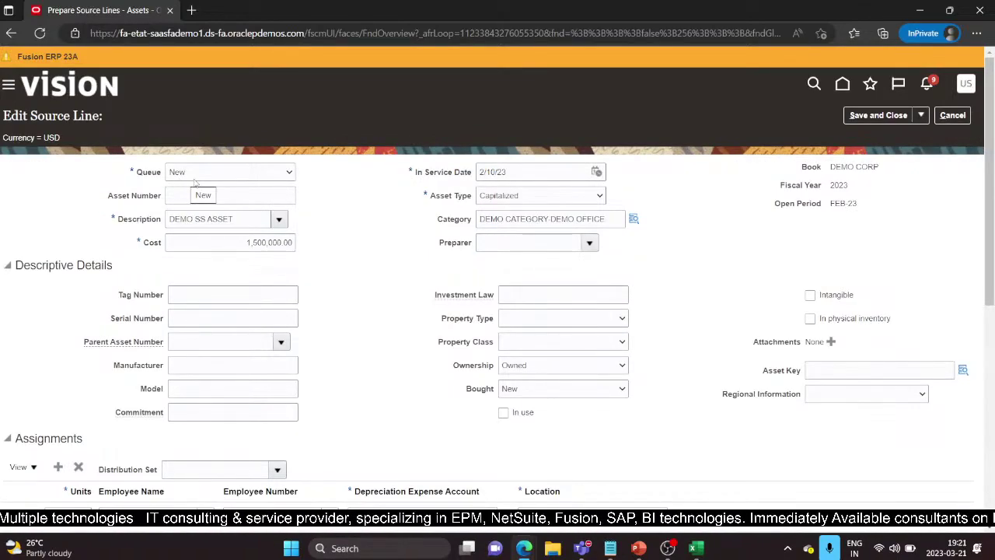
- Set the source line's Queue to Post and check the In Service Date calendar without changing the date
left_click(288, 172)
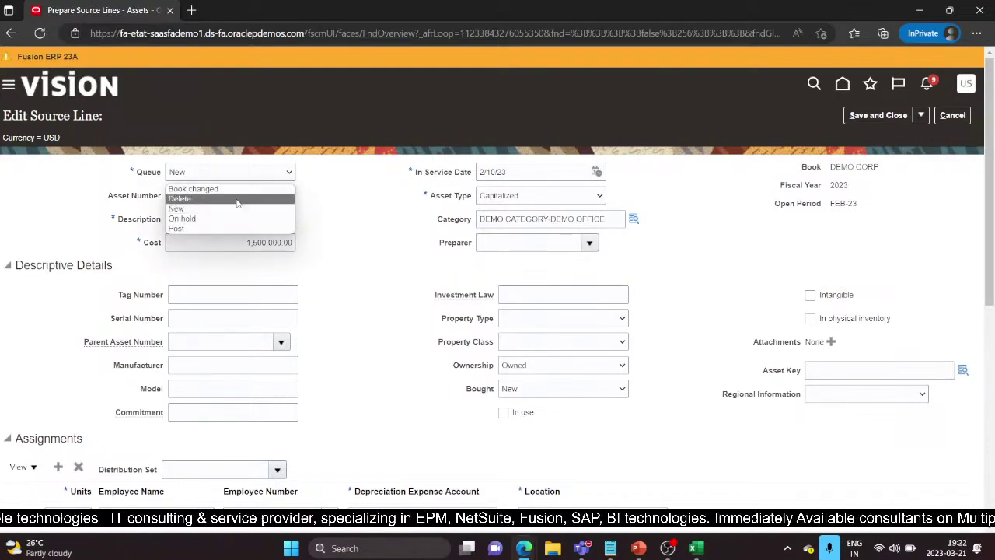
left_click(204, 230)
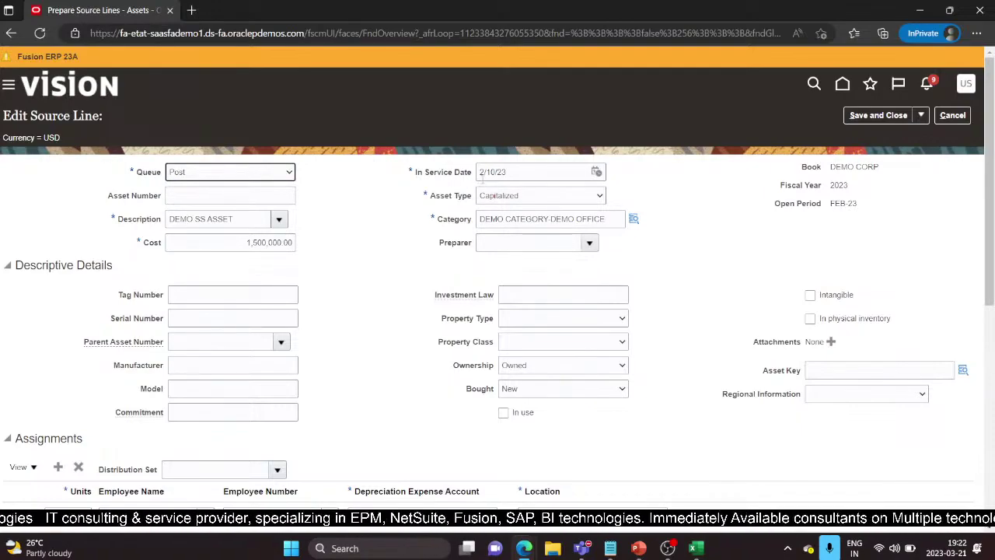
left_click(596, 172)
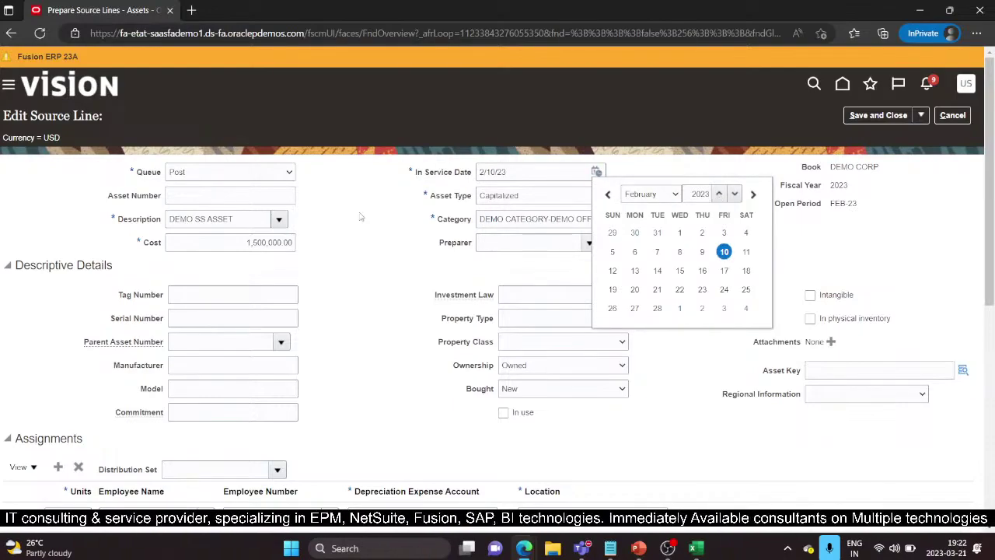
left_click(379, 231)
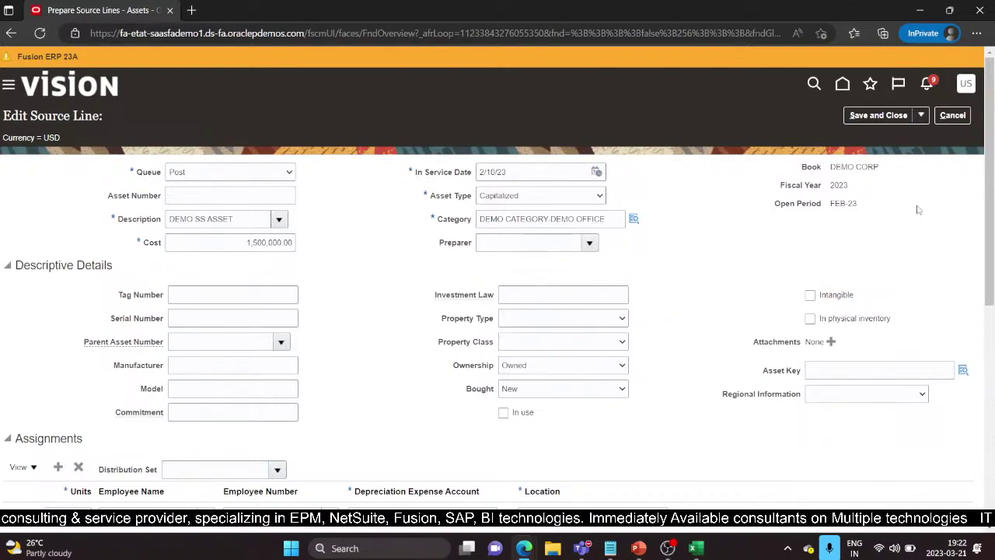
- Set the source line's Asset Key to NEW
scroll(975, 206, "down", 2)
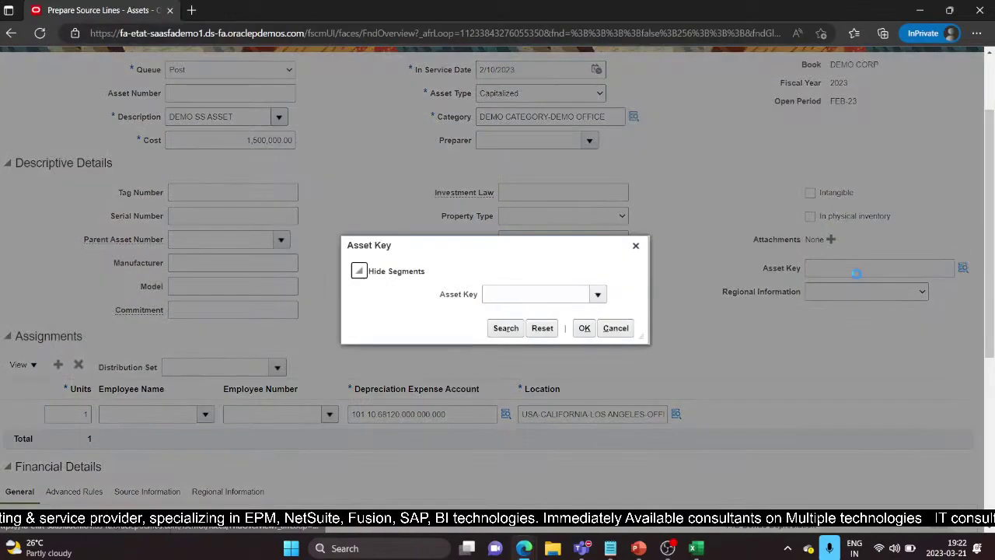
left_click(599, 294)
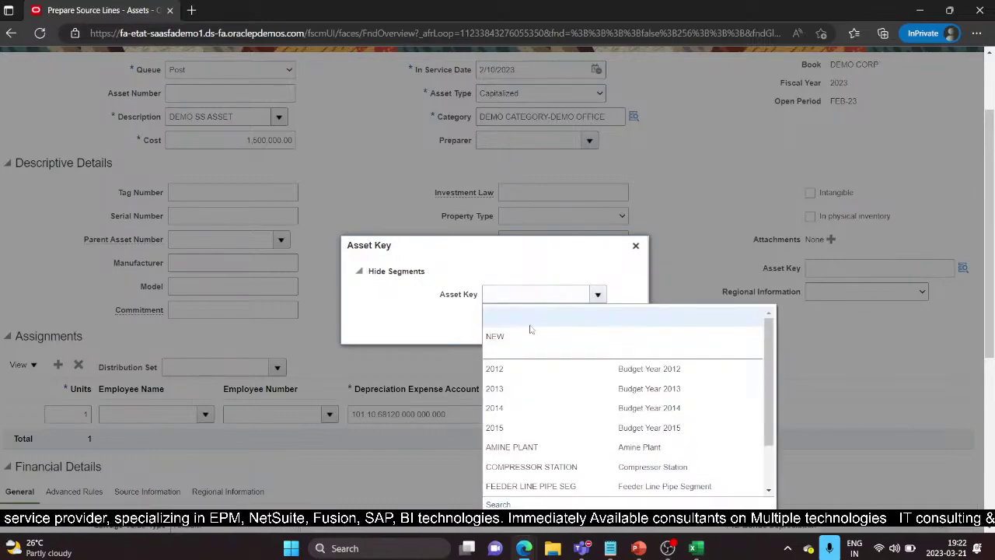
left_click(531, 332)
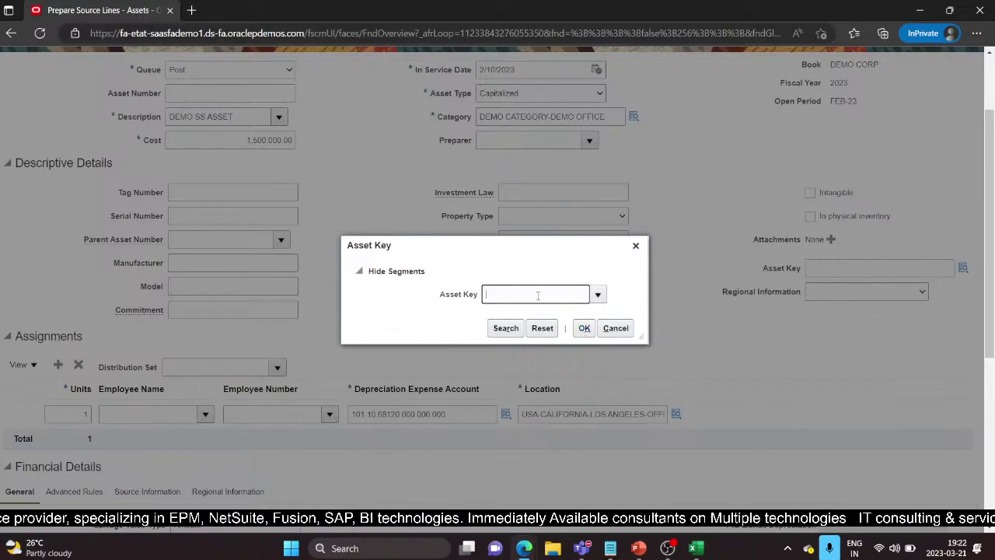
left_click(599, 297)
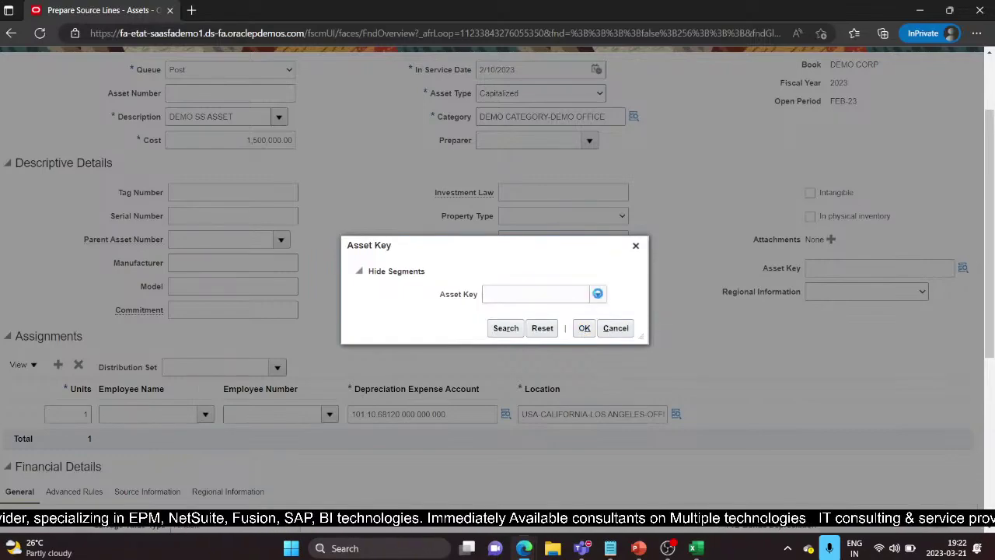
left_click(535, 341)
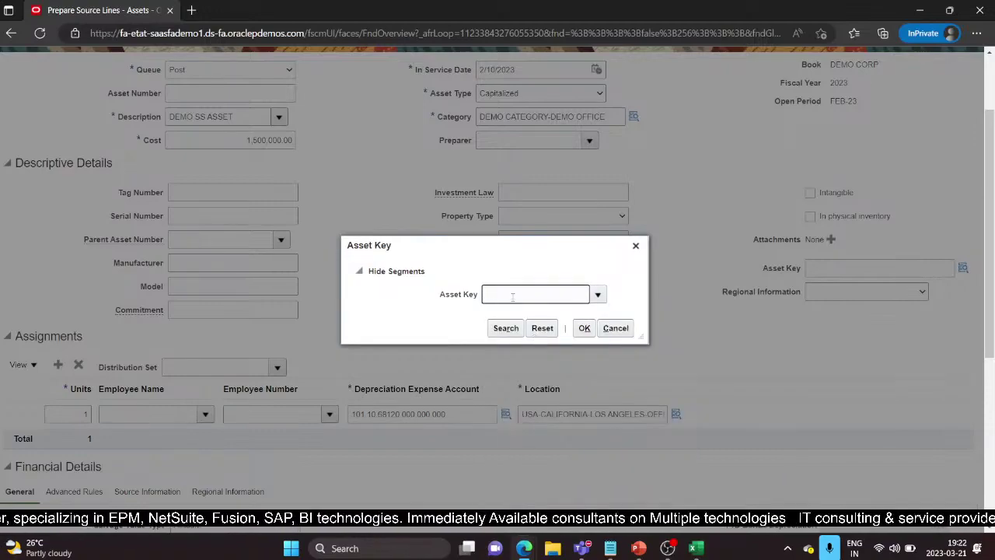
type("NEW")
left_click(584, 329)
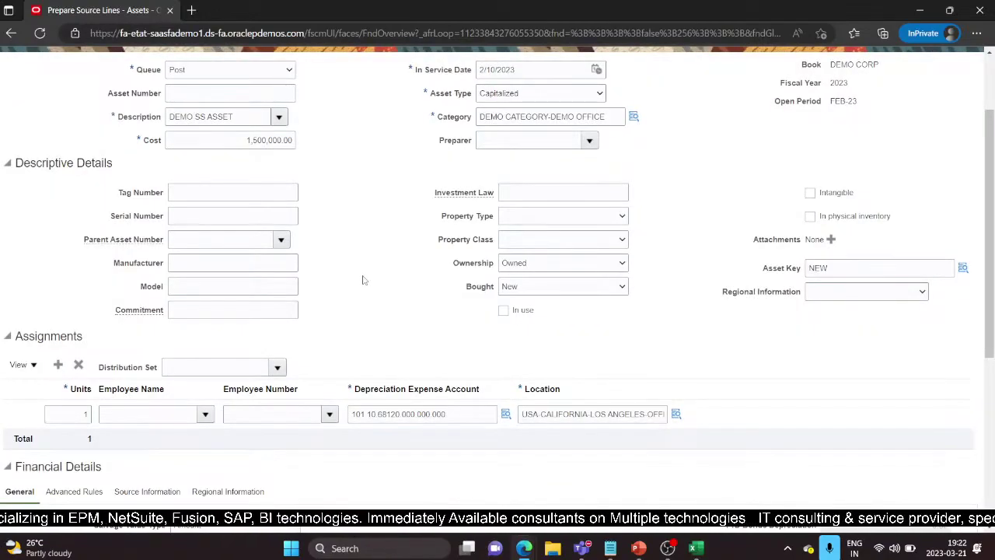
- Review the source line's general financial details and its source information
scroll(362, 280, "down", 4)
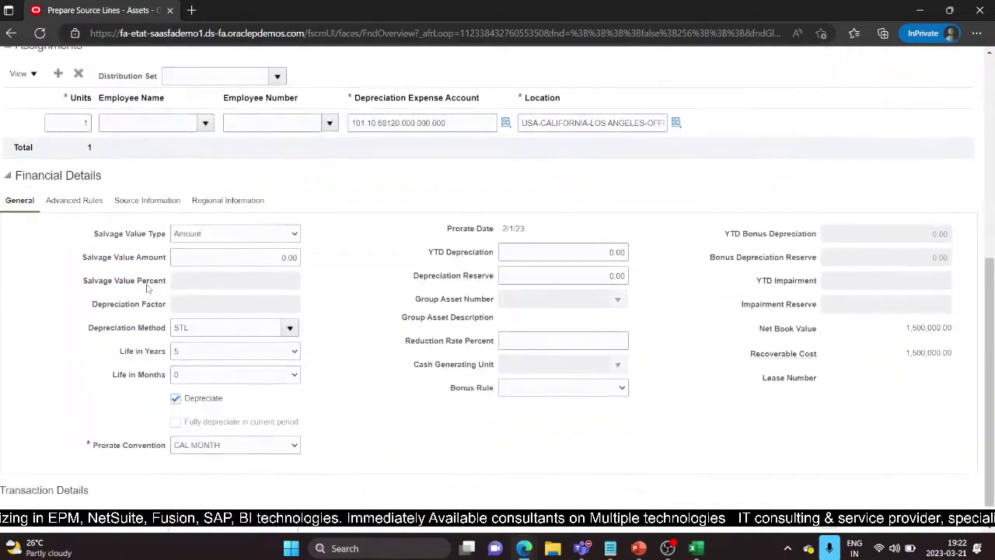
left_click(154, 207)
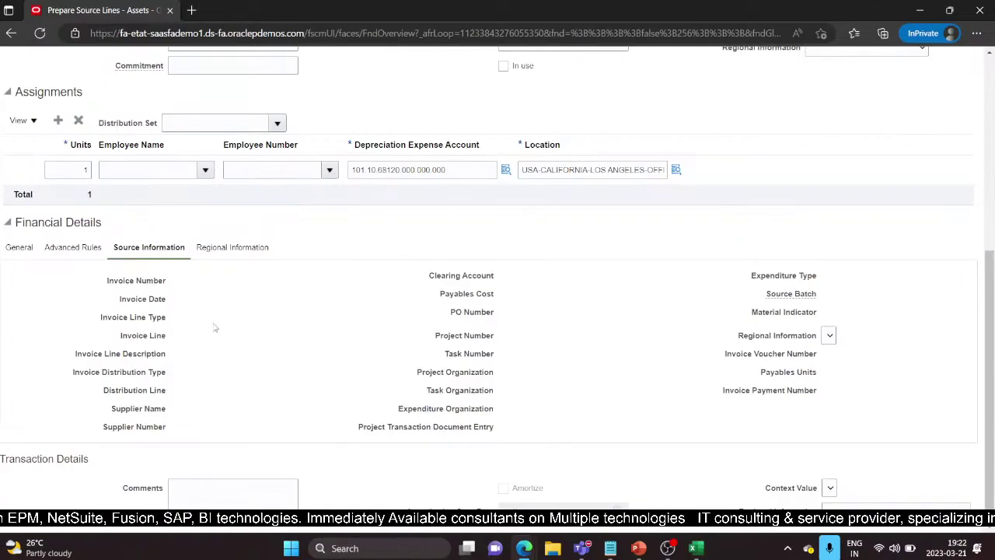
left_click(18, 246)
scroll(775, 162, "up", 5)
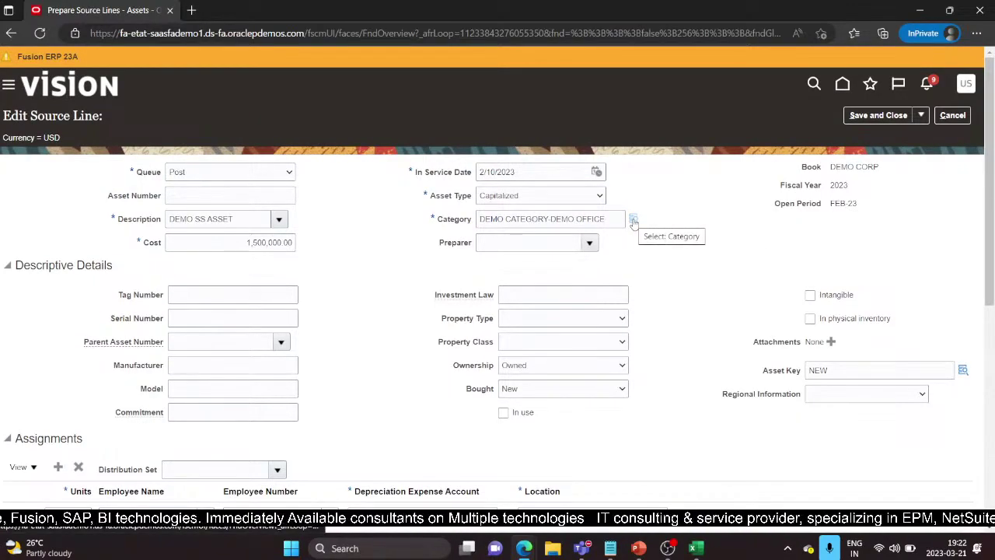
- Change the source line's category to major category BUILDING and minor category MANUFACTURING
mouse_move(634, 222)
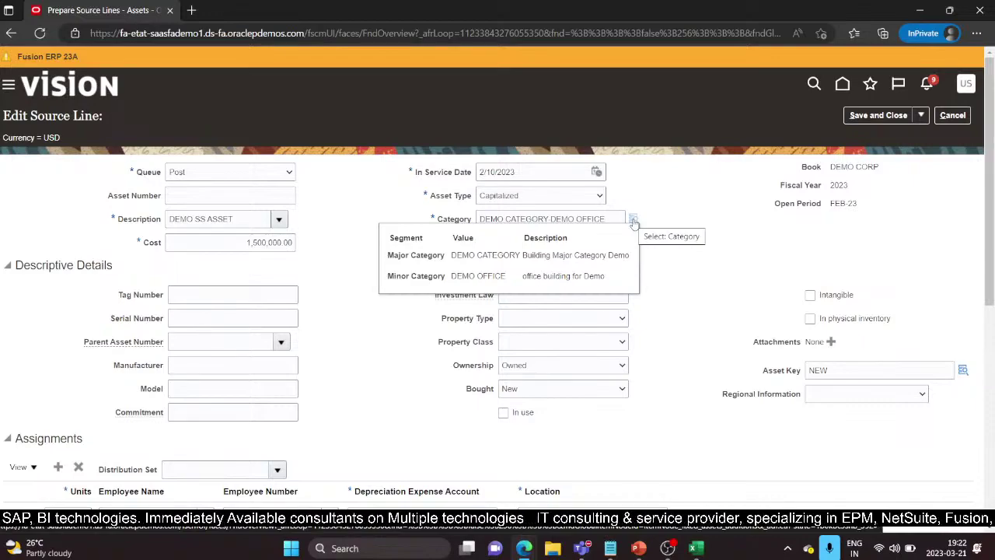
left_click(633, 222)
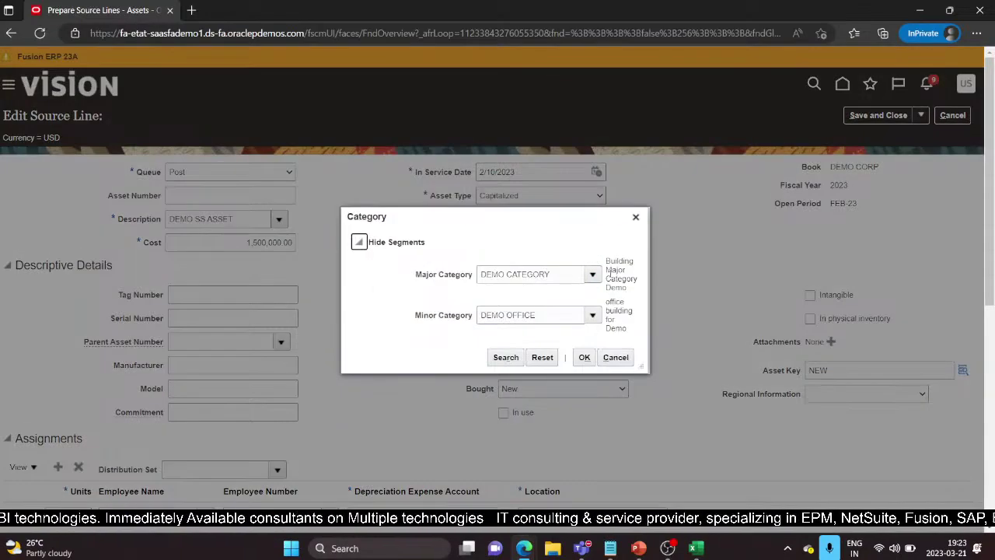
left_click(593, 274)
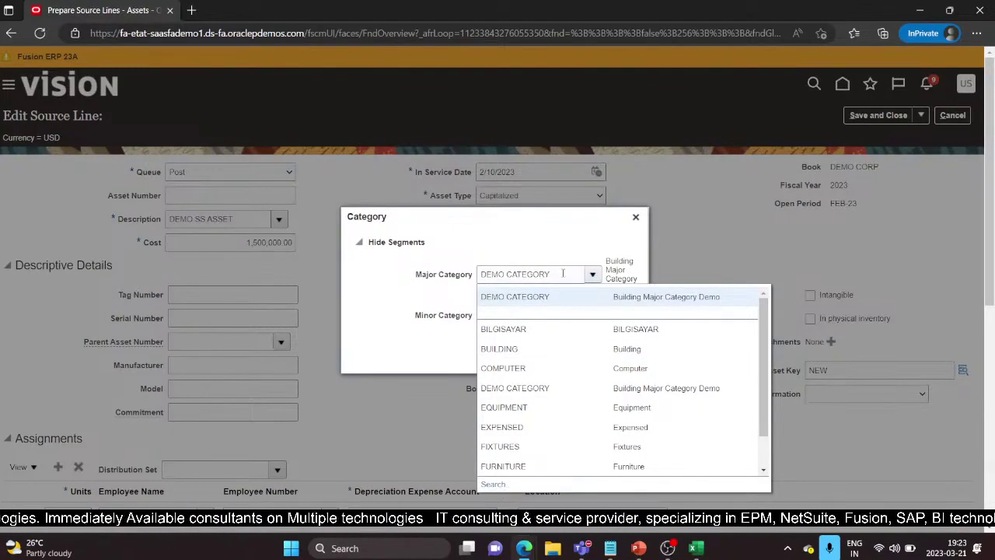
left_click_drag(561, 274, 427, 292)
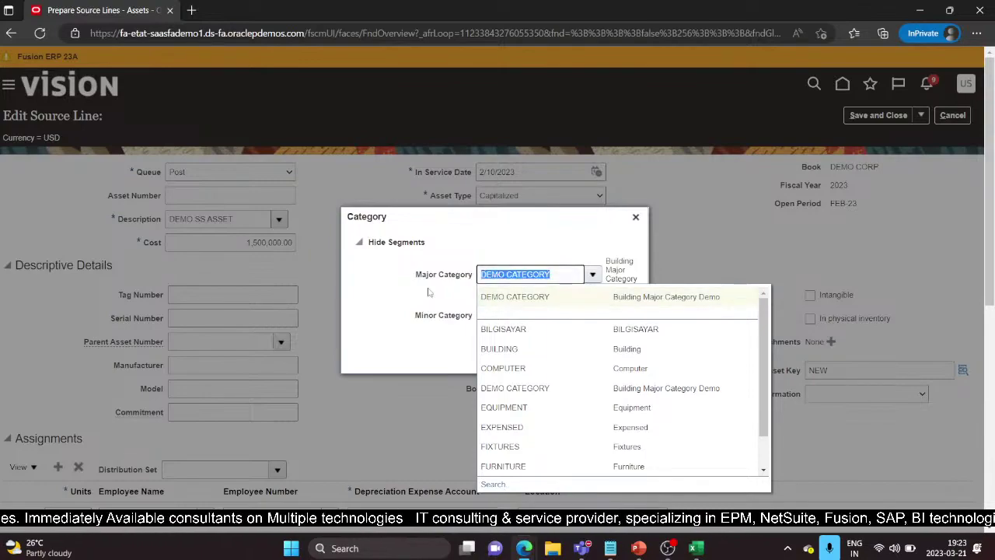
type("Buildin")
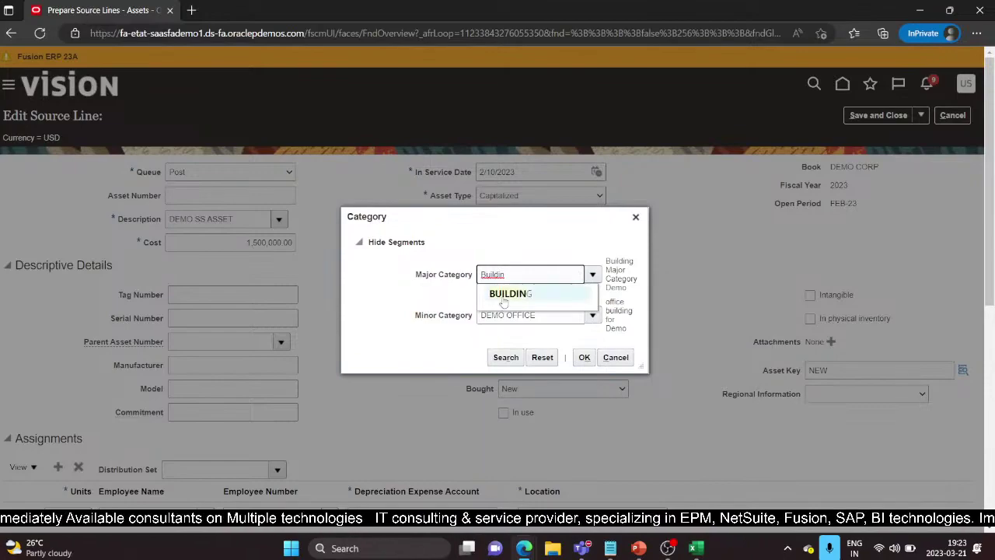
left_click(544, 301)
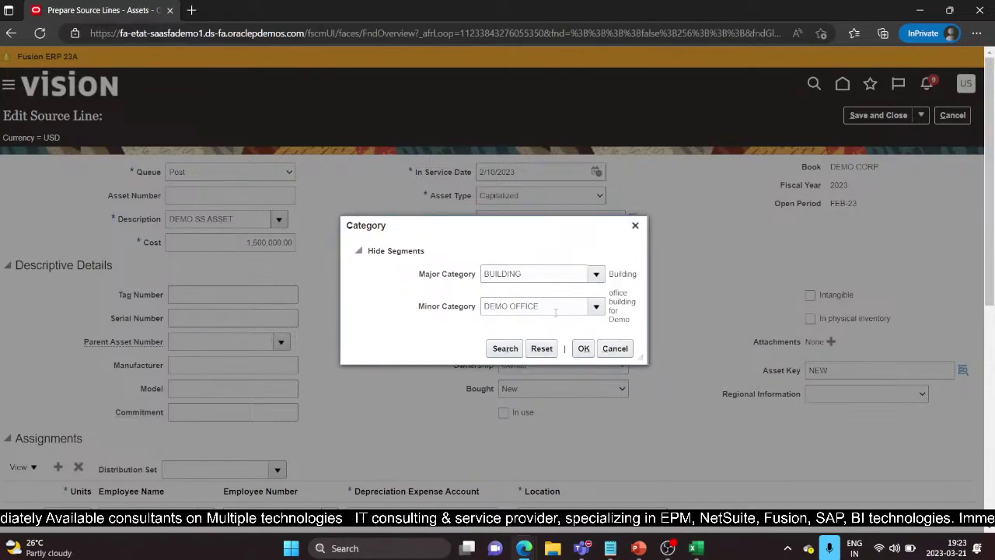
left_click_drag(554, 307, 432, 314)
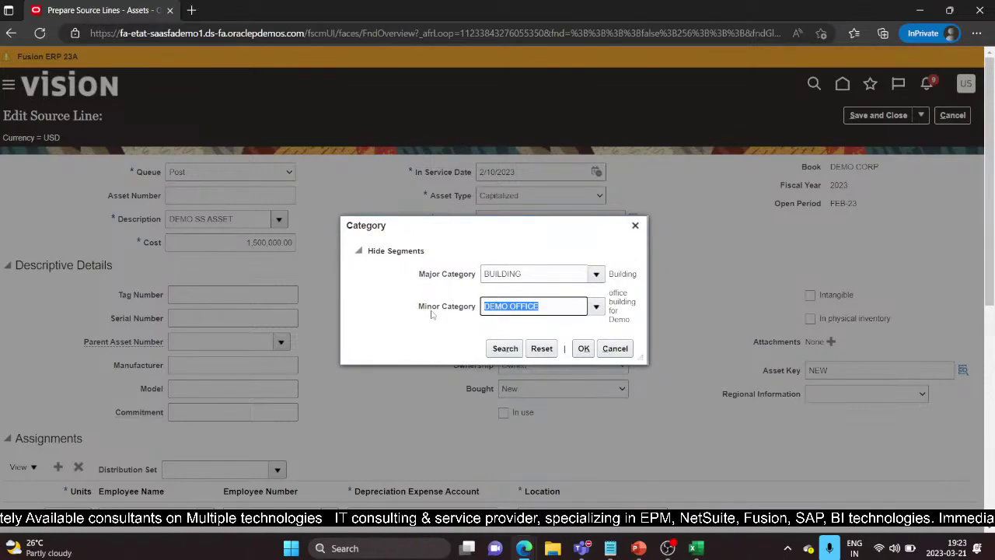
type("Manu")
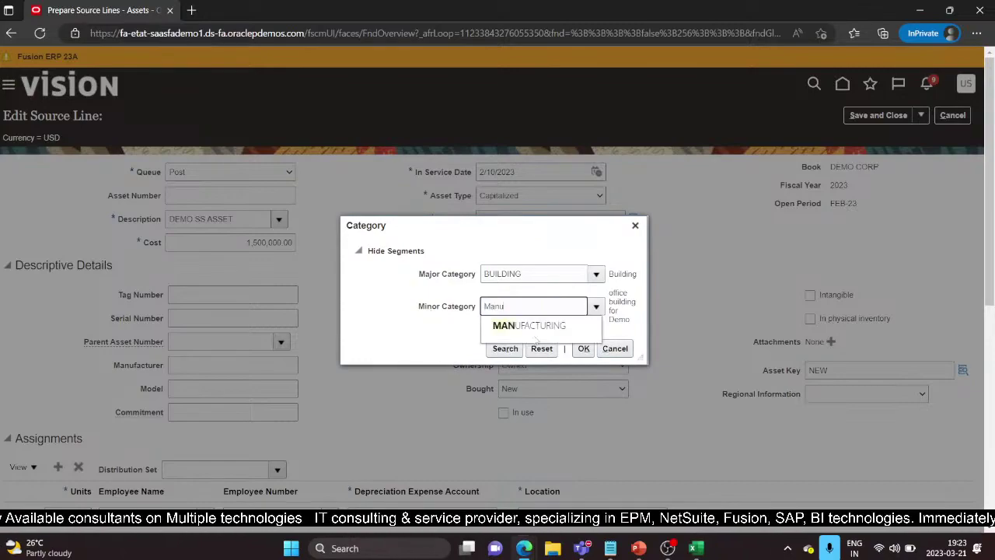
left_click(561, 327)
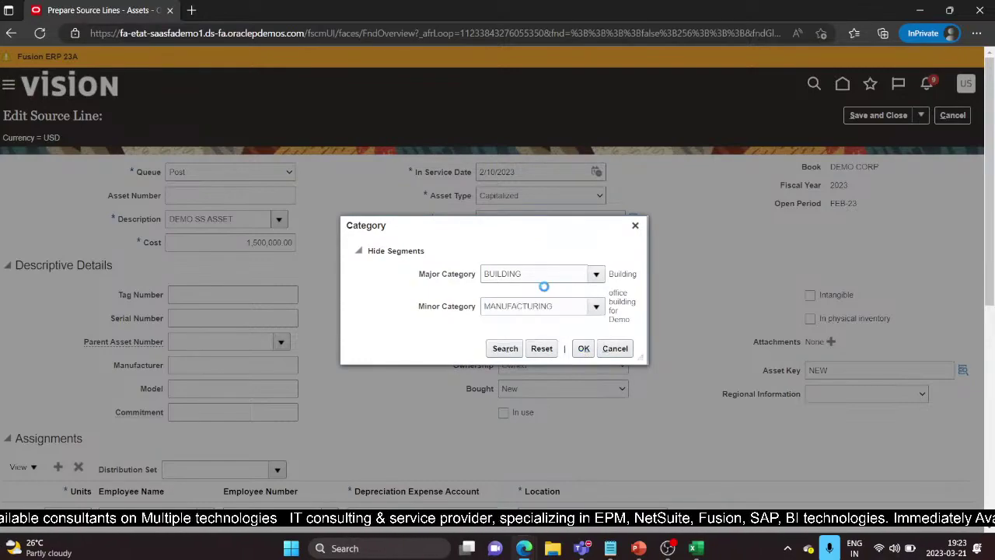
left_click(584, 344)
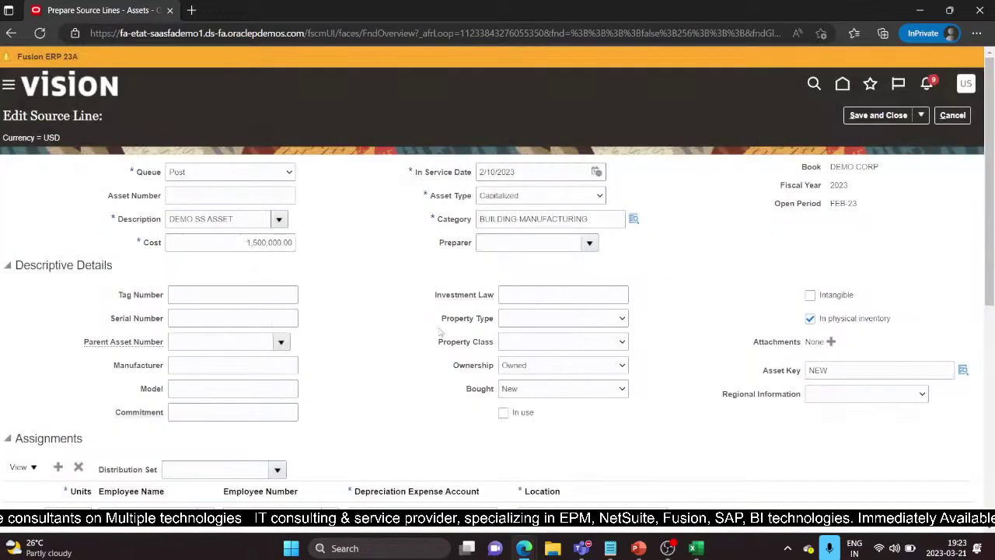
- Check the source line's assignment and financial details, then save it and return to the Assets overview
scroll(647, 257, "down", 5)
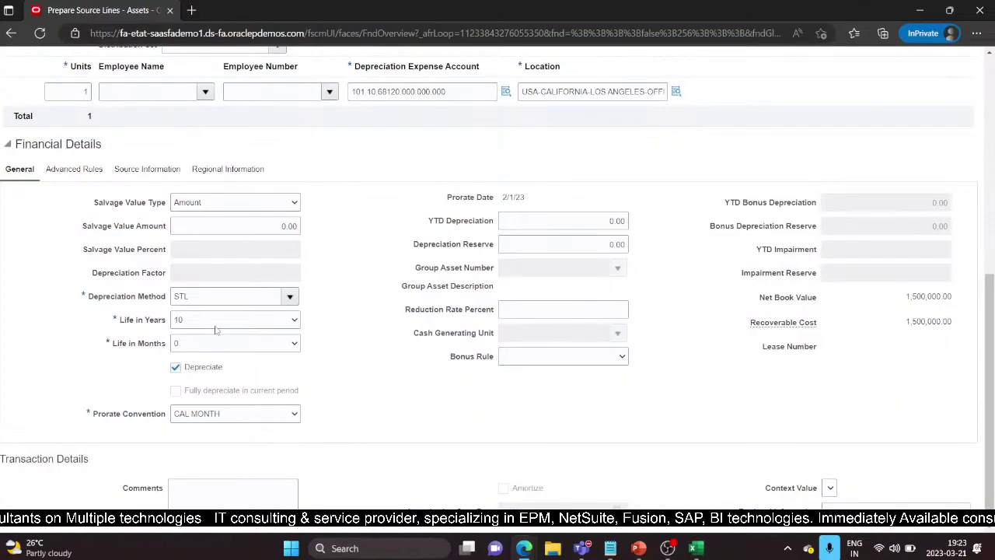
scroll(601, 209, "up", 3)
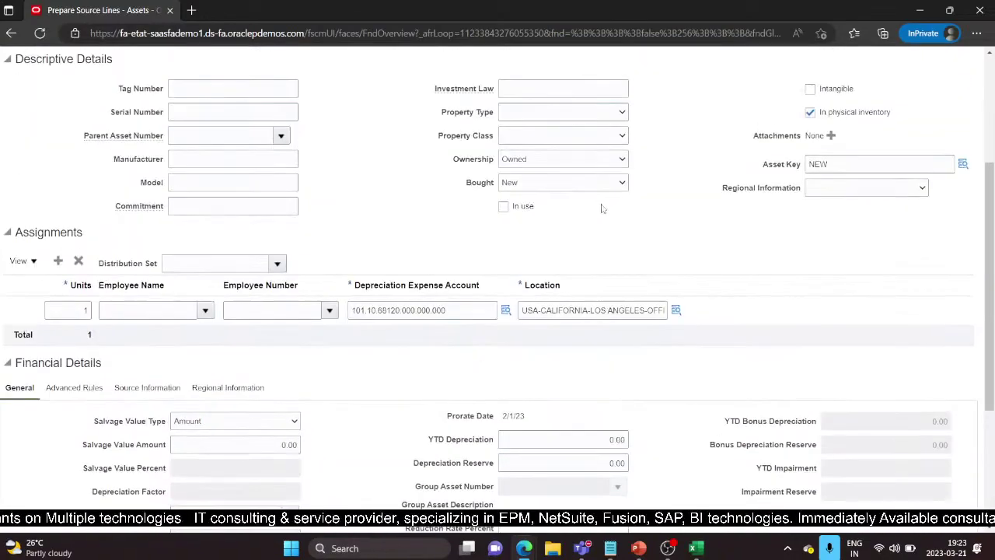
scroll(601, 208, "up", 1)
scroll(188, 450, "down", 2)
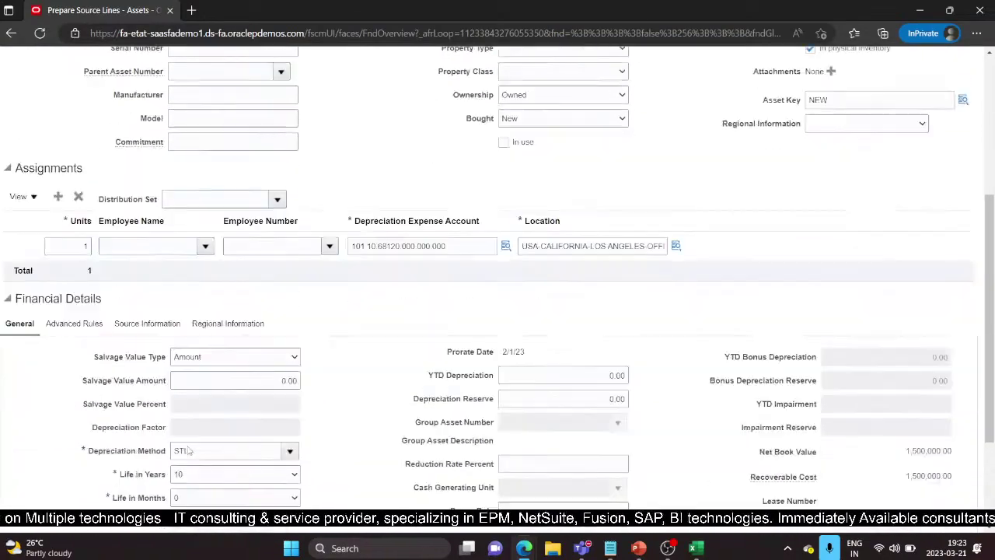
scroll(188, 451, "down", 2)
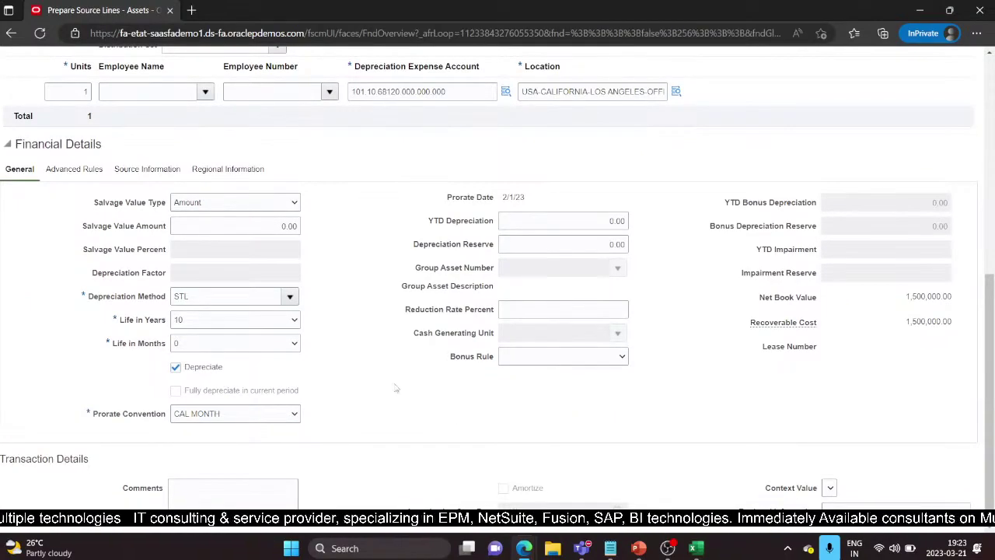
scroll(490, 350, "up", 3)
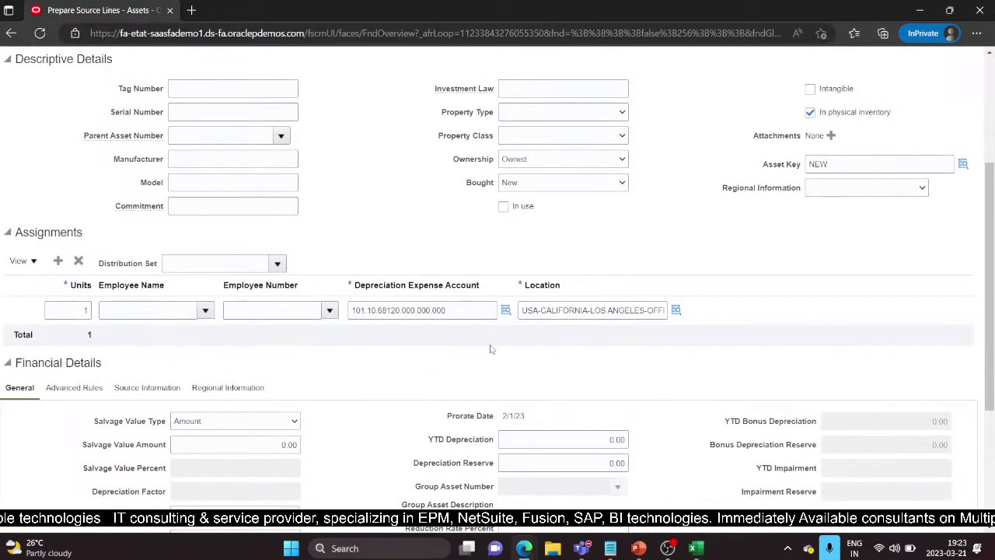
scroll(490, 350, "up", 3)
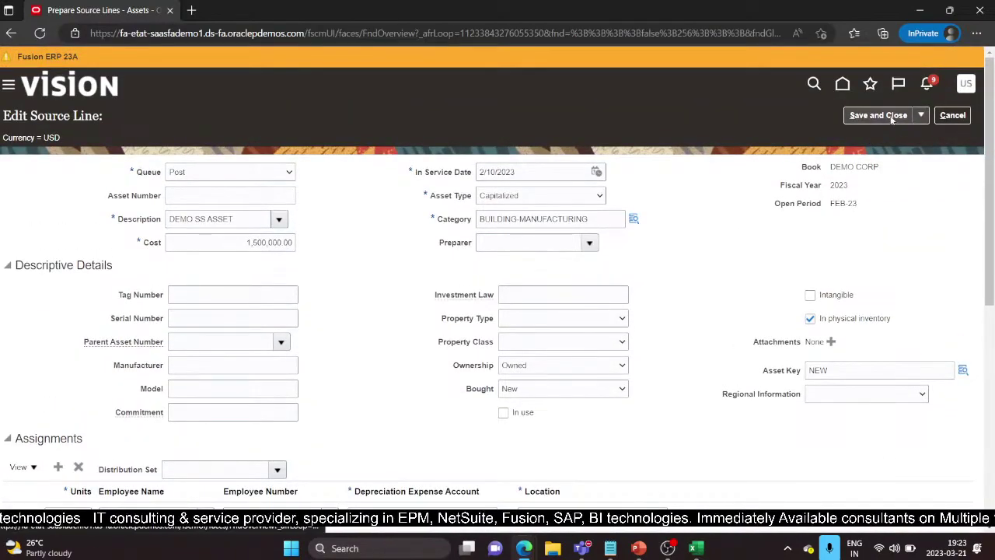
left_click(878, 115)
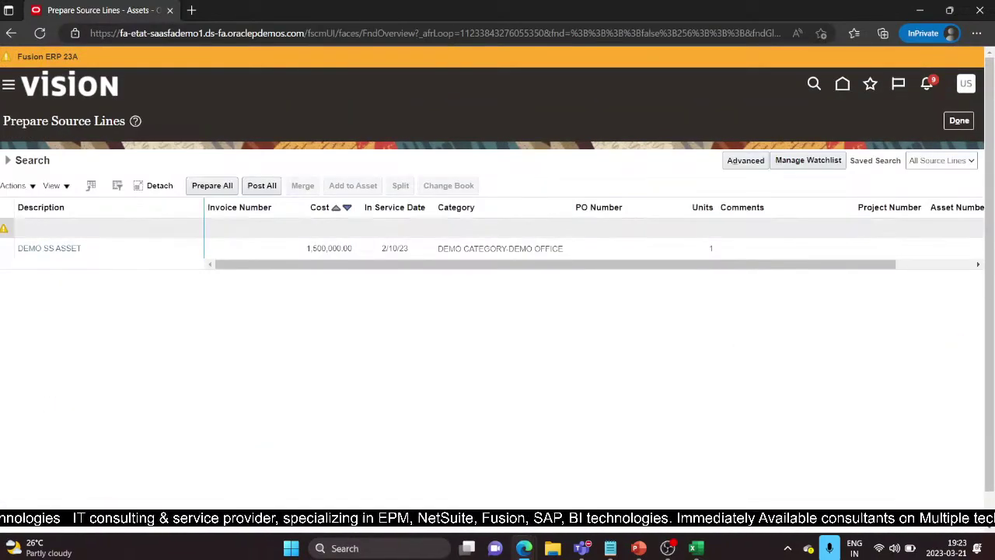
left_click(958, 120)
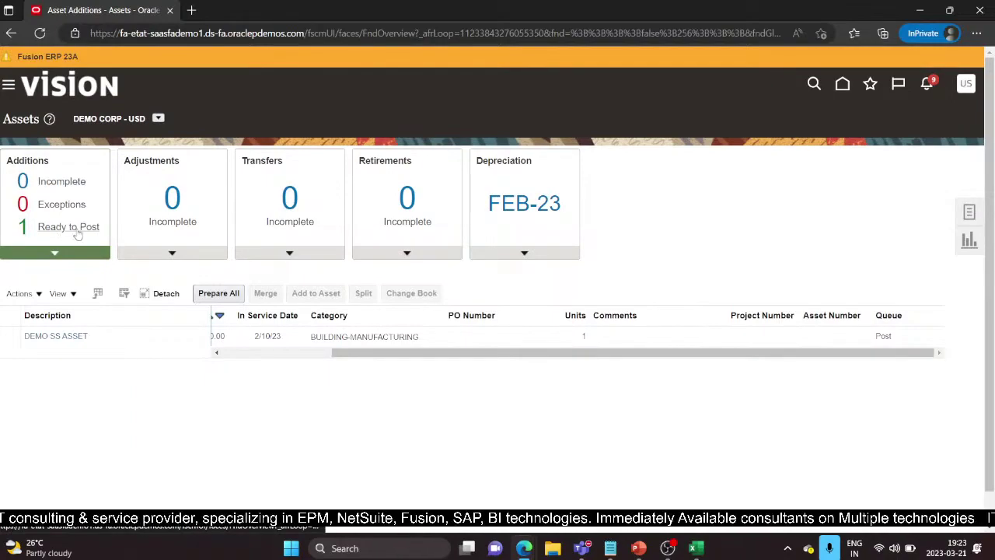
- List the additions that are ready to post and post all of them, including DEMO SS ASSET
left_click(74, 227)
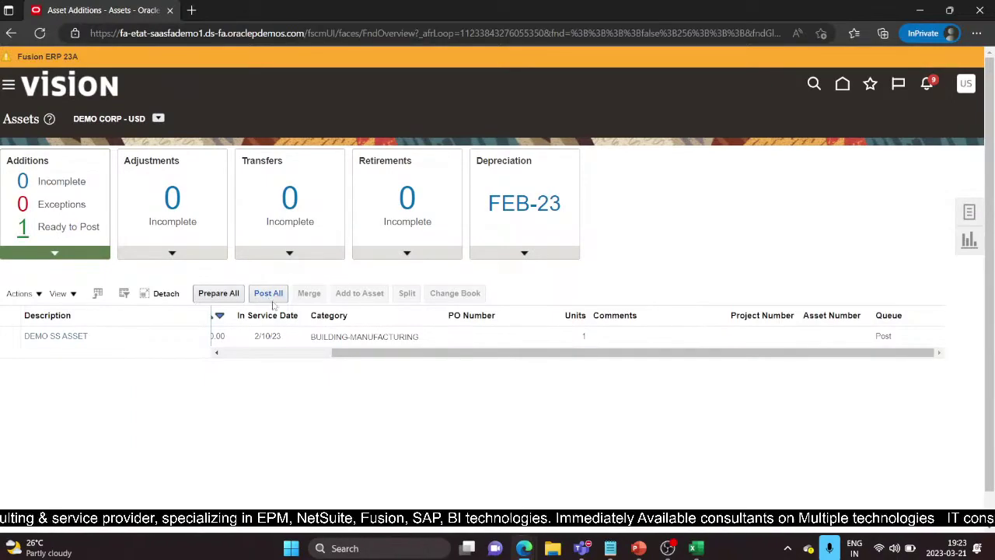
left_click(7, 336)
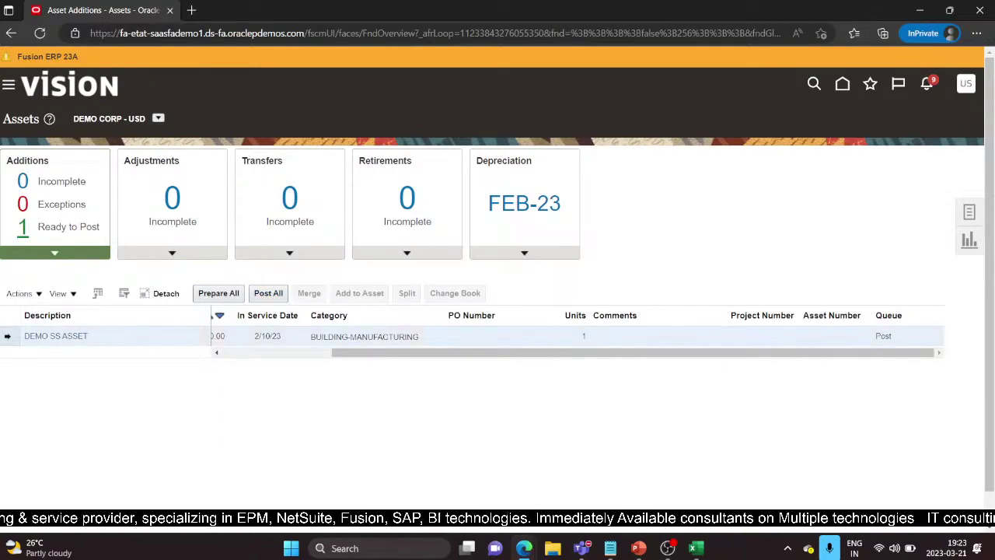
left_click(267, 293)
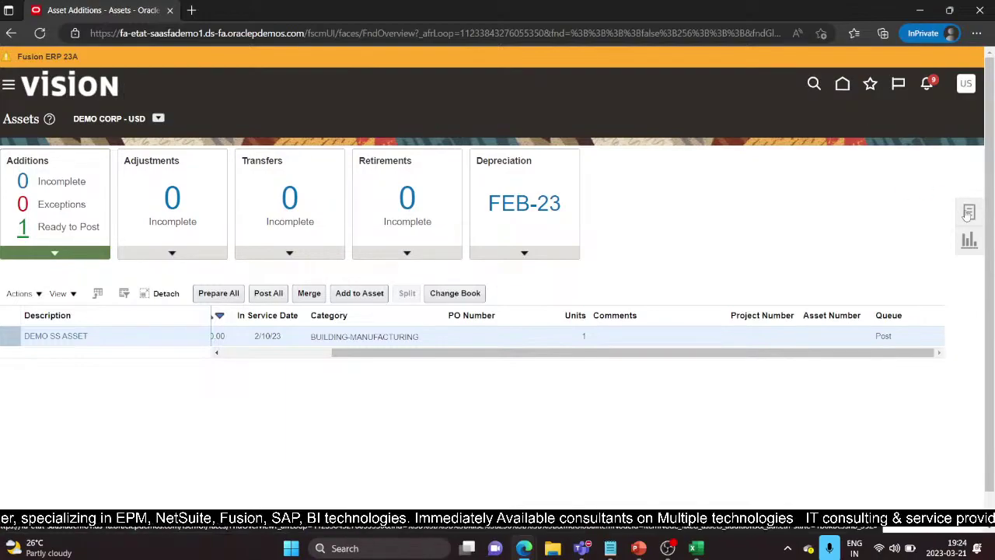
- Open the asset inquiry for DEMO CORP and view its recent additions
left_click(967, 214)
left_click(870, 381)
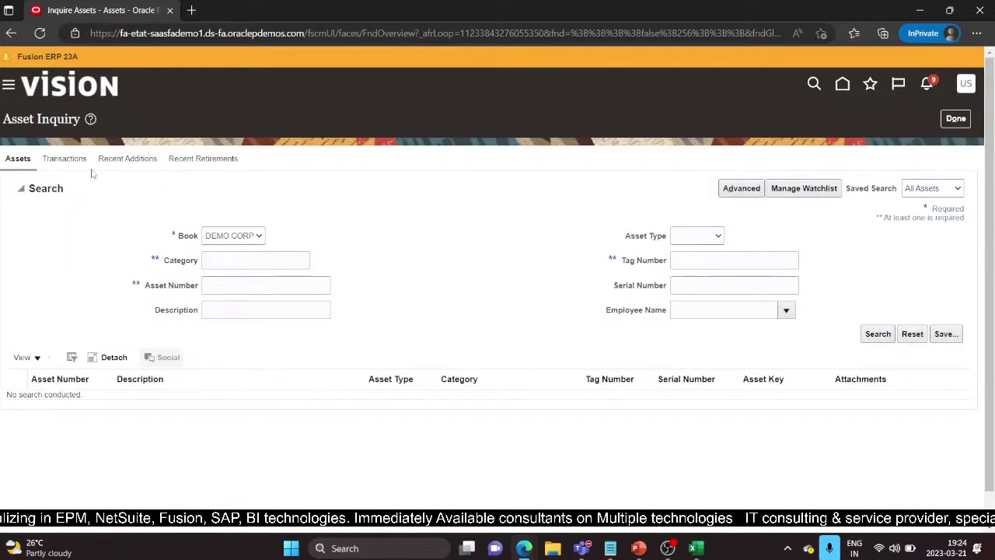
left_click(118, 161)
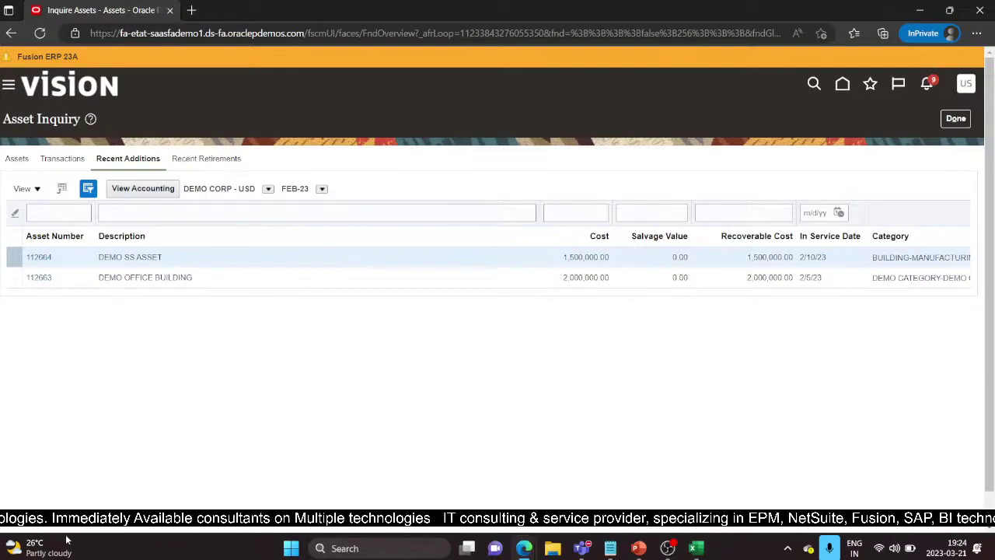
- Switch to the PowerPoint presentation, show the Adjust Assets slide full screen, and end the show
left_click(638, 547)
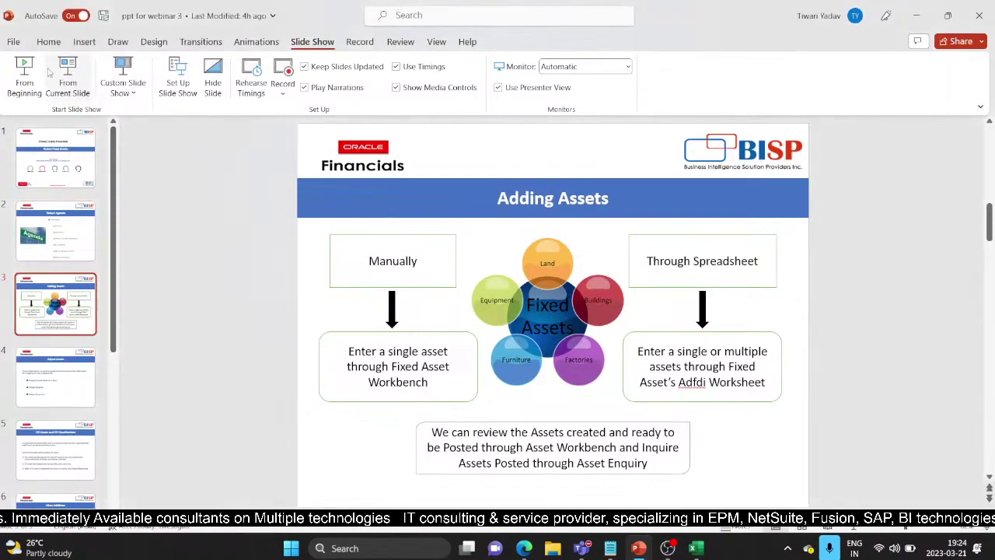
key("Down")
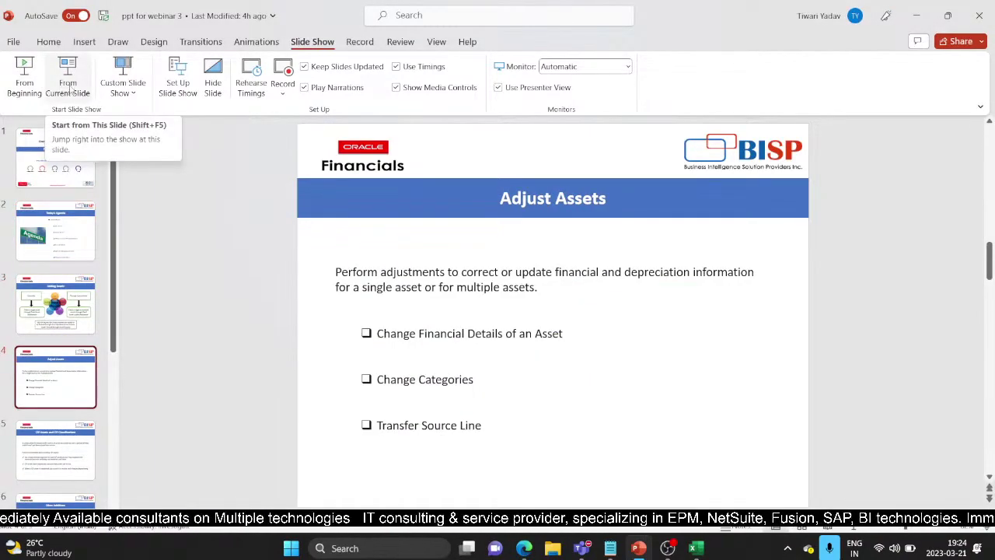
left_click(70, 88)
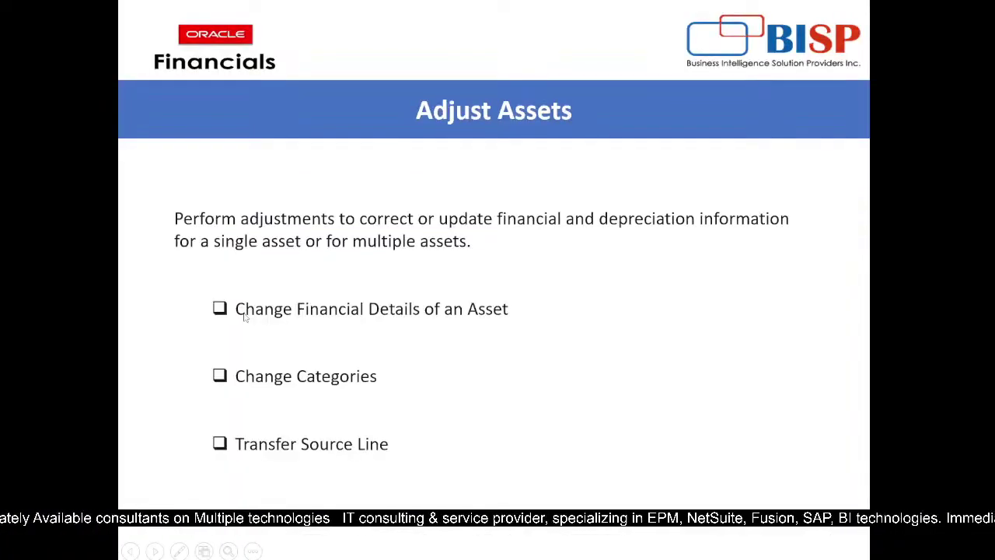
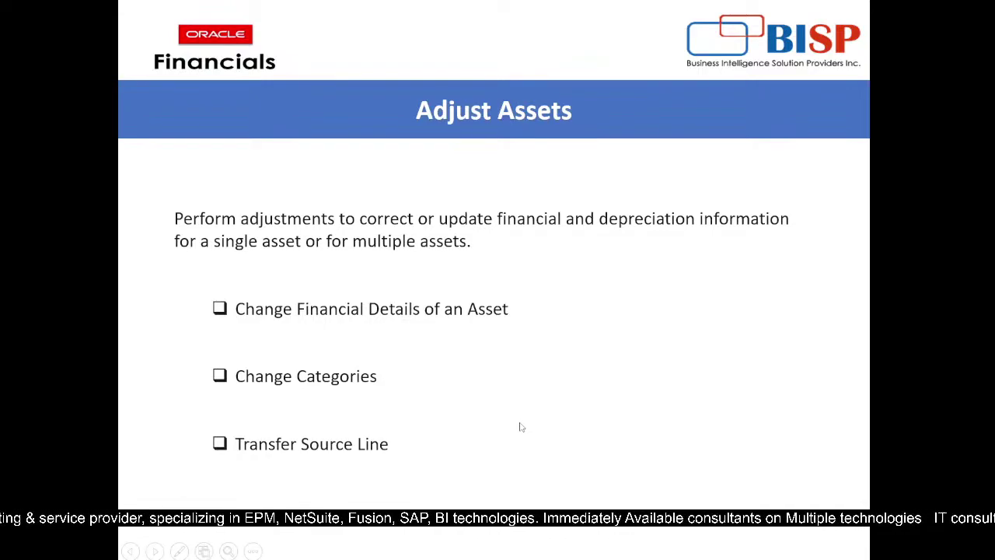
key("Escape")
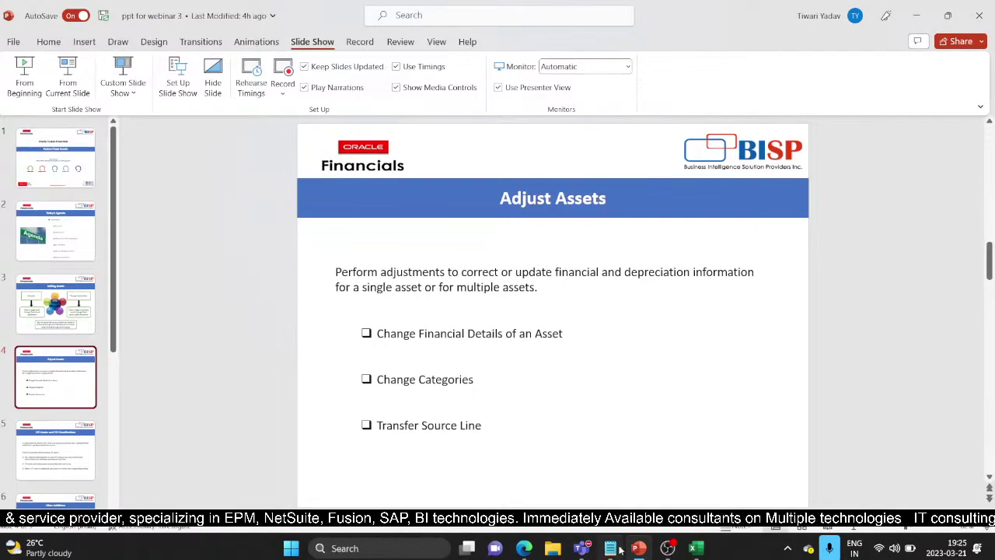
- Switch back to the Inquire Assets browser window and close the inquiry to return to the Assets overview
mouse_move(526, 550)
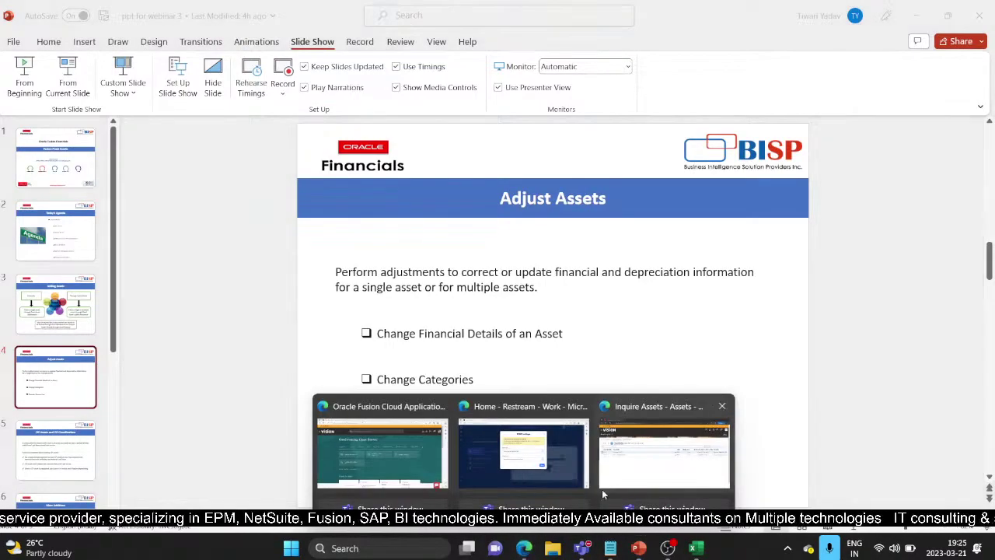
left_click(630, 459)
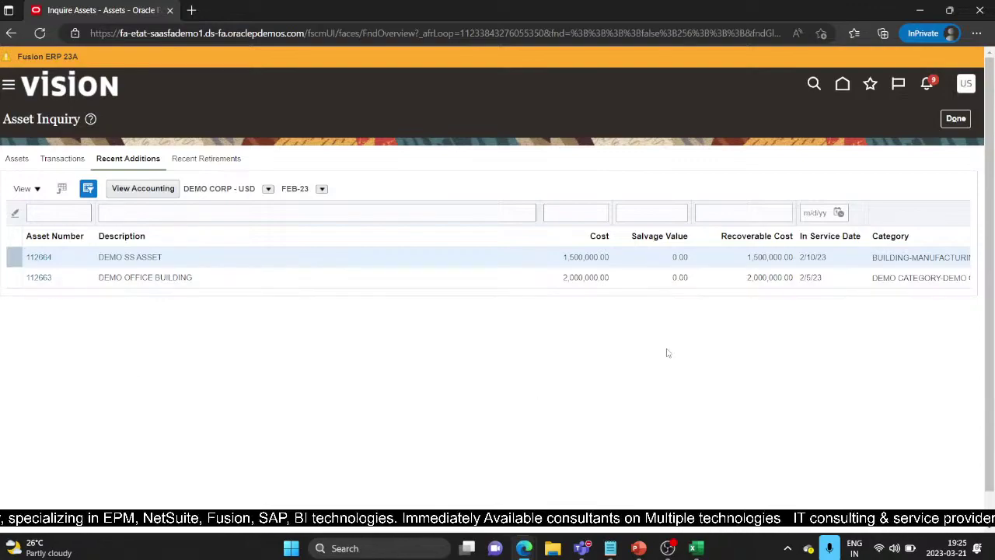
left_click(956, 121)
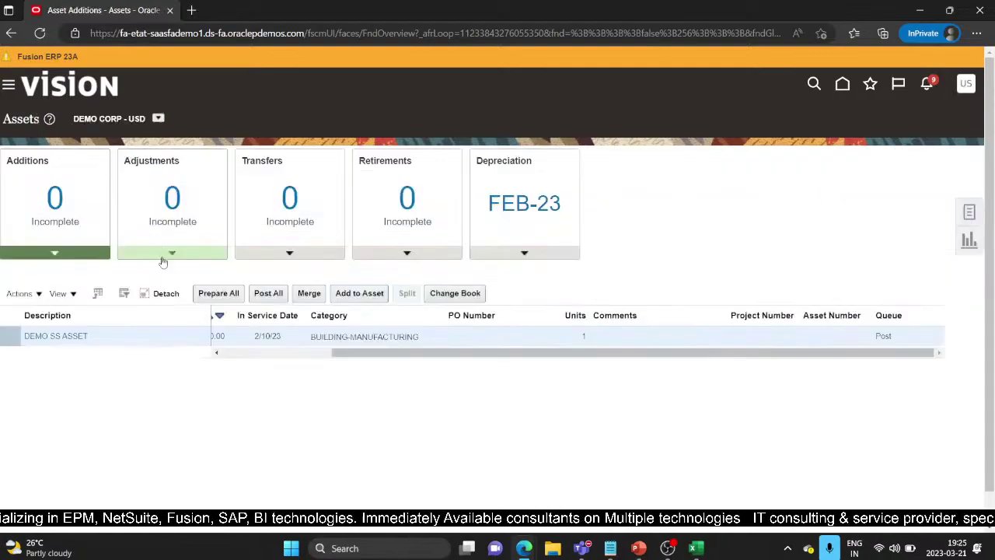
- Reload the Fixed Assets work area and open the Adjust Assets task for the DEMO CORP book
left_click(8, 87)
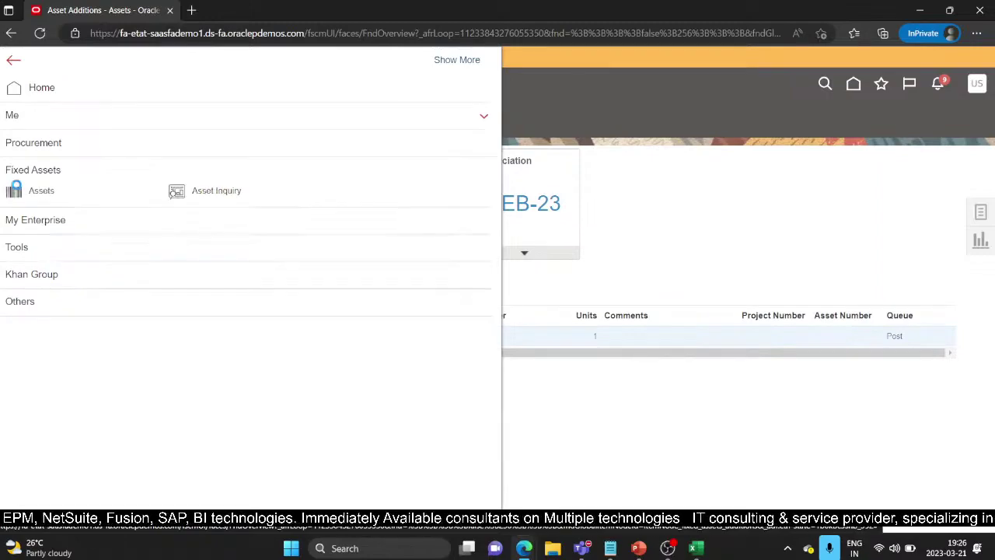
left_click(59, 199)
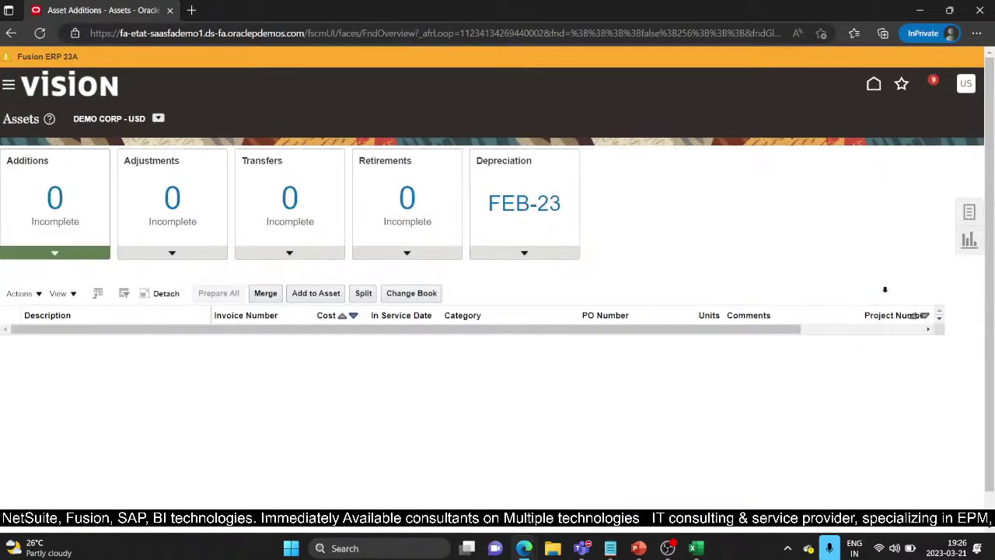
left_click(969, 213)
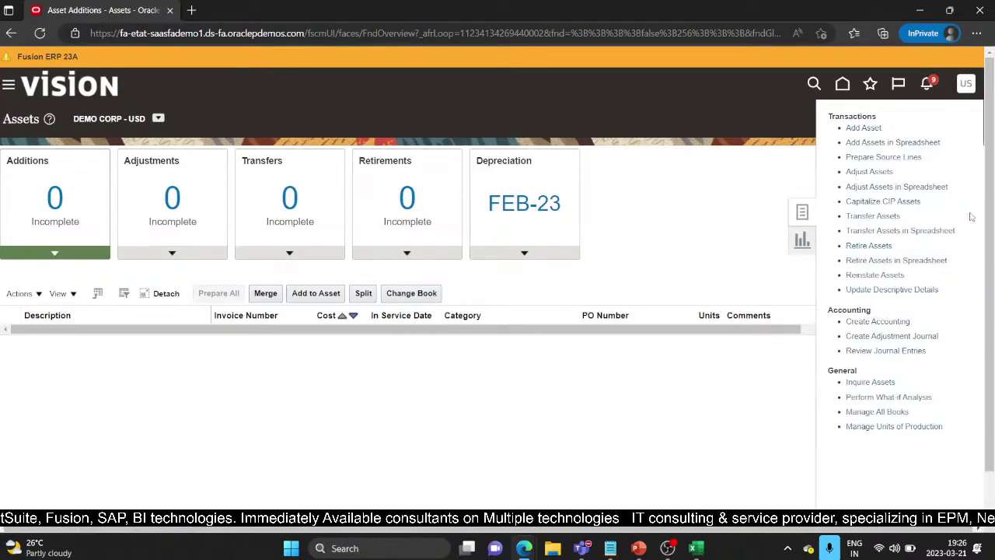
left_click(869, 172)
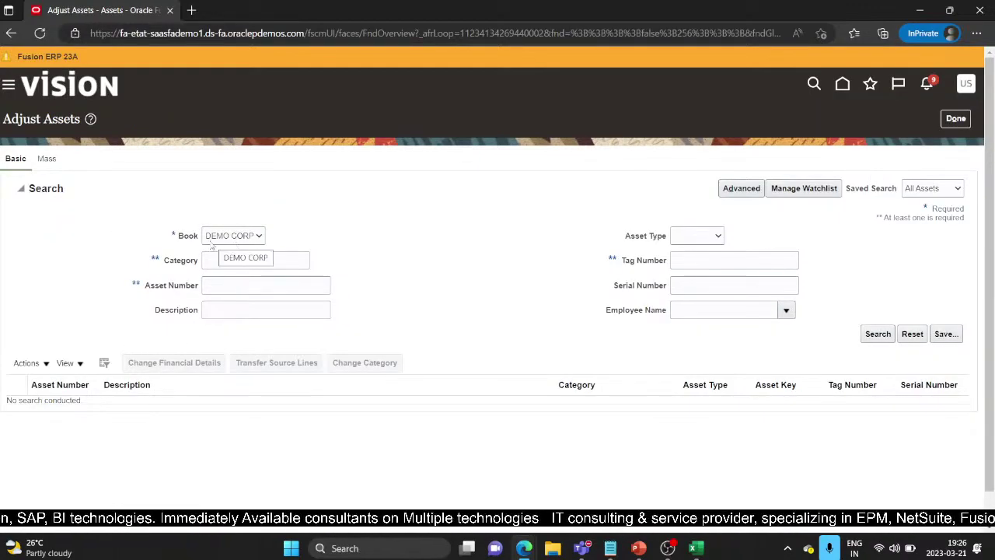
- Find asset 112663 in the DEMO CORP book and open its financial details for changing
left_click(878, 334)
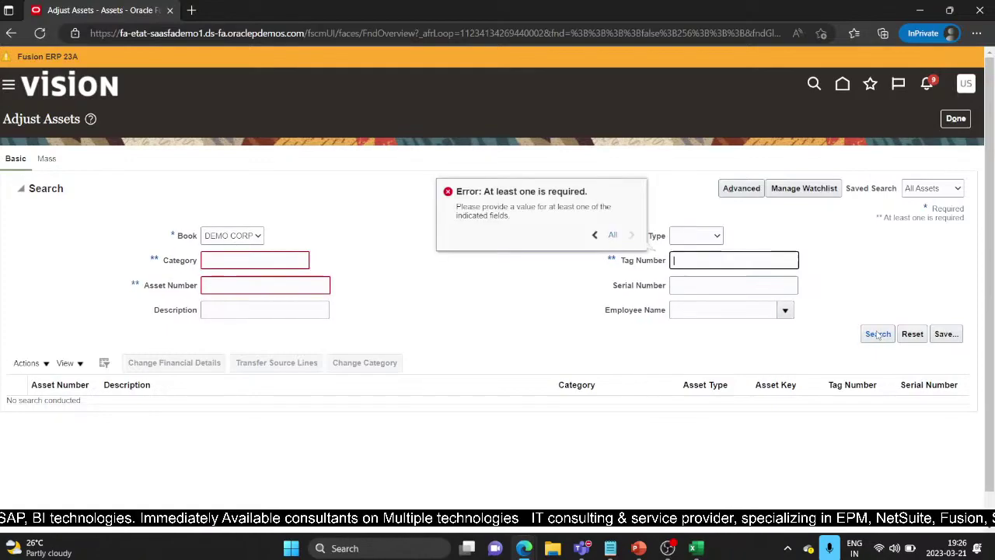
left_click(214, 282)
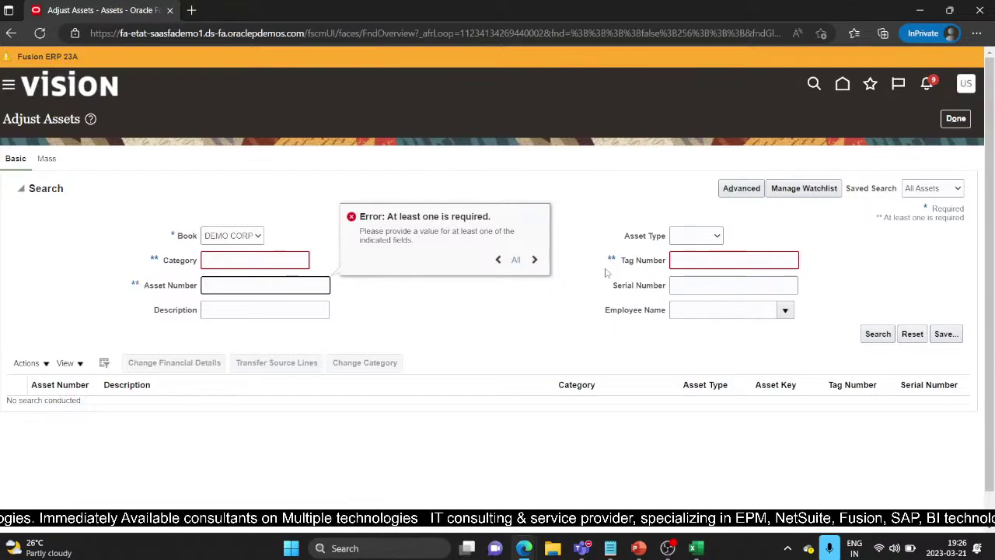
left_click(227, 287)
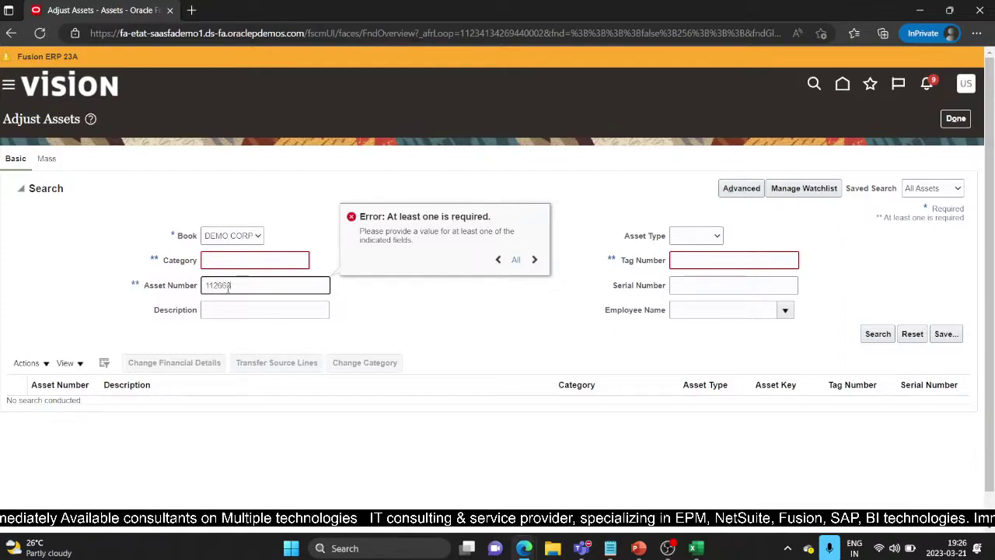
left_click(877, 333)
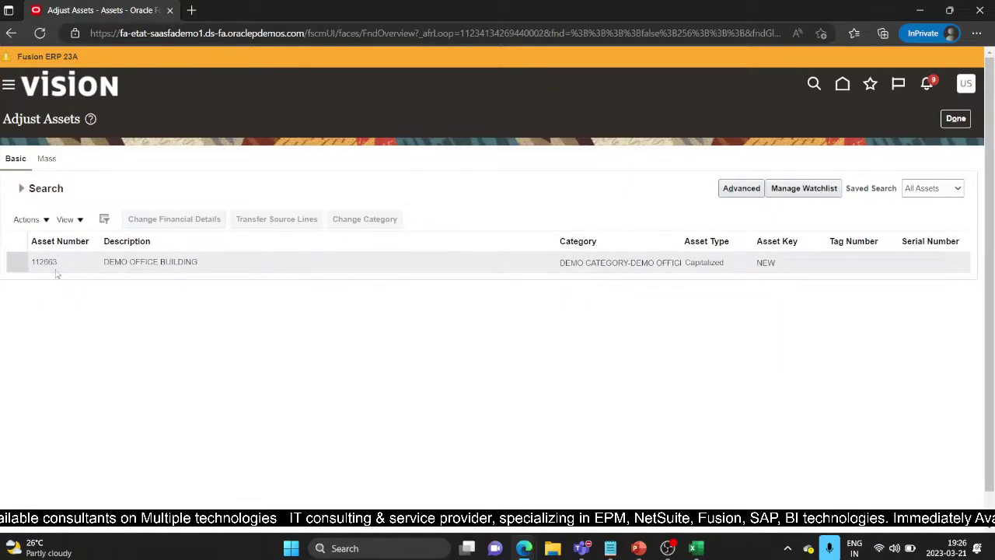
left_click(10, 265)
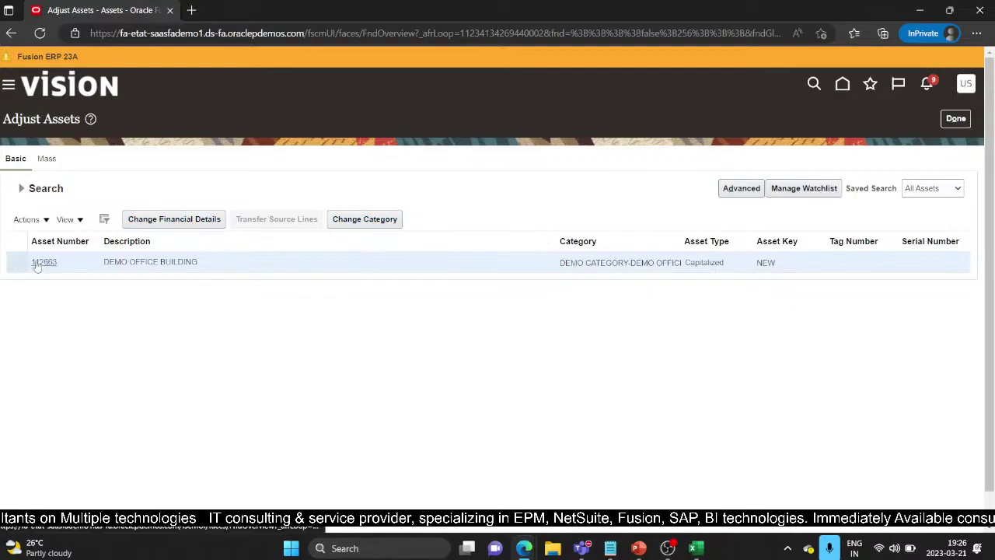
left_click(171, 220)
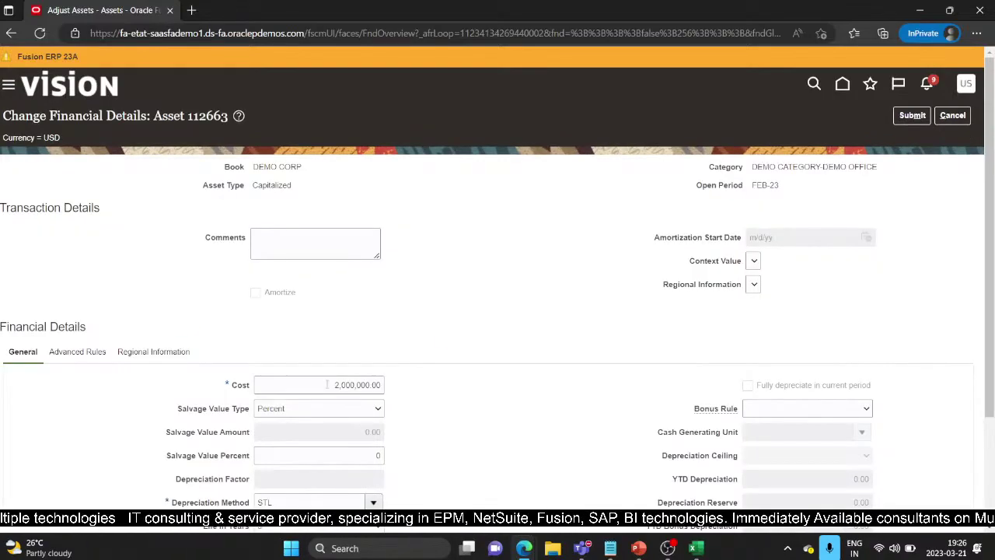
- Set the salvage value type of the asset to Amount
scroll(102, 360, "down", 2)
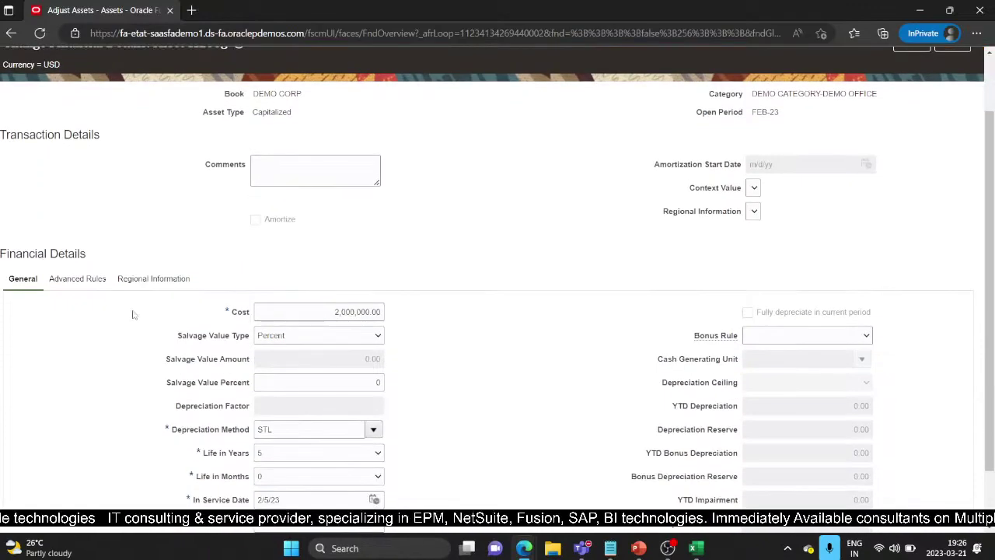
scroll(302, 328, "down", 2)
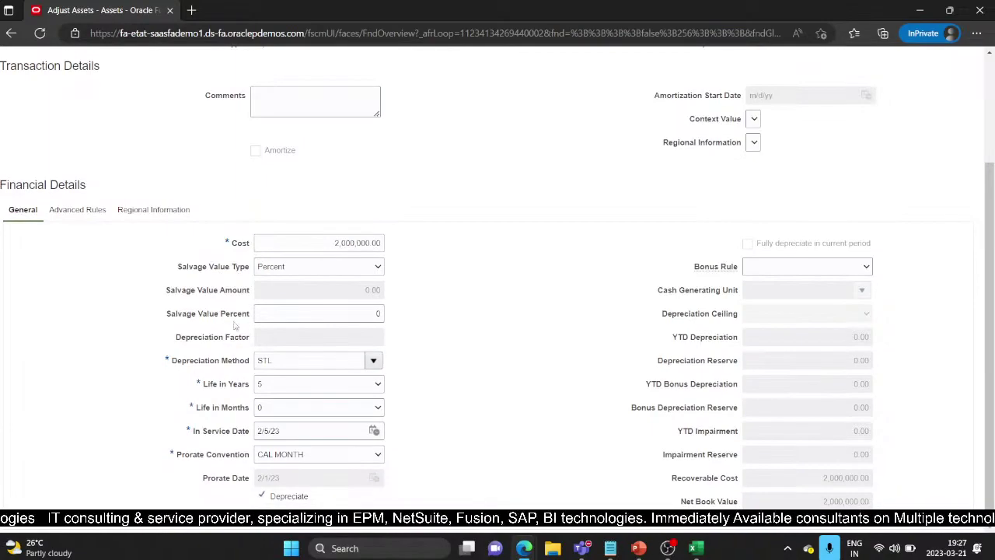
left_click(374, 266)
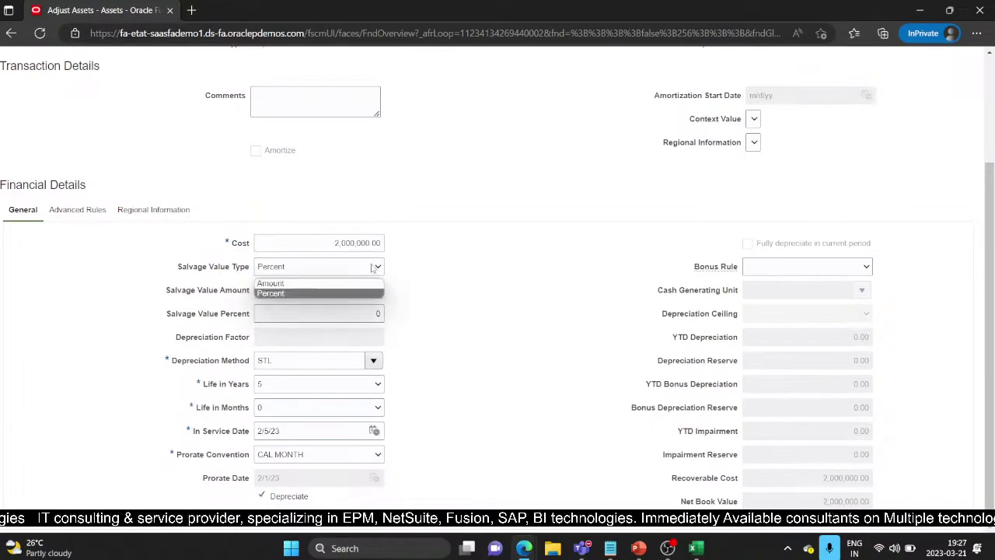
left_click(281, 284)
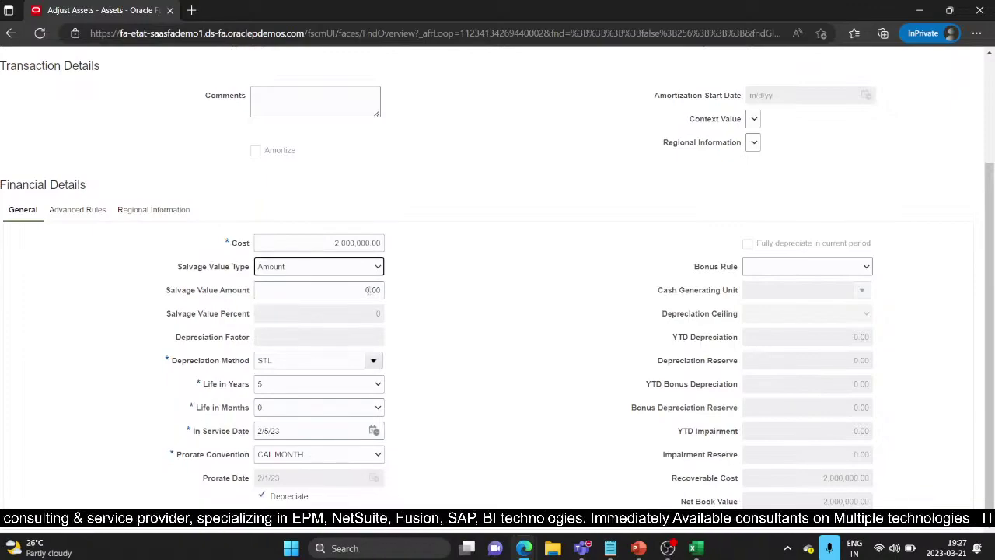
left_click(372, 289)
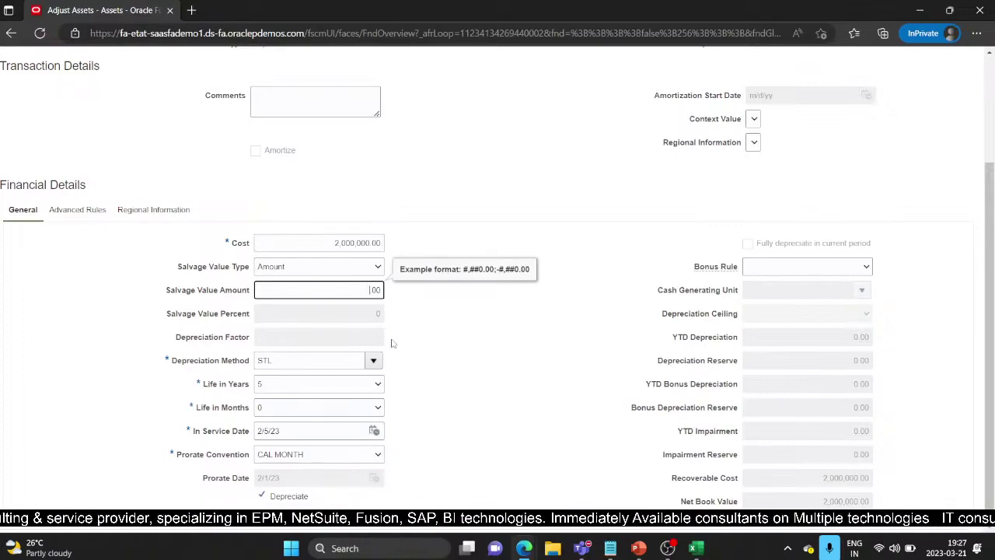
- Set the asset's cost to 1,800,000.00 and its salvage value amount to 200,000.00
left_click(340, 243)
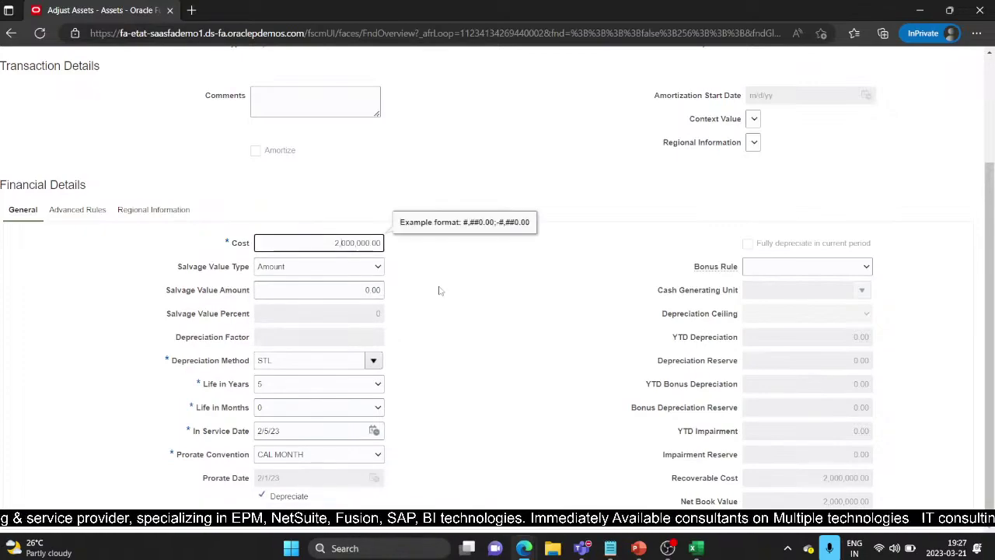
key("BackSpace")
key("BackSpace")
key("BackSpace")
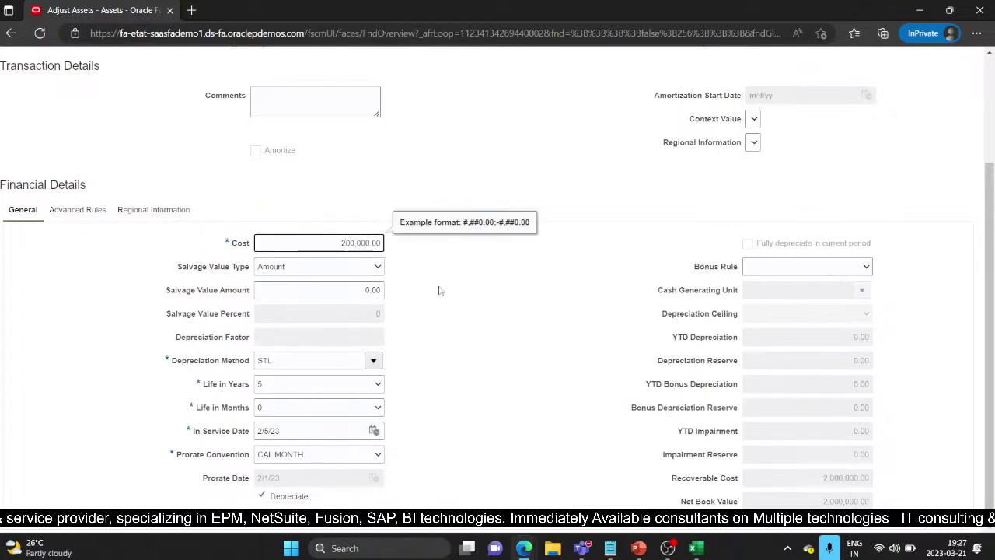
type("1,")
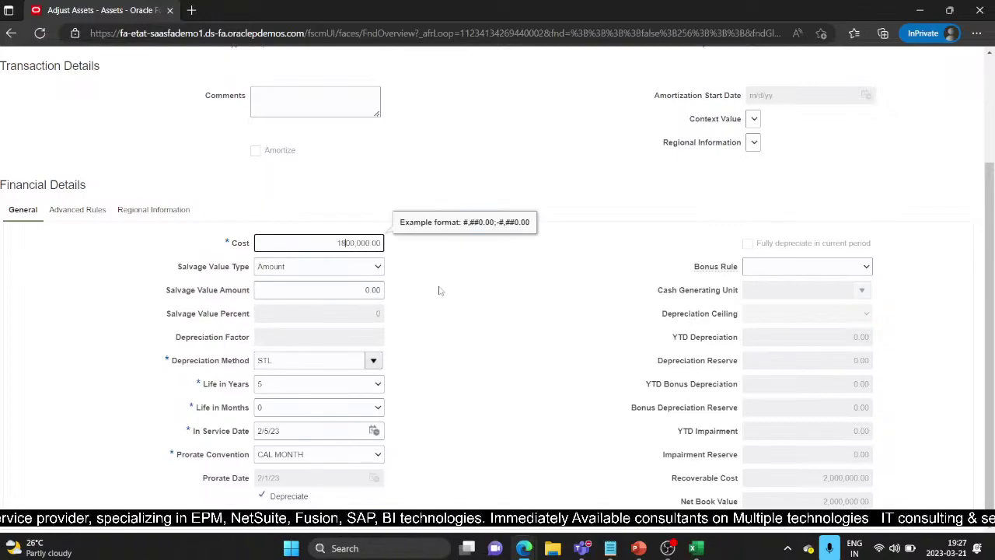
type("8")
left_click(381, 290)
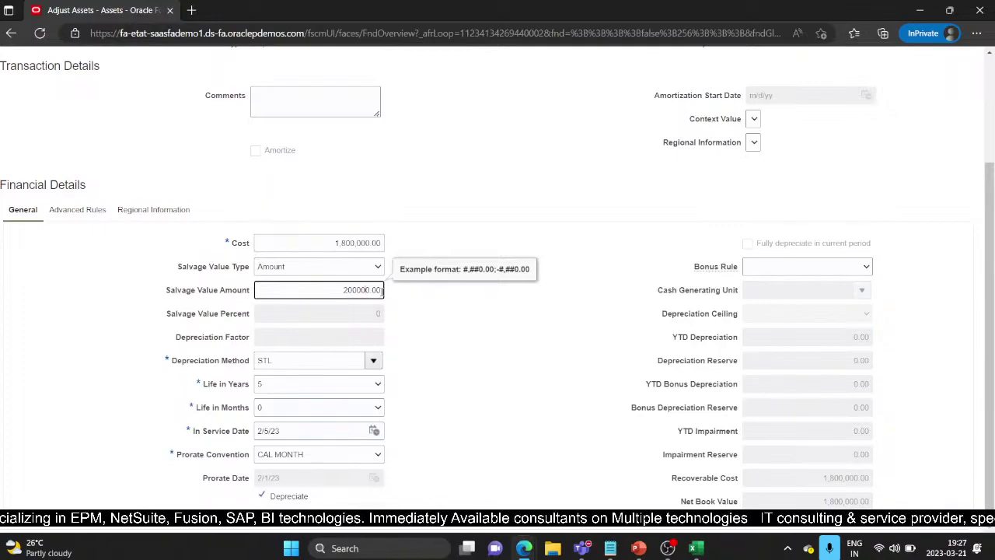
left_click(426, 308)
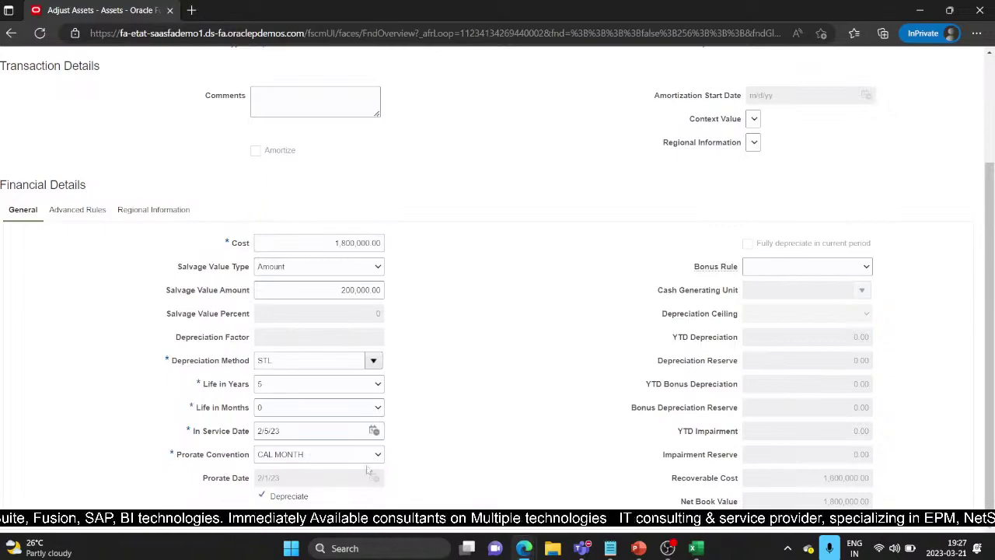
- Check the available bonus rules without choosing one, and enter the transaction comment "Change in financial details"
left_click(864, 267)
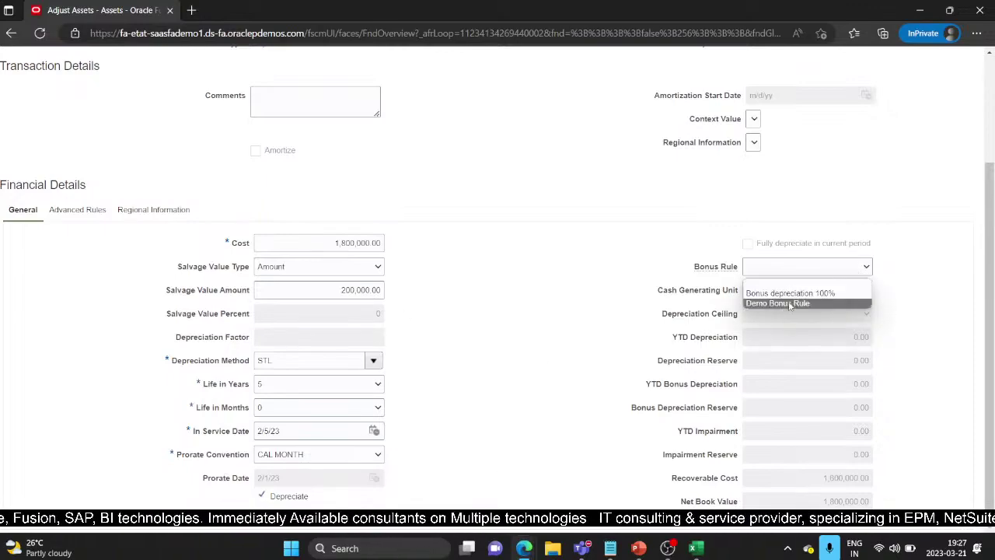
left_click(639, 284)
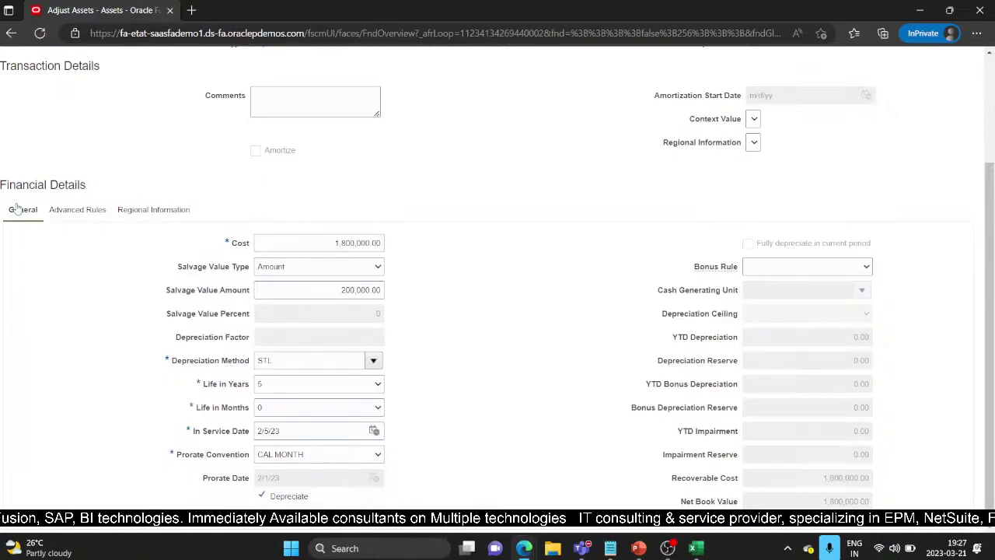
left_click(274, 104)
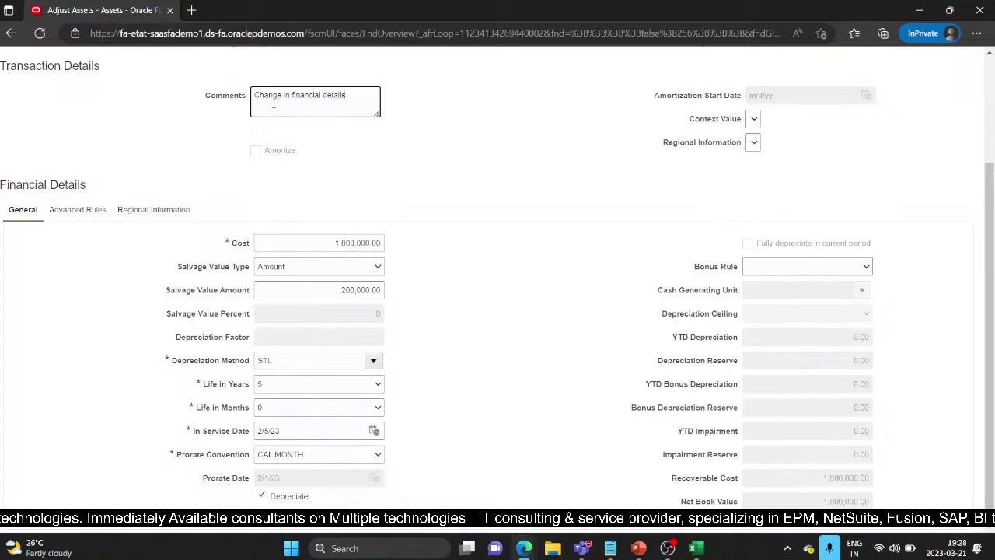
scroll(443, 122, "up", 2)
scroll(532, 223, "down", 1)
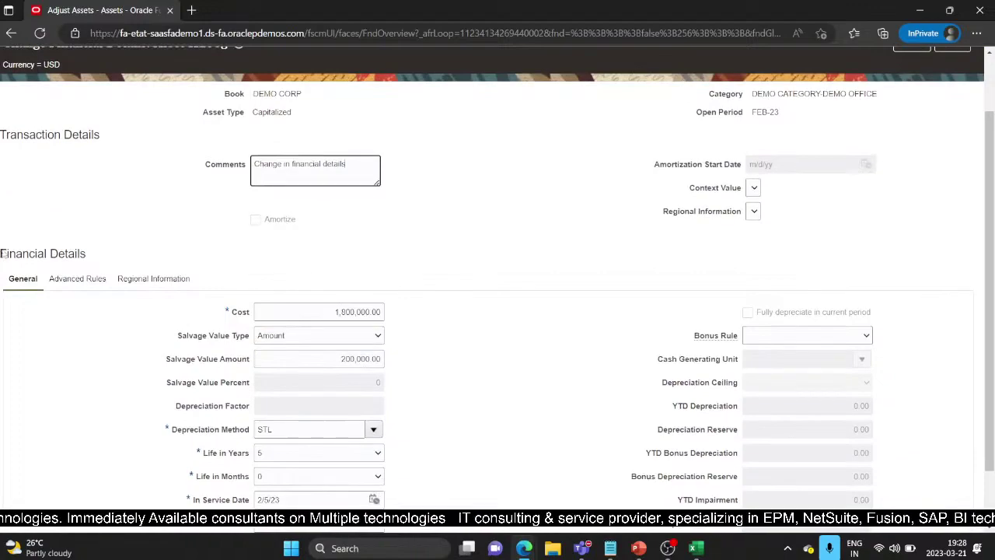
- Show the asset's advanced rules, review the depreciation limit types, and keep None selected
left_click(92, 282)
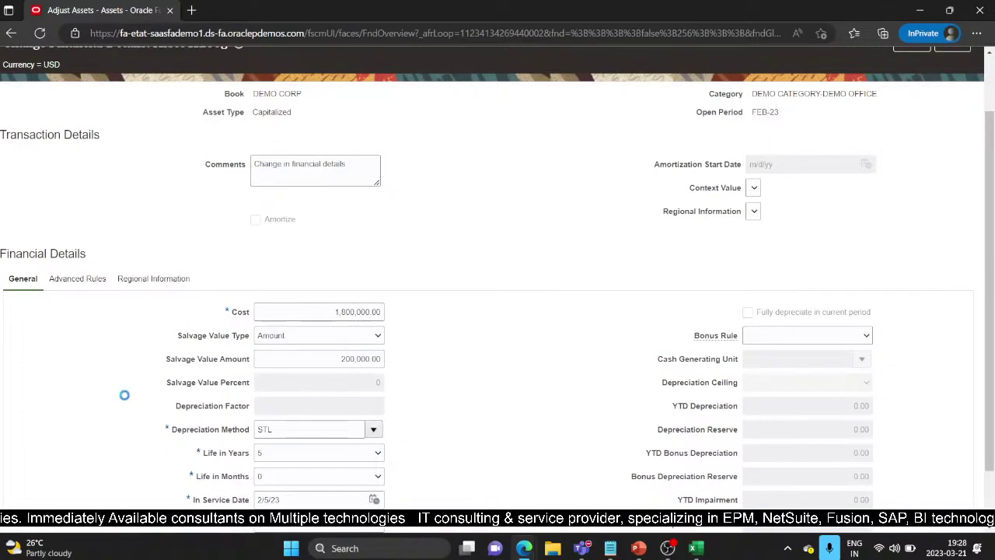
left_click(369, 351)
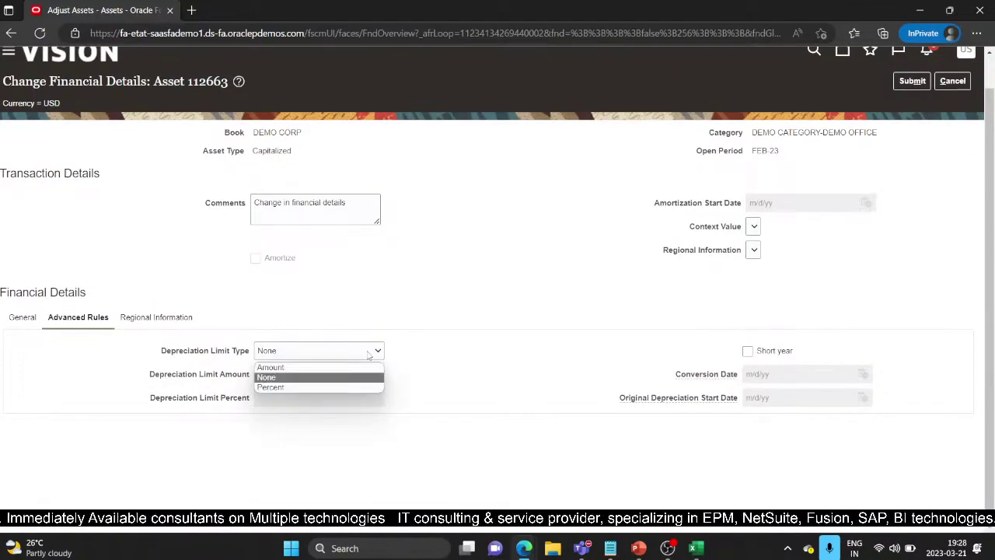
left_click(334, 379)
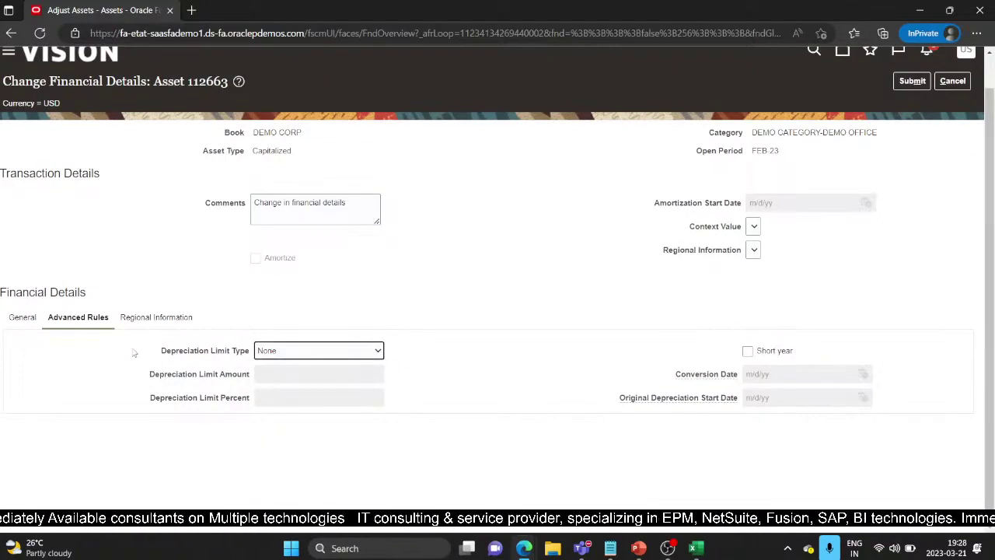
- Check the regional information and advanced rules for asset 112663, then submit the financial details change and finish adjusting assets
left_click(166, 318)
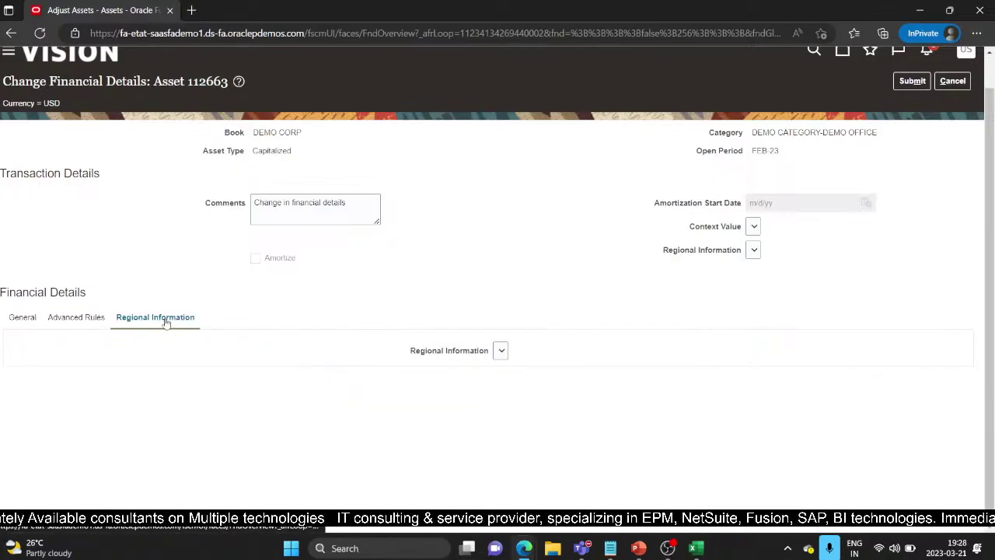
left_click(50, 325)
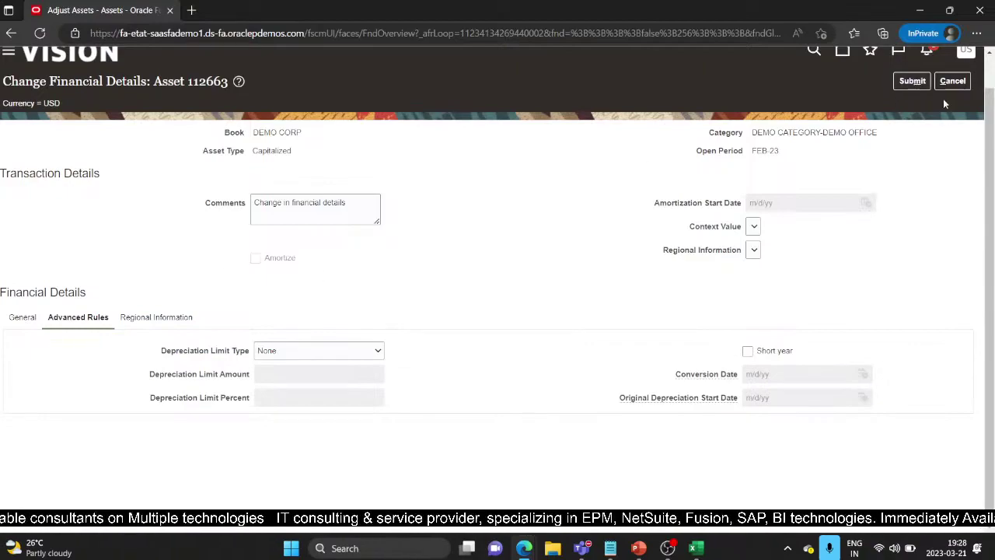
left_click(913, 81)
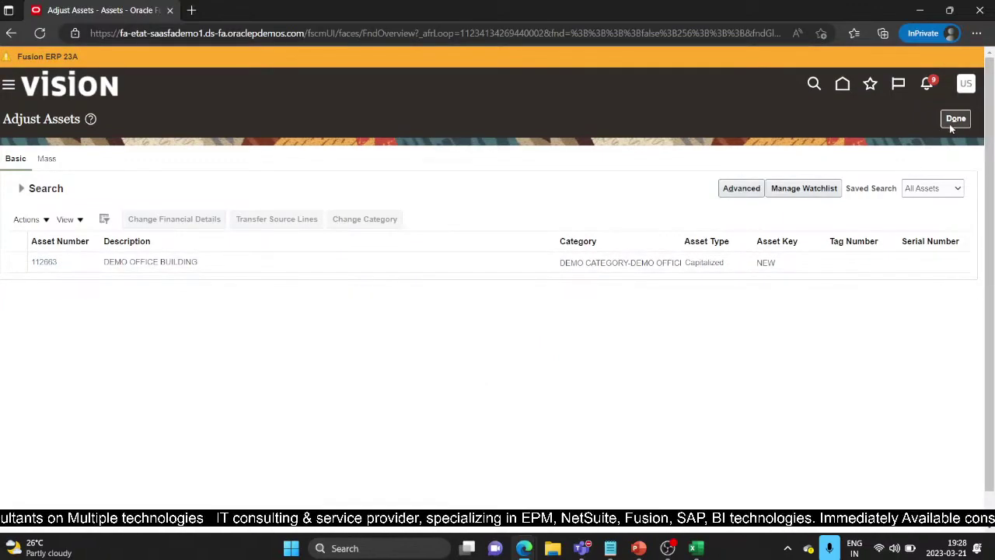
left_click(952, 122)
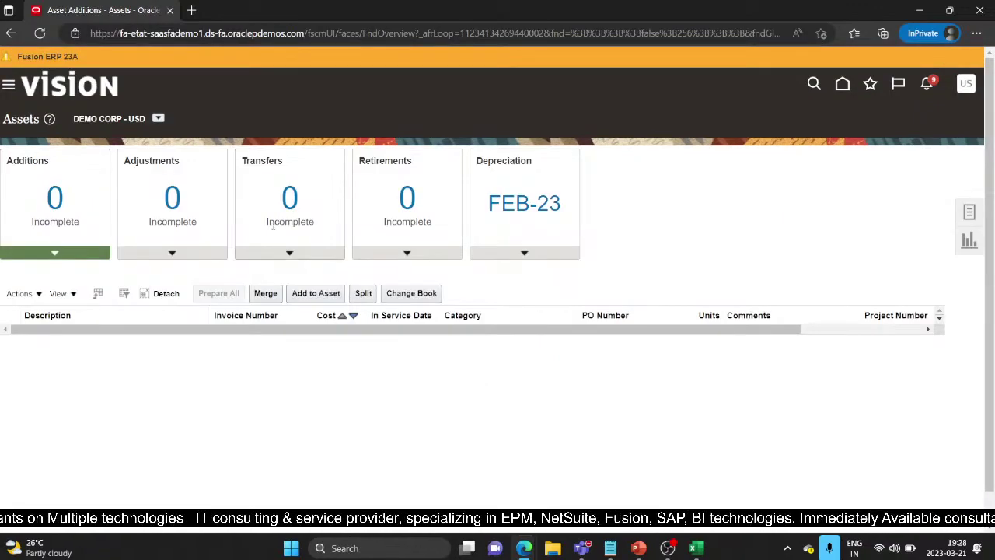
- Reload the Assets page and inquire on the recently added DEMO OFFICE BUILDING asset, examining its cost, recoverable cost and financial details
left_click(40, 33)
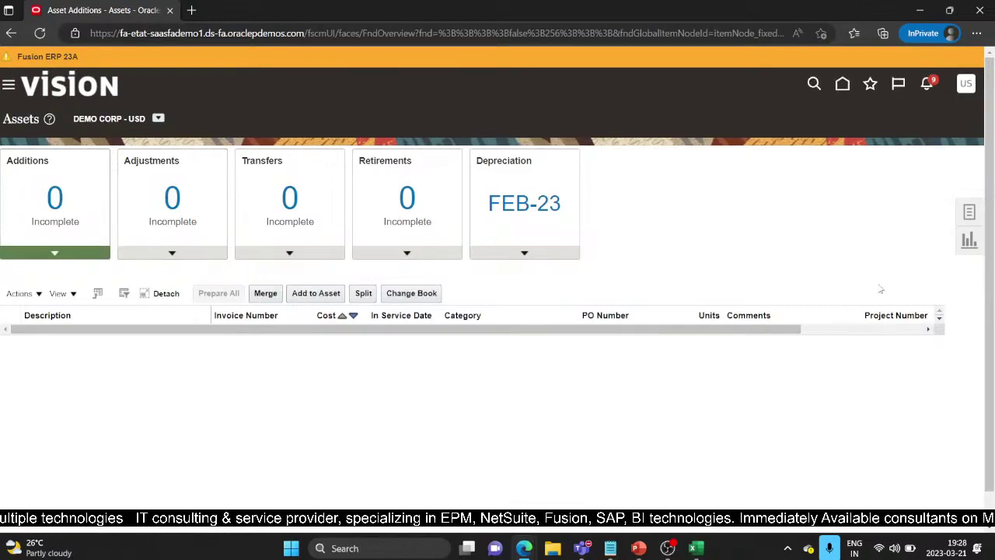
left_click(969, 214)
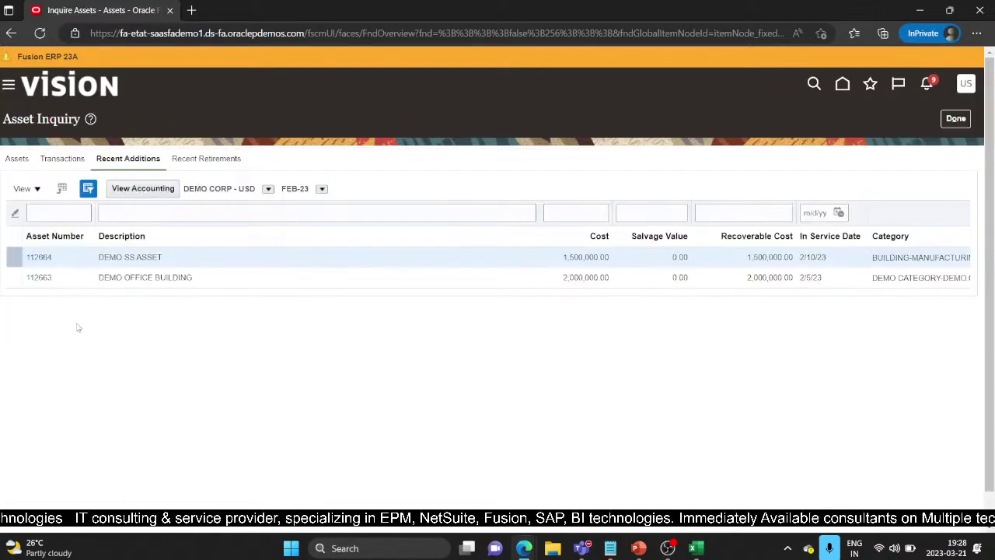
left_click(38, 280)
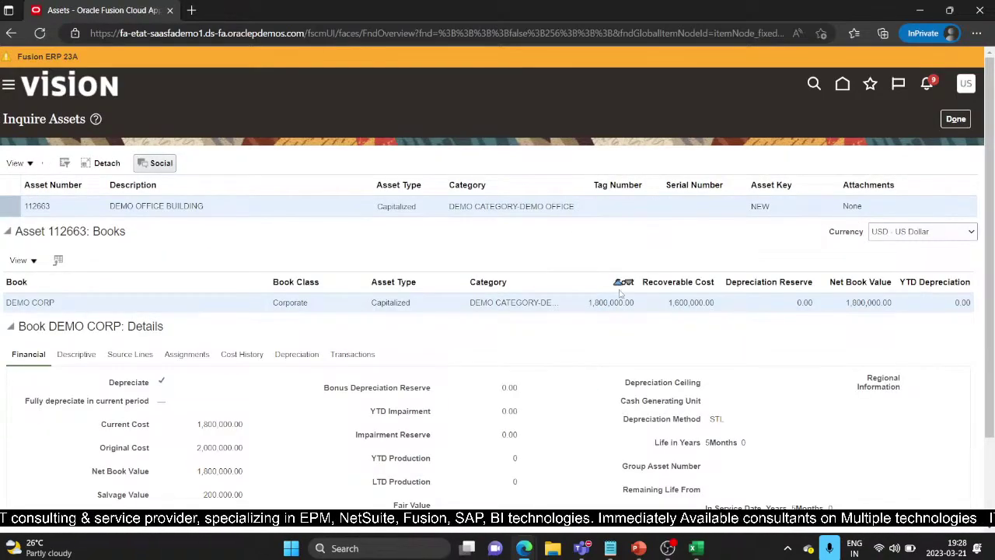
scroll(761, 331, "down", 1)
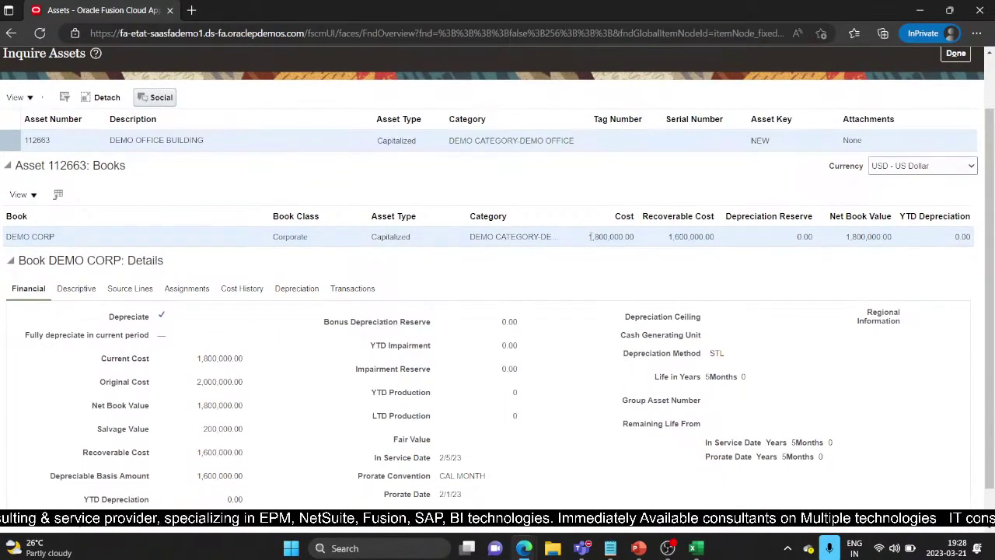
left_click_drag(589, 236, 715, 238)
left_click(685, 263)
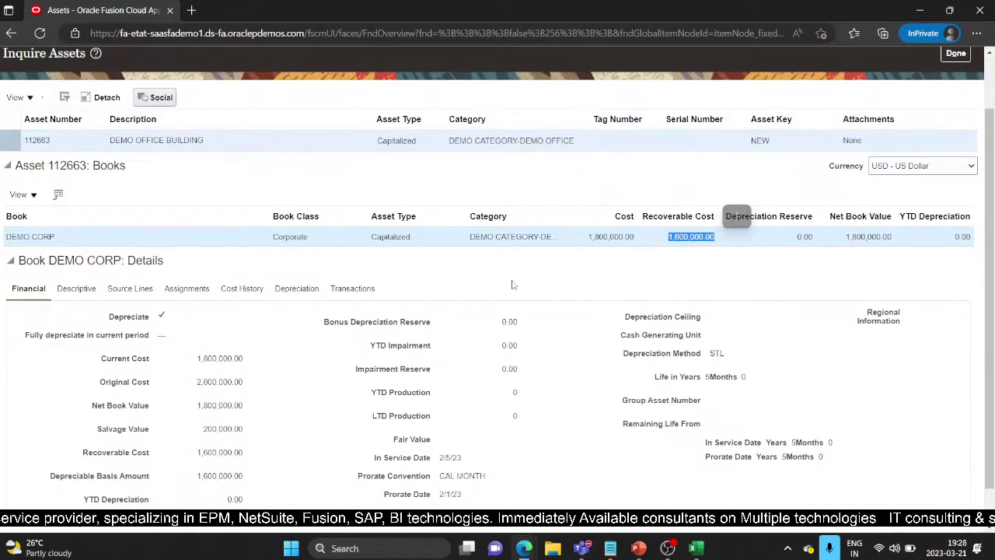
scroll(420, 353, "down", 1)
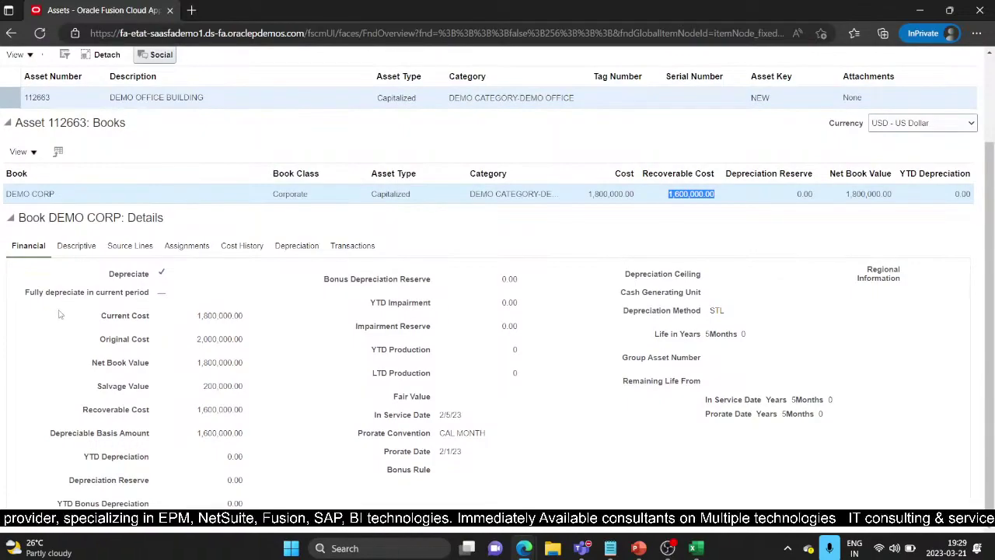
- Examine the cost history of the DEMO OFFICE BUILDING asset, comparing the transaction dates of its entries
left_click(251, 246)
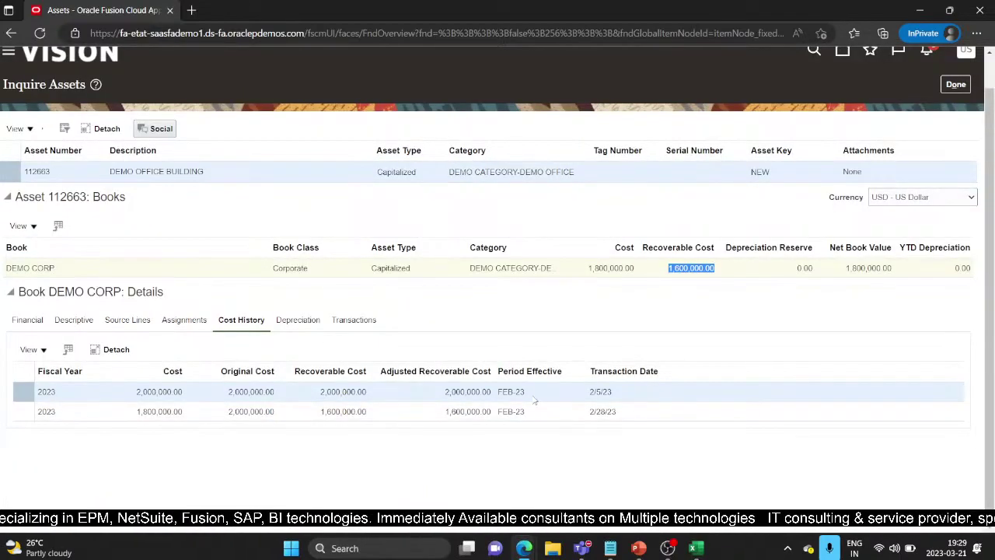
left_click_drag(589, 393, 613, 394)
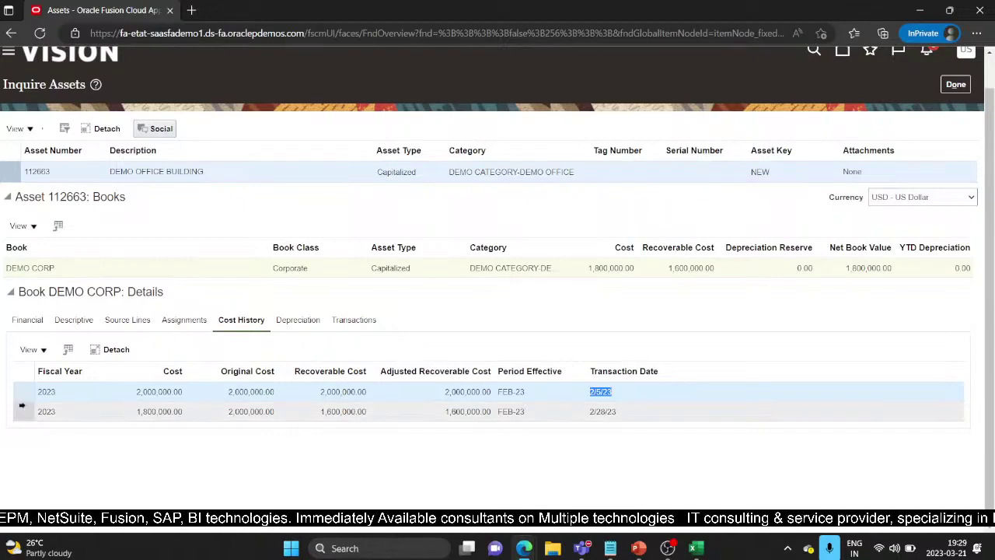
left_click(20, 411)
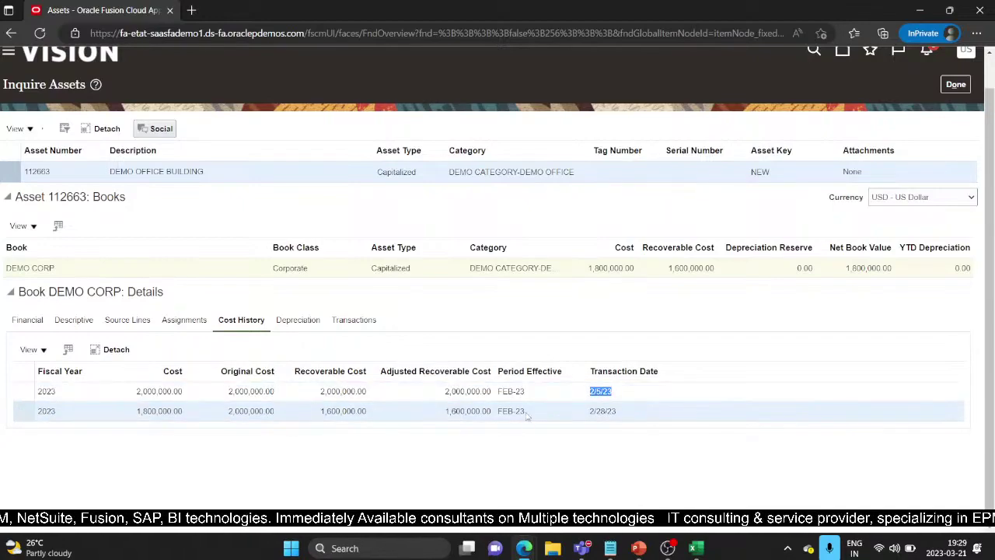
left_click_drag(590, 411, 633, 412)
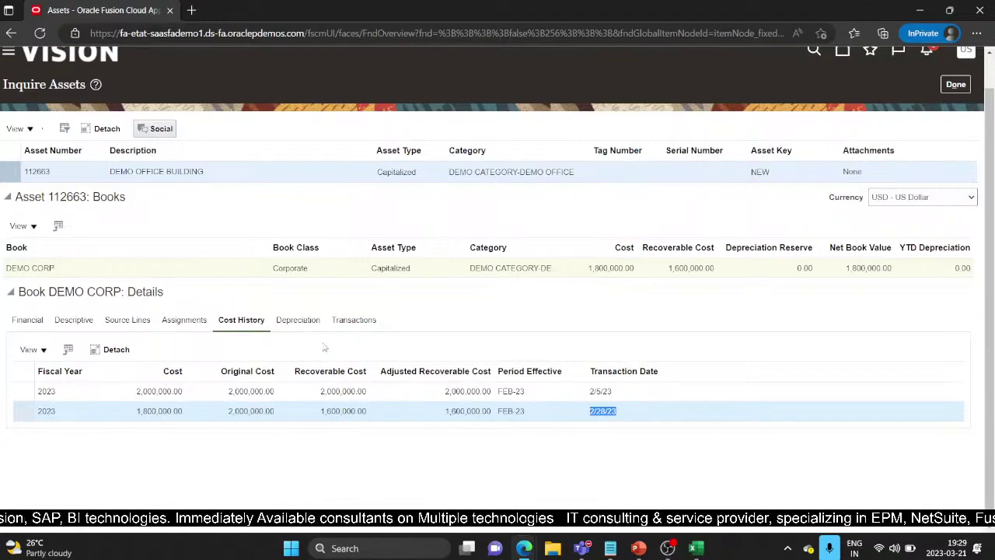
- Examine the asset's transactions, including the before and after values of the adjustment, and close the inquiry
left_click(369, 321)
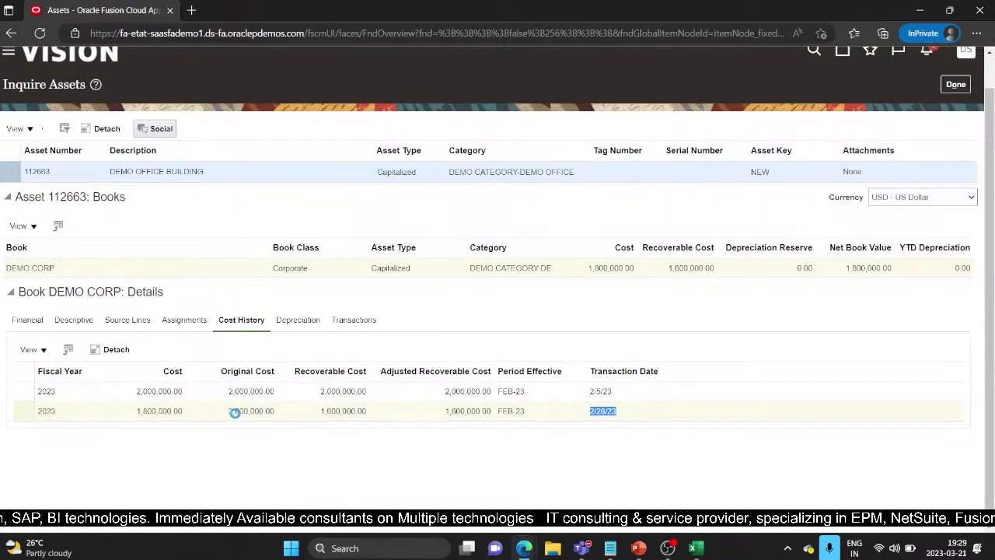
scroll(295, 434, "down", 1)
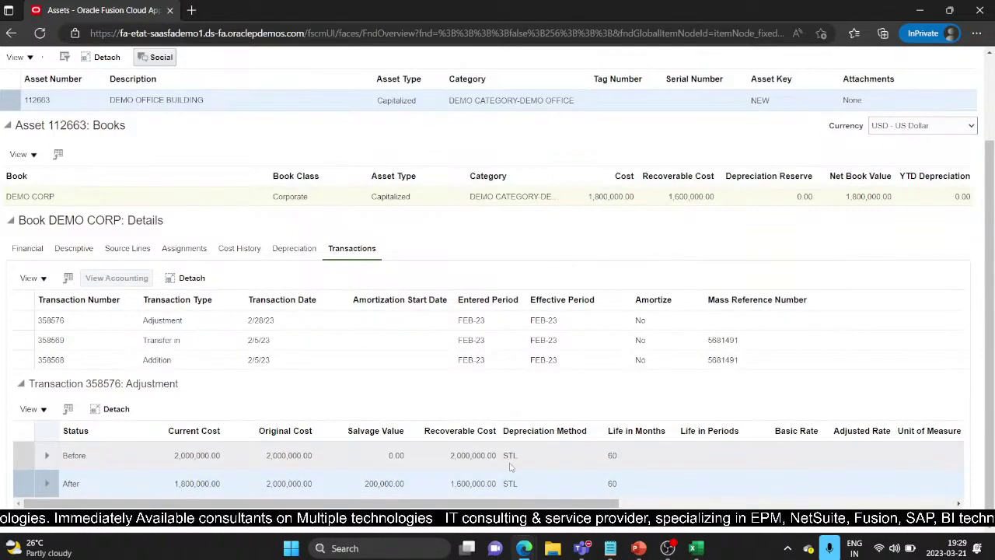
scroll(375, 397, "up", 2)
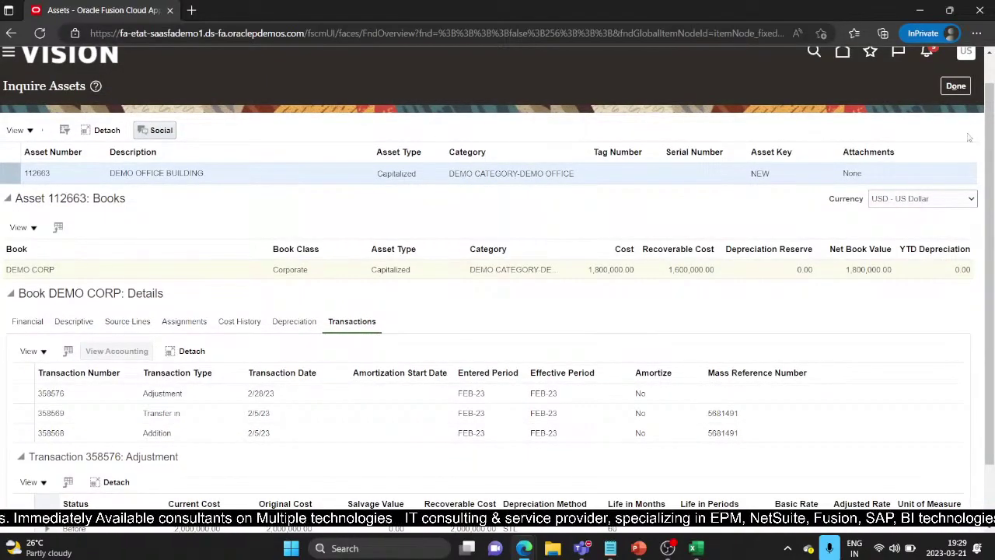
left_click(956, 85)
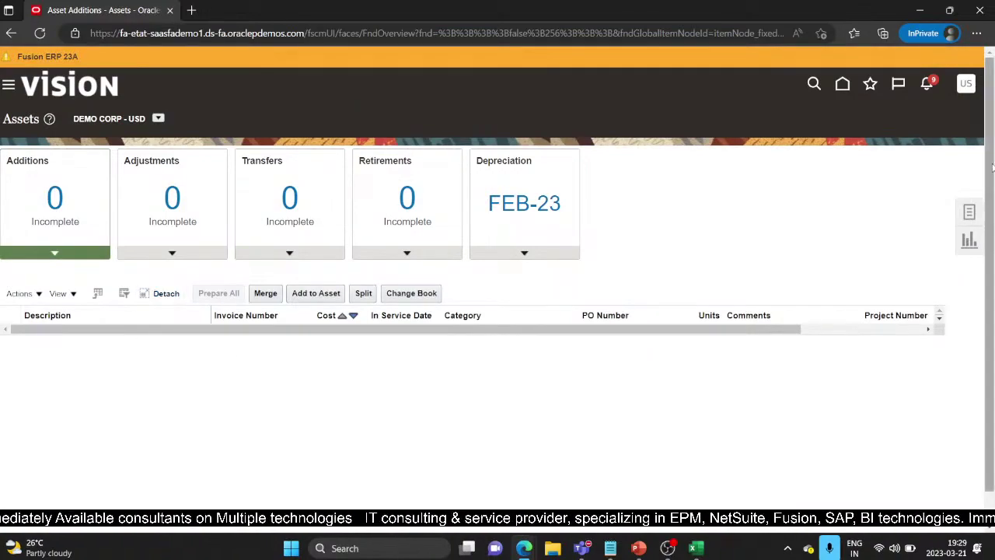
- Generate an Adjust Assets in Spreadsheet file for book DEMO CORP with transaction type Category change and transaction group DEMOTEST
left_click(969, 216)
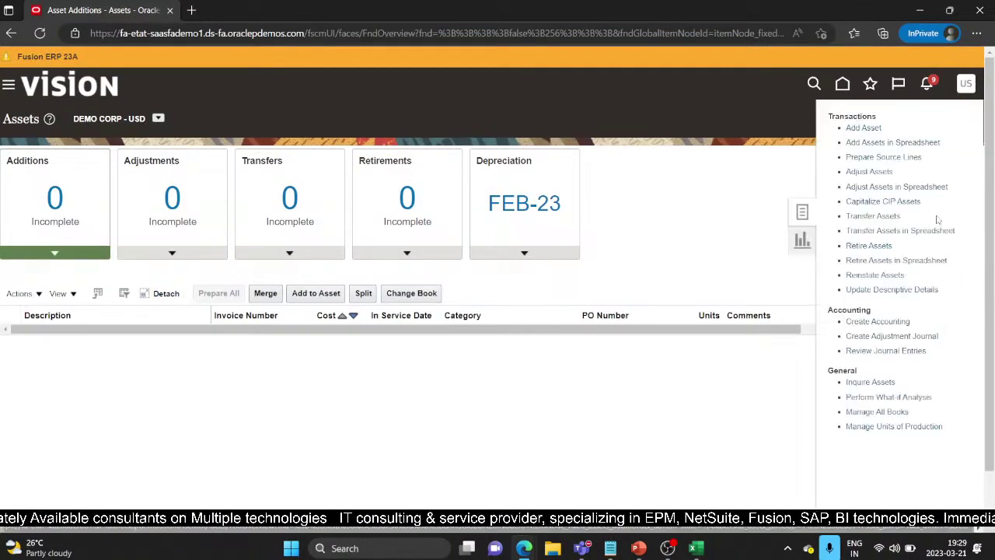
left_click(865, 187)
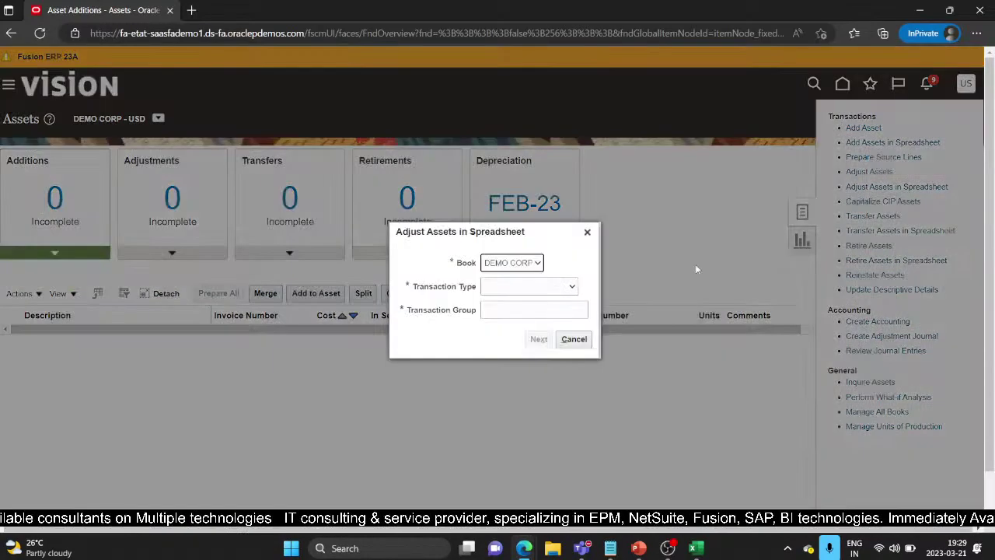
left_click(502, 287)
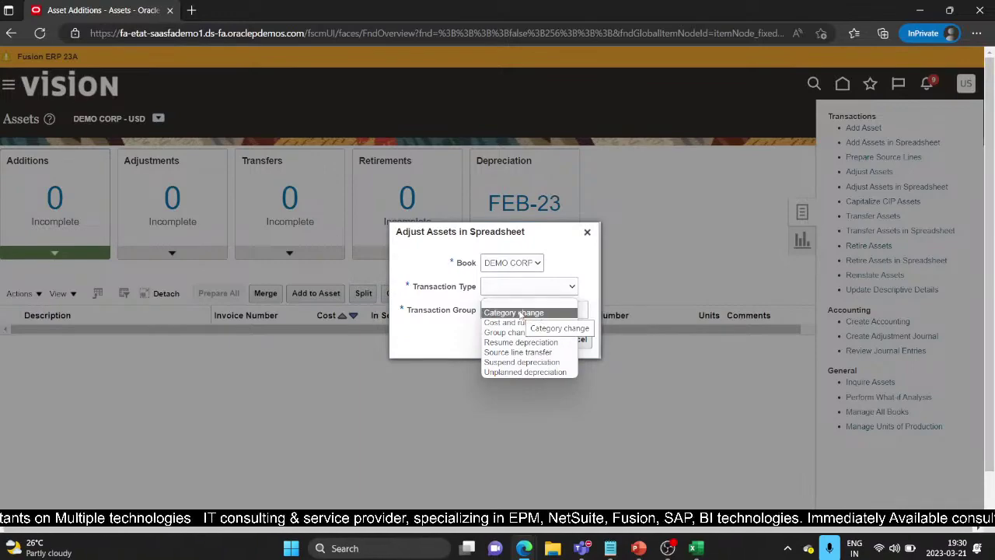
left_click(520, 313)
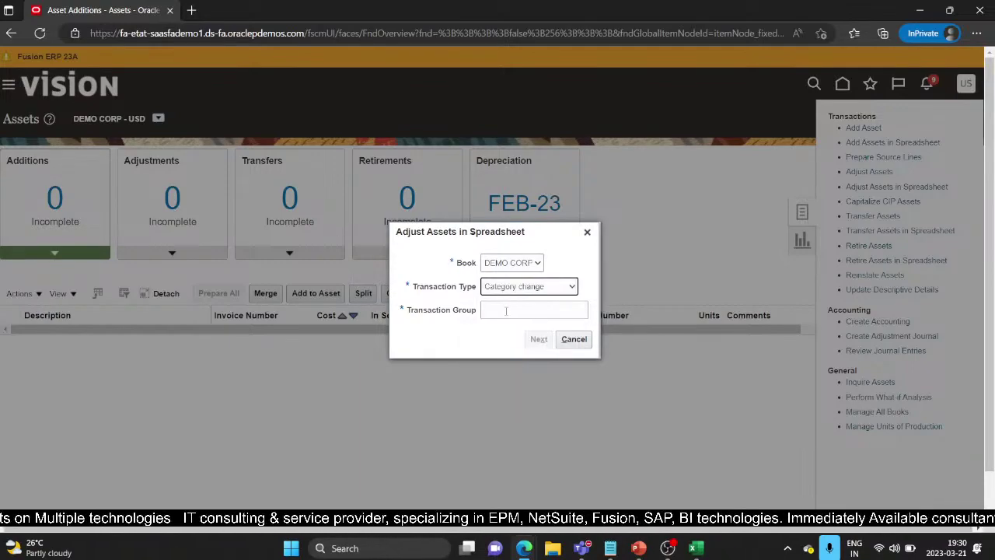
left_click(502, 310)
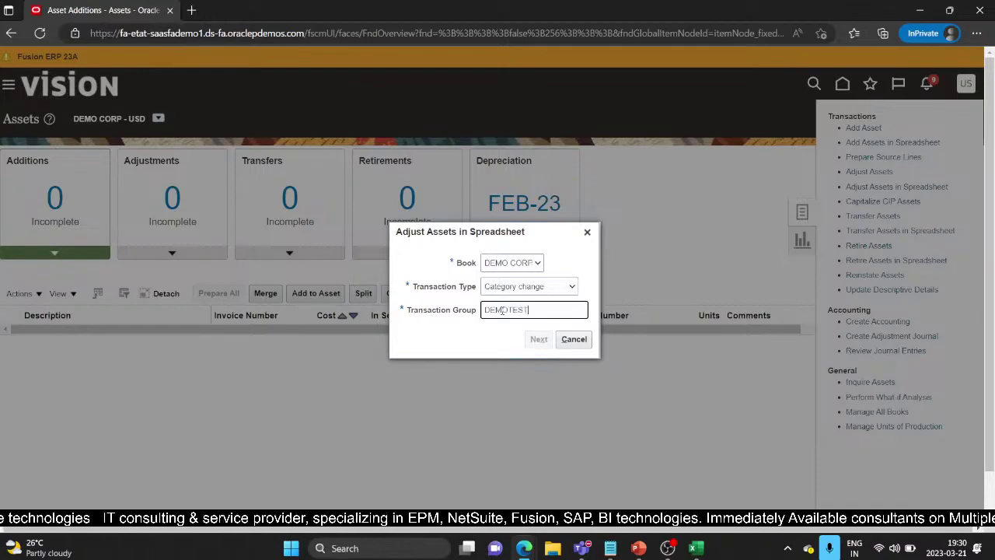
left_click(465, 327)
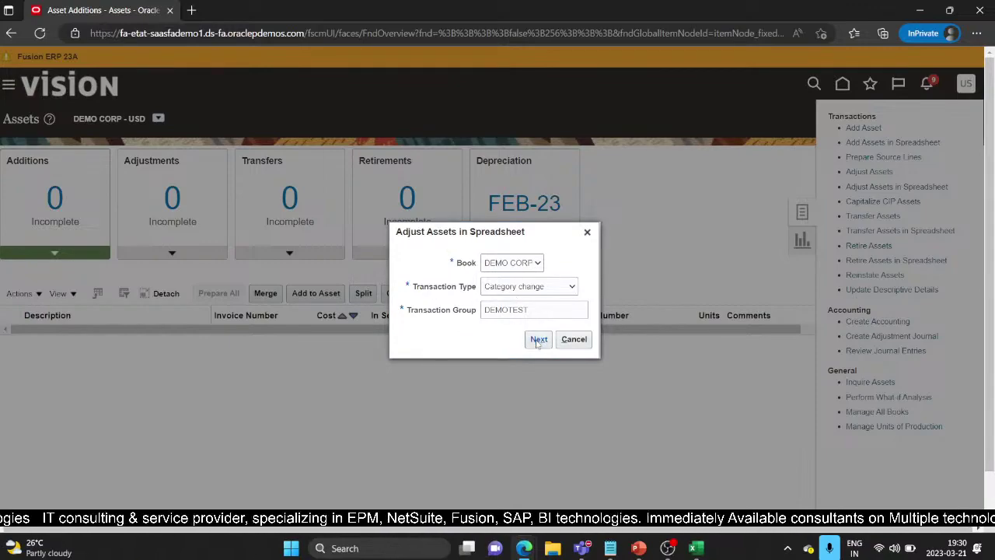
left_click(537, 339)
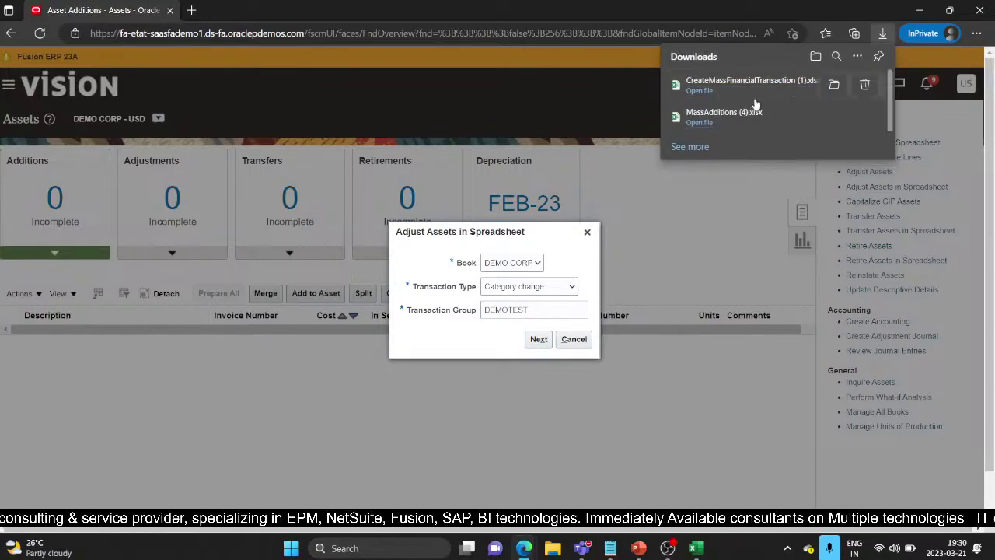
- Open the downloaded CreateMassFinancialTransaction (1) workbook in Excel, enable editing and connect it to the Oracle application
left_click(697, 90)
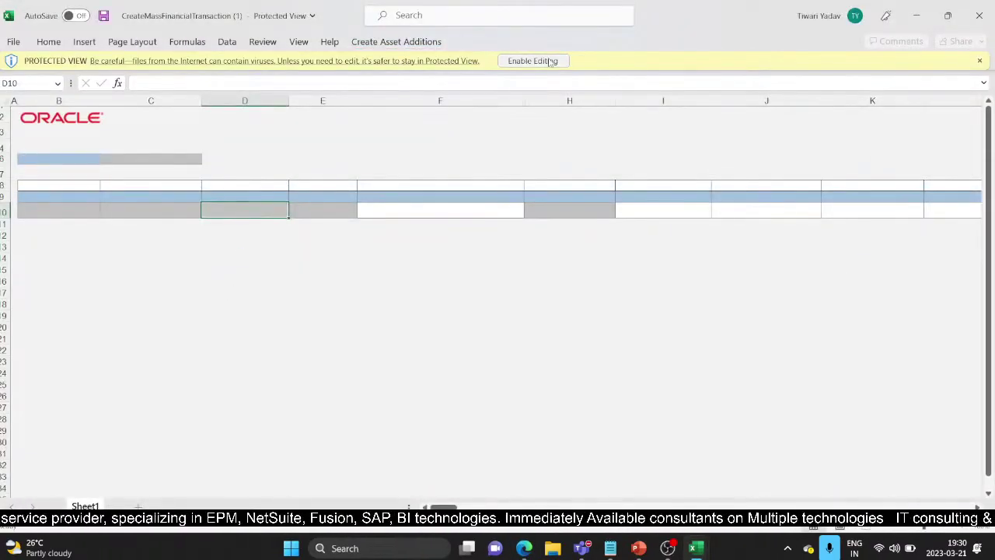
left_click(548, 62)
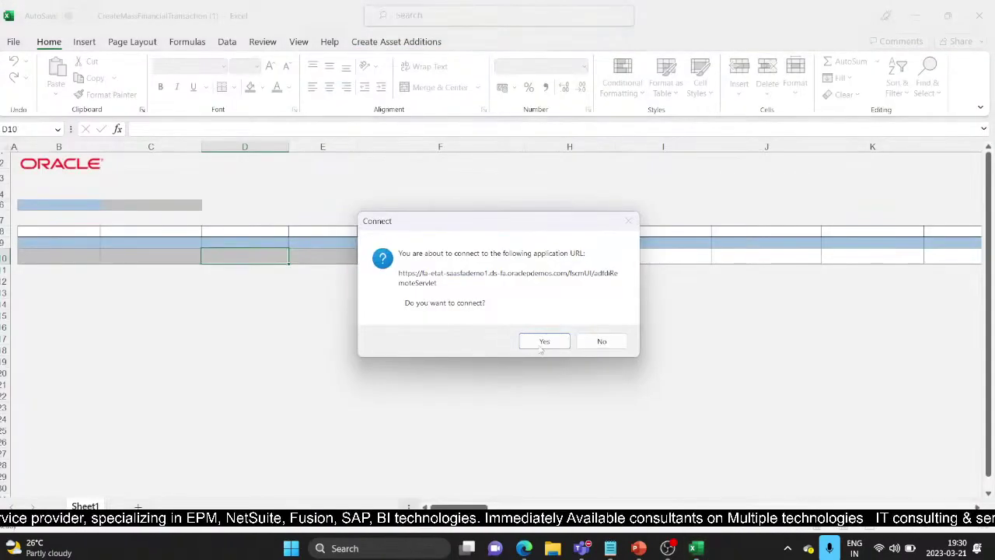
left_click(544, 343)
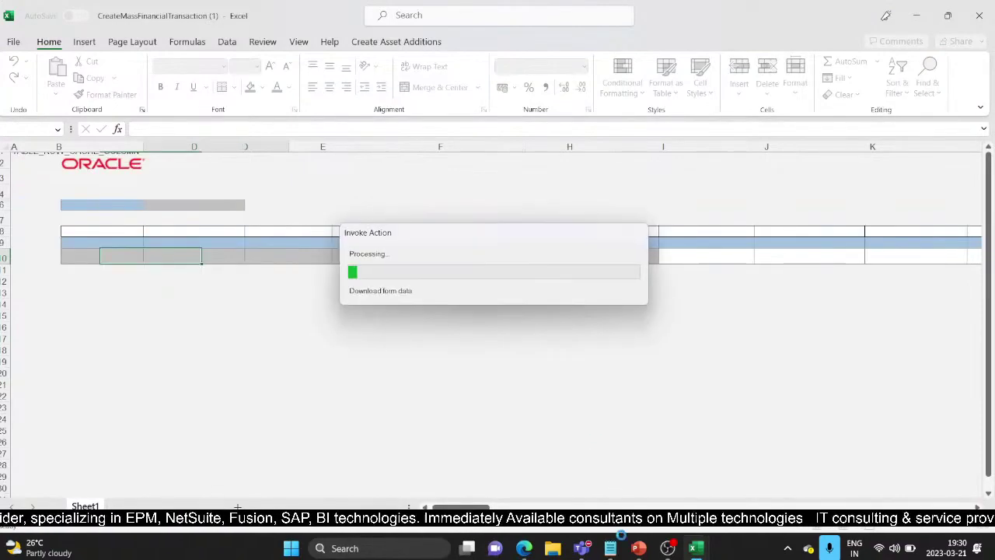
left_click(611, 547)
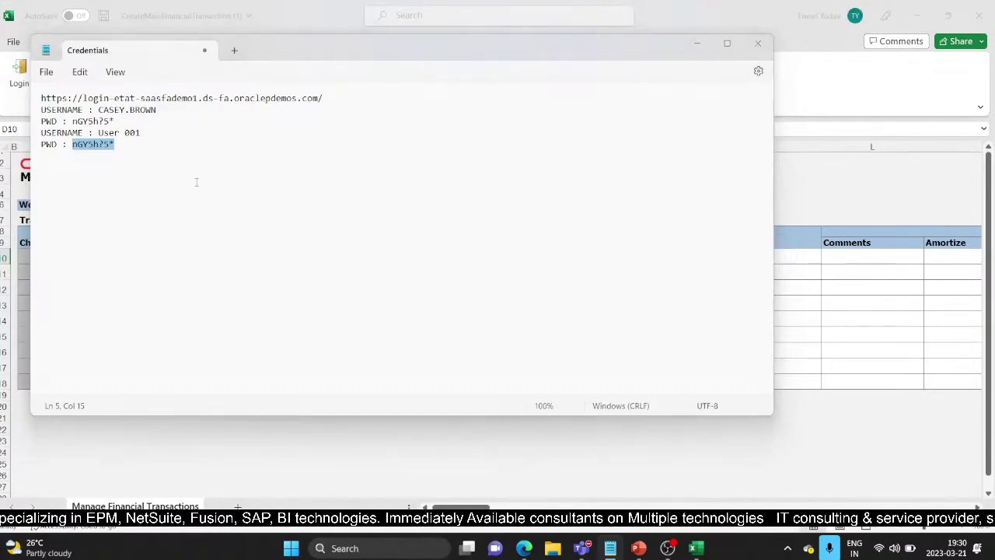
key("alt+Tab")
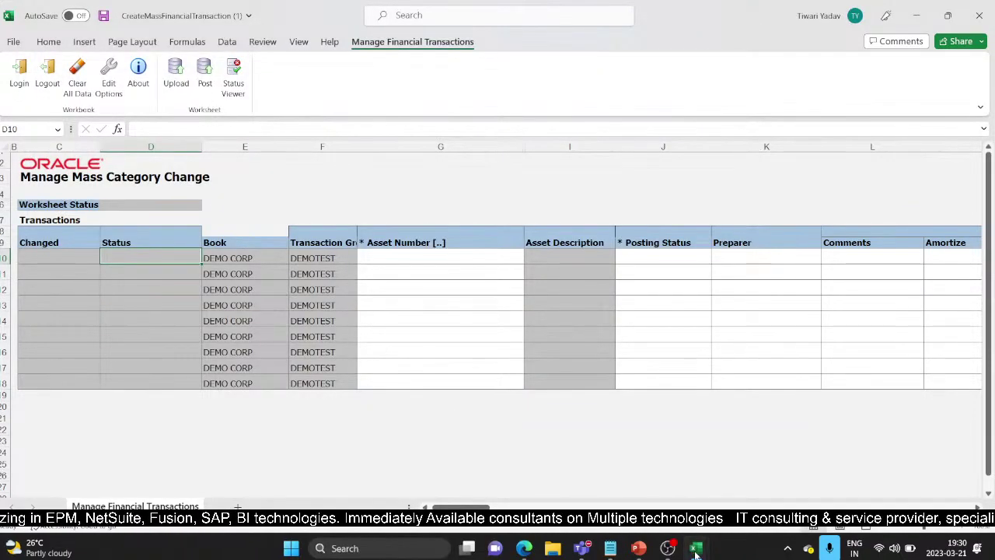
mouse_move(694, 548)
left_click(653, 457)
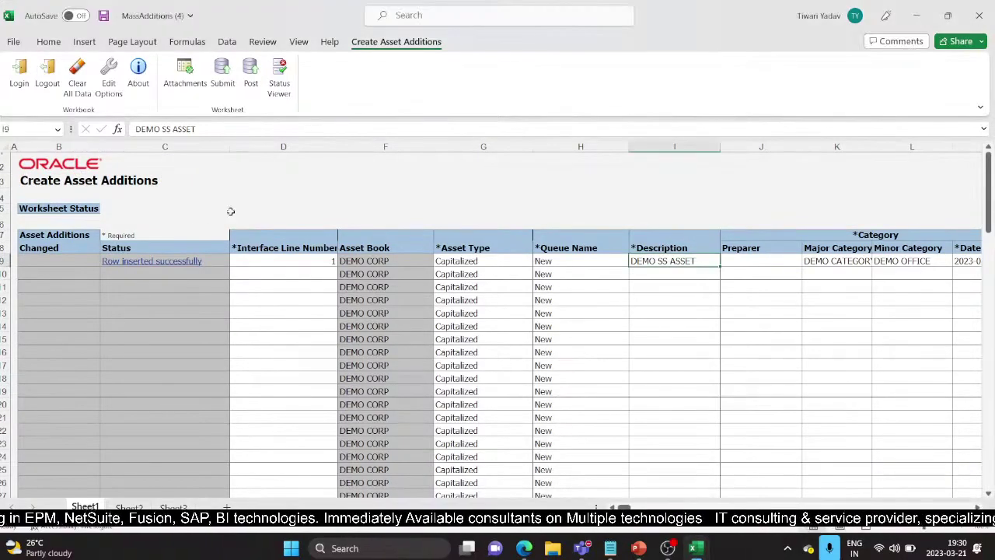
mouse_move(722, 548)
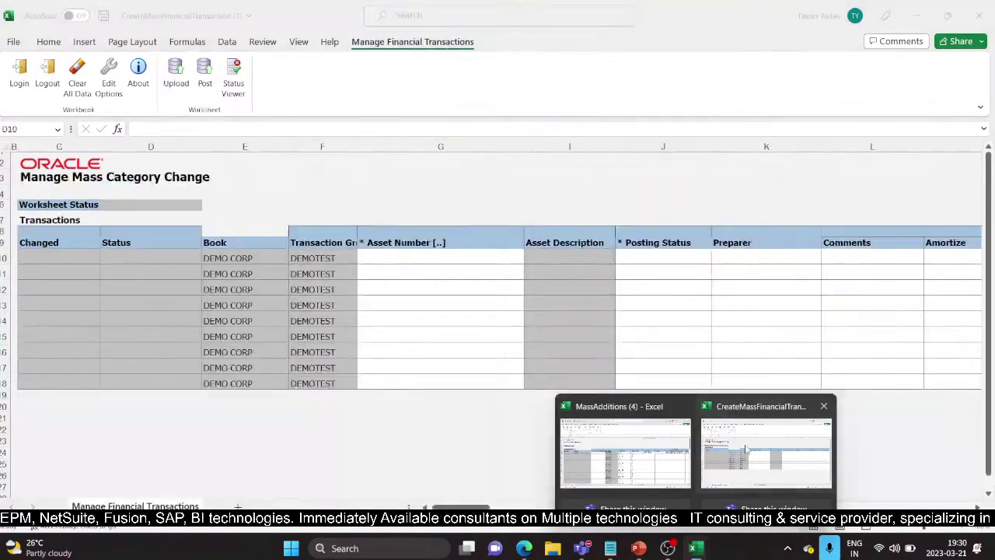
left_click(766, 454)
- Search for asset number 112664 and select it as the asset in the first row of the category change sheet
left_click(229, 259)
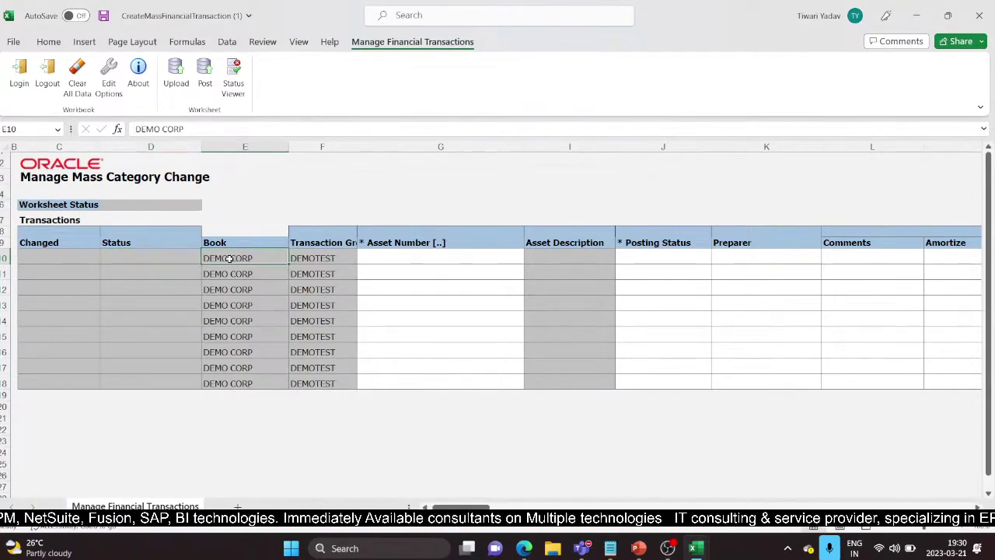
left_click(312, 258)
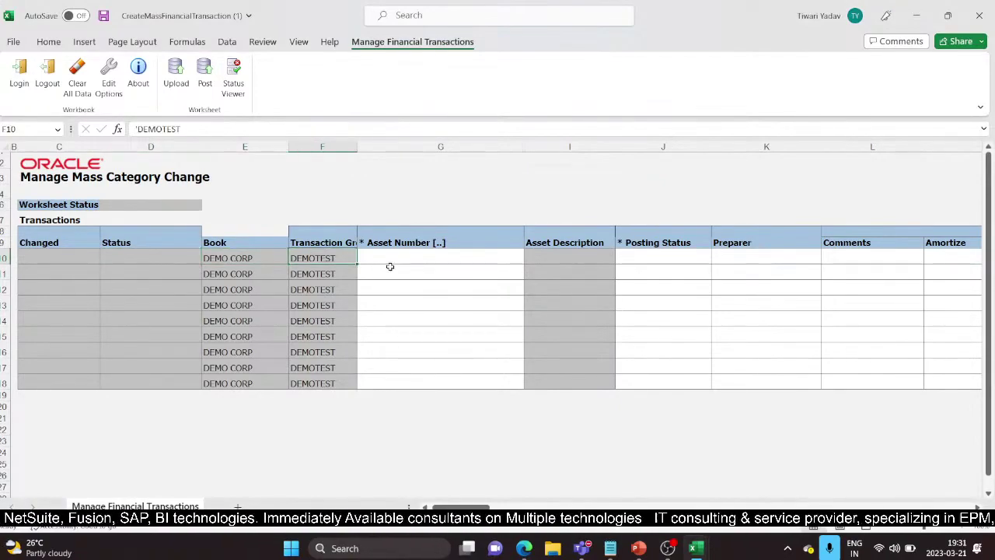
left_click(380, 257)
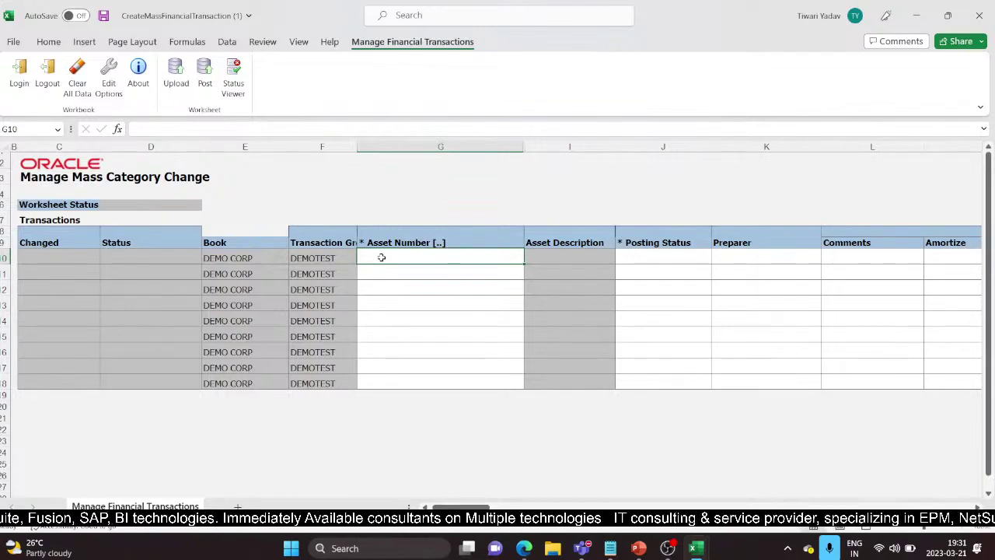
double_click(381, 257)
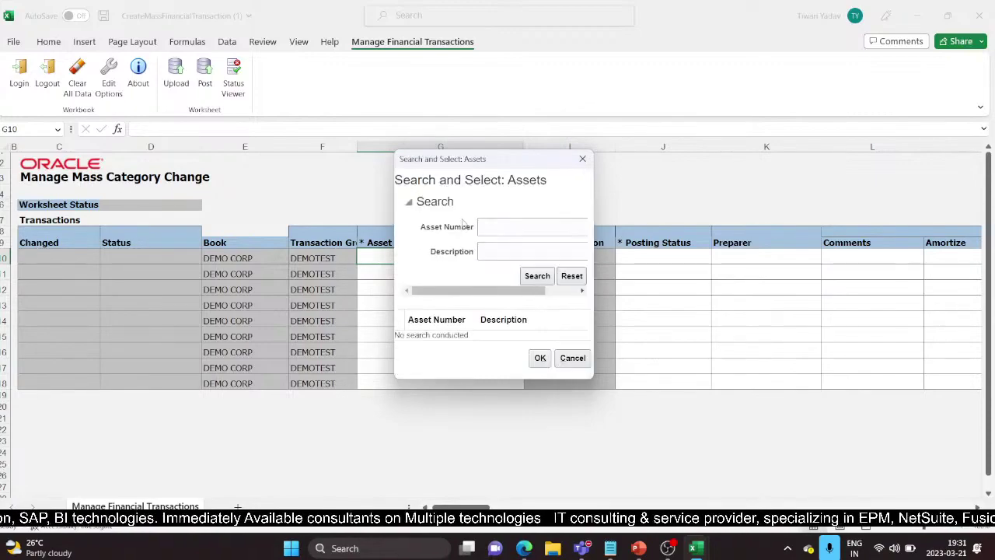
left_click(494, 227)
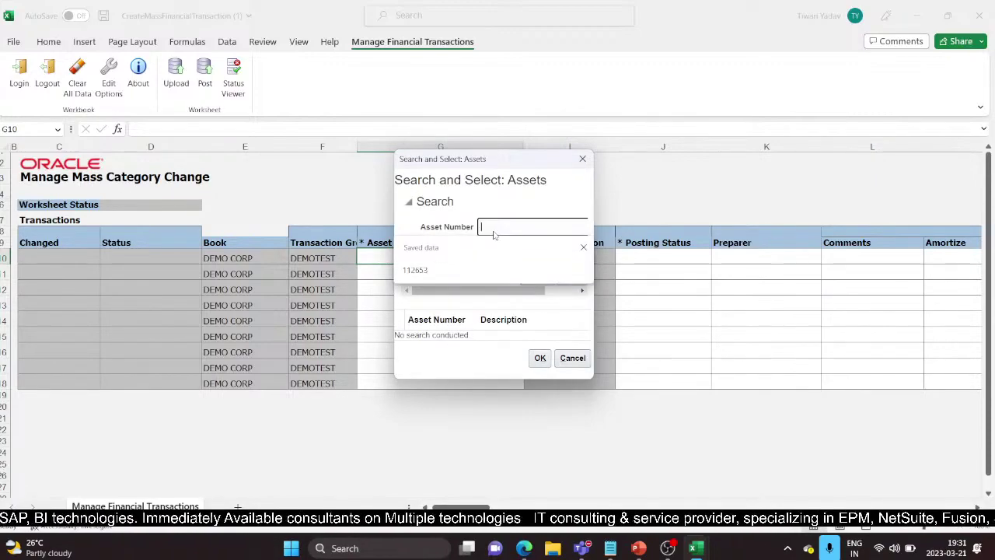
type("112")
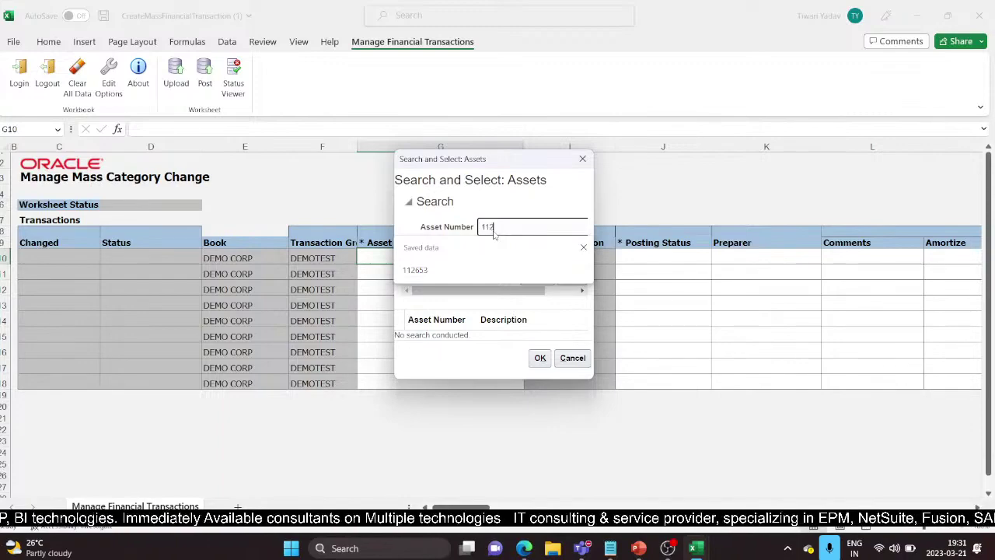
type("664")
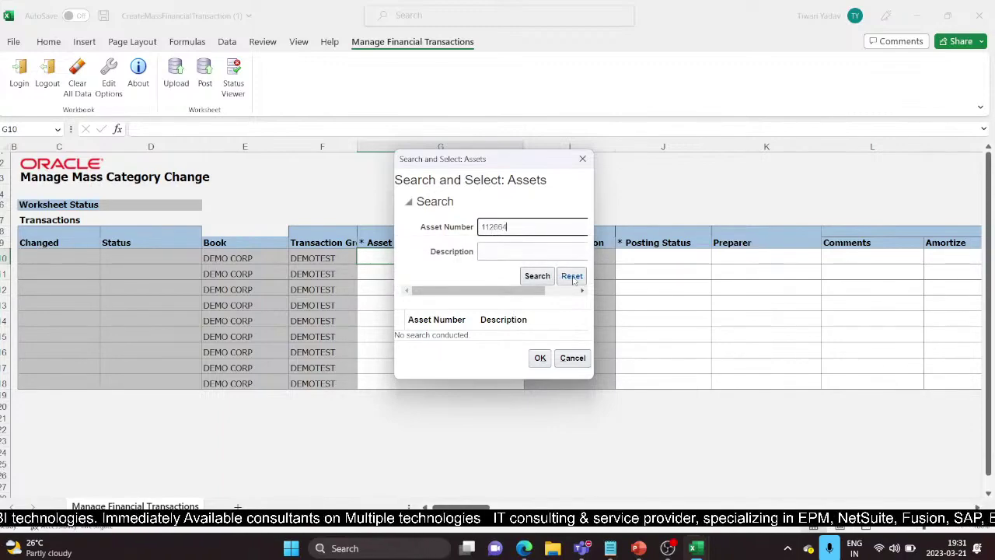
left_click(542, 276)
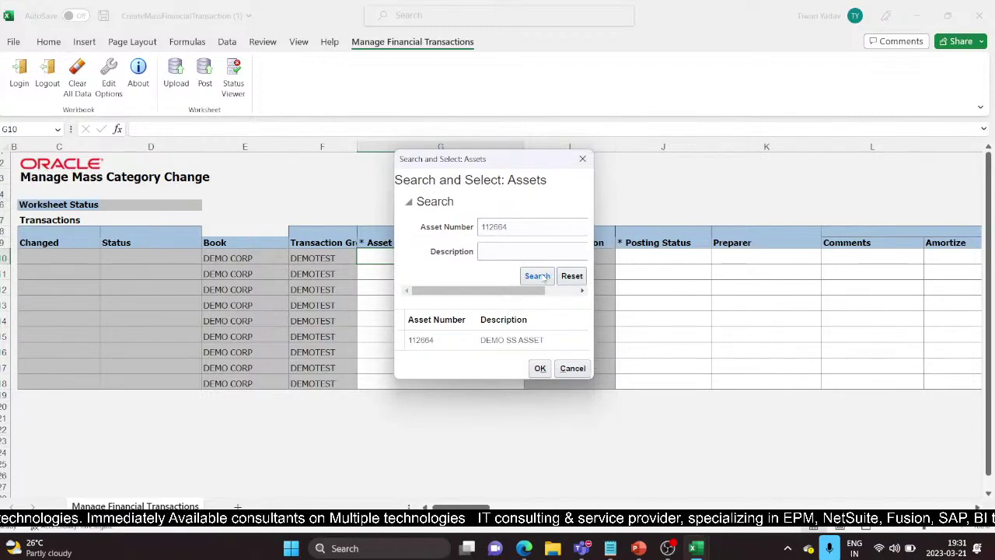
left_click(491, 340)
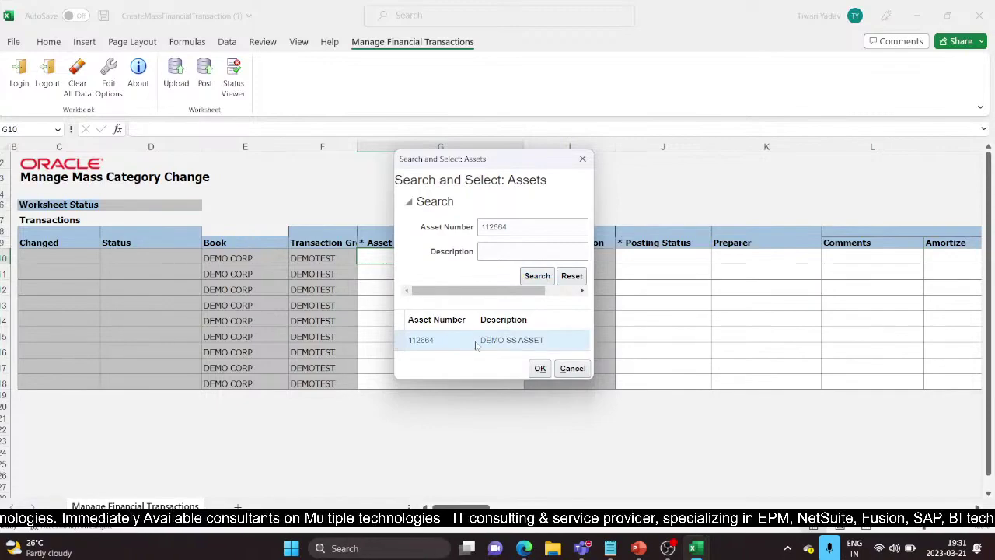
left_click(540, 369)
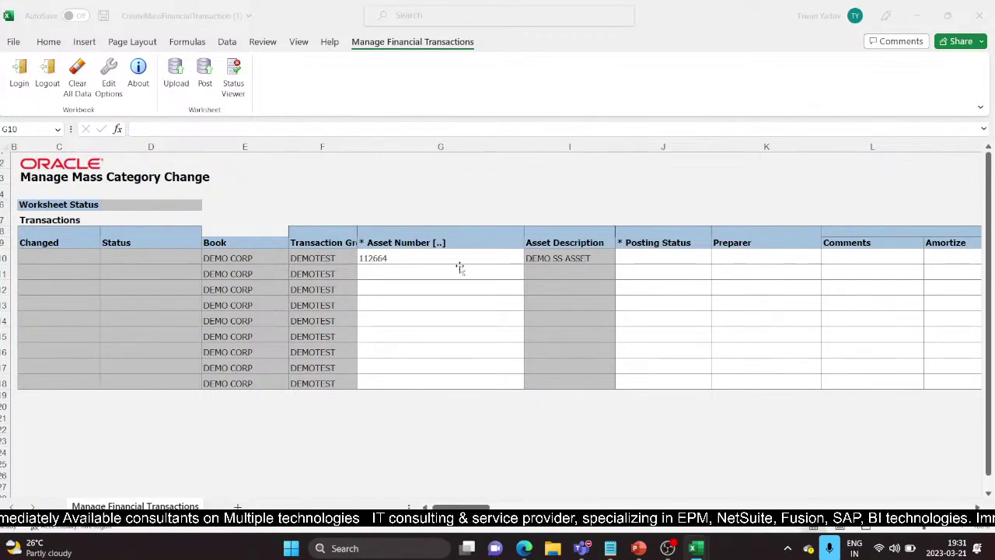
- Set the posting status of the first transaction row to New
left_click(633, 257)
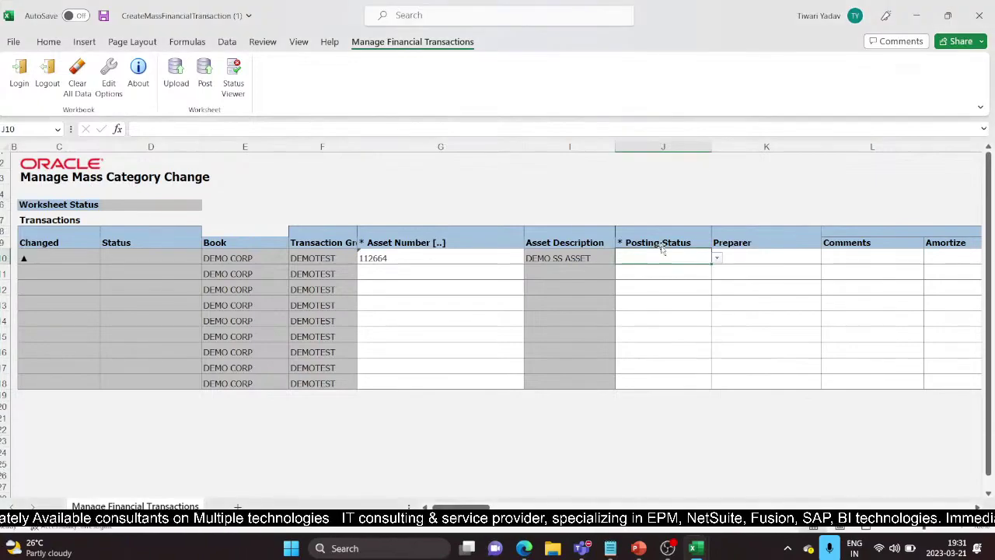
left_click(716, 258)
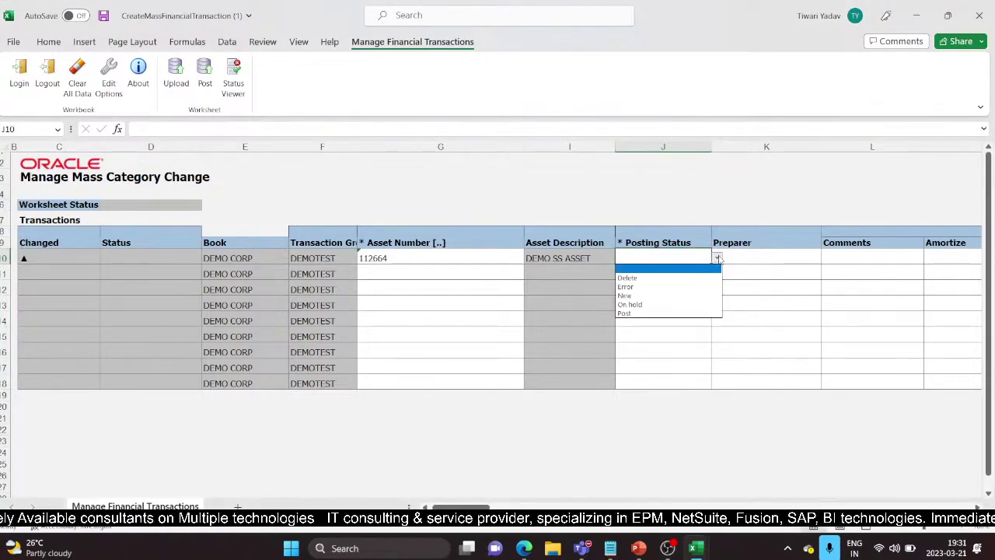
left_click(636, 296)
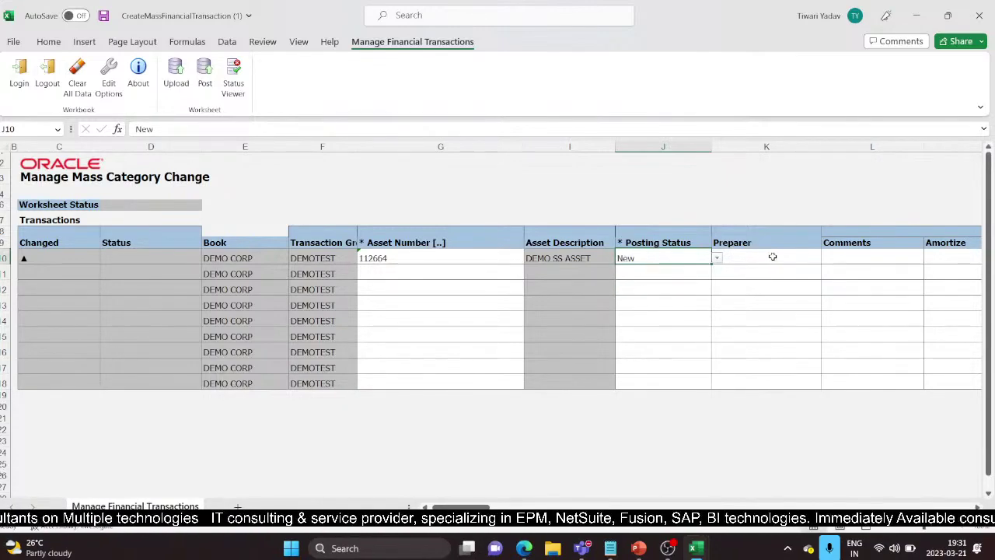
- Open the category selection for the first row's new financial details and choose the major category DEMO CATEGORY
key("Tab")
key("Tab")
key("Tab")
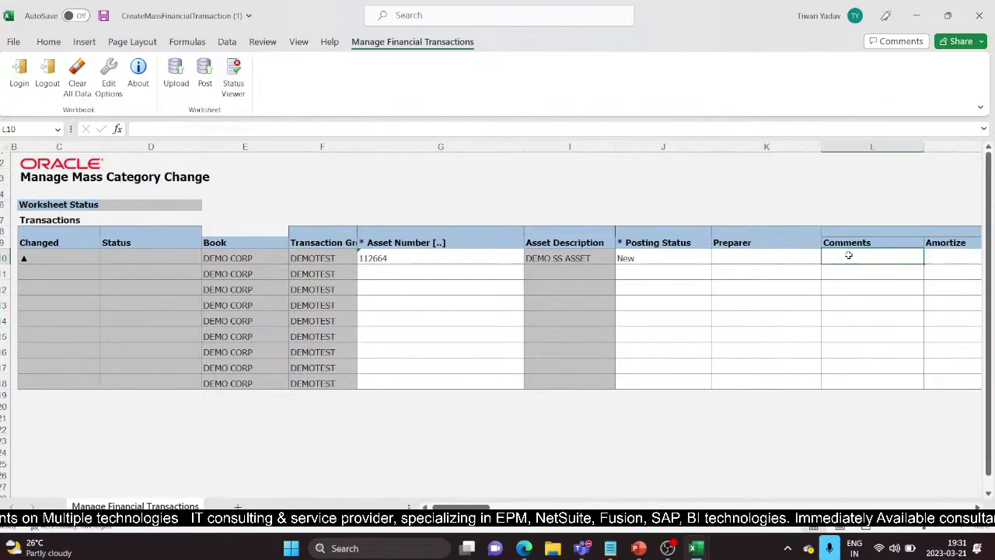
key("Tab")
key("Tab")
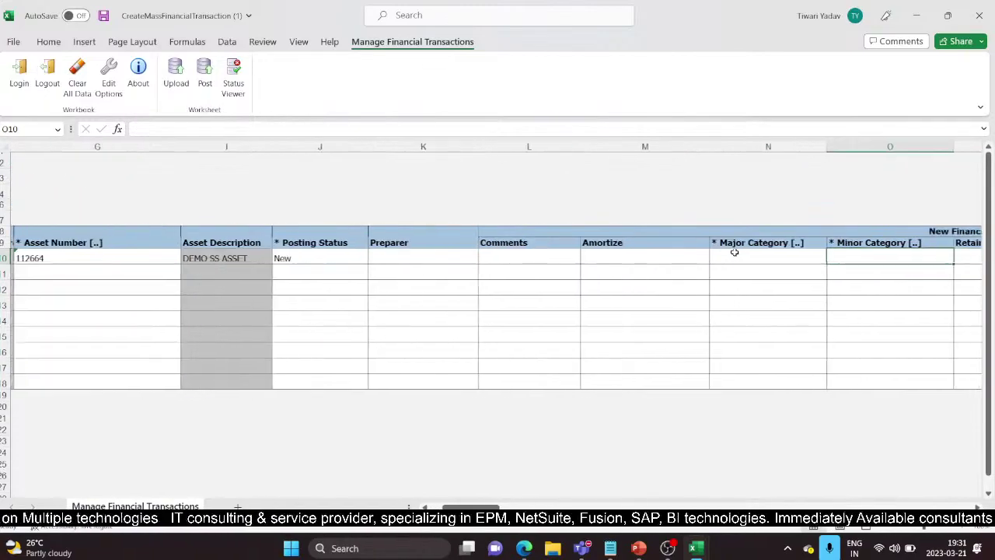
left_click(784, 258)
left_click(946, 253)
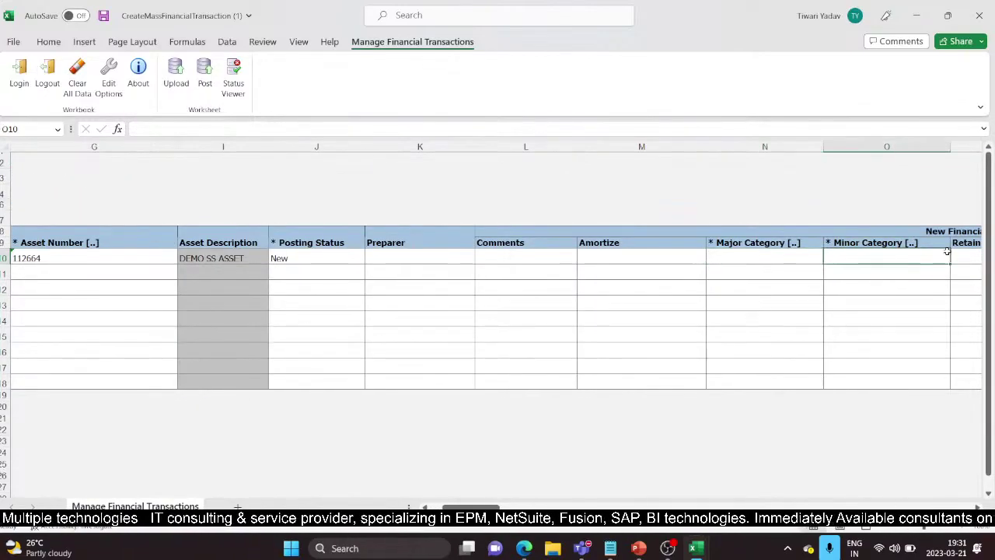
left_click(952, 253)
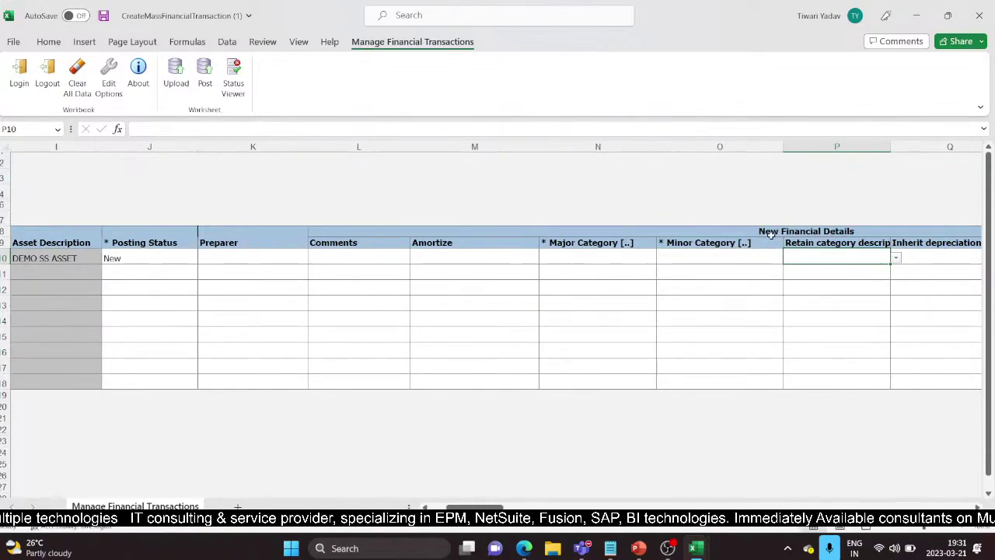
left_click(581, 257)
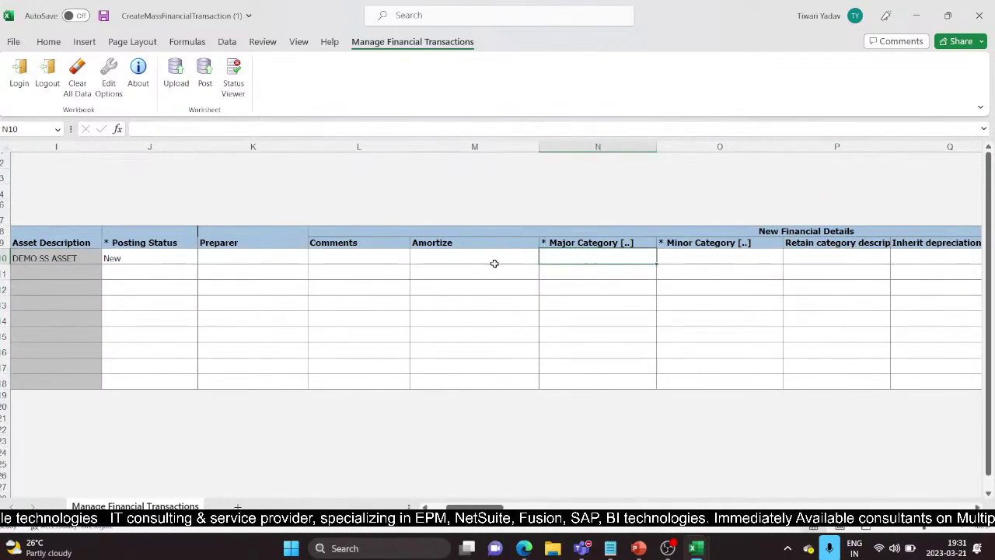
double_click(606, 254)
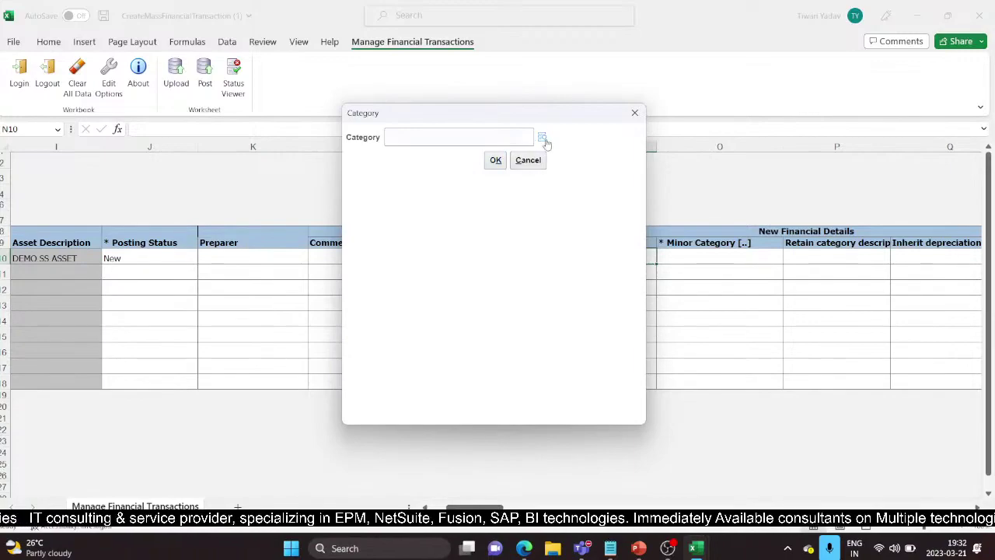
left_click(542, 139)
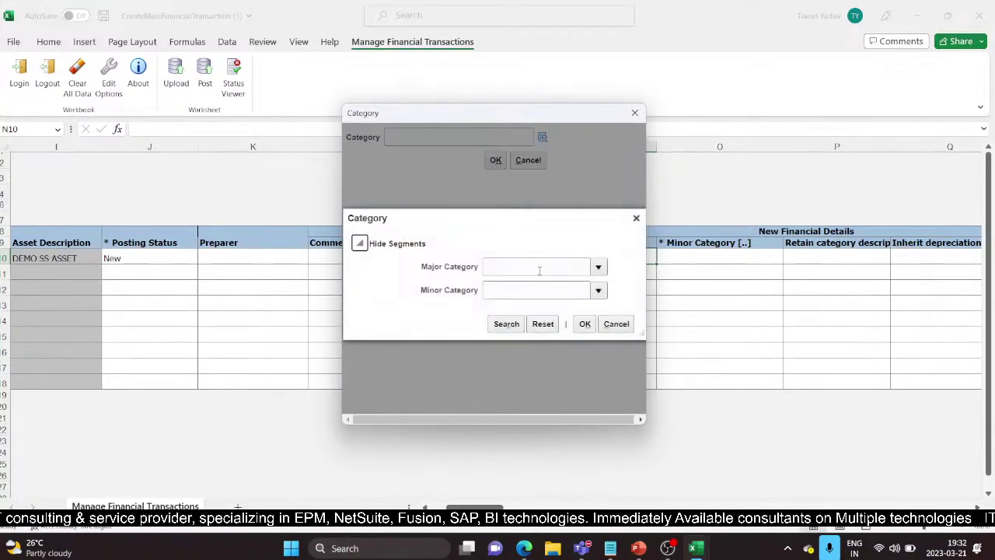
left_click(538, 269)
type("DEMO")
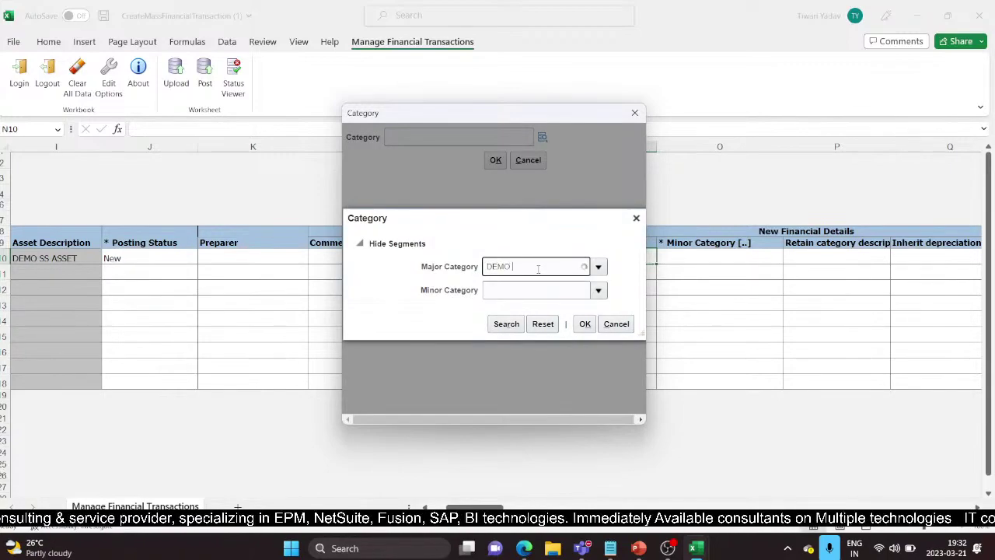
left_click(525, 286)
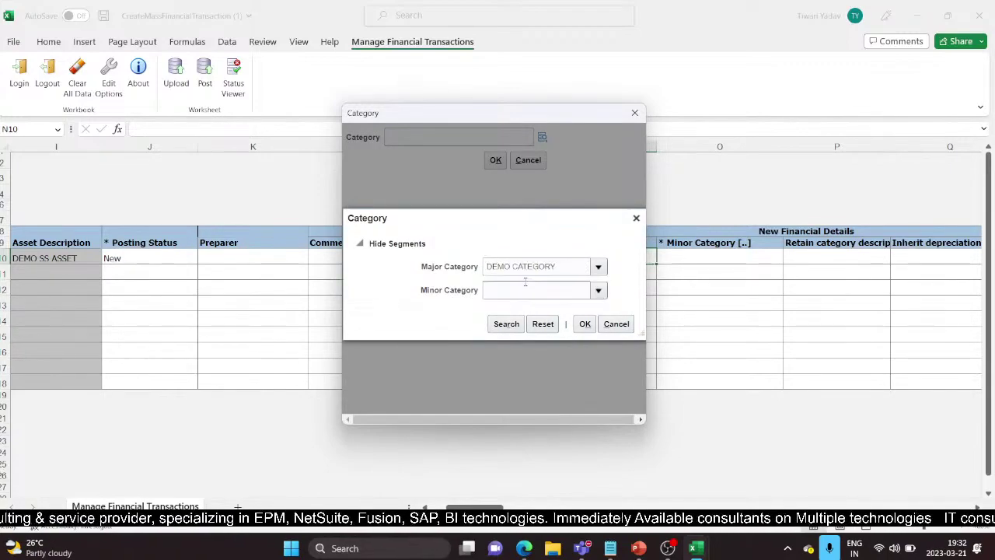
- Choose the minor category DEMO OFFICE and apply the category combination to the first row
left_click(551, 299)
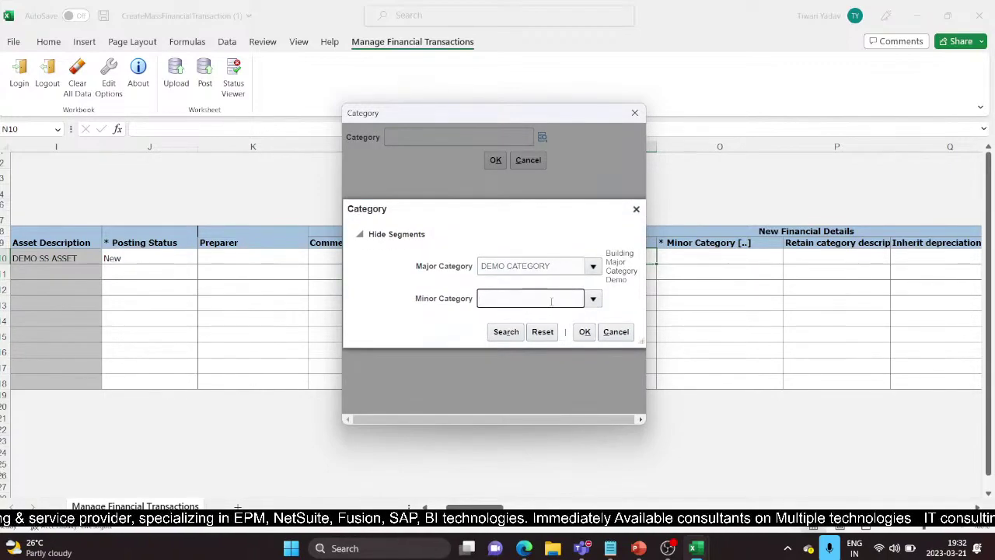
type("OFFIC")
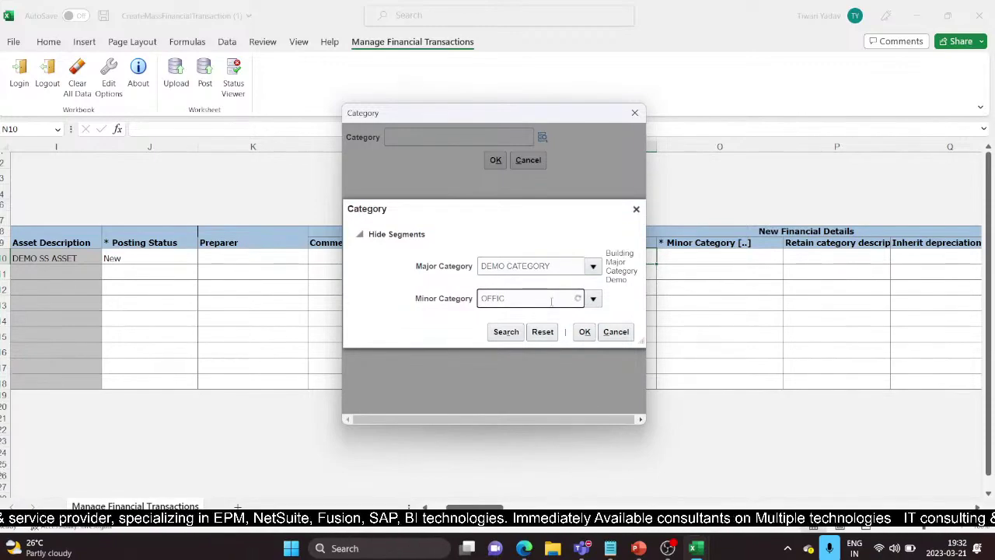
left_click(481, 298)
type("DEMO")
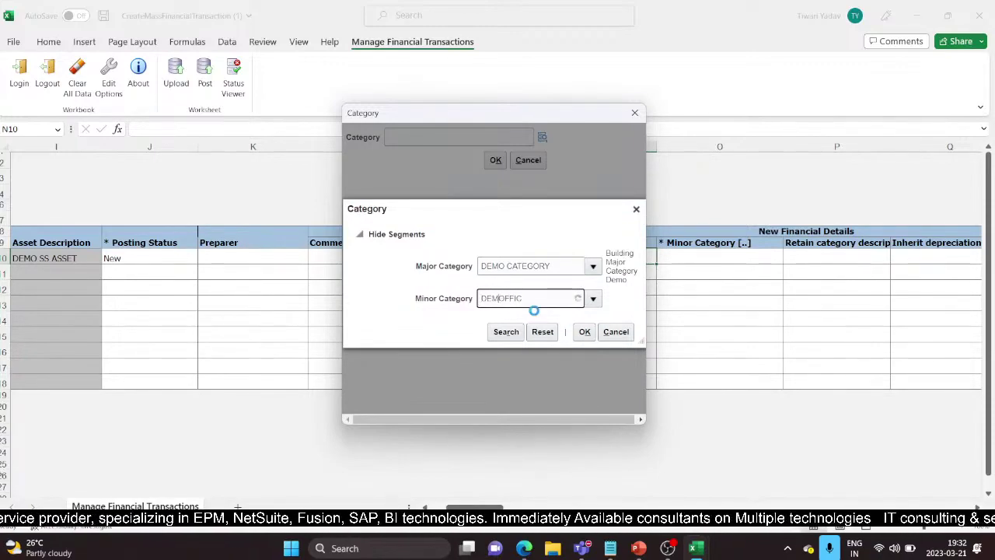
left_click(536, 320)
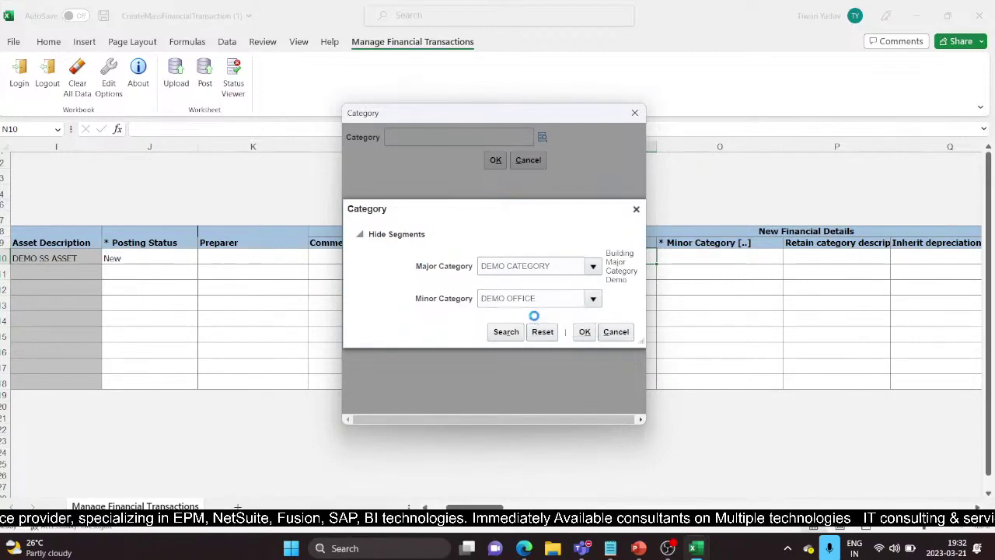
left_click(585, 340)
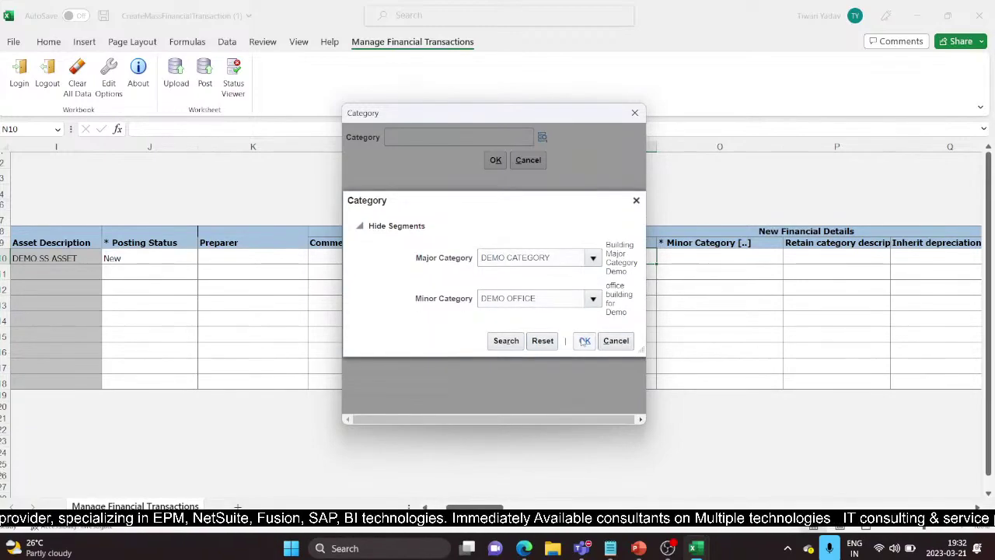
left_click(495, 160)
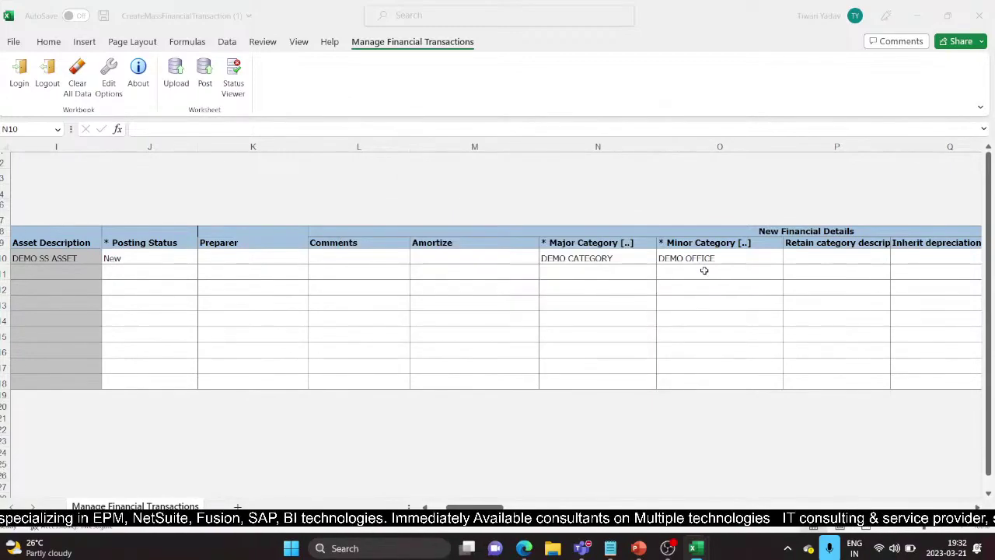
- Review the first row's remaining columns, including the asset's cost, depreciation, existing category, depreciation method and life
left_click(823, 258)
key("Right")
key("Right")
key("Right")
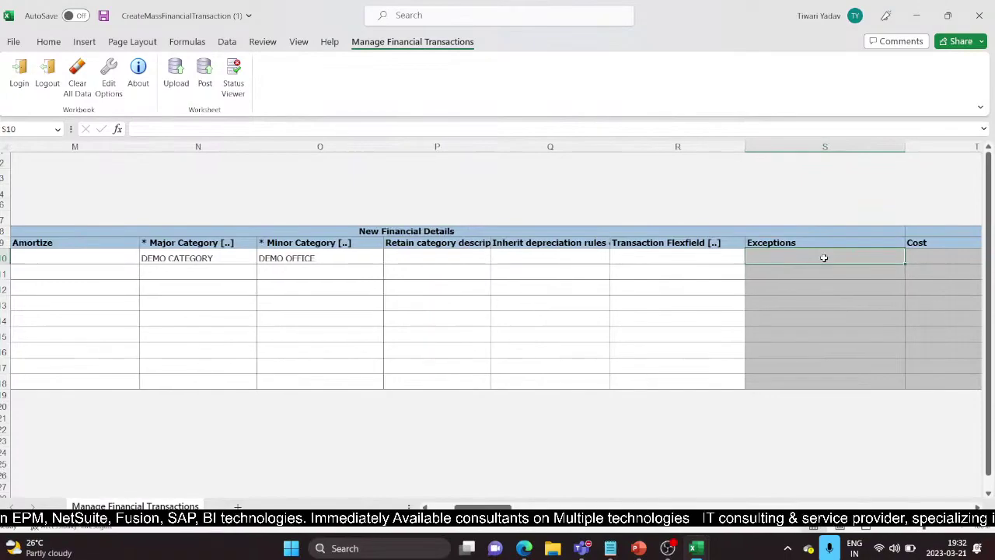
key("Right")
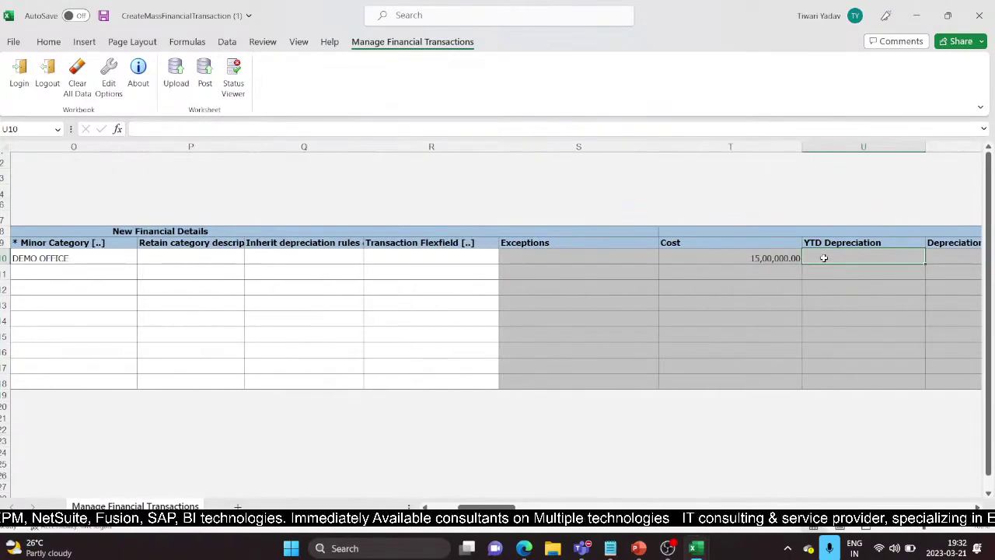
key("Left")
key("Left")
key("Left")
key("Left")
key("Left")
key("Left")
key("Right")
key("Right")
key("Right")
key("Right")
key("Right")
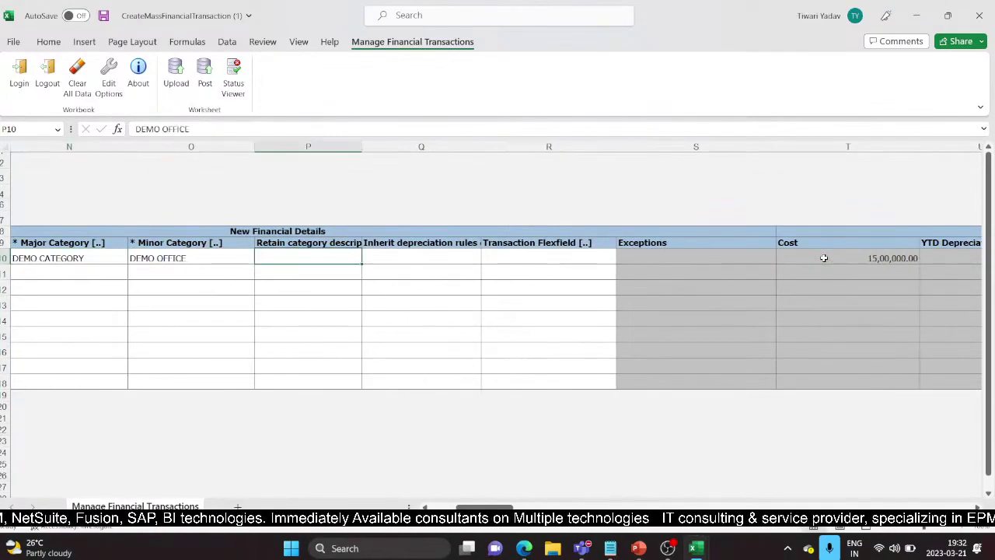
key("Right")
key("Right")
key("Right")
key("Right")
key("Right")
key("Right")
key("Right")
key("Right")
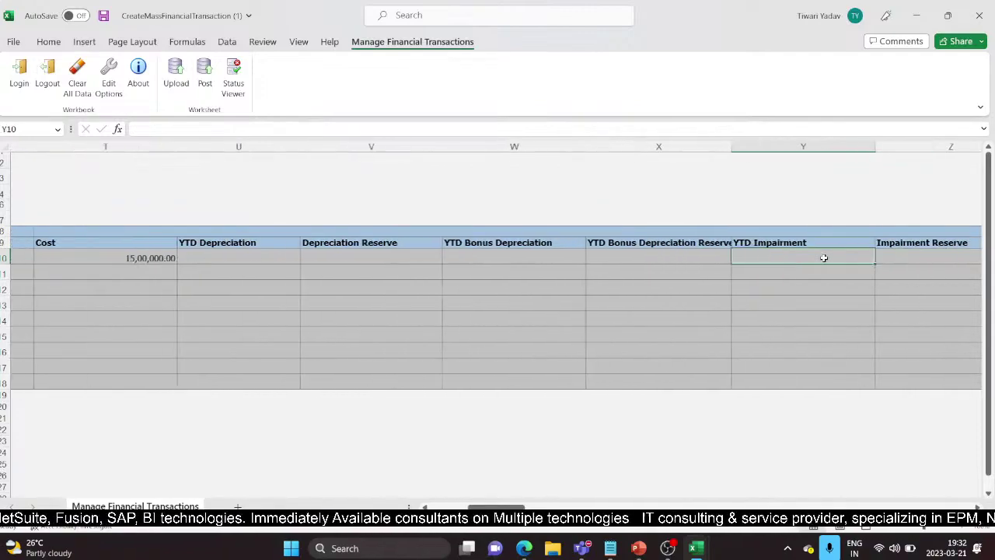
key("Right")
key("Right")
key("Right")
key("Right")
key("Right")
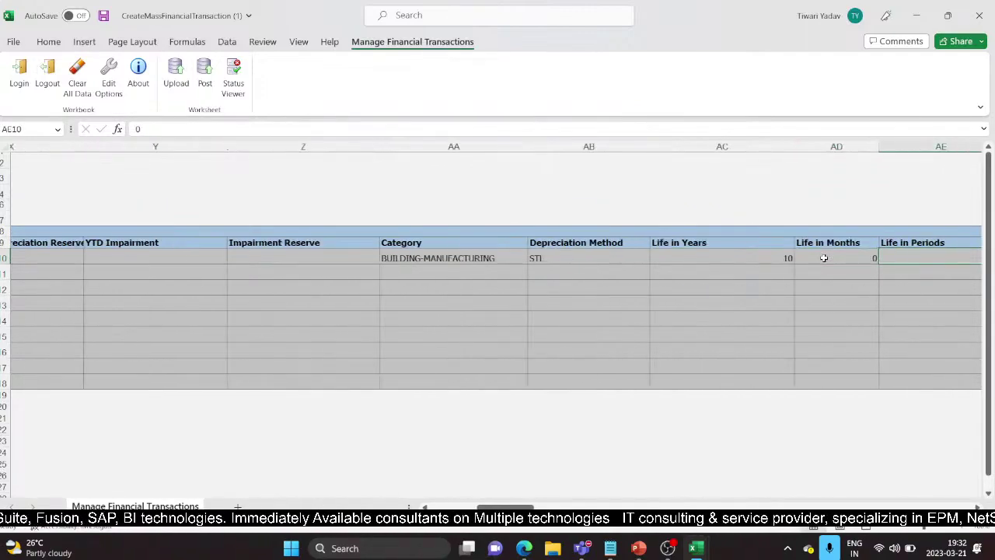
key("Left")
key("Left")
key("Left")
key("Left")
key("Left")
key("Left")
key("Left")
key("Left")
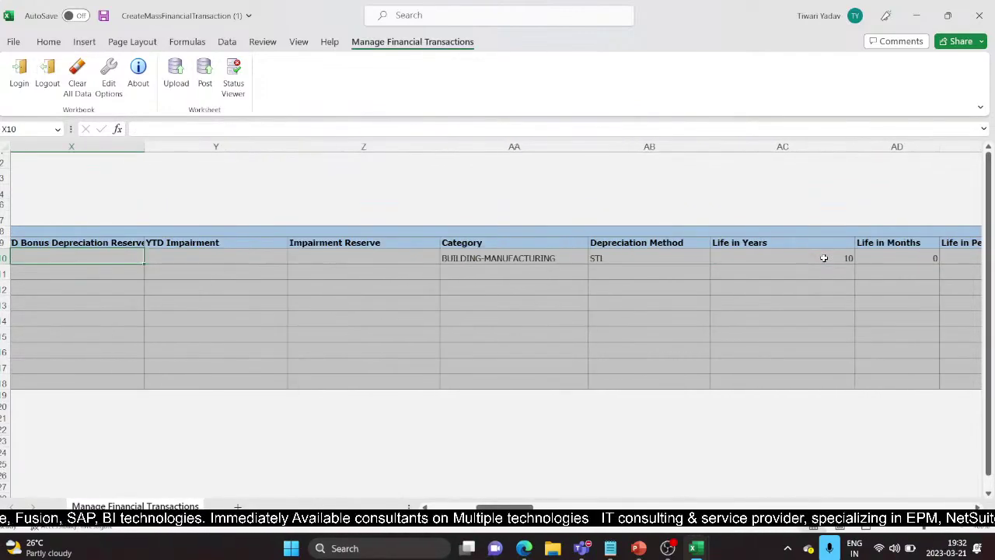
key("Right")
key("Right")
key("Right")
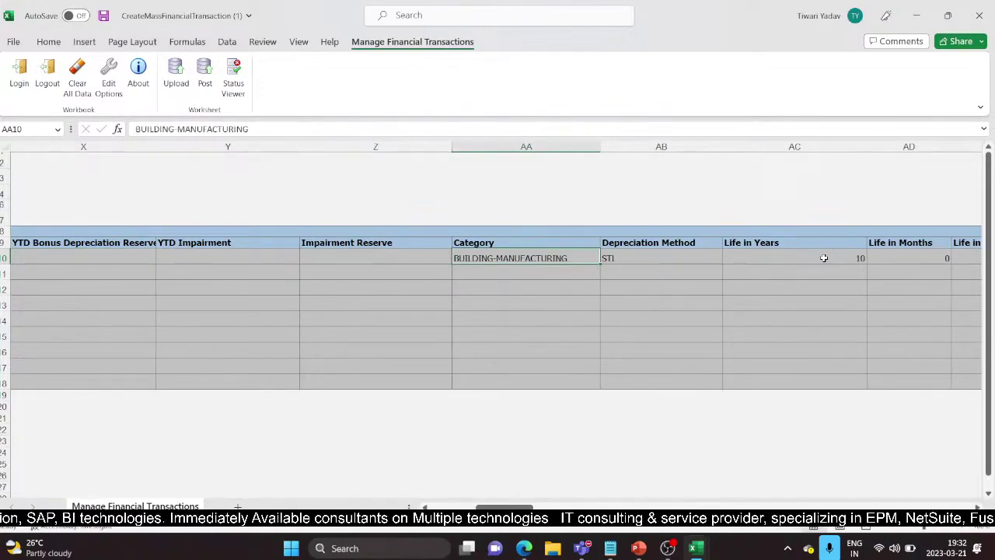
- Review the first row from its existing category back through the new category, posting status and asset number to the row's status
key("Left")
key("Left")
key("Left")
key("Left")
key("Left")
key("Left")
key("Left")
key("Left")
key("Left")
key("Left")
key("Left")
key("Left")
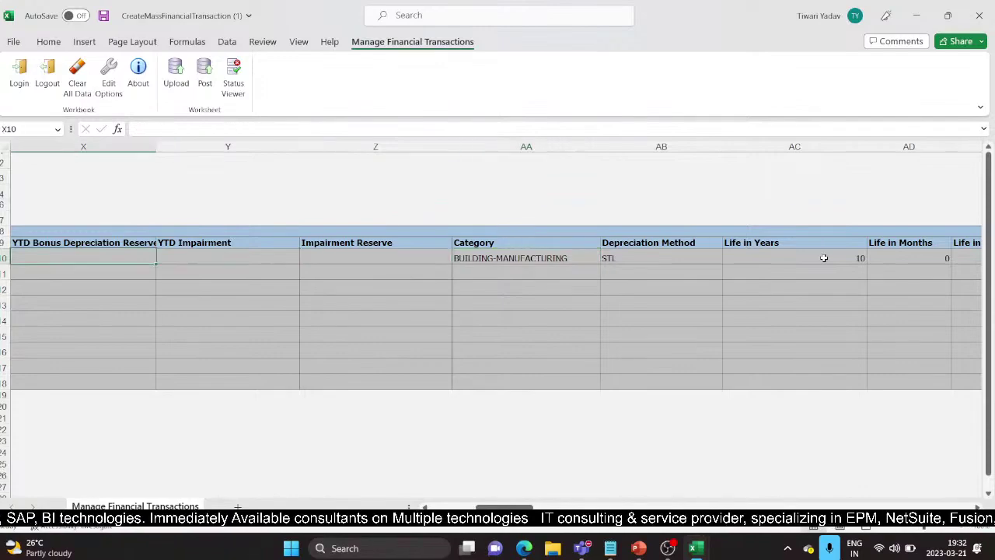
key("Left")
key("Left")
key("Left")
key("Left")
key("Left")
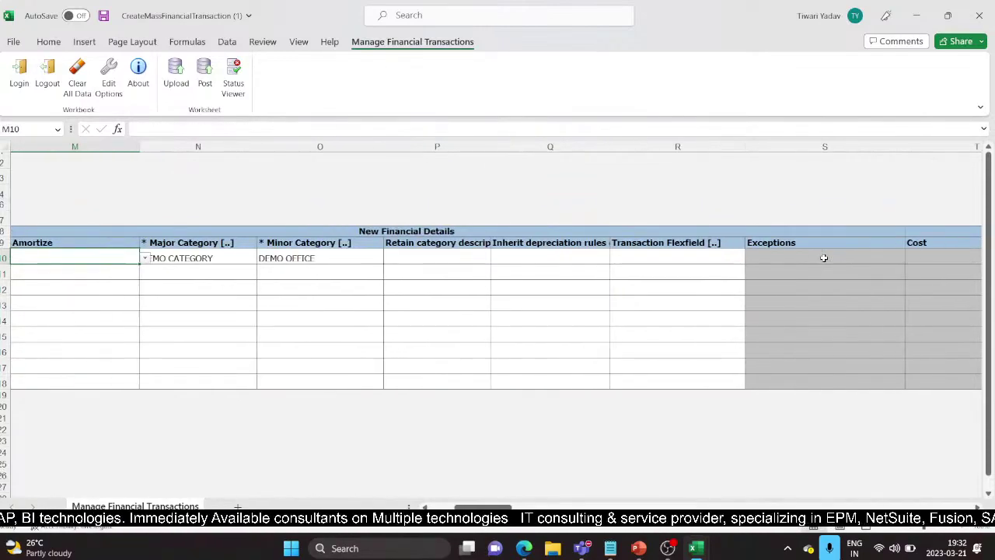
key("Left")
key("Left")
key("Left")
key("Left")
key("Left")
key("Left")
key("Left")
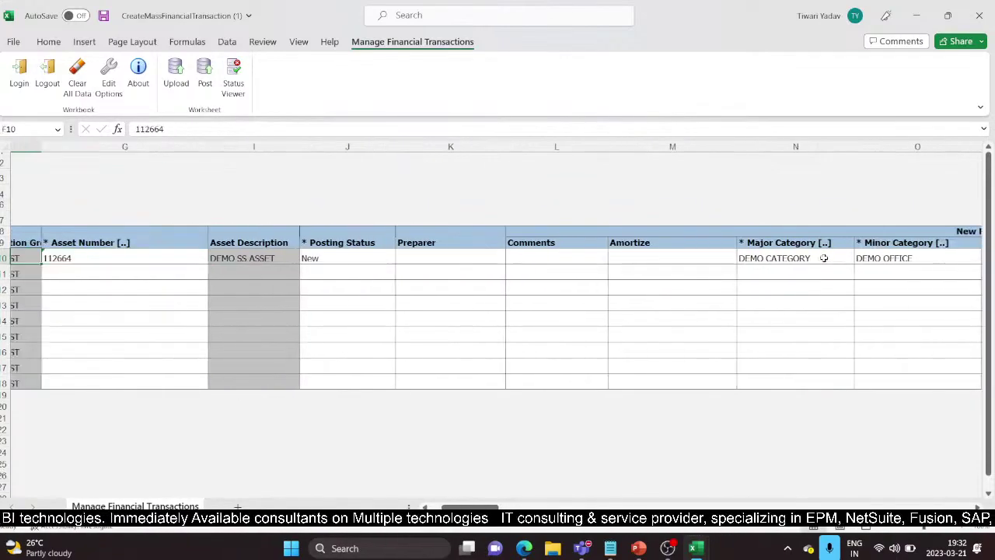
key("Right")
key("Right")
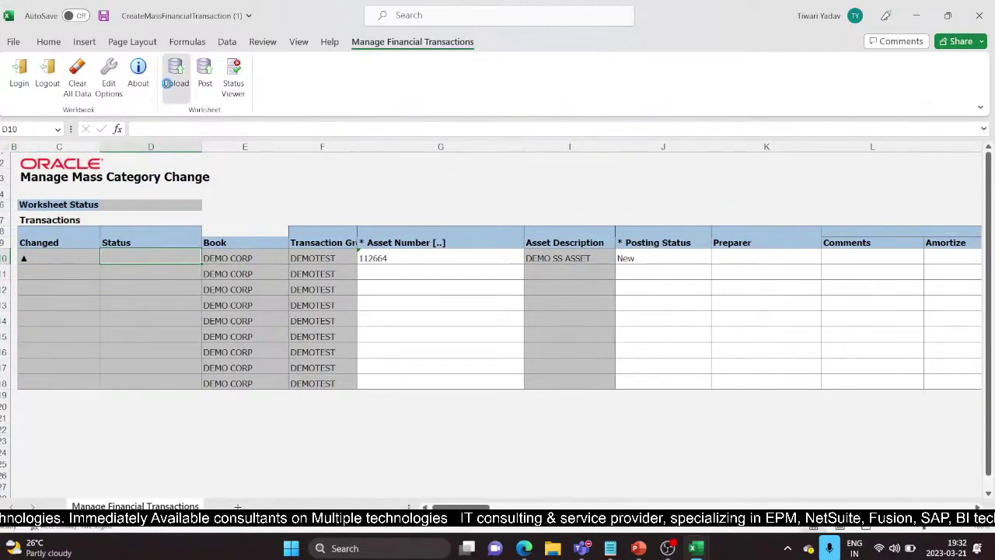
- Upload the category change row, continuing with subsequent rows on failure, and check the row's status
left_click(175, 72)
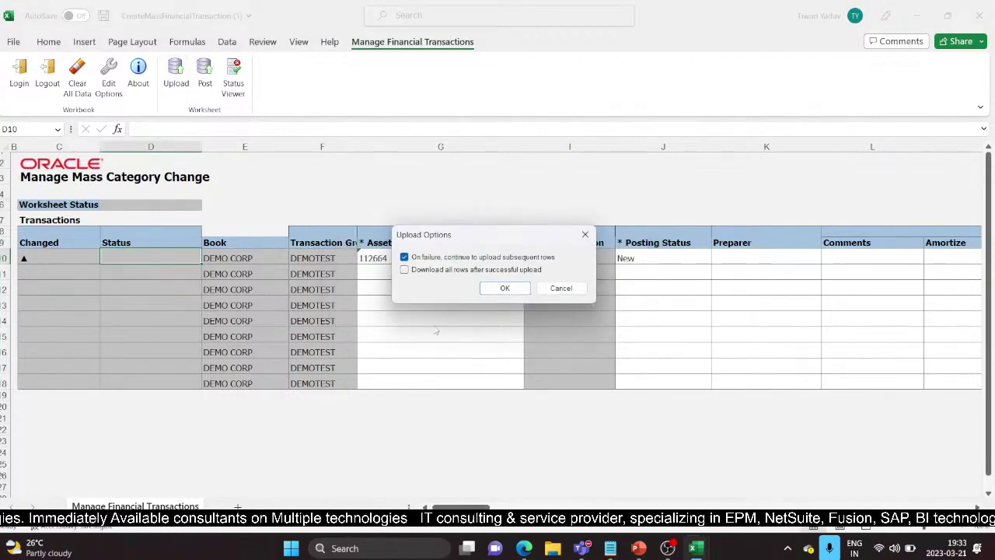
left_click(502, 285)
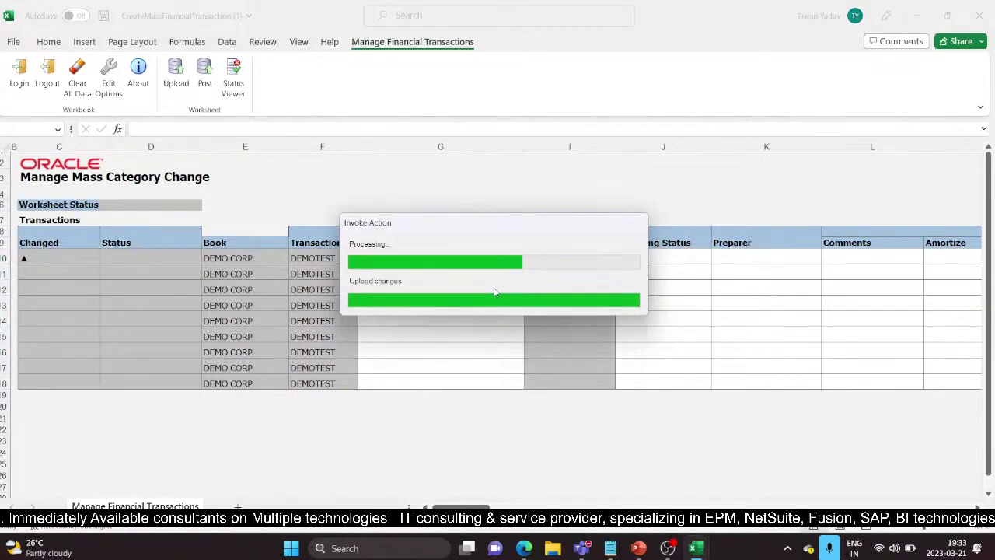
left_click(125, 260)
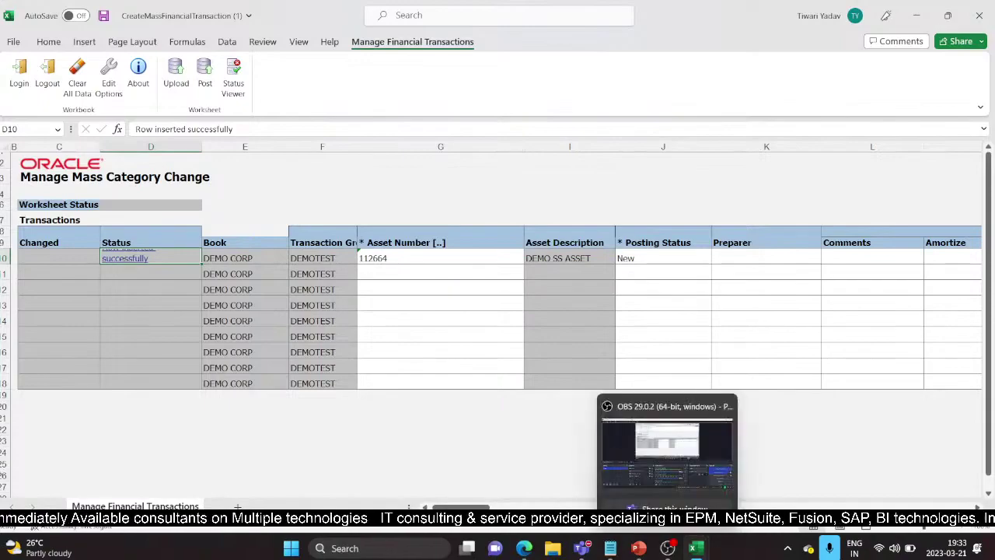
- Switch to the Asset Additions browser window, reload the Assets work area for DEMO CORP and display the incomplete adjustments
mouse_move(532, 550)
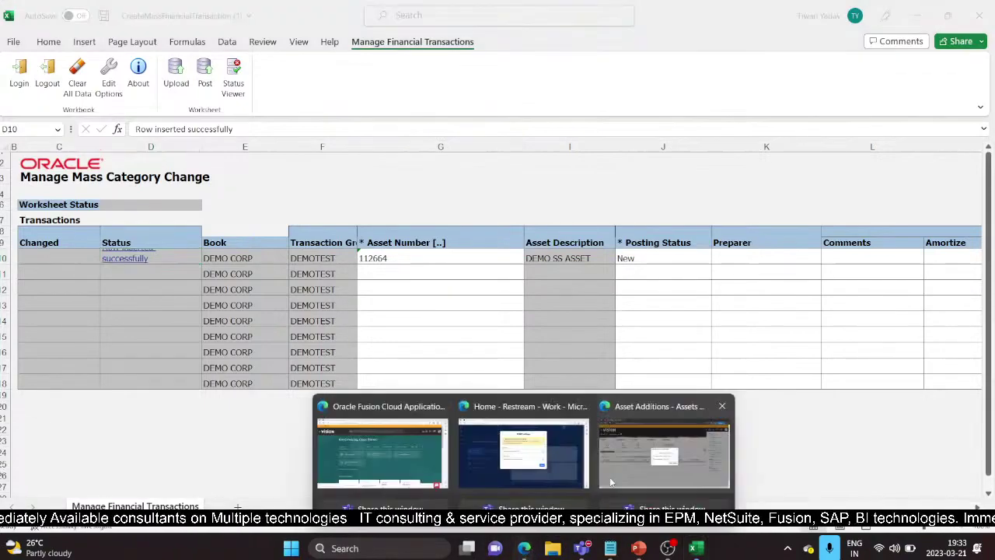
left_click(624, 470)
left_click(581, 340)
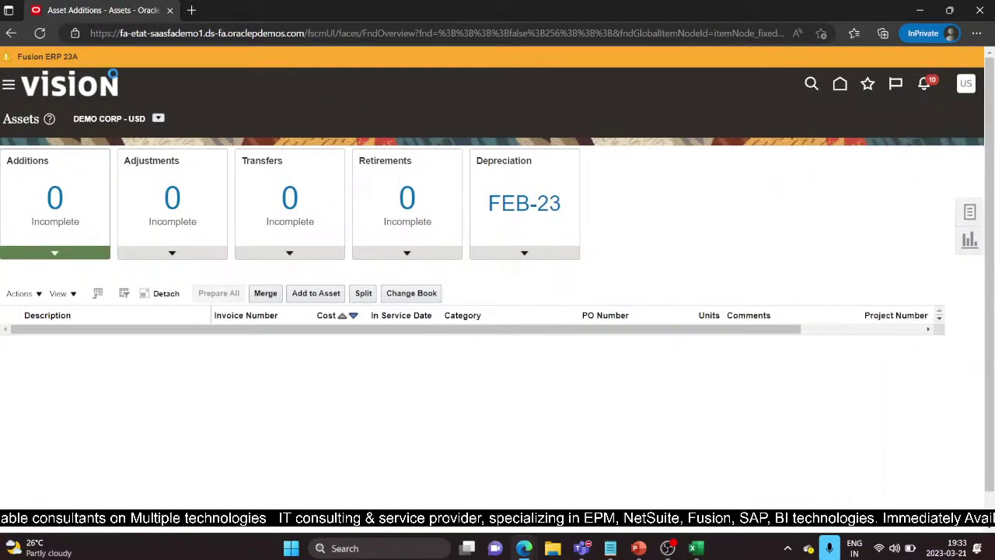
left_click(8, 84)
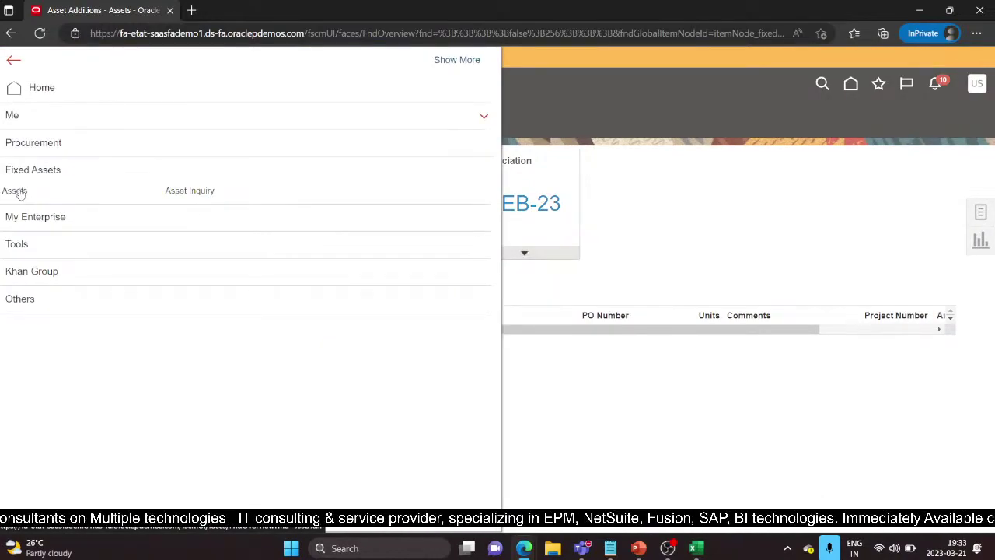
left_click(62, 191)
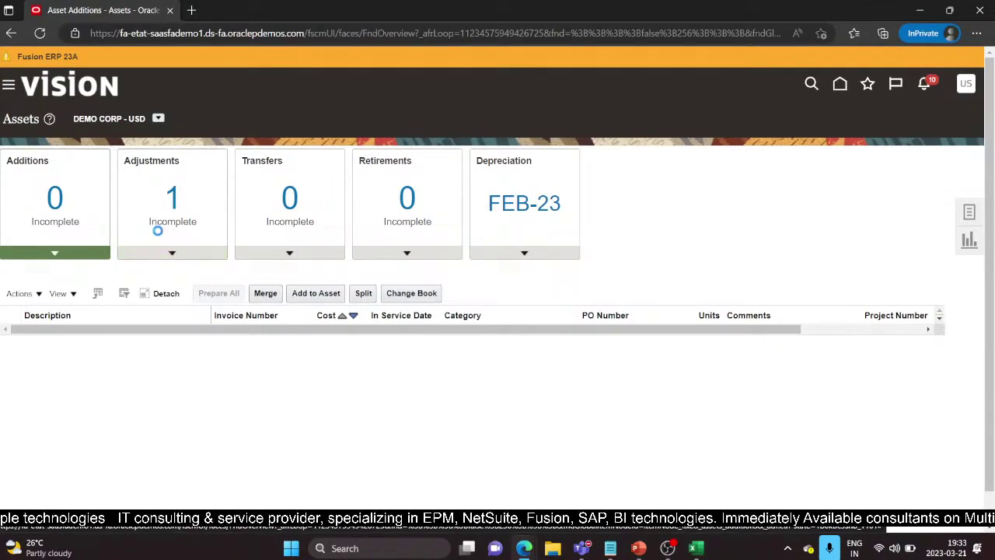
left_click(178, 202)
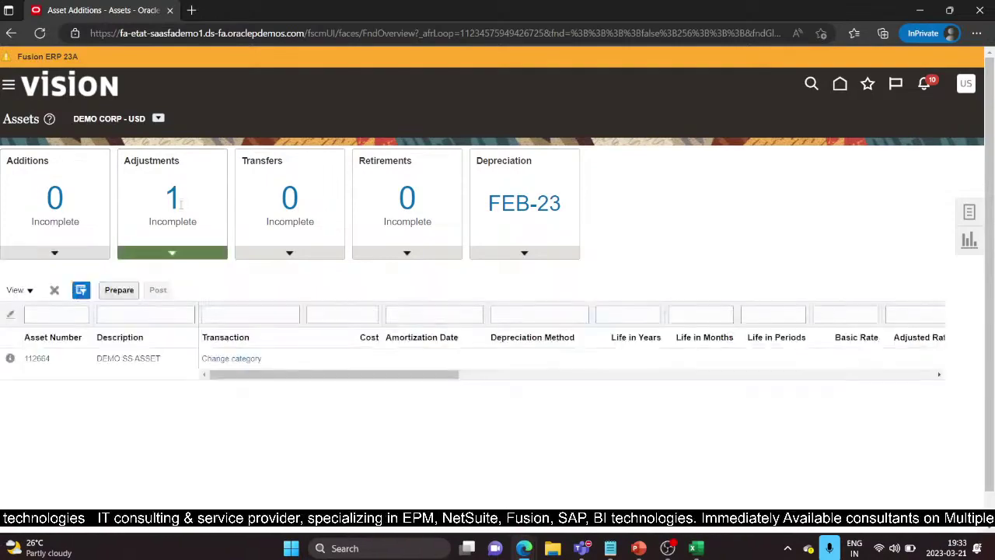
- Submit the Change category transaction for asset 112664 with new category DEMO CATEGORY-DEMO OFFICE and post the adjustment
left_click(1, 359)
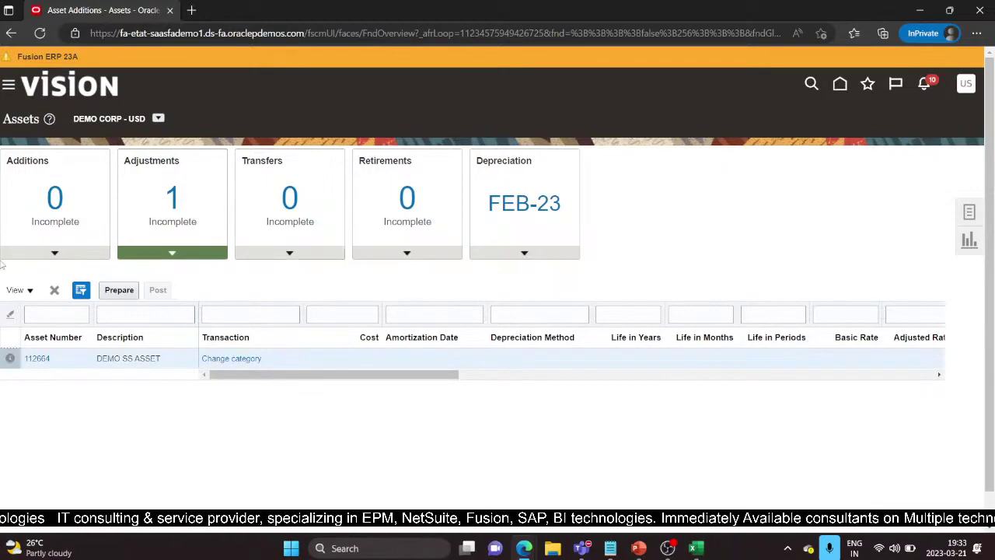
left_click(120, 291)
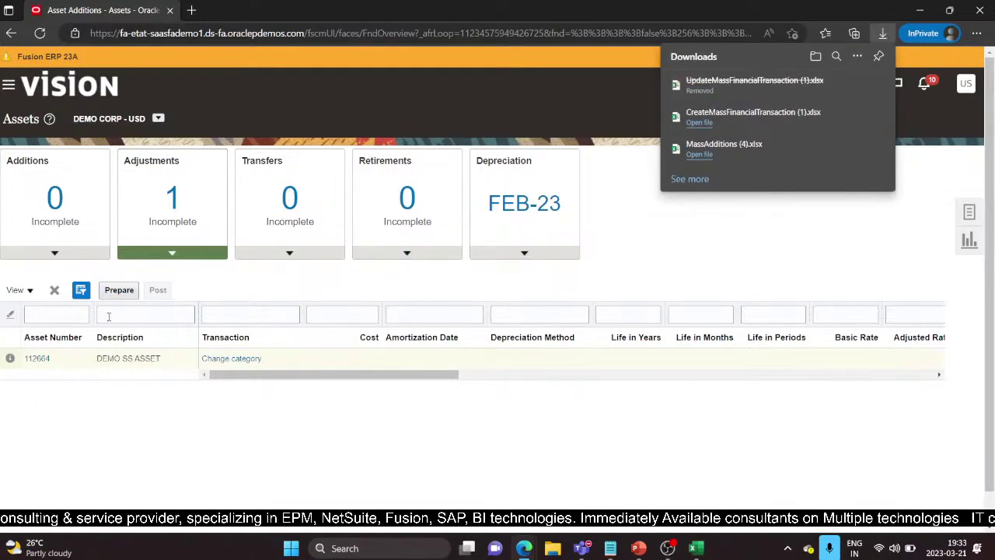
left_click(218, 359)
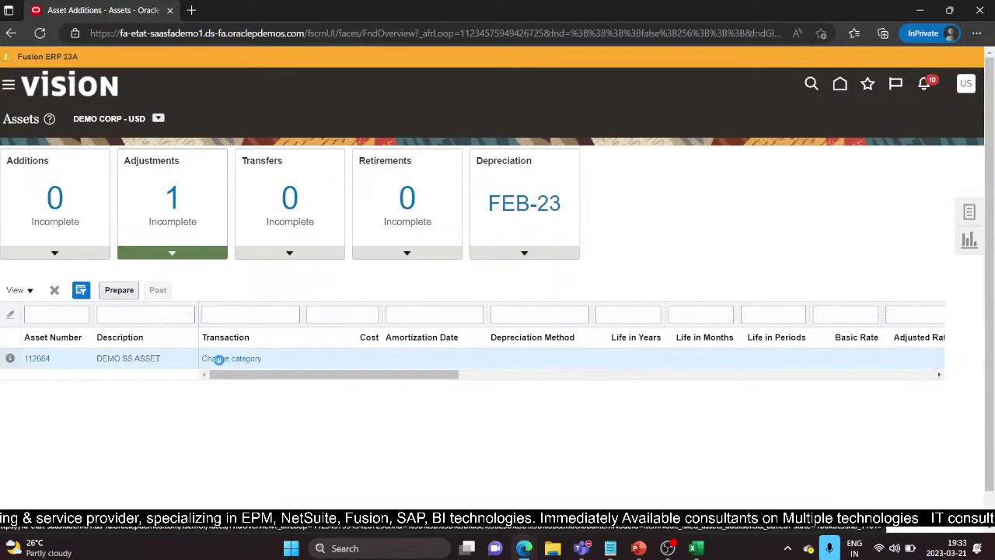
left_click(218, 359)
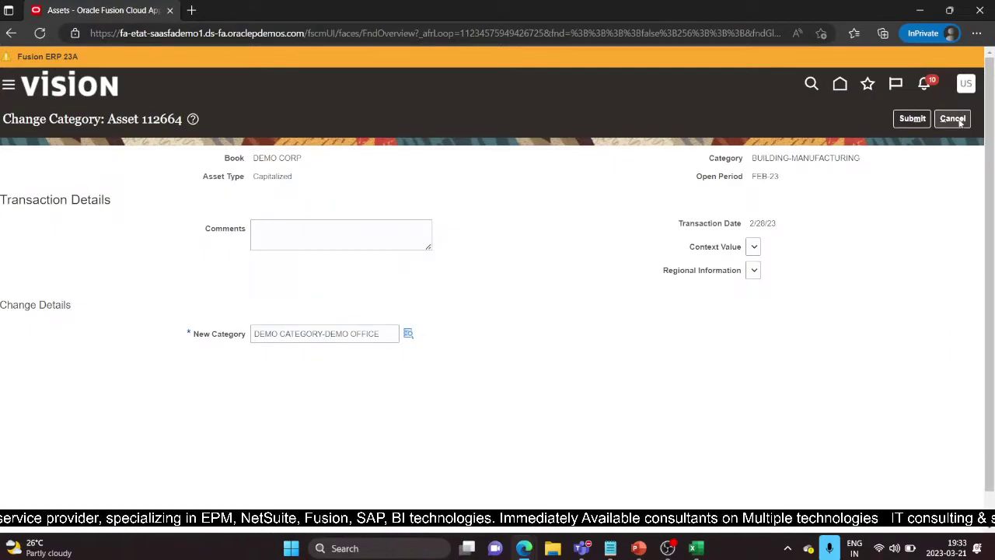
left_click(912, 118)
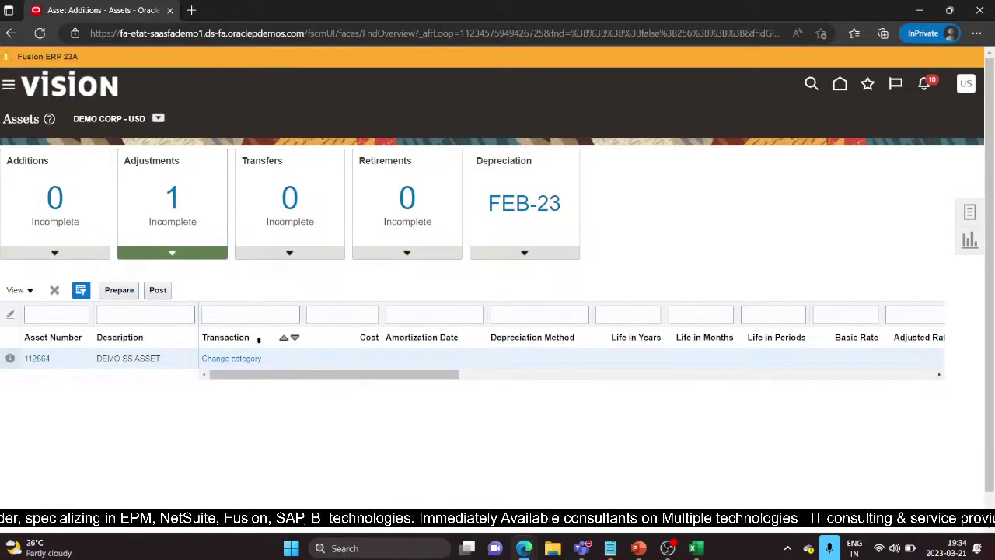
left_click(158, 289)
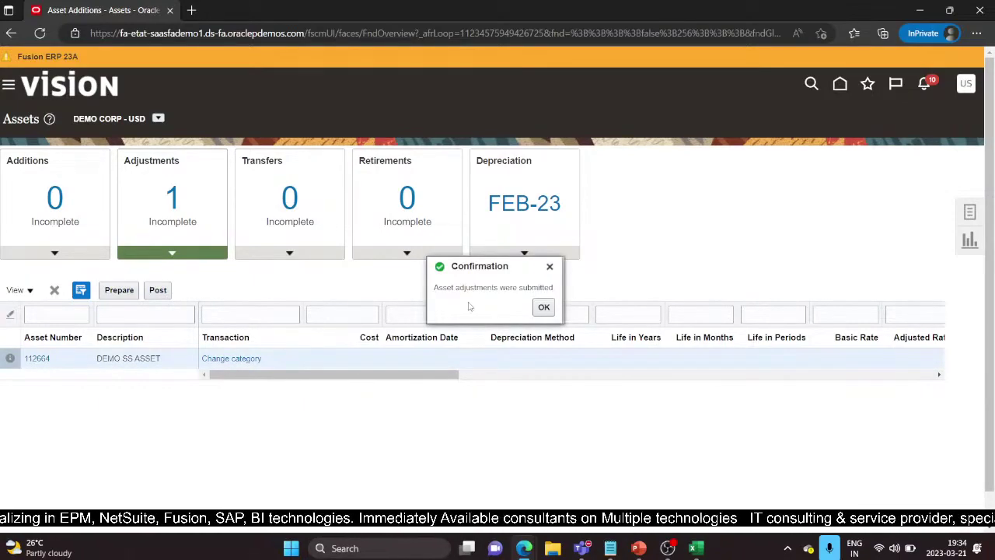
left_click(543, 307)
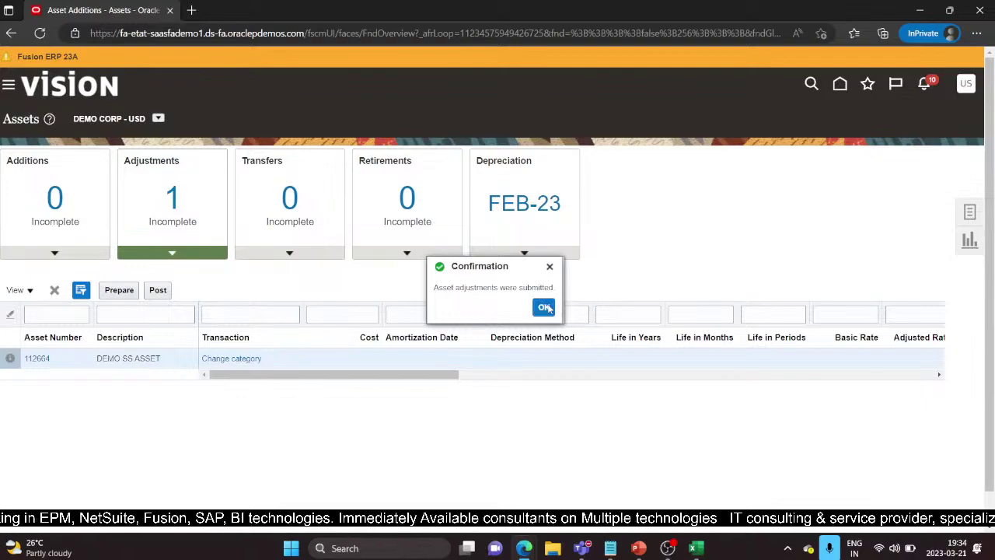
- Look up asset 112664 among the recent additions and examine its reclassification transaction's before and after categories
left_click(970, 213)
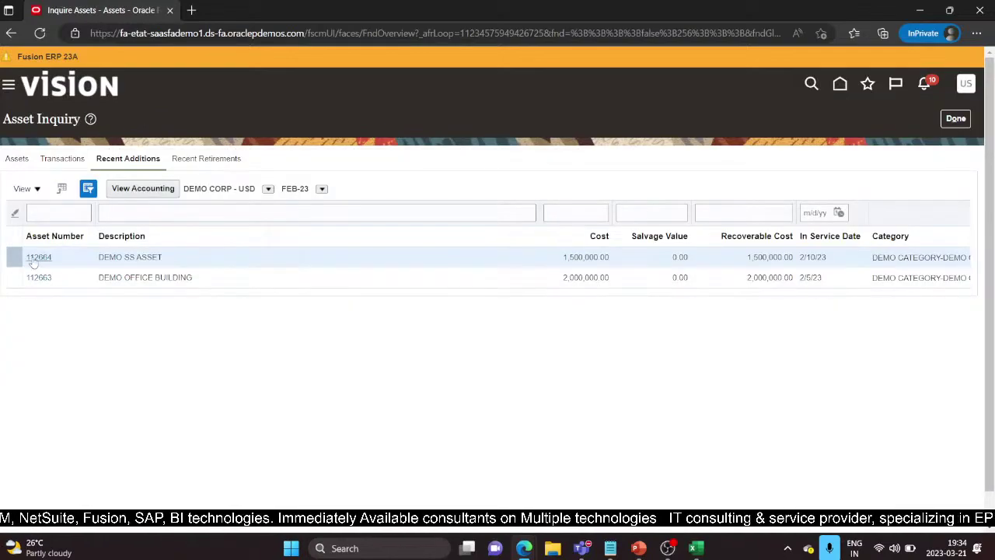
left_click(42, 258)
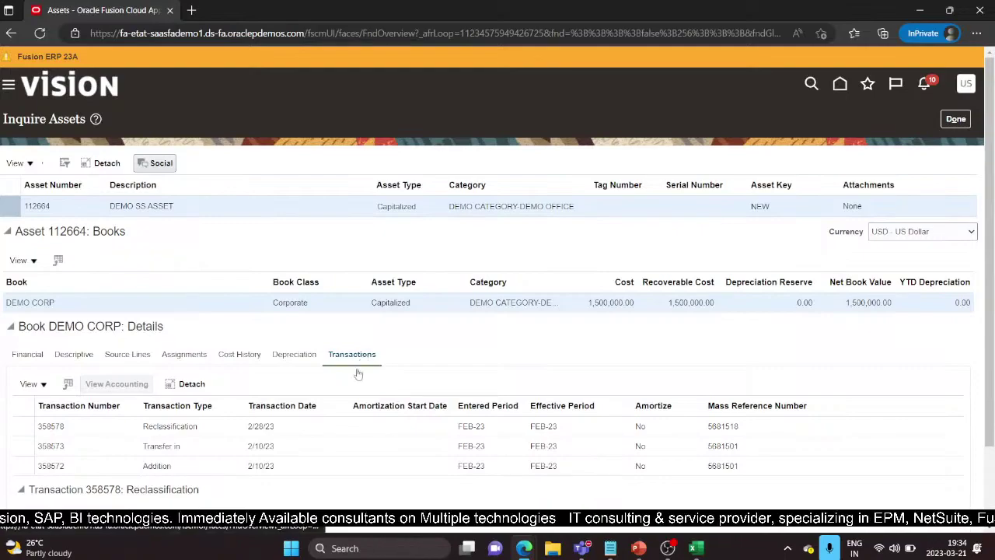
scroll(308, 465, "down", 2)
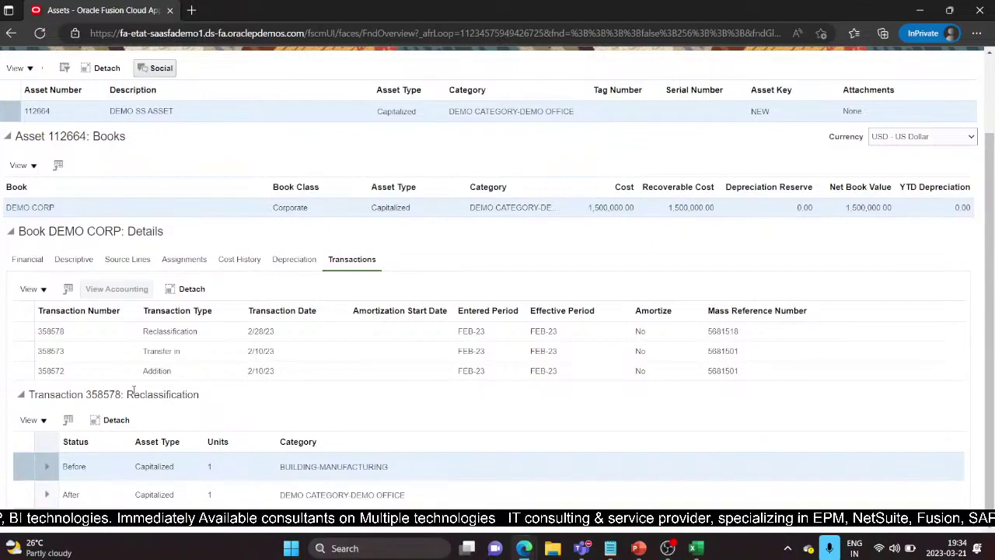
left_click_drag(127, 394, 204, 398)
left_click(248, 424)
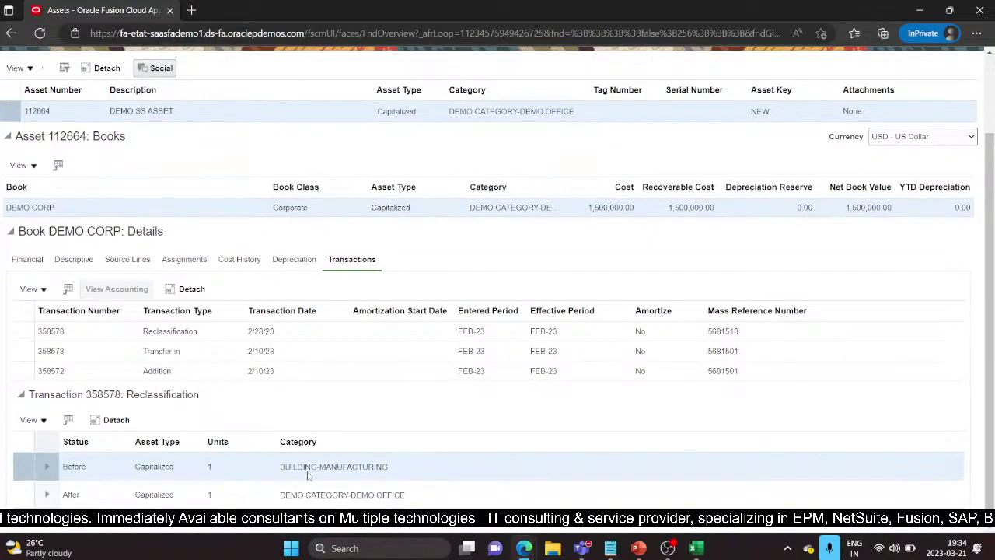
scroll(445, 459, "up", 2)
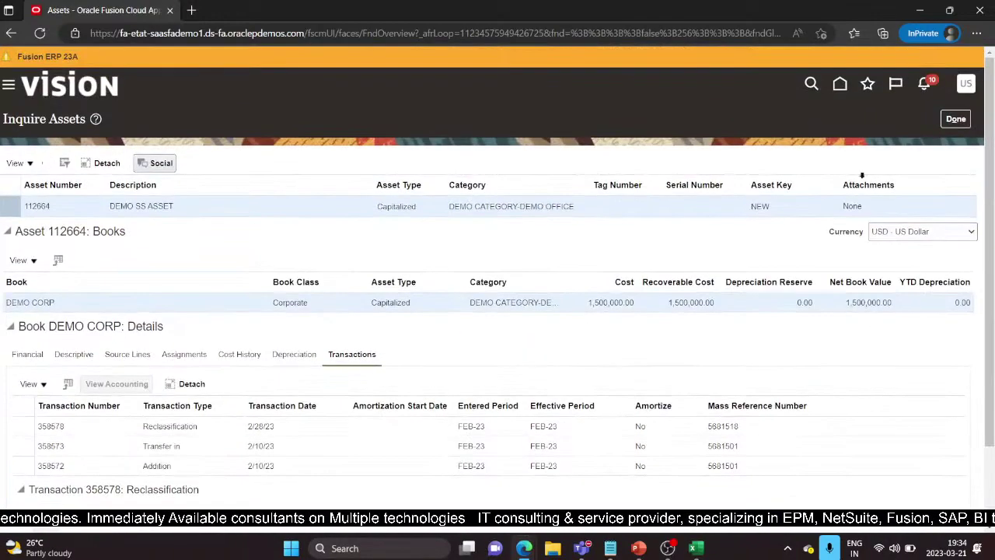
left_click(956, 120)
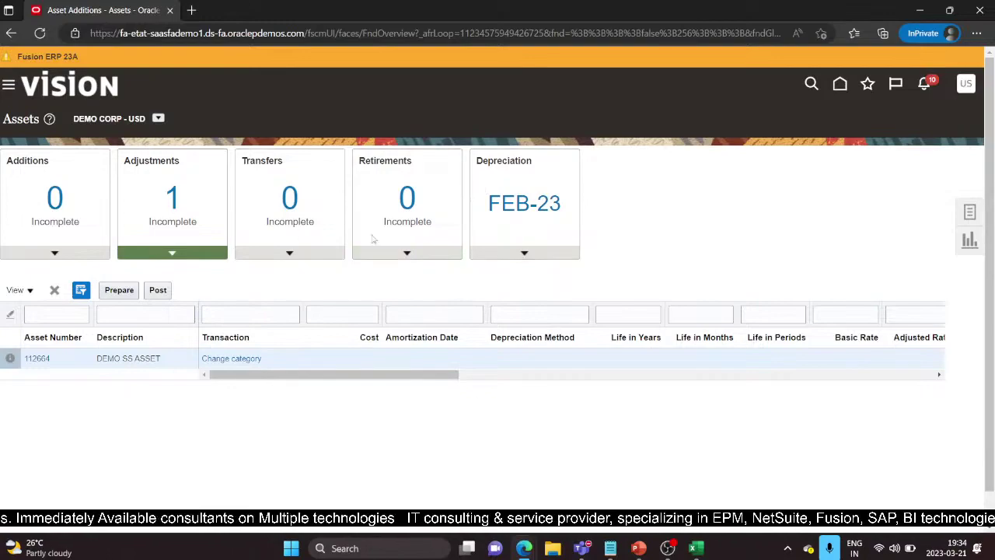
- Check the pending notifications and reload the Assets work area to recheck the incomplete adjustments
left_click(924, 84)
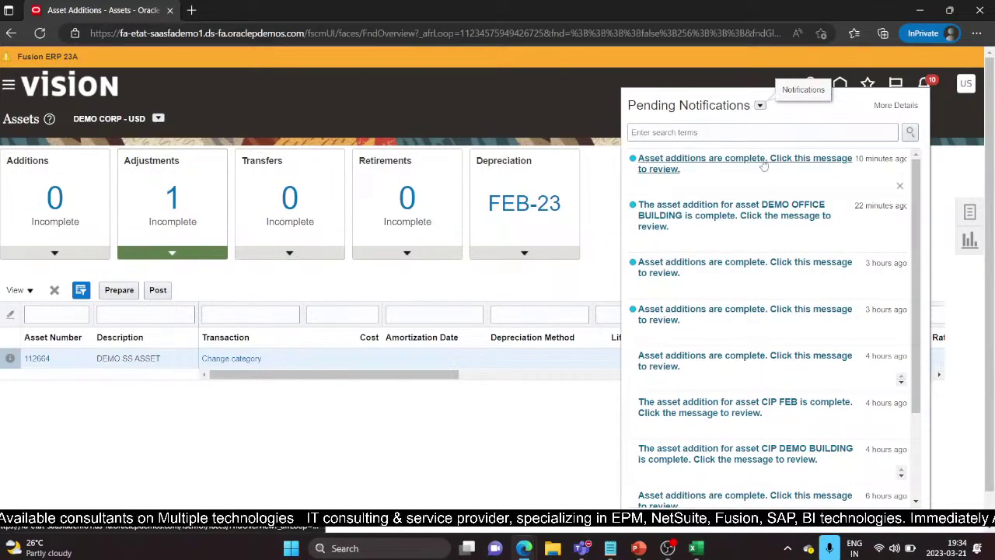
left_click(596, 263)
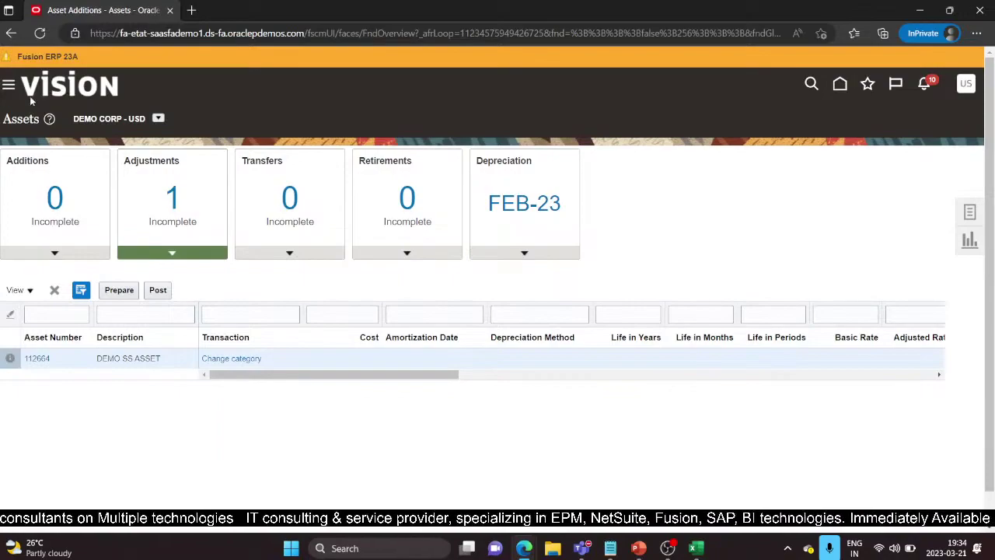
left_click(9, 85)
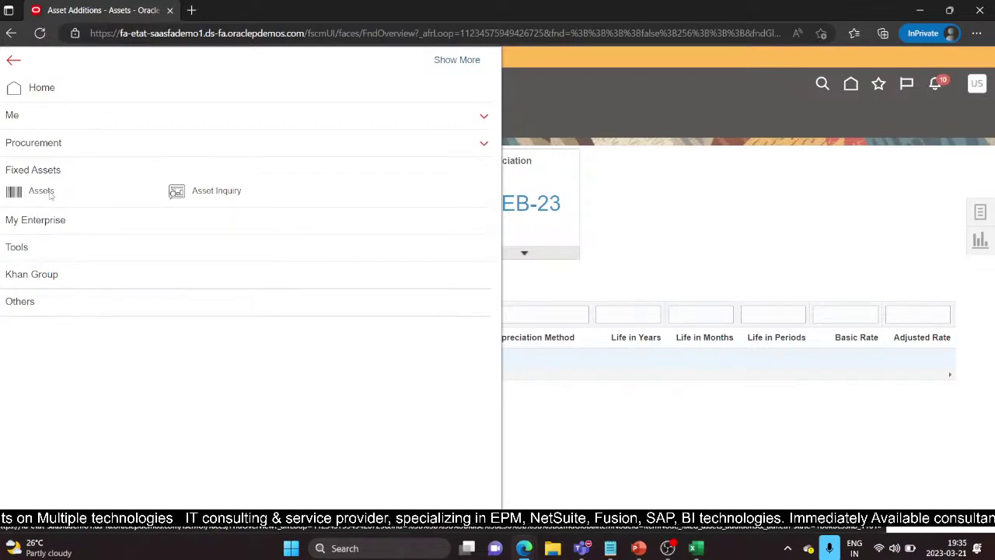
left_click(43, 191)
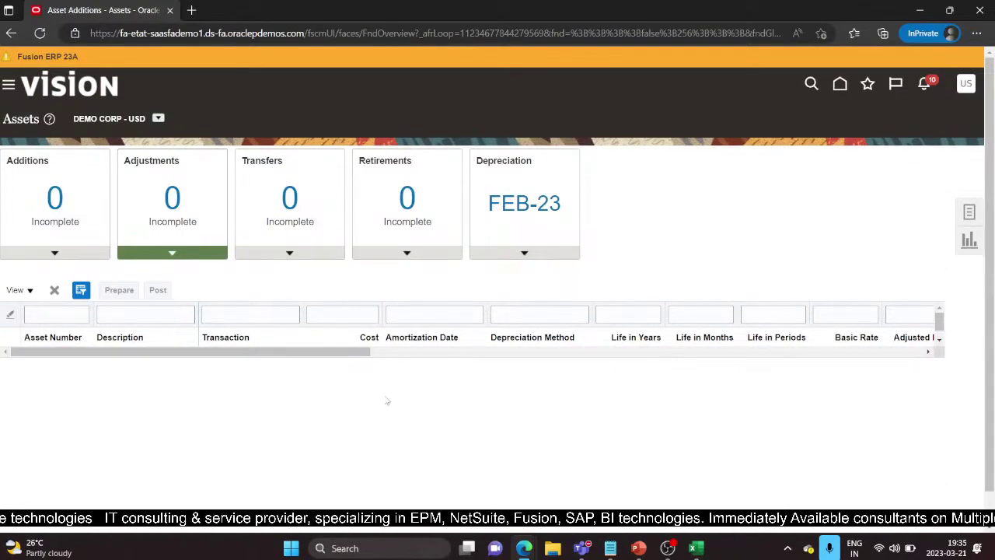
- Switch to the PowerPoint presentation and show slide 5 on CIP Assets and CIP Classifications
left_click(638, 548)
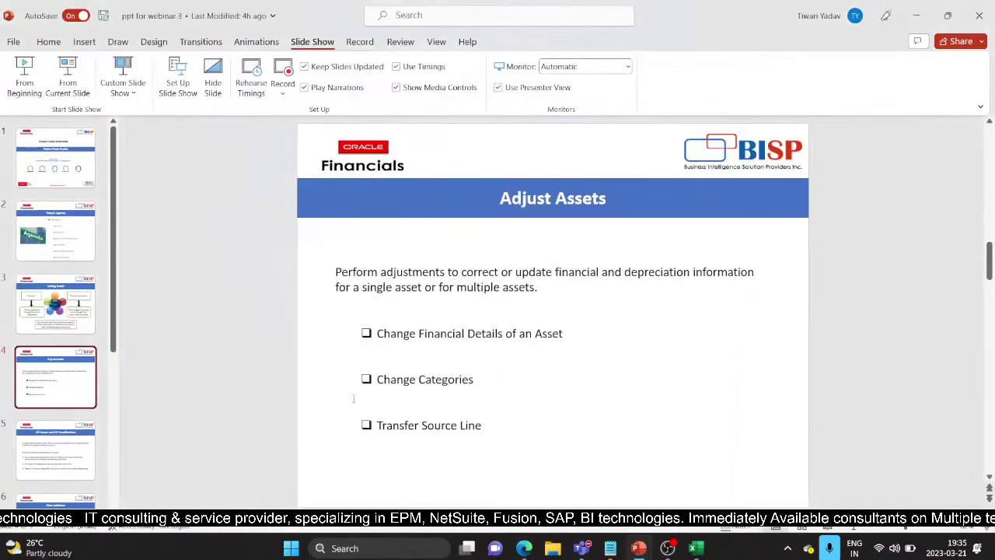
left_click(43, 463)
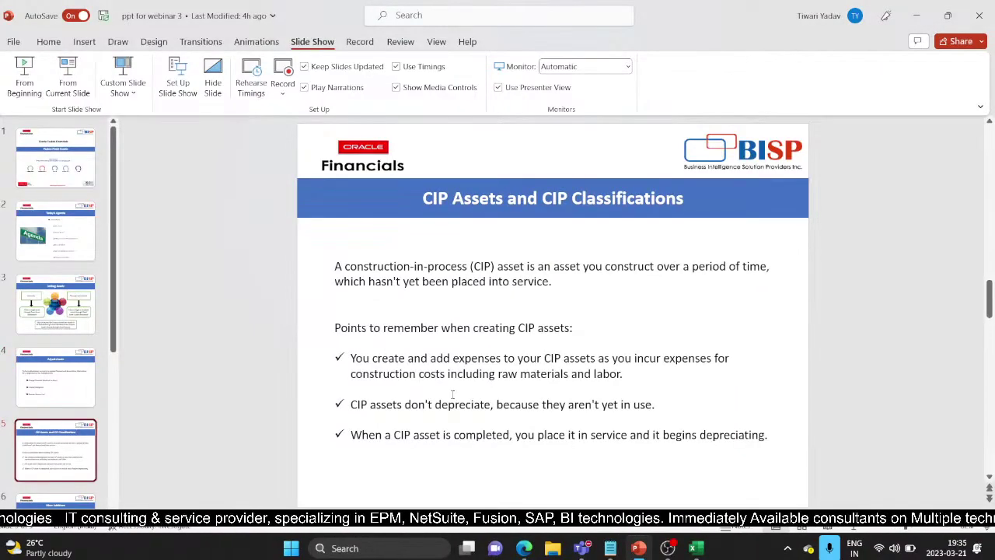
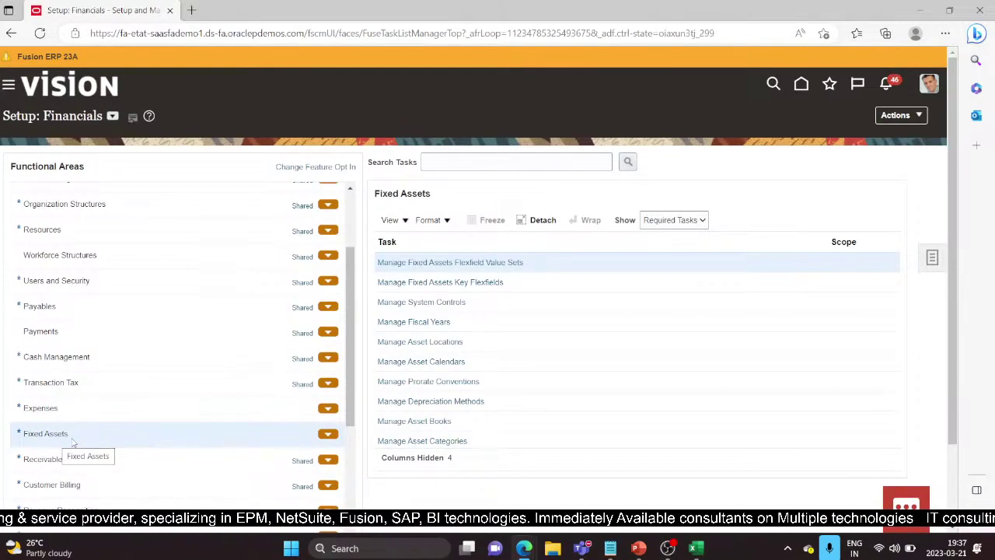
- Open the Manage Asset Categories setup task and search for the categories of the DEMO CORP book
left_click(400, 440)
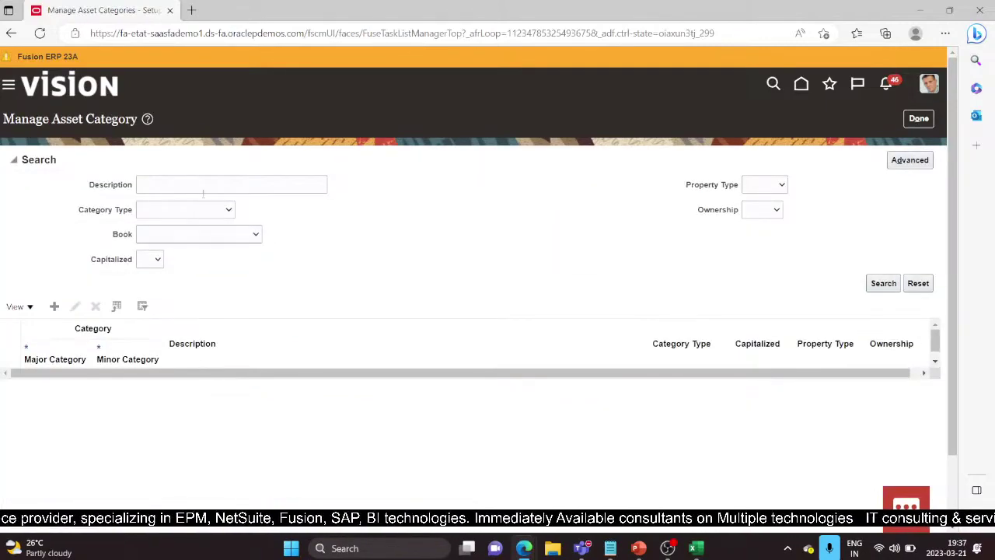
left_click(250, 236)
left_click(203, 349)
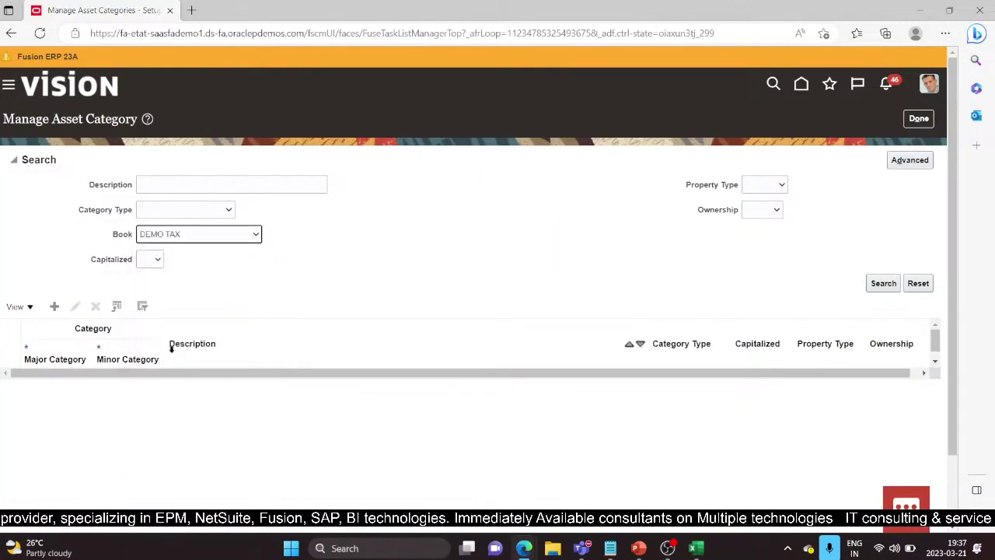
left_click(254, 238)
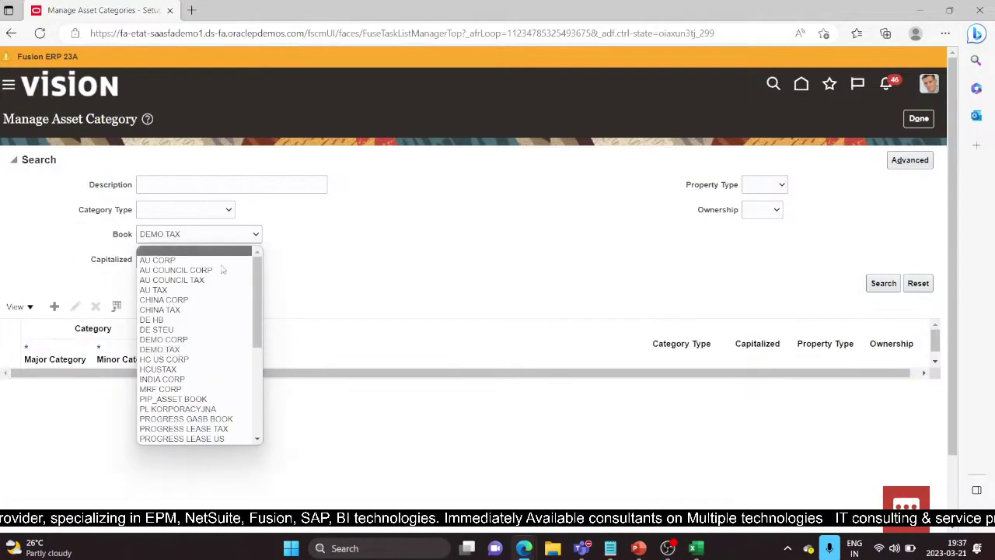
left_click(177, 343)
left_click(882, 283)
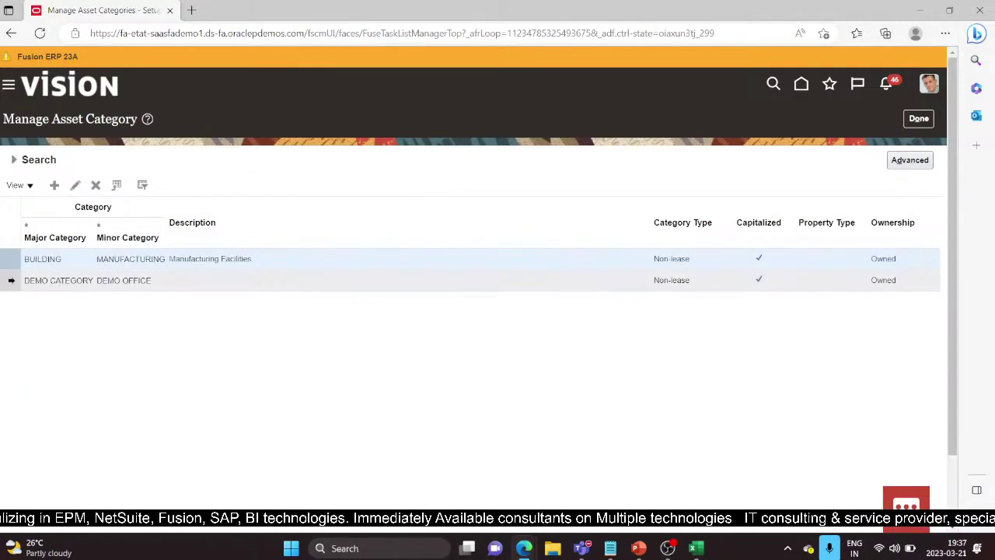
- Open the DEMO CATEGORY-DEMO OFFICE category, examine its CIP Cost and CIP Clearing accounts for DEMO CORP, and leave without saving
left_click(11, 280)
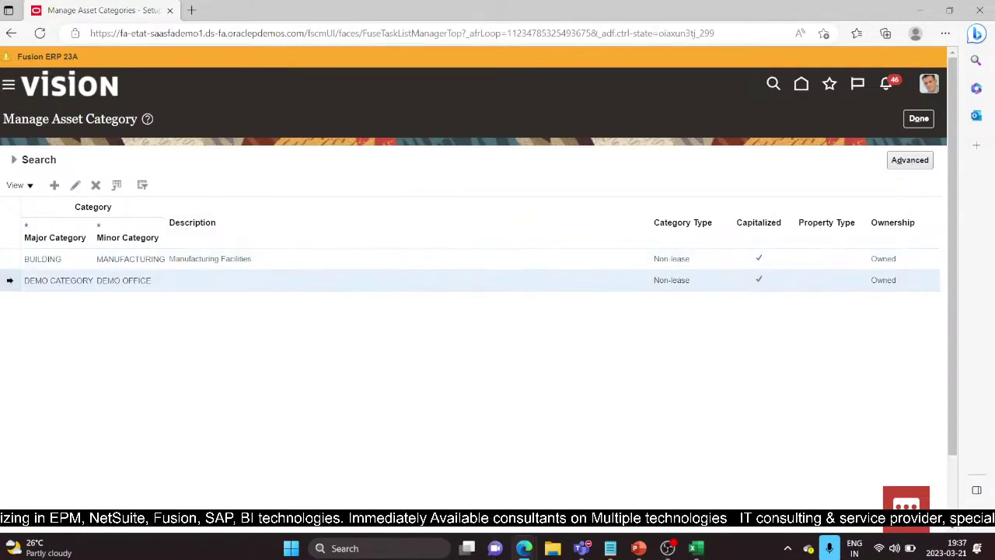
left_click(76, 187)
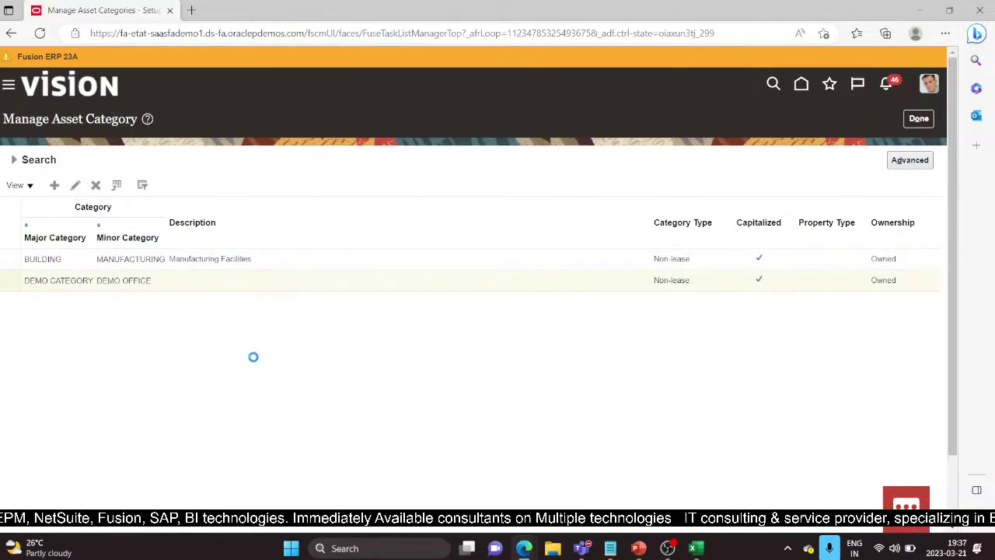
scroll(251, 355, "down", 2)
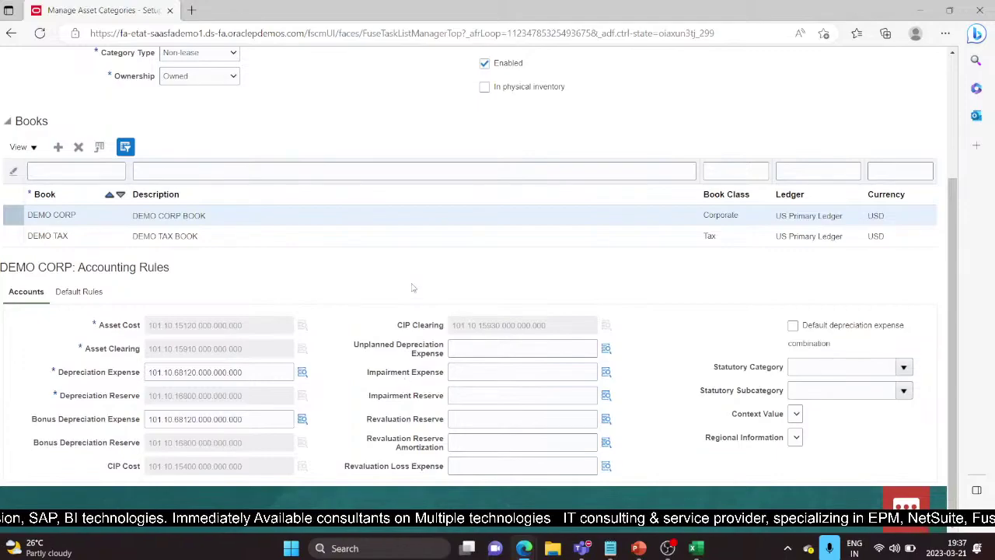
scroll(362, 363, "up", 3)
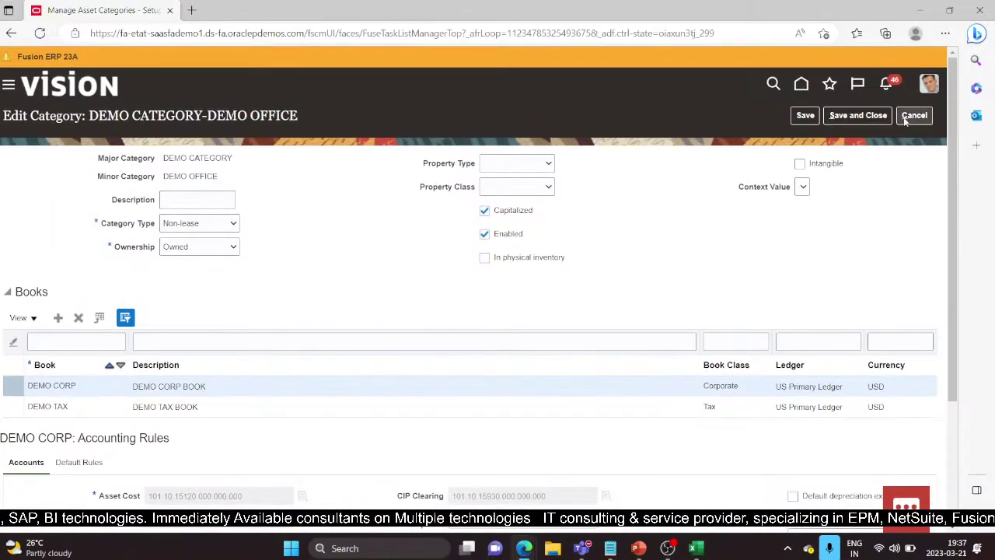
scroll(464, 309, "down", 3)
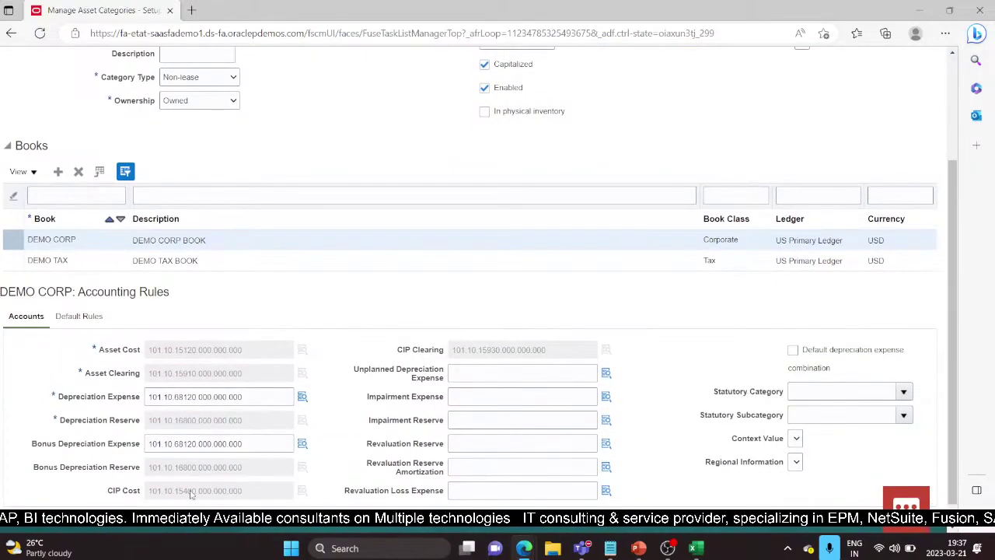
scroll(492, 352, "up", 3)
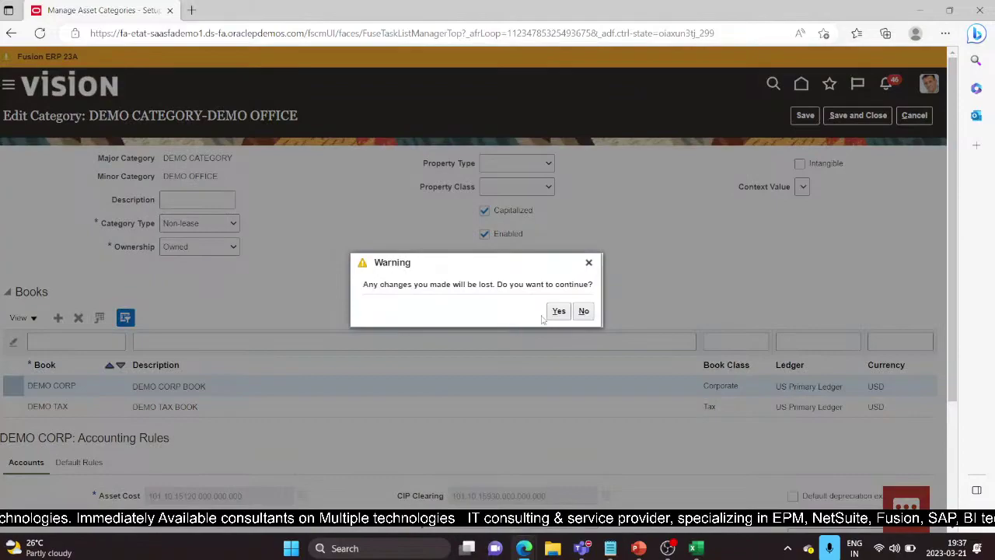
left_click(557, 312)
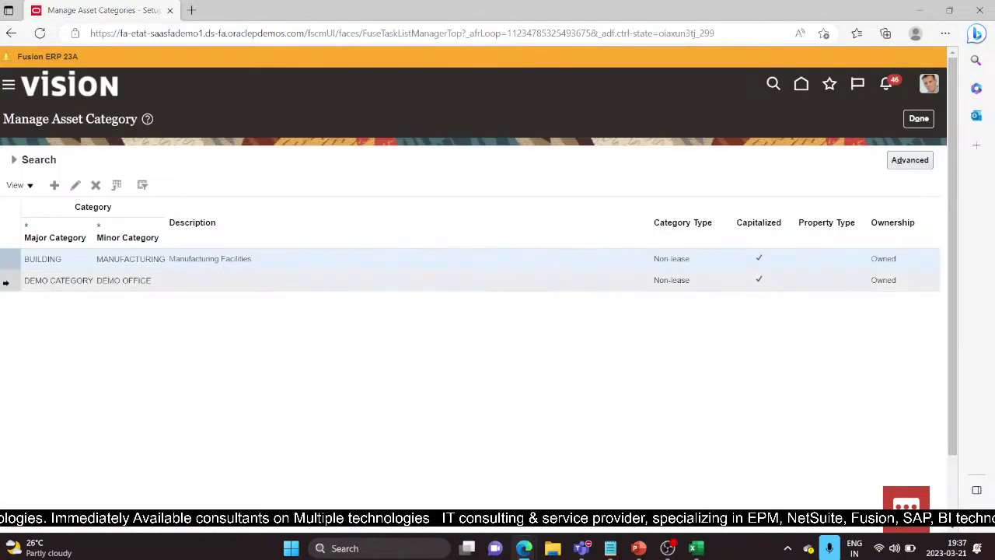
- Open the BUILDING-MANUFACTURING category for editing and select its DEMO CORP book to show the accounting rules
left_click(6, 273)
left_click(7, 258)
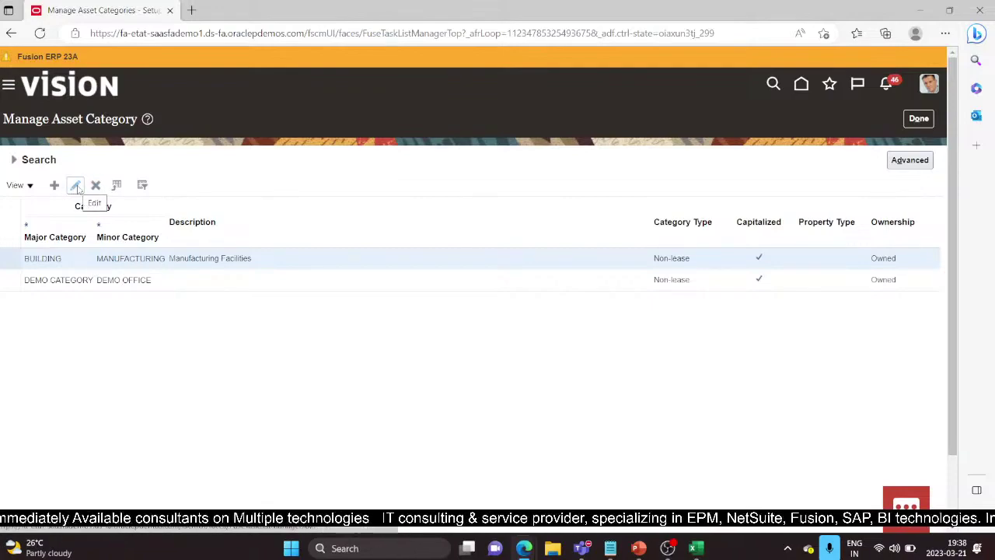
left_click(75, 186)
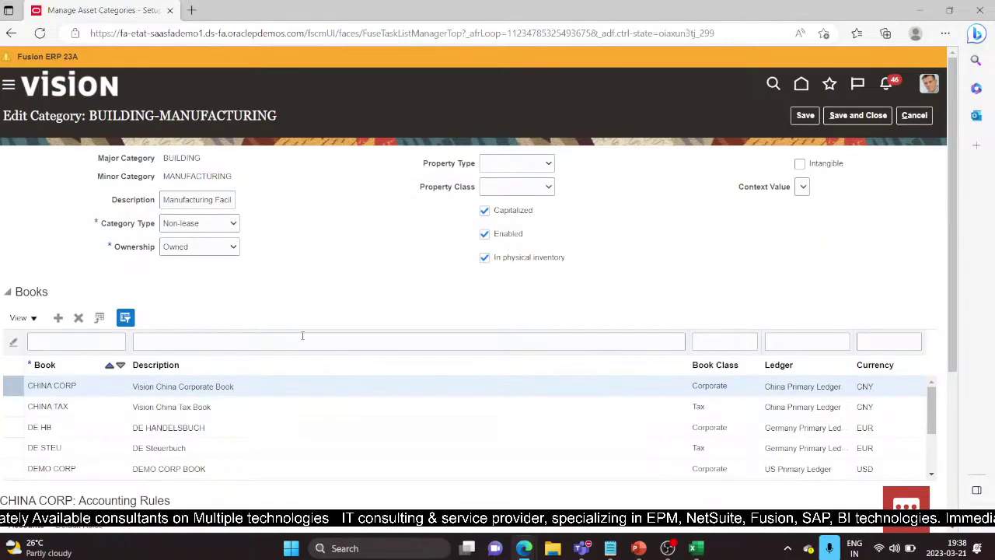
scroll(264, 256, "down", 3)
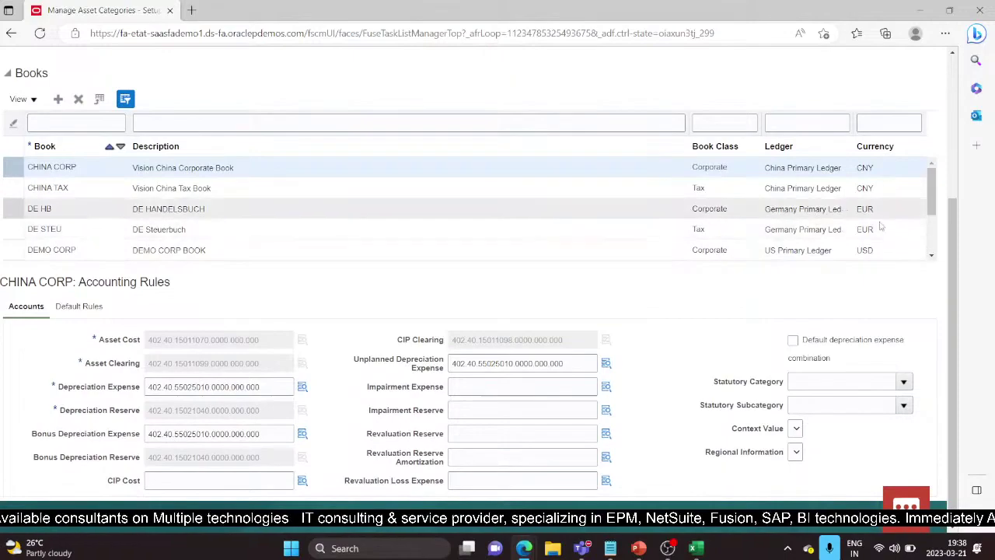
left_click(930, 256)
left_click(31, 227)
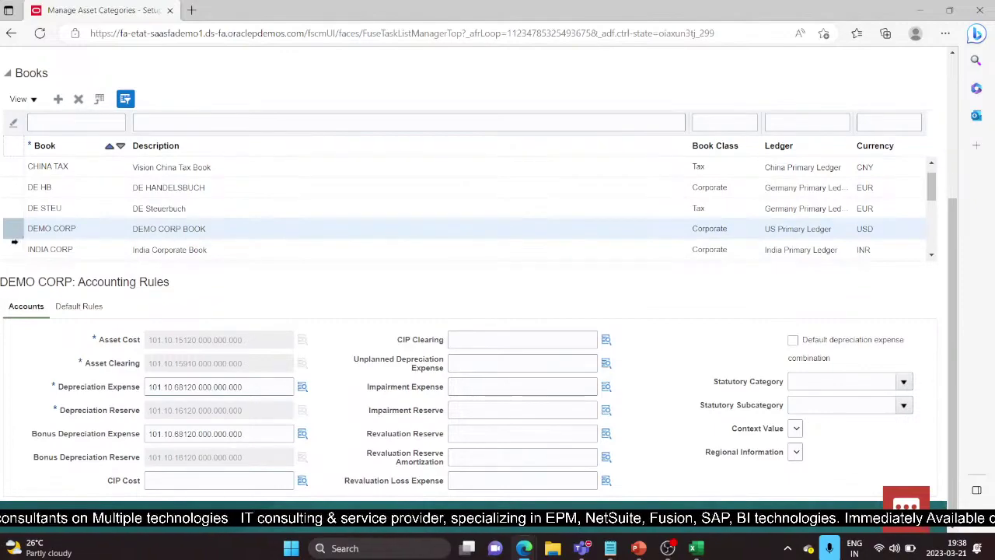
- Set the CIP Cost account for DEMO CORP using account segment 15400, keeping the other default segments
left_click(166, 482)
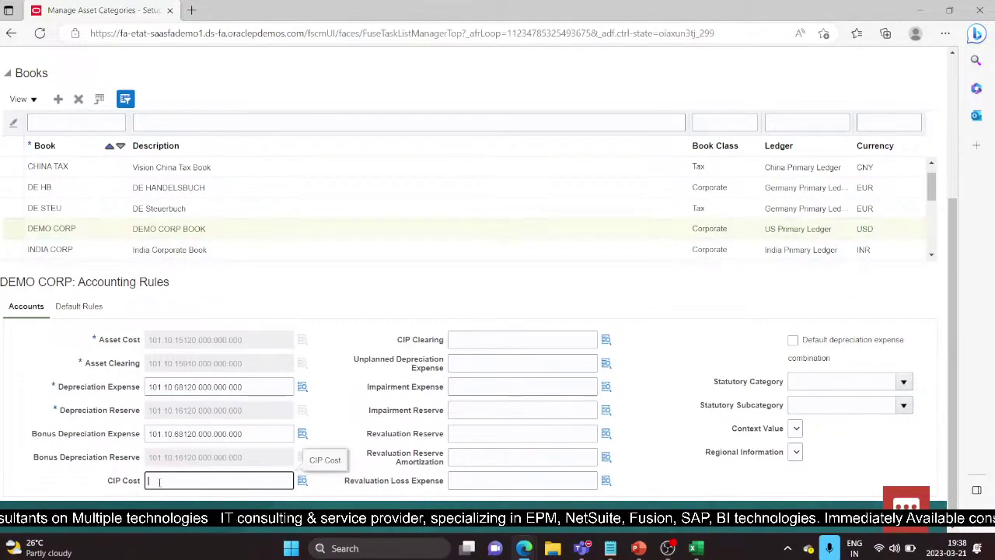
left_click(302, 480)
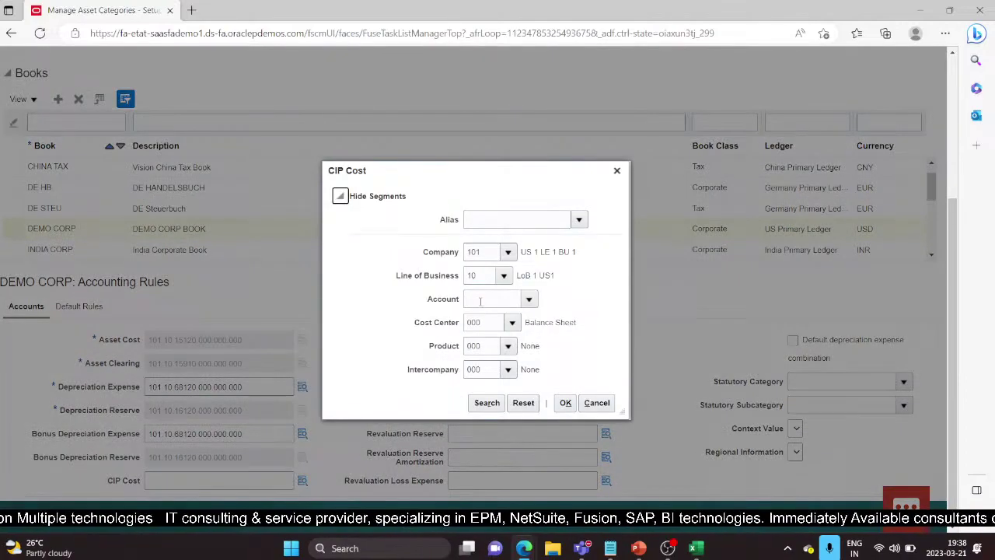
left_click(480, 298)
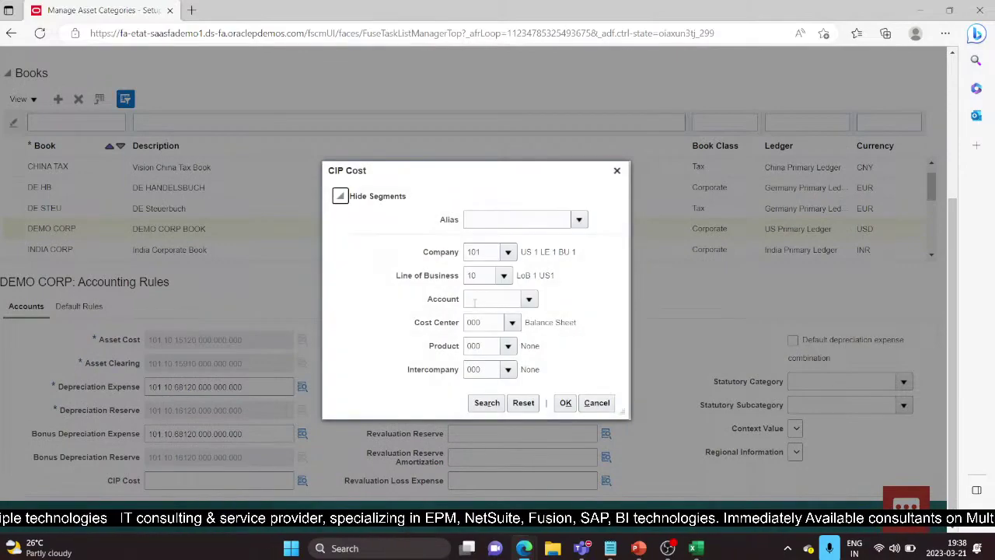
type("15400")
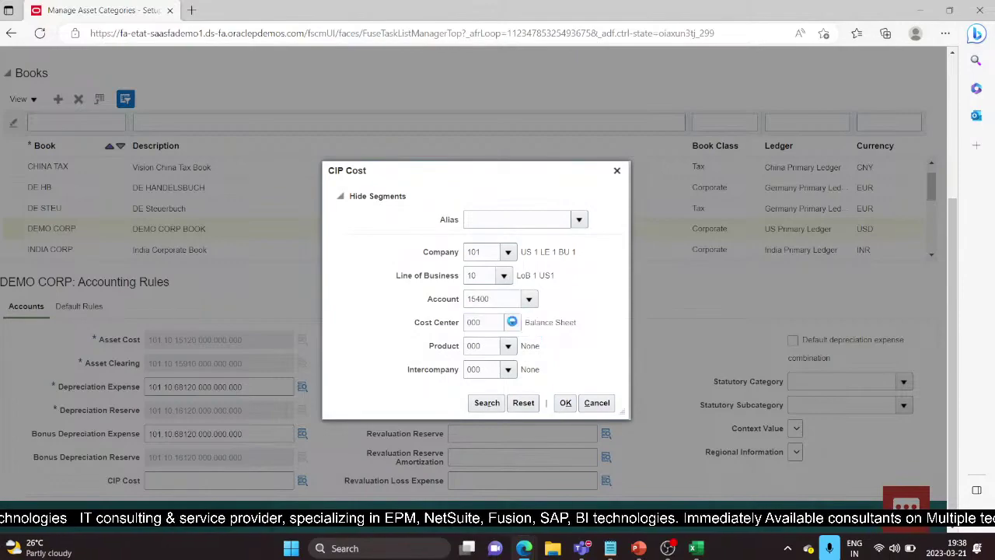
left_click(517, 329)
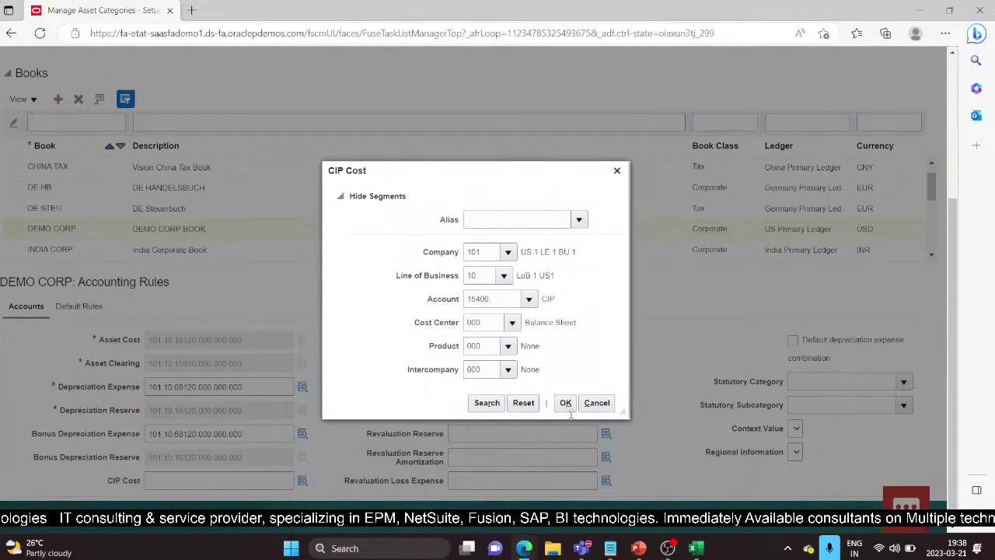
left_click(566, 403)
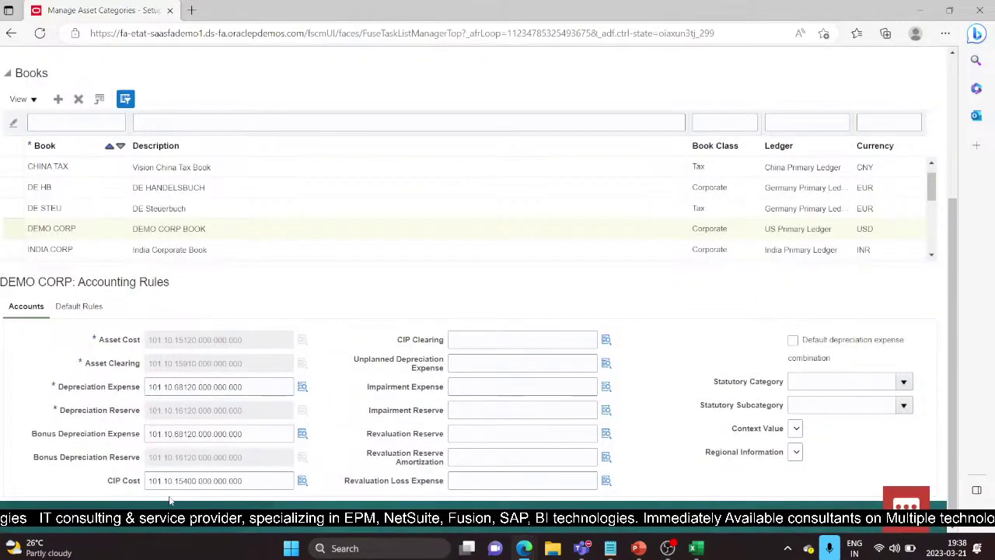
- Set the CIP Clearing account for DEMO CORP using account segment 15930, keeping the other default segments
left_click(604, 338)
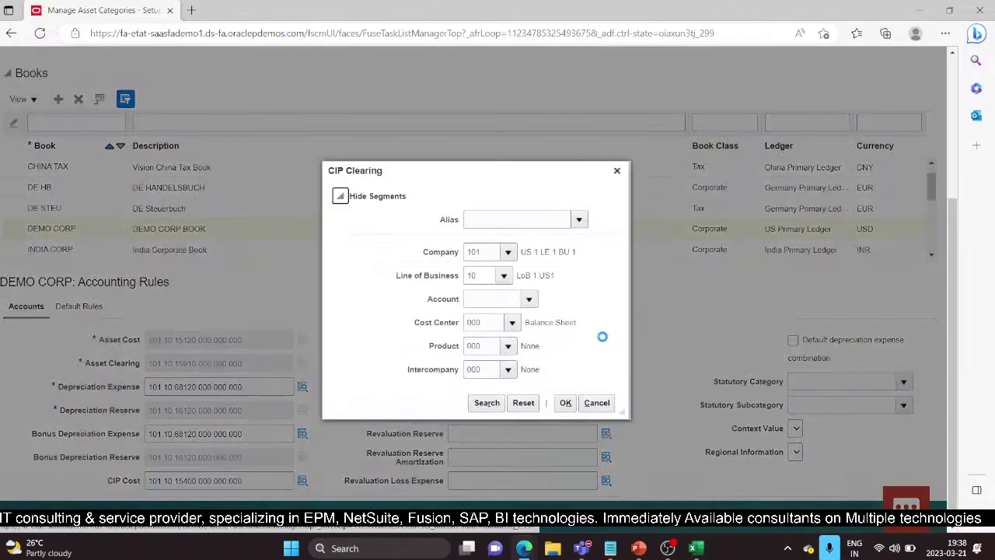
left_click(505, 300)
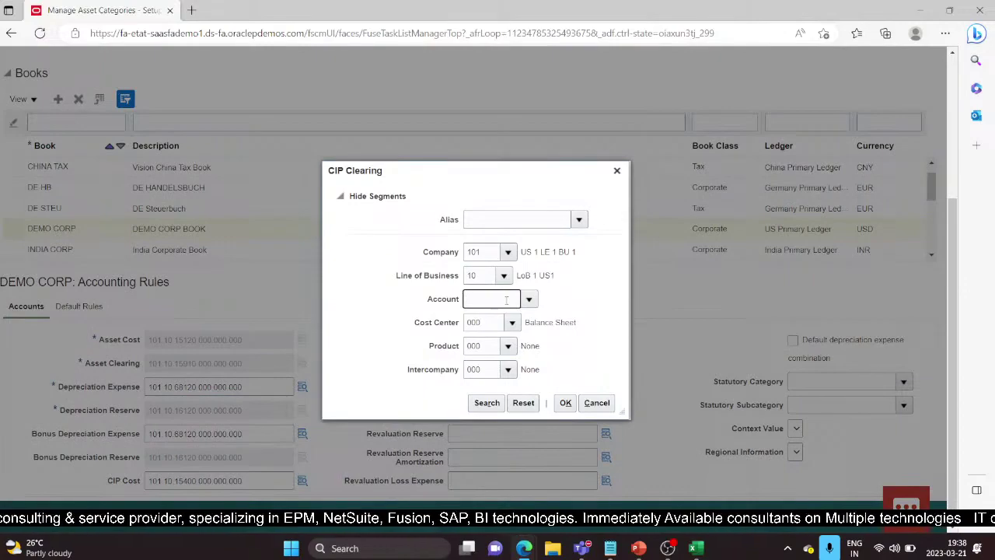
type("1593")
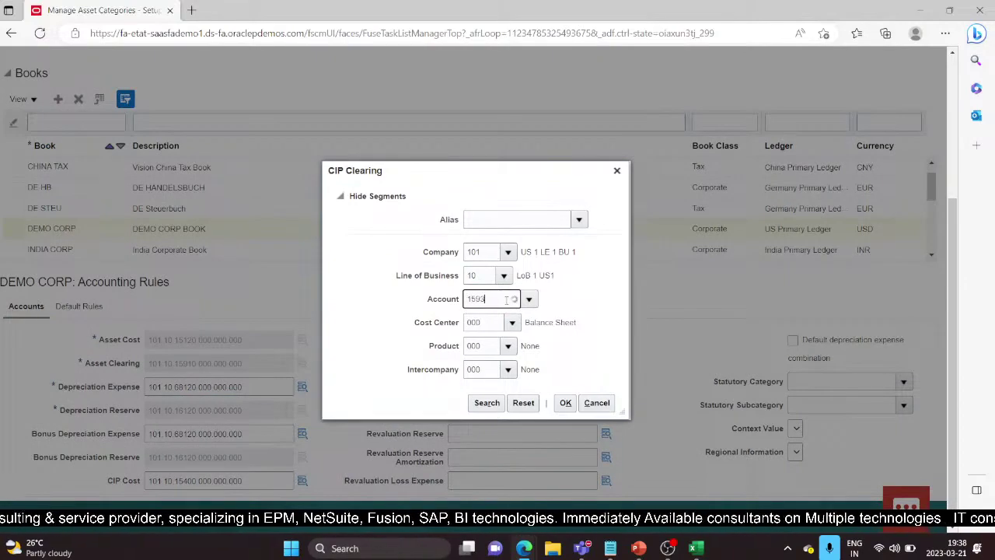
type("0")
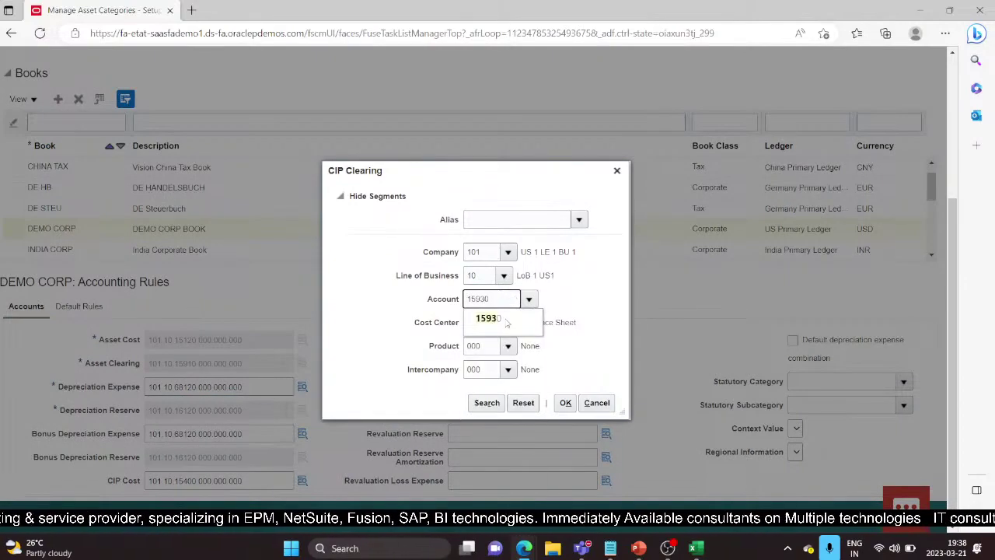
left_click(524, 324)
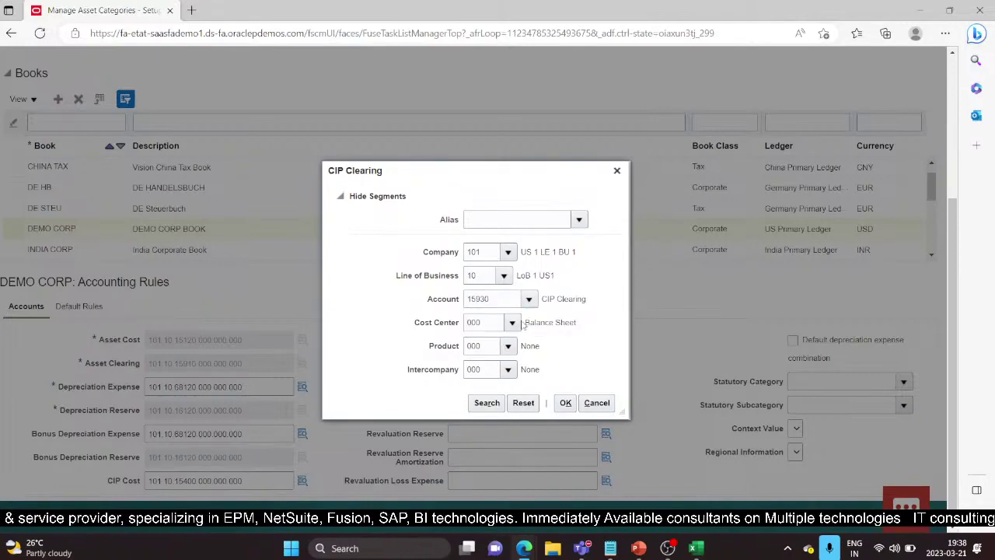
left_click(565, 401)
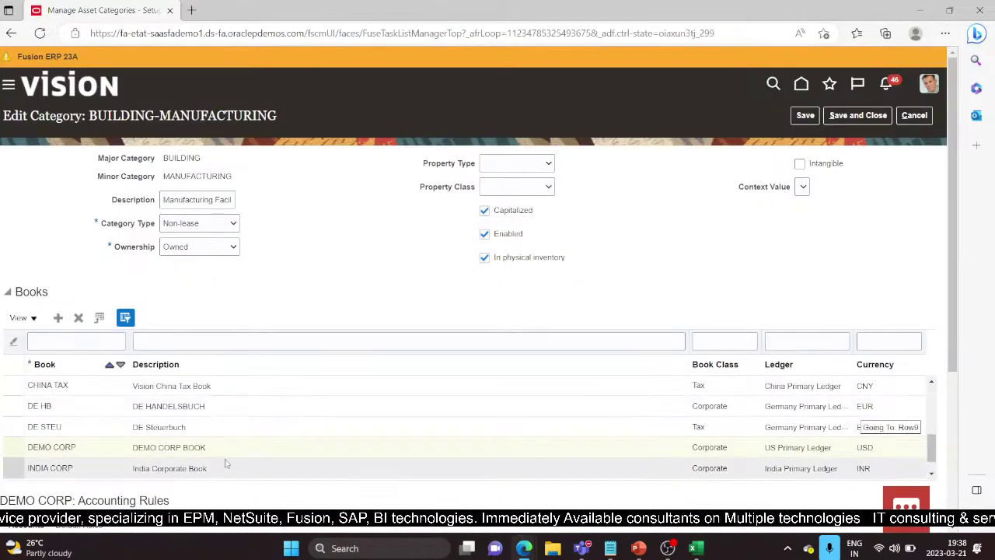
- Save and close the BUILDING-MANUFACTURING category, and return to the Financials setup task list
left_click_drag(953, 319, 940, 282)
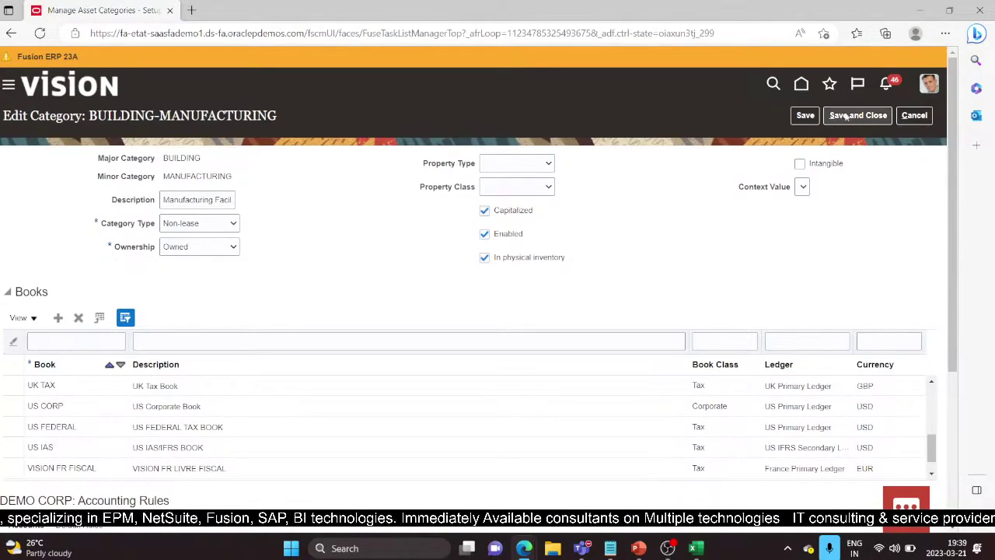
left_click(846, 115)
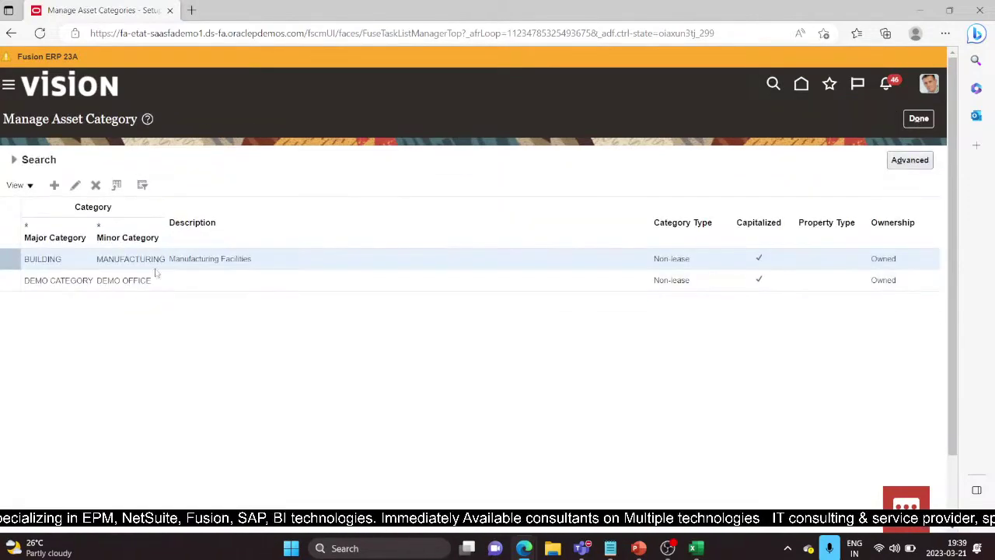
left_click(919, 120)
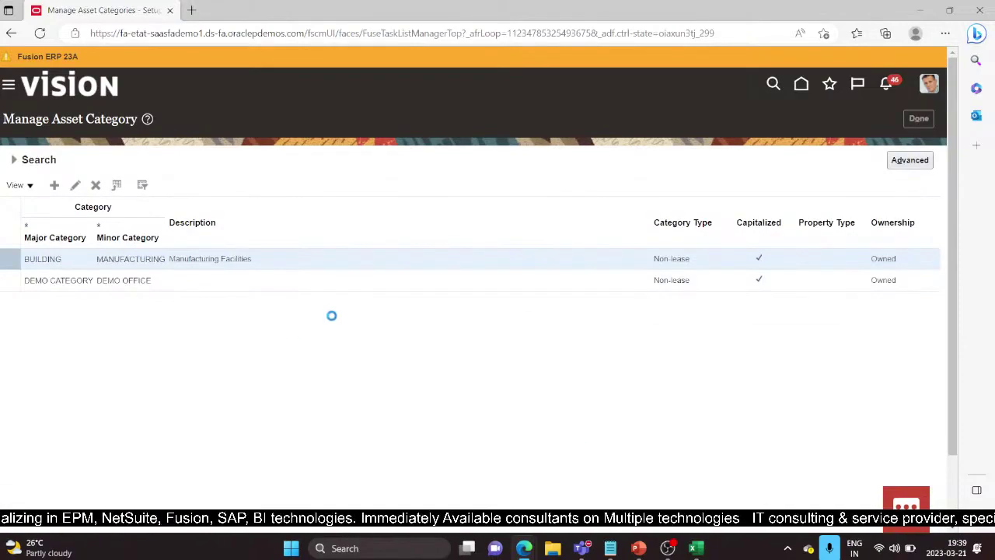
- Switch to the browser window with the Assets work area and start adding an asset in DEMO CORP with asset type CIP
mouse_move(673, 549)
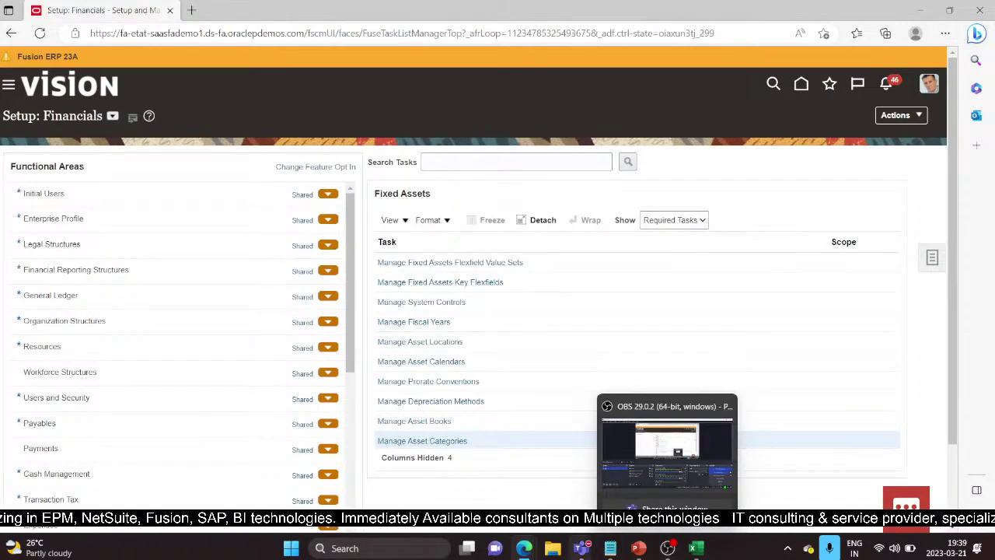
mouse_move(525, 548)
left_click(666, 458)
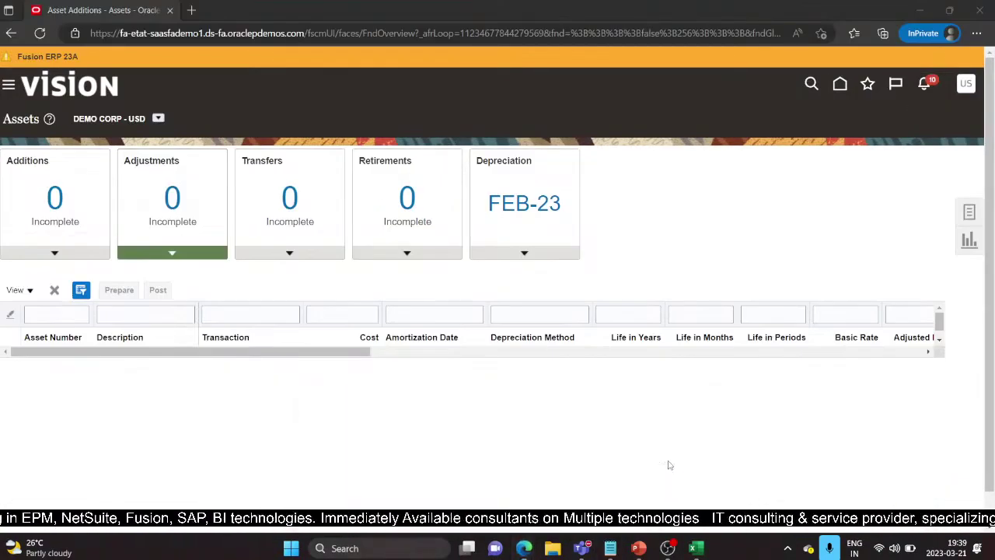
left_click(970, 211)
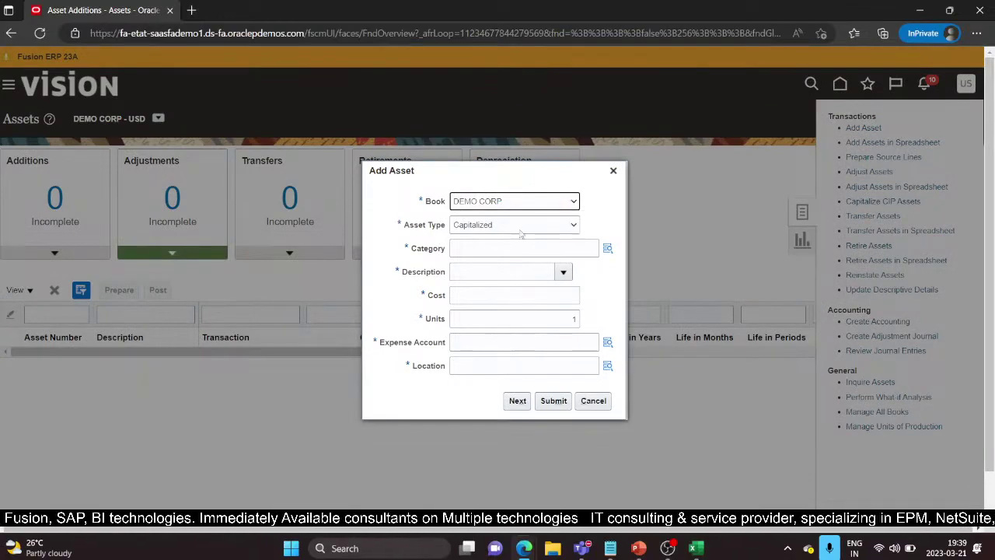
left_click(512, 230)
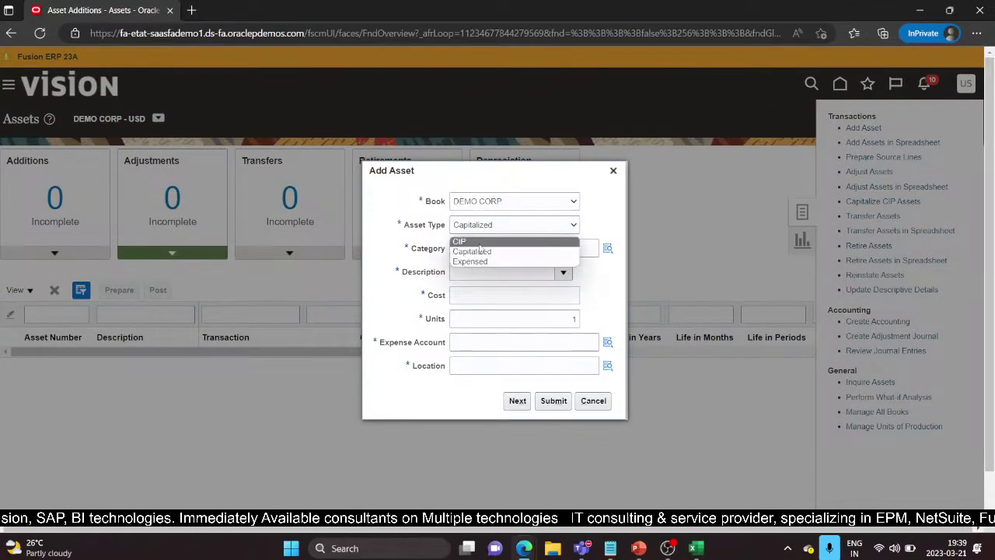
left_click(474, 242)
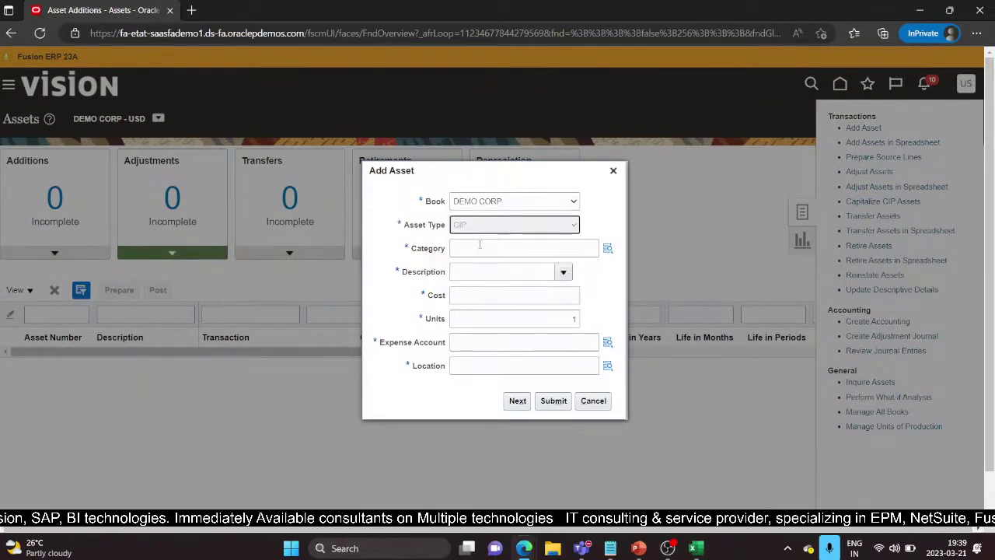
- Set the new asset's category to major category BUILDING and minor category MANUFACTURING
left_click(607, 248)
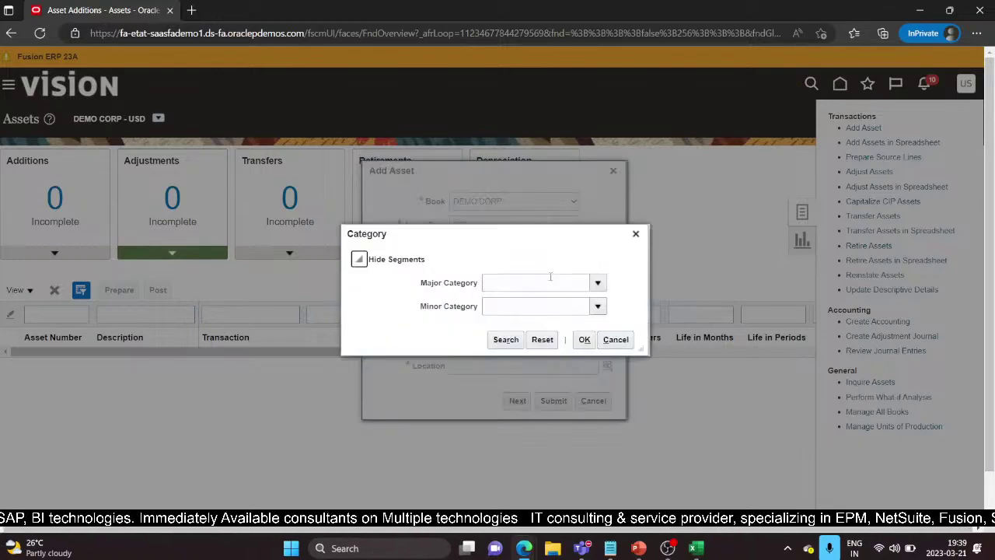
left_click(542, 282)
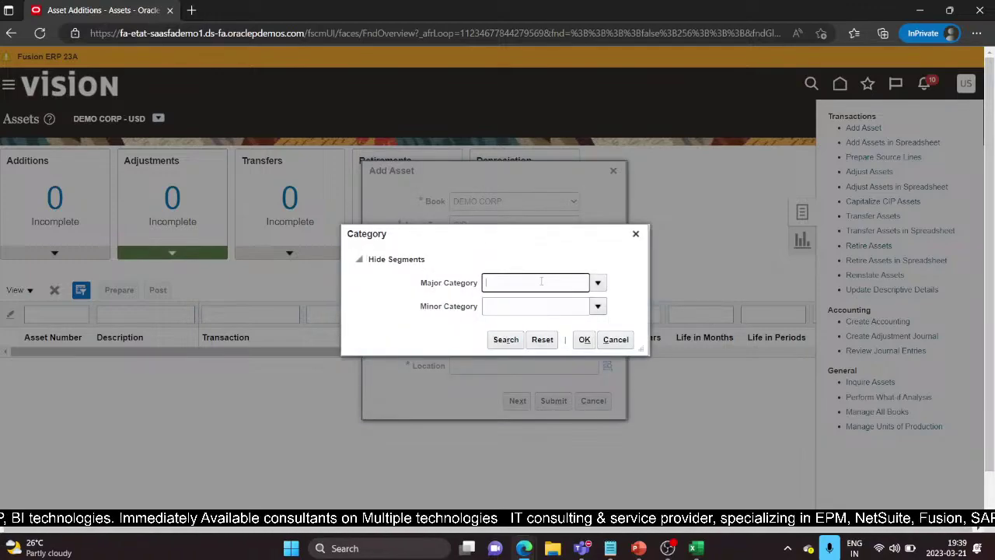
type("Buil")
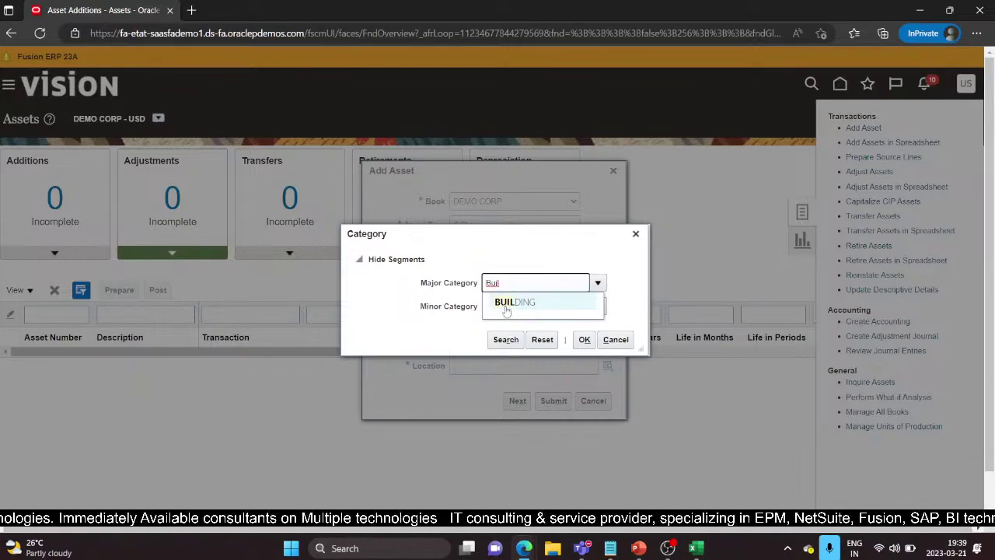
left_click(507, 303)
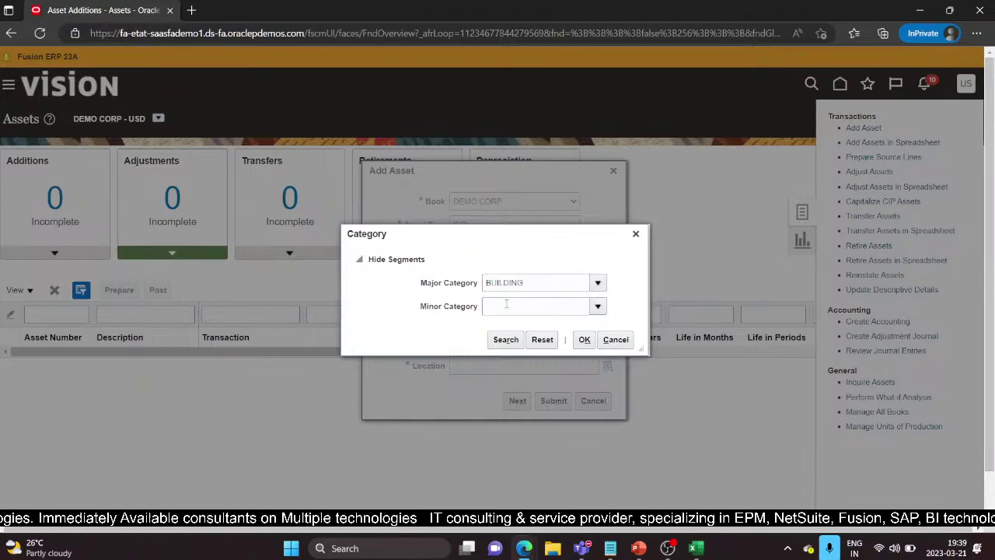
left_click(507, 306)
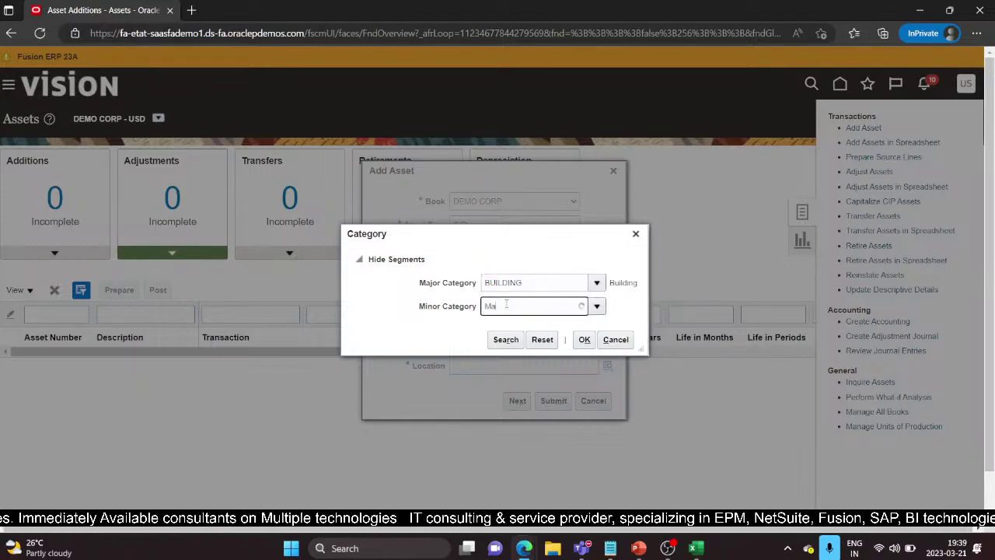
type("Manu")
left_click(522, 327)
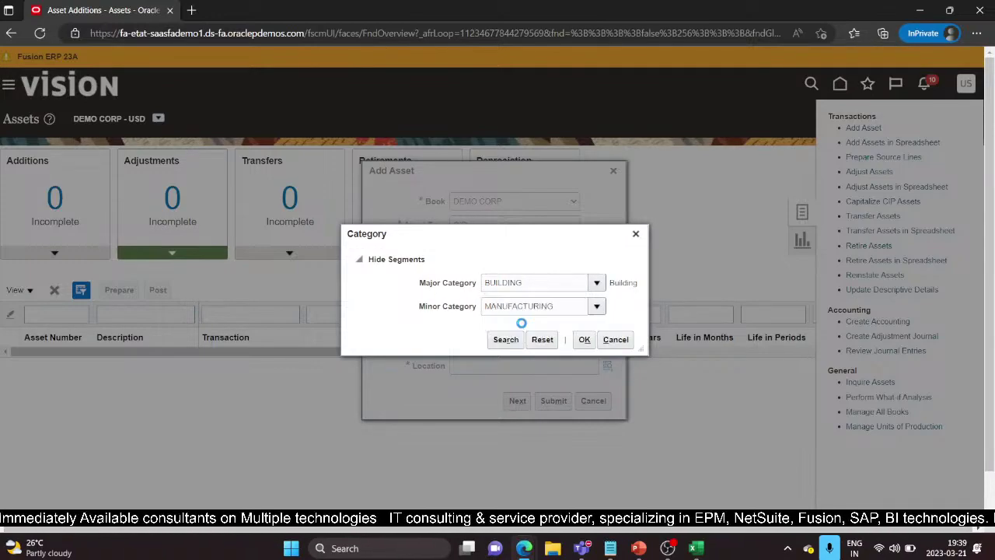
left_click(584, 349)
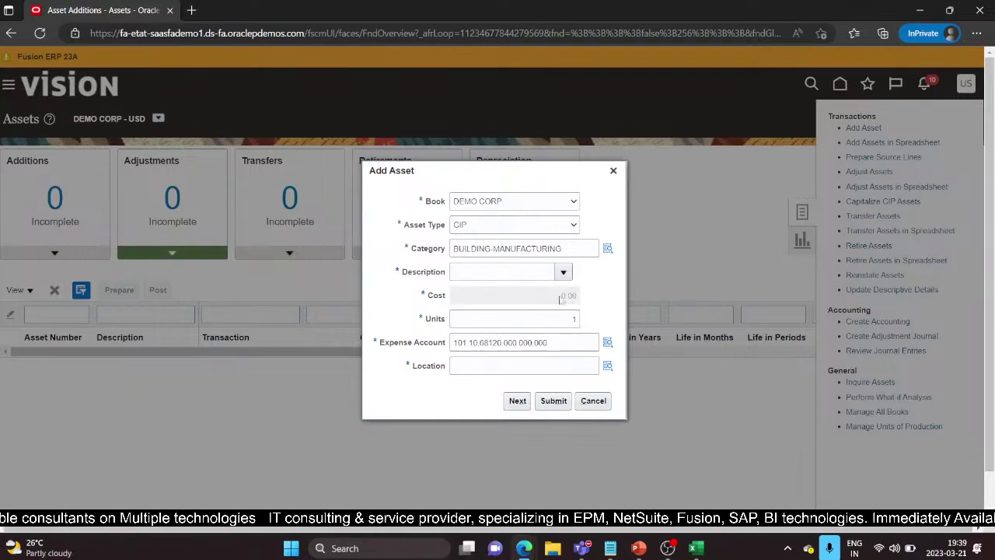
- Enter DEMO CIP as the new asset's description
left_click(498, 267)
type("D")
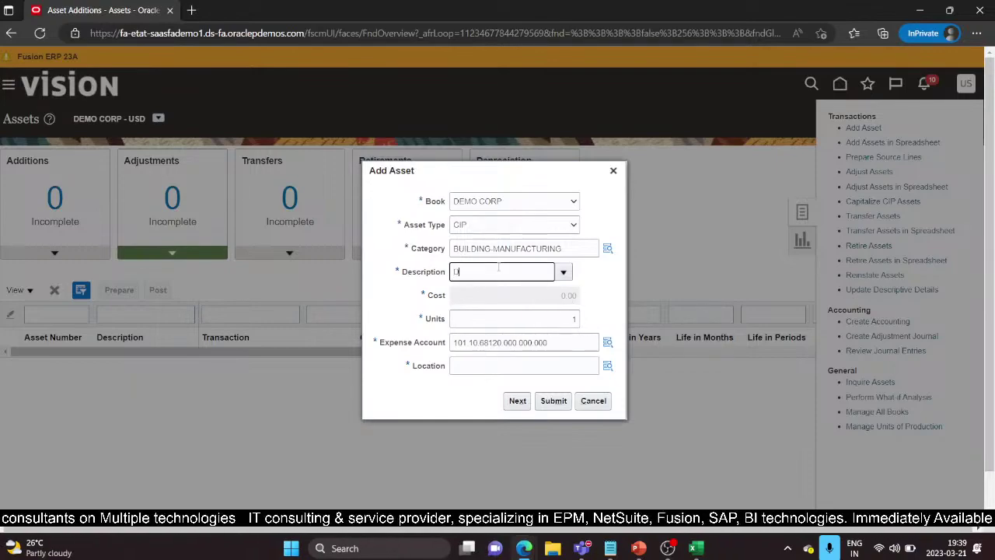
type("EMO CIP")
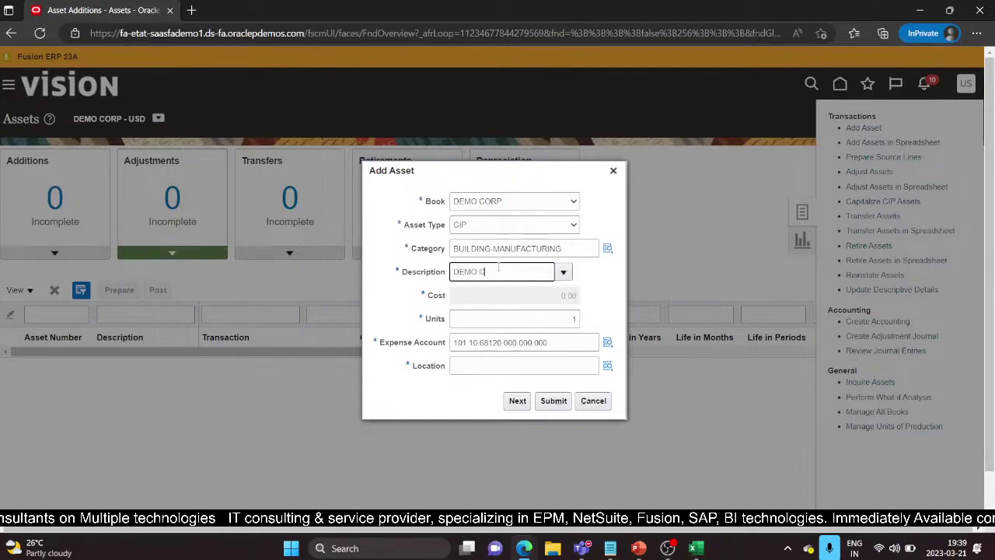
- Start defining the asset's location with country USA and state CALIFORNIA
left_click(477, 364)
left_click(607, 365)
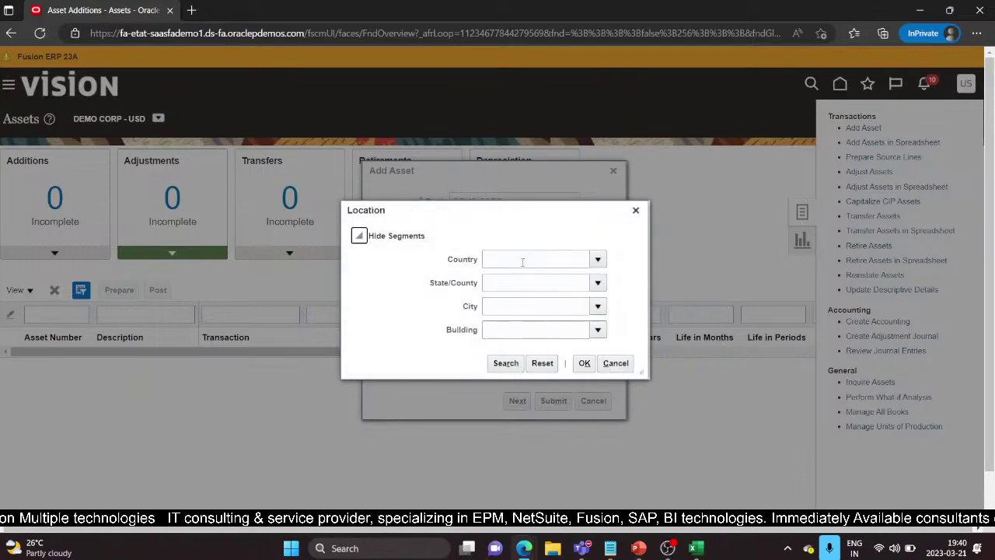
left_click(522, 262)
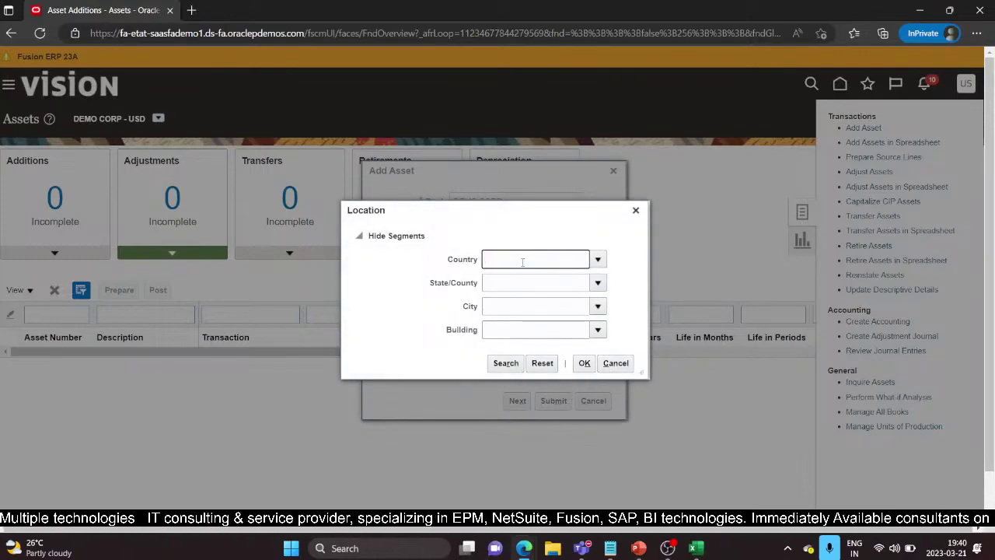
type("USA")
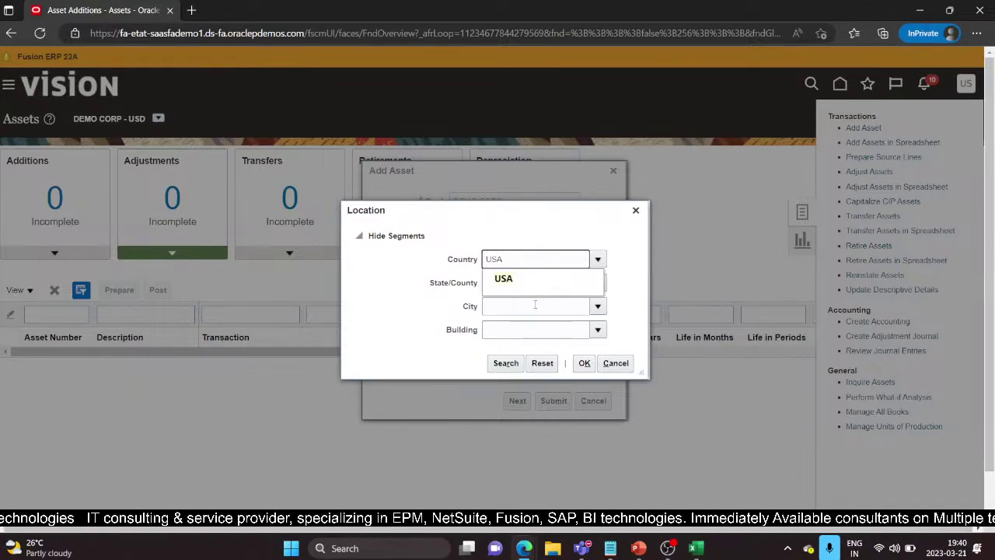
left_click(503, 278)
type("CAL")
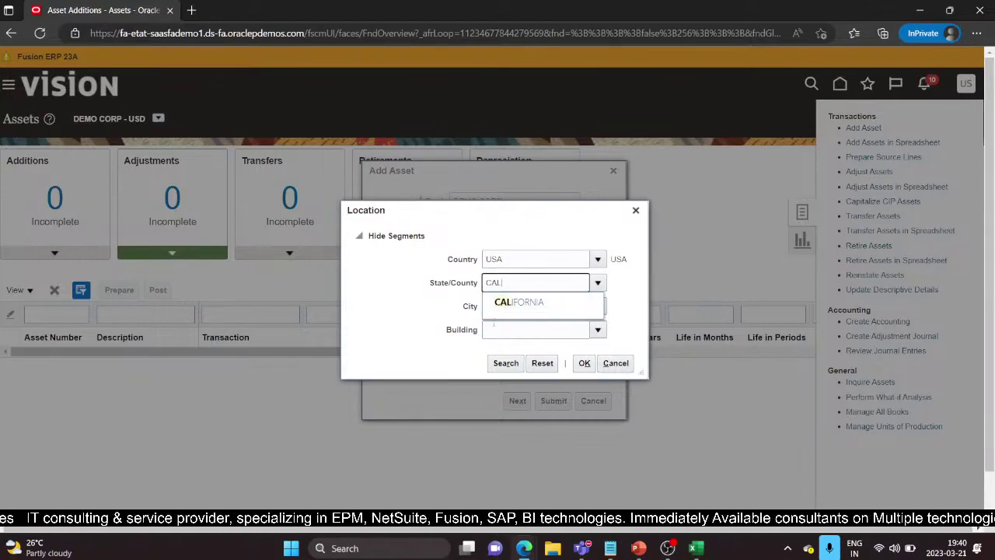
left_click(503, 302)
- Set the location's city to SAN ANGELO and its building to 1
left_click(502, 307)
type("S")
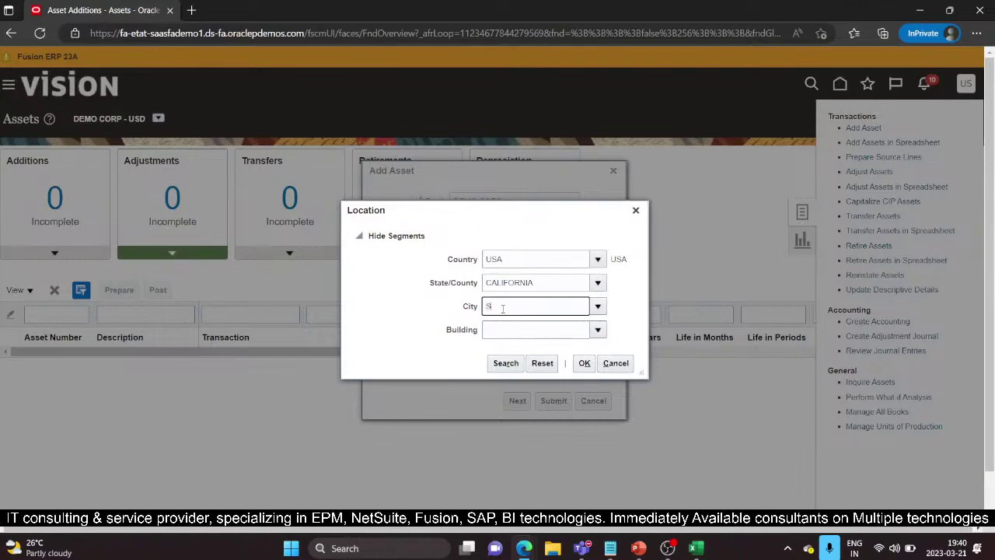
type("A")
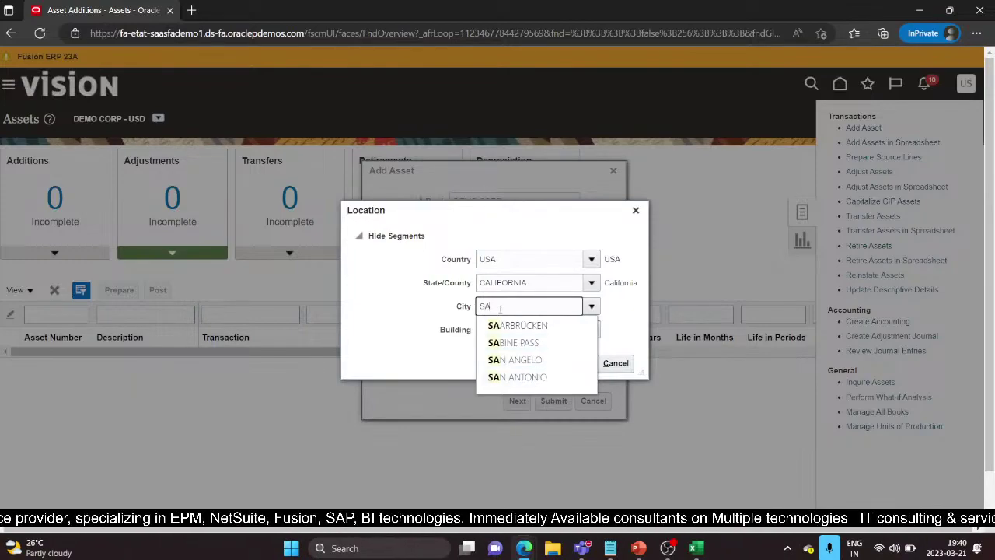
key("BackSpace")
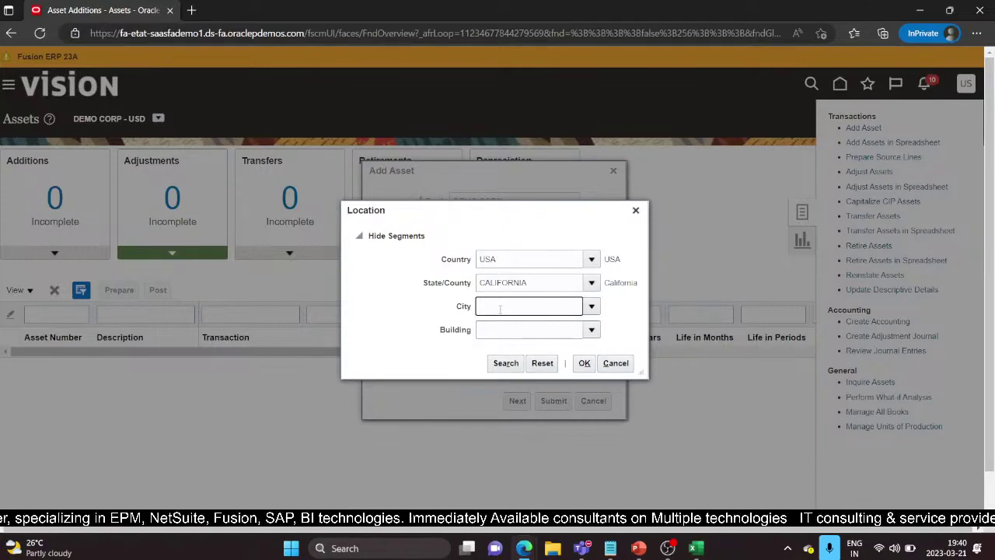
type("S")
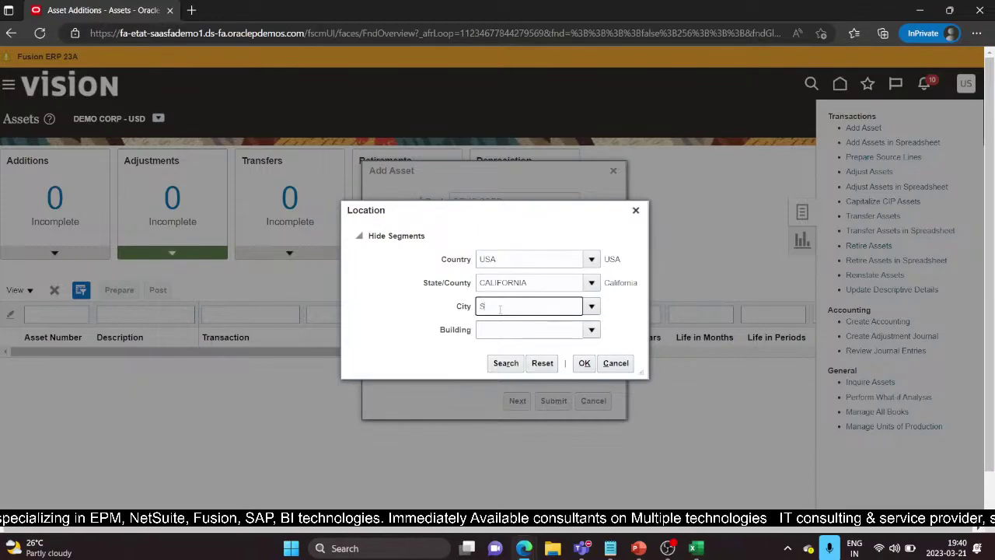
type("ANTA")
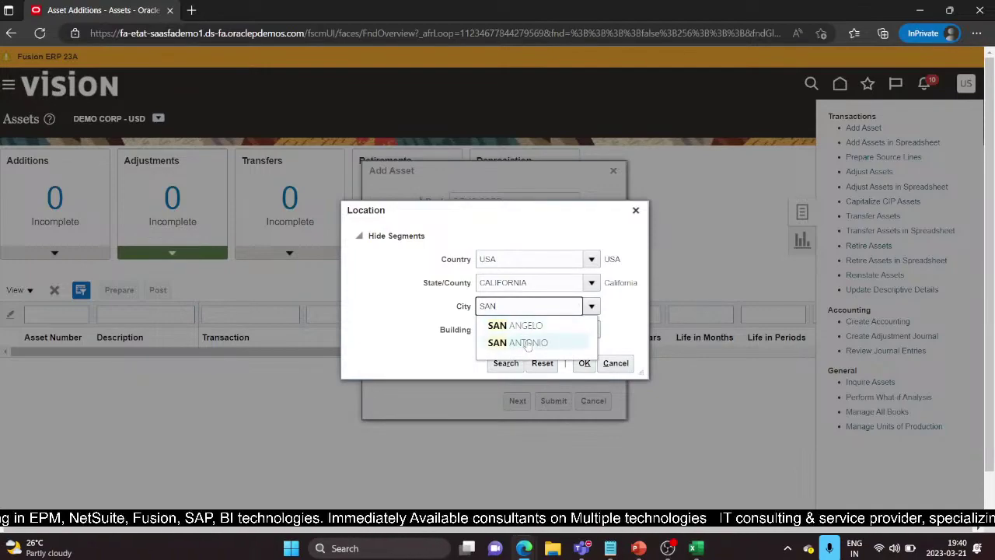
left_click(534, 325)
left_click(537, 328)
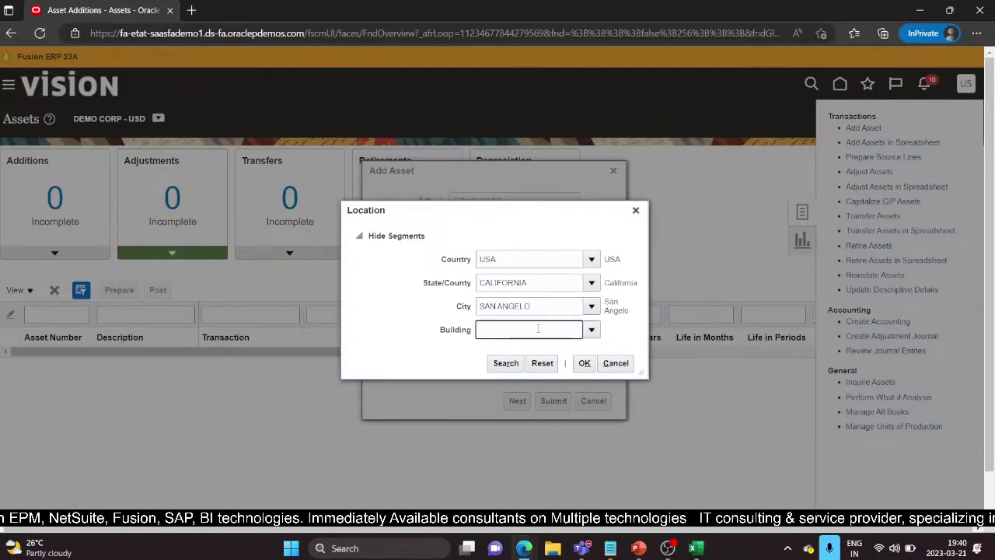
type("c")
key("BackSpace")
type("1")
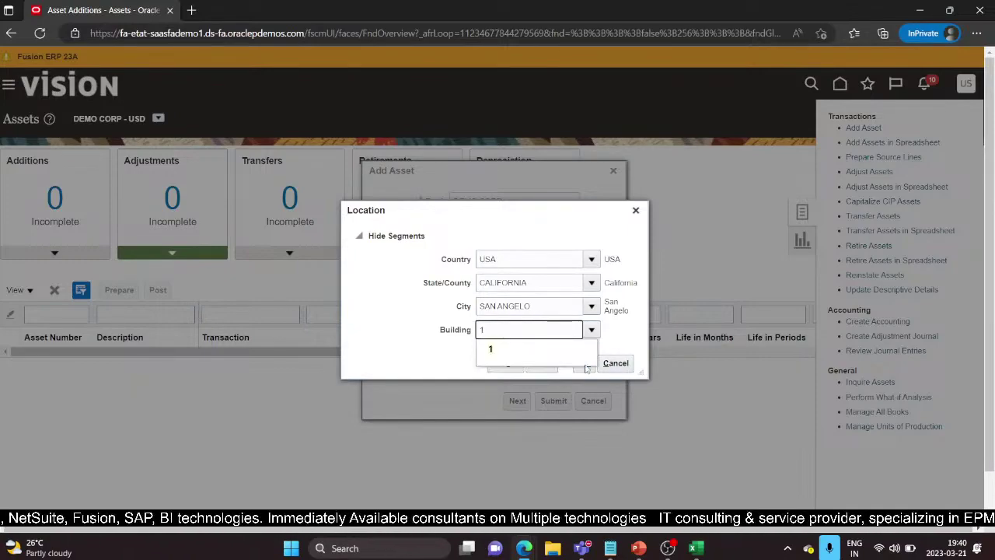
left_click(567, 350)
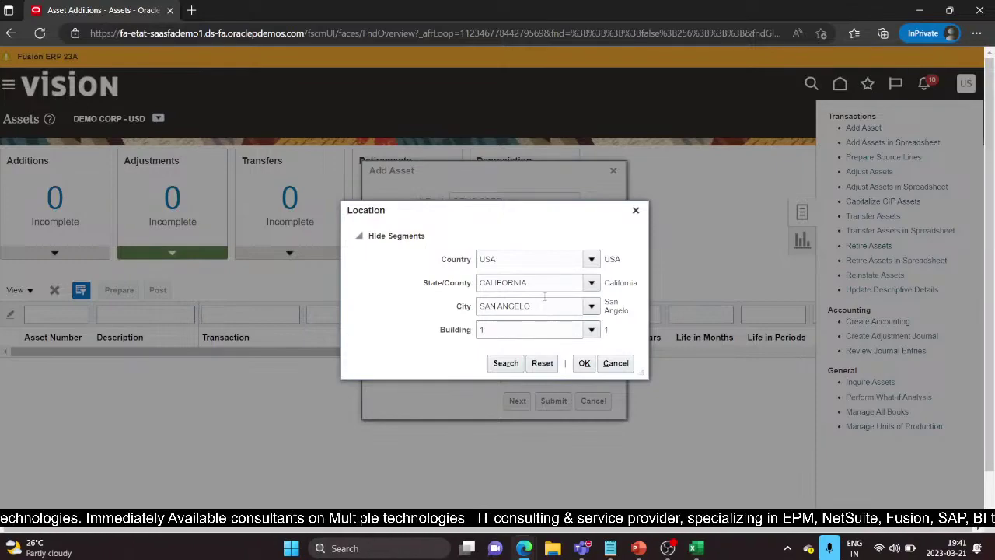
- Change the location's state to TEXAS and apply the location to the asset
left_click_drag(529, 283, 466, 289)
type("TE")
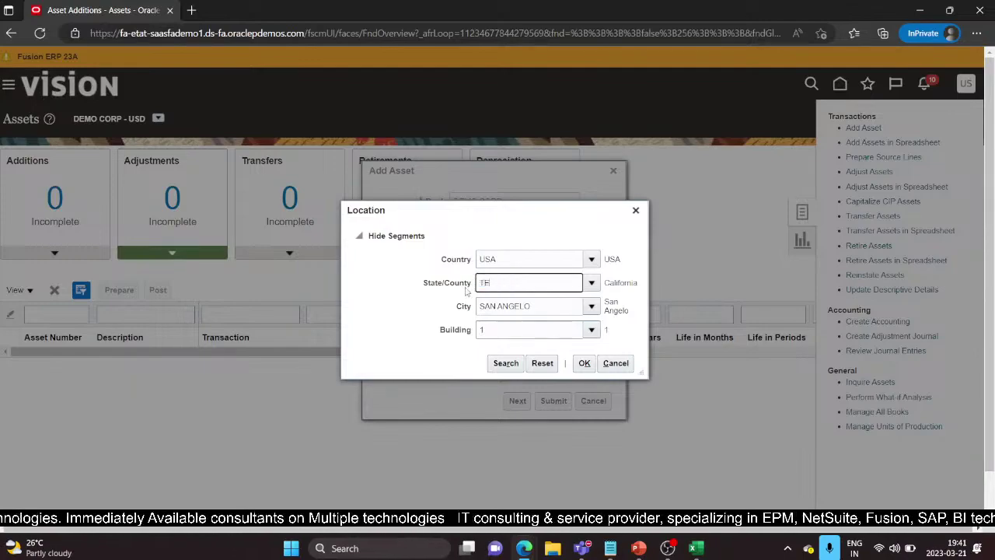
left_click(515, 320)
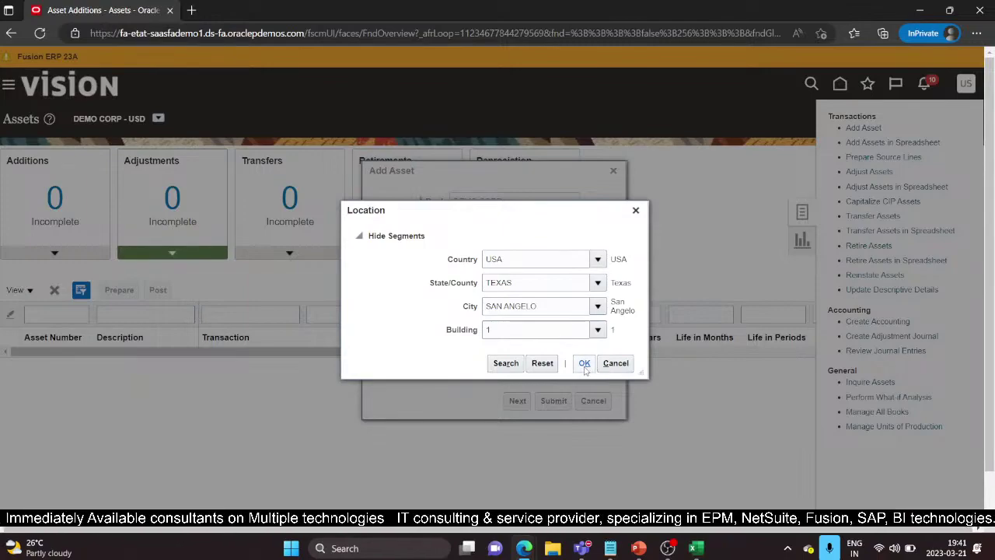
left_click(584, 364)
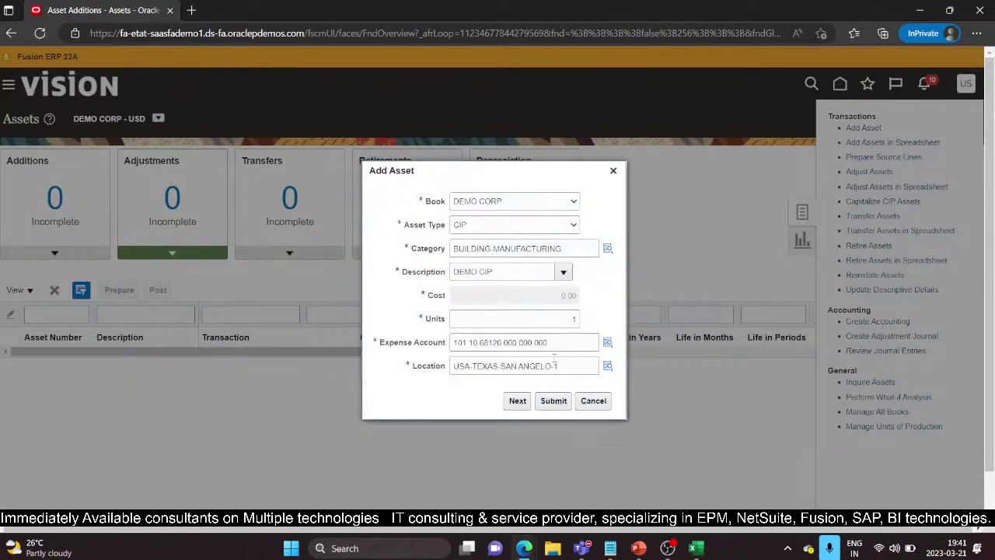
- Continue to the asset's full details and set the In Service Date to 2/11/23
left_click(518, 401)
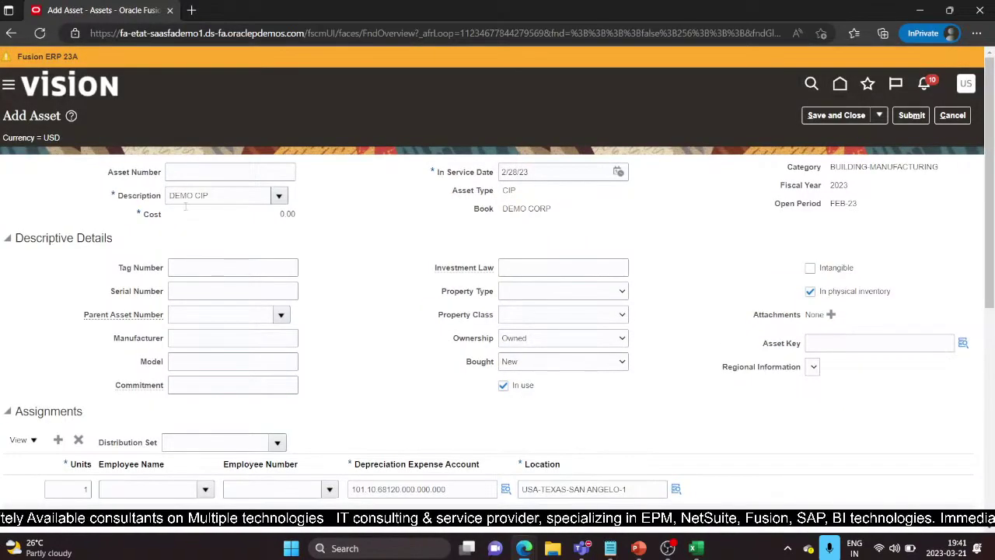
left_click(617, 171)
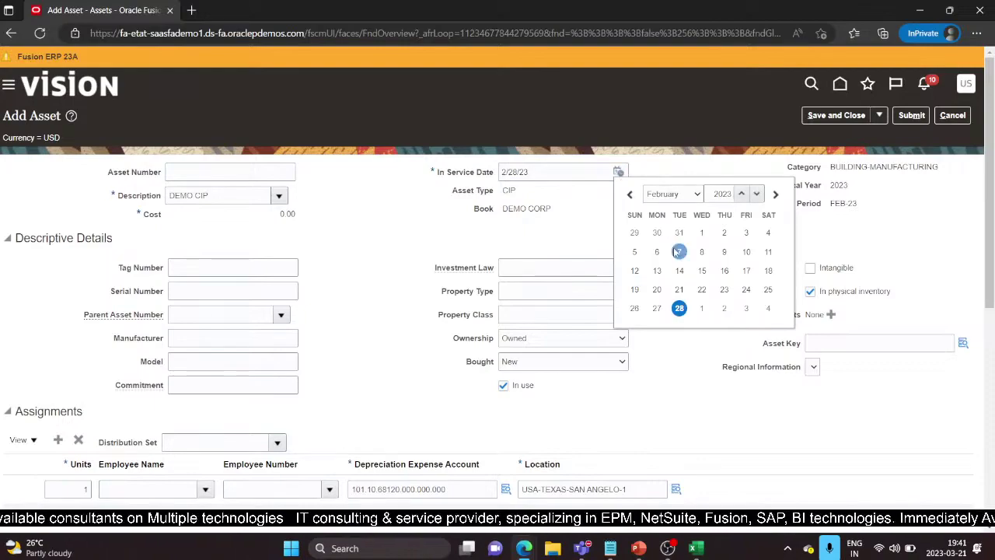
left_click(768, 251)
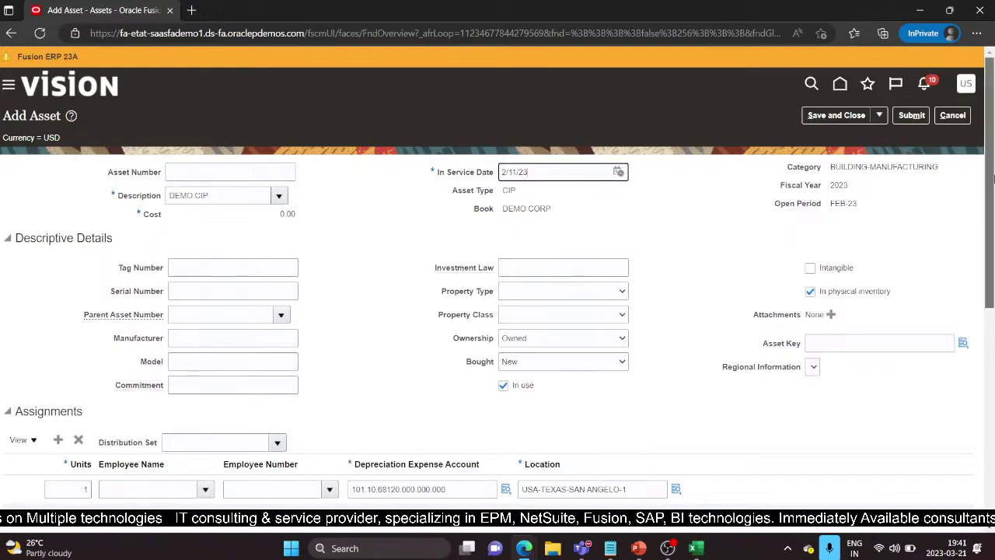
- Add a source line to the asset's financial details with a line amount of 1,250,000.00
left_click_drag(993, 178, 993, 349)
left_click(181, 243)
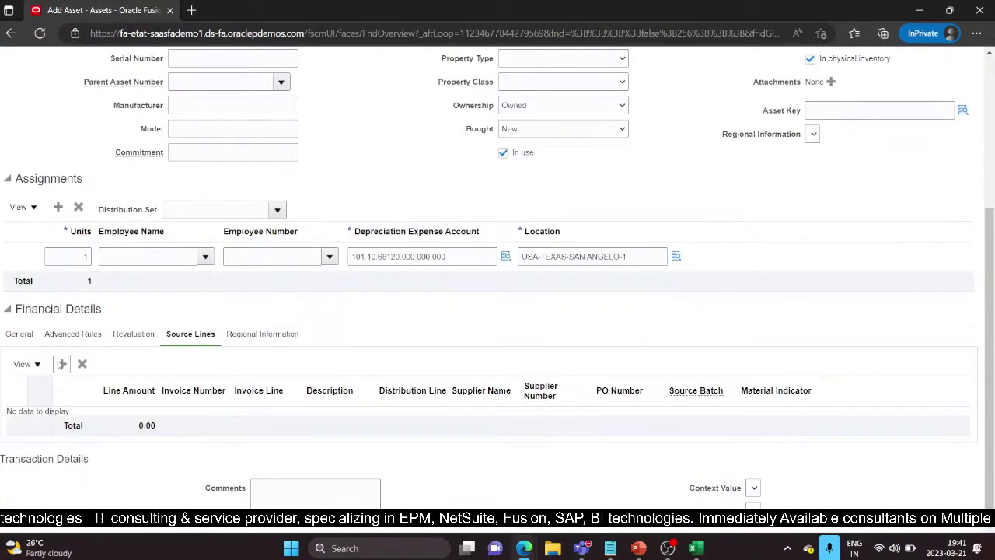
left_click(61, 363)
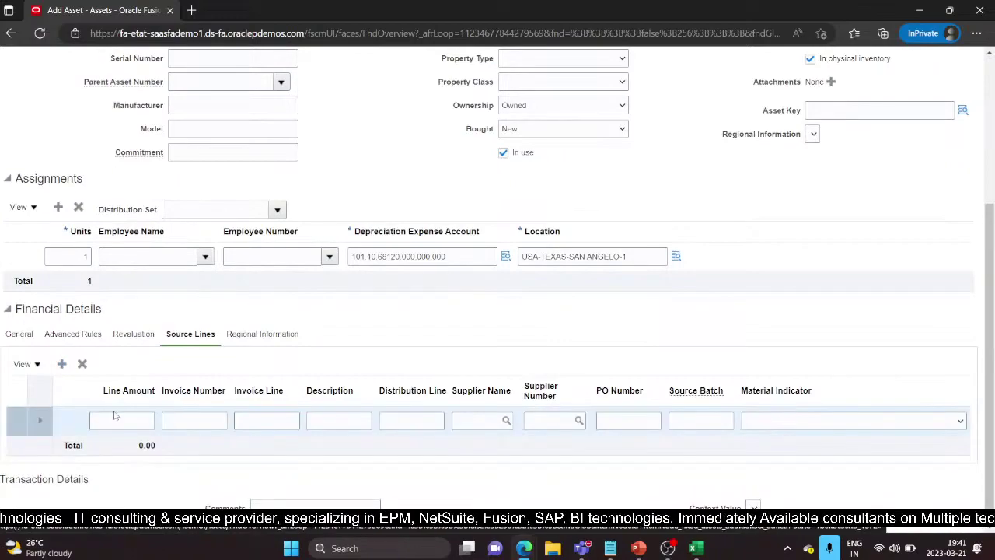
left_click(113, 419)
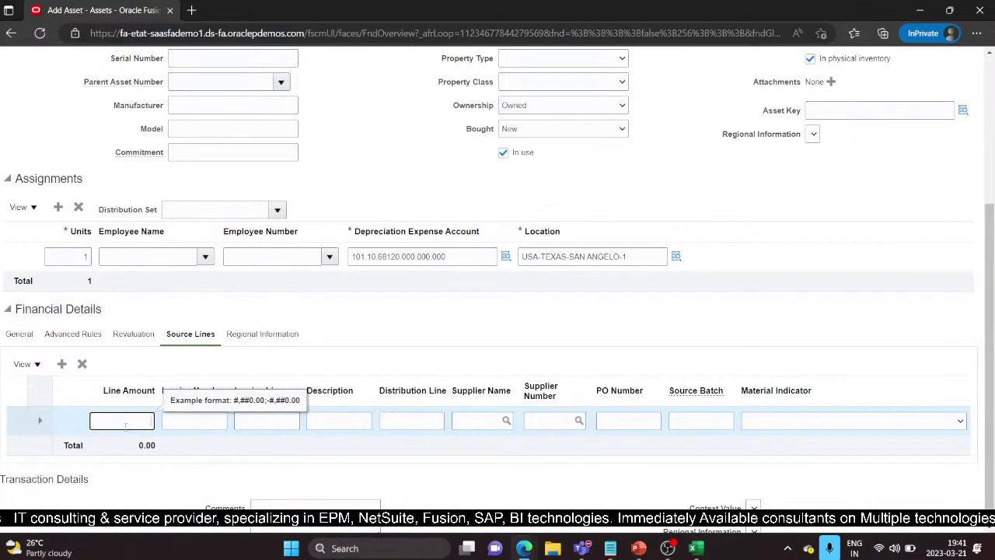
type("1250000")
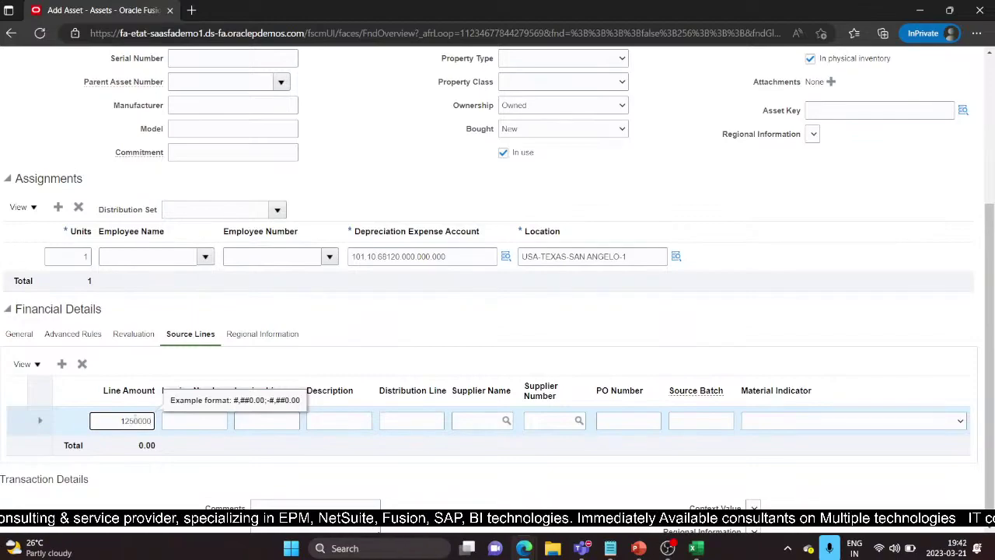
left_click(237, 363)
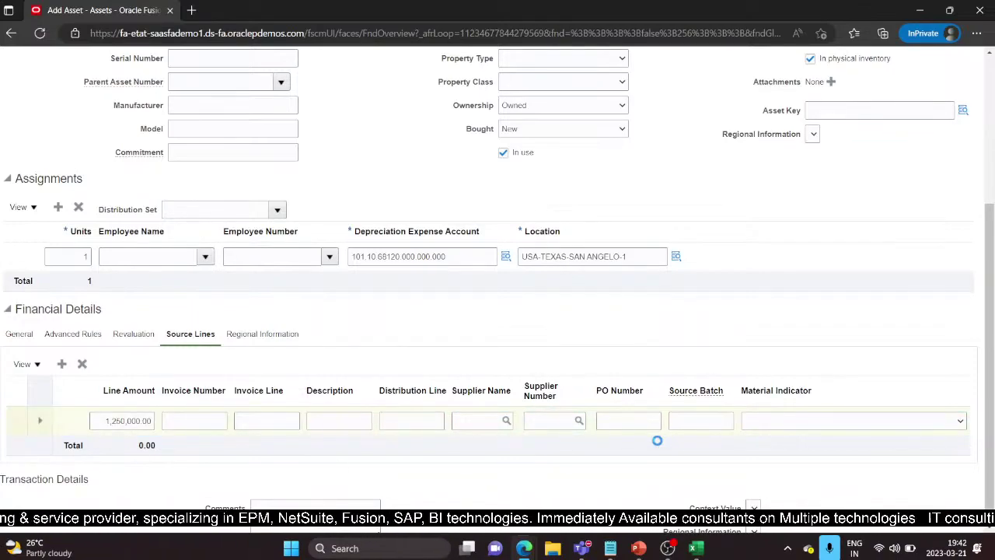
- Review the asset's general financial details, including depreciation method, life and cost values
scroll(392, 414, "up", 1)
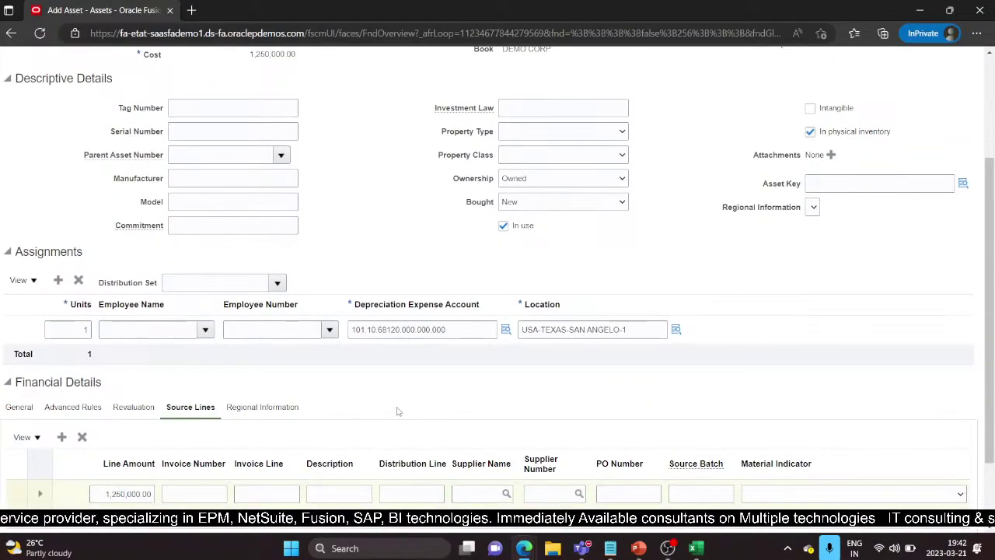
left_click(22, 407)
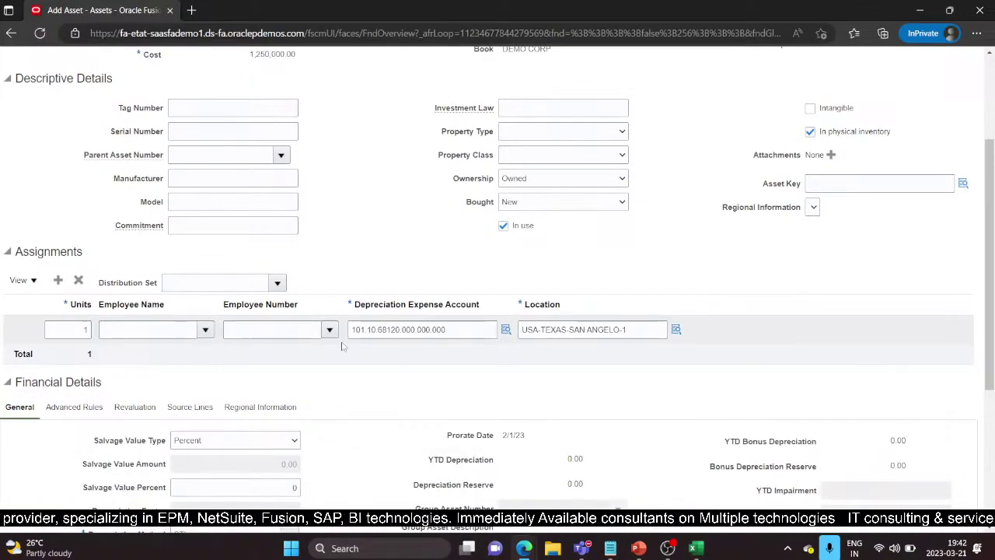
scroll(345, 427, "down", 2)
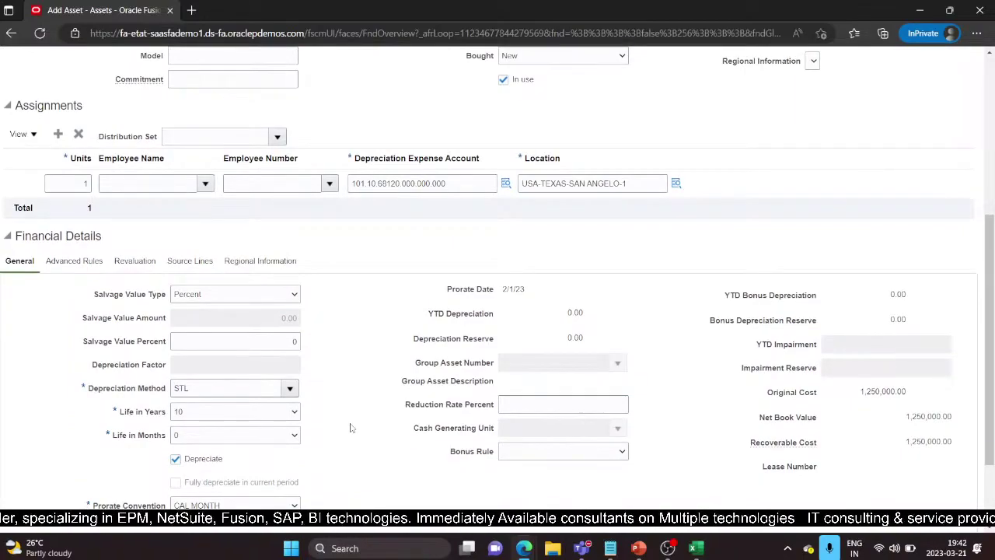
- Check the DEMO CIP asset's descriptive, assignment and financial details and submit the asset addition
scroll(350, 427, "up", 4)
scroll(445, 362, "down", 4)
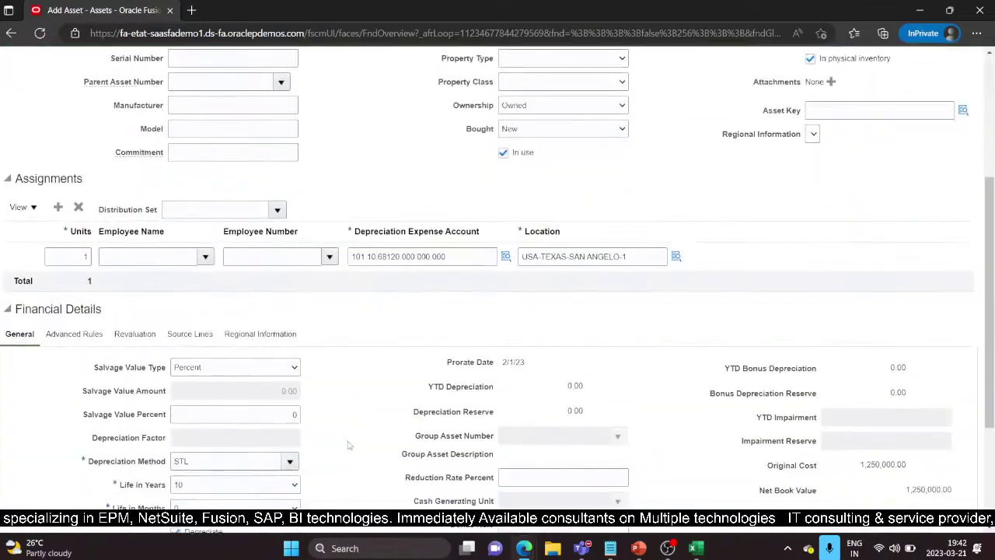
scroll(687, 418, "up", 1)
scroll(687, 418, "up", 3)
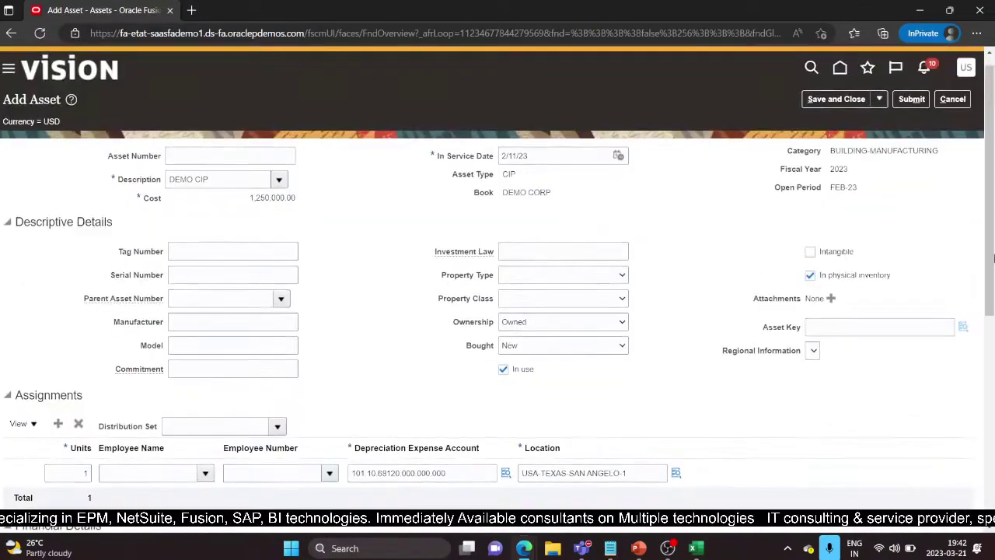
left_click(914, 115)
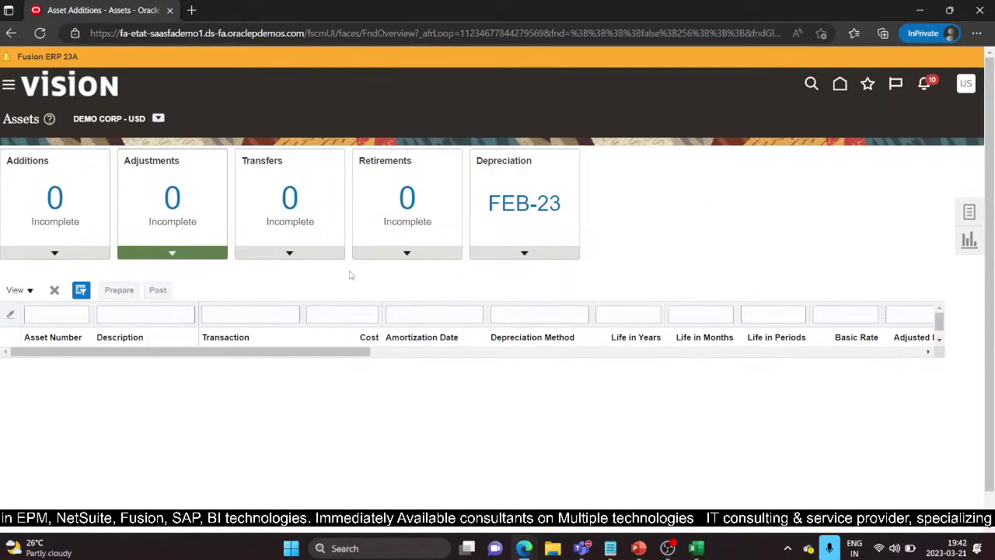
- Refresh the Assets work area, open DEMO CIP from the recent additions inquiry and copy its asset number
left_click(40, 32)
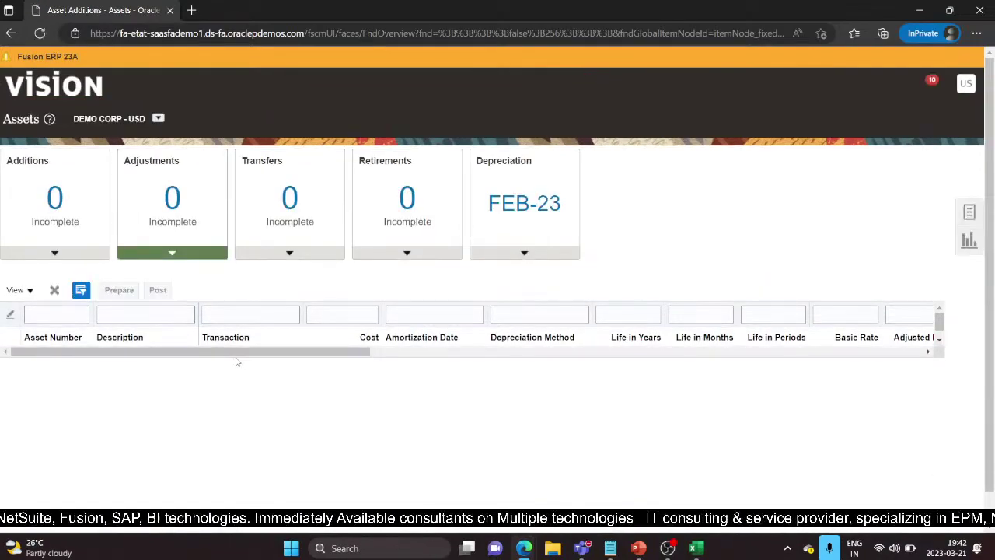
left_click(971, 216)
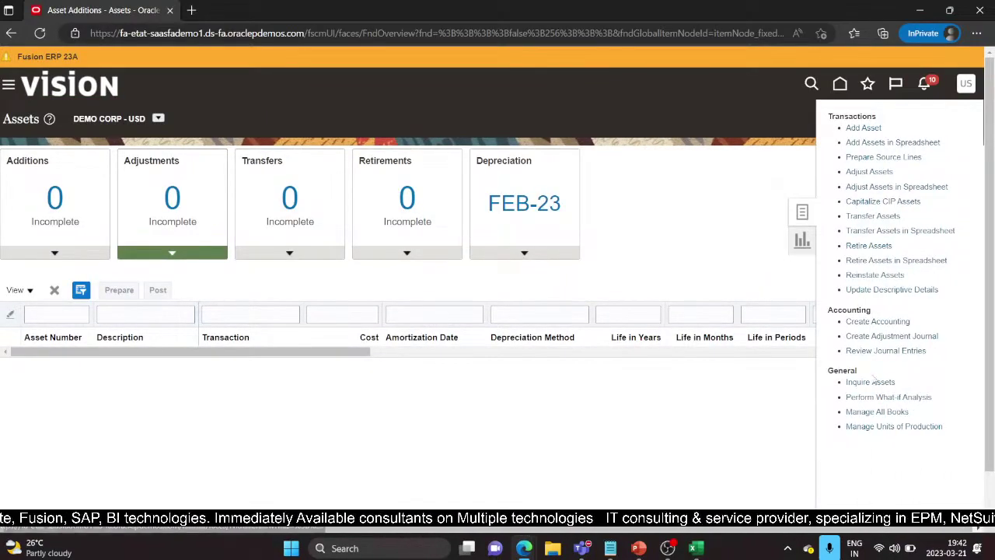
left_click(872, 381)
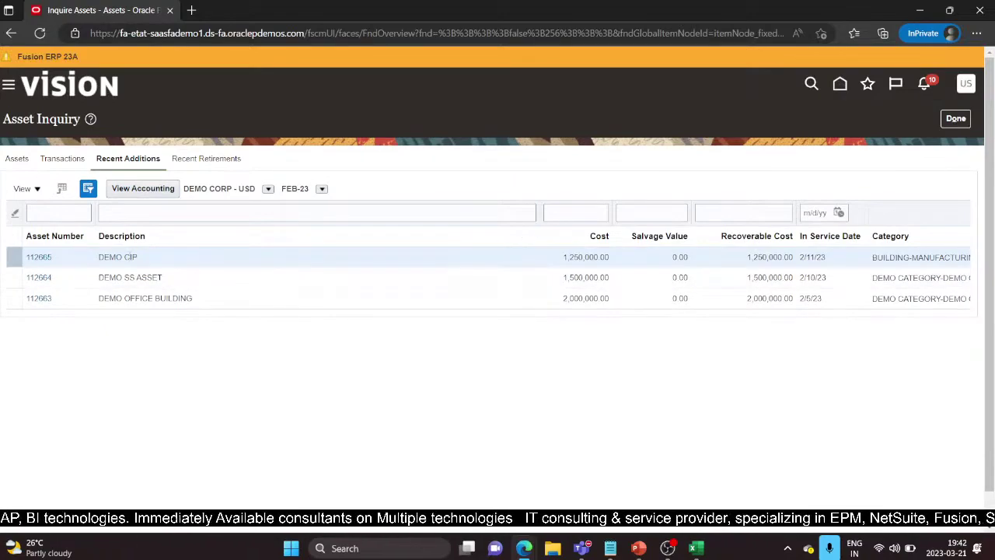
left_click(34, 256)
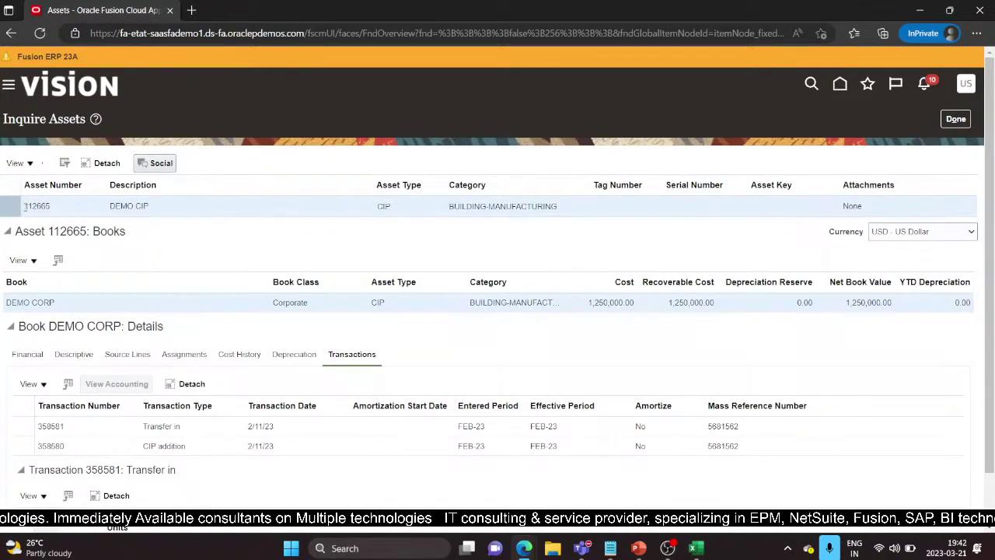
left_click_drag(24, 206, 52, 210)
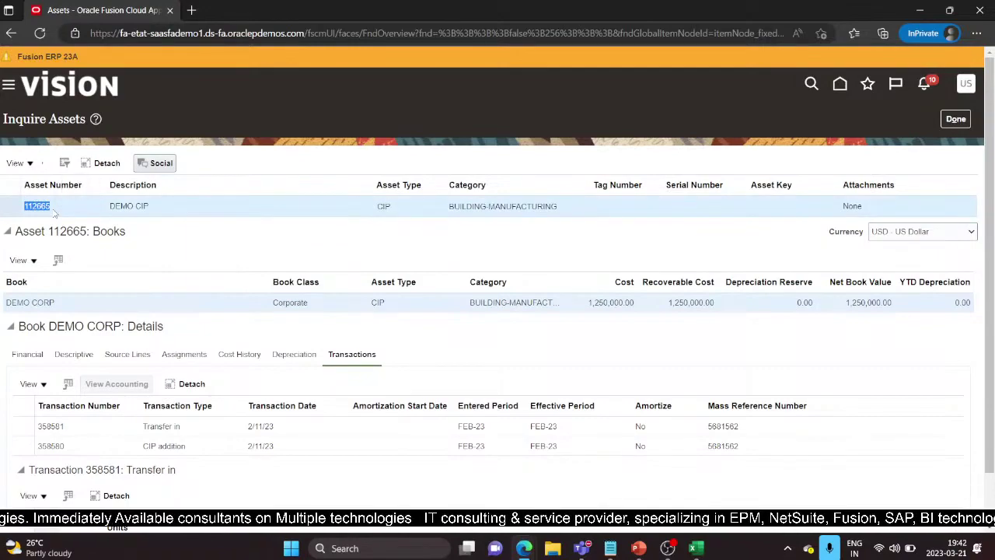
- Close the inquiry and search for asset number 112665 in the DEMO CORP book under Capitalize CIP Assets
left_click(949, 122)
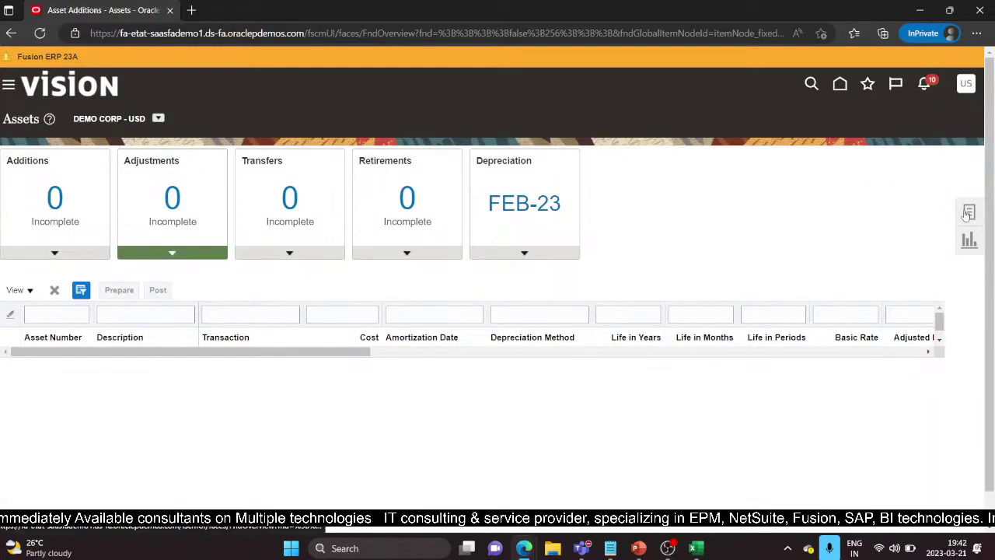
left_click(968, 212)
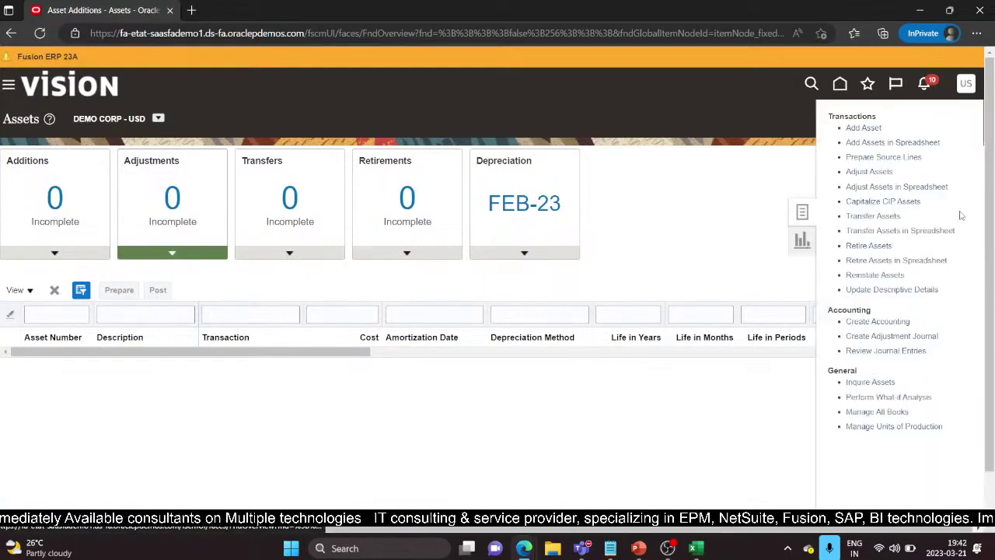
left_click(871, 201)
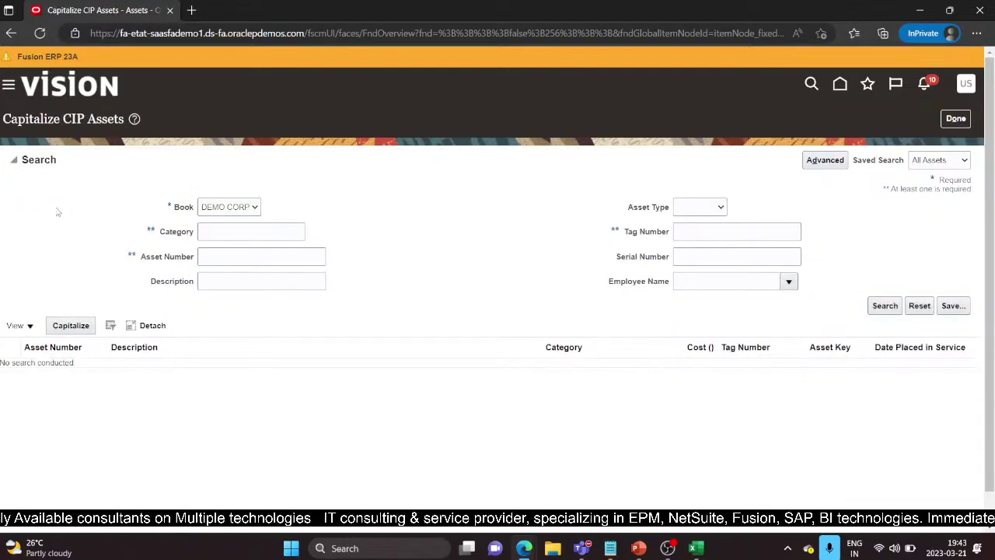
left_click(214, 258)
type("112665")
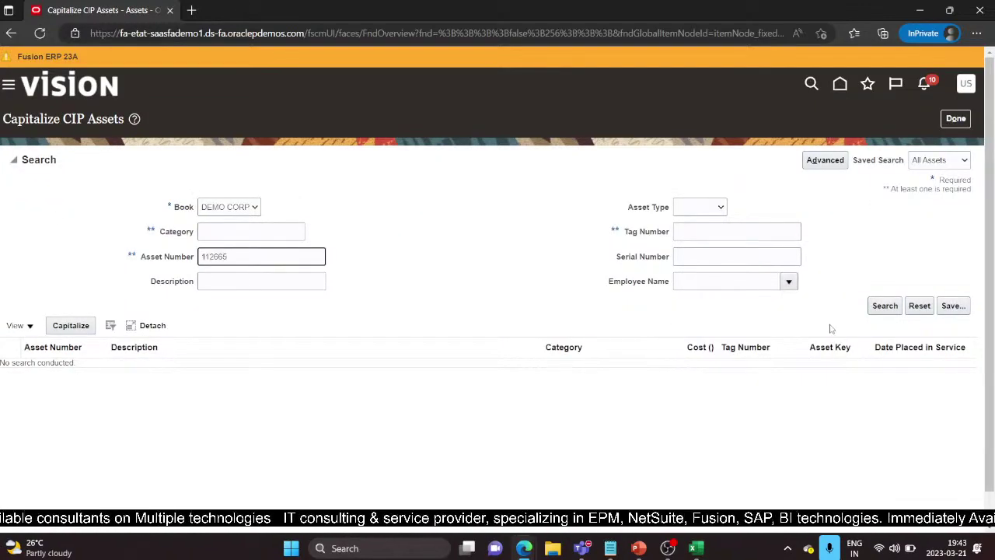
left_click(885, 306)
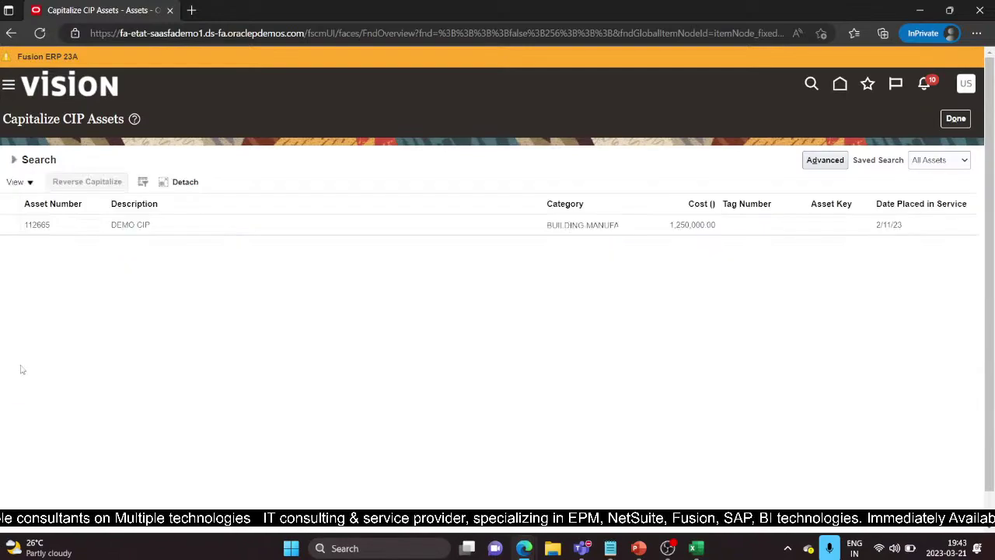
- Capitalize the DEMO CIP asset with a new Date Placed in Service of 2/28/23
left_click(13, 225)
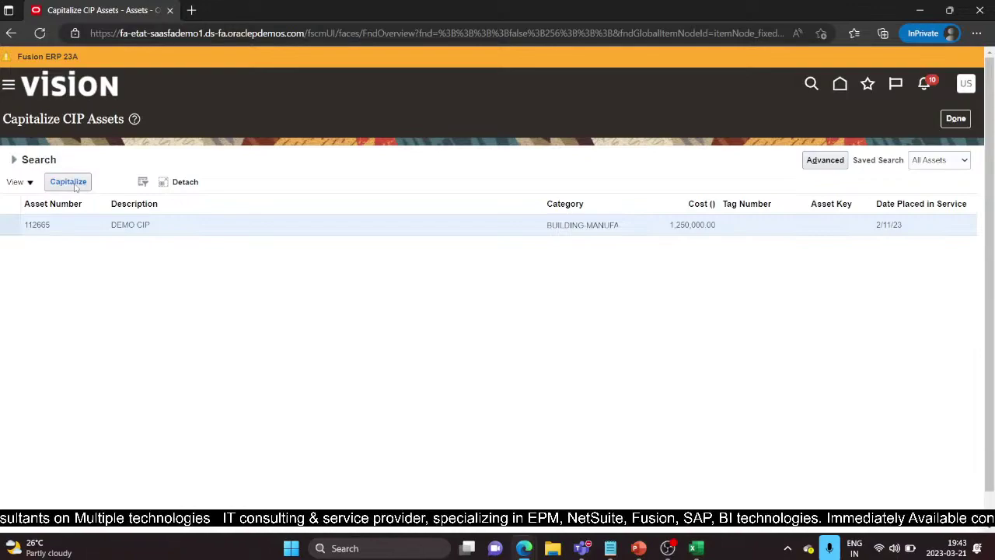
left_click(75, 185)
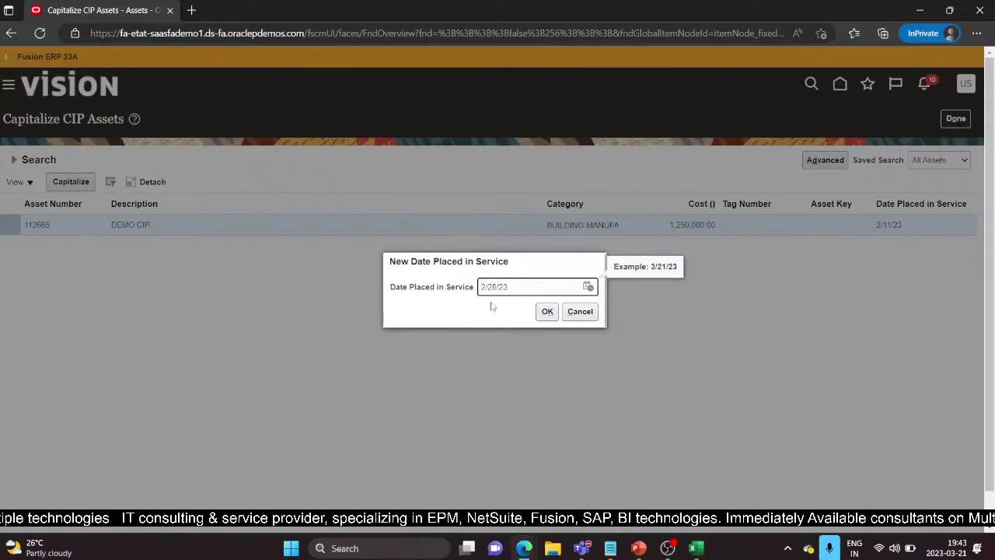
left_click(547, 311)
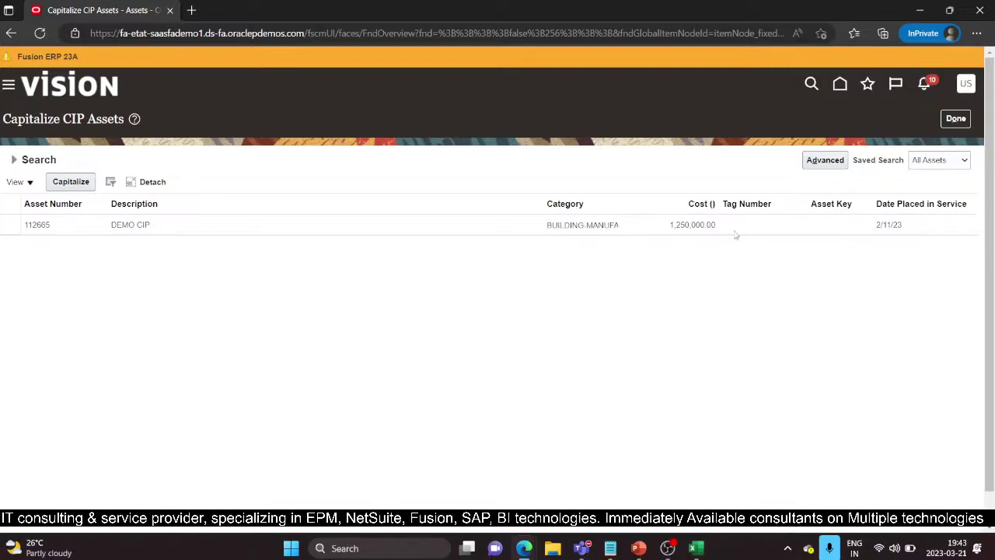
- Return to the asset adjustments overview and post the DEMO CIP capitalization transaction
left_click(955, 118)
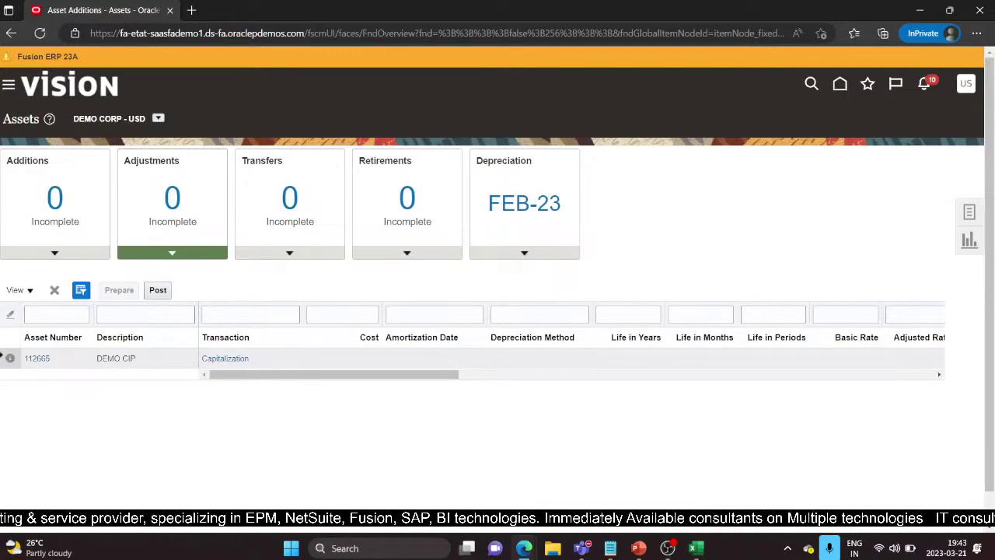
left_click(157, 290)
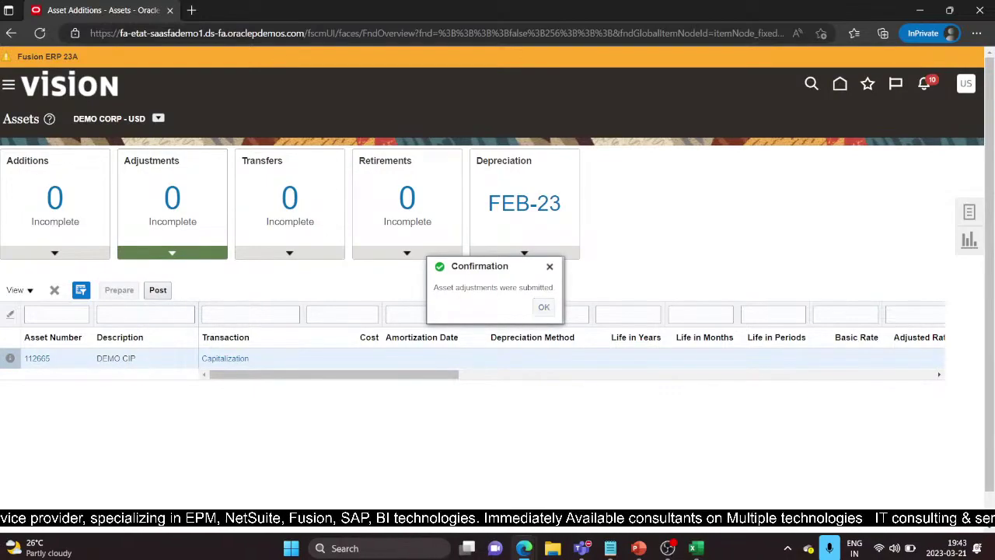
left_click(544, 306)
- Inquire on the DEMO CIP addition dated 2/28/23 and check its asset type and transactions
left_click(968, 211)
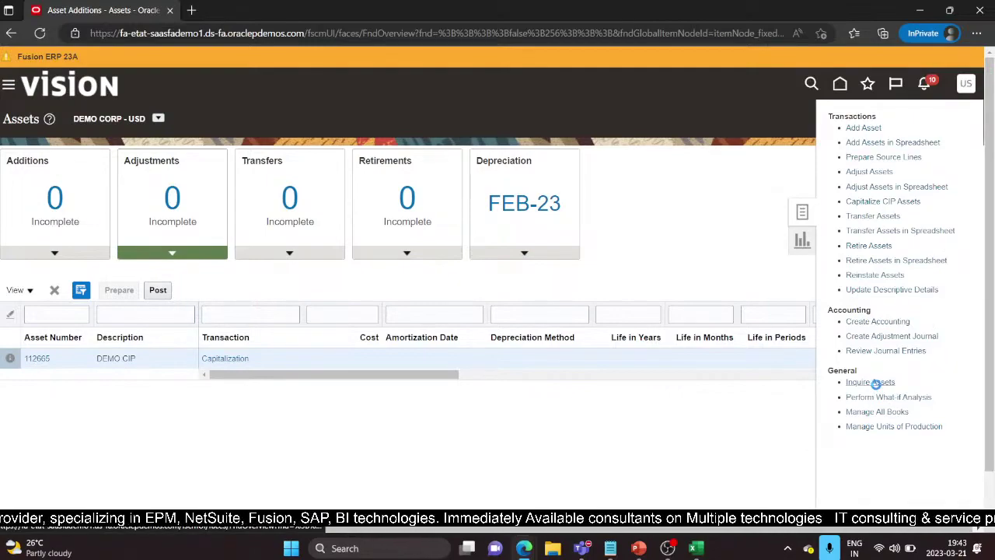
left_click(872, 382)
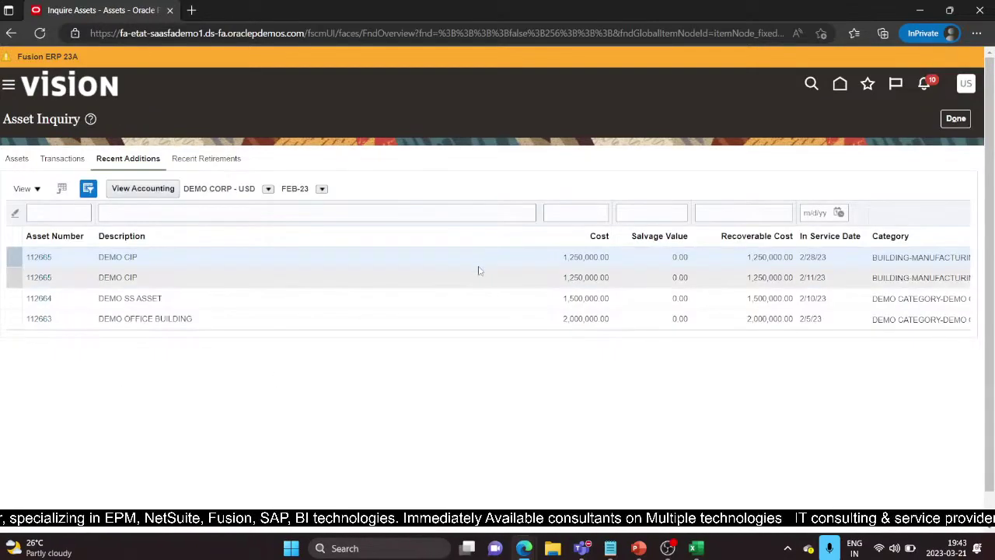
left_click(41, 260)
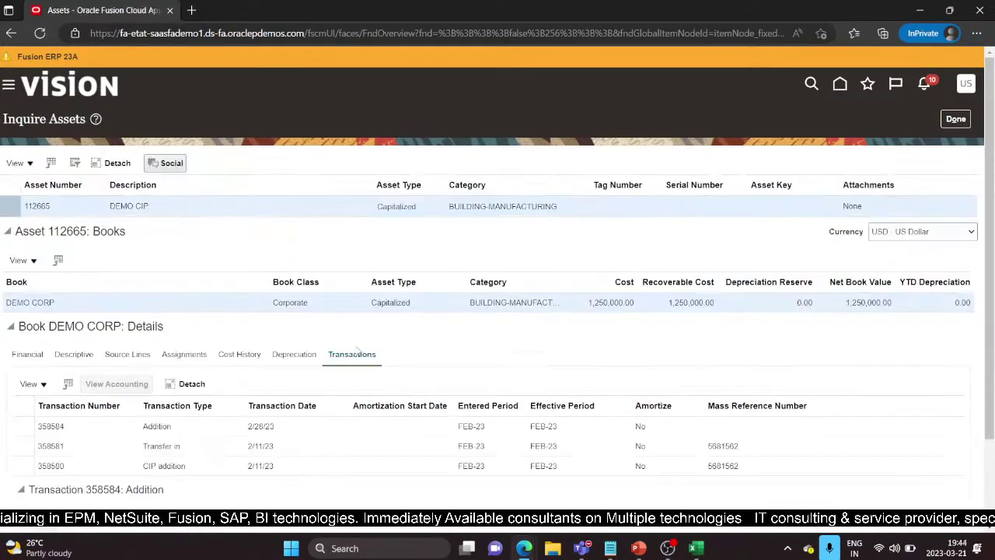
left_click(954, 121)
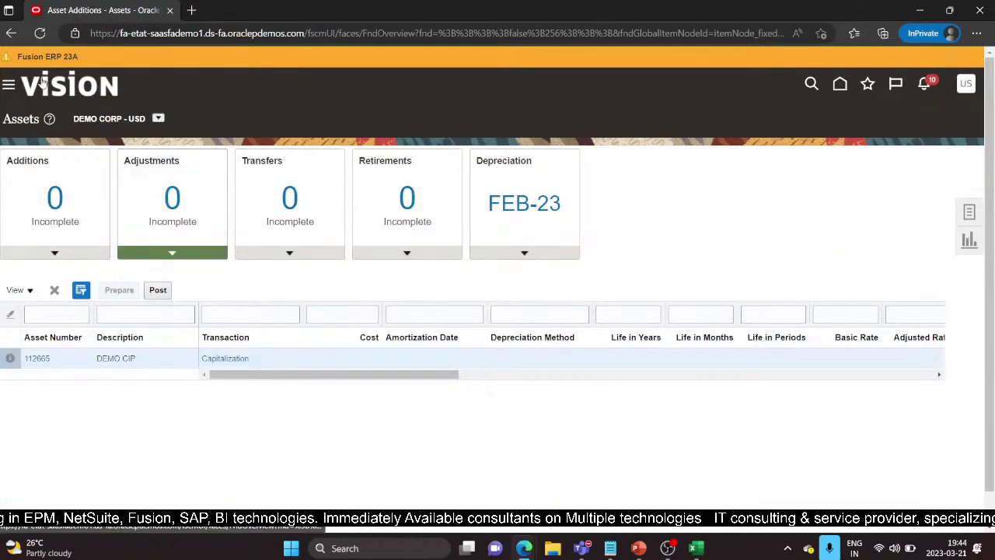
- Refresh the page and reopen the Fixed Assets work area to update the pending adjustments list
left_click(40, 33)
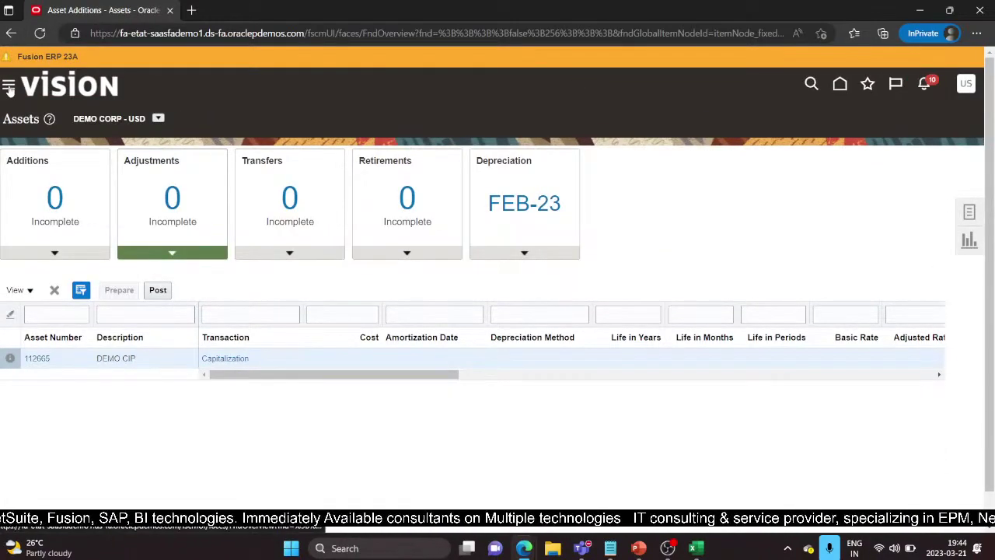
left_click(9, 86)
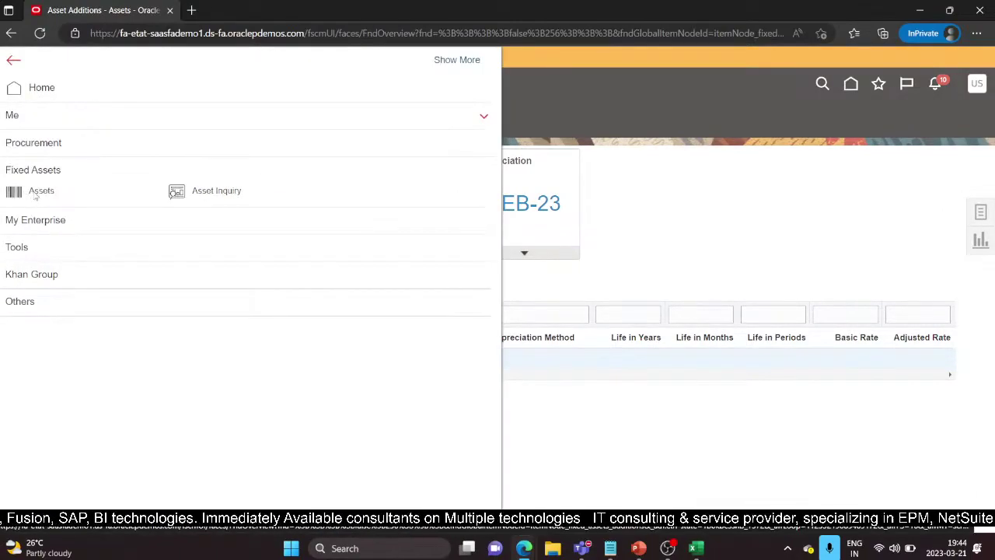
left_click(34, 192)
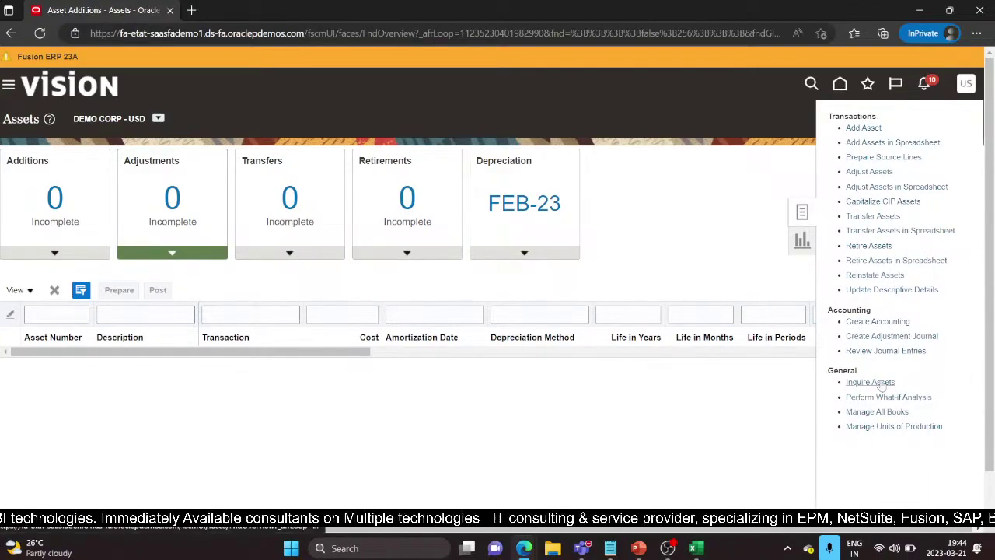
- Inquire on the DEMO CIP addition dated 2/11/23, examine its transaction history and before-and-after cost details, and close the inquiry
left_click(856, 385)
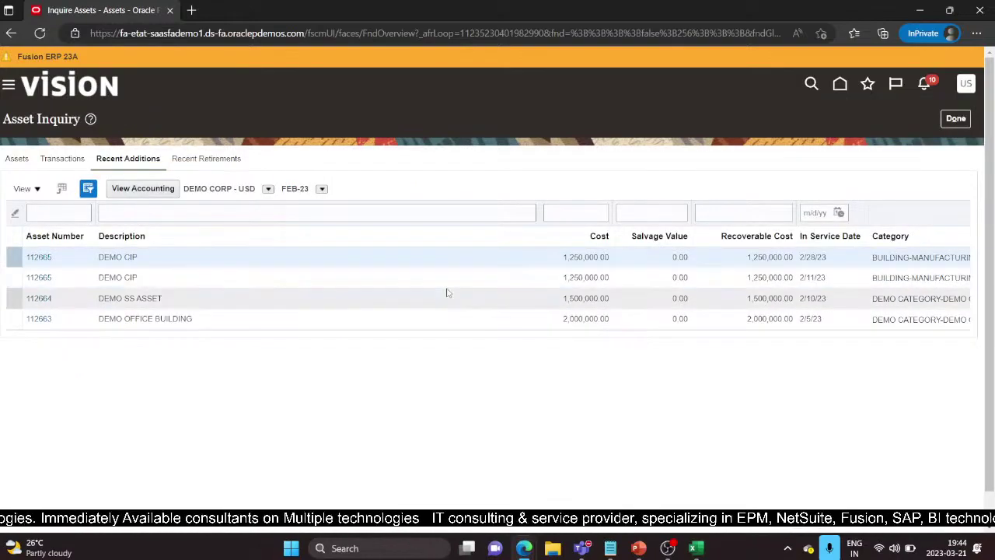
left_click(327, 286)
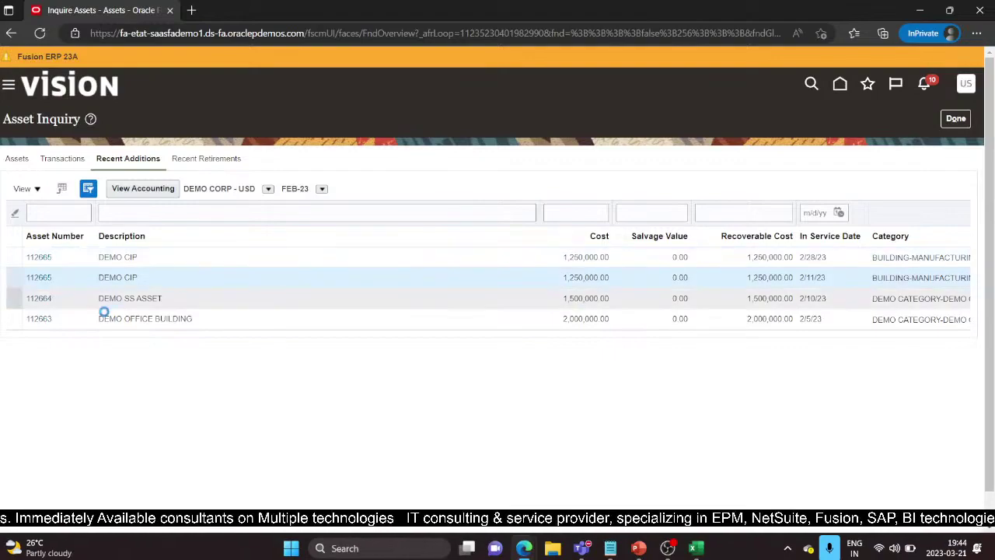
left_click(44, 276)
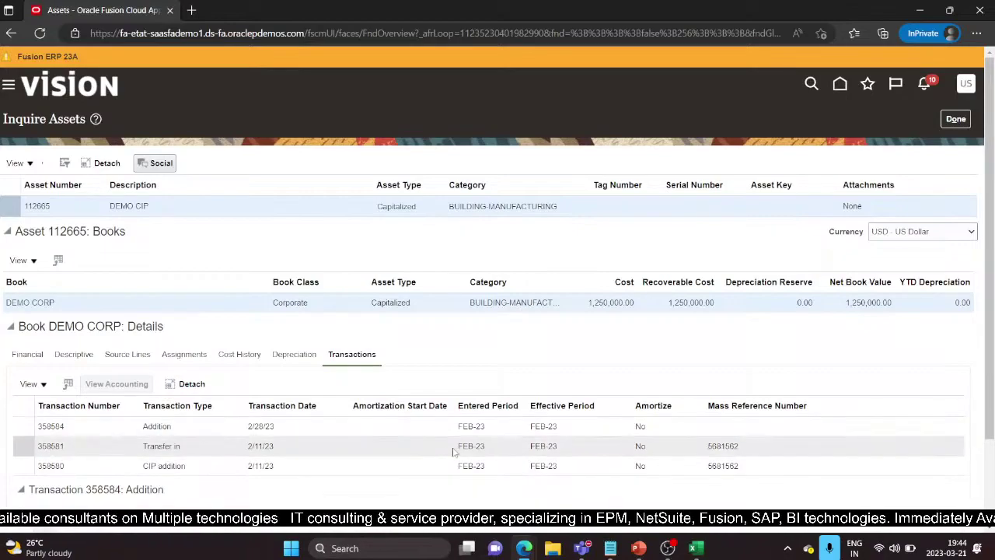
scroll(186, 388, "down", 2)
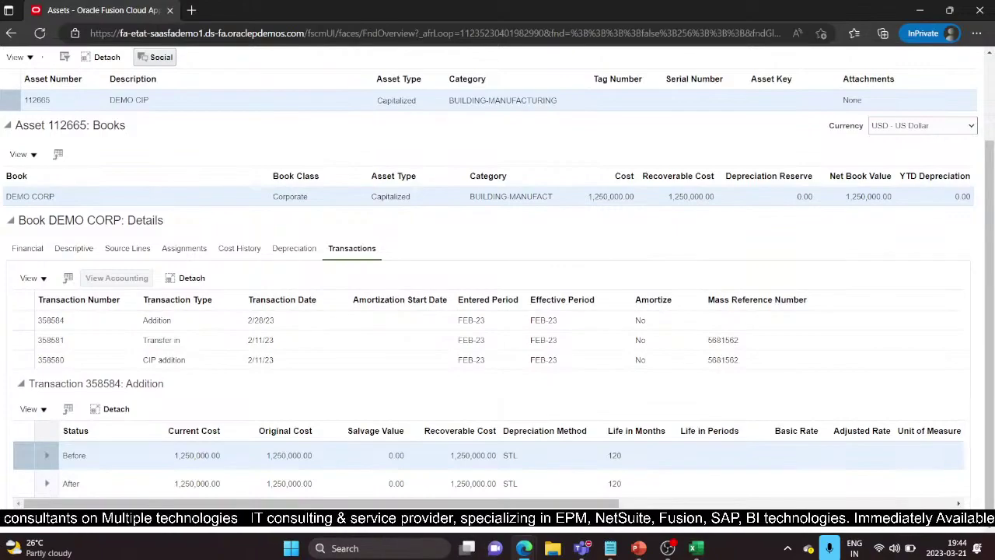
left_click_drag(538, 505, 402, 494)
scroll(246, 402, "up", 1)
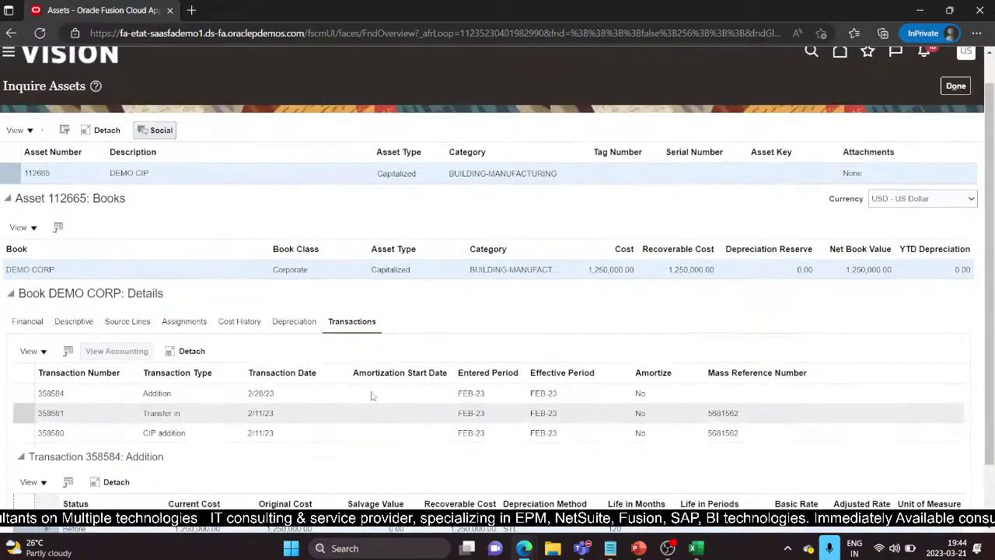
left_click(955, 86)
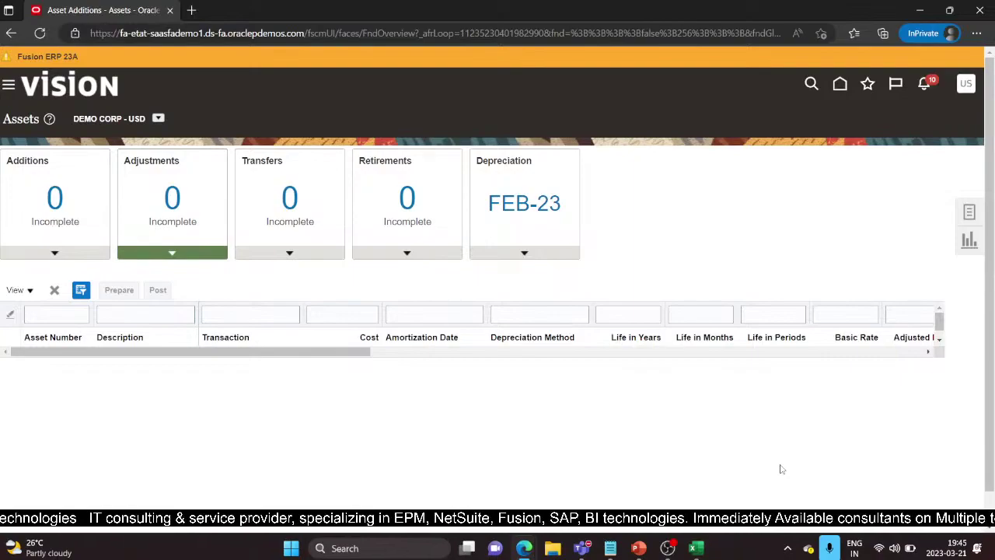
- Switch to the PowerPoint webinar presentation and start the slide show from the Mass Additions slide
left_click(638, 548)
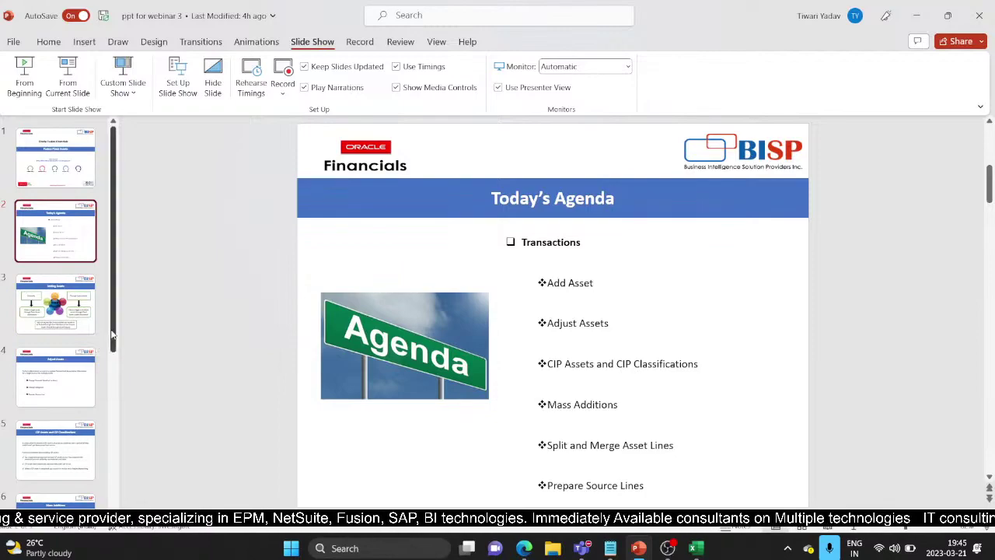
left_click_drag(114, 332, 114, 429)
left_click(44, 359)
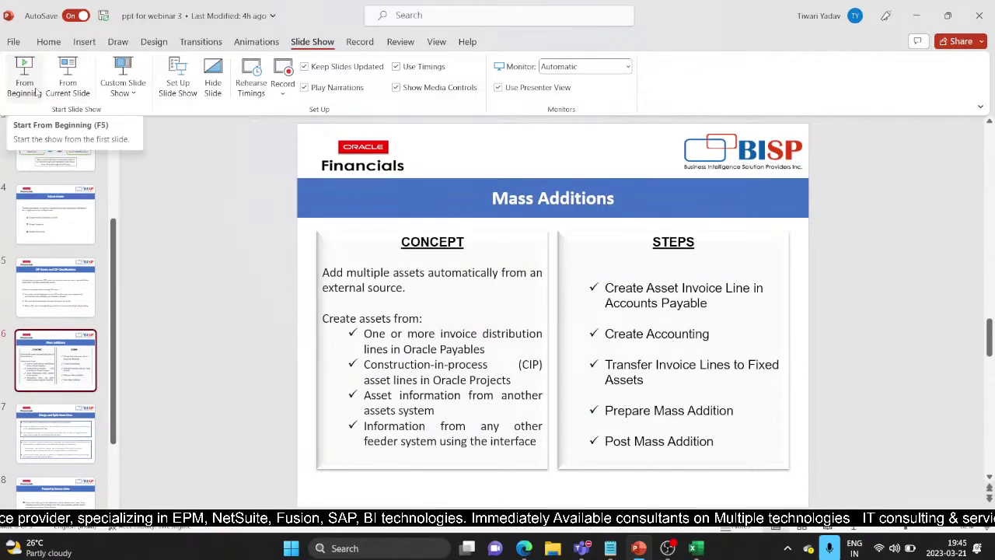
left_click(67, 78)
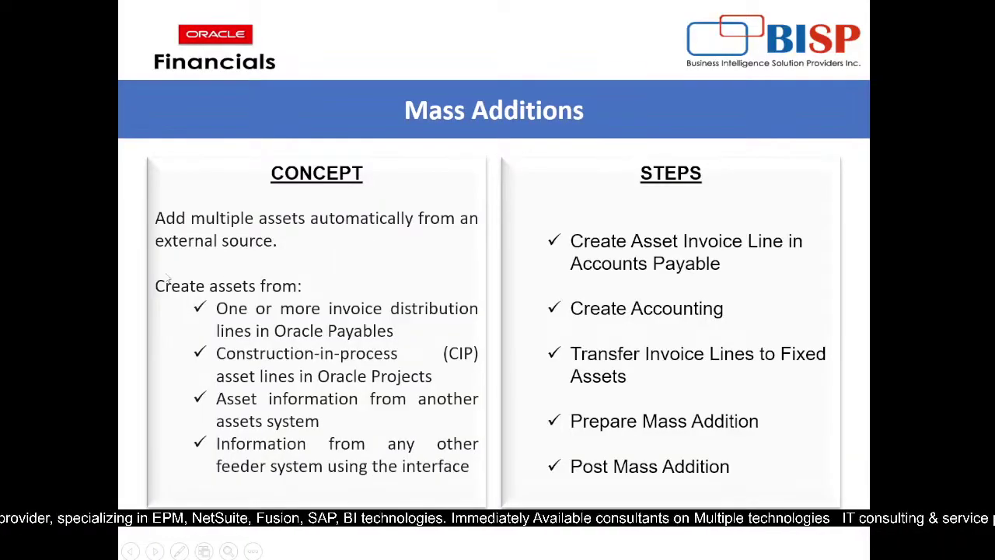
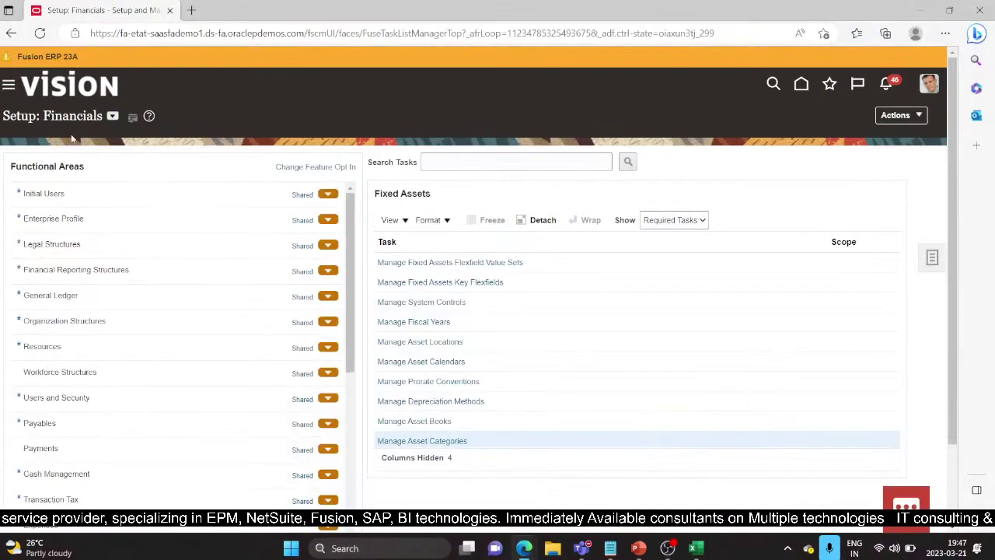
- Open the Payables Invoices work area and start creating a new invoice
left_click(9, 88)
scroll(140, 411, "down", 5)
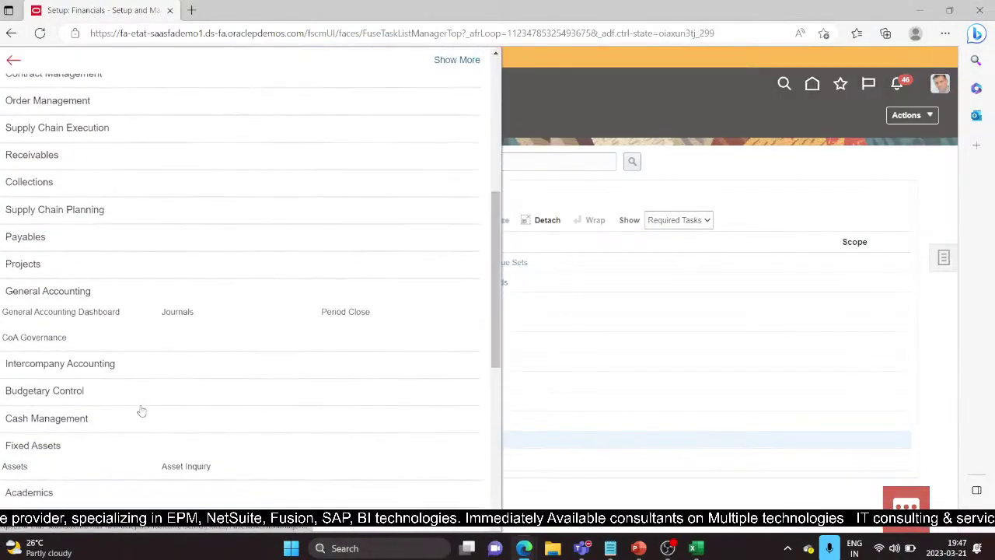
scroll(142, 410, "down", 4)
scroll(67, 413, "up", 3)
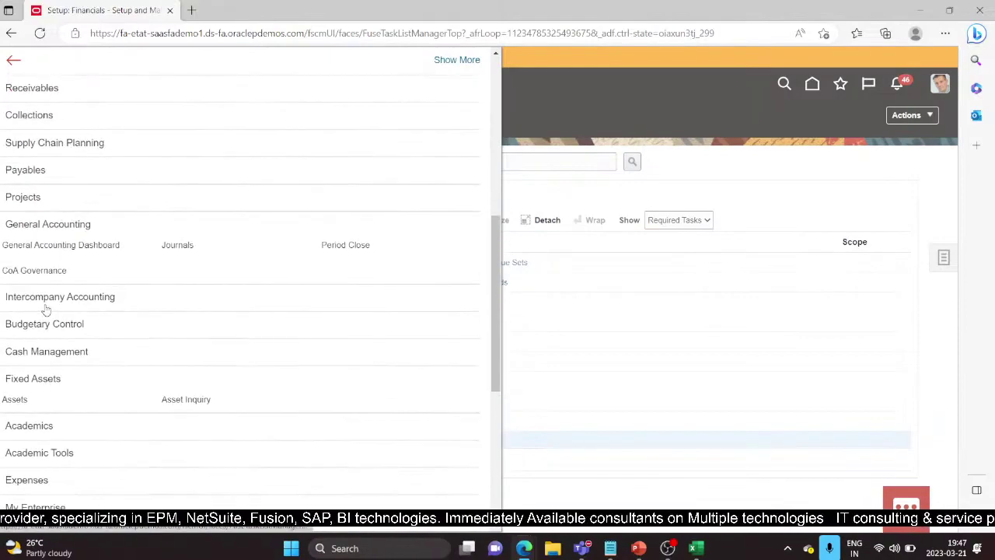
scroll(35, 283, "up", 2)
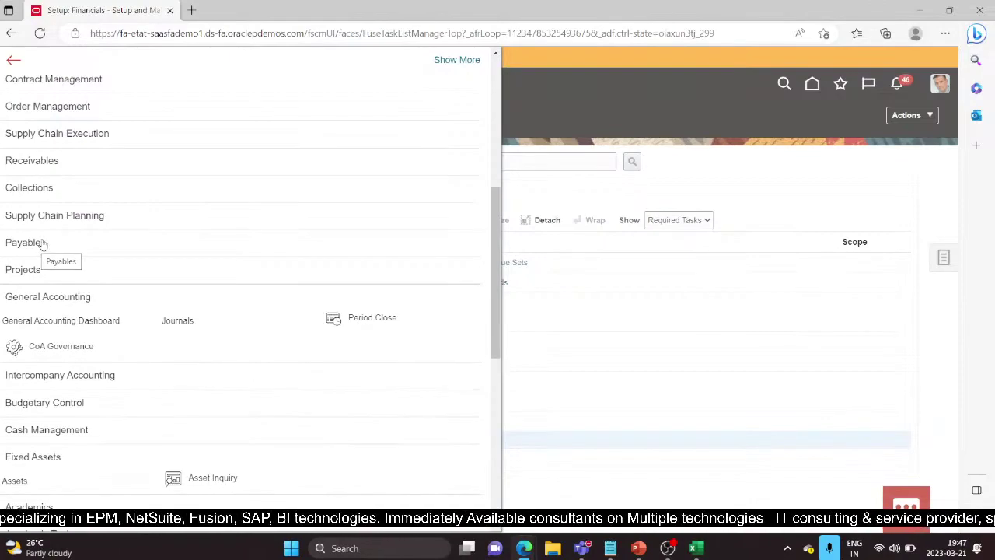
left_click(45, 243)
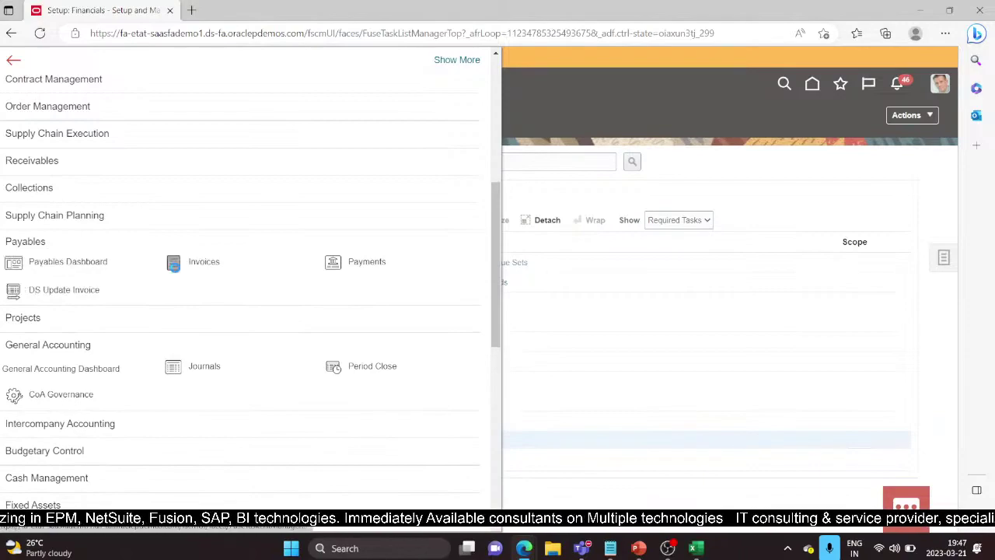
left_click(222, 262)
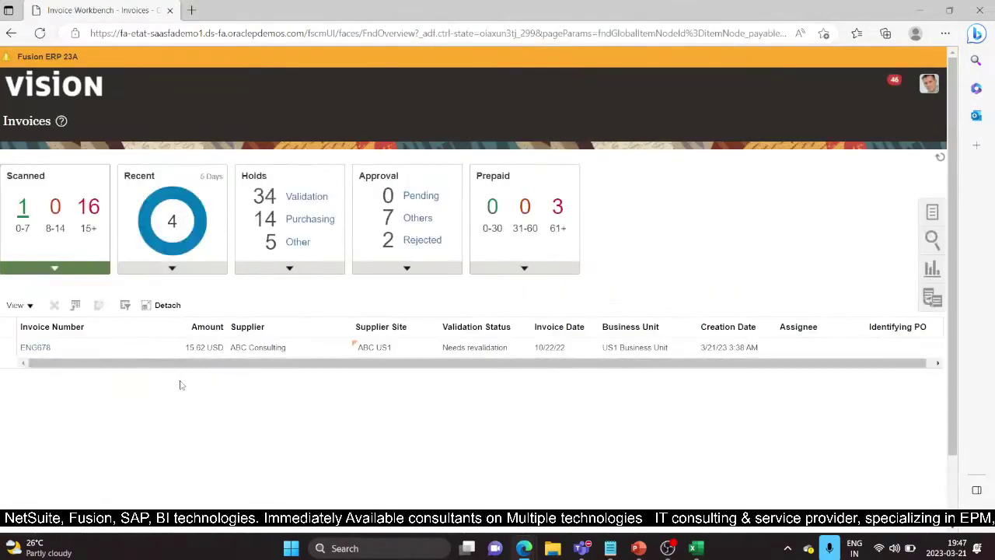
left_click(935, 214)
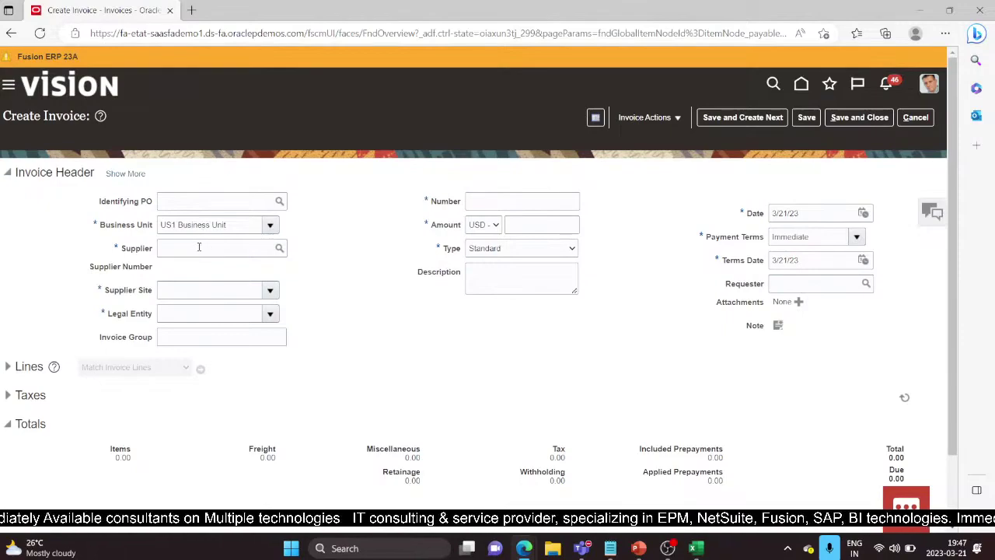
- Set the invoice supplier to JGA
left_click(199, 248)
type("JGA")
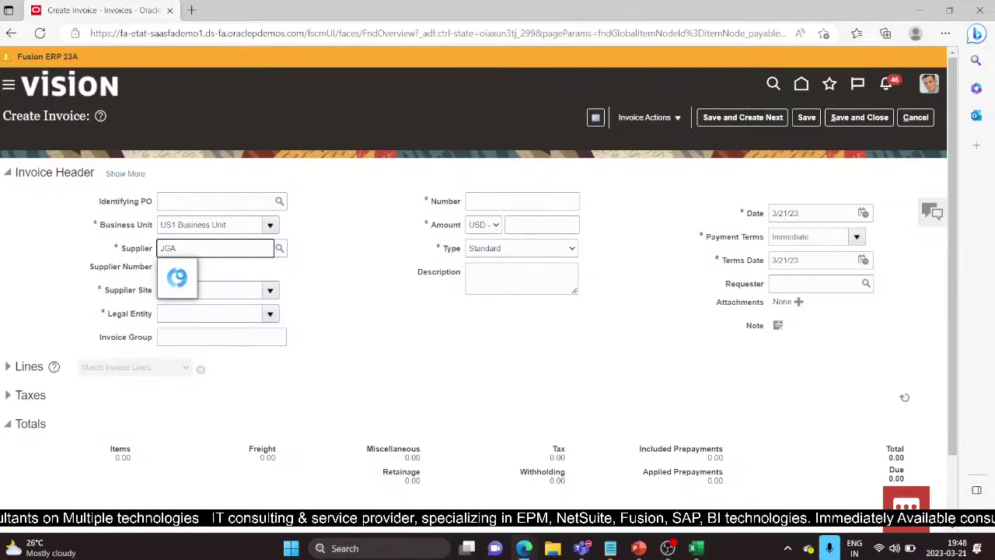
left_click(192, 272)
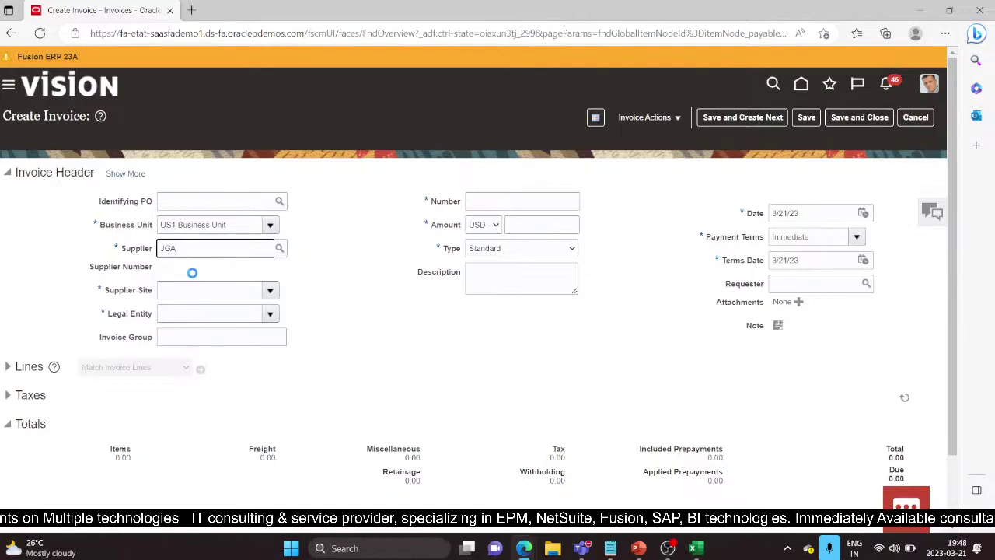
- Enter invoice number DEMOFEB1 and an invoice amount of 1,000,000.00 USD
left_click(488, 204)
type("DEMO")
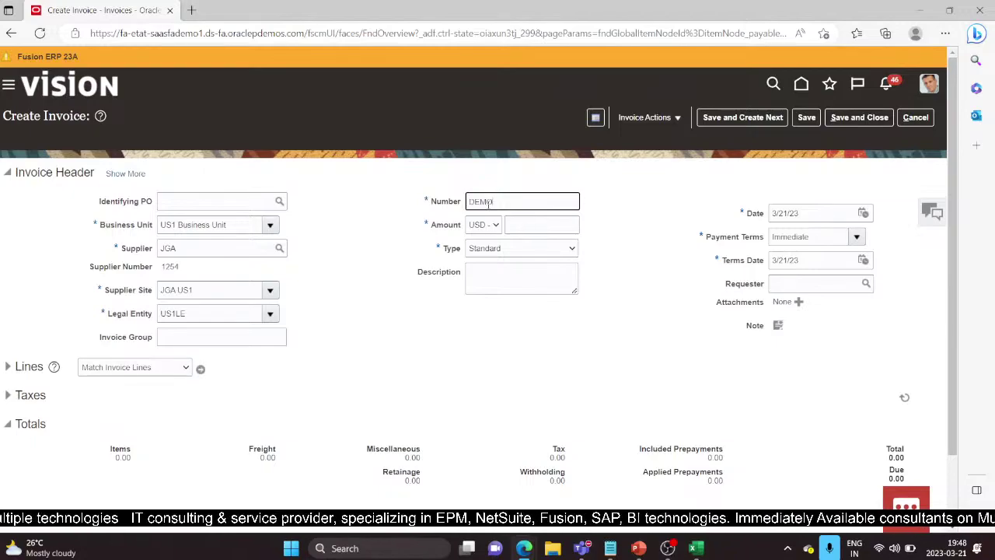
type("FF")
key("BackSpace")
type("EB1")
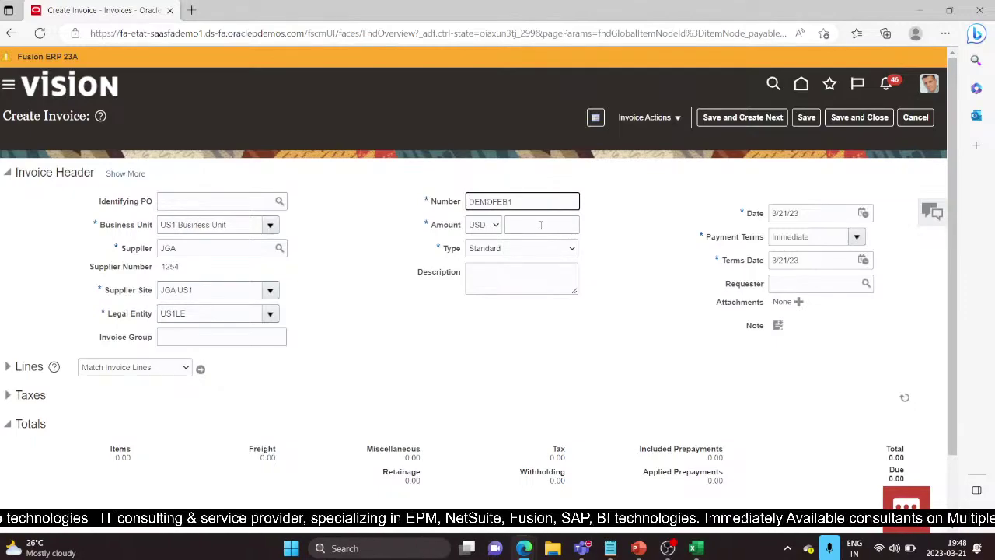
left_click(541, 225)
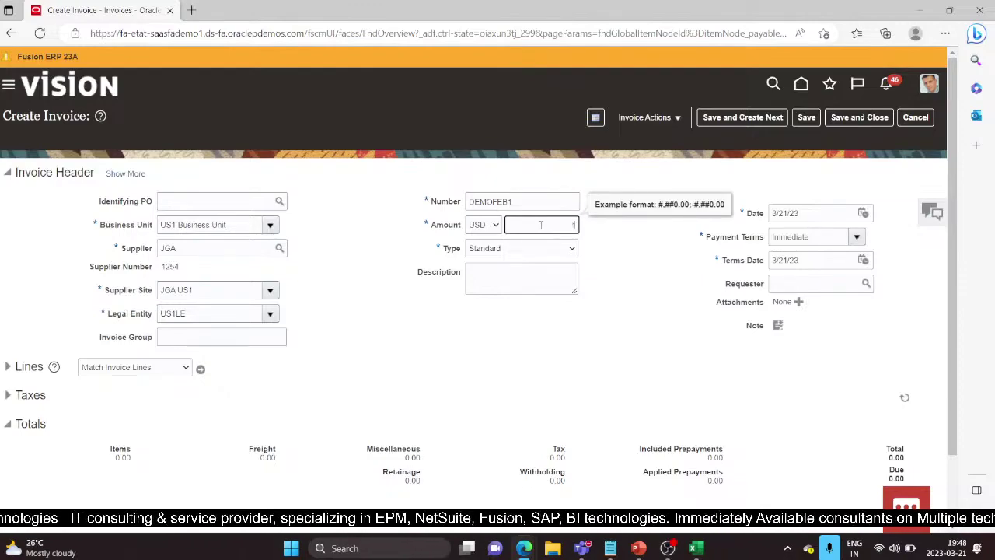
type("1000000")
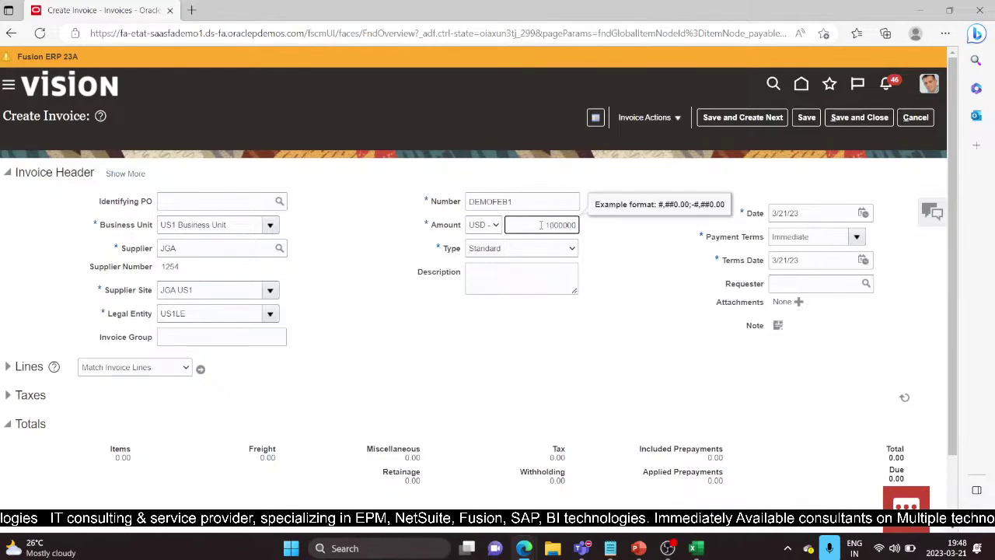
left_click(559, 272)
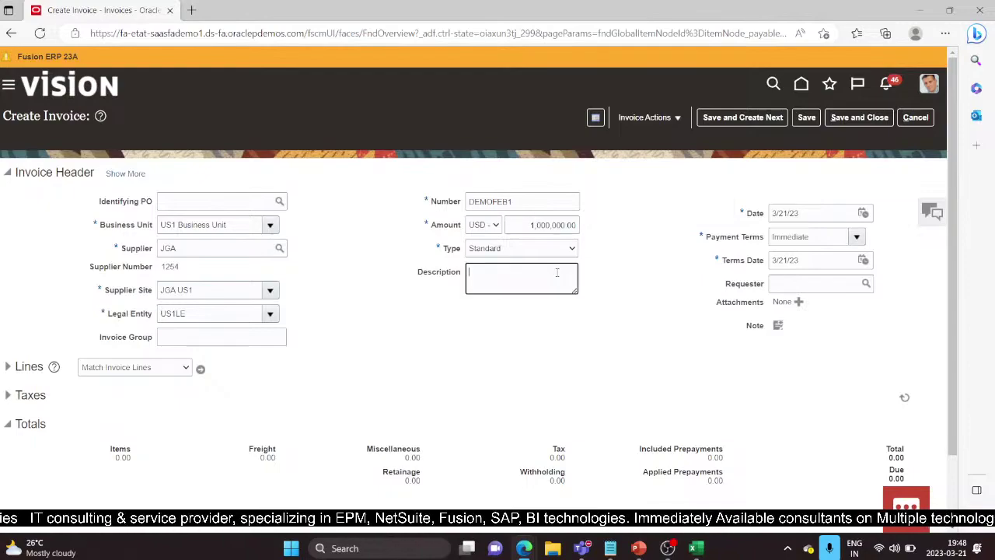
- Set the invoice date to 2/15/23
left_click(863, 213)
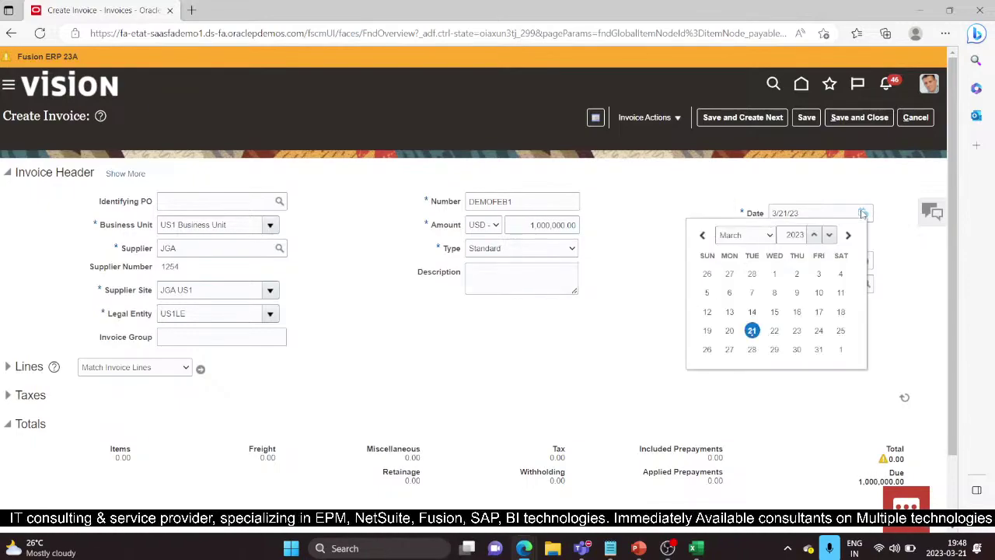
left_click(763, 236)
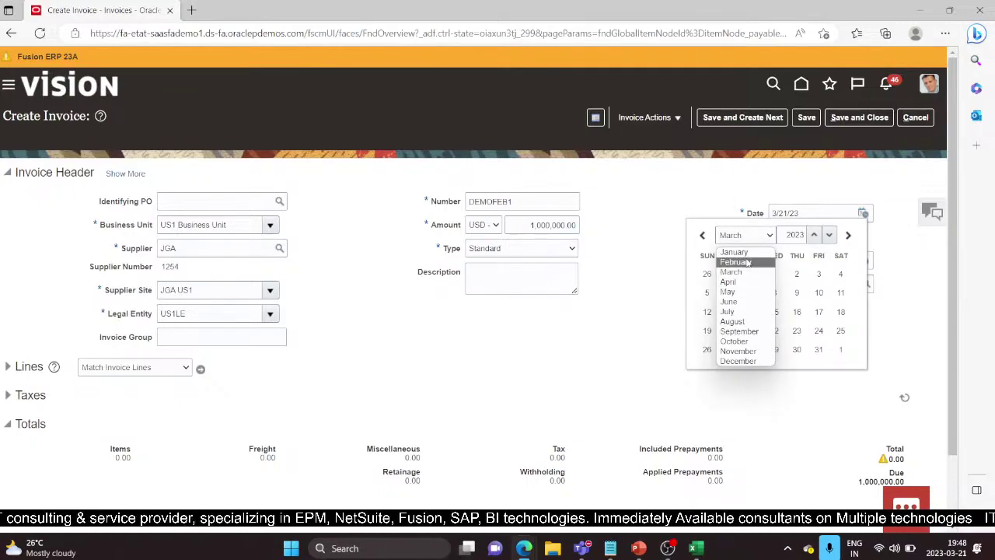
left_click(746, 262)
left_click(773, 311)
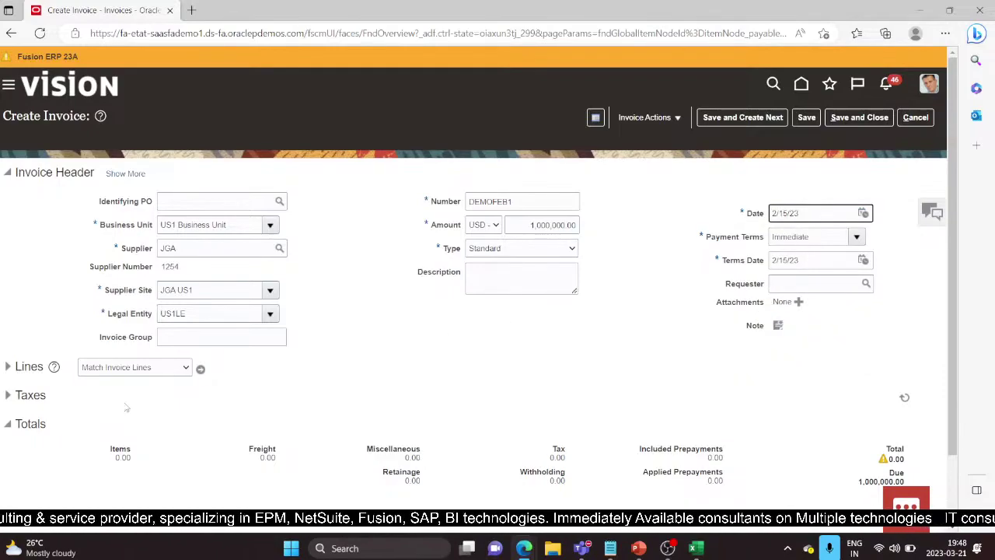
- Expand the invoice lines and enter an amount of 1,000,000.00 on item line 1
left_click(9, 367)
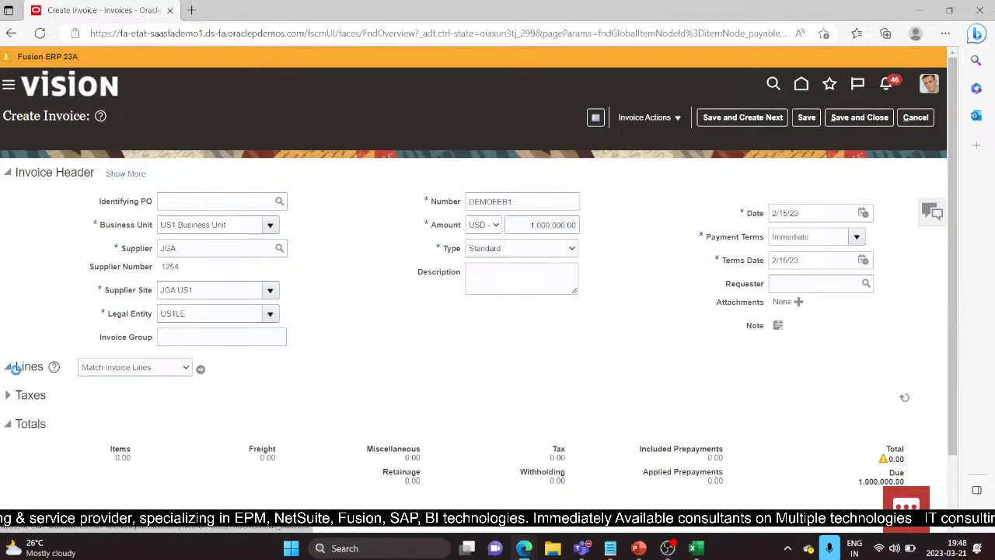
scroll(155, 388, "down", 1)
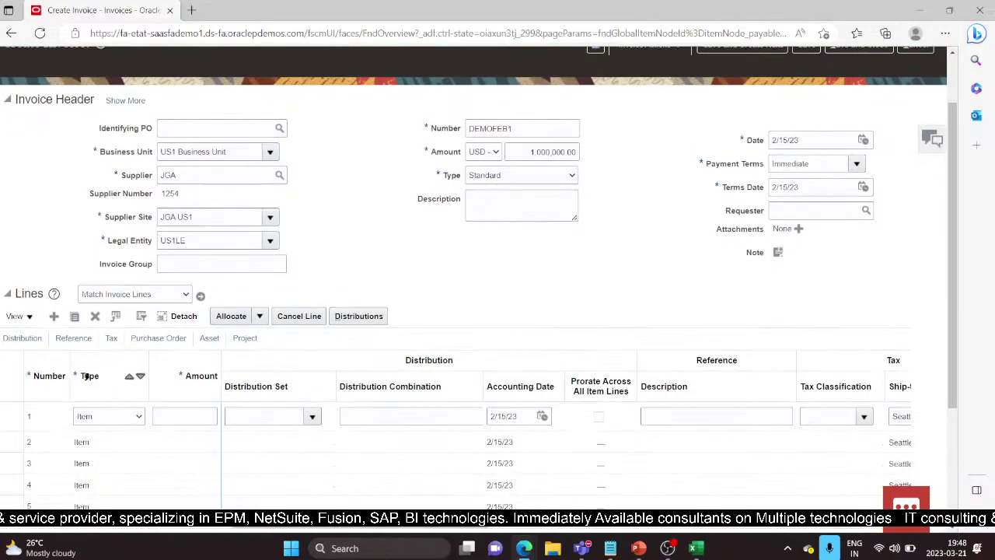
left_click(179, 416)
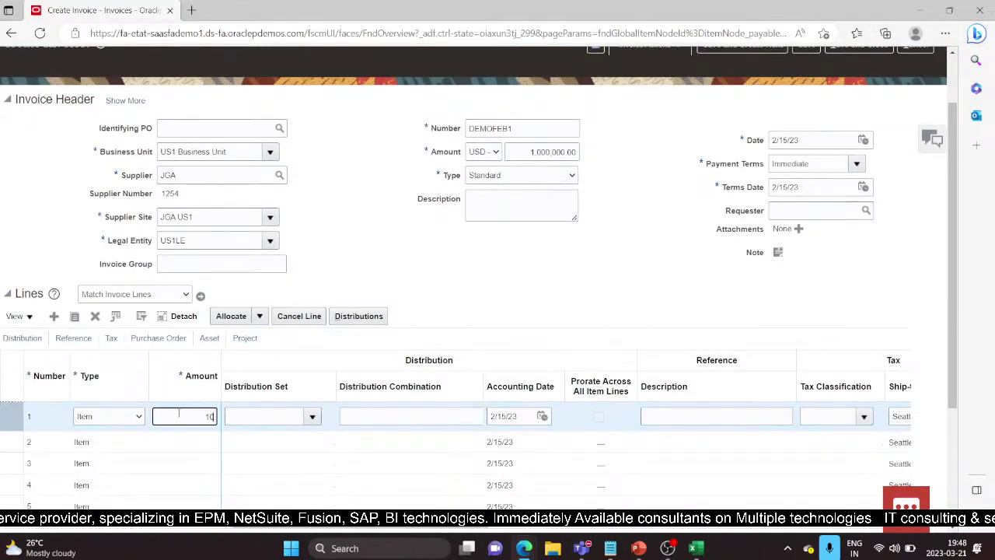
type("1,000,0")
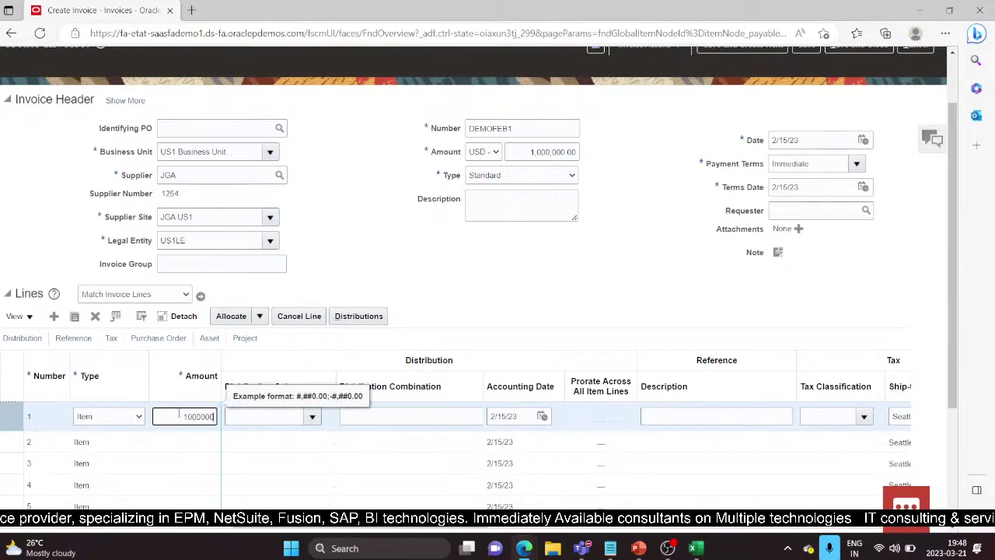
type("00")
key("Tab")
- Set line 1's distribution combination with Asset Clearing account 15910 and cost center 000, keeping the default values for the other segments
left_click(382, 424)
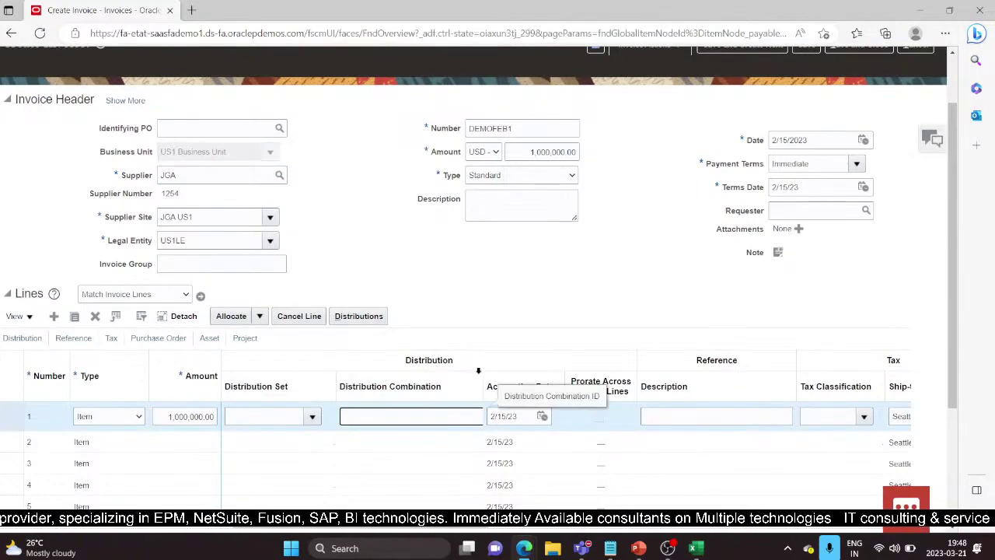
left_click_drag(485, 377, 512, 376)
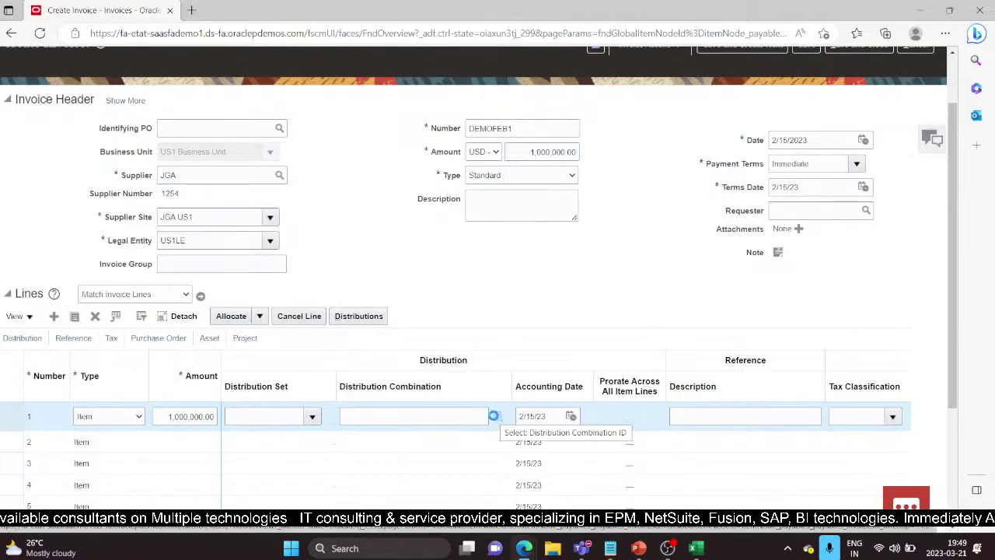
left_click(494, 416)
left_click(497, 299)
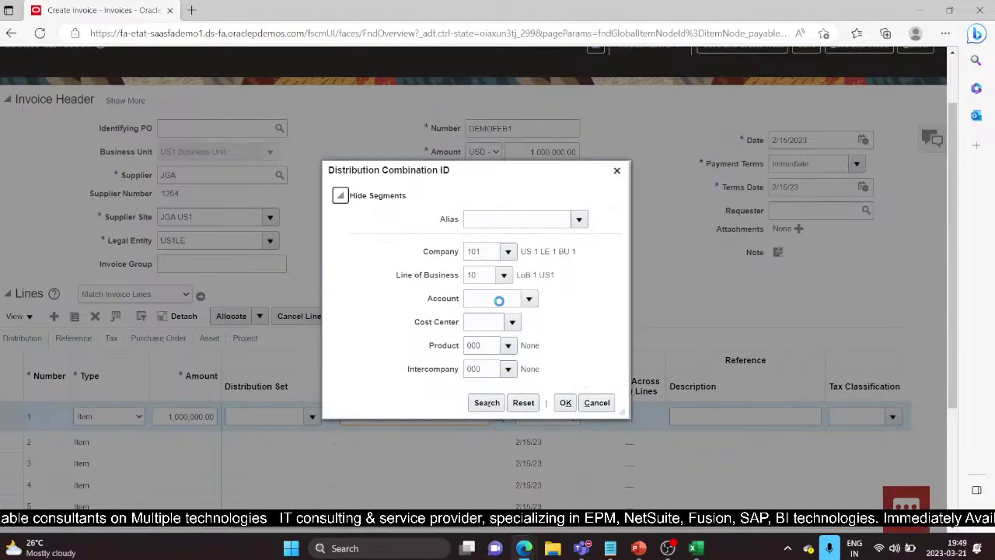
type("15910")
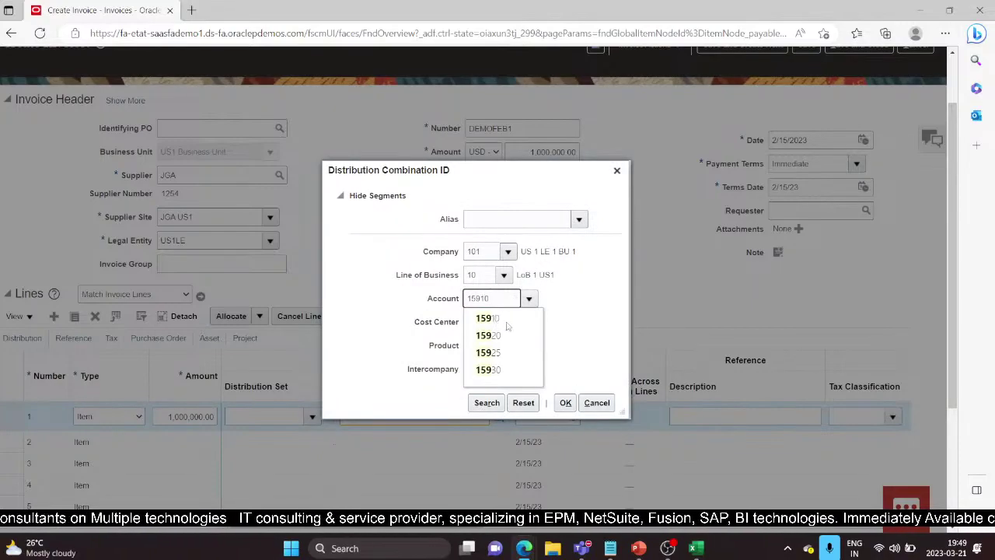
left_click(487, 319)
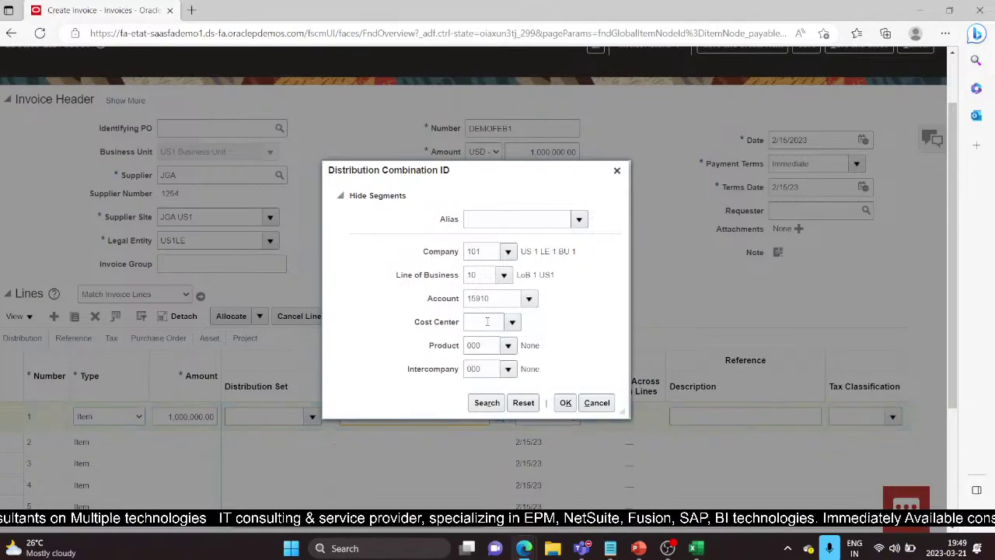
type("000")
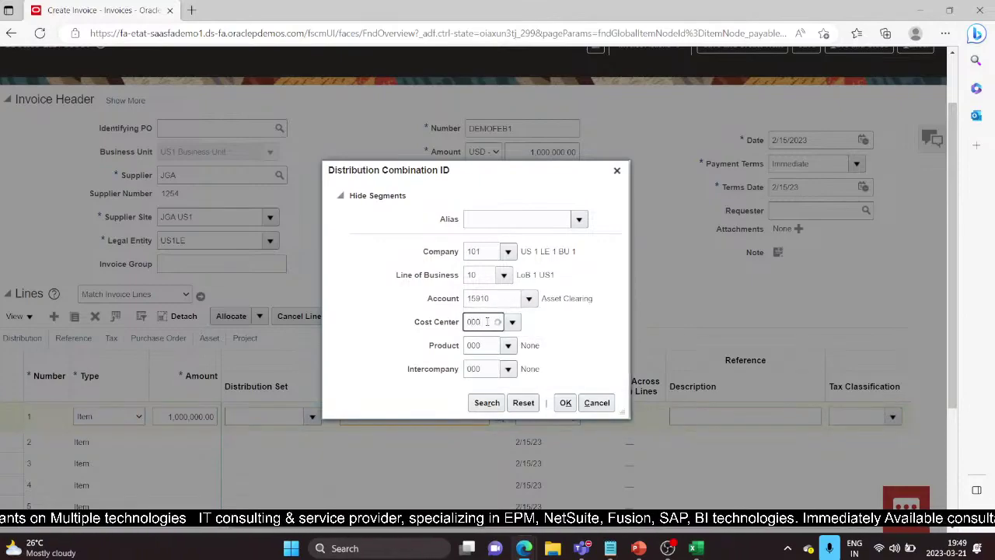
left_click(484, 340)
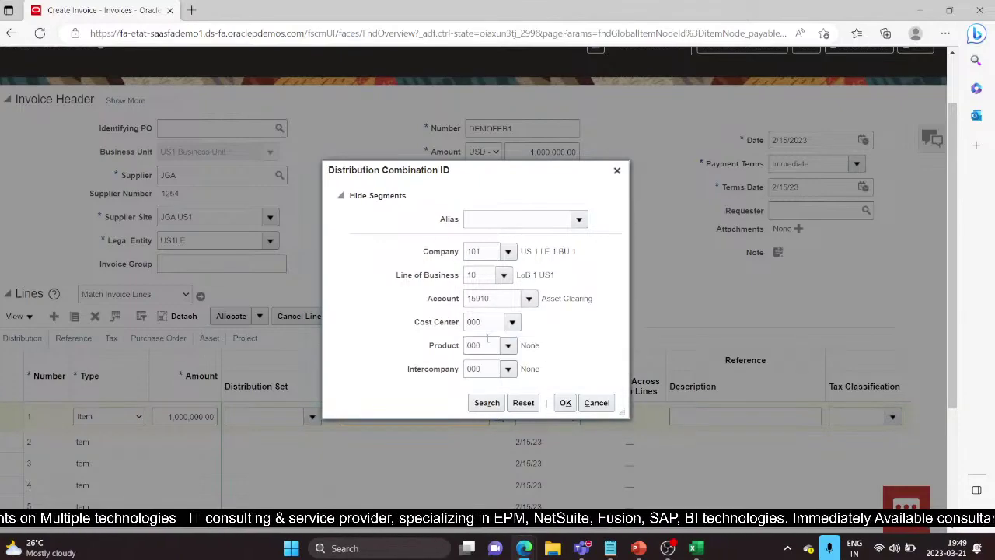
left_click(571, 403)
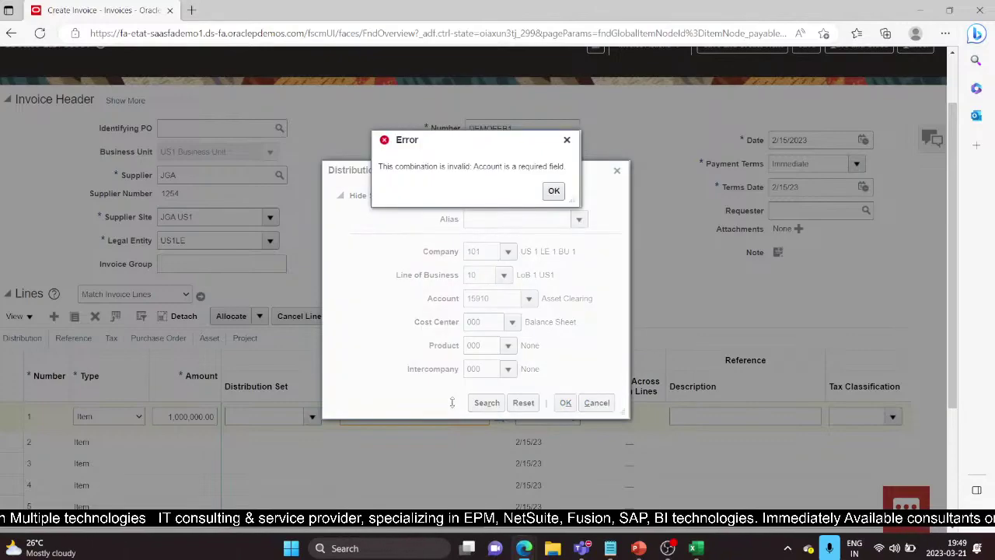
left_click(554, 192)
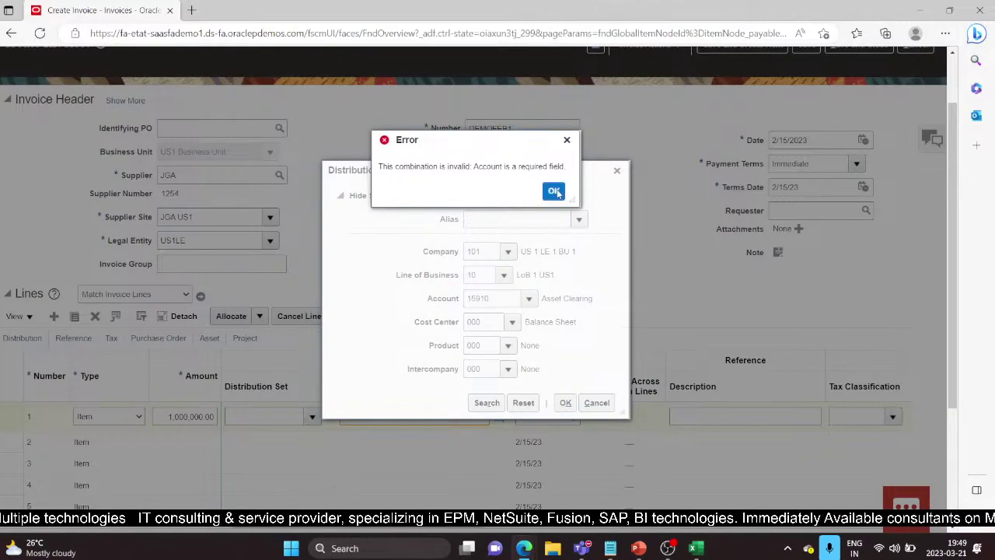
left_click(565, 402)
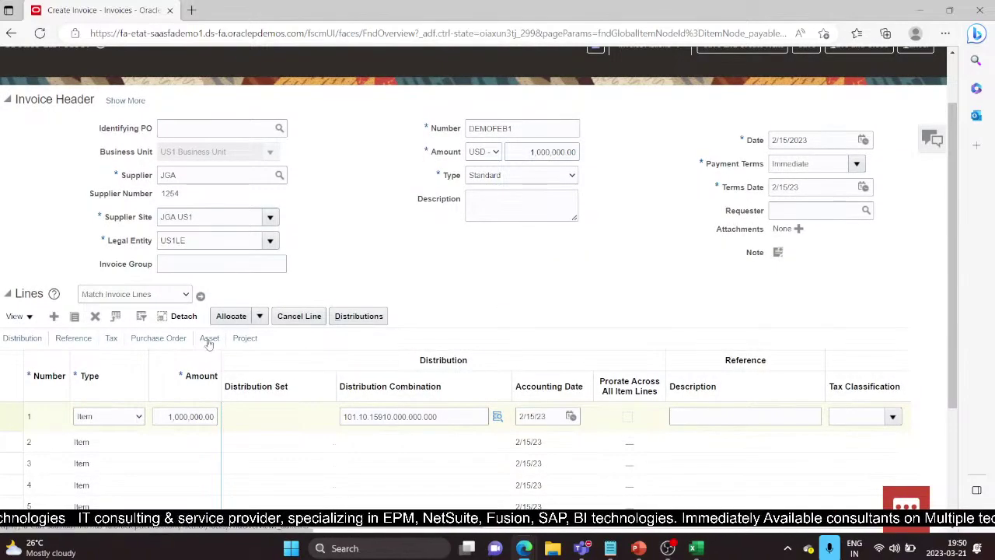
- Show the asset fields of the invoice lines, try DEMO CORP as line 1's asset book, and clear the book selection
left_click(208, 340)
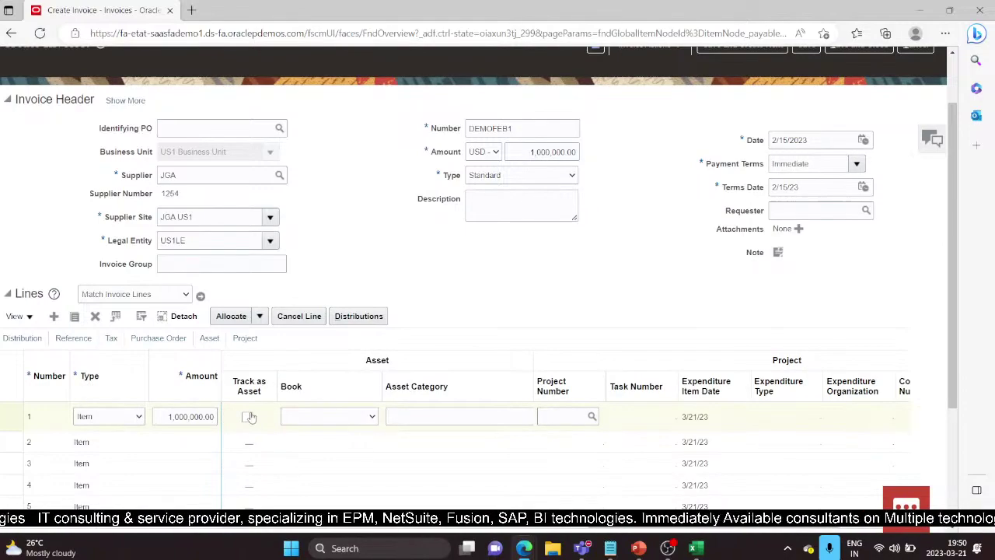
left_click(371, 416)
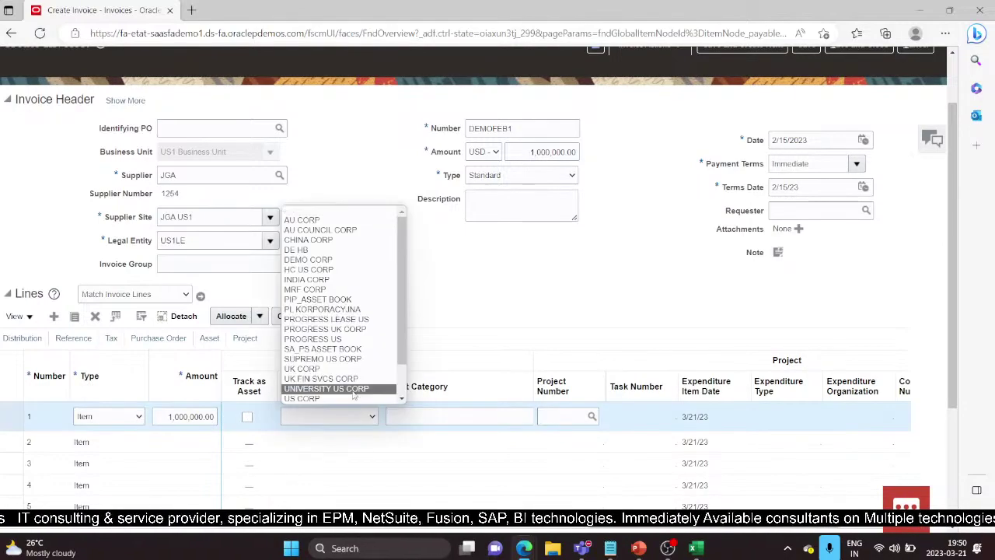
left_click(338, 260)
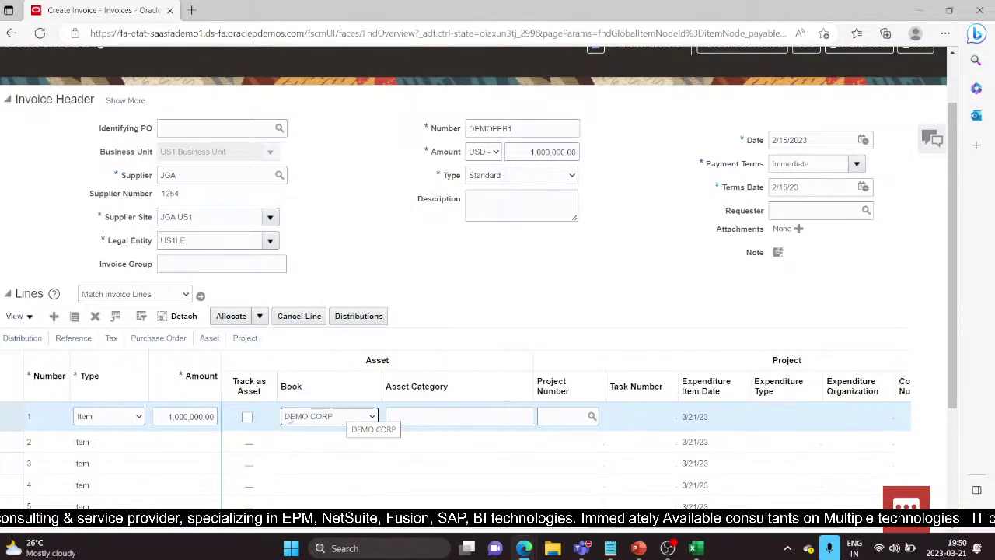
left_click(341, 417)
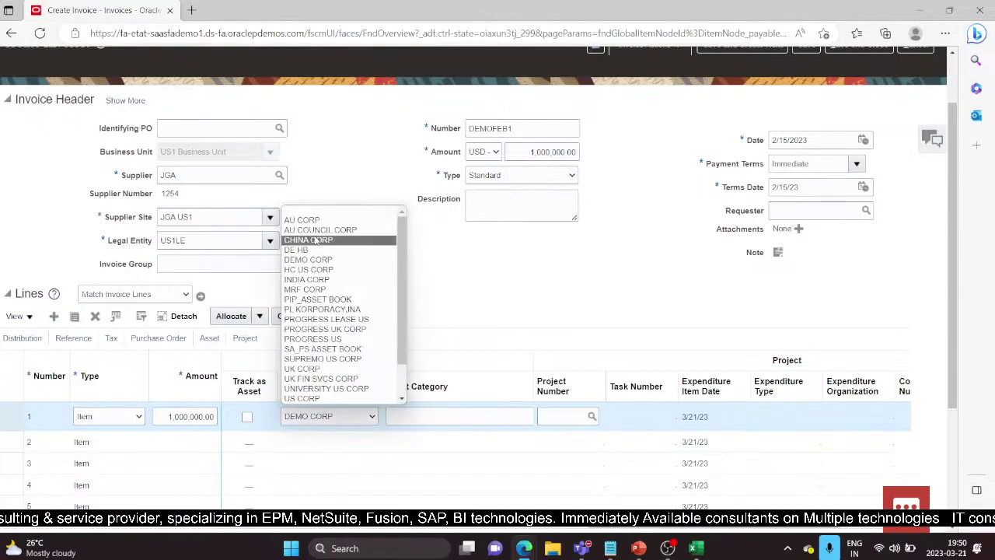
left_click(334, 211)
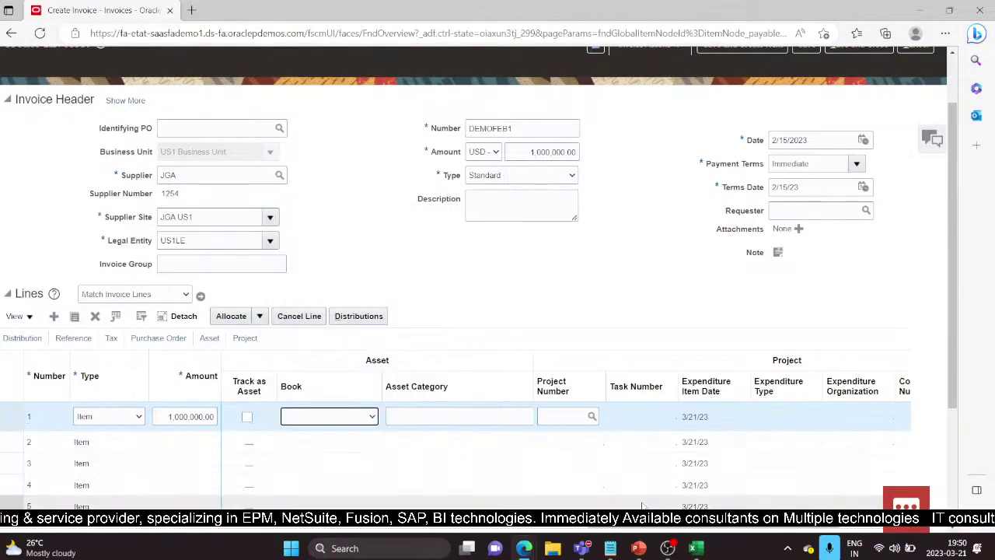
- Bring the distribution fields of the invoice lines back into view, check the invoice totals, and validate the invoice
left_click_drag(643, 527, 286, 526)
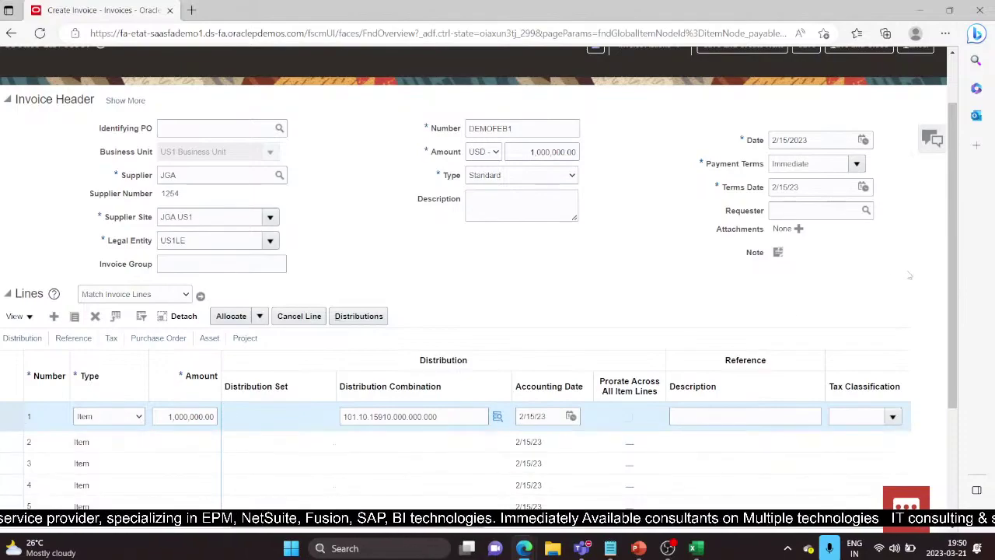
left_click_drag(953, 344, 954, 389)
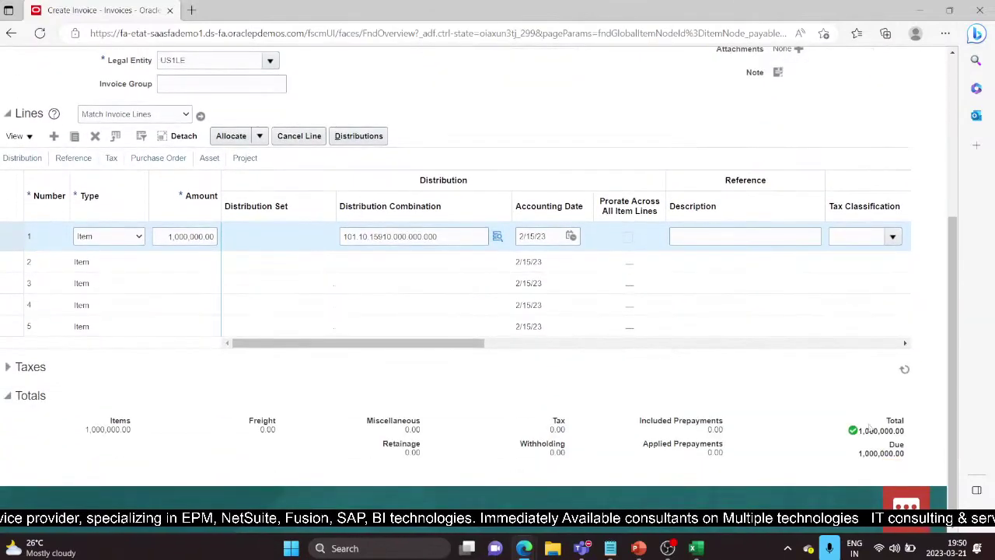
scroll(666, 184, "up", 3)
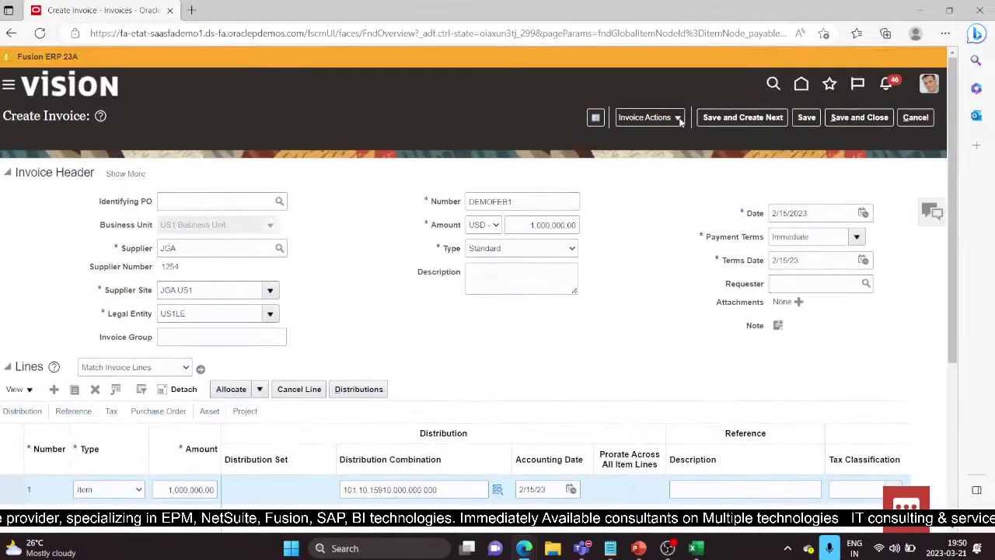
left_click(644, 117)
left_click(660, 178)
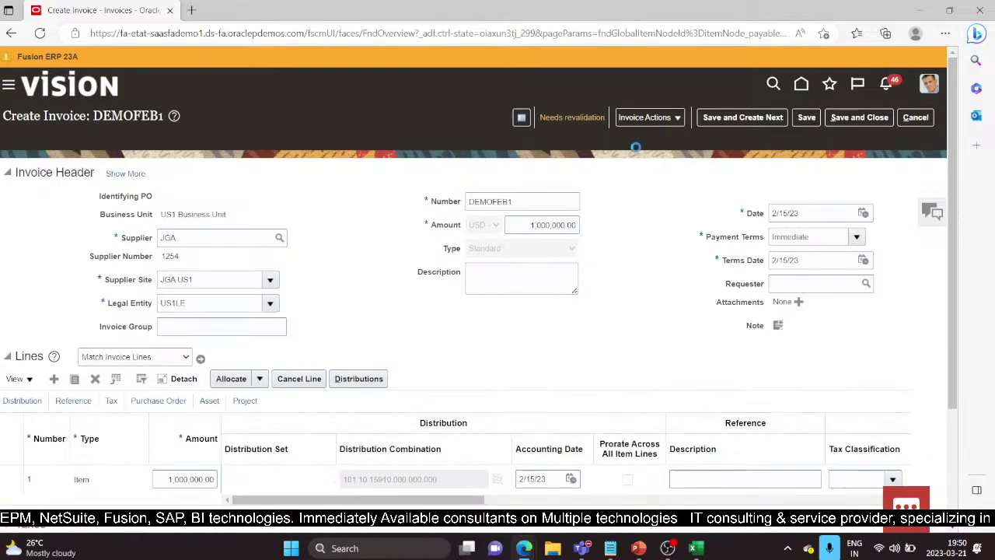
- Edit the invoice's transaction taxes: set the 3 and 6.5 rate STD lines to 0, mark both as self-assessed, and save
scroll(643, 159, "down", 3)
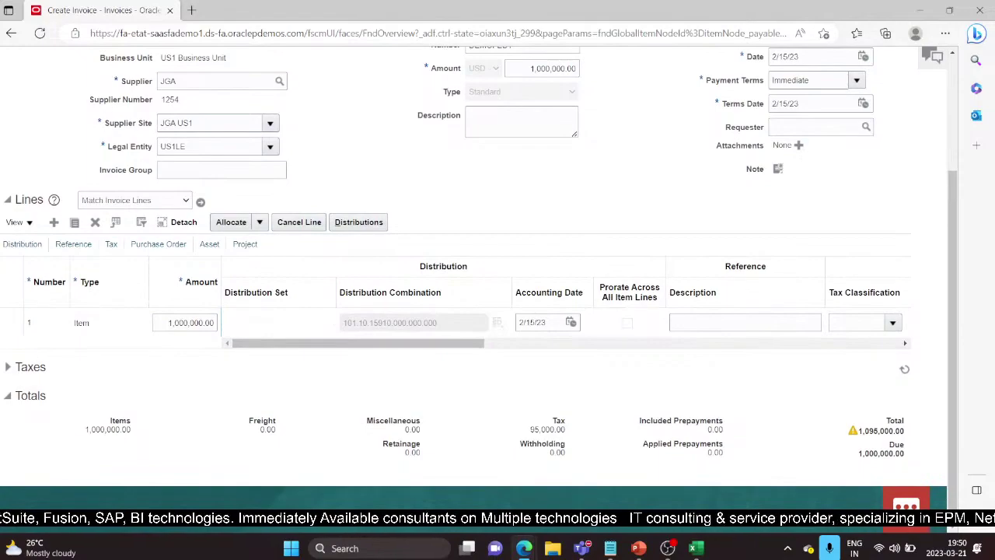
left_click(10, 366)
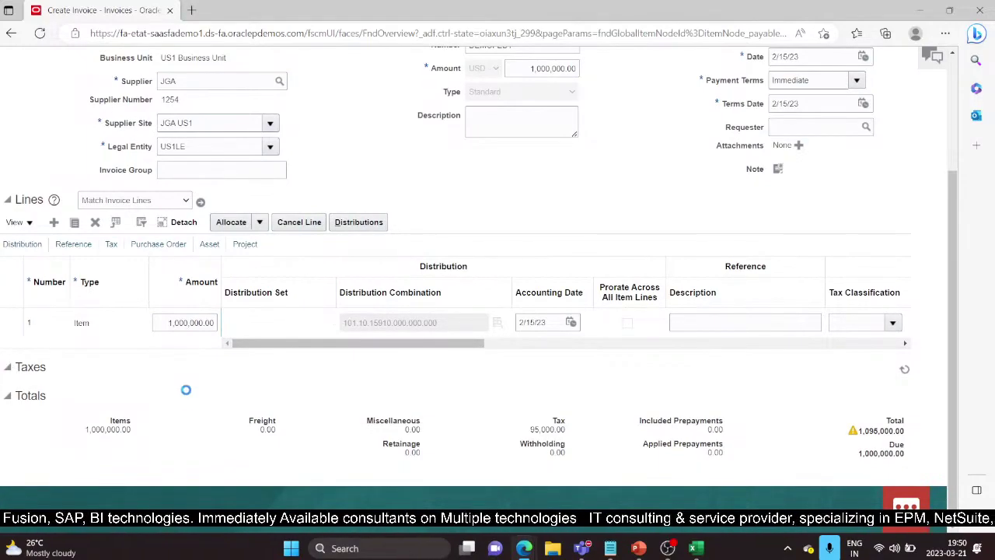
scroll(309, 435, "down", 2)
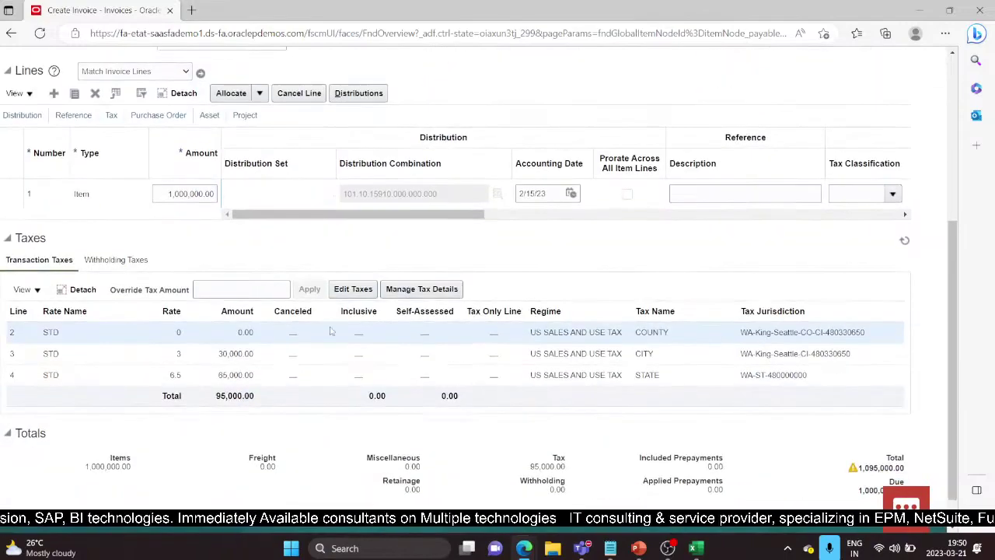
left_click(353, 289)
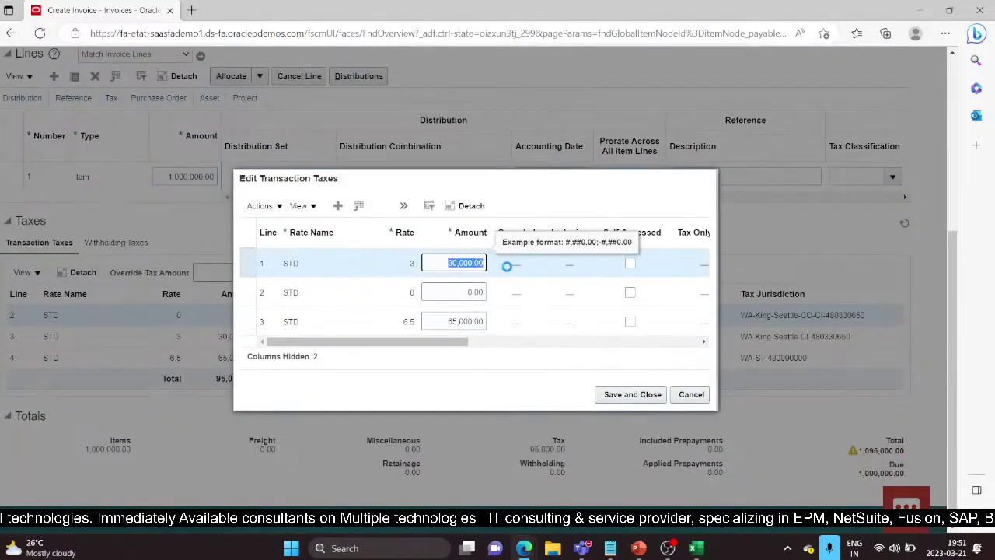
key("BackSpace")
left_click(631, 265)
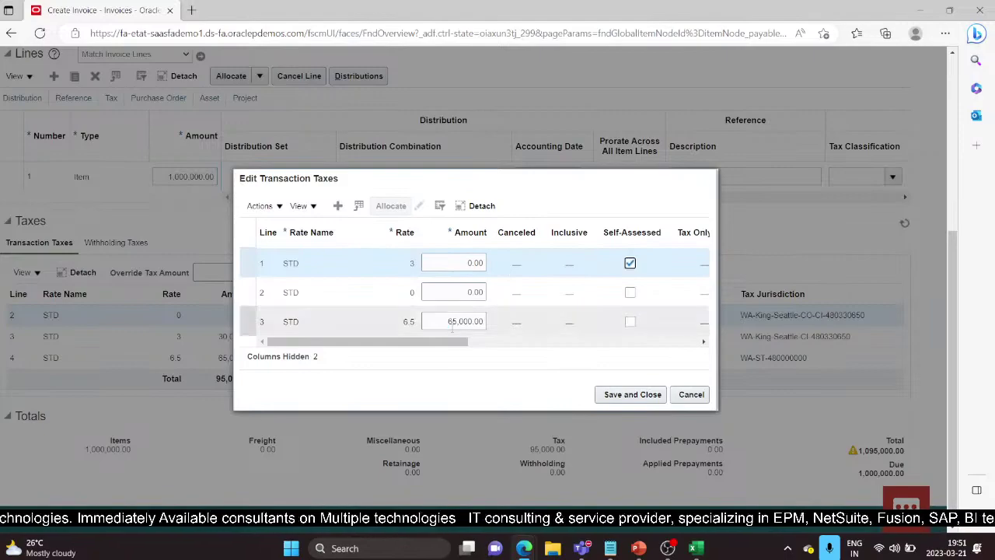
left_click_drag(449, 326, 517, 324)
type("0")
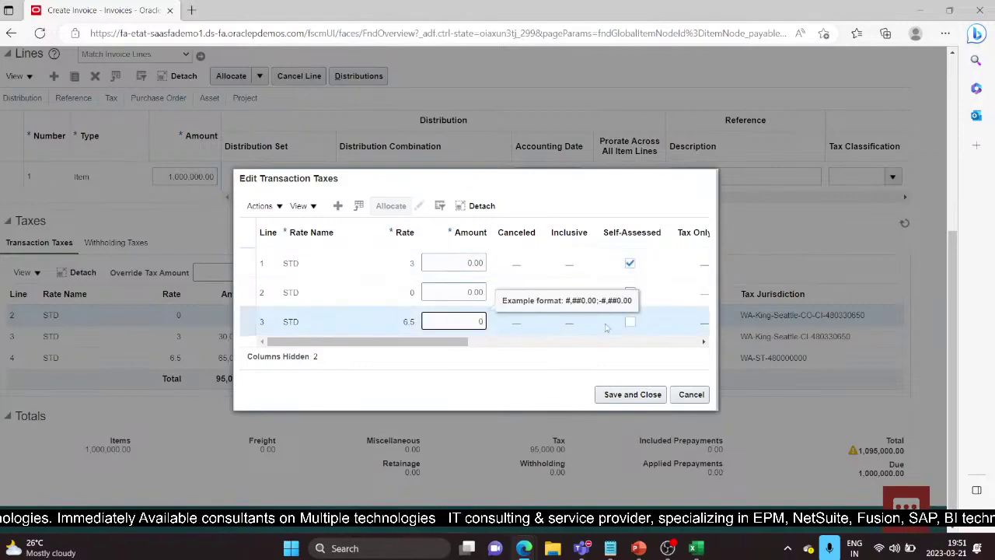
left_click(629, 322)
left_click(632, 396)
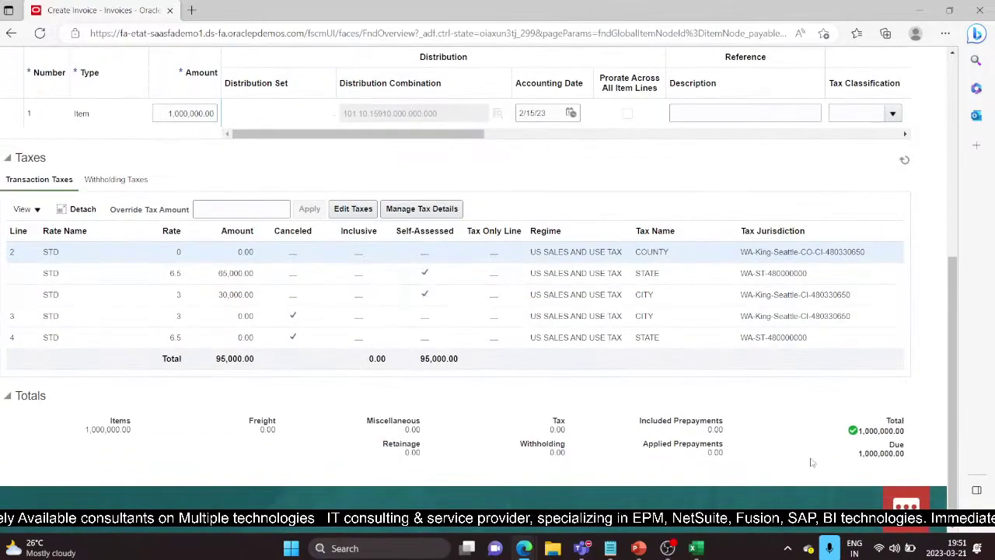
- Validate invoice DEMOFEB1 again with the edited taxes
scroll(811, 463, "up", 10)
left_click(649, 117)
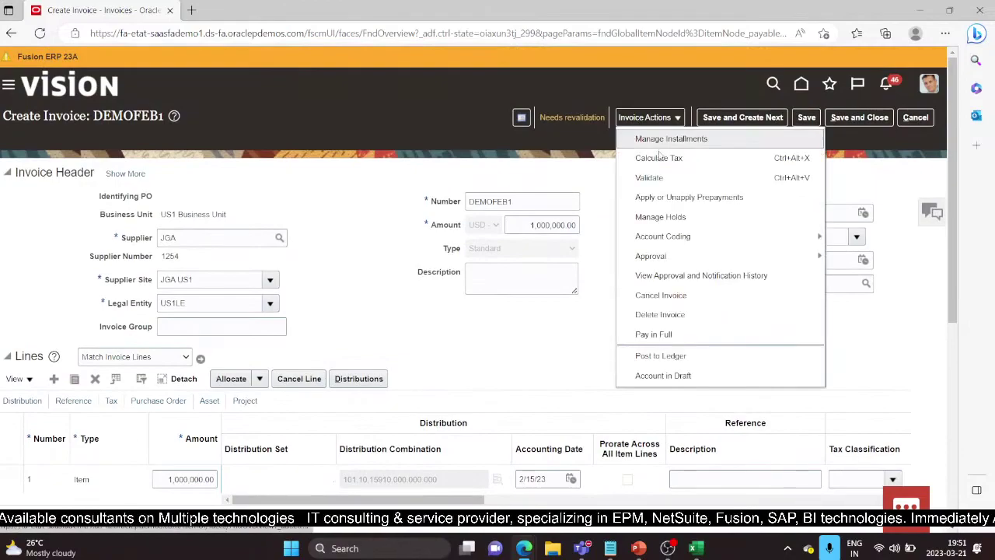
left_click(654, 177)
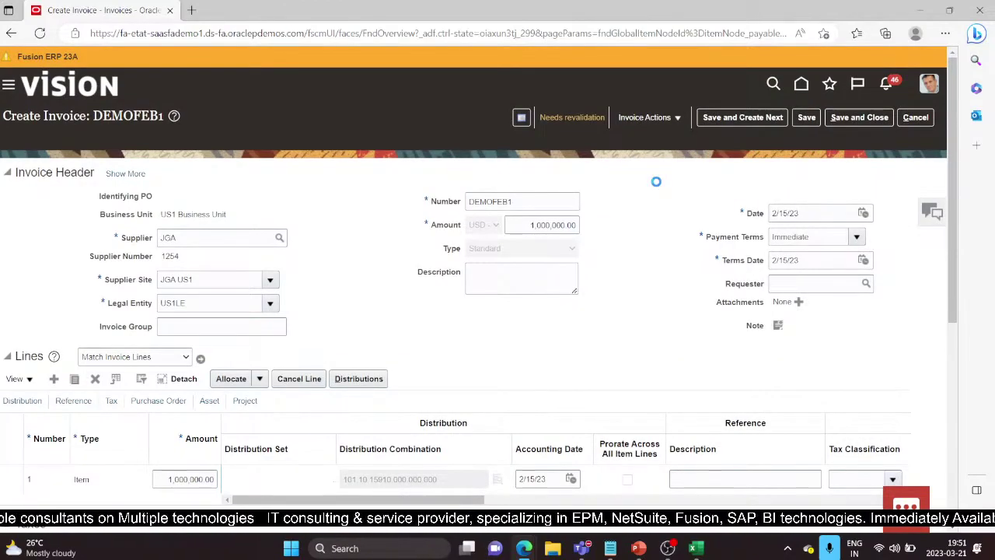
- Post the invoice to the ledger, acknowledge the confirmation, and save and close the invoice
left_click(677, 119)
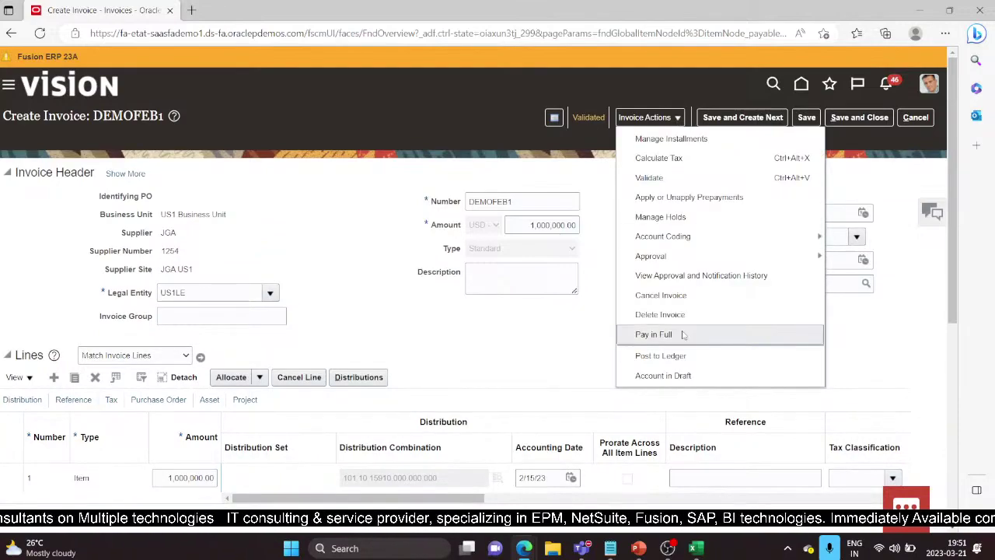
left_click(687, 357)
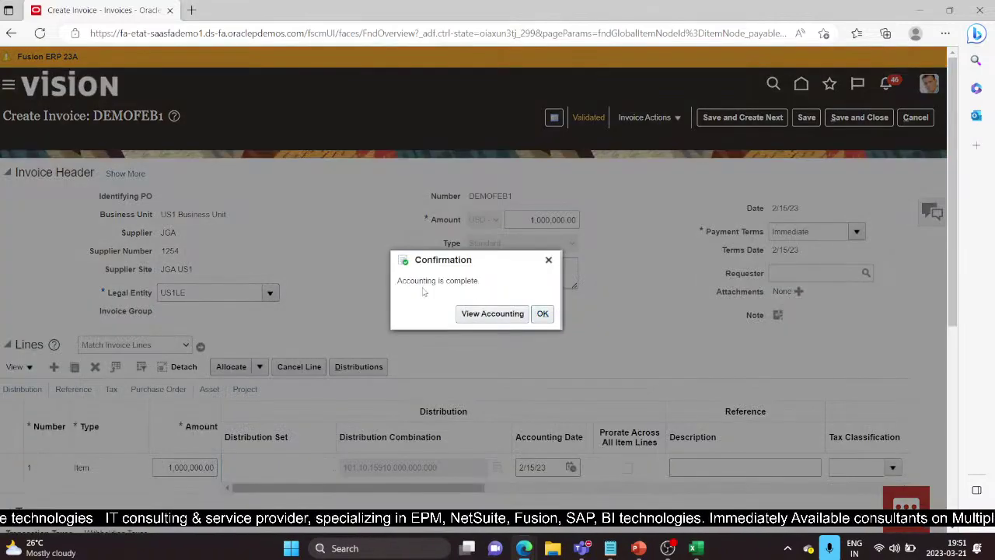
left_click(543, 313)
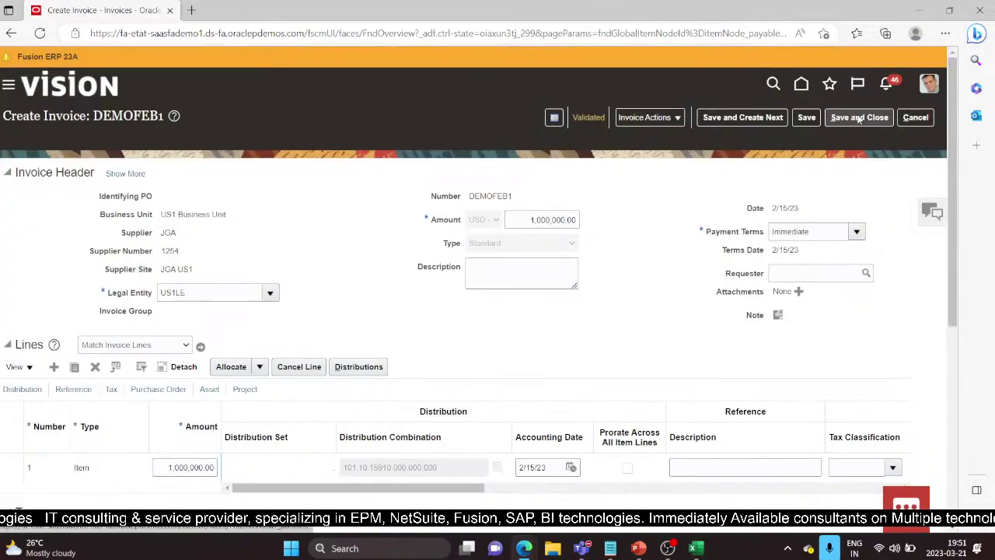
left_click(859, 118)
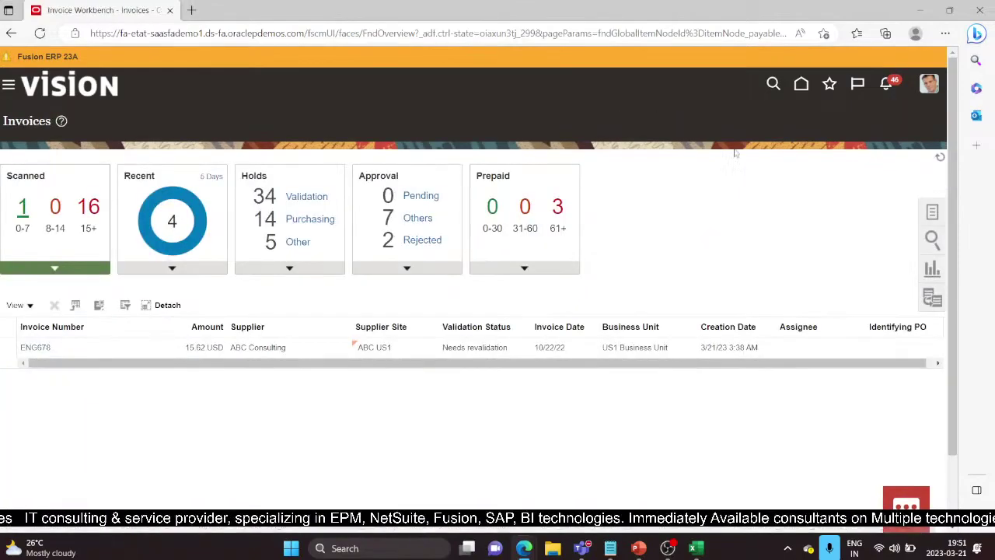
- Go to the Scheduled Processes work area
left_click(9, 88)
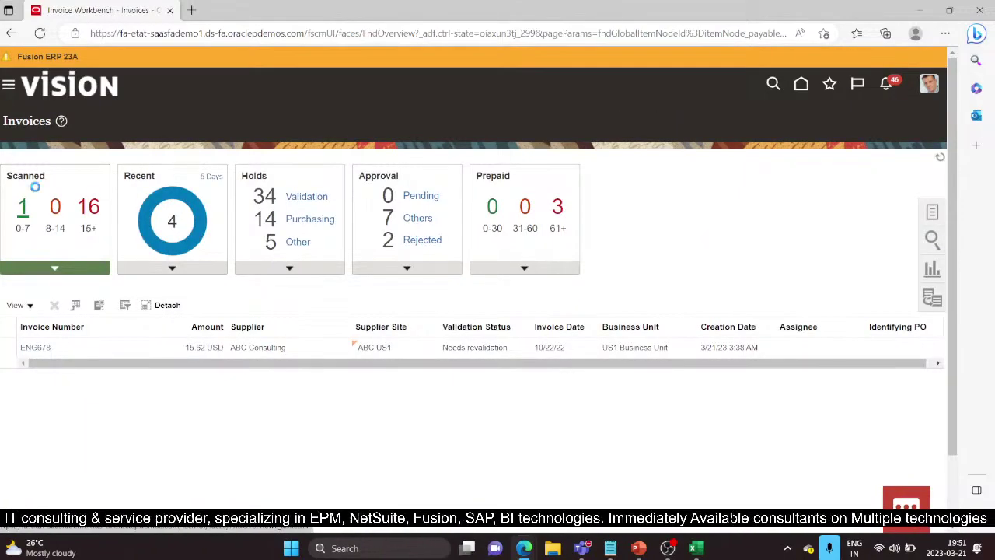
scroll(116, 391, "down", 5)
scroll(199, 379, "down", 4)
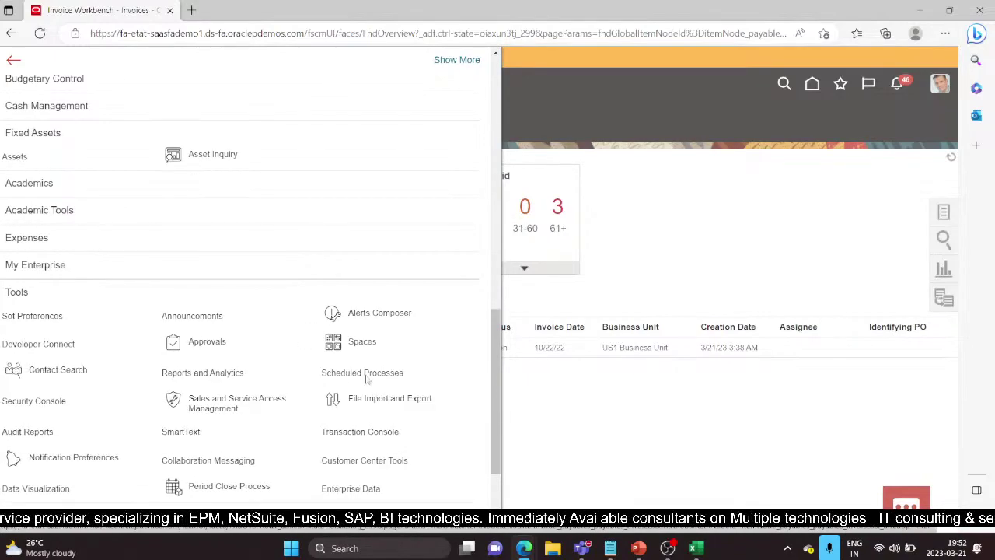
left_click(346, 375)
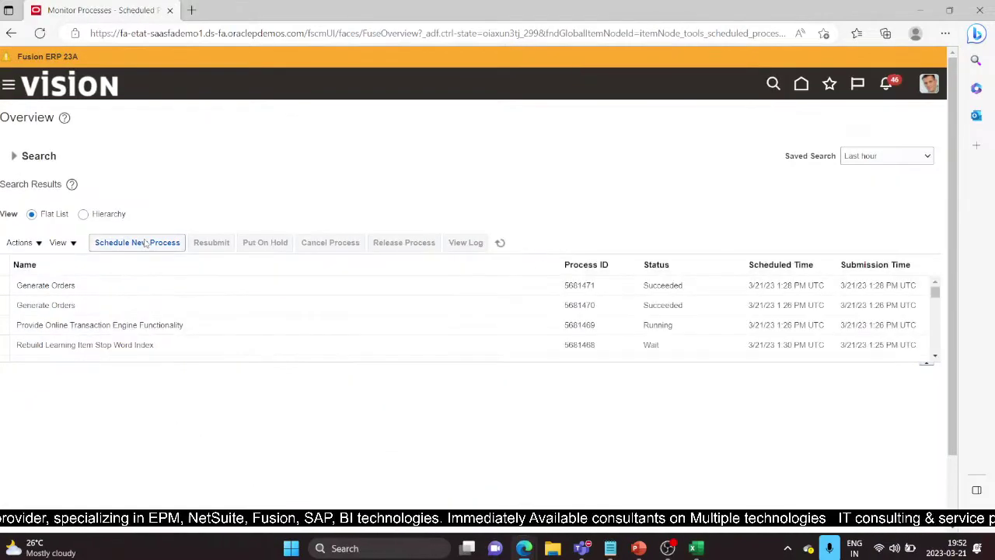
- Start scheduling a new process, search for the Create Mass Additions job, and select it to open its process details
left_click(144, 242)
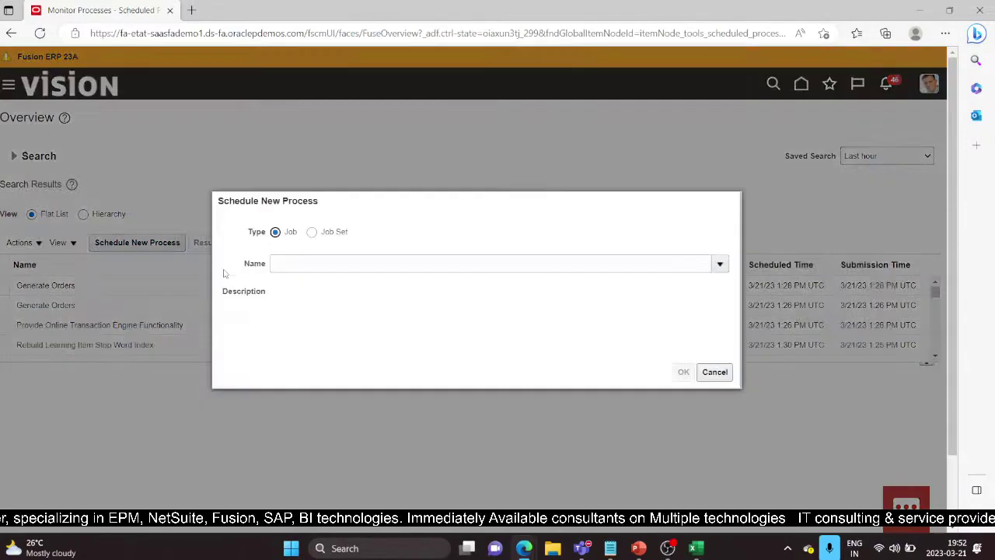
left_click(720, 266)
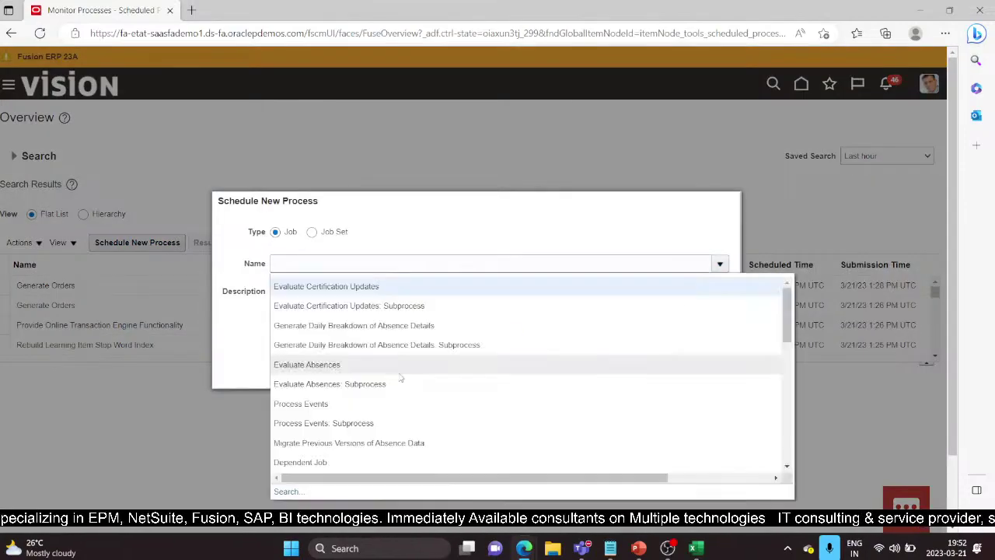
left_click(286, 491)
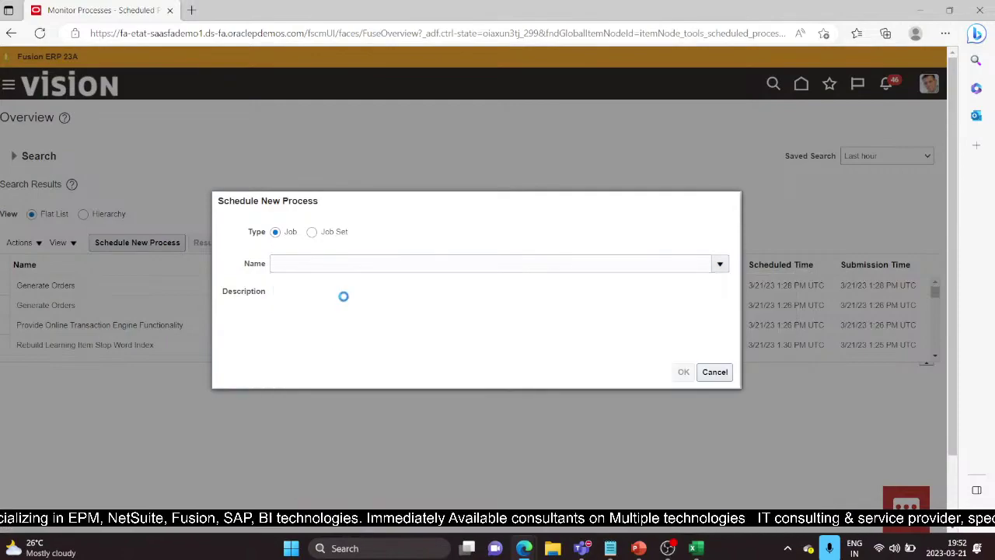
left_click(343, 263)
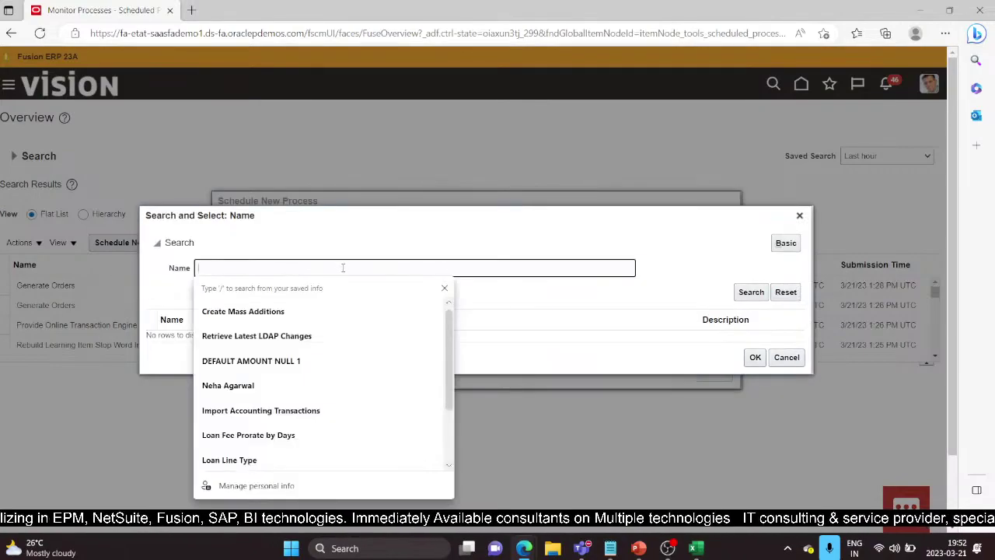
left_click(256, 309)
left_click(743, 292)
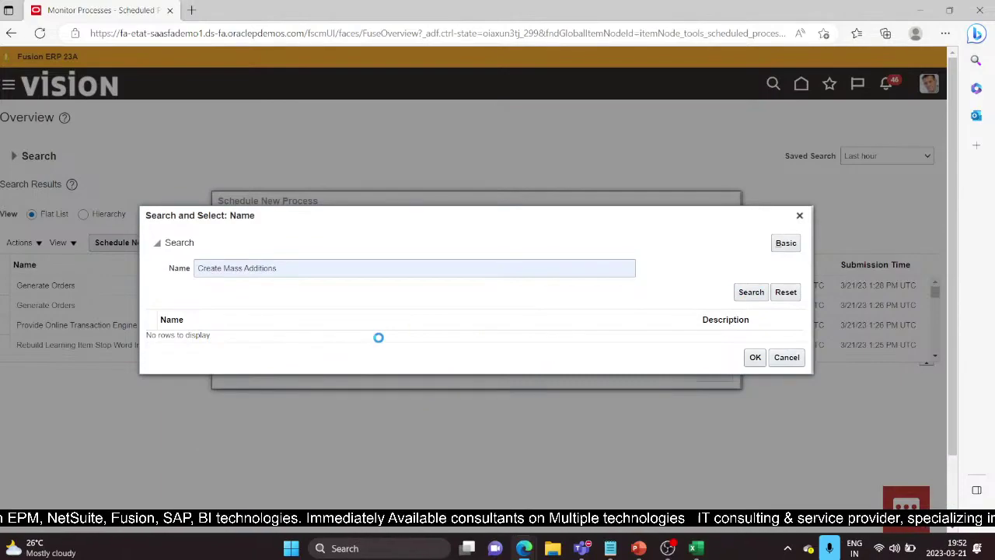
left_click(318, 320)
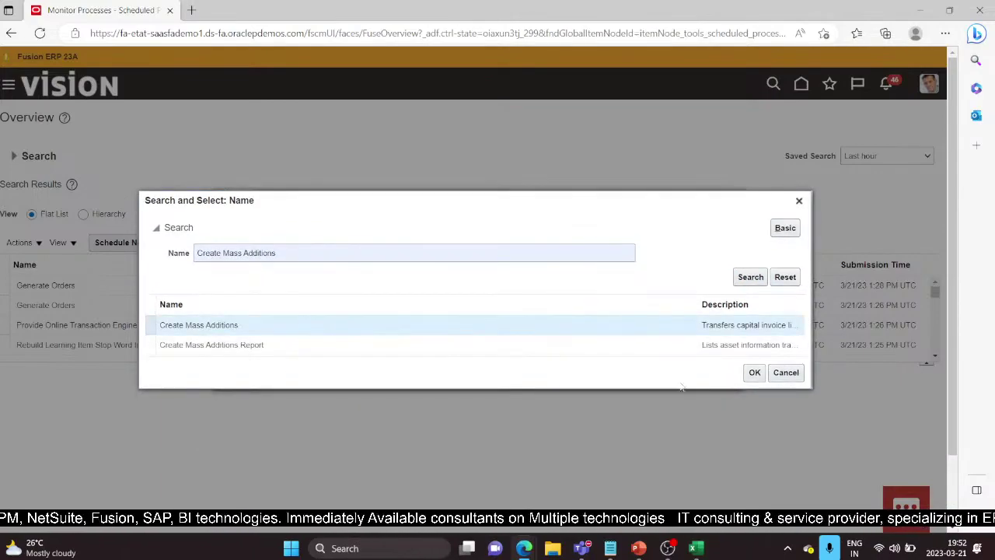
left_click(754, 373)
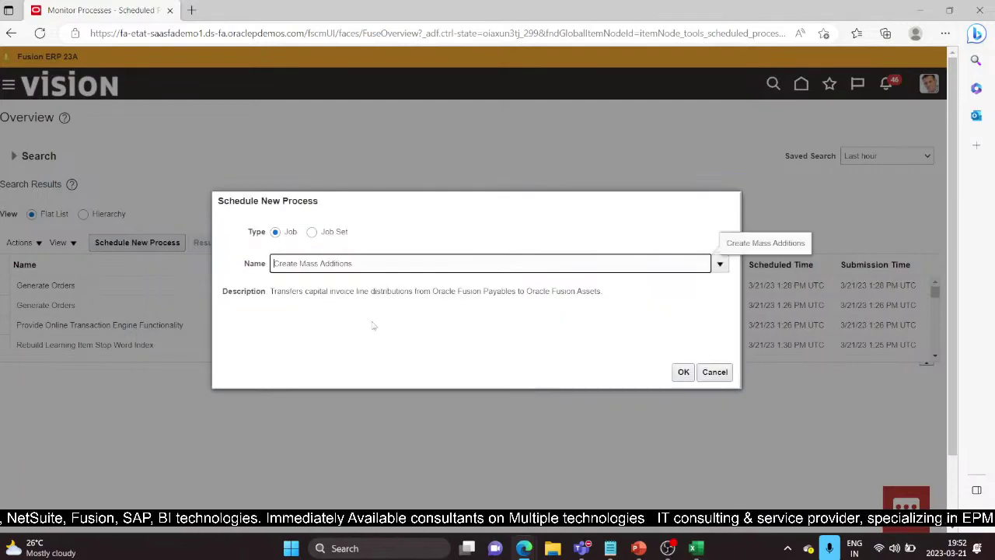
left_click(683, 371)
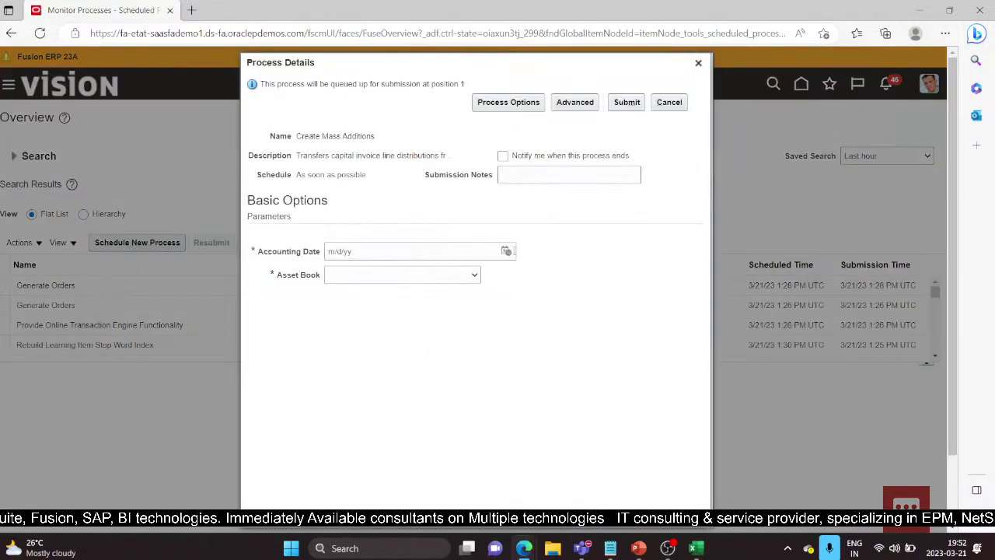
- Submit Create Mass Additions with accounting date 2/28/23 and asset book DEMO CORP, and refresh the process list
left_click(505, 251)
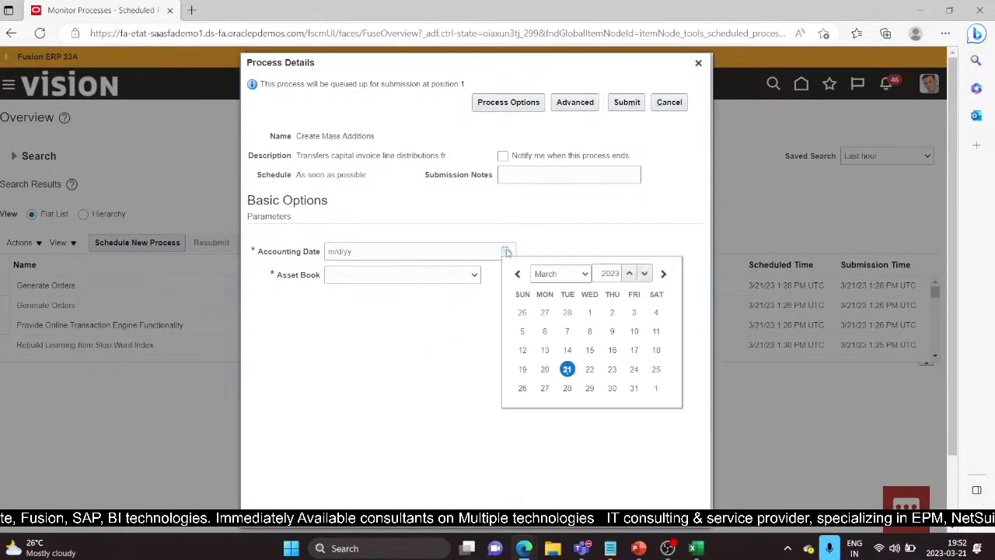
left_click(578, 277)
left_click(562, 304)
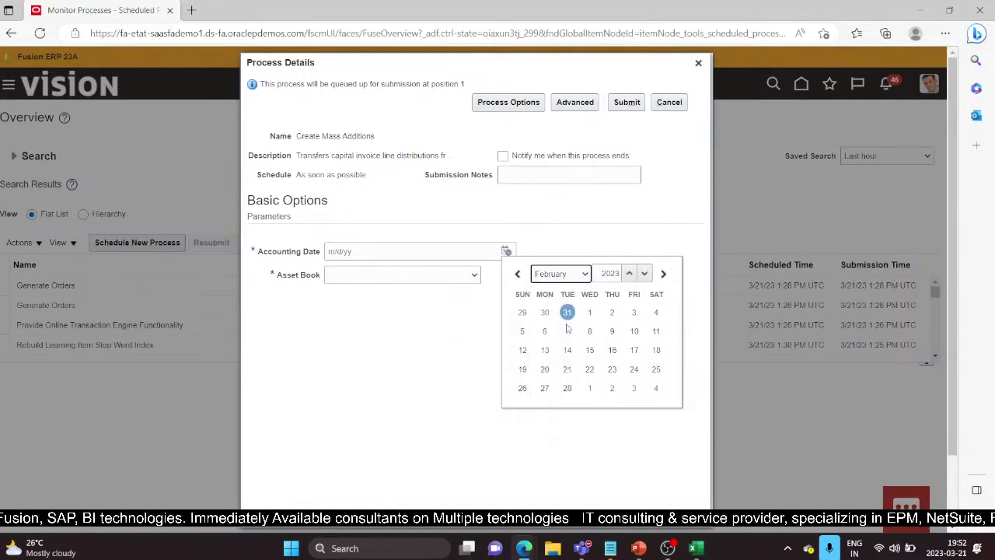
left_click(571, 389)
left_click(459, 277)
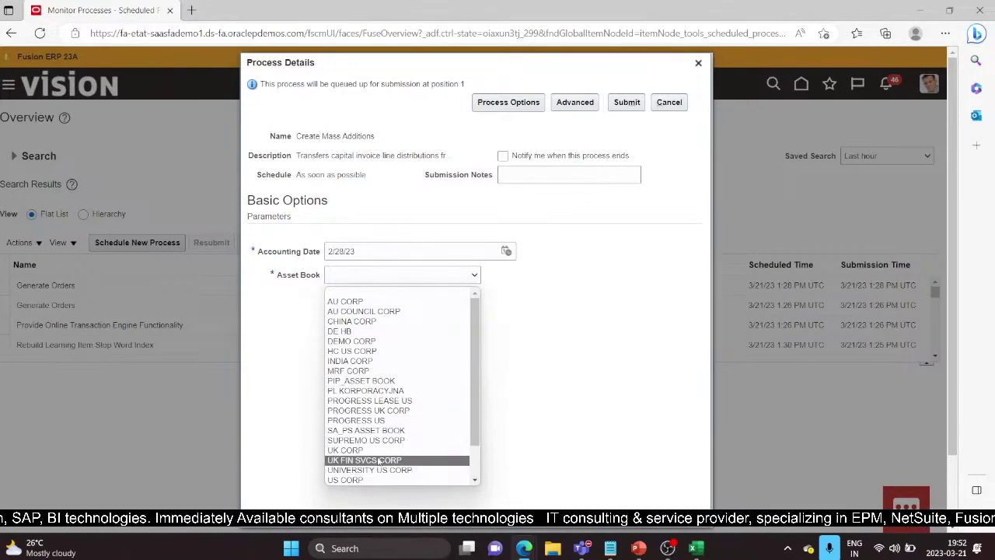
left_click(373, 341)
left_click(626, 102)
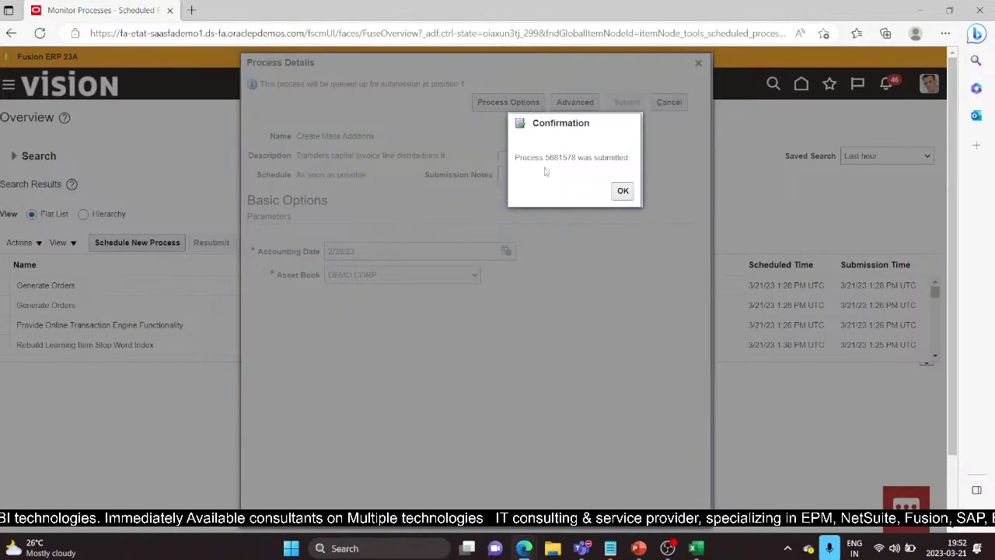
left_click(622, 193)
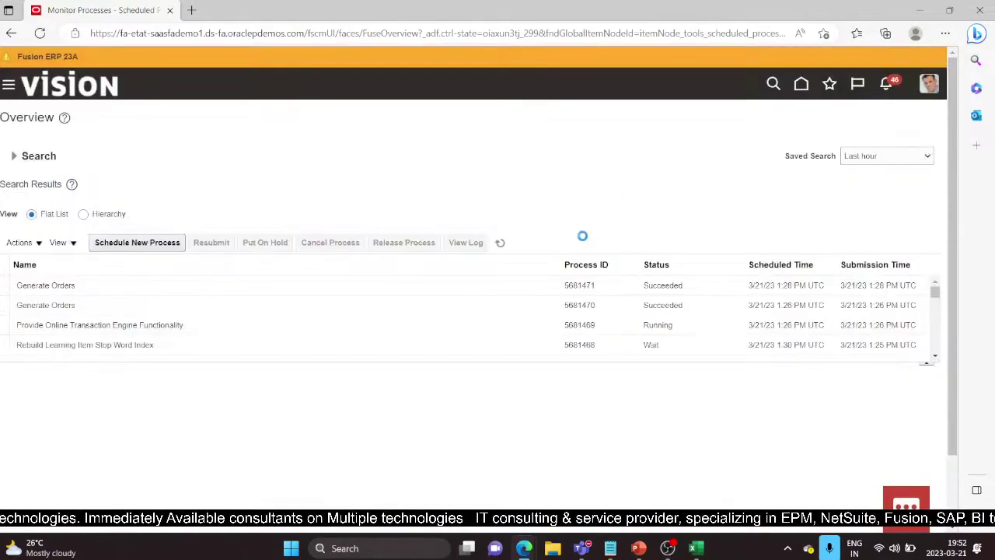
left_click(502, 245)
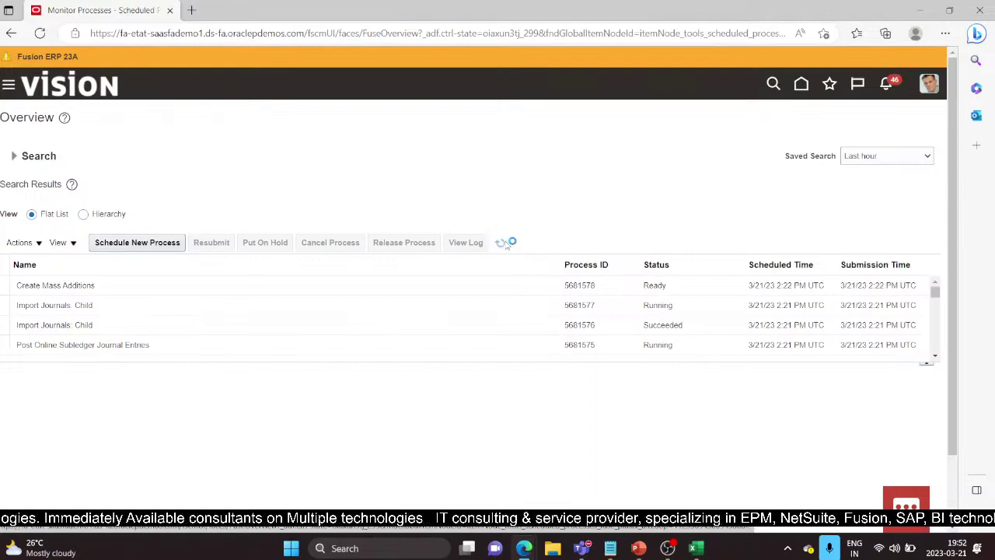
left_click(503, 244)
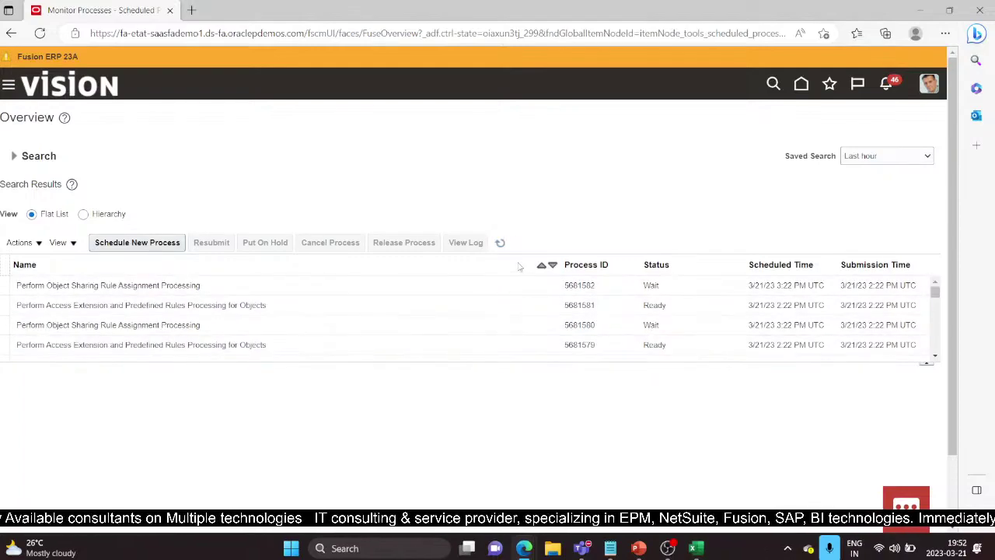
- Refresh the process list and select the Create Mass Additions run to check its status and details
scroll(535, 332, "down", 2)
left_click(538, 319)
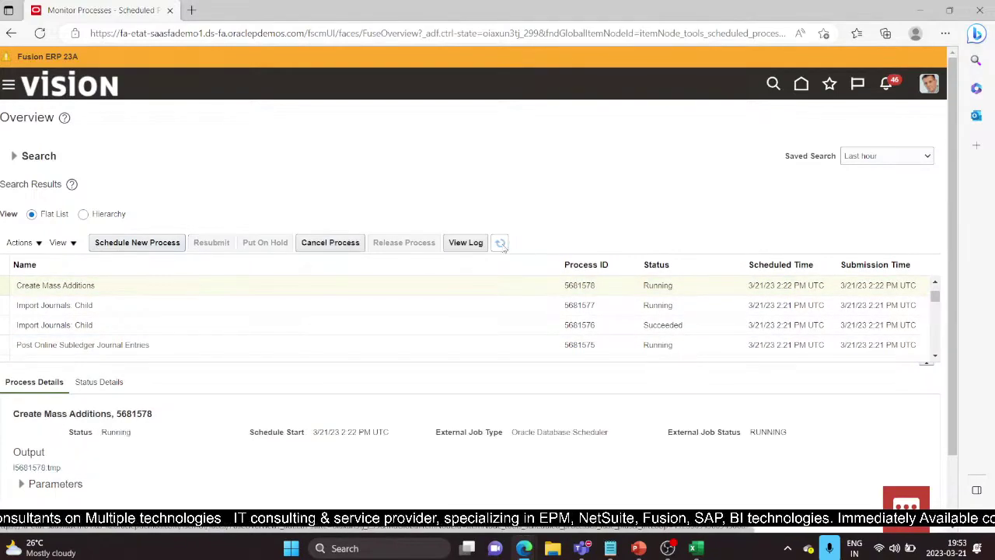
left_click(500, 243)
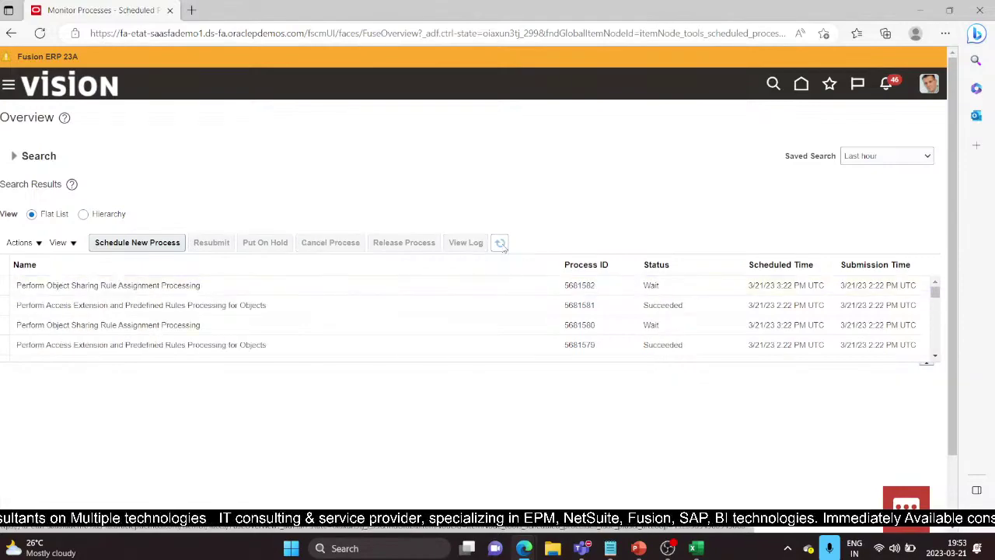
left_click(544, 326)
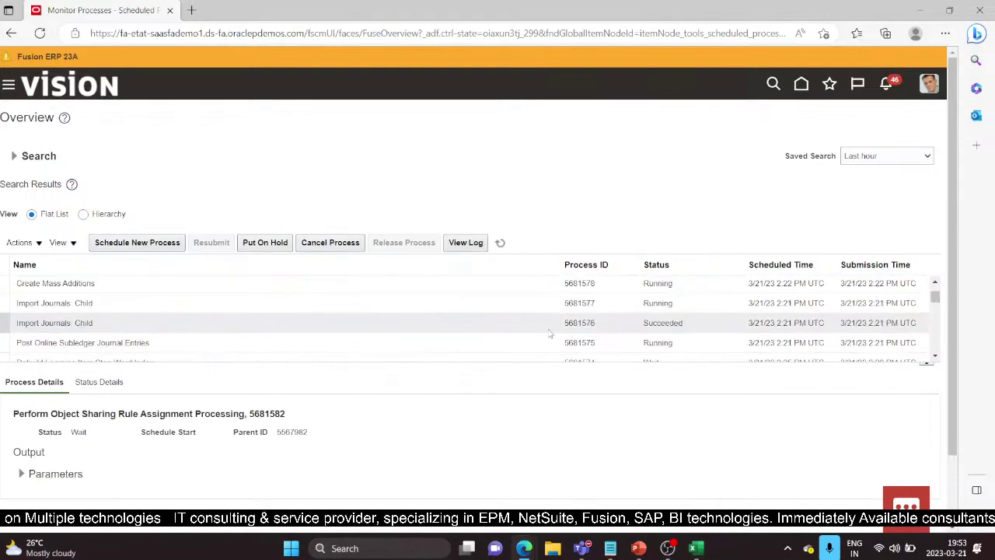
left_click(537, 284)
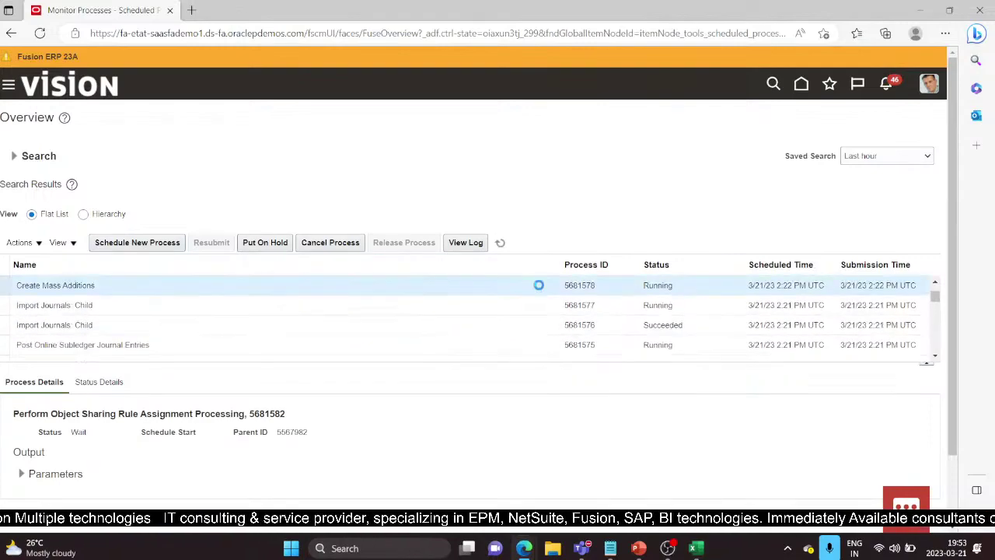
left_click(501, 243)
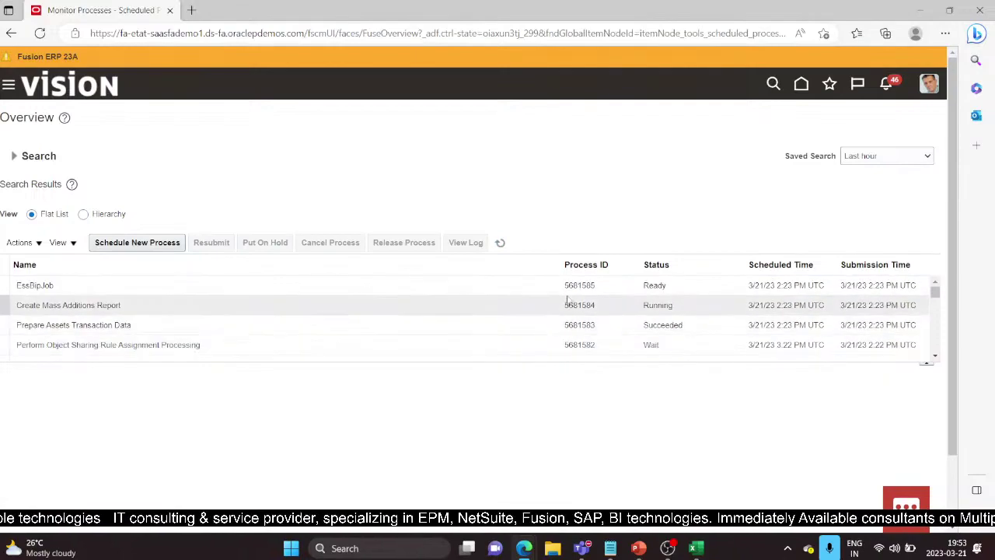
scroll(571, 342, "down", 2)
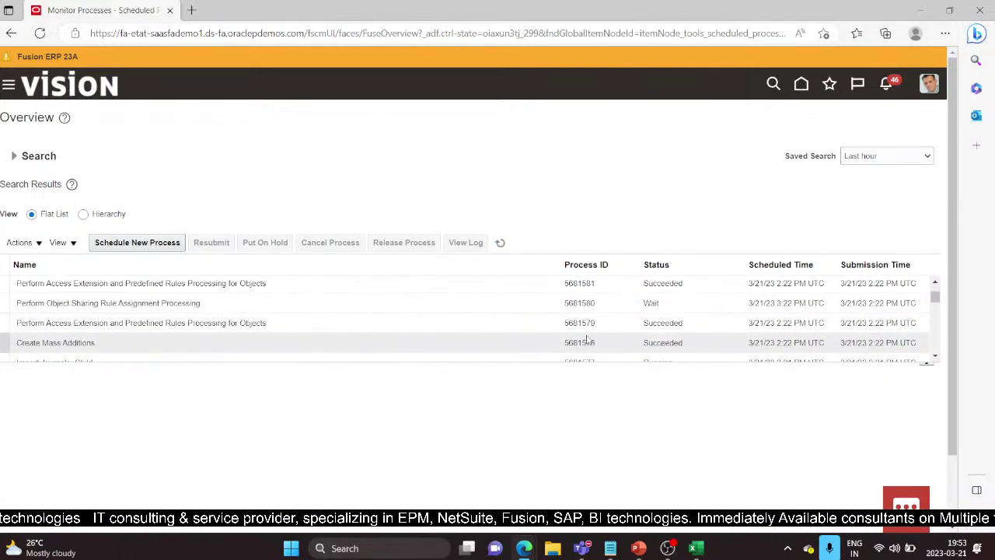
left_click(321, 342)
- Switch to the InPrivate browser window showing the Assets work area for the DEMO CORP book
mouse_move(667, 548)
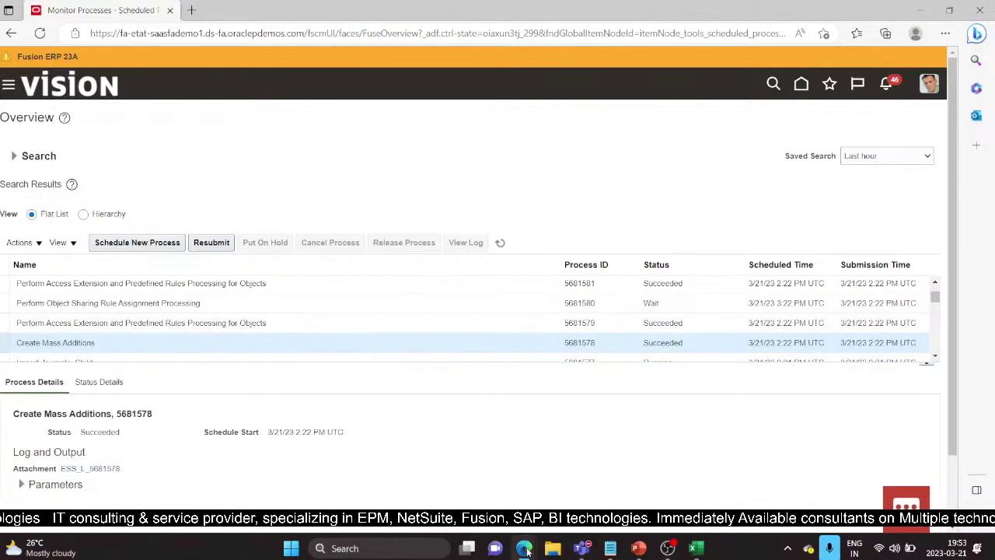
mouse_move(524, 548)
left_click(628, 462)
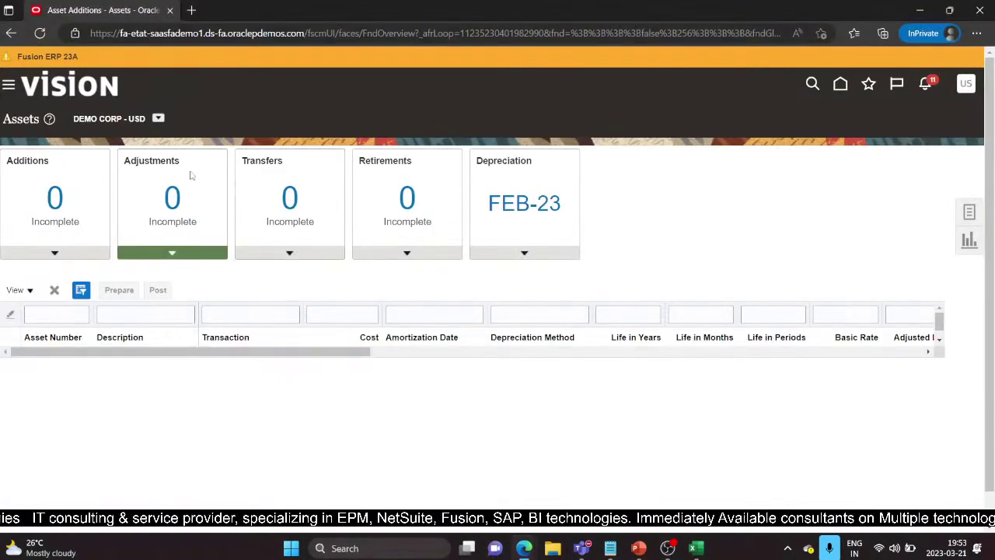
- Reload the Fixed Assets work area and list the incomplete asset additions for DEMO CORP
left_click(8, 85)
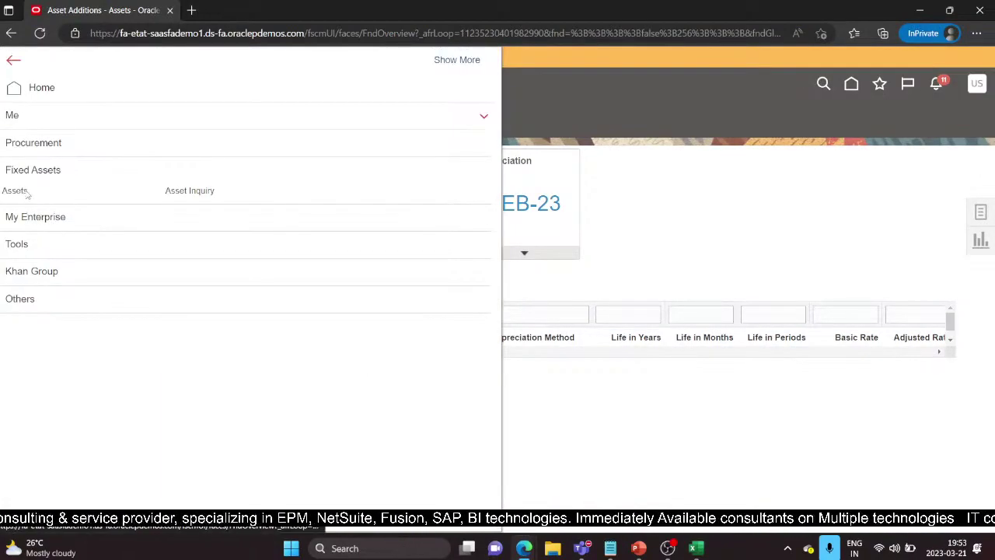
left_click(41, 192)
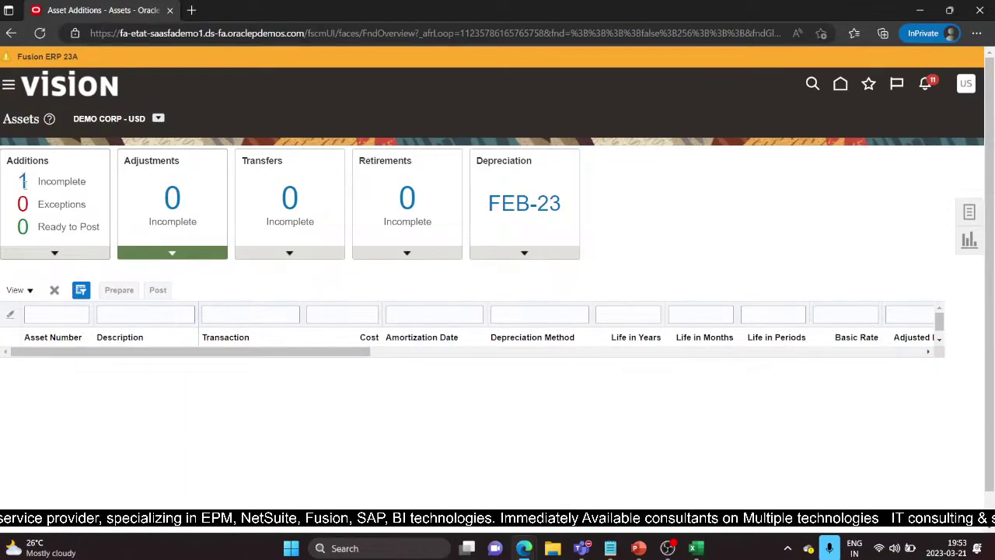
left_click(49, 181)
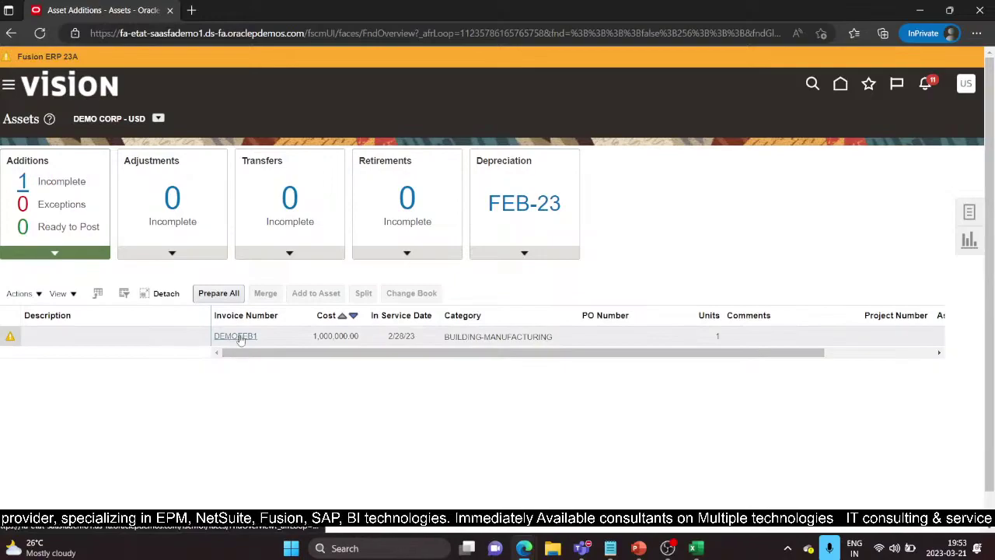
- Examine the amounts, item lines and tax lines of invoice DEMOFEB1, and return to the additions list
left_click(240, 337)
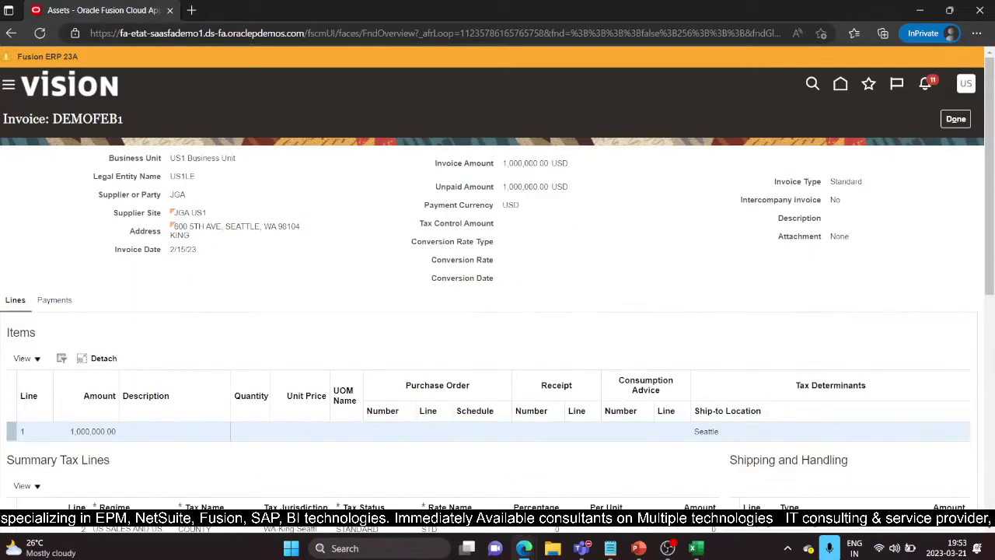
scroll(884, 303, "down", 2)
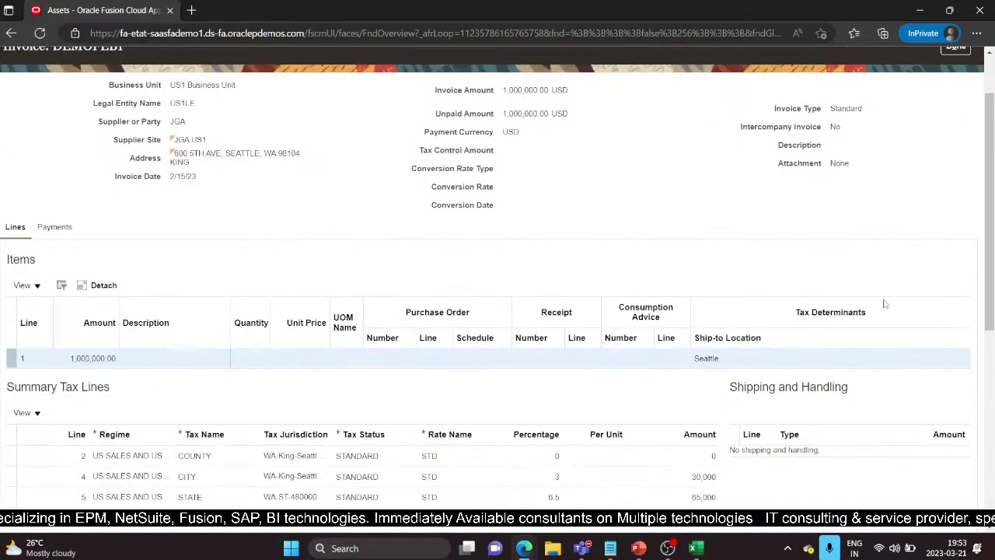
scroll(884, 304, "down", 2)
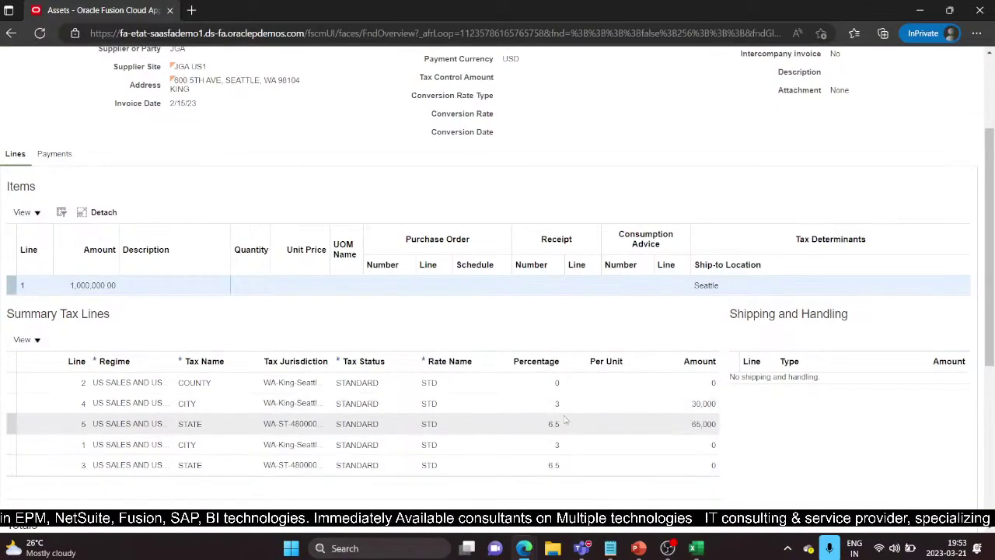
scroll(567, 421, "up", 2)
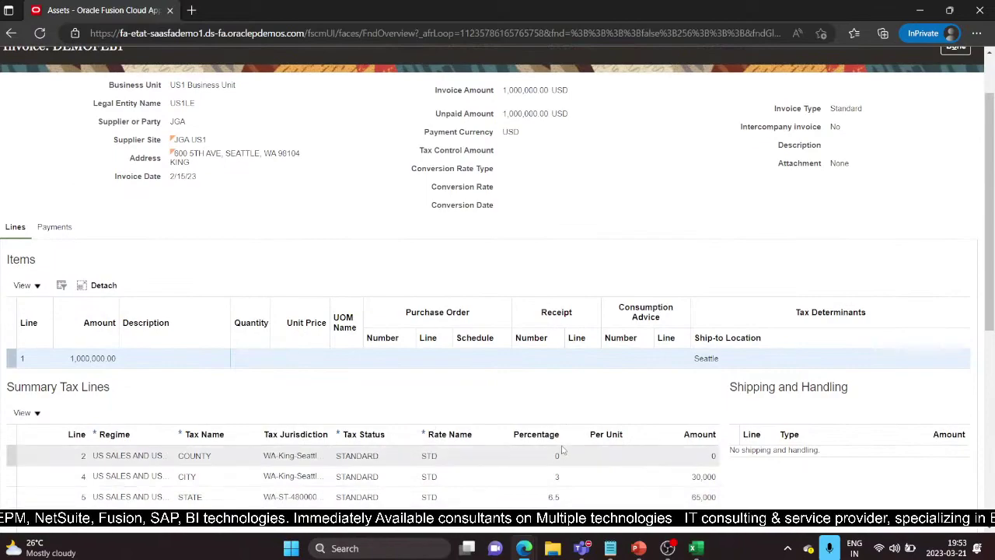
scroll(534, 454, "up", 2)
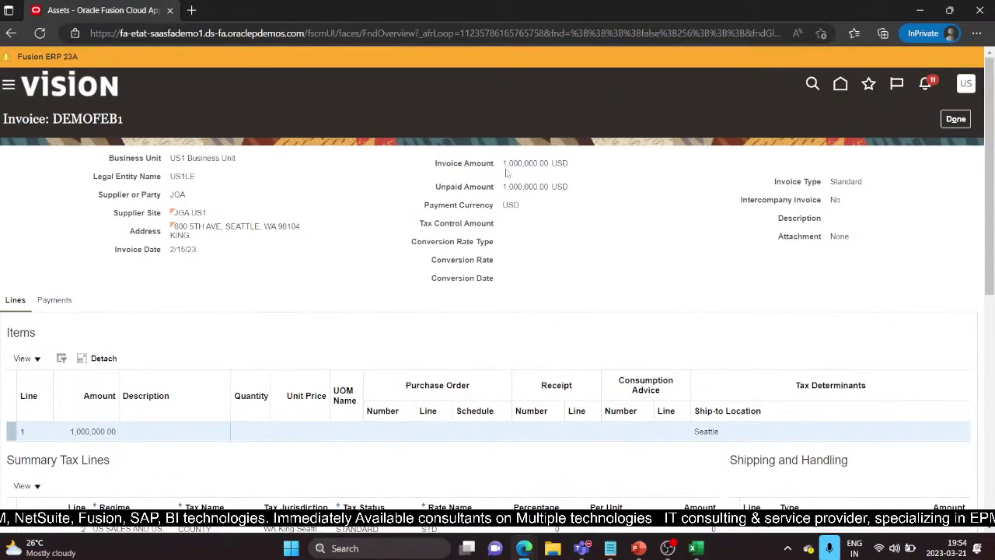
left_click_drag(501, 167, 574, 167)
left_click(594, 229)
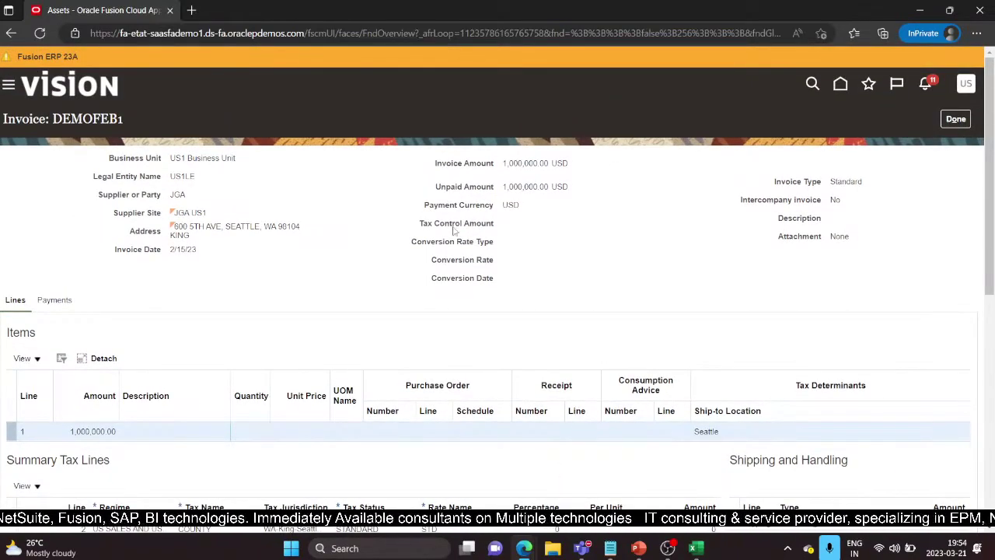
left_click(955, 118)
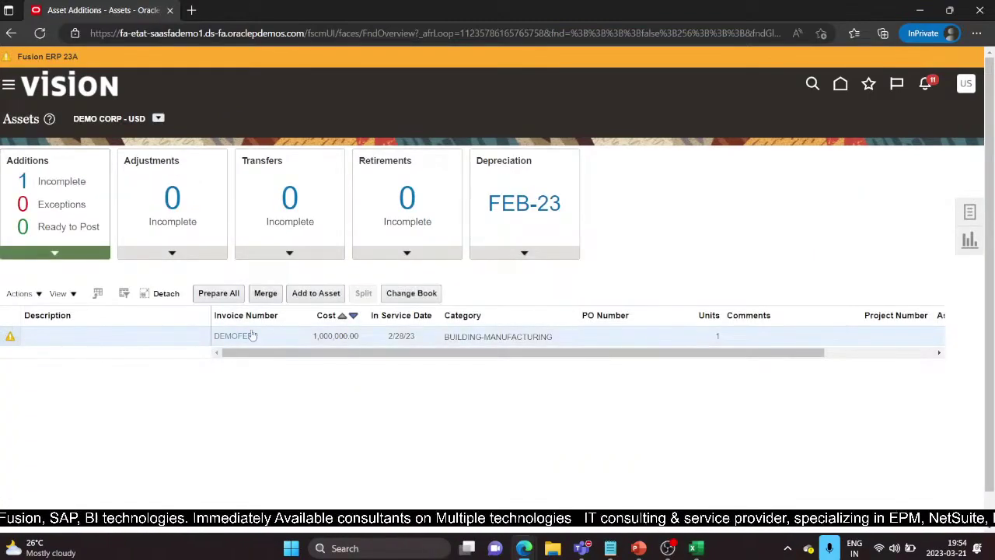
- Open the DEMOFEB1 source line for editing and set its asset key to NEW
left_click(34, 300)
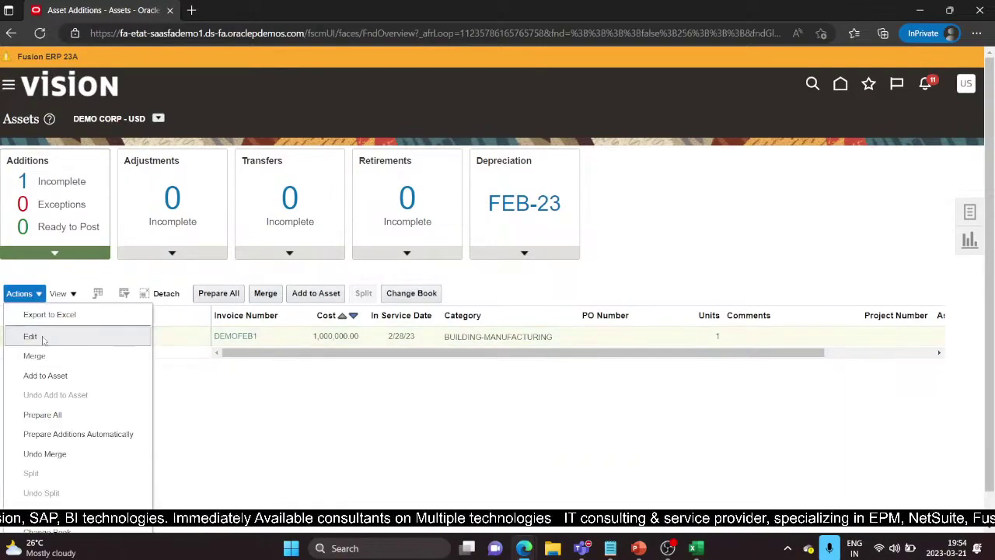
left_click(31, 333)
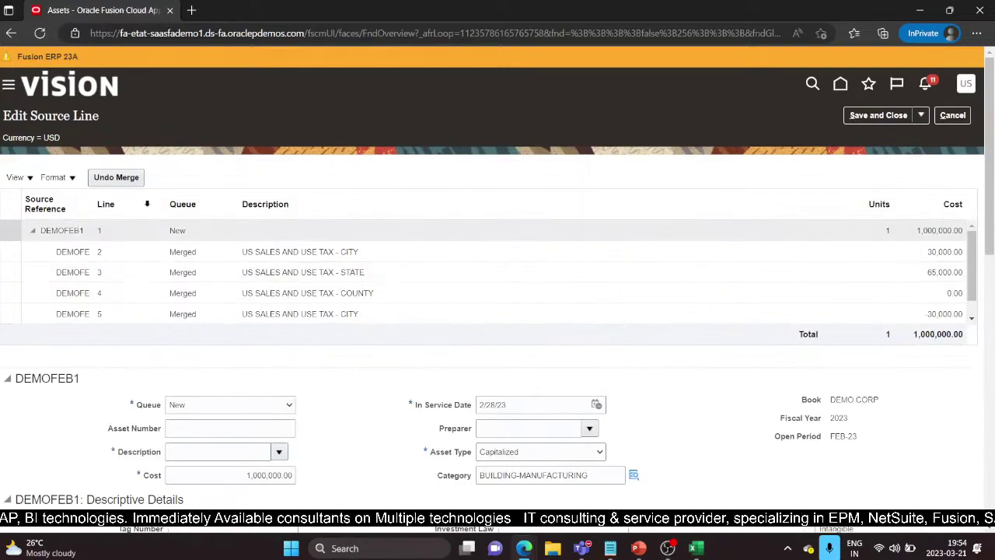
scroll(250, 362, "down", 2)
scroll(250, 362, "down", 1)
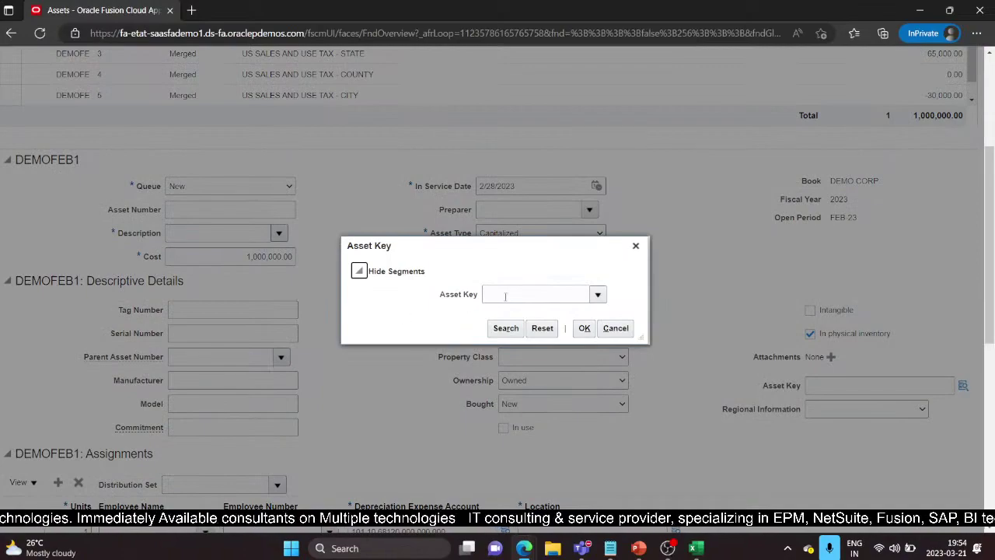
left_click(496, 292)
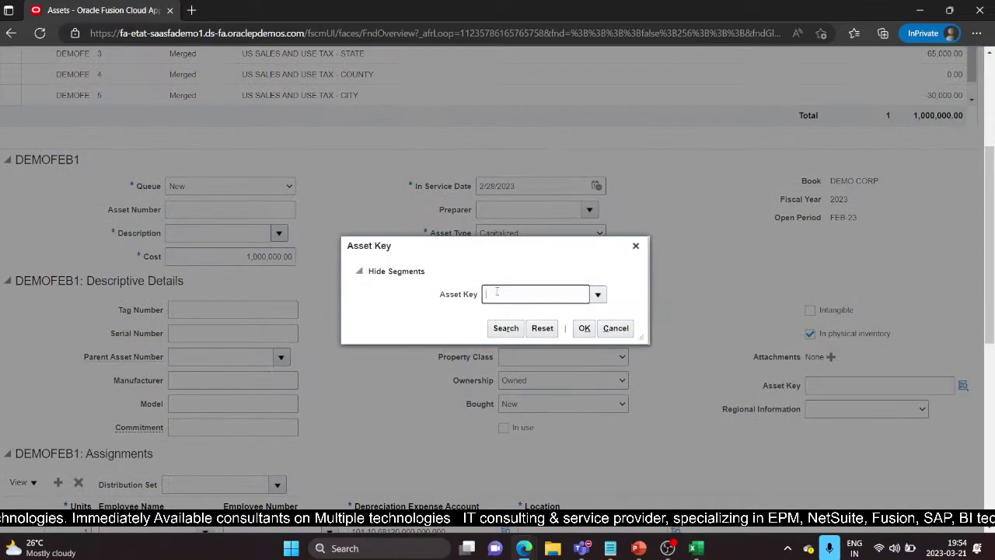
type("NEW")
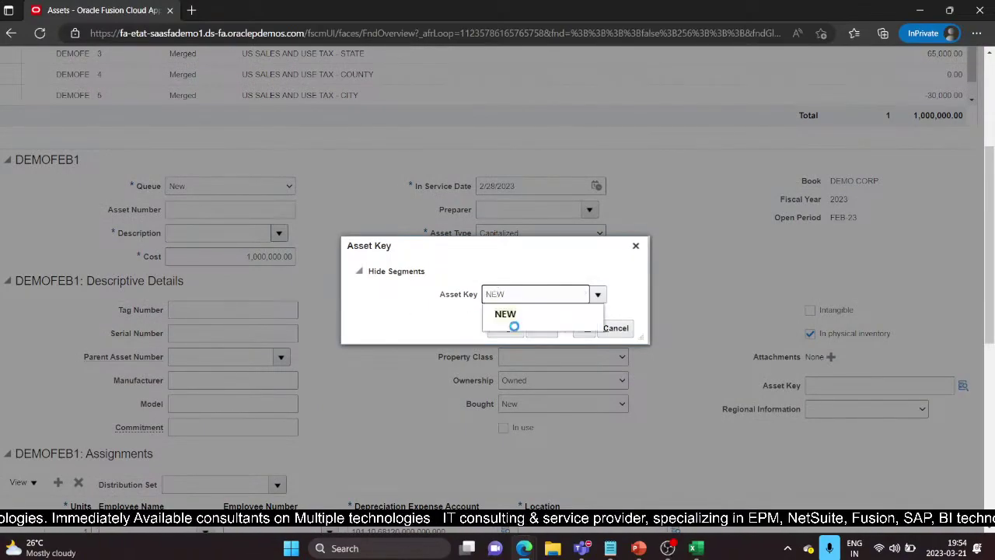
left_click(528, 318)
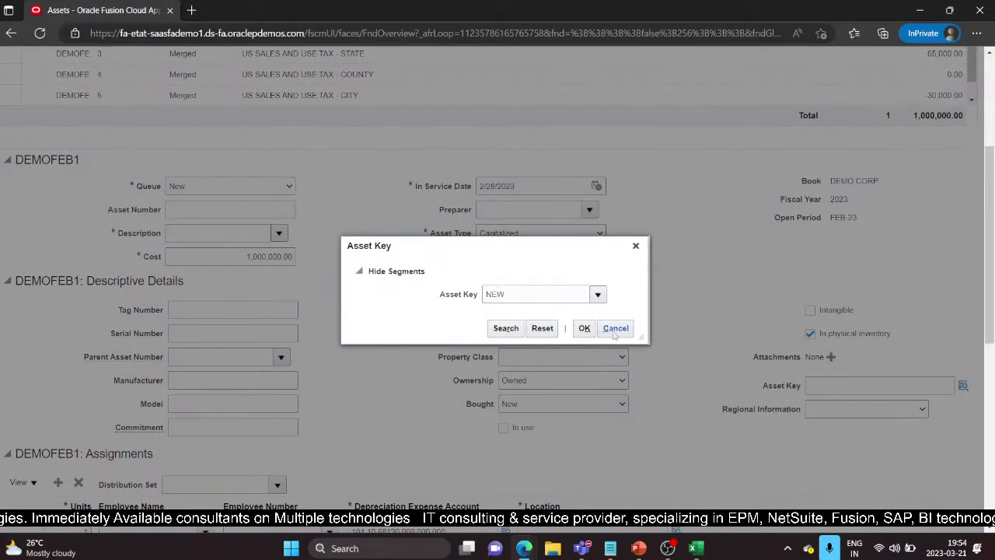
left_click(584, 327)
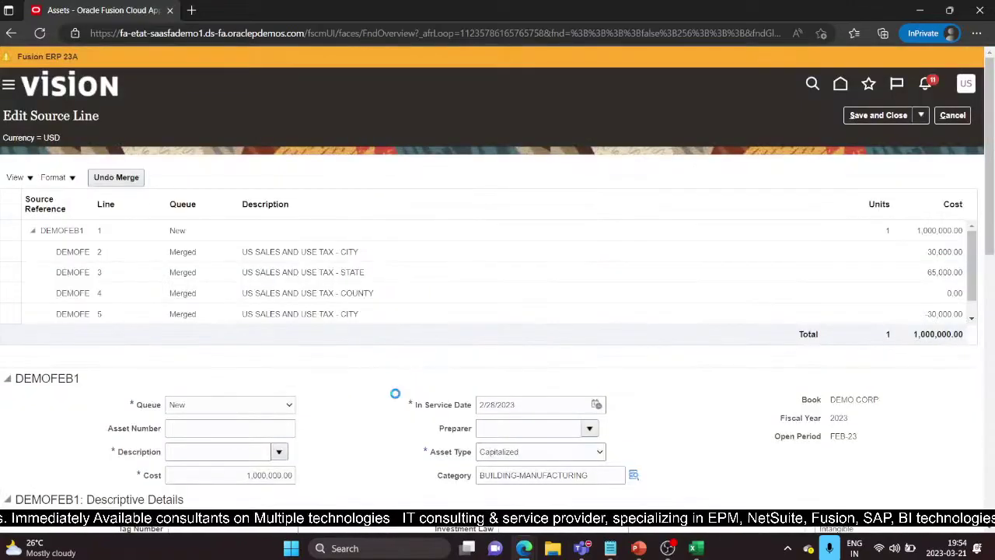
- Set the assignment location to country INDIA, state MAHARASHTRA, city MUMBAI and building 1
scroll(398, 399, "down", 4)
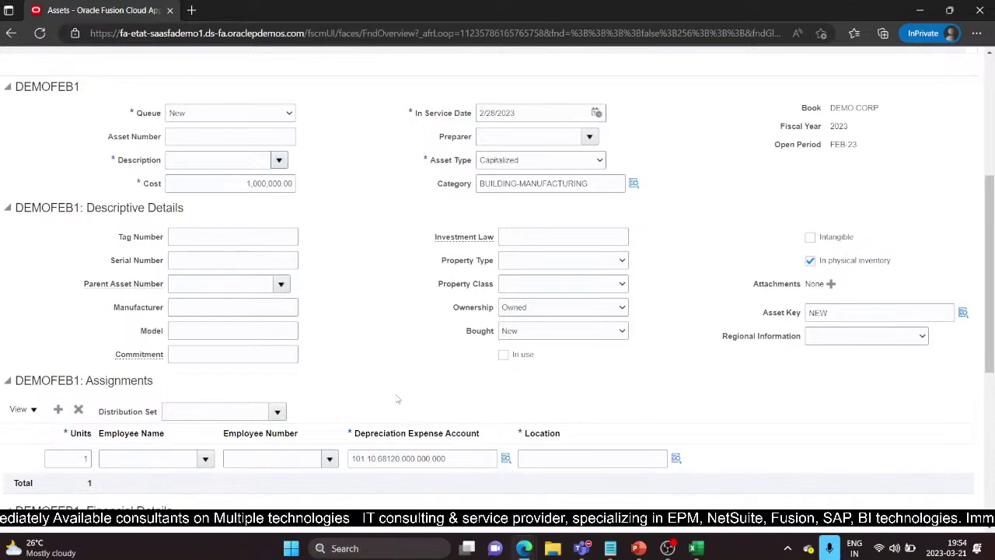
scroll(415, 351, "down", 1)
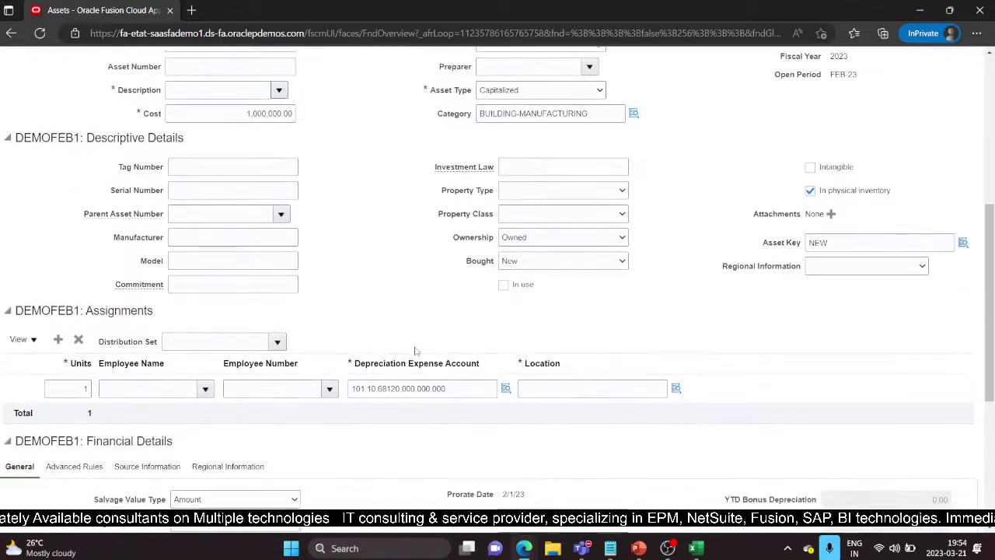
scroll(520, 249, "up", 1)
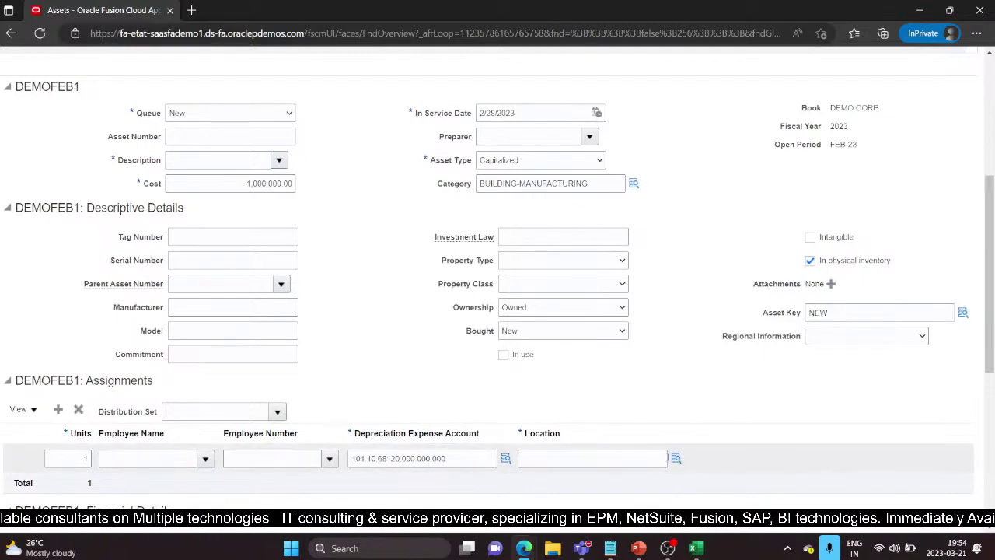
left_click(674, 457)
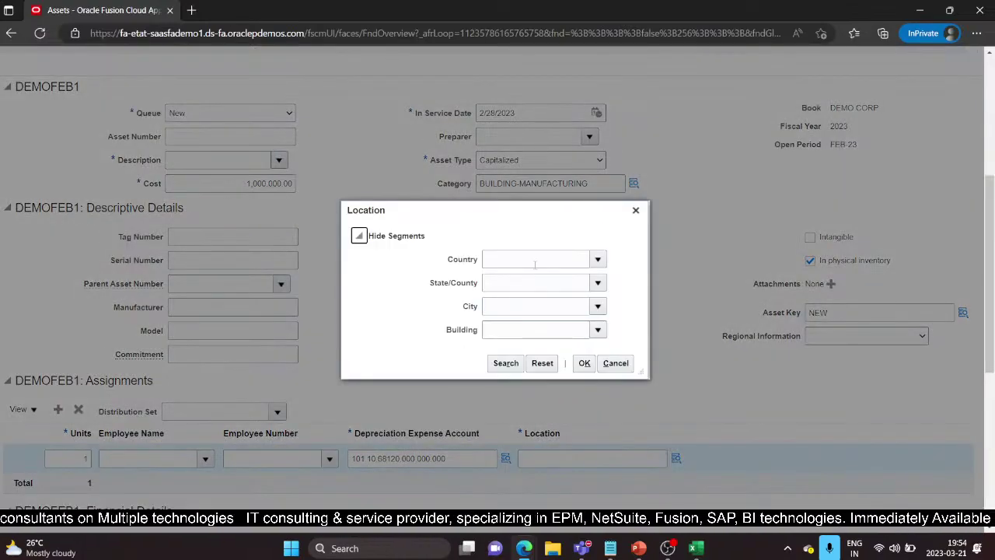
left_click(537, 259)
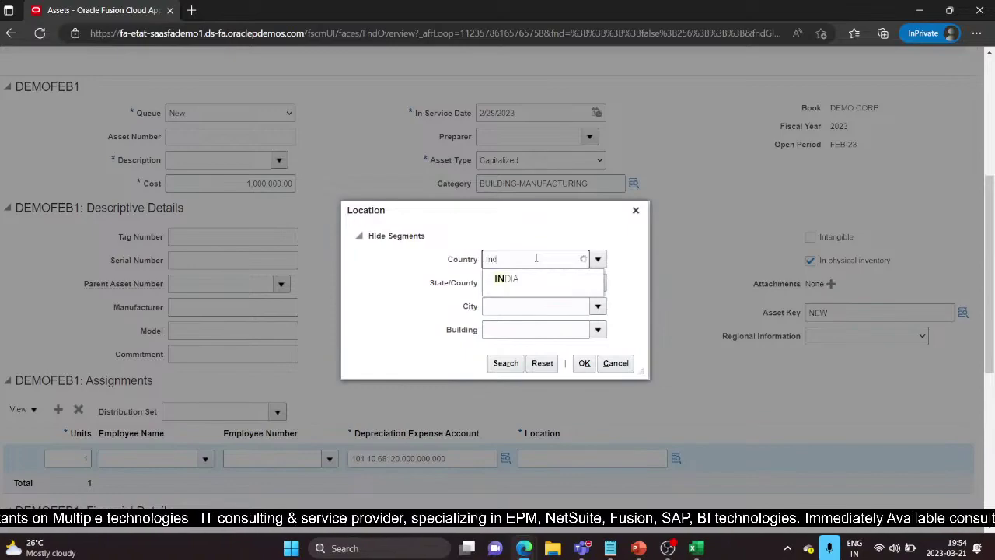
left_click(534, 278)
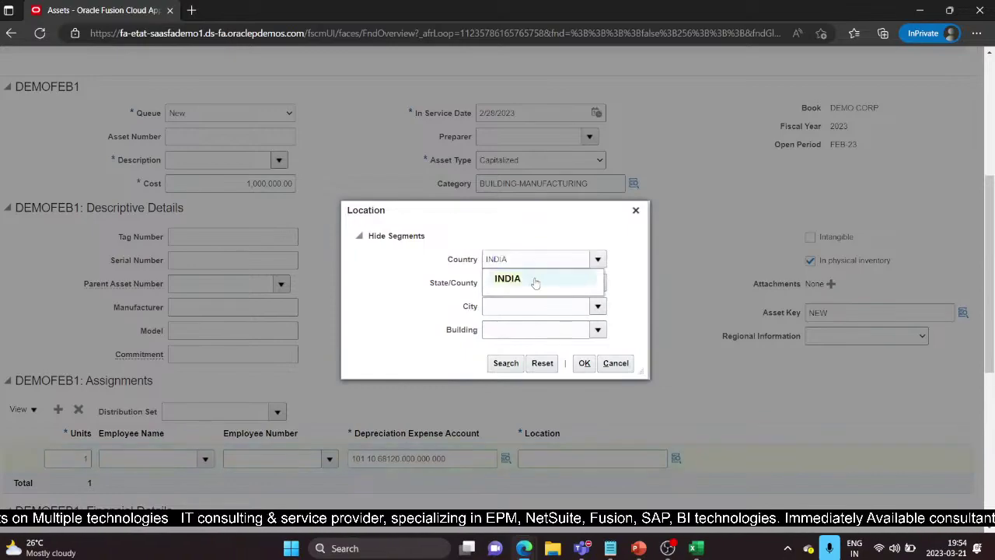
left_click(535, 281)
type("Maha")
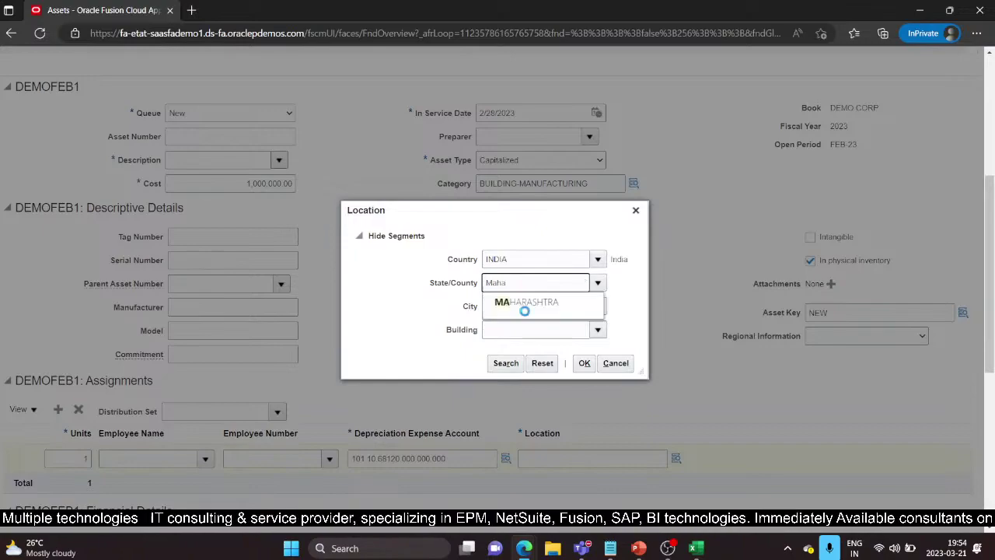
left_click(524, 303)
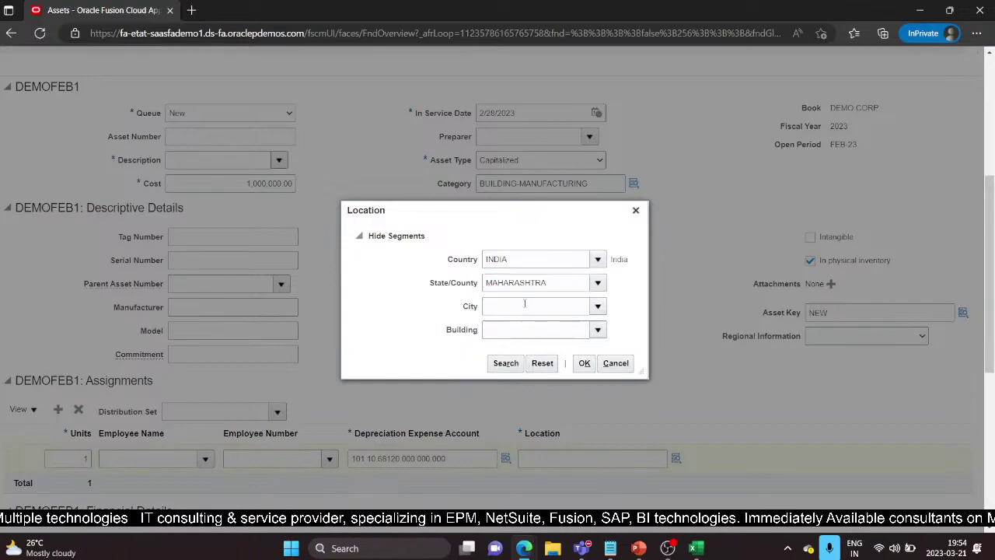
type("Mumba")
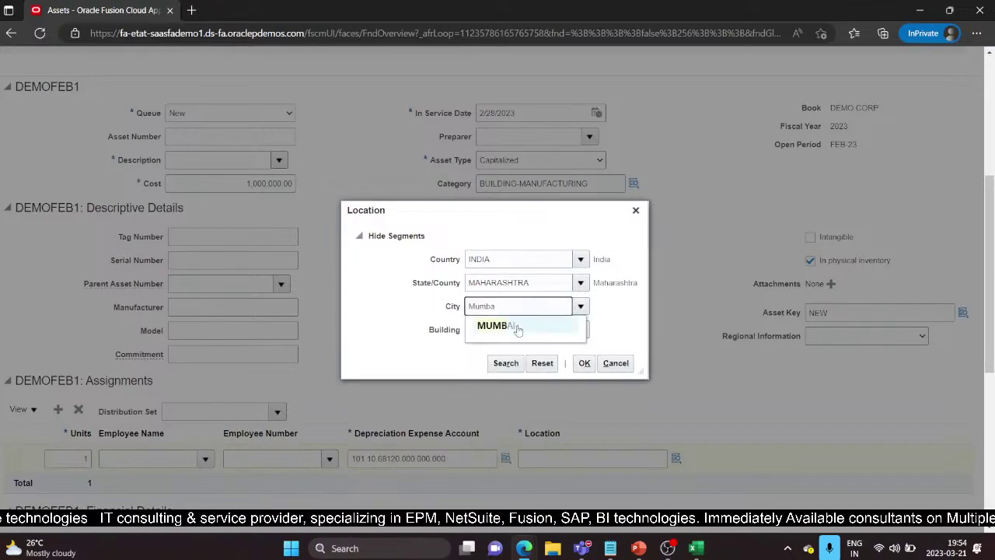
left_click(517, 324)
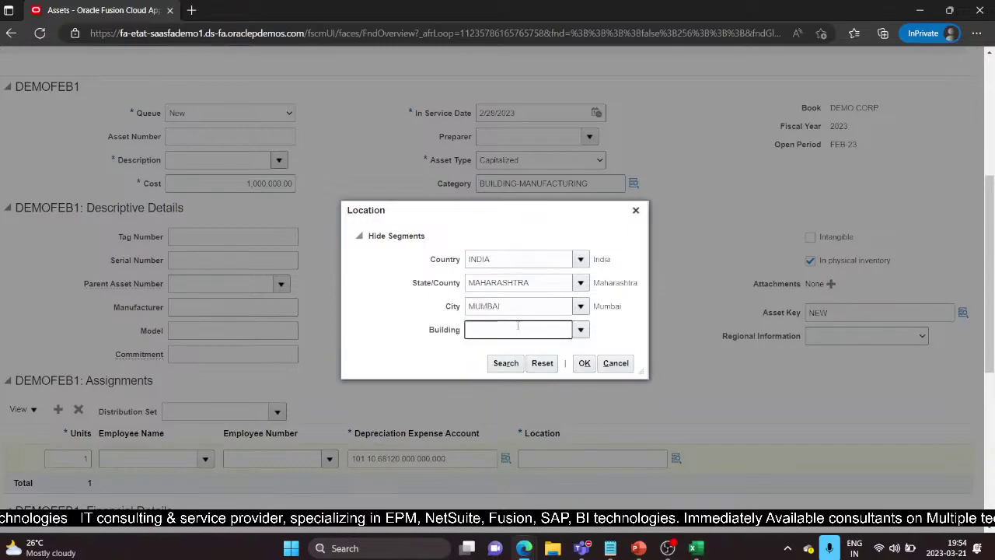
type("1")
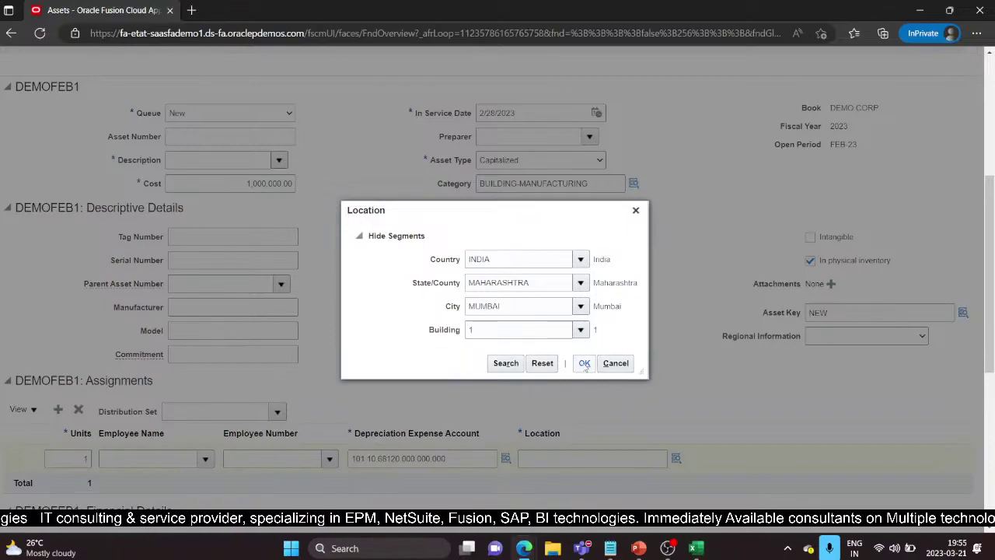
left_click(585, 363)
- Review the general financial details and the source information of the DEMOFEB1 line
scroll(129, 397, "down", 3)
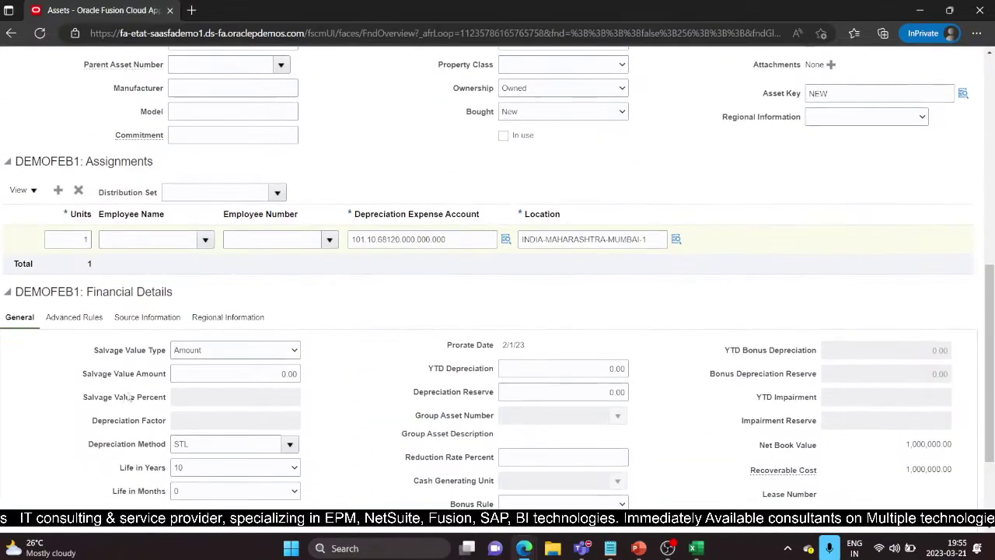
scroll(129, 397, "down", 1)
scroll(413, 431, "down", 1)
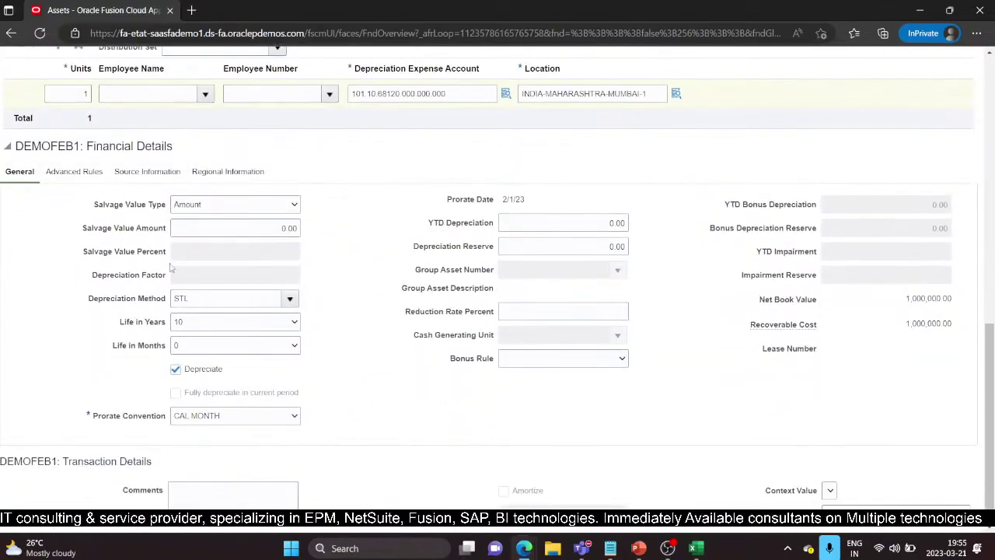
scroll(151, 221, "down", 1)
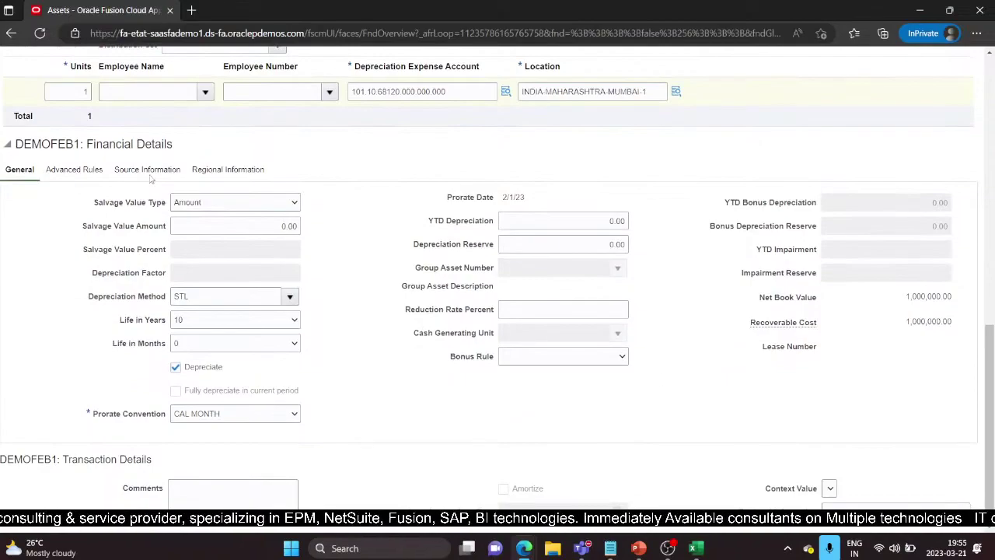
scroll(148, 175, "up", 9)
scroll(189, 386, "down", 9)
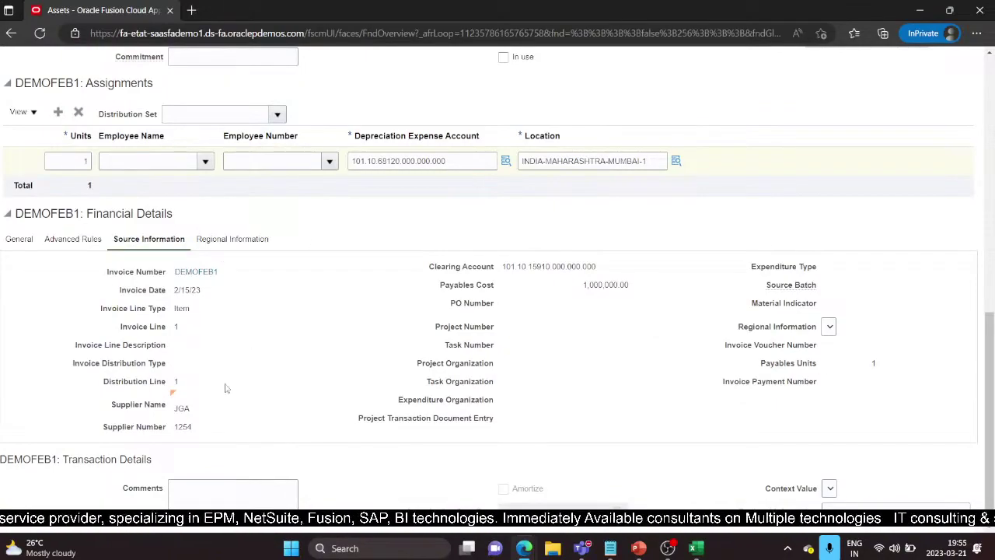
- Set the DEMOFEB1 line's description to NEW Mass Add and its queue to Post, and save and close the source line
left_click_drag(991, 340, 992, 82)
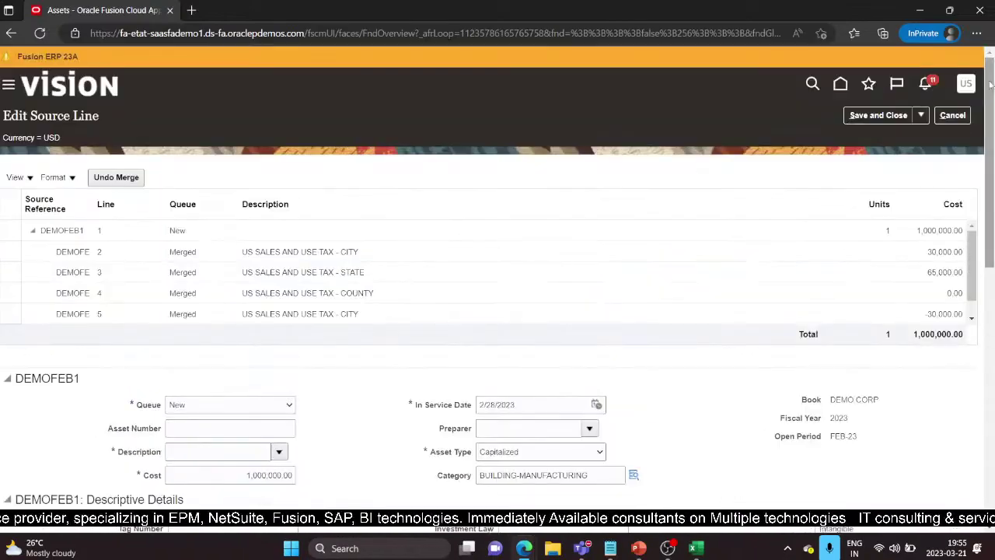
left_click(880, 117)
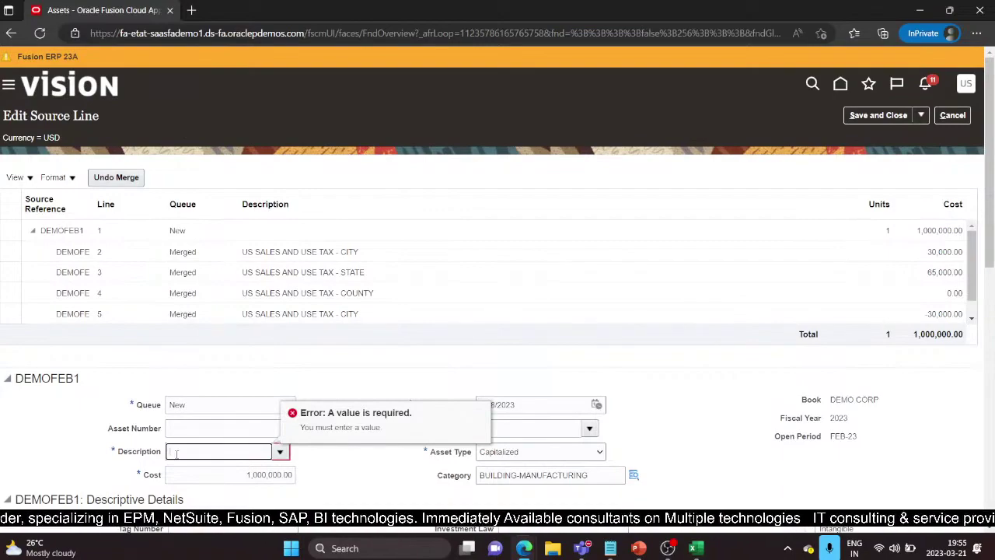
type("NEW Ma")
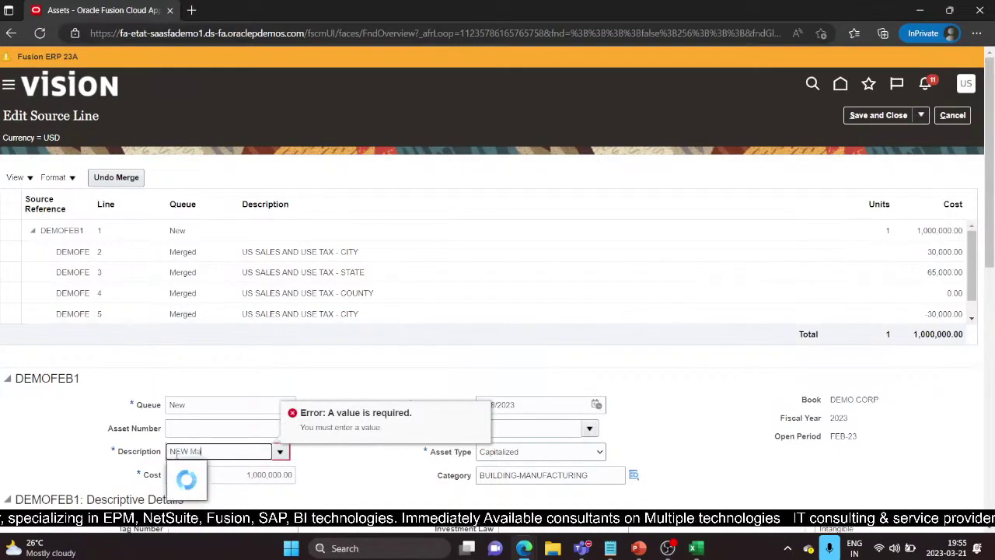
type("ss Add")
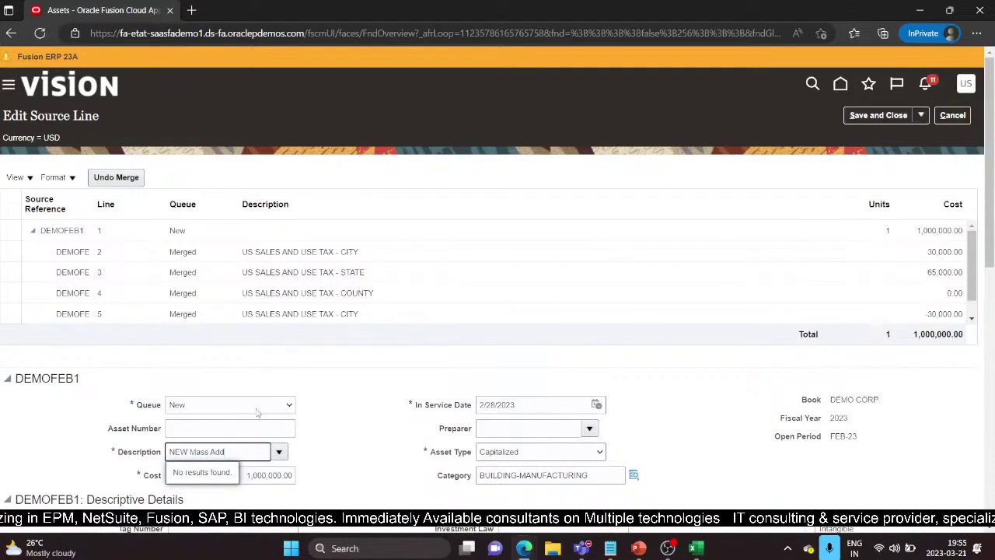
left_click(257, 407)
left_click(201, 456)
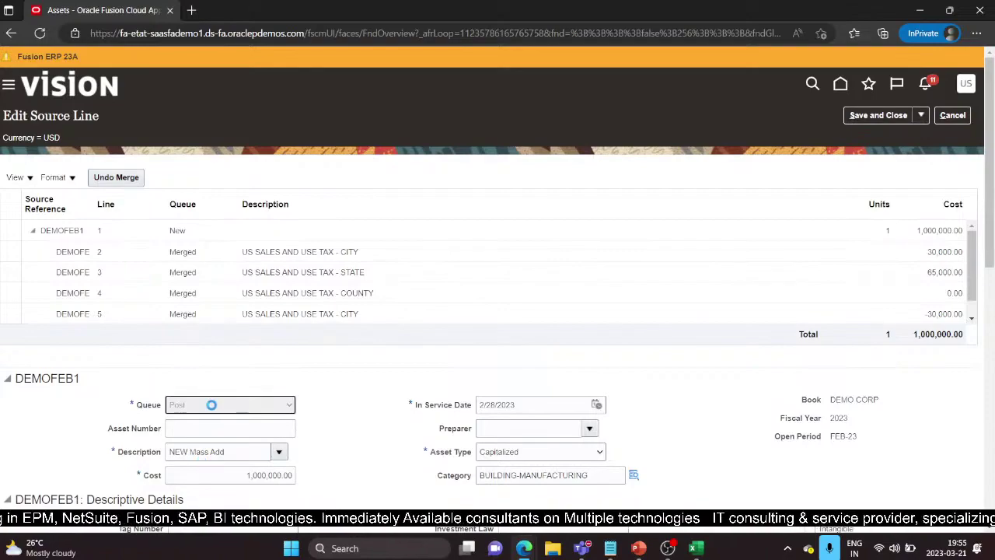
left_click(880, 118)
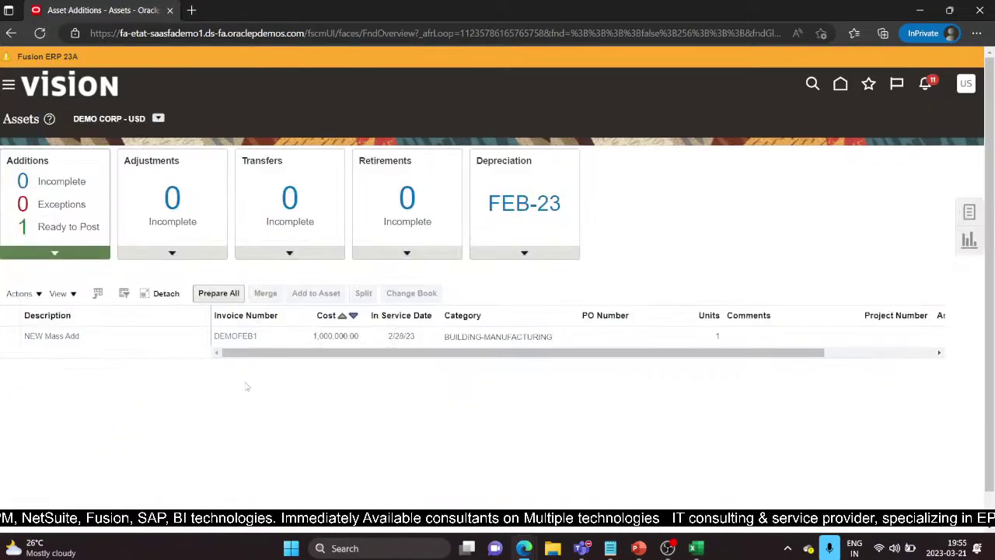
- List the ready-to-post additions, select the NEW Mass Add line, post all, and switch to the PowerPoint presentation
left_click_drag(712, 359, 865, 355)
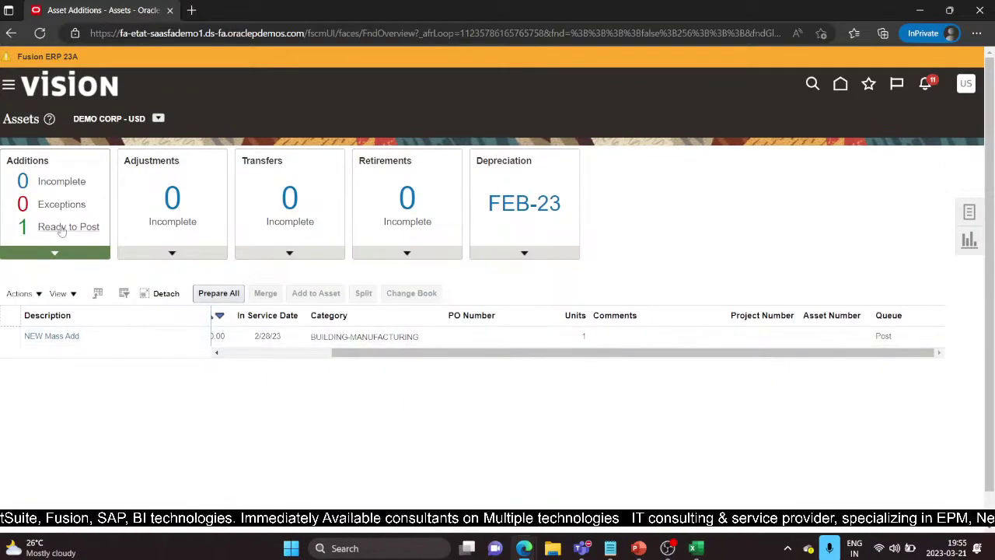
left_click(12, 336)
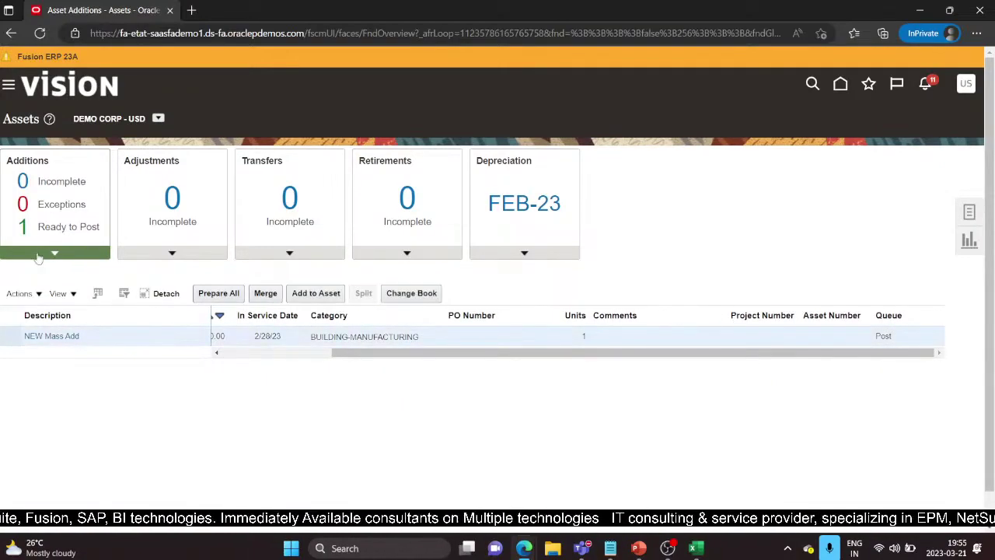
left_click(64, 230)
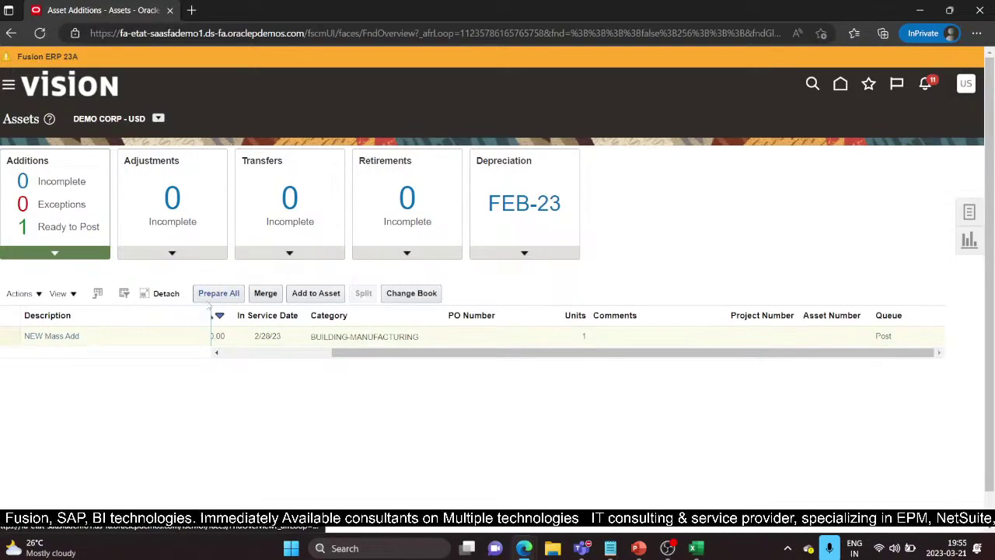
left_click(9, 336)
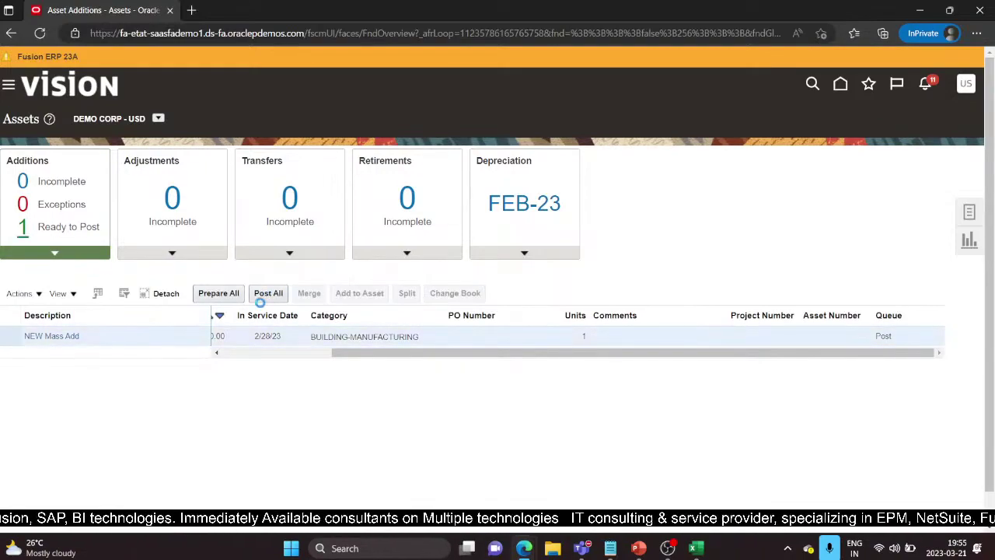
left_click(269, 292)
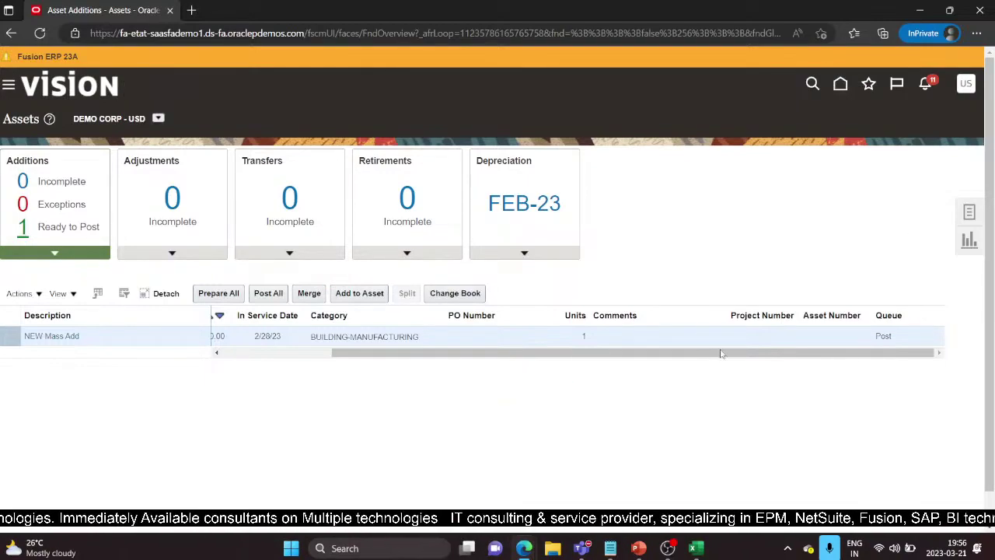
left_click(638, 548)
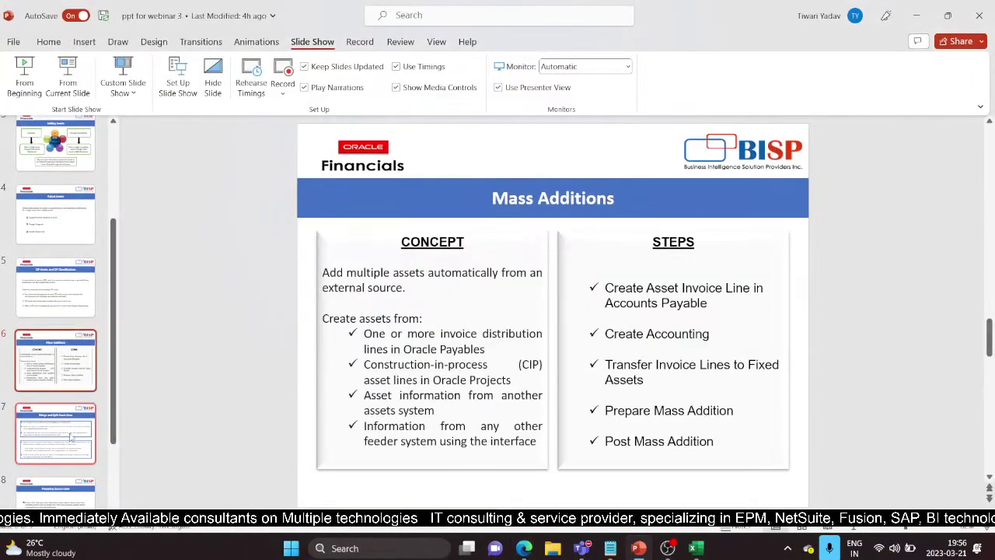
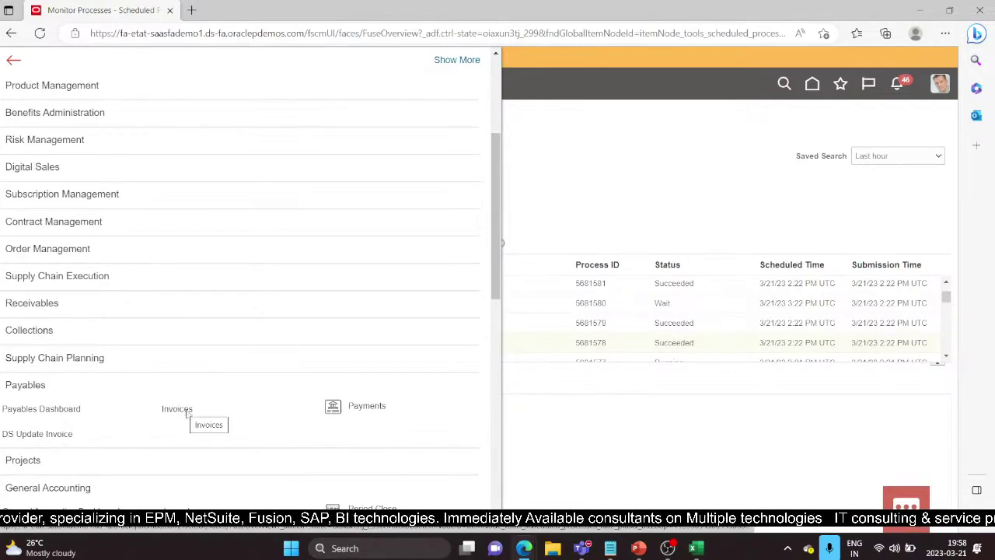
- Create a new invoice in the Payables Invoices work area and choose JGA as its supplier
left_click(178, 410)
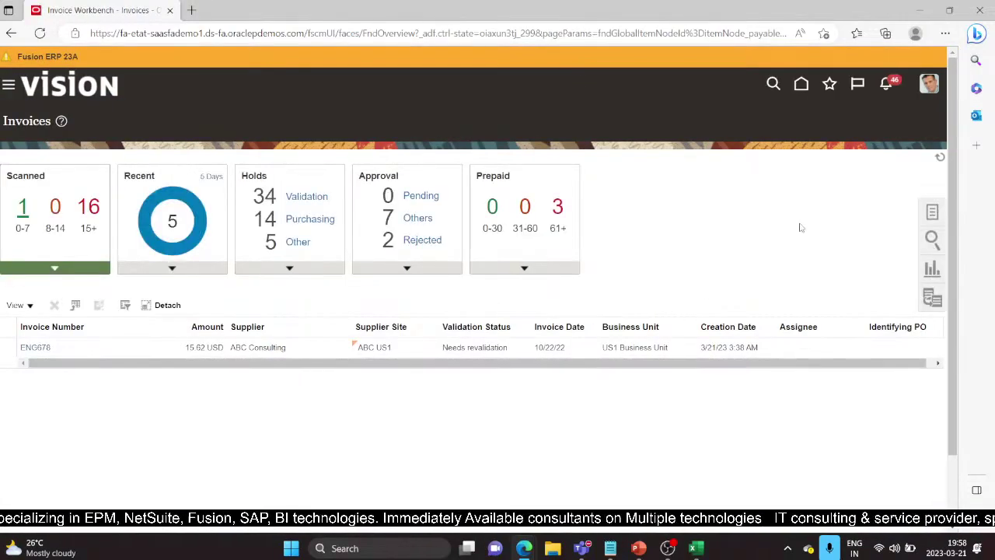
left_click(934, 217)
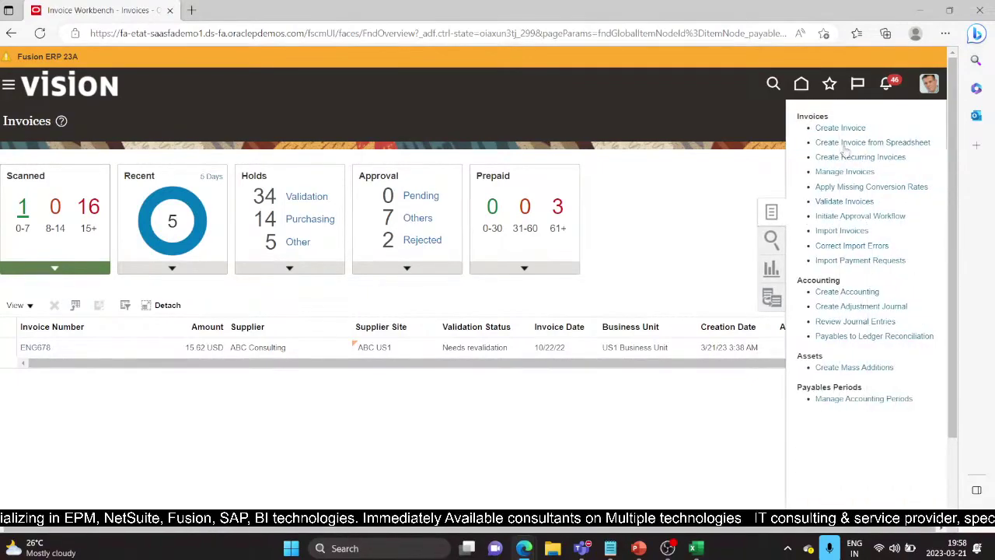
left_click(834, 129)
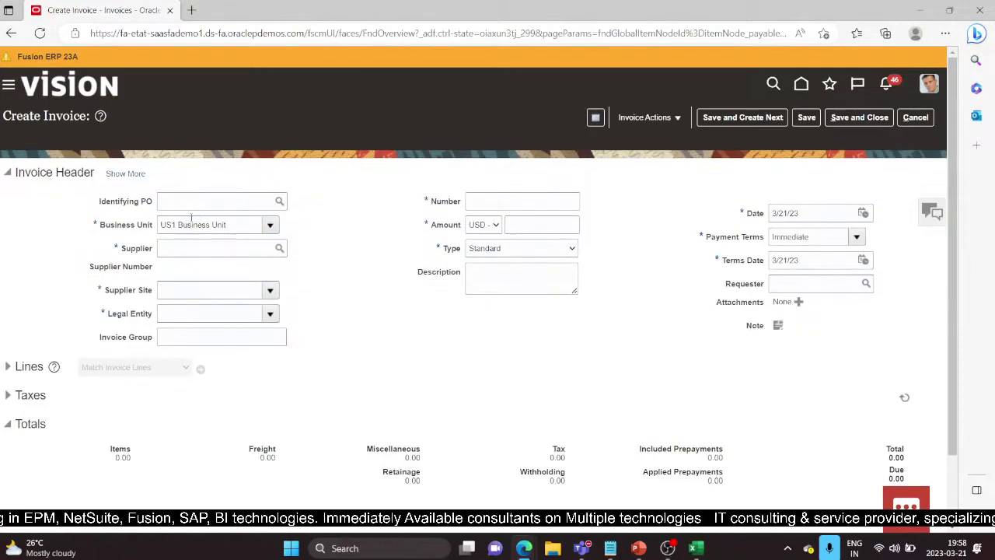
left_click(177, 250)
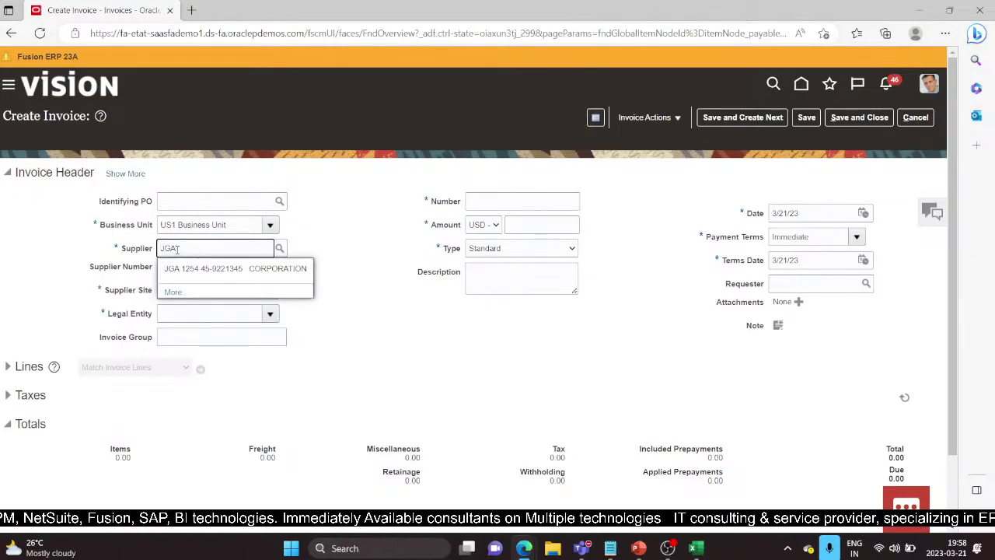
left_click(196, 269)
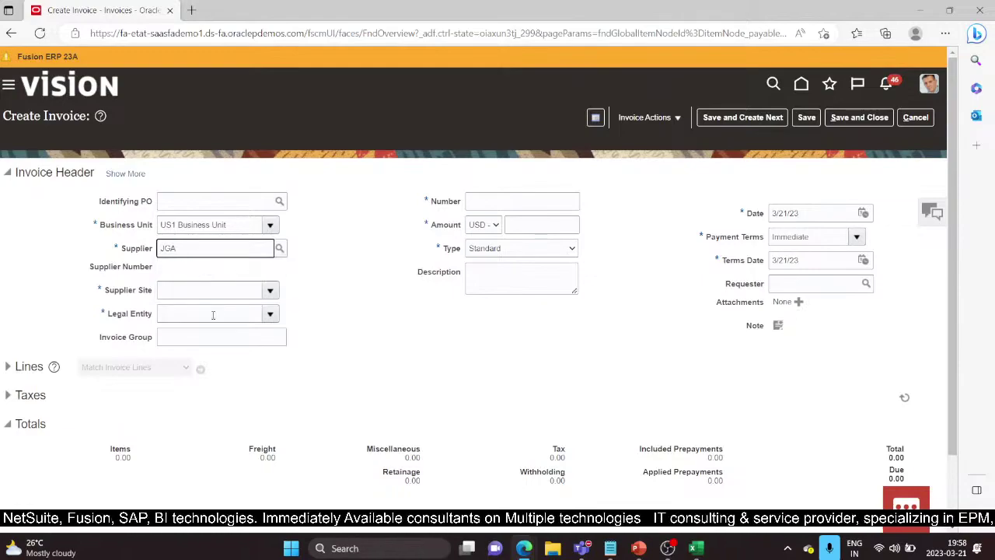
- Set the invoice number to DEMOFEB2, the amount to 5,000,000.00 USD and the description to Split invoice
left_click(481, 203)
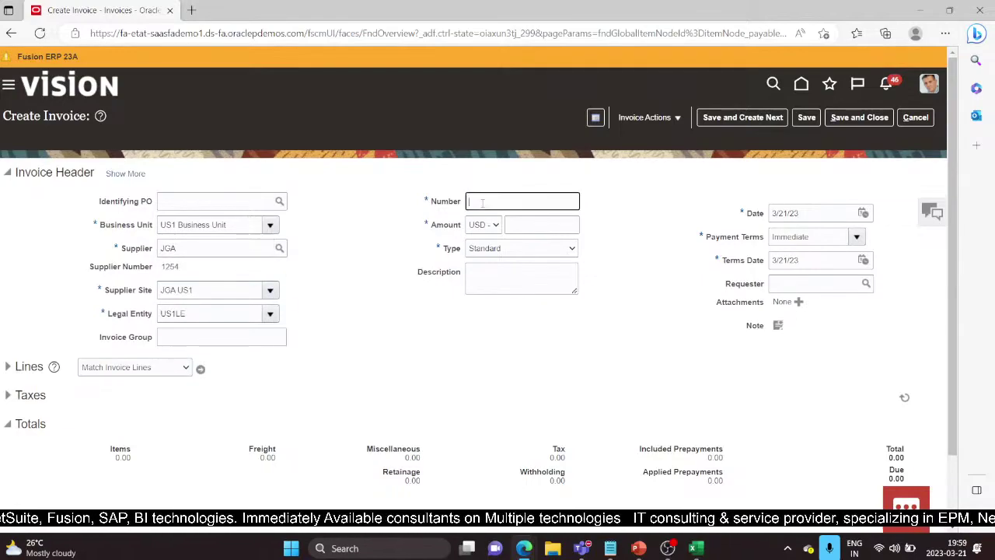
type("DEMOFEB2")
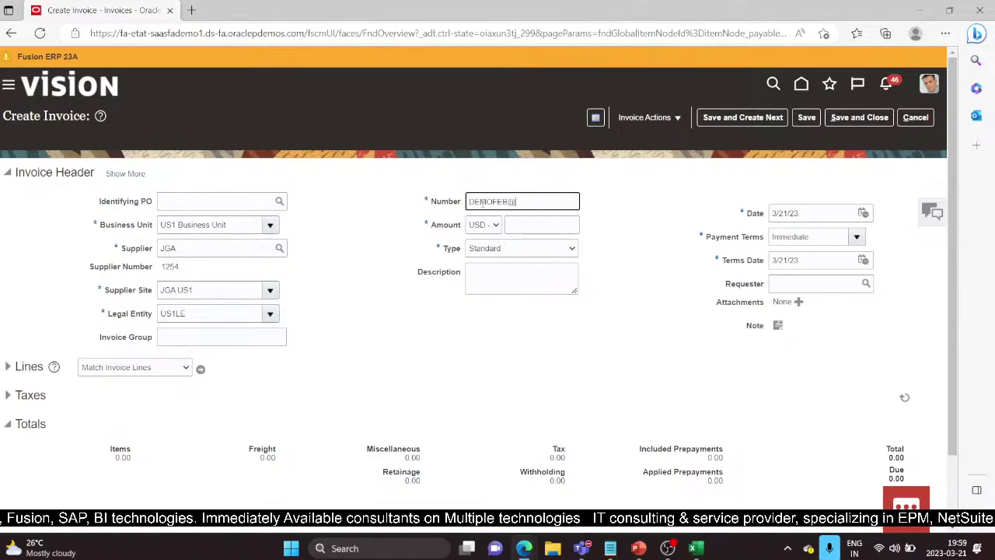
left_click(511, 224)
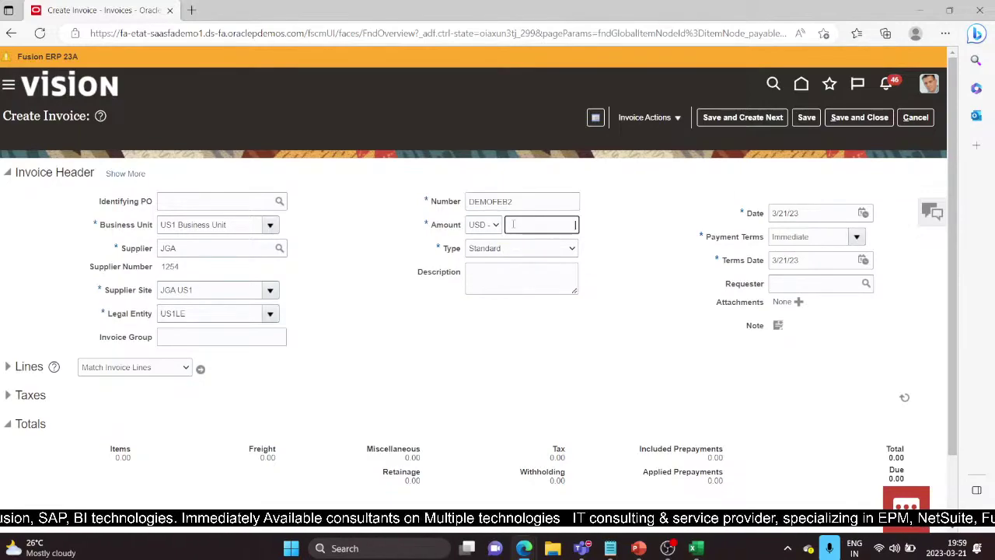
type("5000000")
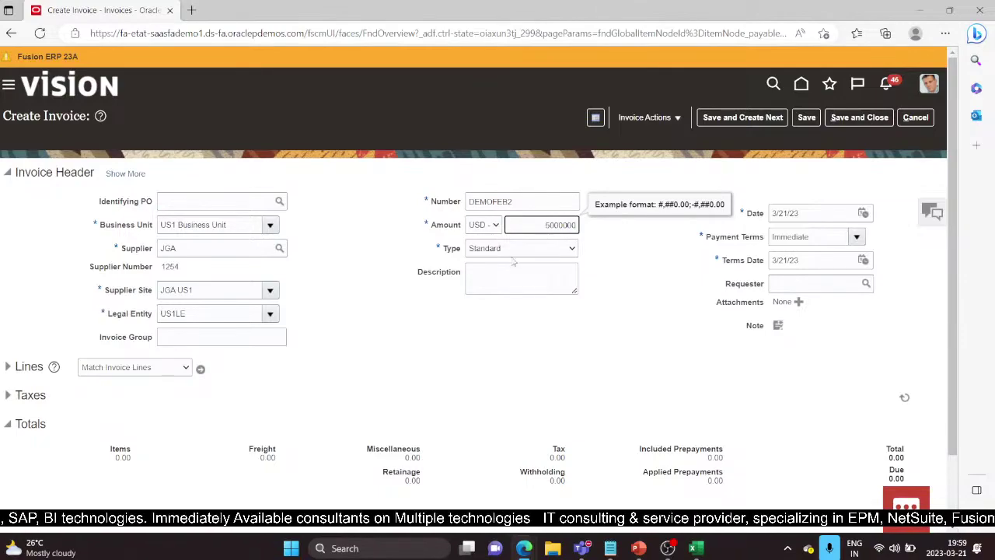
left_click(530, 289)
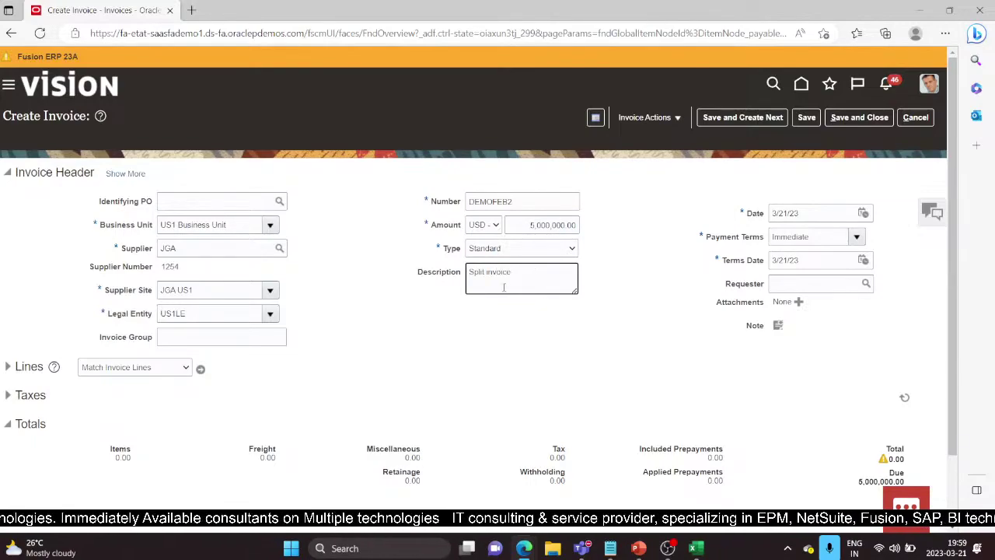
- Set the invoice date to 2/20/23
left_click(863, 213)
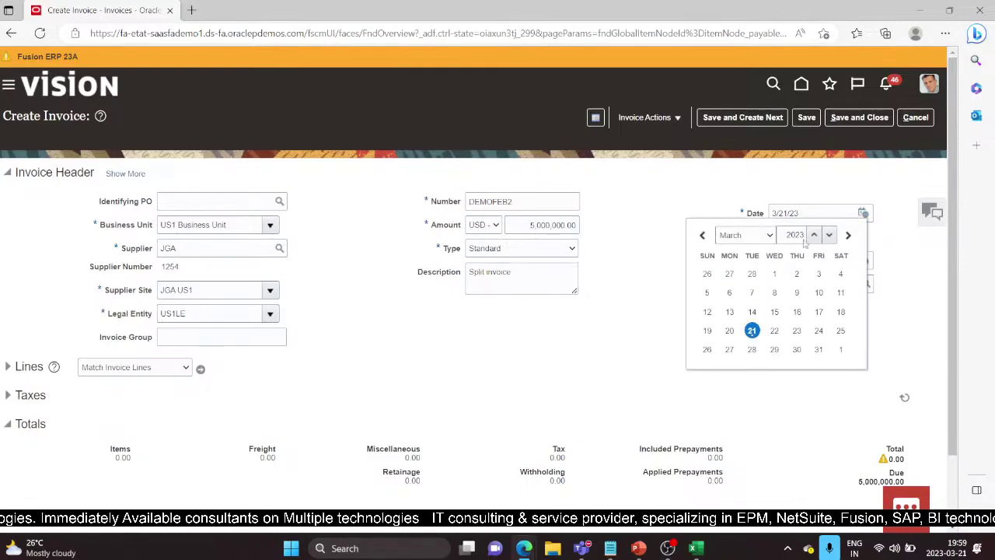
left_click(758, 238)
left_click(735, 262)
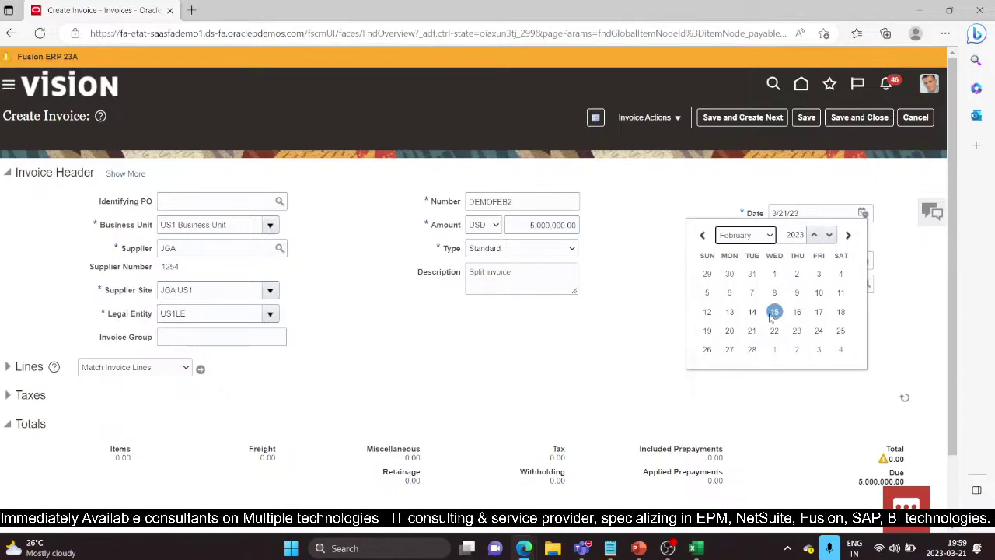
left_click(729, 330)
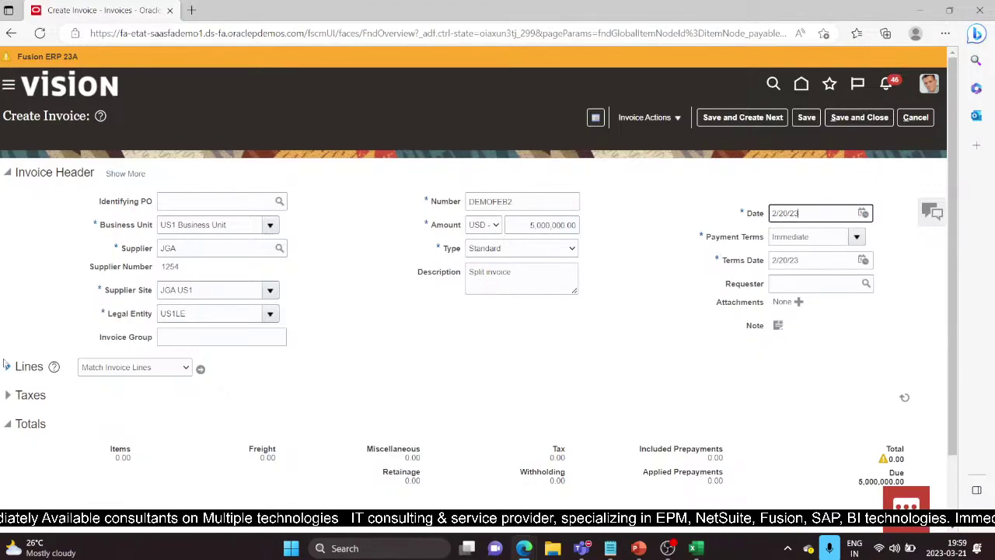
- Expand the invoice lines and set the amount of item line 1 to 5,000,000
left_click(7, 366)
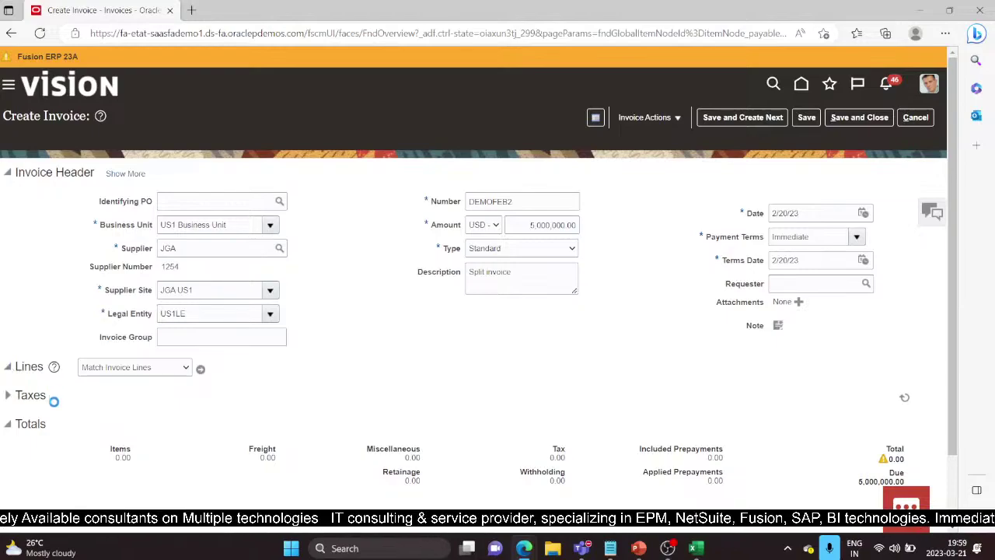
scroll(156, 366, "down", 2)
left_click(178, 343)
type("5000000")
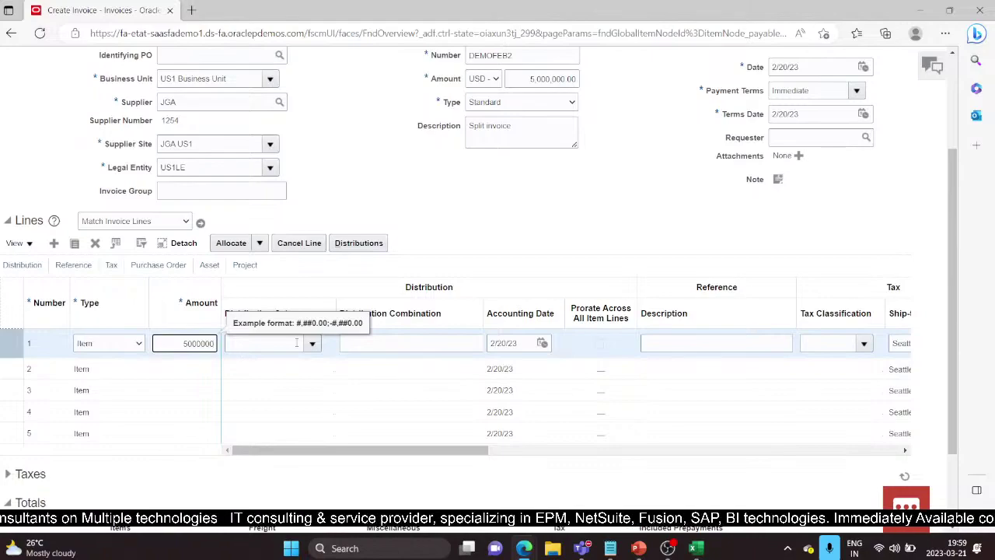
- Set line 1's distribution combination to account 15910, keeping the default company, line of business and other segments
left_click_drag(481, 304, 502, 303)
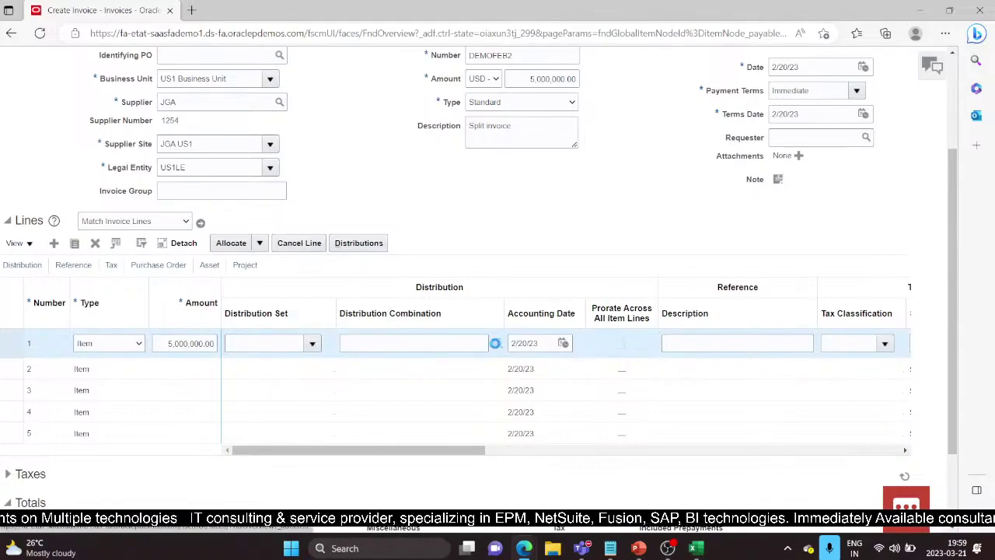
left_click(494, 343)
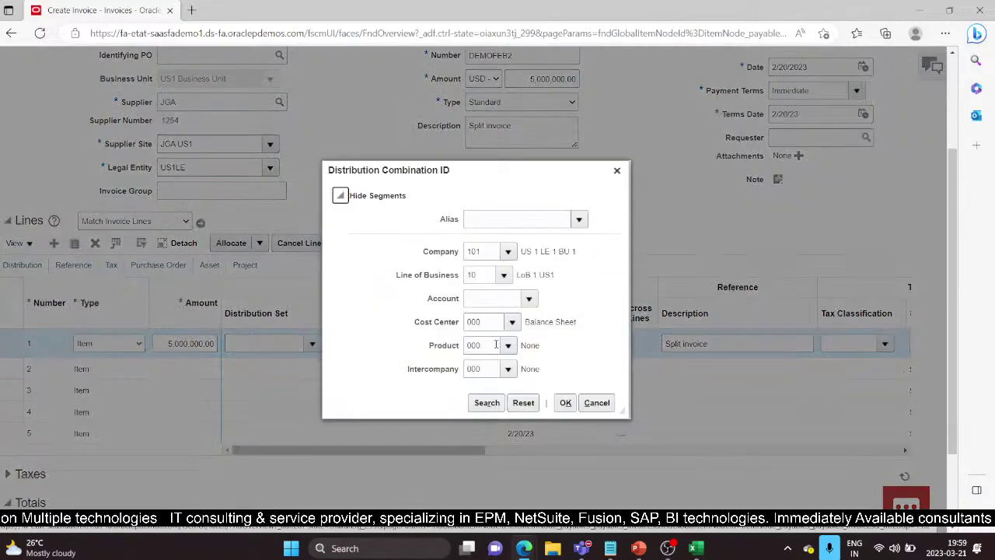
left_click(506, 297)
type("1591")
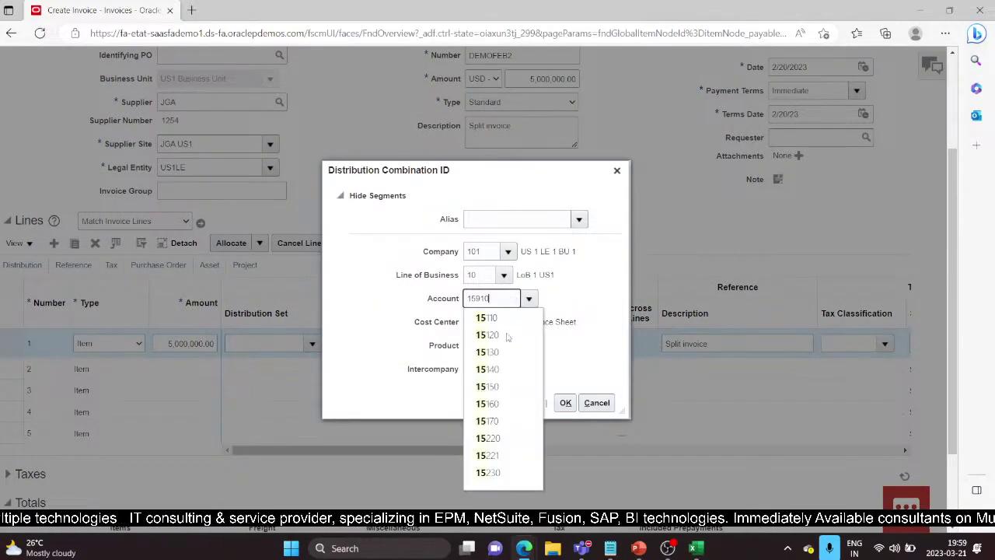
type("0")
left_click(500, 318)
left_click(565, 403)
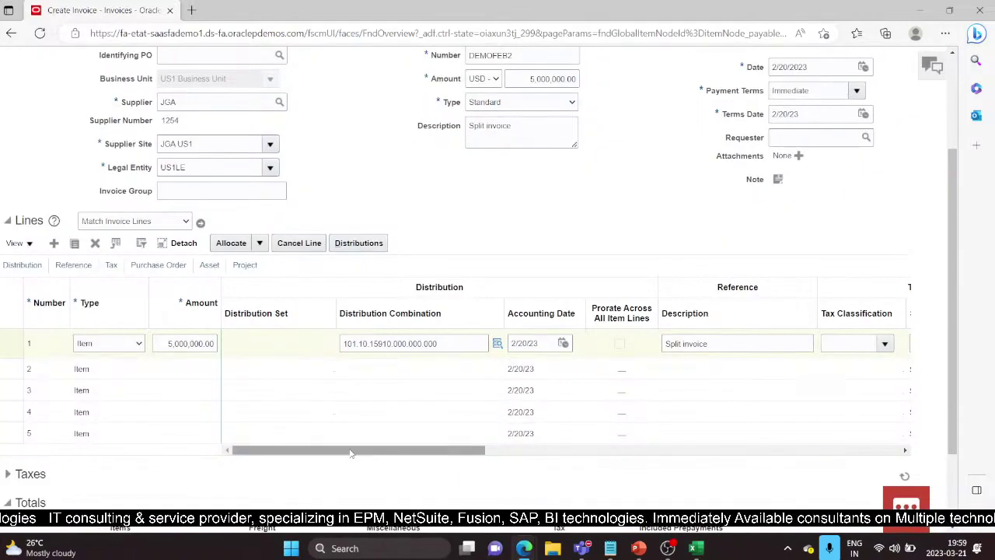
- Mark invoice line 1 to be tracked as an asset
left_click(904, 449)
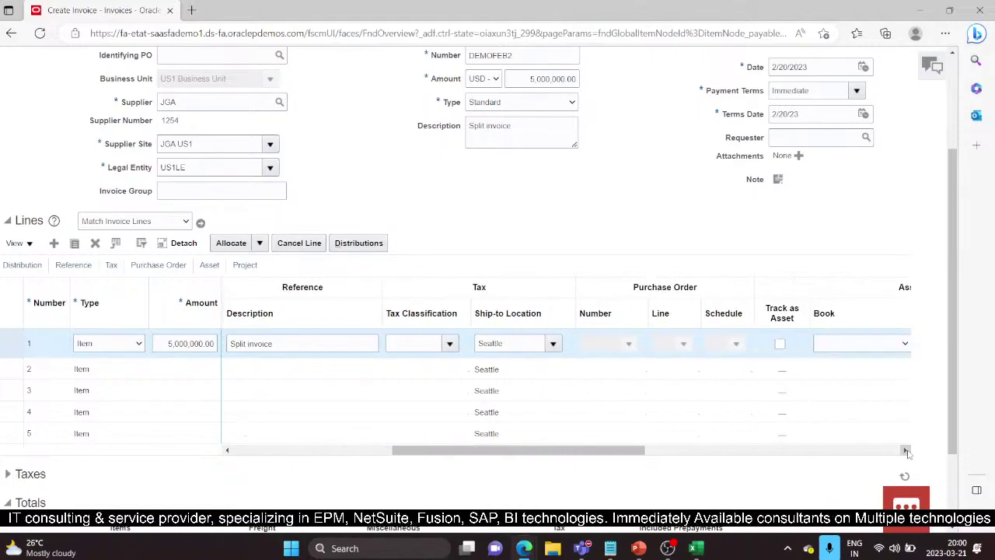
left_click(906, 451)
left_click(905, 450)
left_click(905, 451)
left_click(905, 451)
left_click(905, 451)
left_click(906, 451)
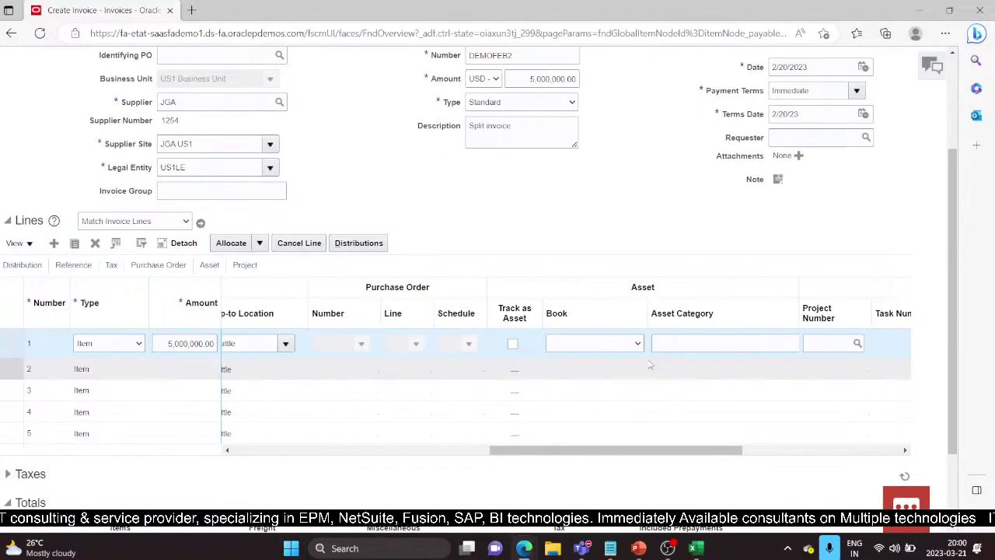
left_click(513, 344)
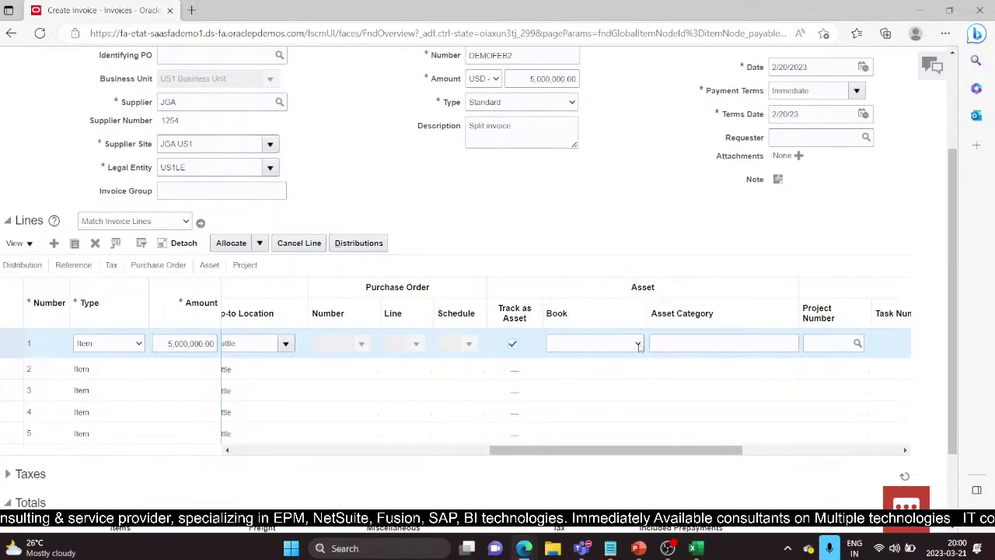
- Assign invoice line 1 to asset book DEMO CORP with major category DEMO CATEGORY and minor category DEMO OFFICE
left_click(637, 343)
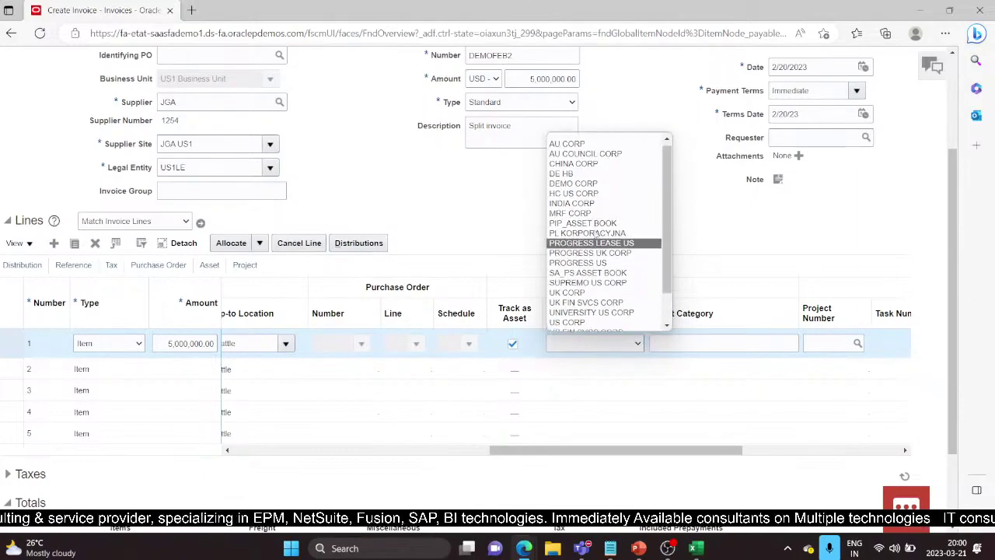
left_click(573, 183)
left_click(760, 343)
left_click(796, 295)
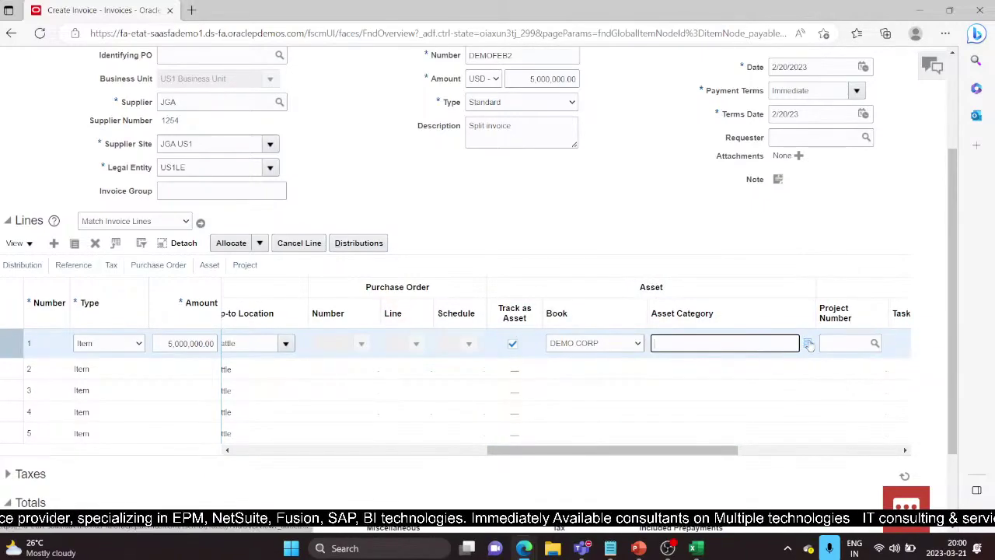
left_click(808, 343)
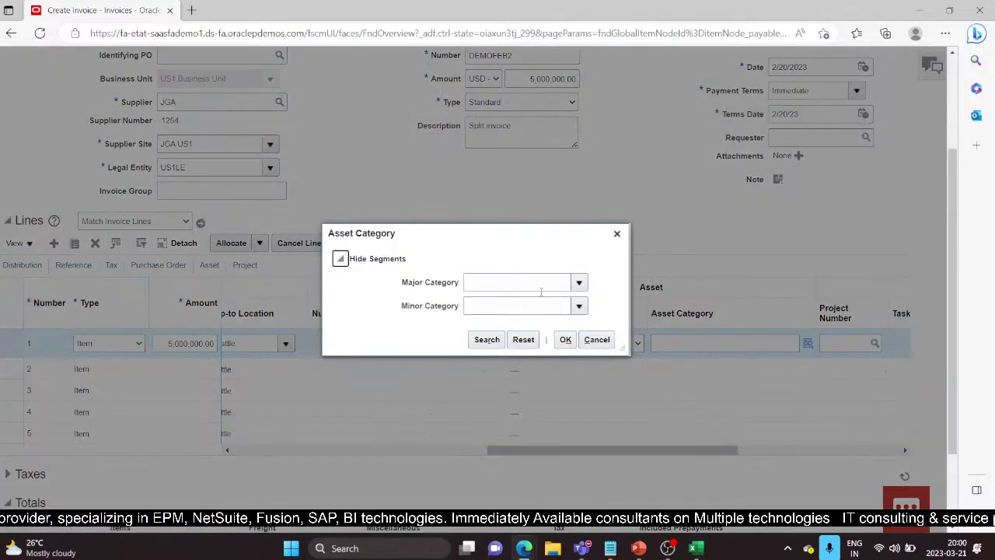
left_click(541, 291)
type("DEMO")
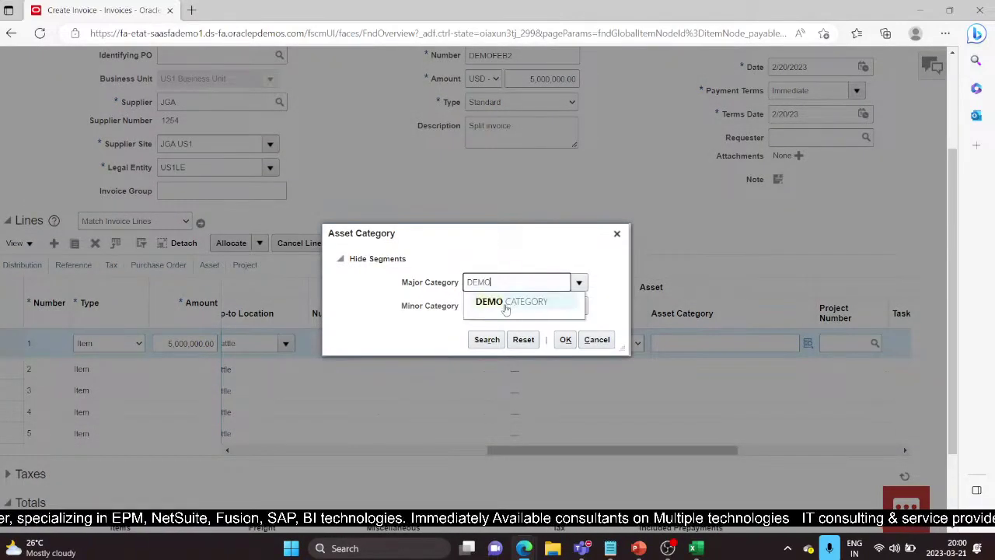
left_click(505, 308)
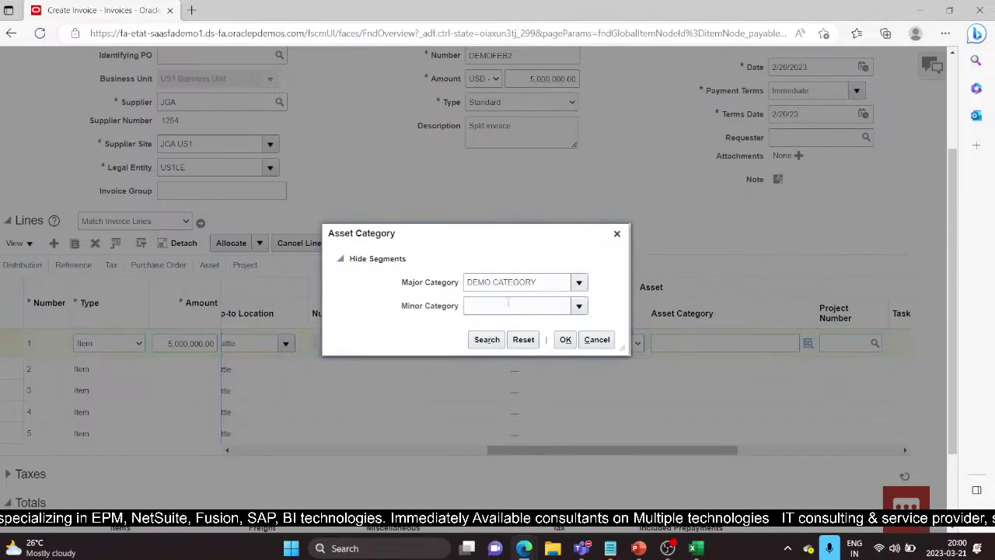
left_click(503, 314)
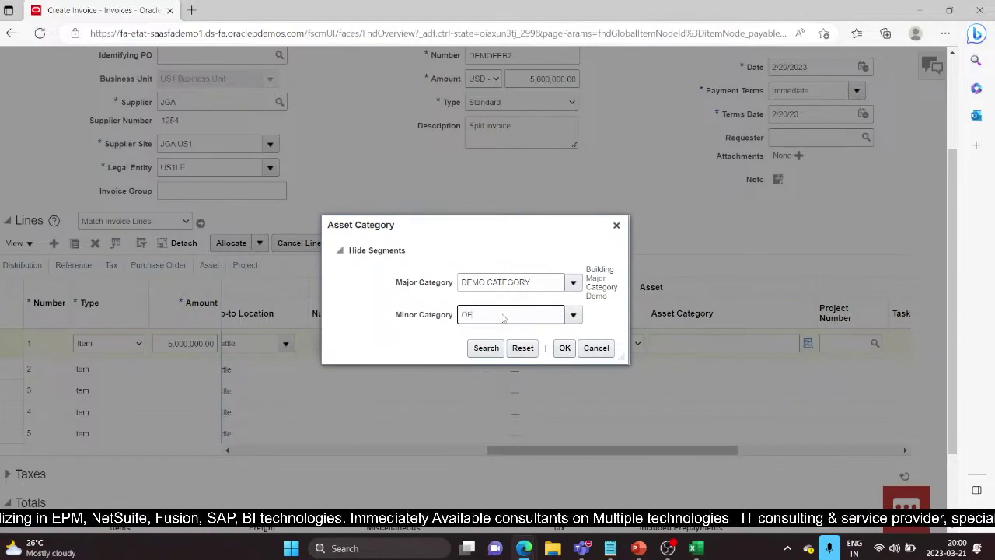
type("DEMO")
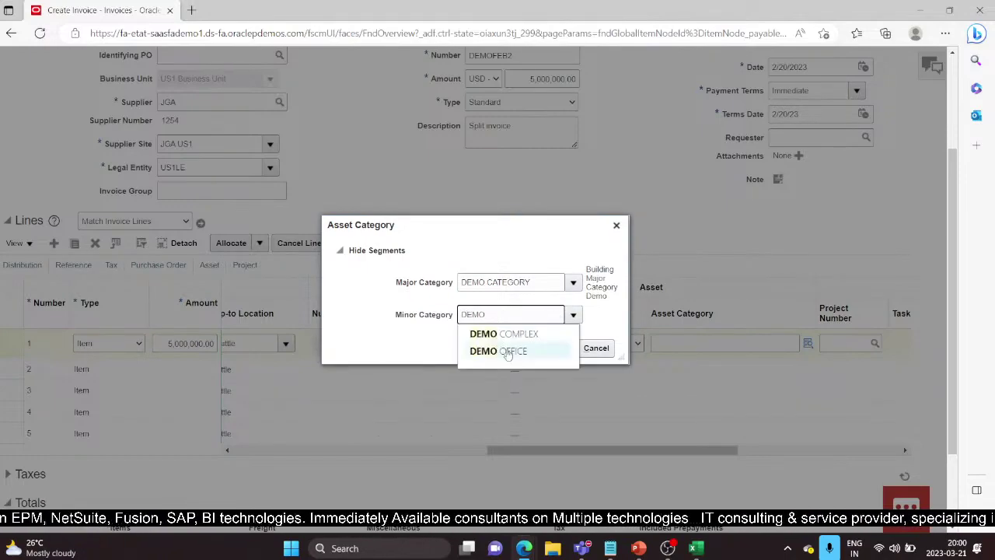
left_click(512, 351)
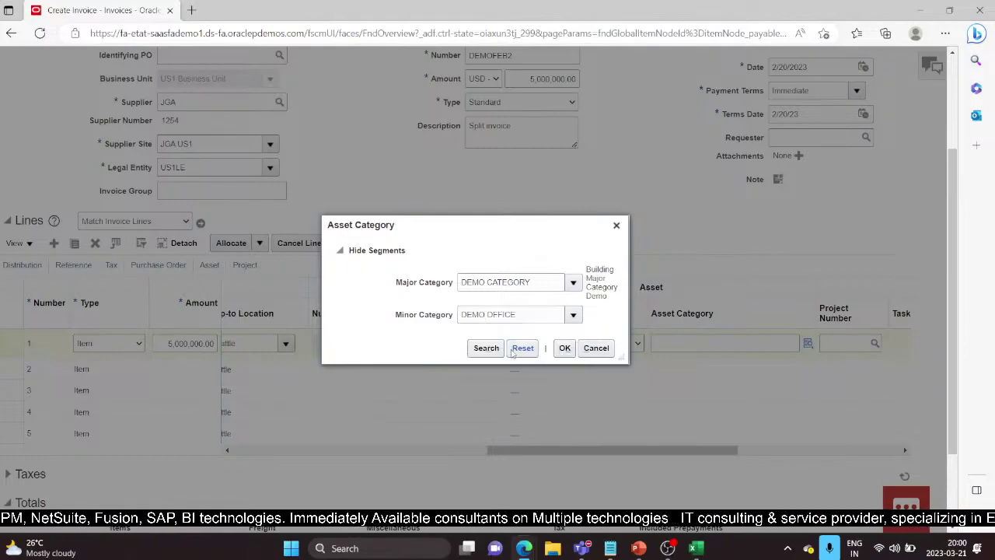
left_click(567, 358)
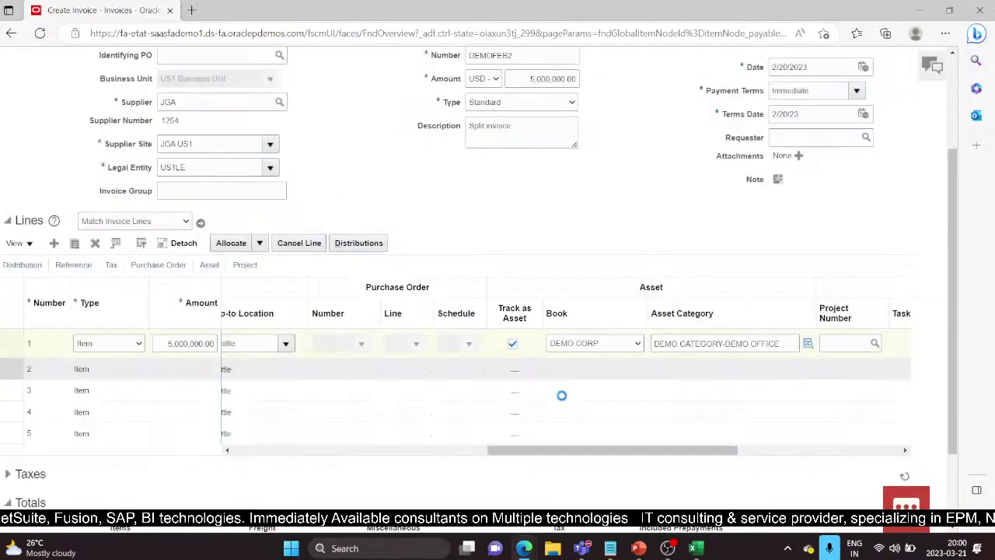
- Validate invoice DEMOFEB2
left_click_drag(558, 451, 216, 452)
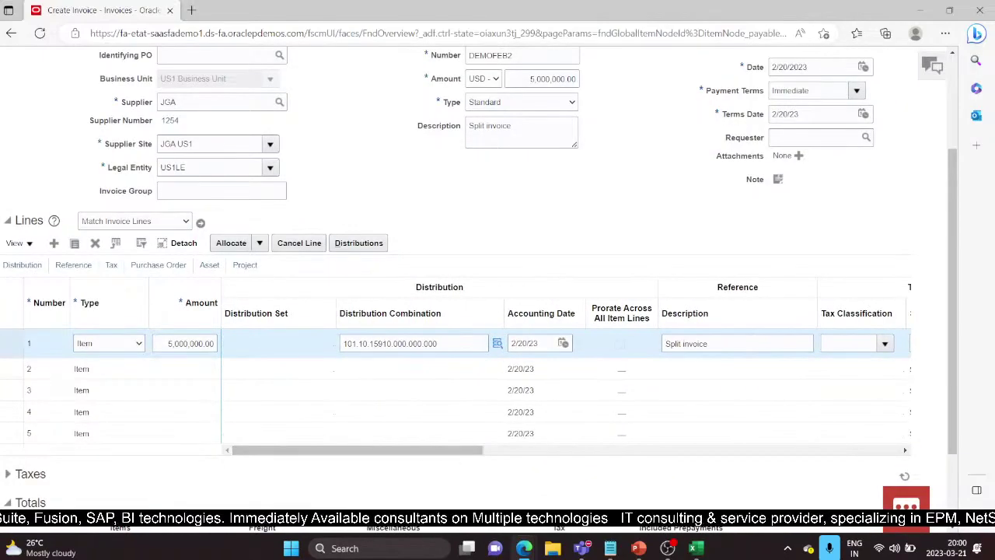
scroll(375, 370, "down", 3)
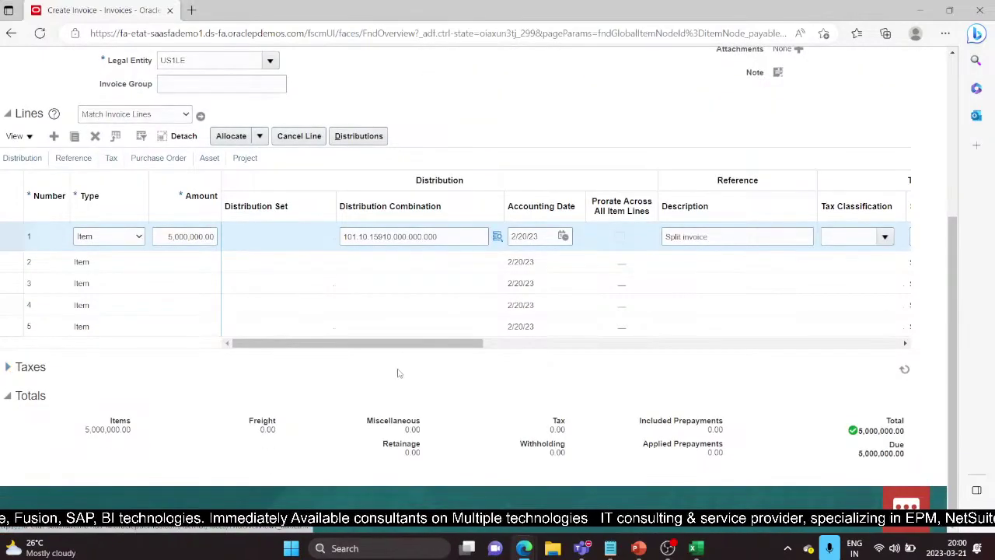
scroll(376, 370, "up", 5)
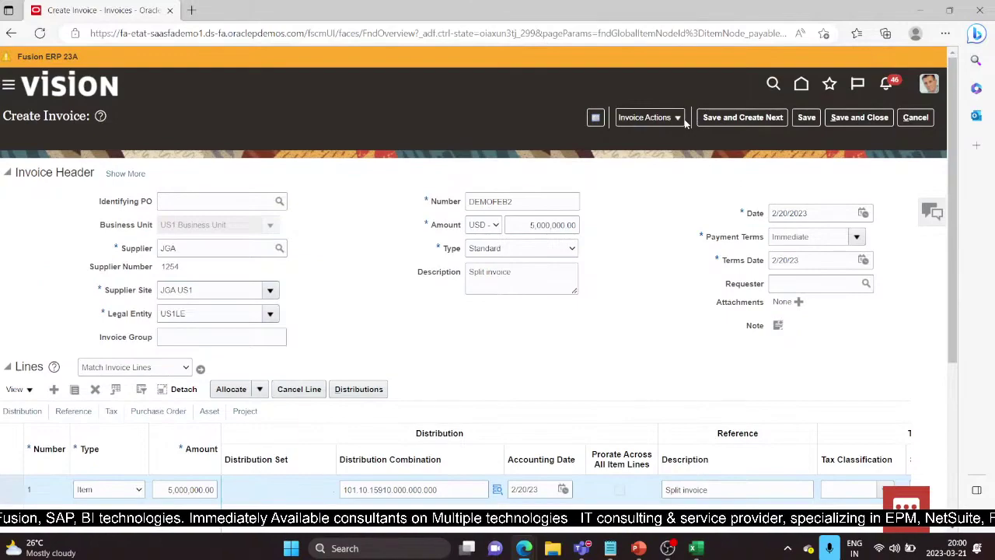
left_click(678, 119)
left_click(657, 178)
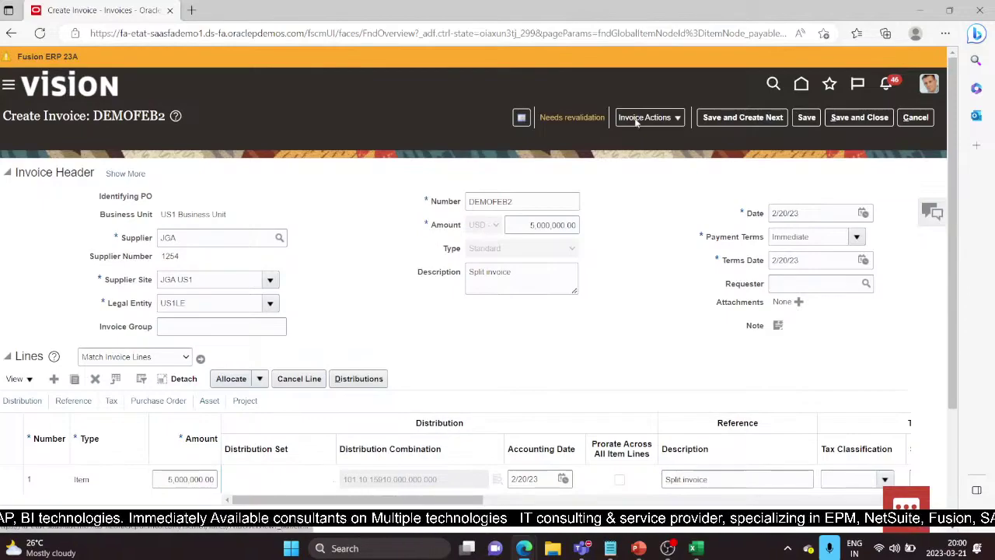
- Edit the invoice's transaction taxes and set the amounts of the 3 and 6.5 rate lines to 0
scroll(108, 369, "down", 2)
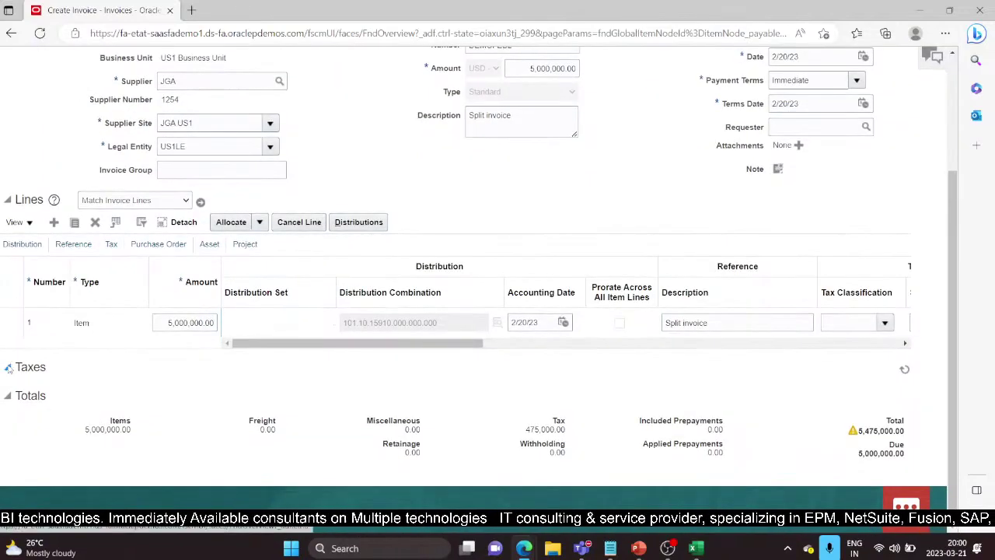
left_click(8, 368)
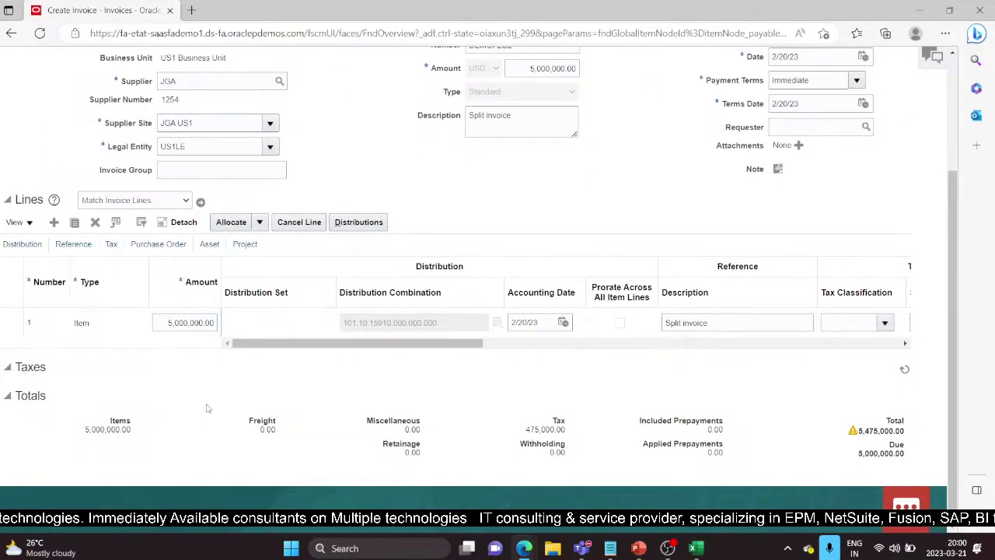
scroll(365, 299, "down", 2)
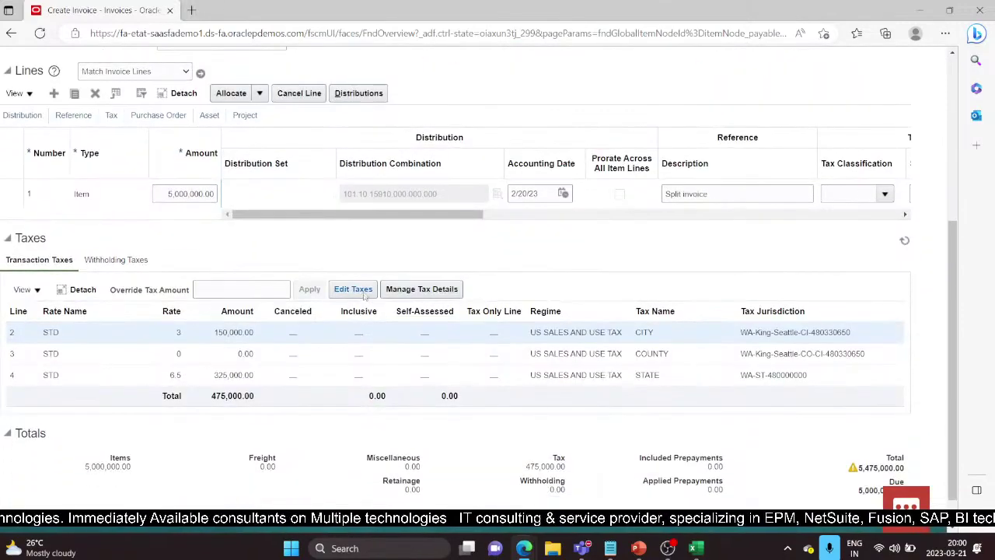
left_click(372, 289)
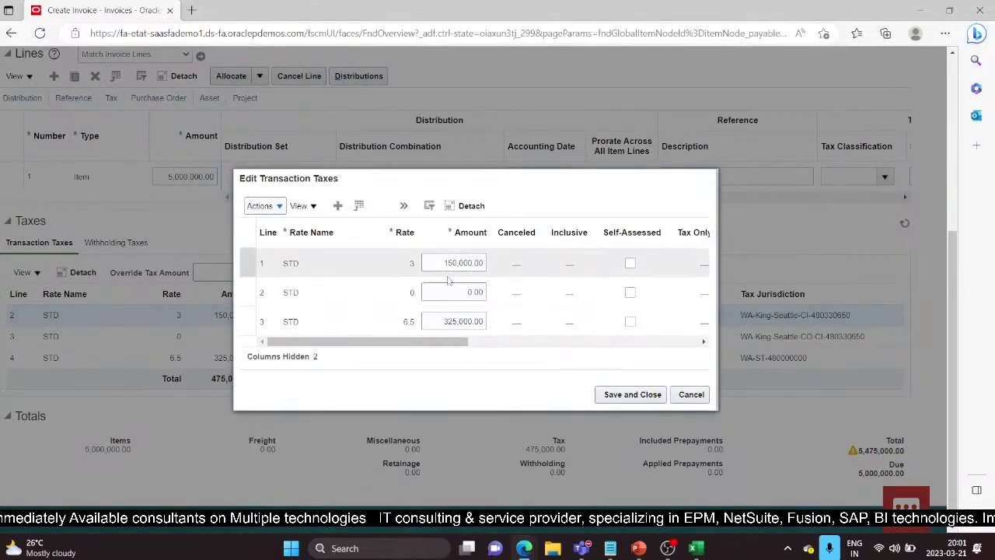
left_click(454, 266)
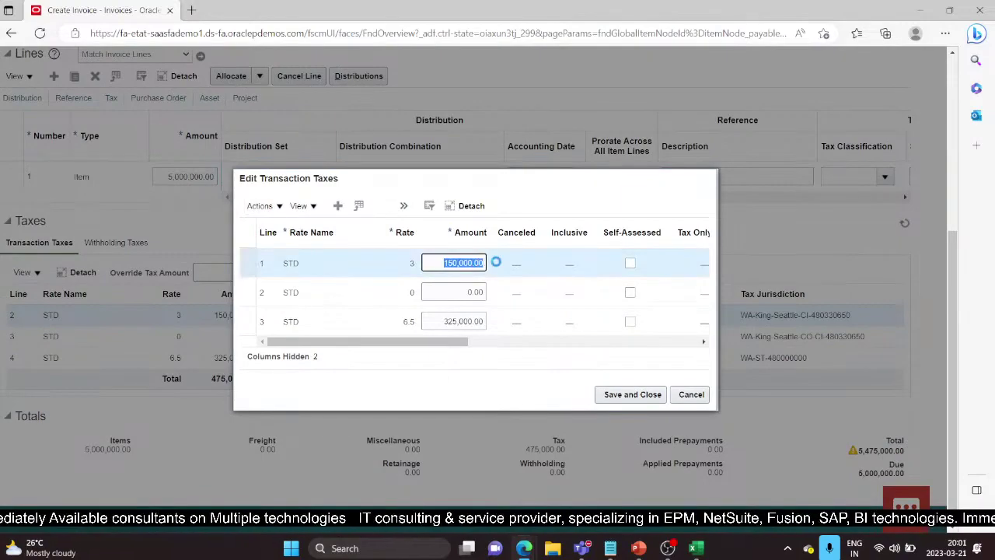
type("00")
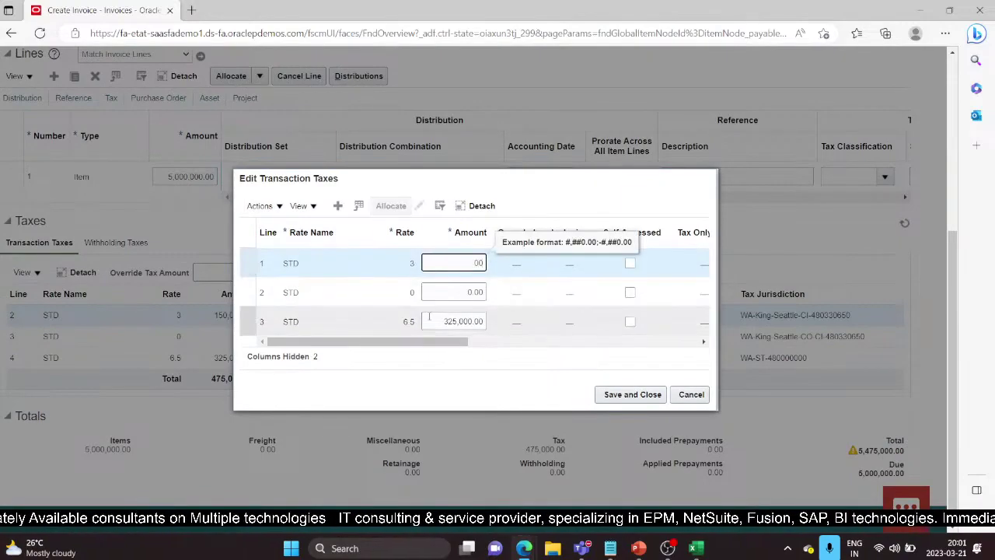
left_click(437, 320)
type("00")
- Mark all three transaction tax lines as self-assessed and save the tax changes
left_click(630, 263)
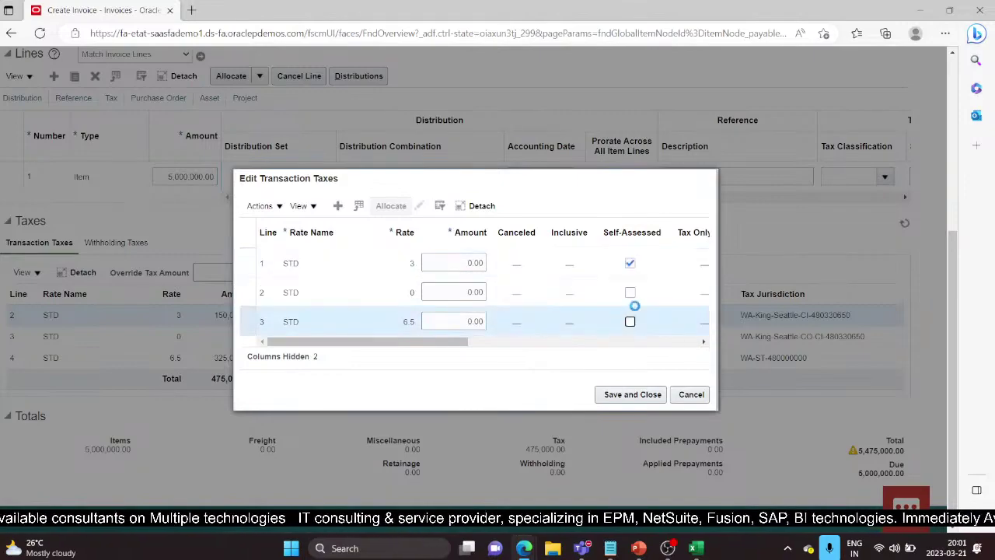
left_click(629, 292)
left_click(629, 321)
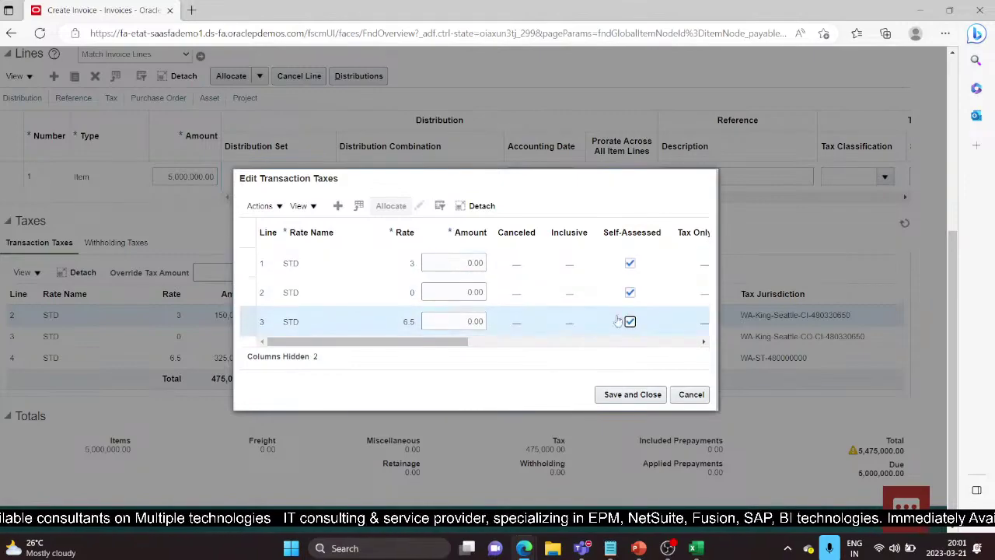
left_click(282, 207)
left_click(361, 373)
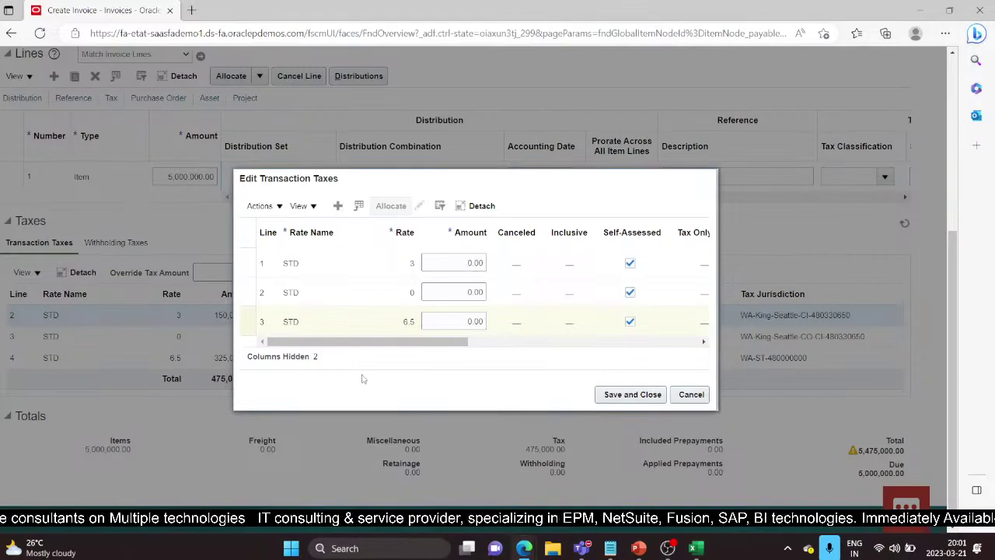
left_click(604, 394)
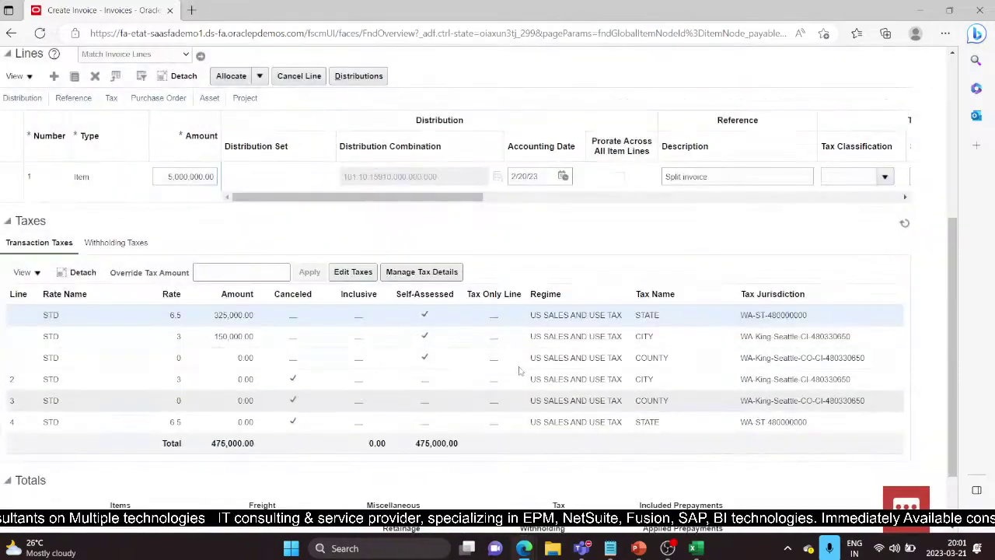
- Validate invoice DEMOFEB2 again with the edited taxes
scroll(520, 371, "down", 1)
scroll(509, 359, "up", 4)
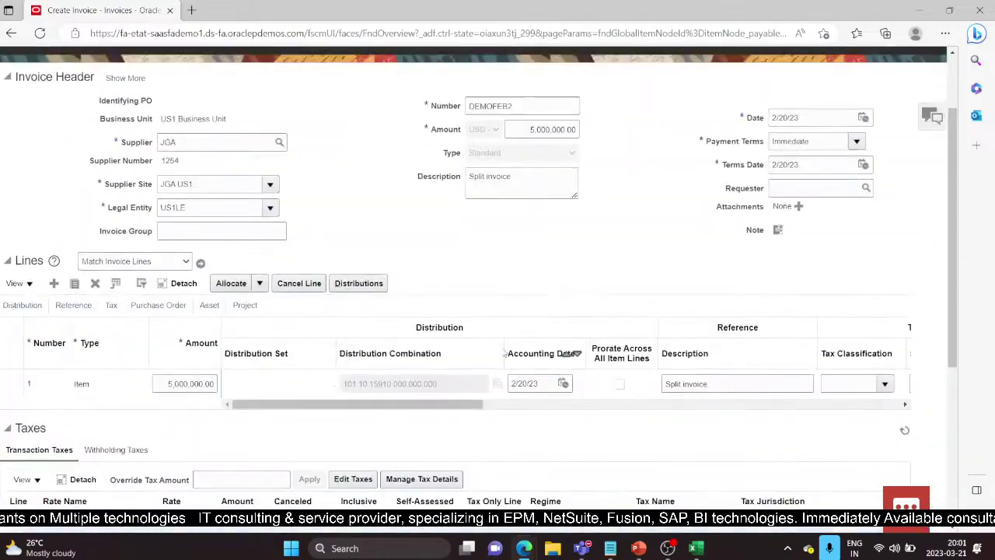
scroll(503, 354, "up", 2)
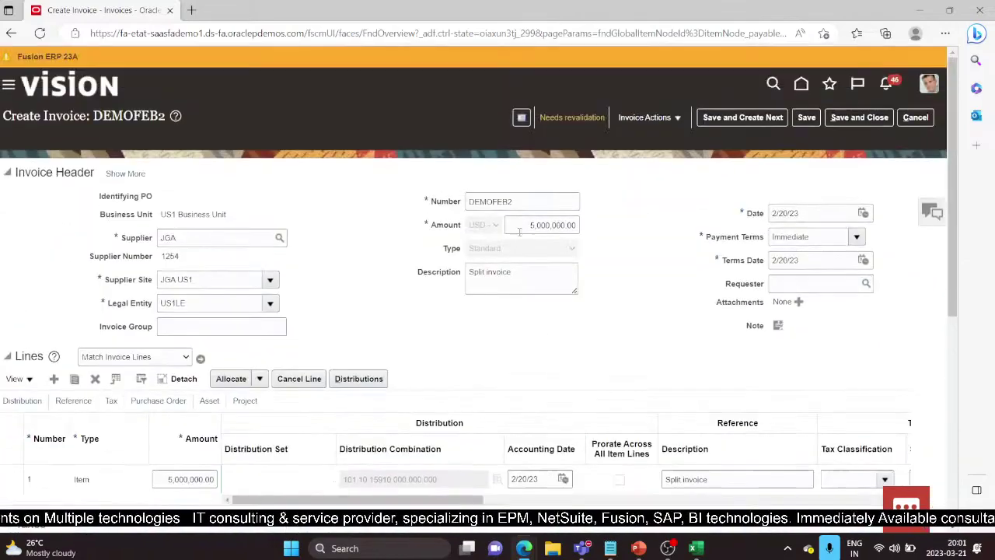
left_click(634, 118)
left_click(634, 178)
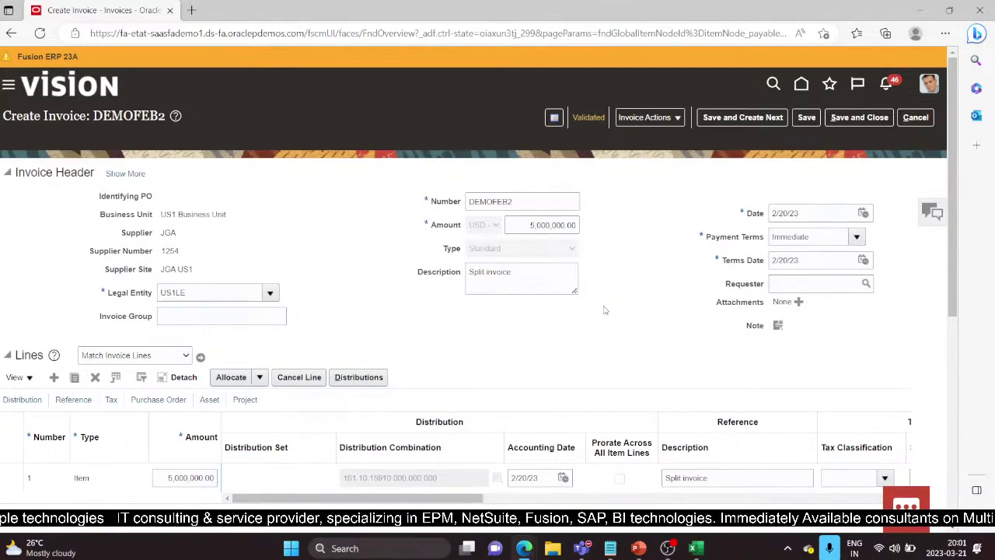
- Post the validated invoice to the ledger, then save and close it
left_click(653, 121)
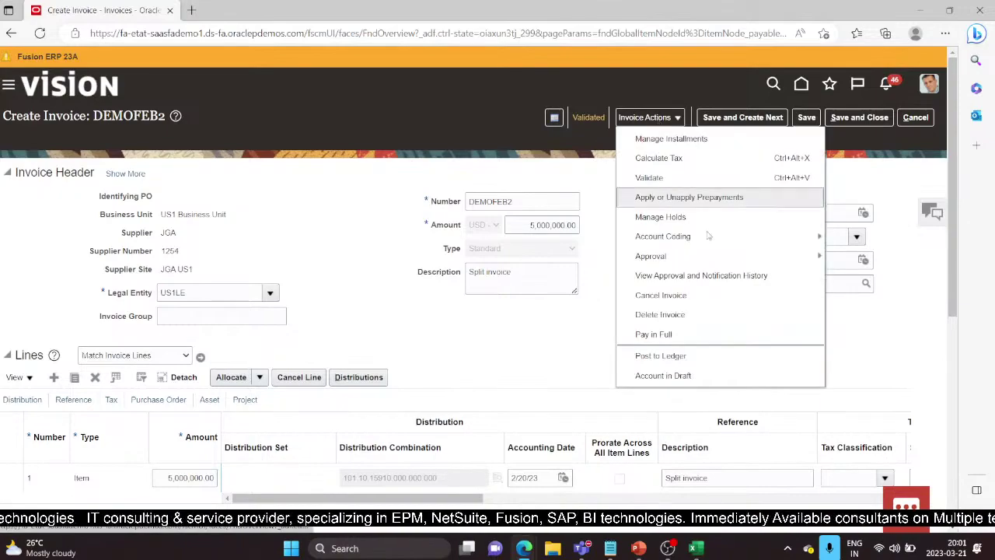
left_click(660, 355)
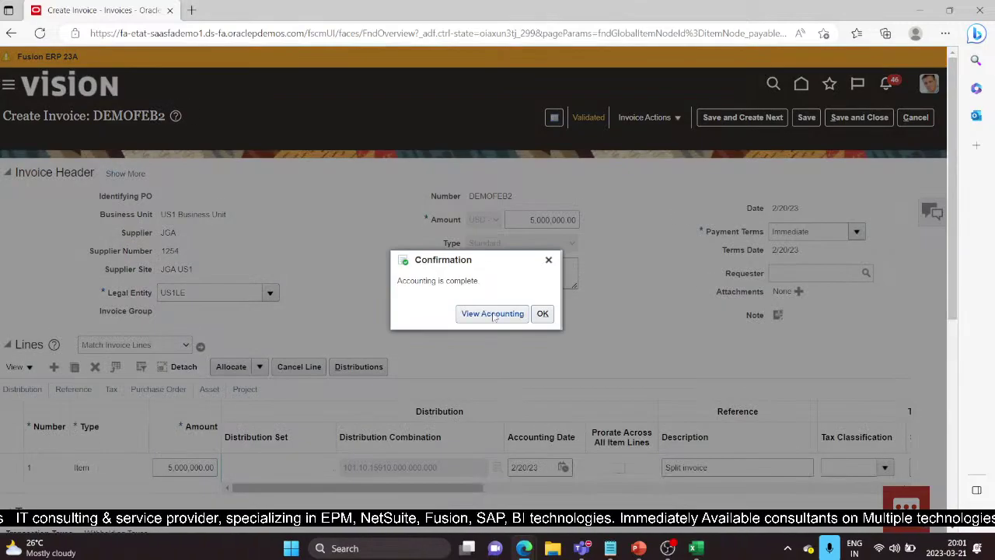
left_click(542, 317)
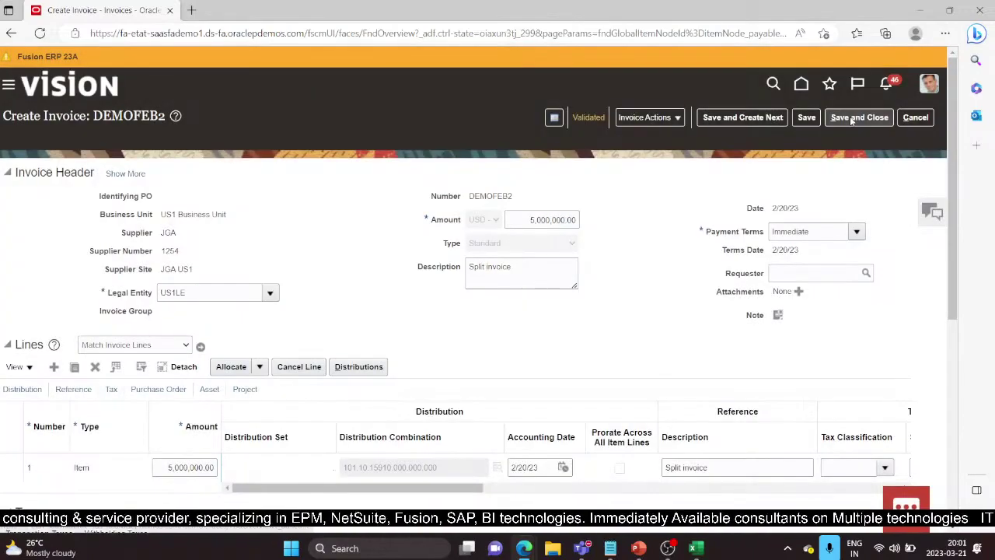
left_click(854, 117)
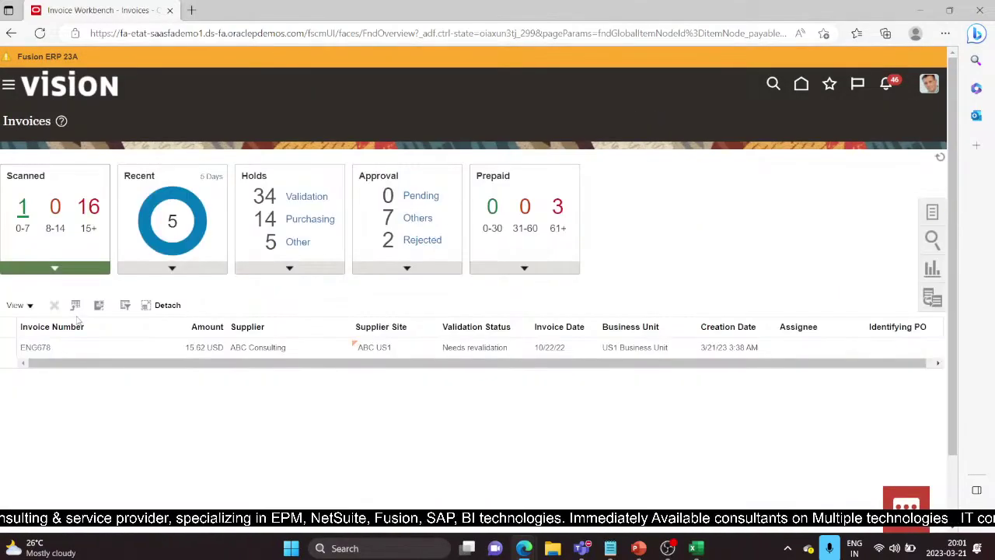
- Start a new payables invoice for supplier JGA
left_click(929, 214)
left_click(850, 129)
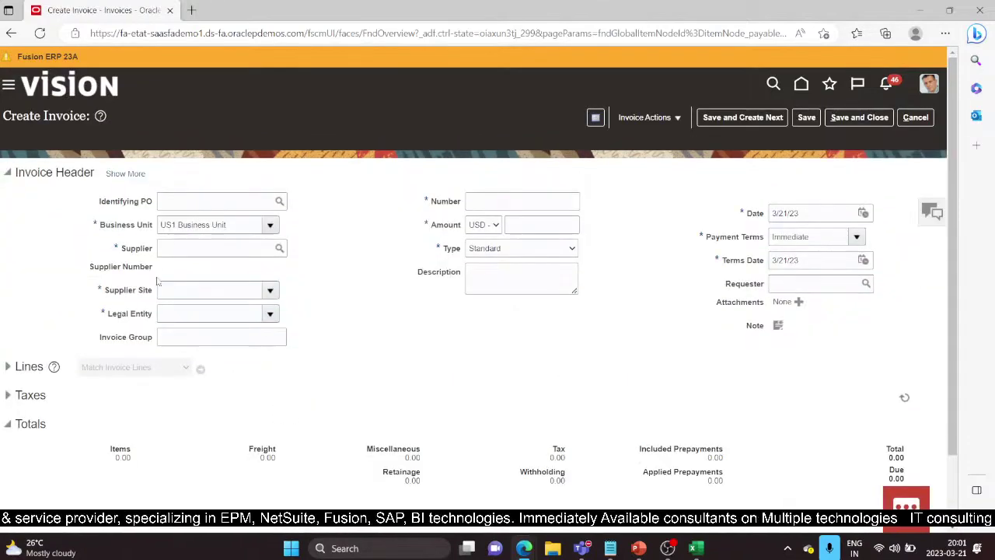
left_click(218, 248)
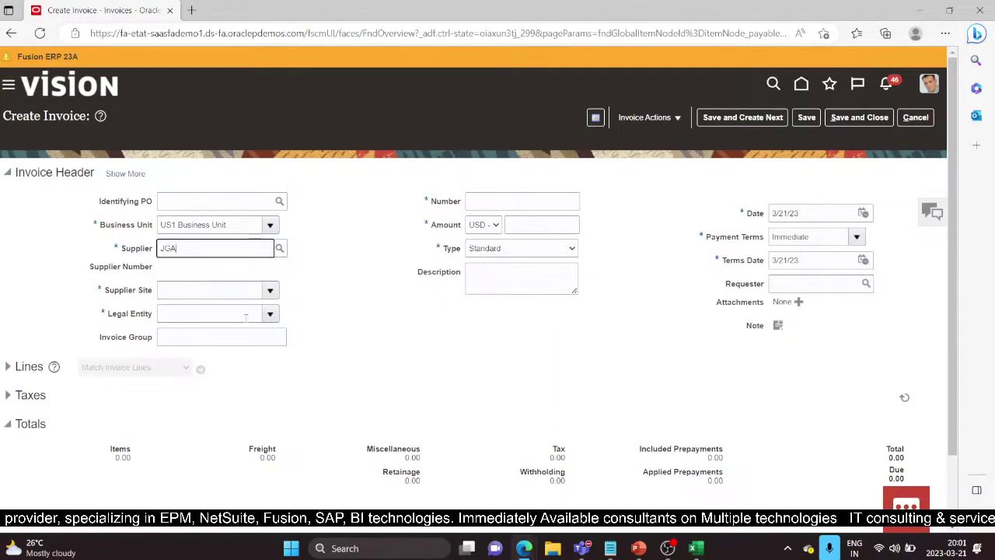
- Enter invoice number DEMO3, amount 1,500,000 and the description "Merge Invoice" in the invoice header
left_click(498, 203)
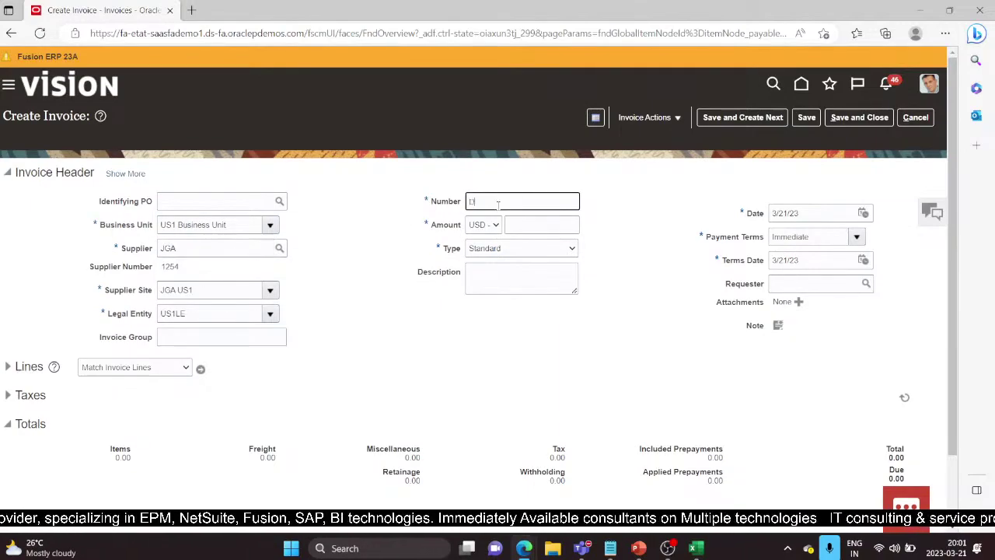
left_click(524, 226)
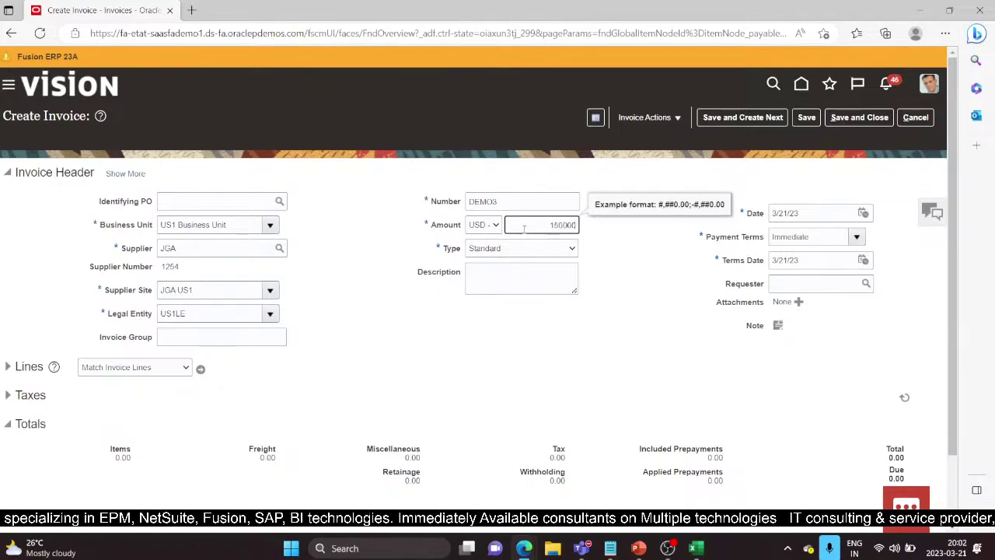
left_click(529, 280)
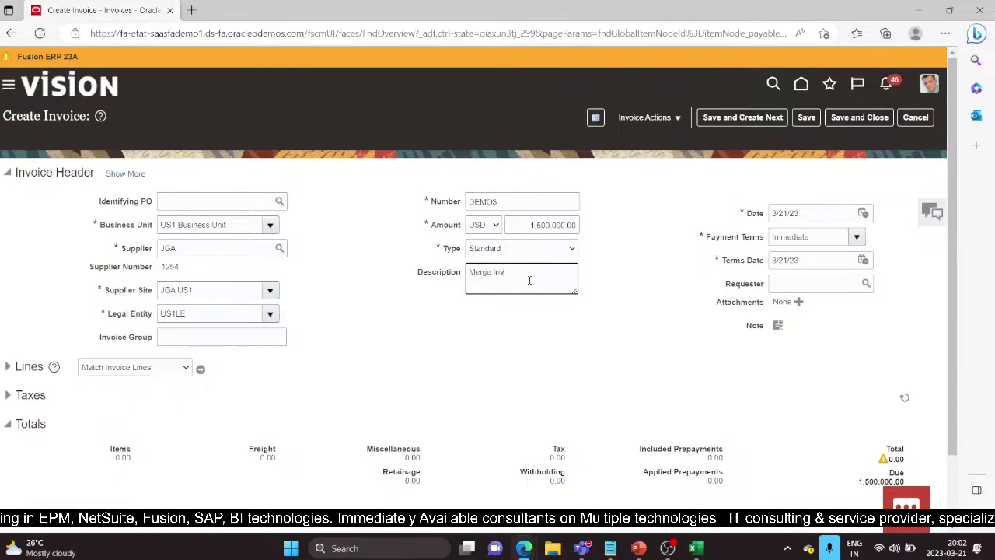
- Set the invoice date to February 22, 2023
left_click(862, 213)
left_click(767, 236)
left_click(734, 259)
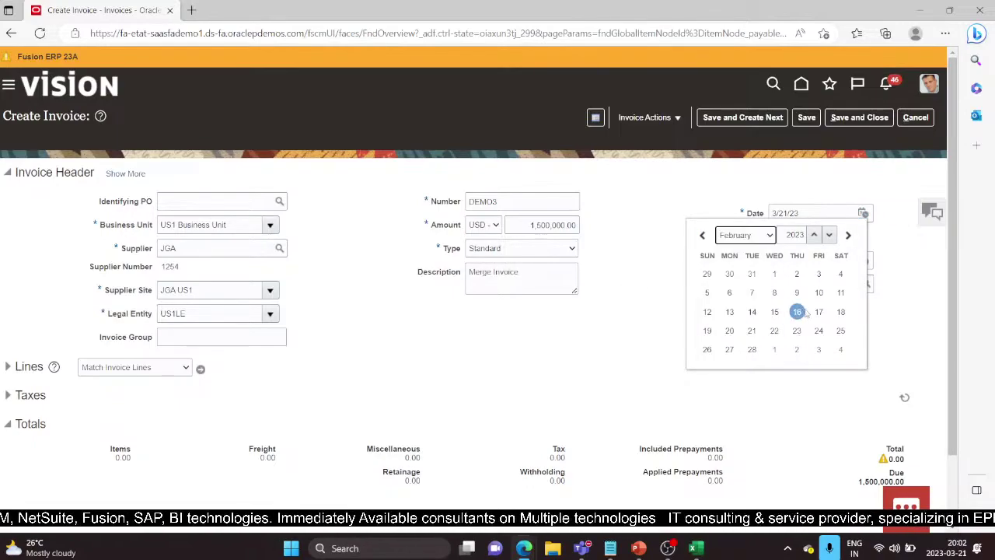
left_click(774, 330)
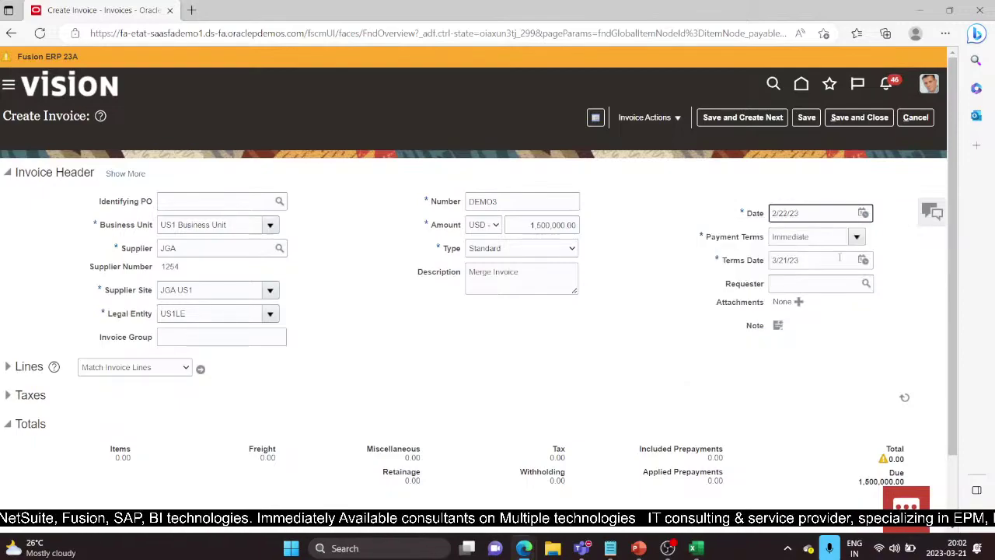
- Expand the invoice lines and set the first item line's amount to 1,000,000
left_click(8, 366)
scroll(135, 391, "down", 1)
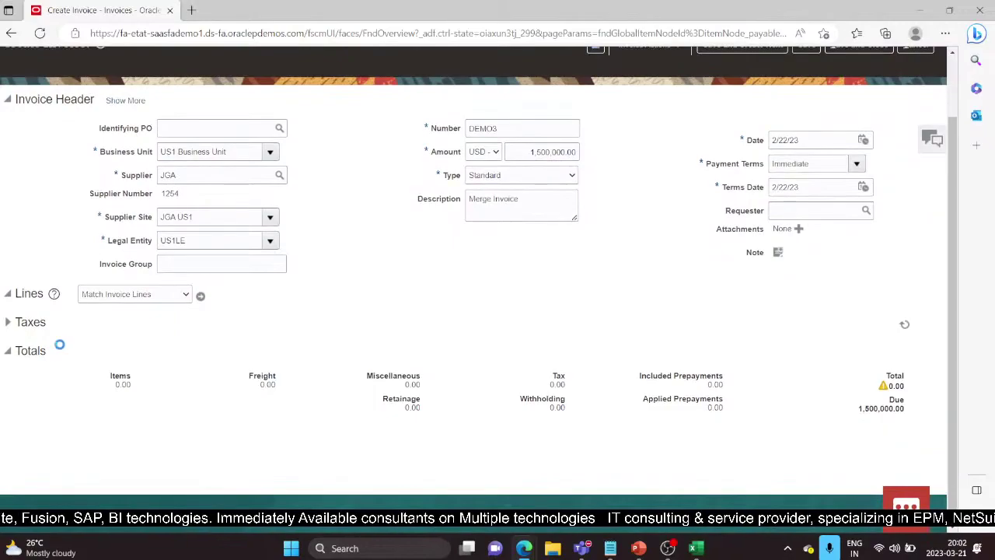
scroll(75, 341, "down", 1)
left_click(167, 339)
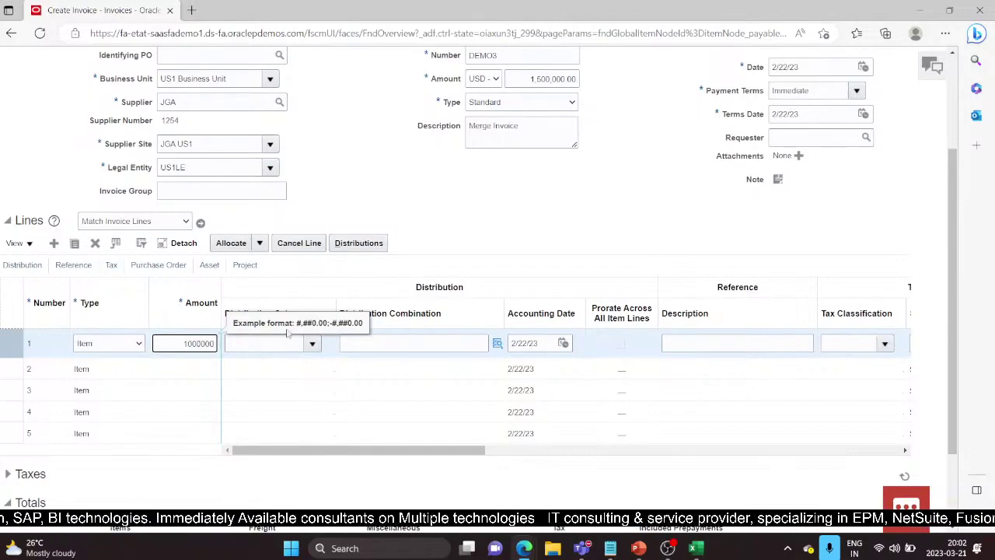
- Set account 15910 in the first line's distribution combination, keeping the other default segments, and accept it
left_click(494, 343)
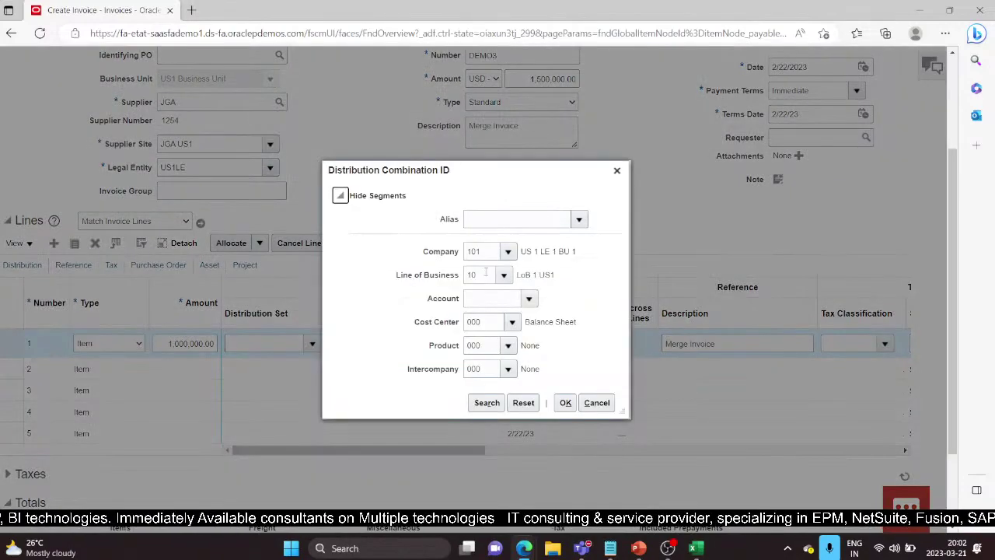
left_click(484, 298)
type("Ass")
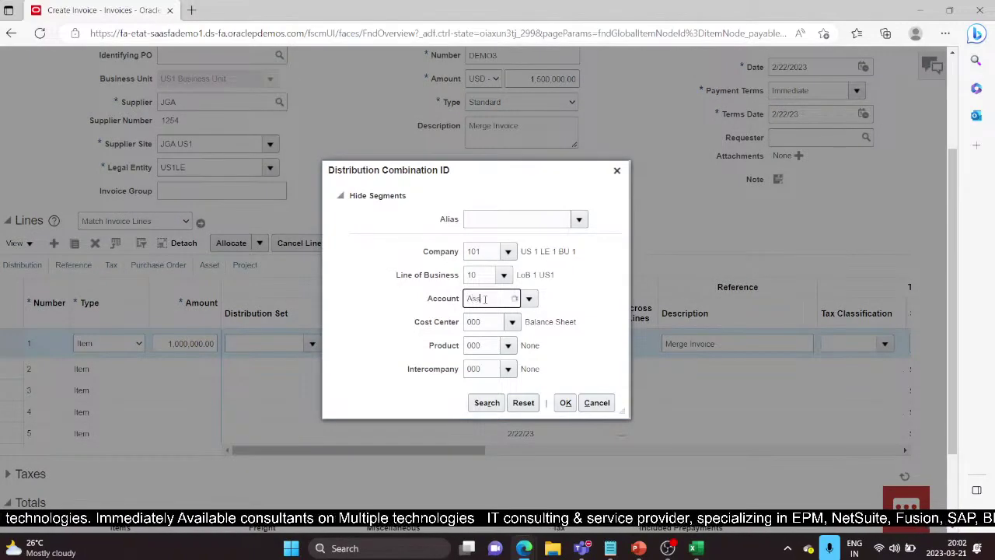
key("BackSpace")
key("BackSpace")
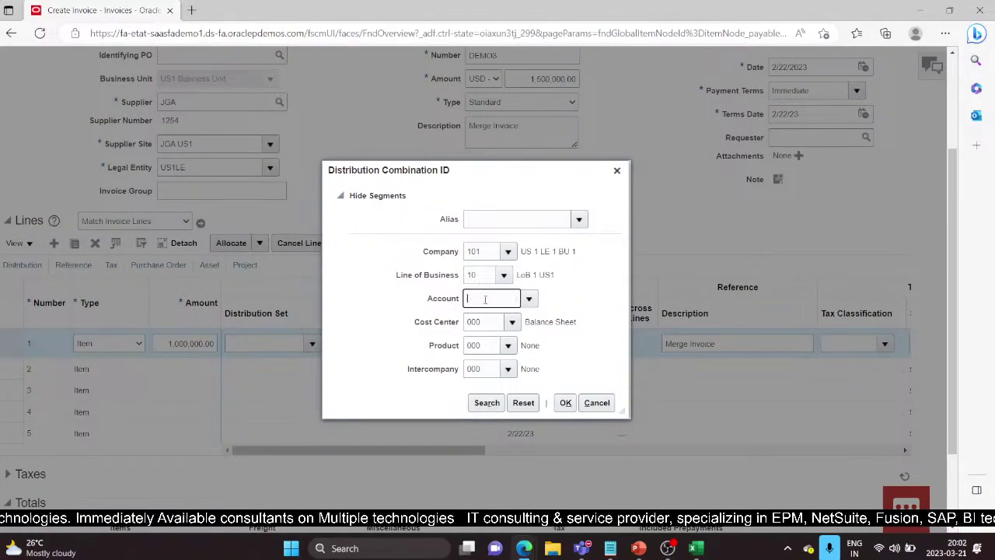
type("1591")
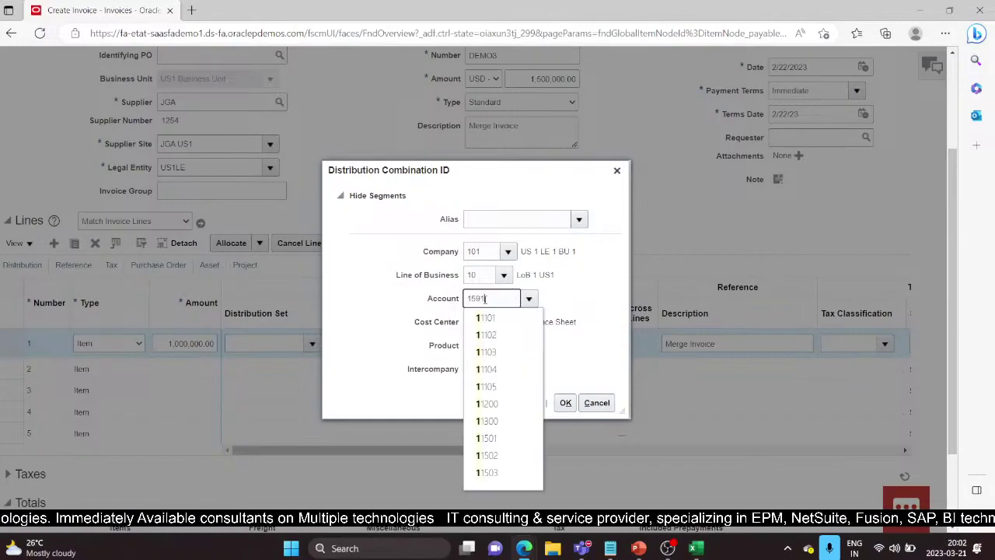
type("0")
left_click(491, 319)
left_click(514, 319)
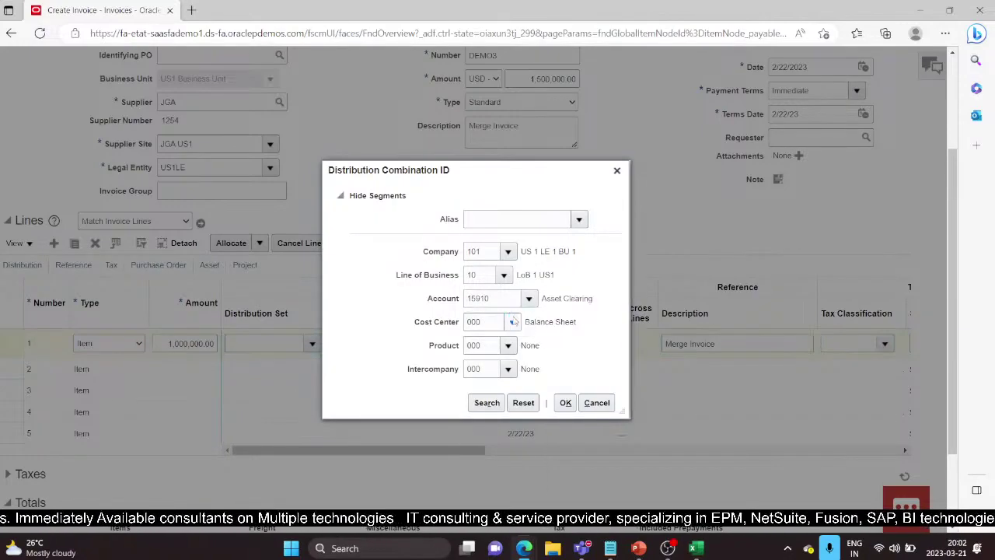
left_click(564, 402)
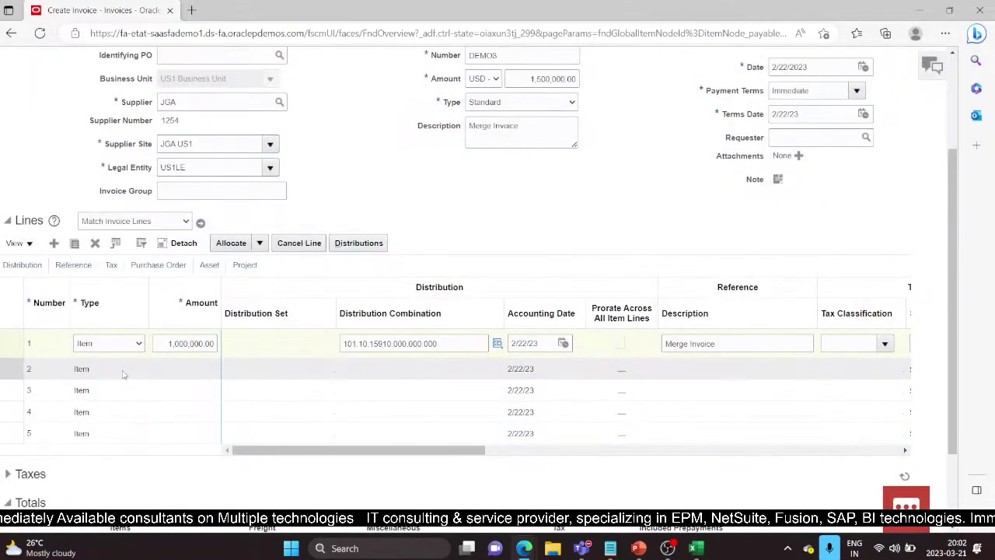
- Fill in the second item line with amount 500,000 and account 15910 in its distribution combination
left_click(120, 369)
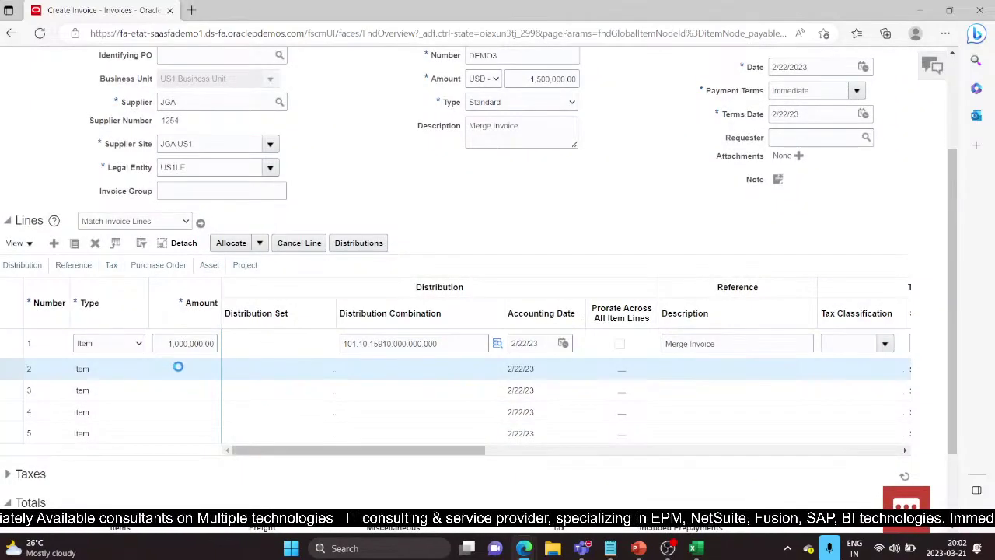
left_click(179, 365)
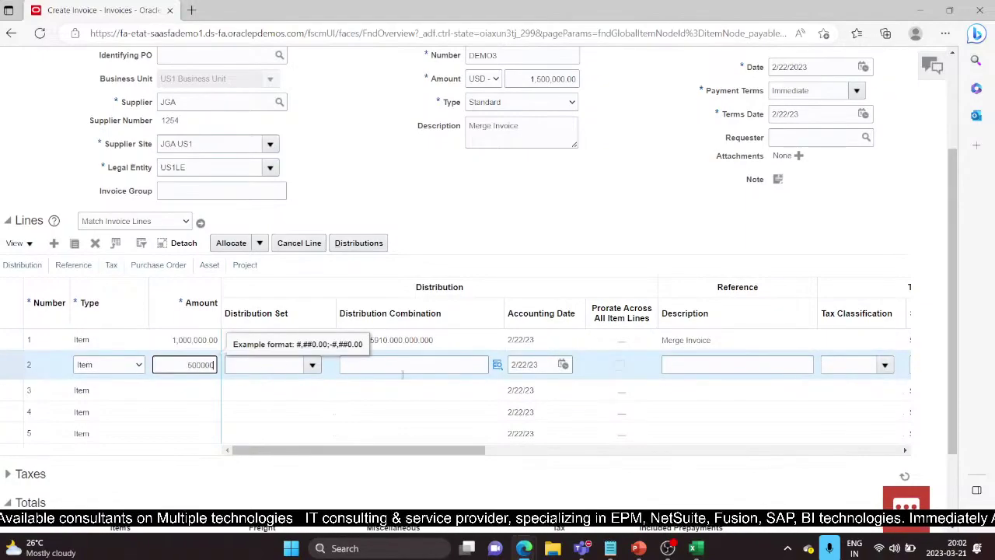
left_click(496, 365)
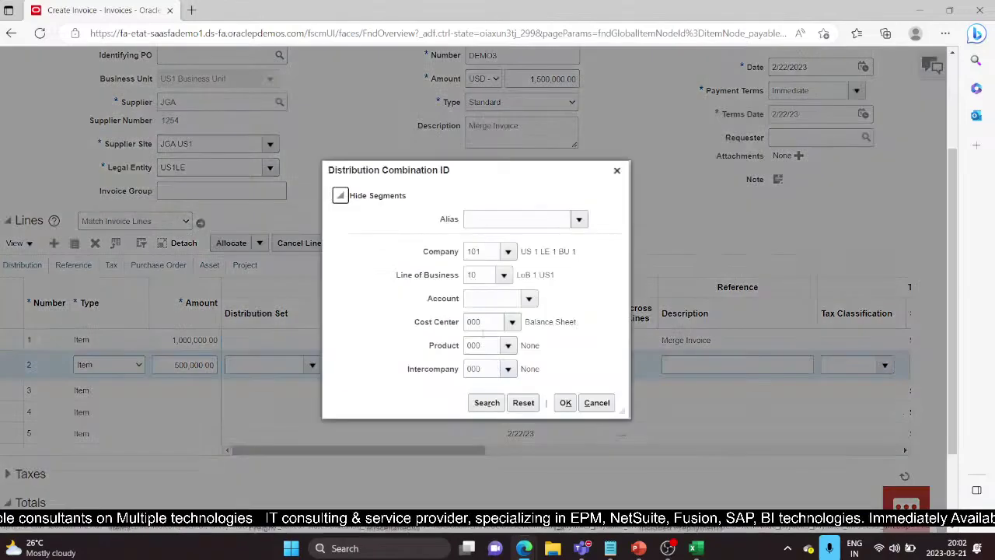
left_click(484, 304)
type("15910")
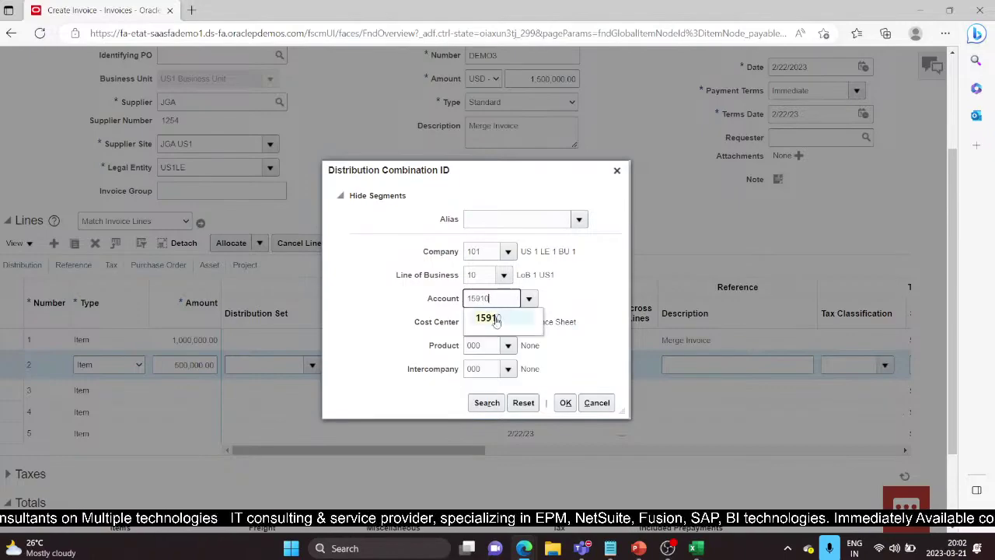
left_click(496, 320)
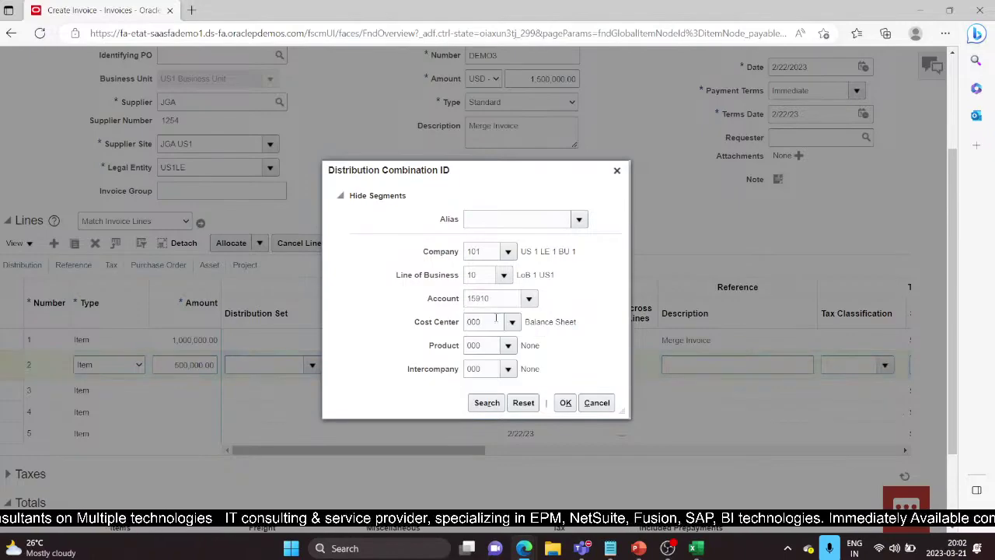
left_click(511, 318)
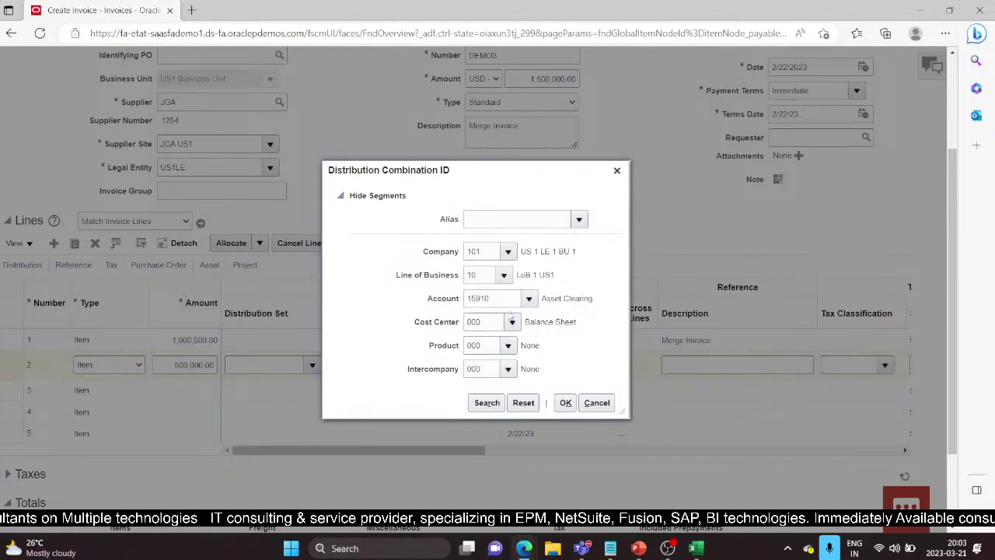
left_click(567, 402)
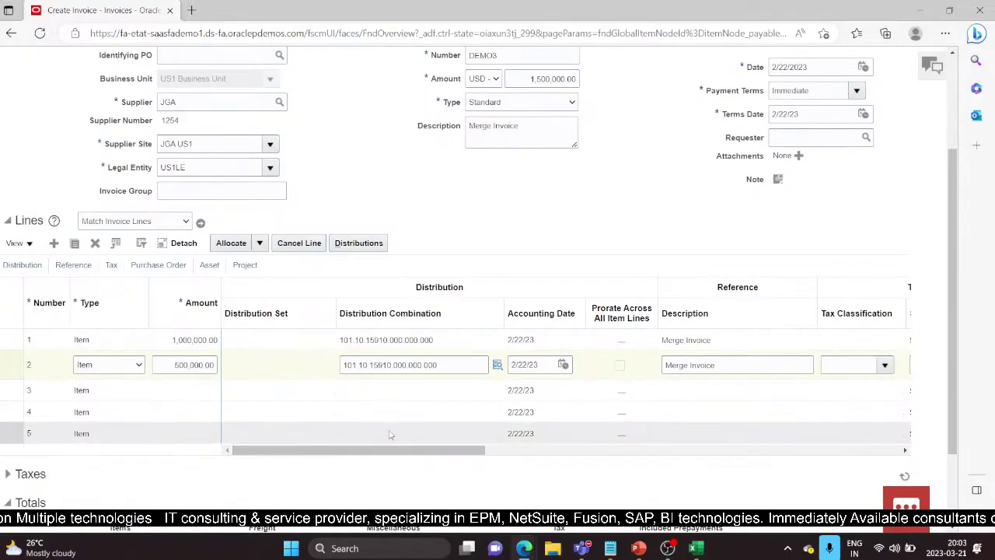
- Try to validate the invoice under number DEMO3
scroll(404, 452, "up", 3)
scroll(536, 361, "down", 4)
scroll(551, 348, "up", 1)
scroll(550, 348, "down", 1)
scroll(590, 287, "up", 4)
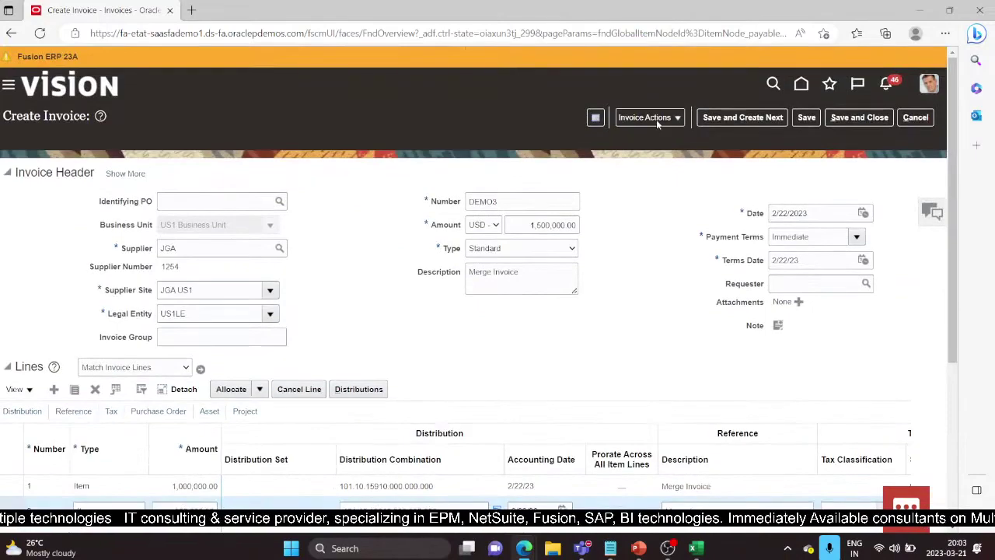
left_click(649, 117)
left_click(651, 178)
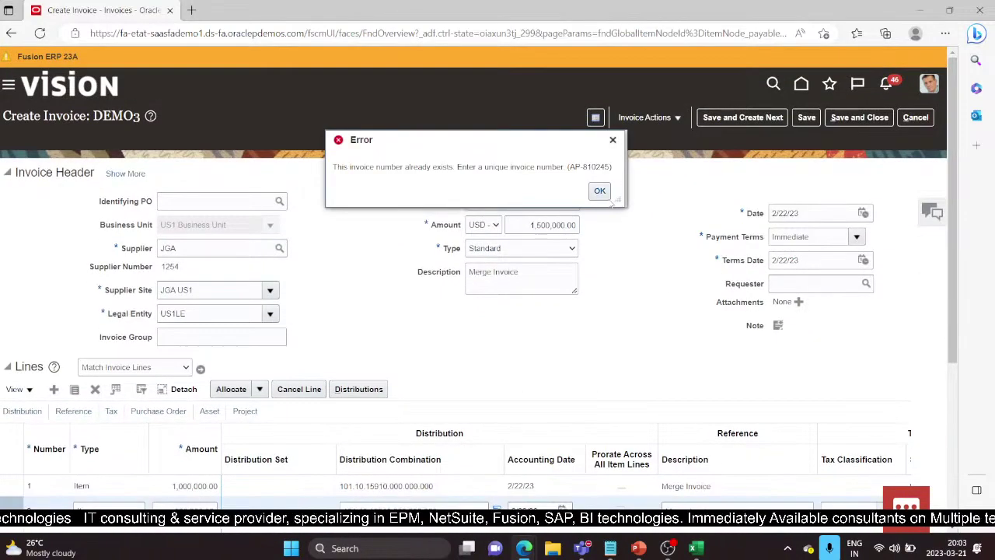
left_click(600, 191)
- Change the invoice number to DEMO4 and try to calculate tax
left_click(564, 201)
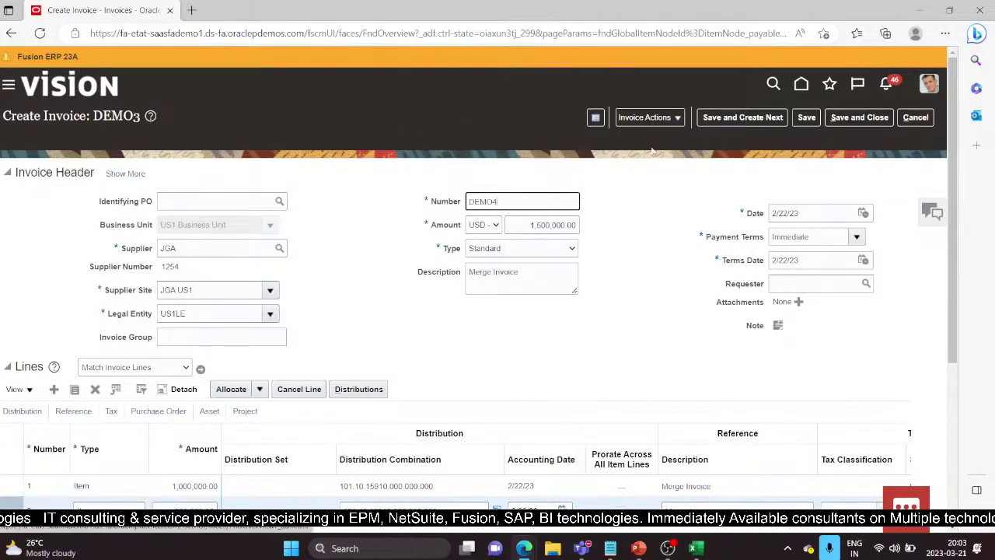
scroll(648, 199, "down", 2)
scroll(649, 200, "up", 2)
left_click(679, 117)
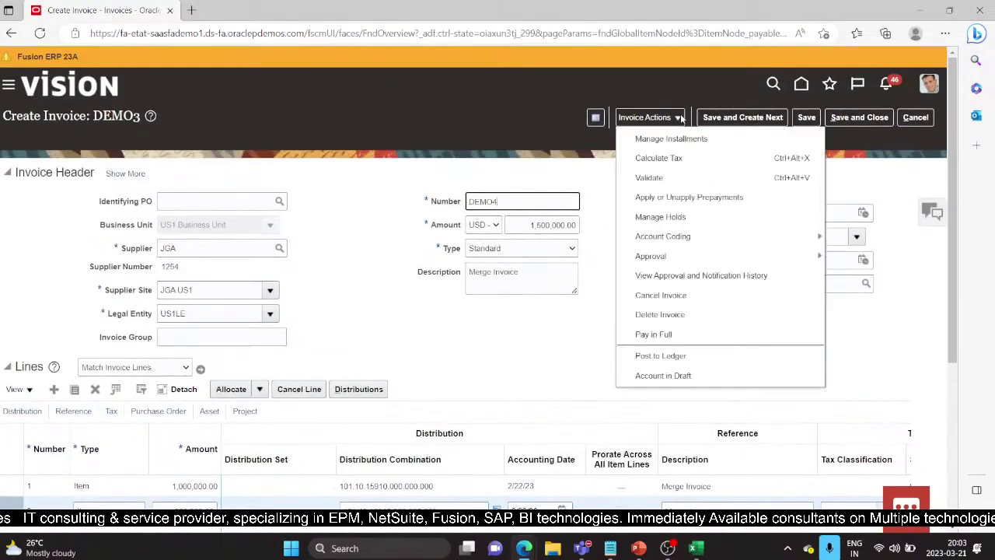
left_click(661, 157)
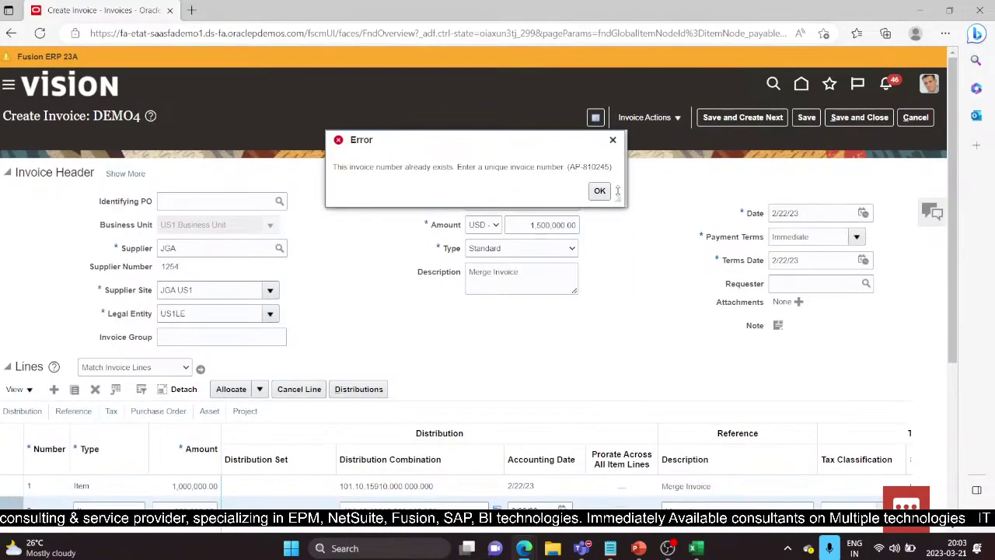
left_click(600, 190)
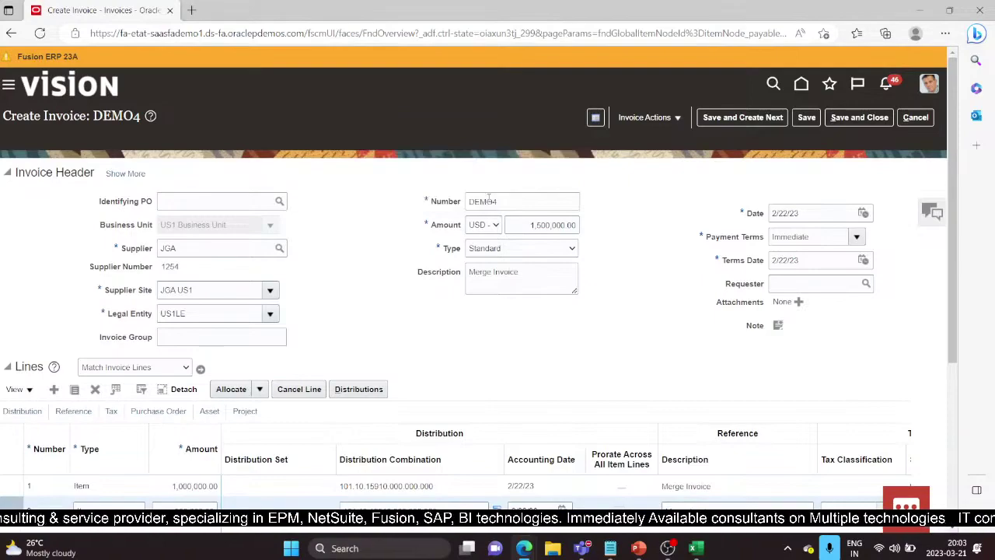
- Change the invoice number to DEMOFEB3 and validate the invoice
left_click(497, 201)
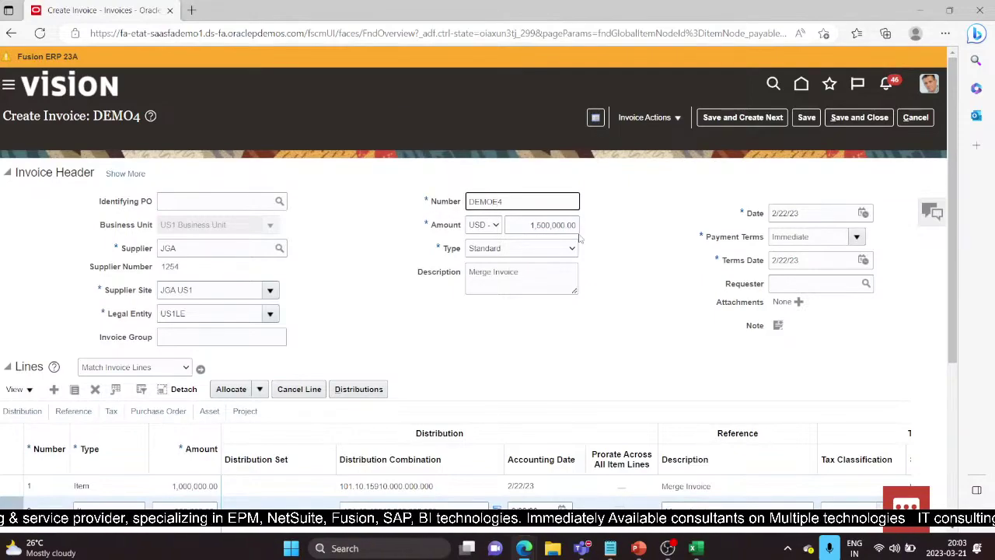
type("FEB")
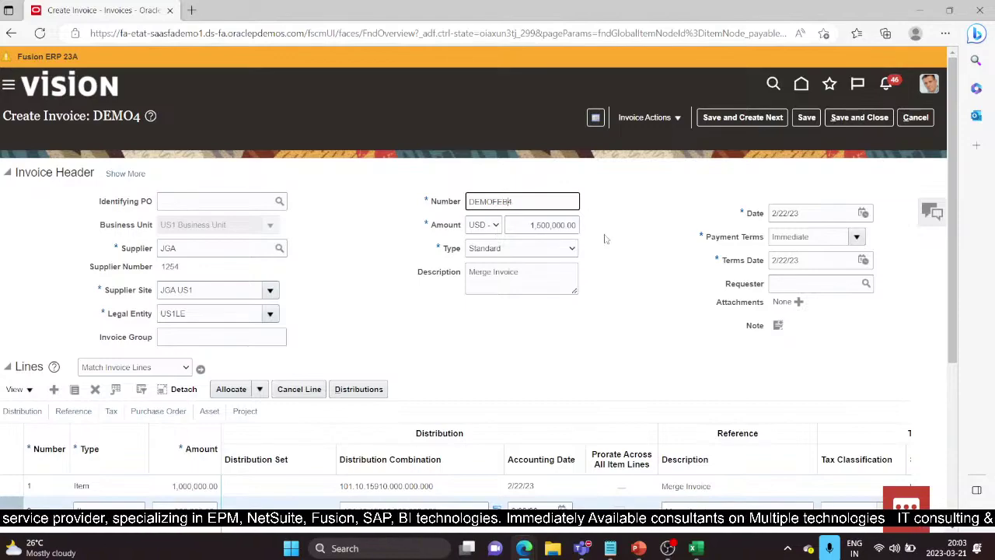
left_click(535, 199)
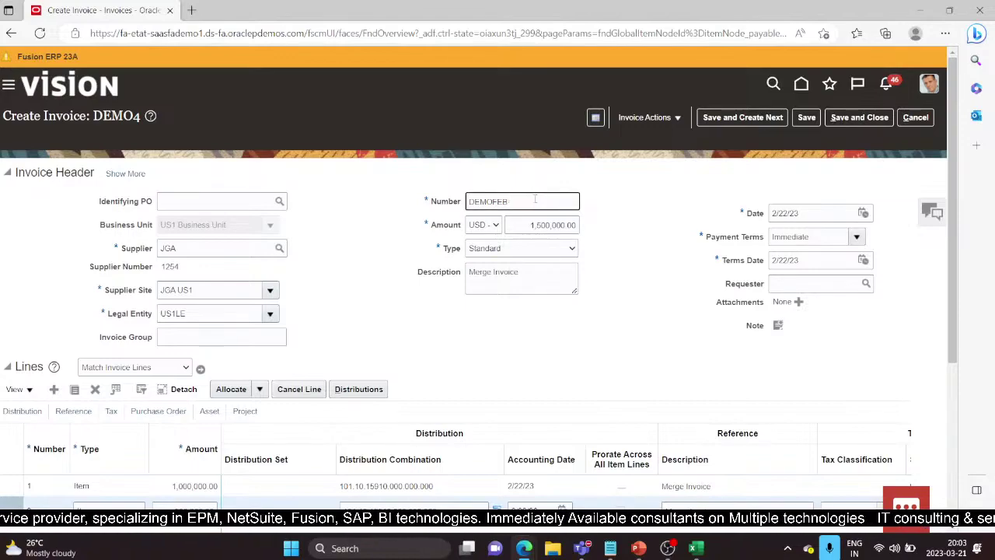
type("3")
left_click(649, 117)
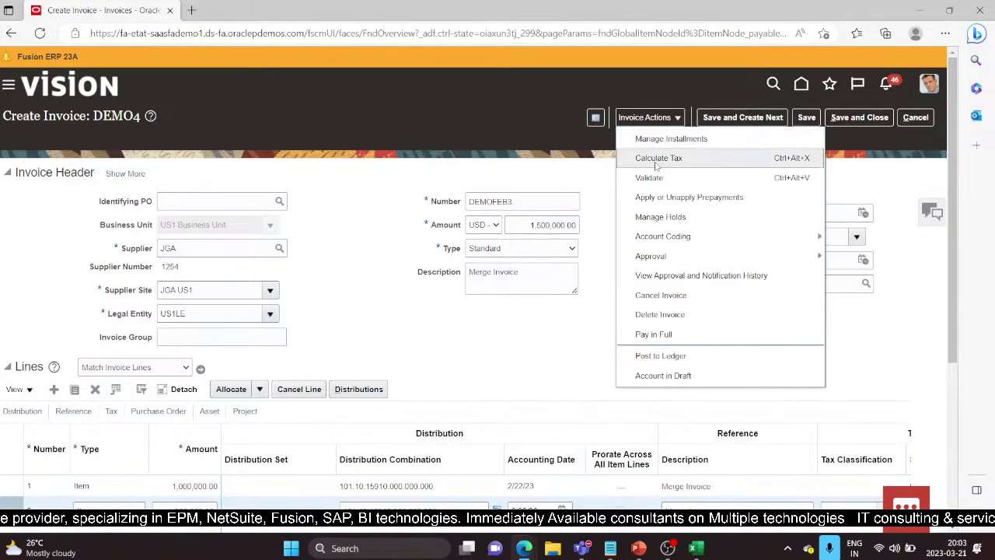
left_click(658, 178)
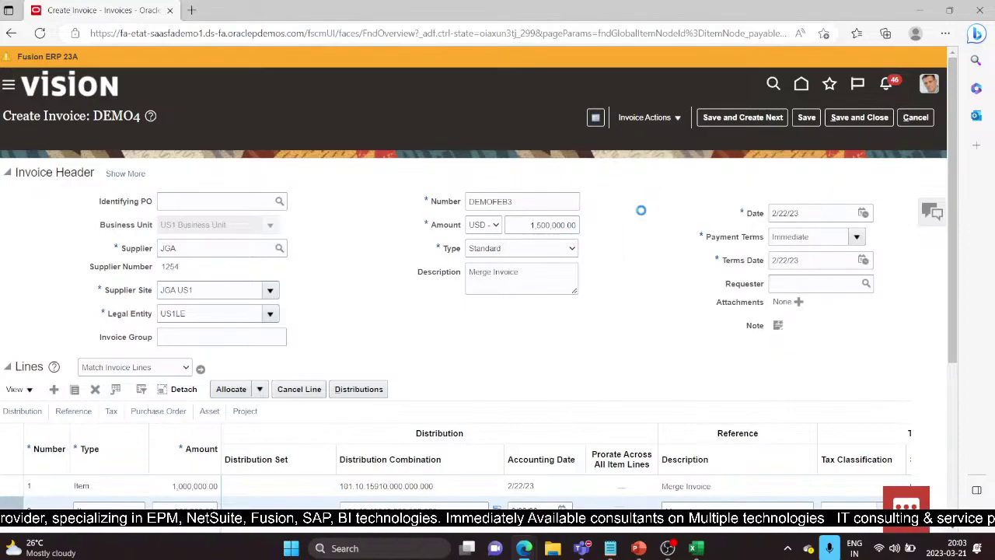
- Edit the invoice's transaction taxes, setting the 3 and 6.5 rate lines' amounts to 0
scroll(631, 213, "down", 3)
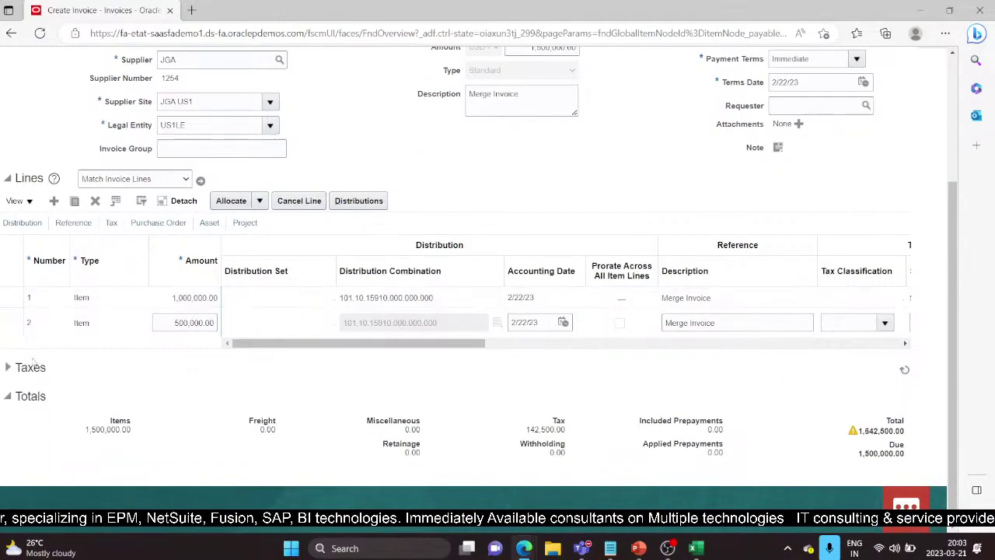
left_click(6, 366)
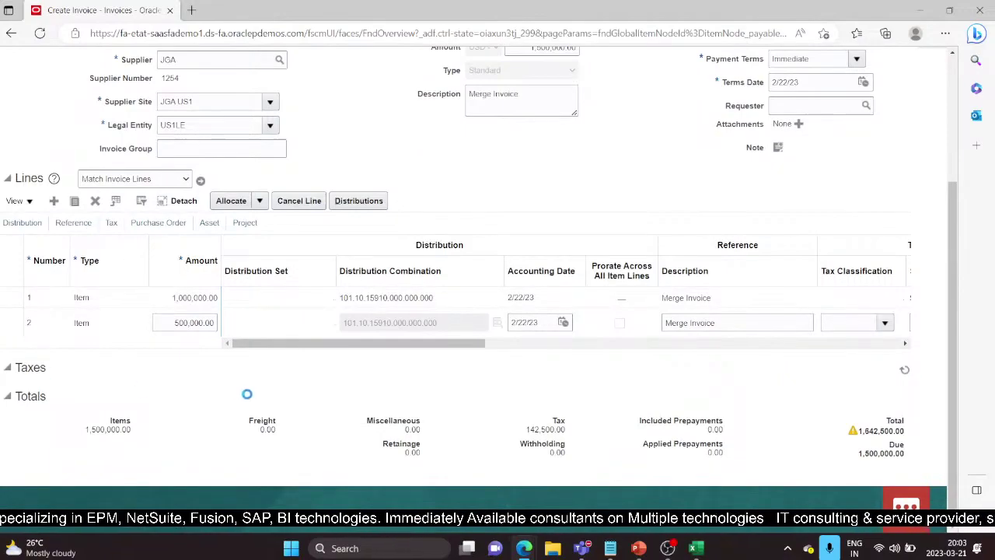
scroll(248, 399, "down", 2)
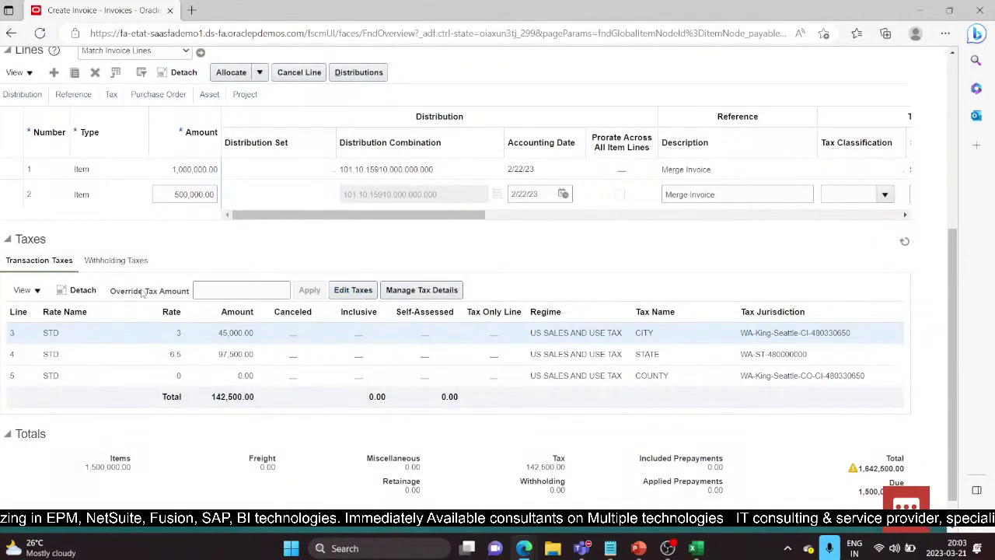
left_click(350, 290)
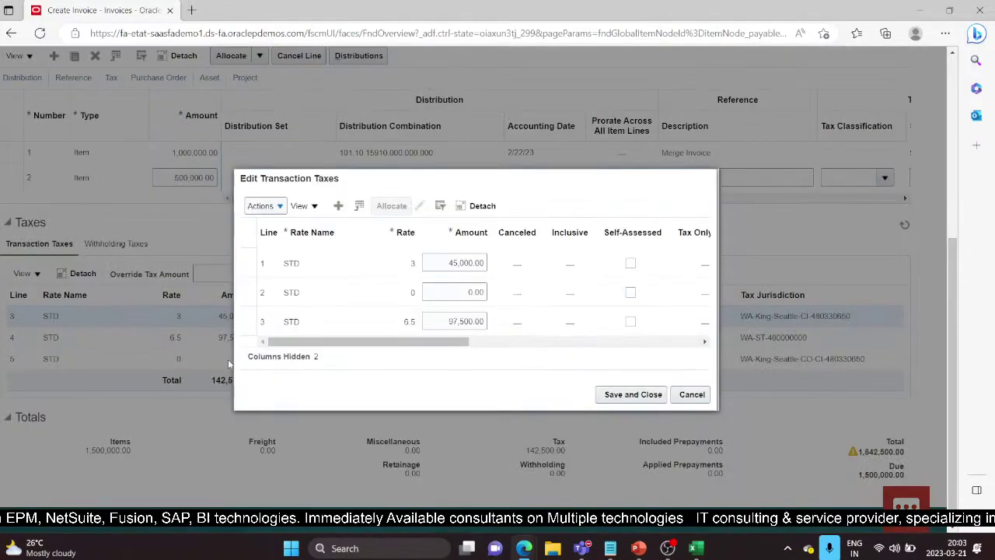
left_click(480, 264)
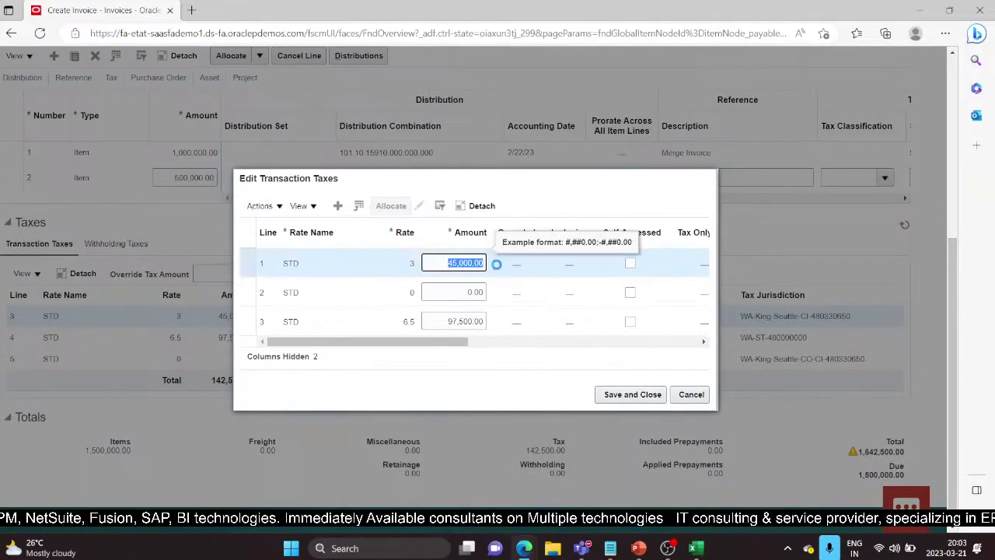
type("0")
left_click(459, 321)
type("00")
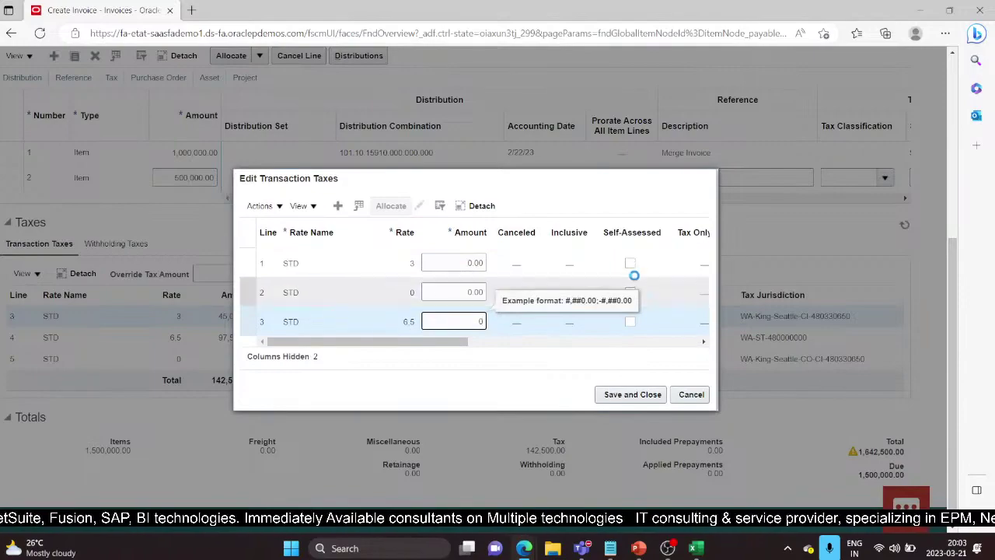
- Mark all three transaction tax lines as self-assessed and save the tax changes
left_click(630, 262)
left_click(629, 292)
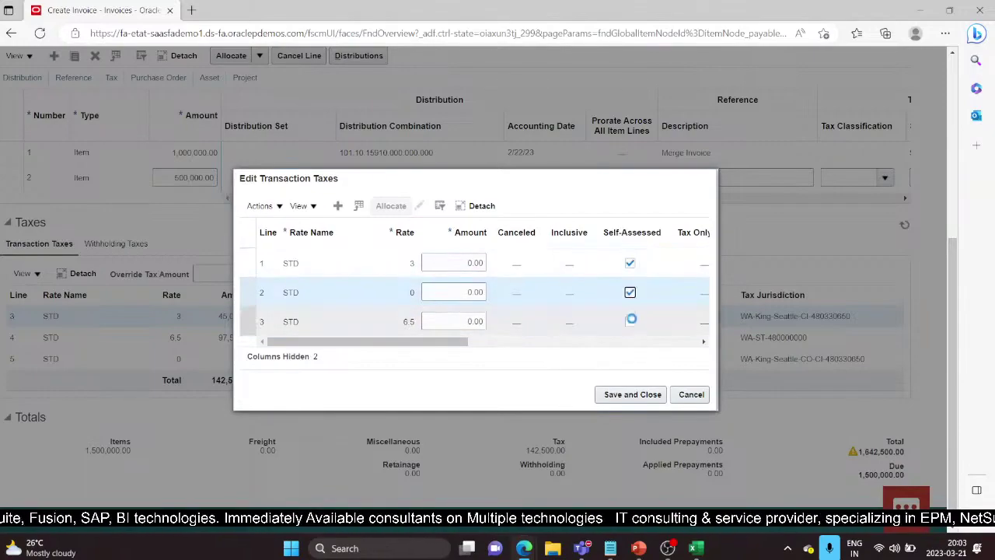
left_click(630, 321)
left_click(633, 394)
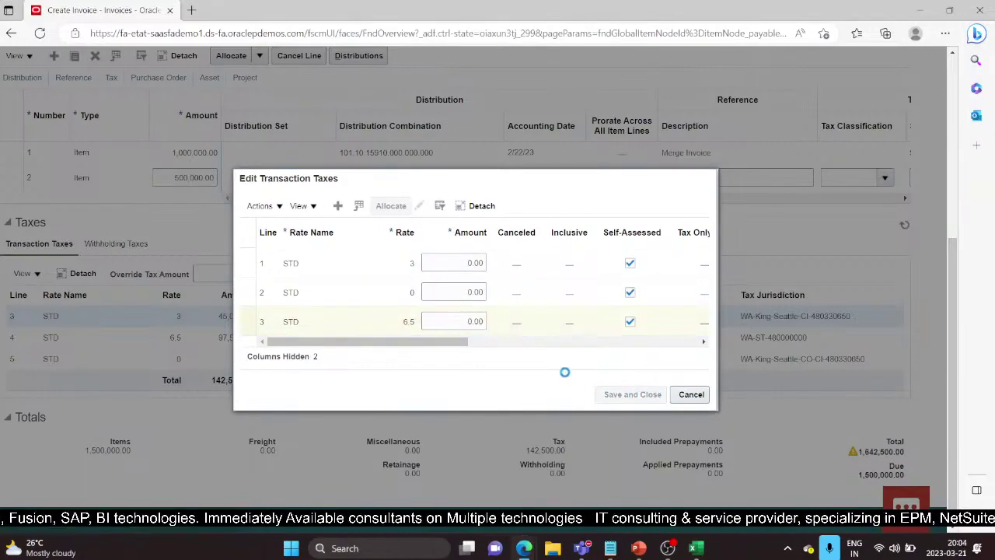
left_click(642, 395)
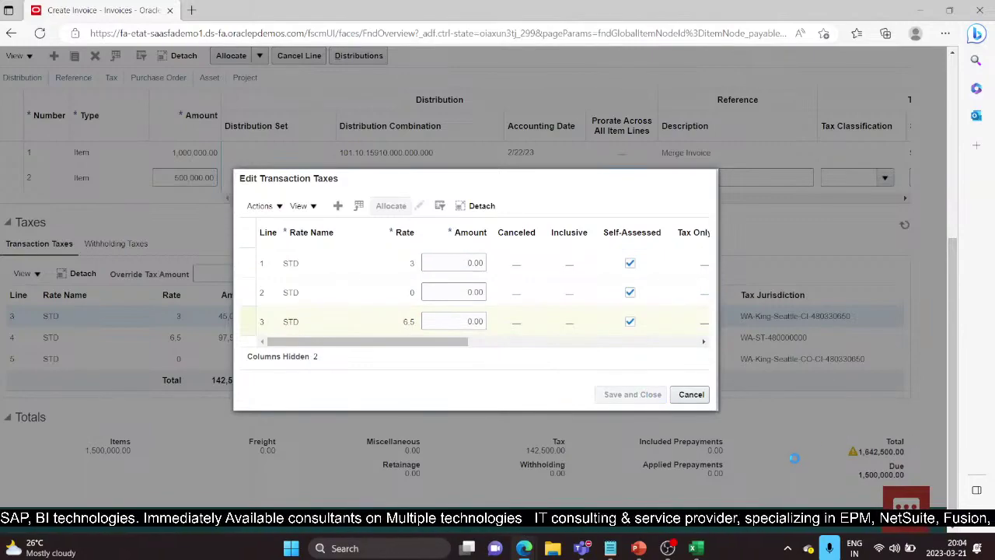
- Revalidate invoice DEMOFEB3 with the changed taxes
scroll(760, 447, "down", 1)
scroll(746, 436, "up", 5)
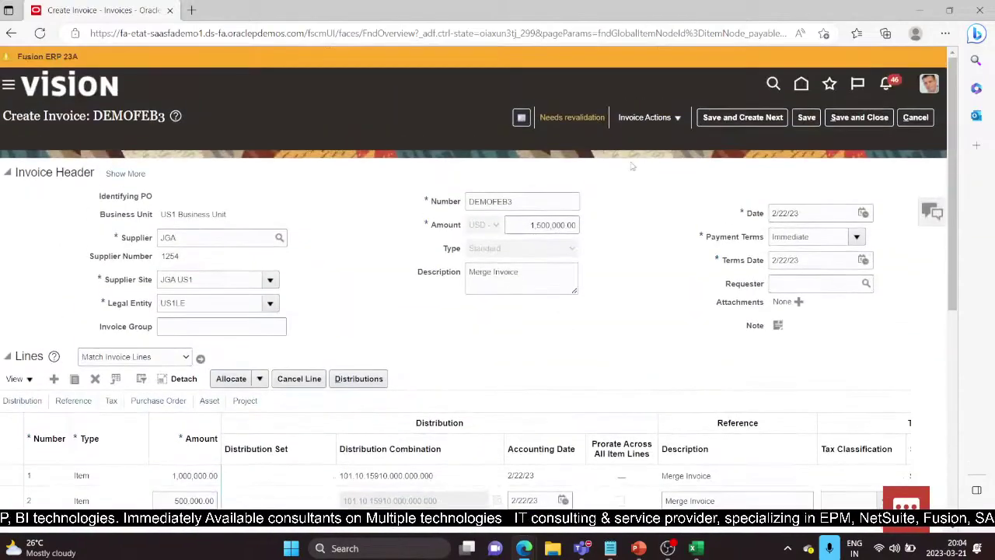
left_click(652, 118)
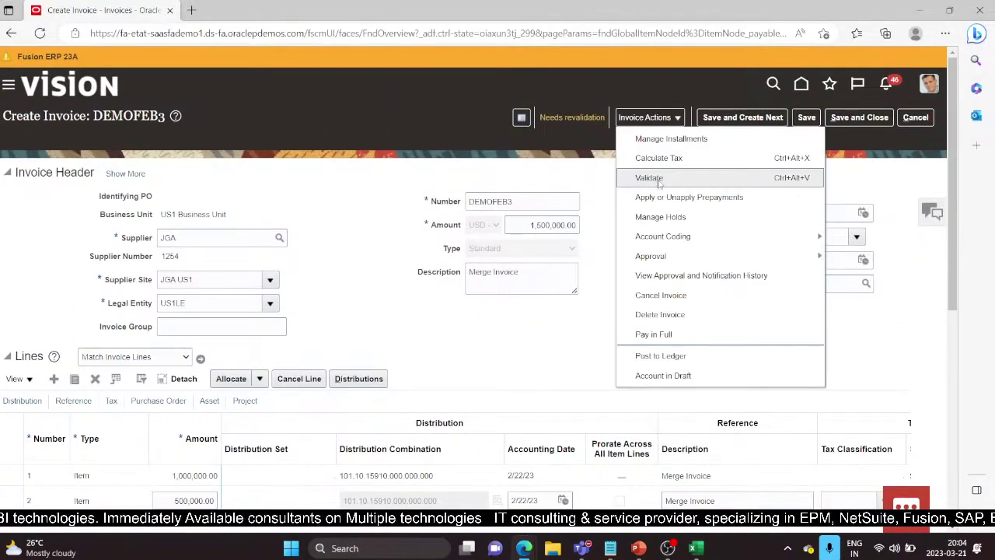
left_click(658, 179)
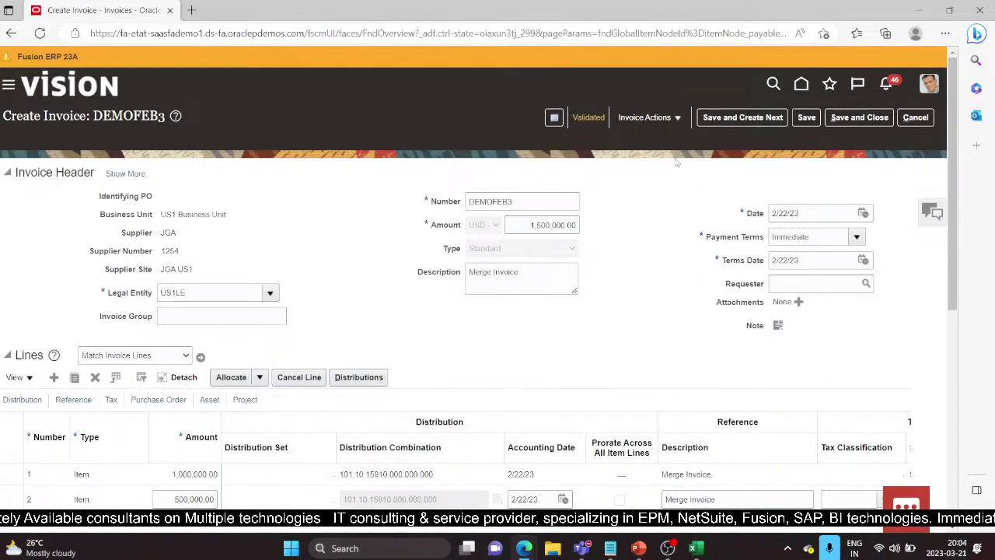
- Post invoice DEMOFEB3 to the ledger, and save and close it
left_click(675, 118)
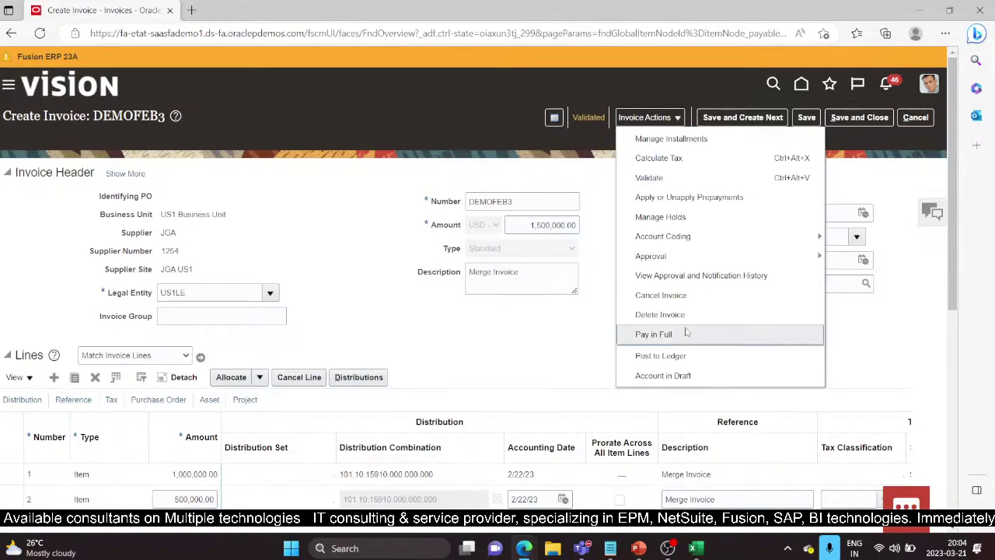
left_click(673, 359)
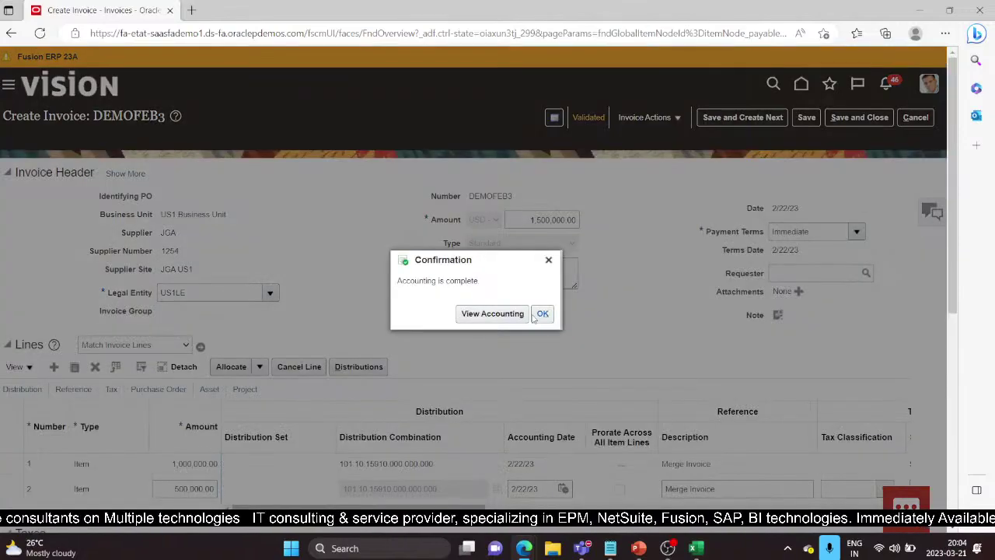
left_click(548, 260)
left_click(859, 117)
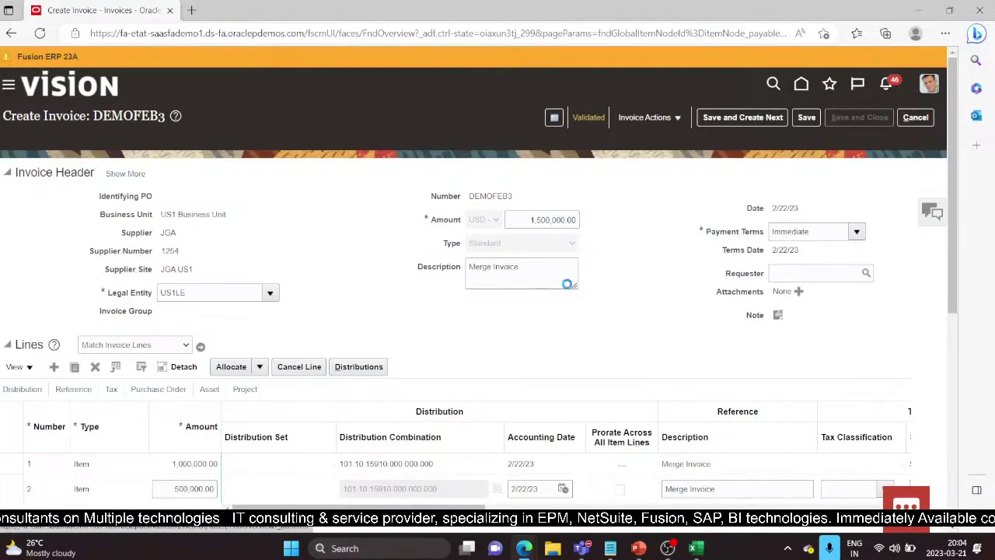
- Go to the Scheduled Processes work area and start scheduling a new process
left_click(8, 88)
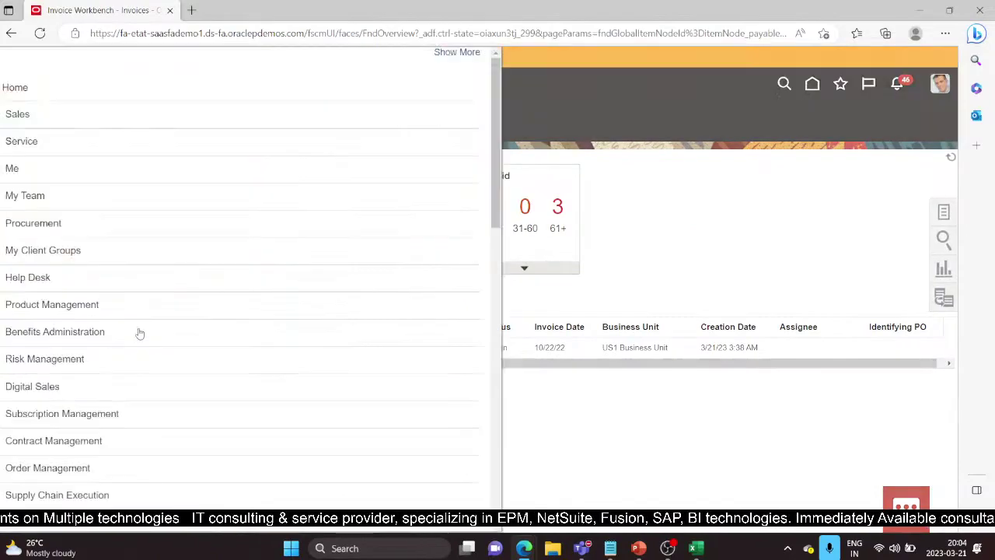
scroll(138, 327, "down", 1)
scroll(142, 315, "down", 10)
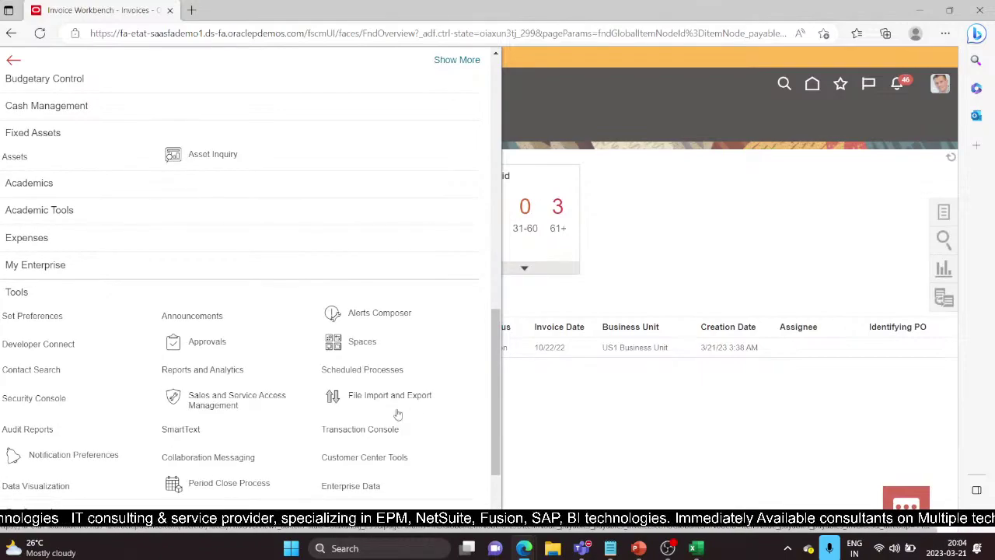
left_click(351, 365)
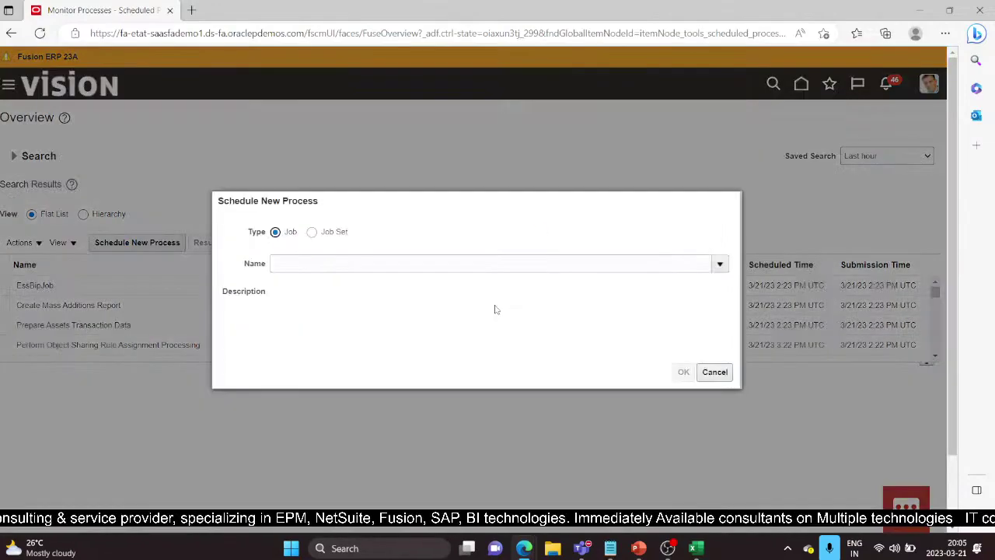
- Choose the Create Mass Additions job as the new process and open its process details
left_click(452, 263)
left_click(387, 307)
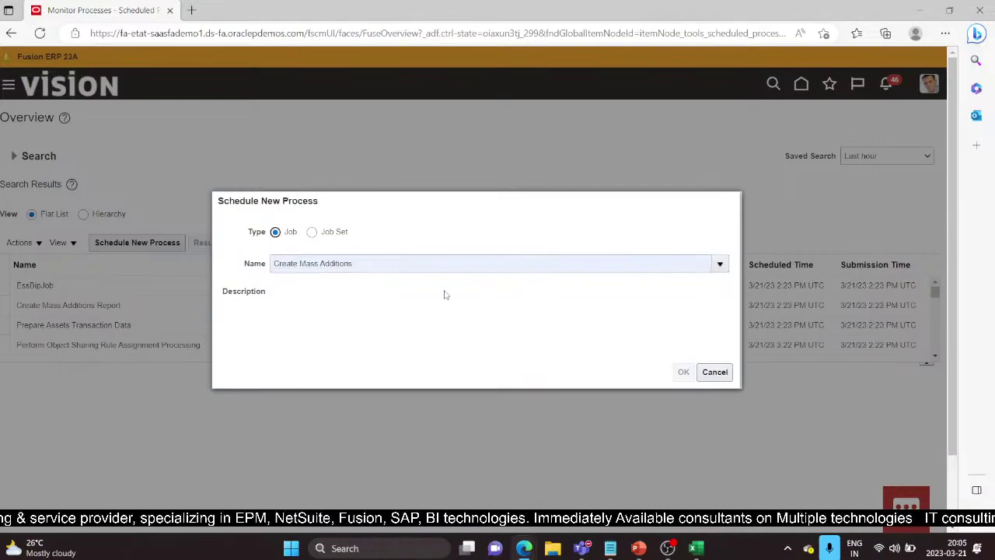
key("Tab")
key("Tab")
left_click(722, 266)
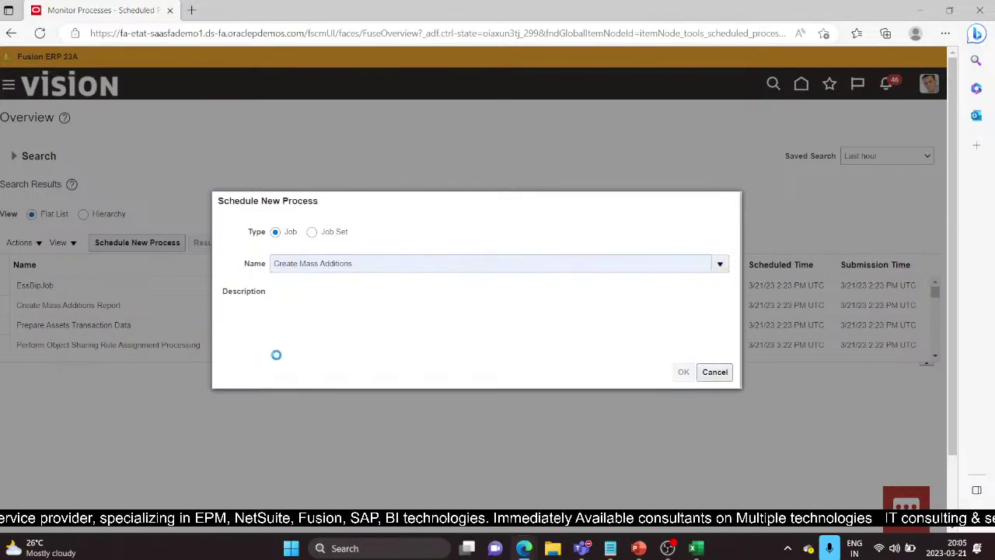
left_click(284, 491)
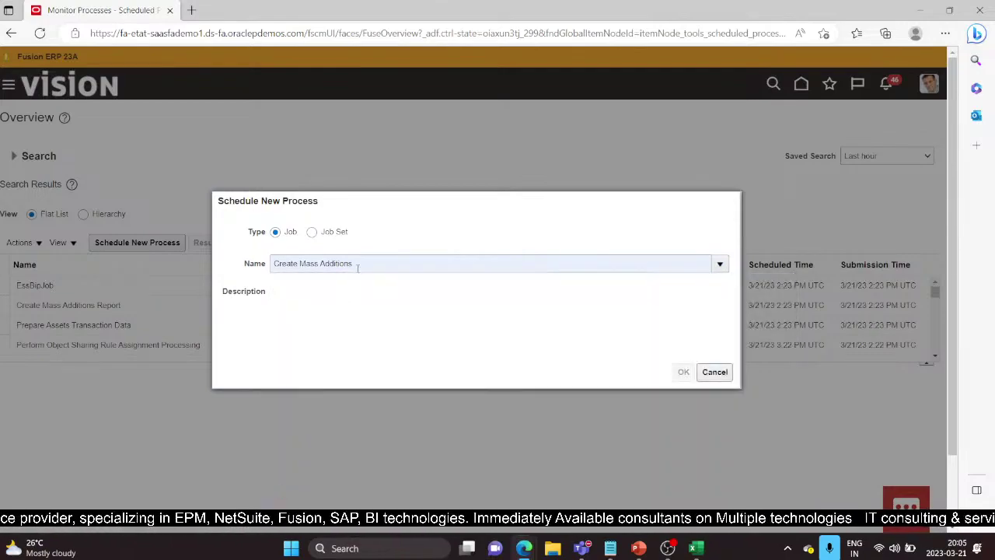
left_click(358, 267)
left_click(303, 310)
left_click(747, 294)
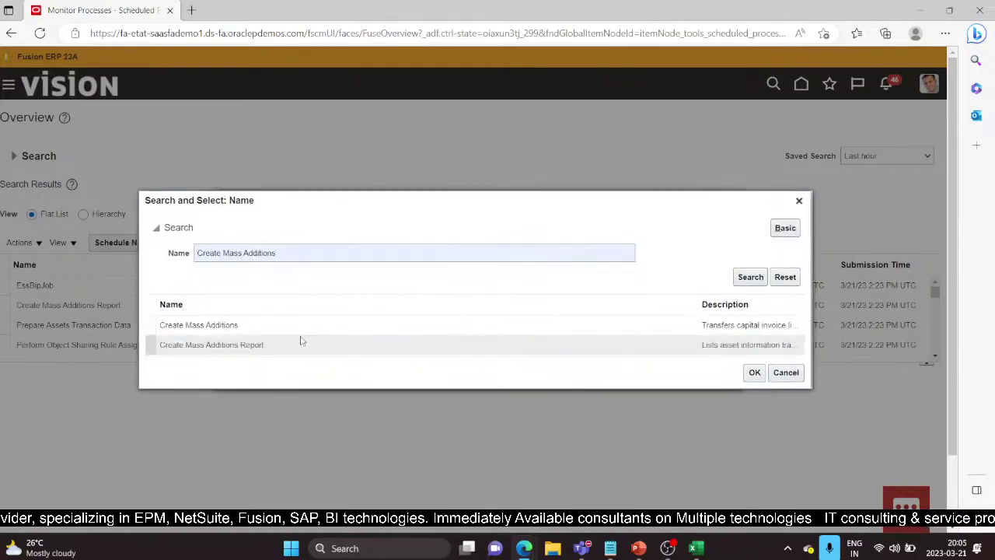
left_click(307, 329)
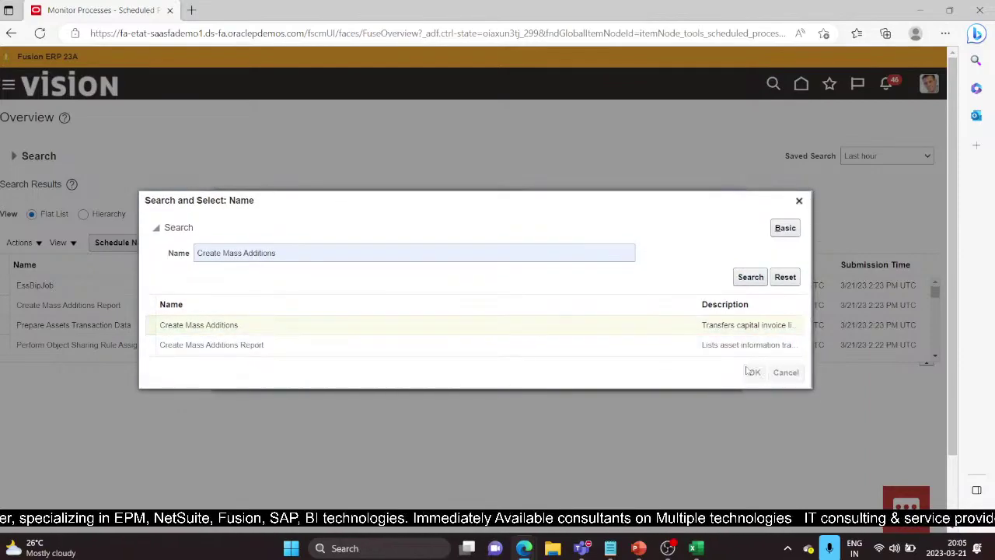
left_click(751, 372)
left_click(675, 373)
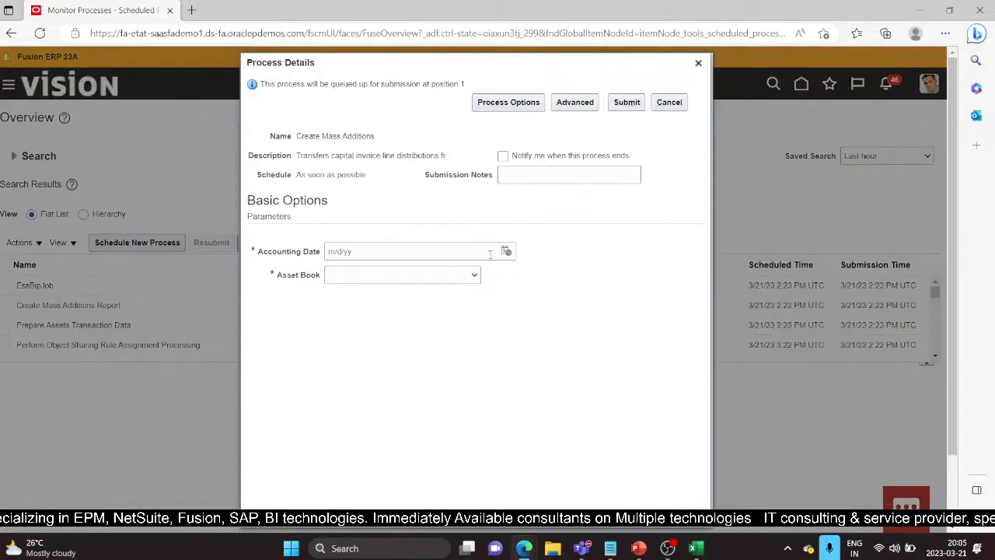
- Set the process's accounting date to 2/28/23 and its asset book to DEMO CORP
left_click(506, 251)
left_click(587, 272)
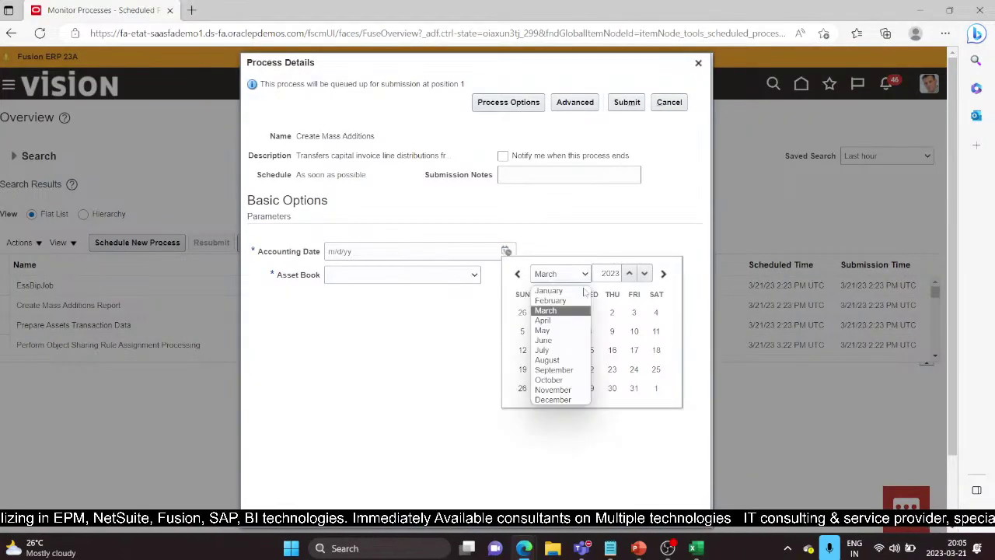
left_click(572, 302)
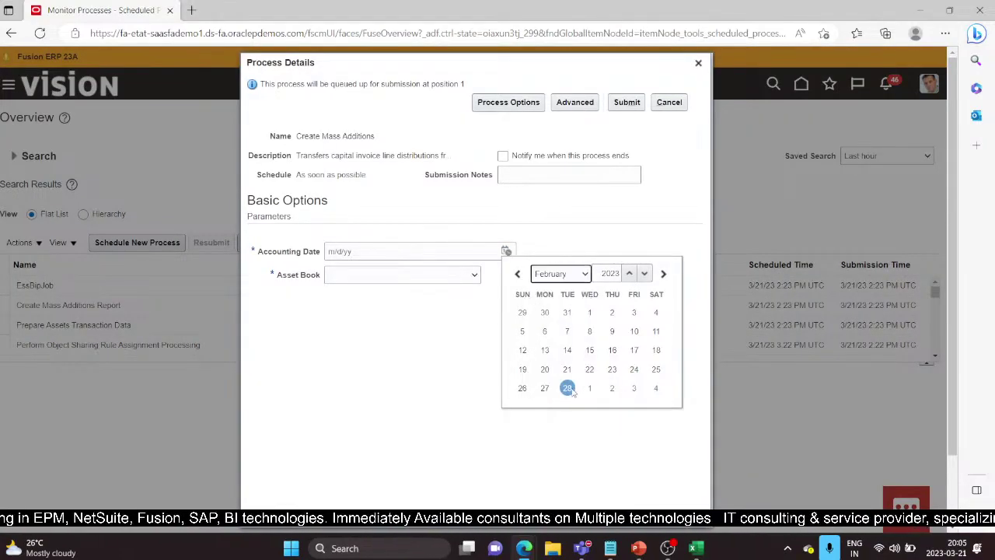
left_click(574, 390)
left_click(473, 274)
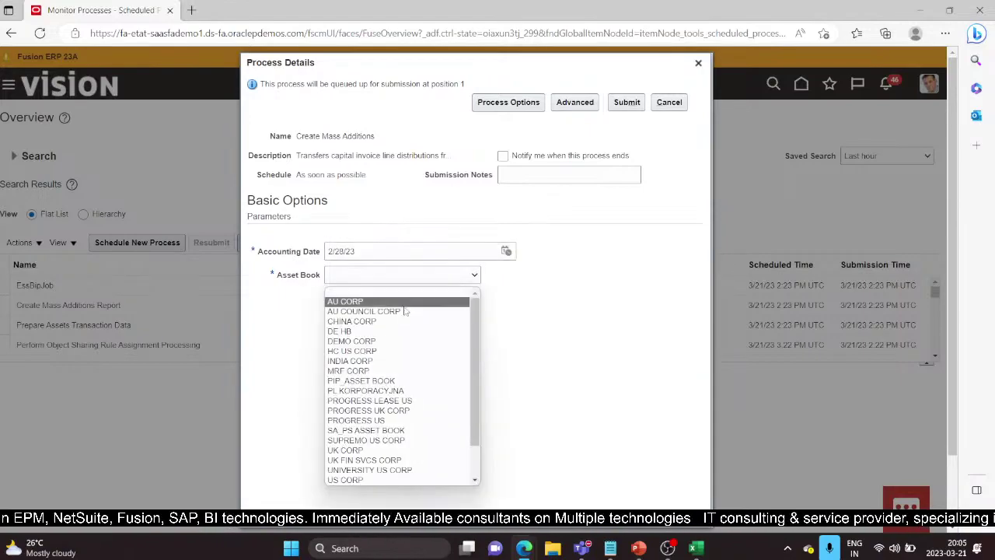
scroll(399, 404, "down", 3)
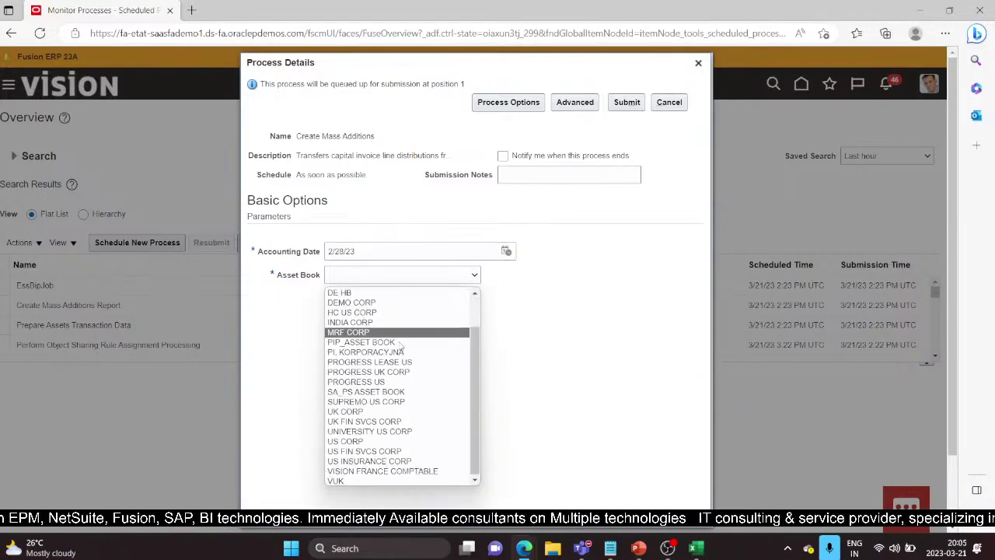
left_click(359, 308)
- Submit the Create Mass Additions process, copy its process ID and close the confirmation
left_click(627, 101)
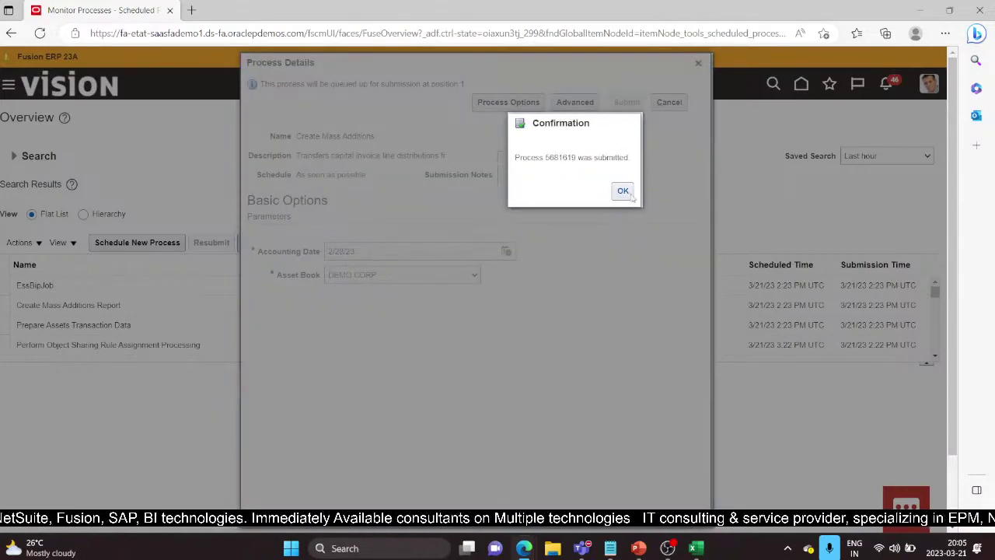
left_click_drag(546, 163, 584, 165)
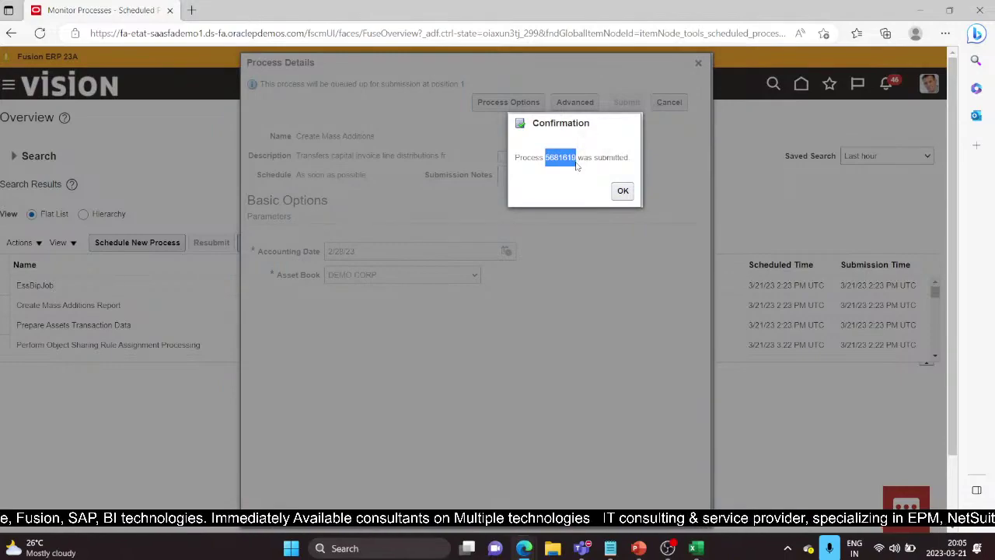
left_click(624, 192)
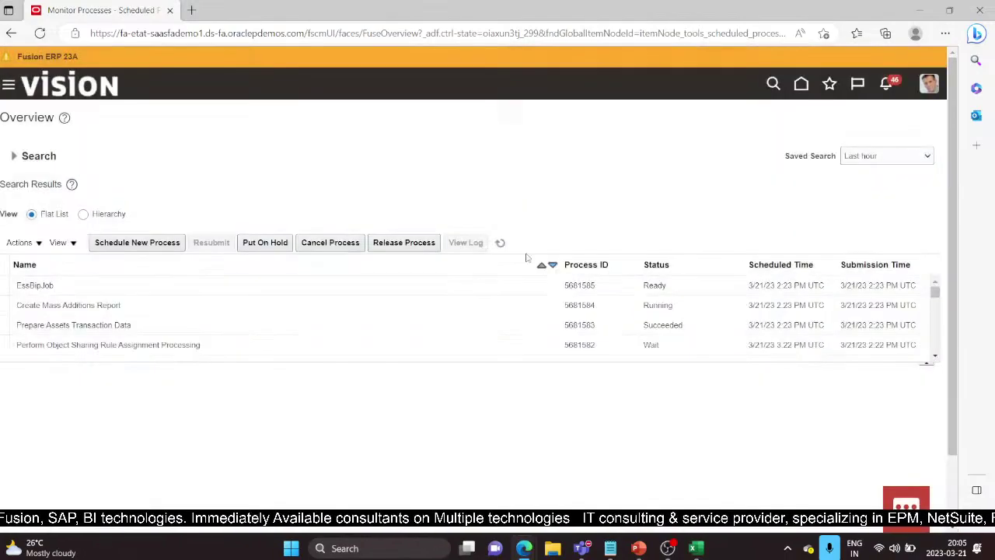
- Search the scheduled processes for process ID 5681619 and select the Create Mass Additions run to check its status
left_click(501, 243)
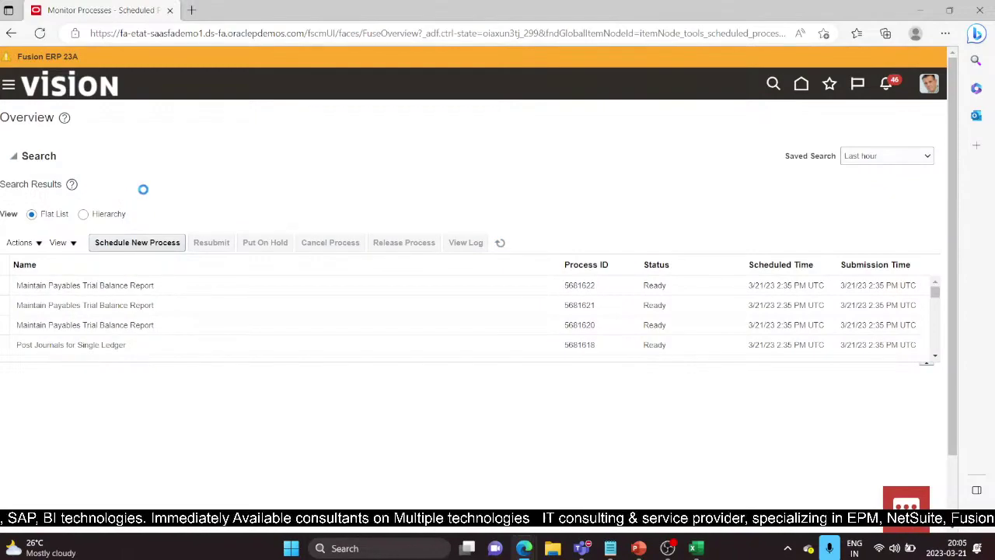
left_click(184, 204)
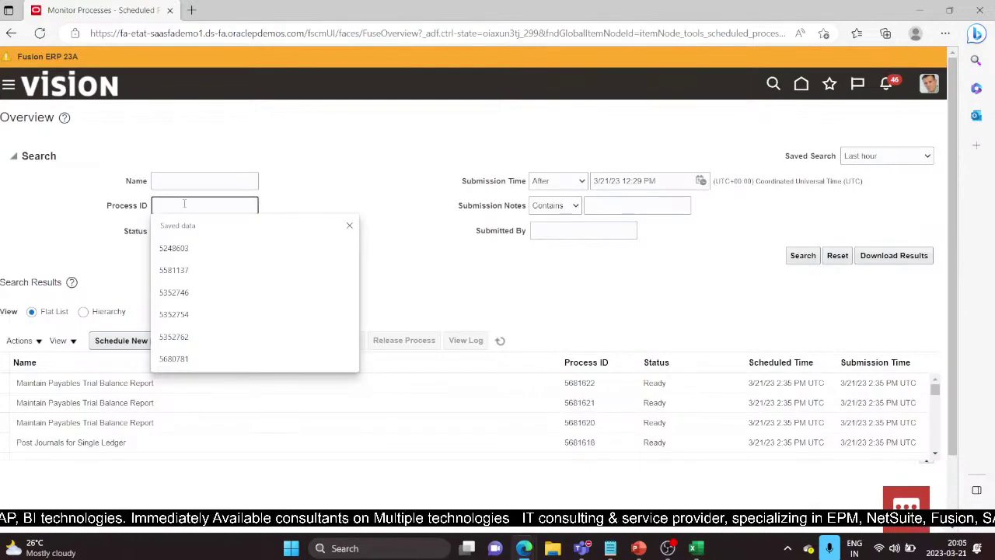
type("5681619")
left_click(802, 256)
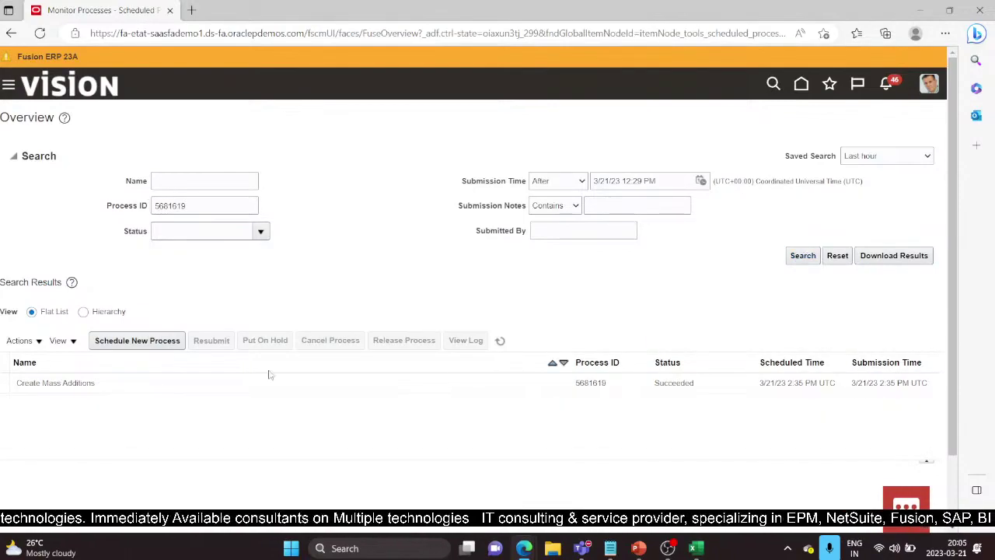
left_click(325, 381)
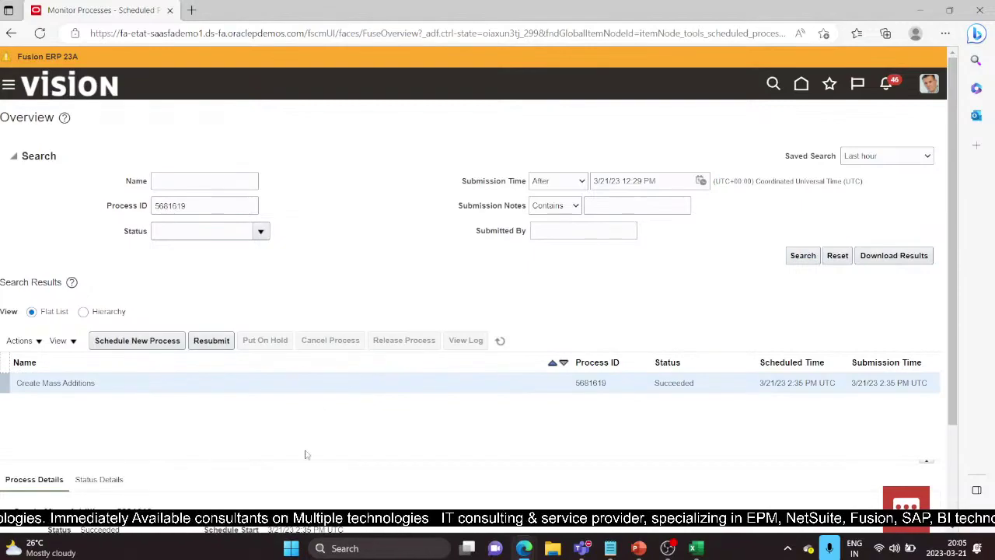
- Review the Create Mass Additions process details, switch to the Assets window and reload the Assets work area
scroll(306, 455, "down", 2)
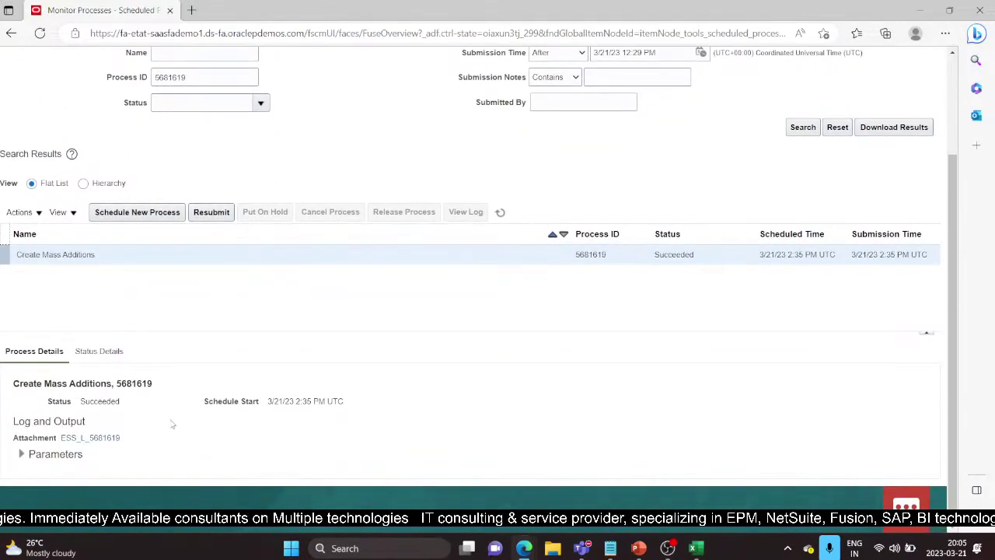
mouse_move(522, 549)
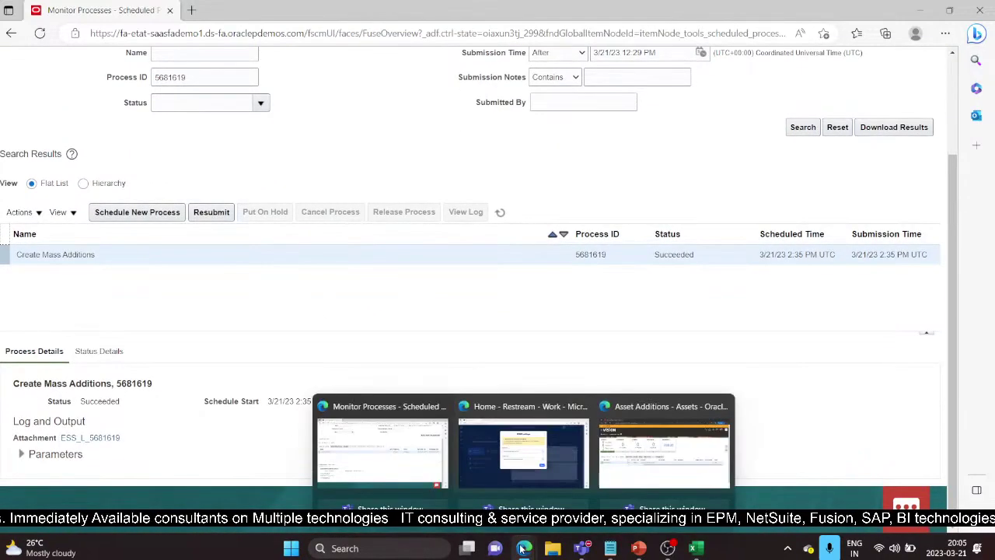
left_click(524, 552)
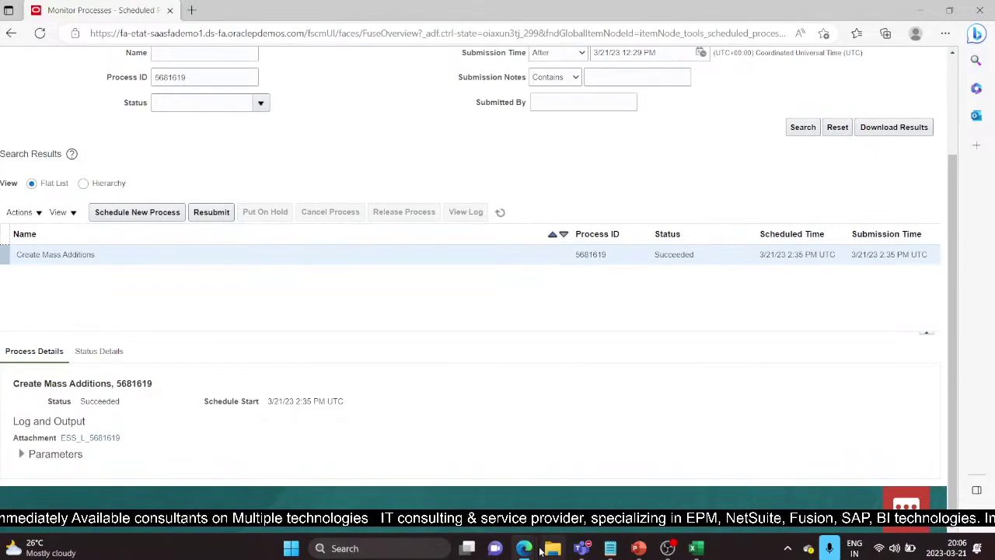
mouse_move(525, 549)
left_click(665, 455)
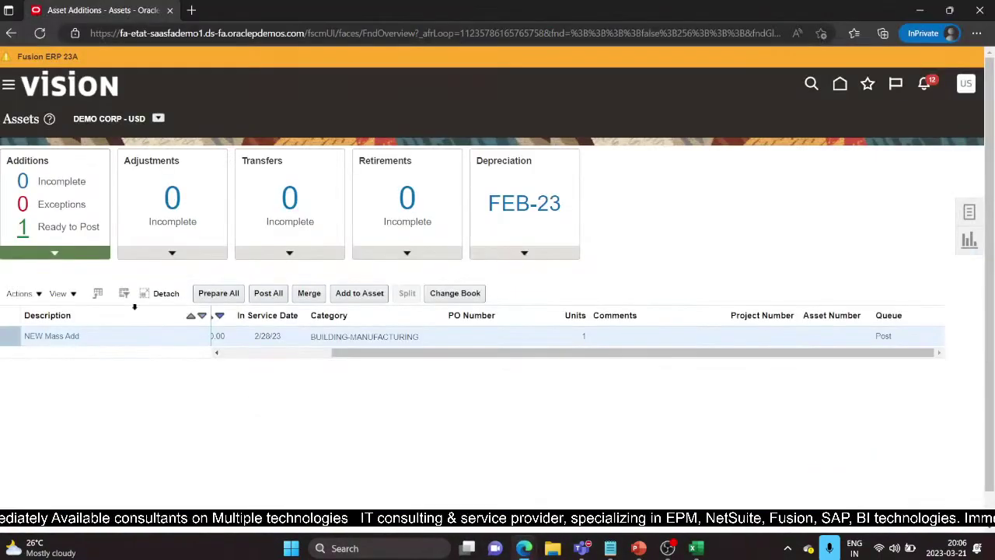
left_click(9, 83)
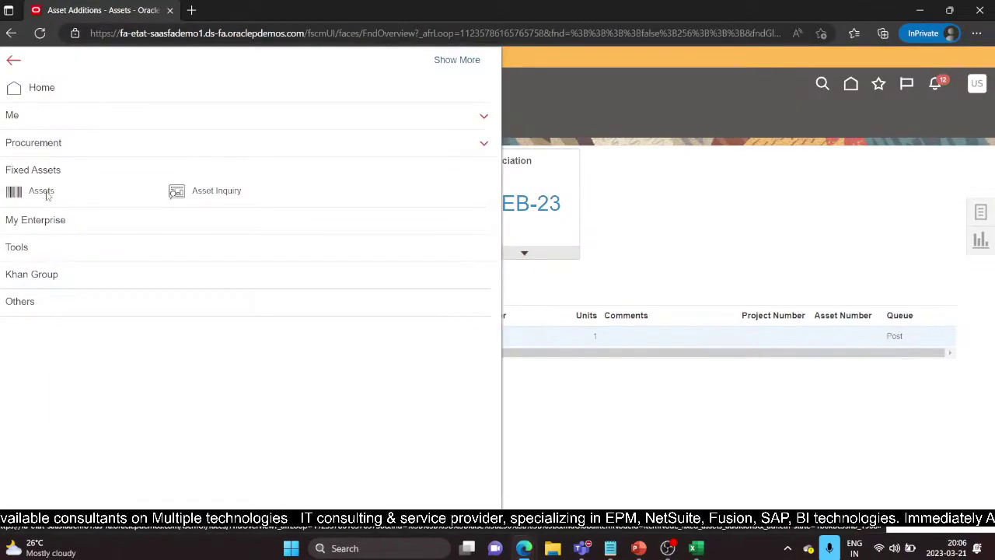
left_click(42, 192)
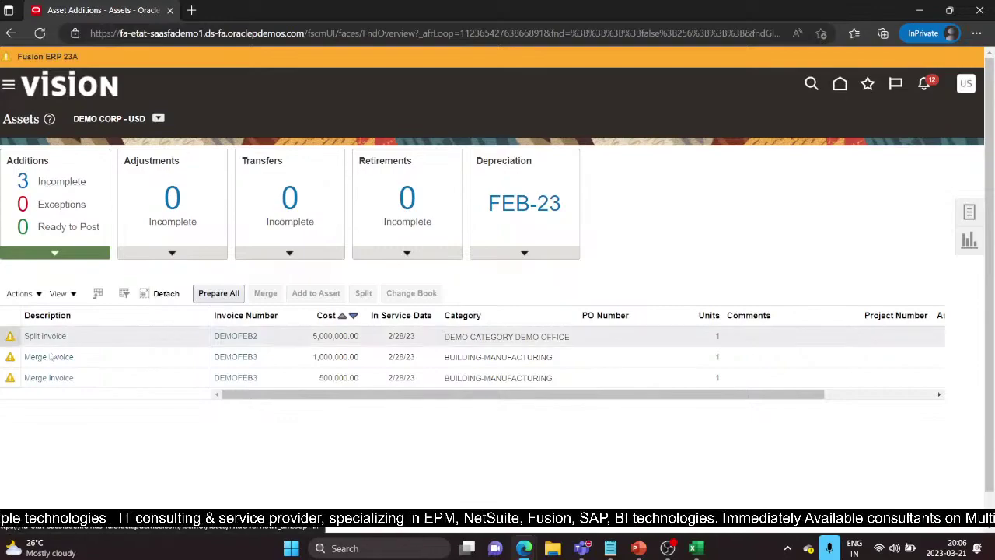
- Merge the 1,000,000.00 and 500,000.00 DEMOFEB3 lines, keeping the 1,000,000.00 line as parent, and submit the merge
left_click(3, 358)
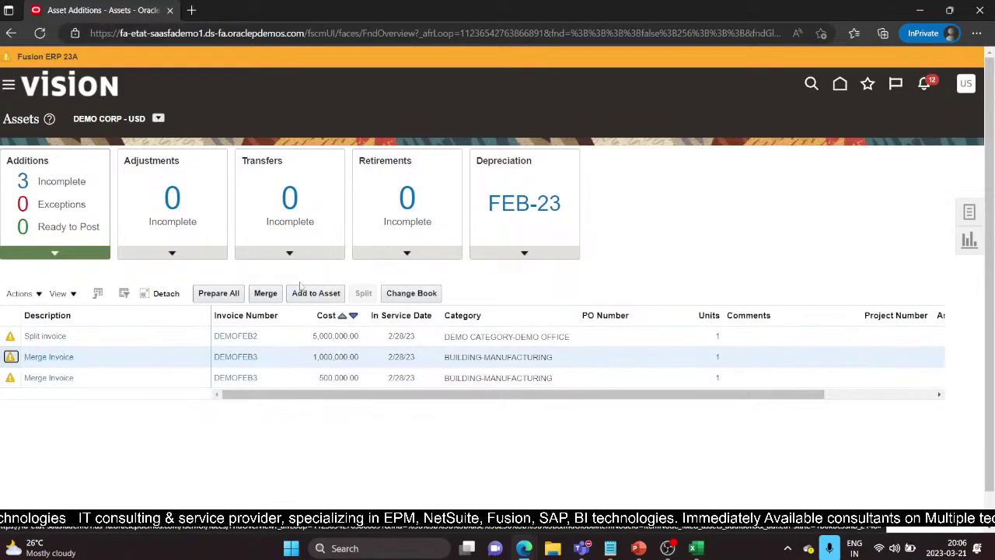
left_click(265, 293)
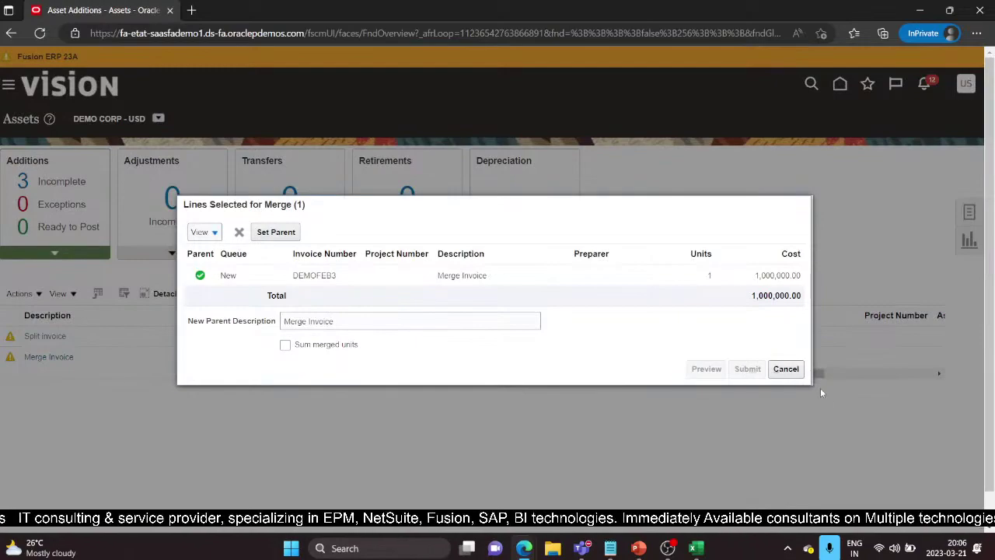
left_click(787, 369)
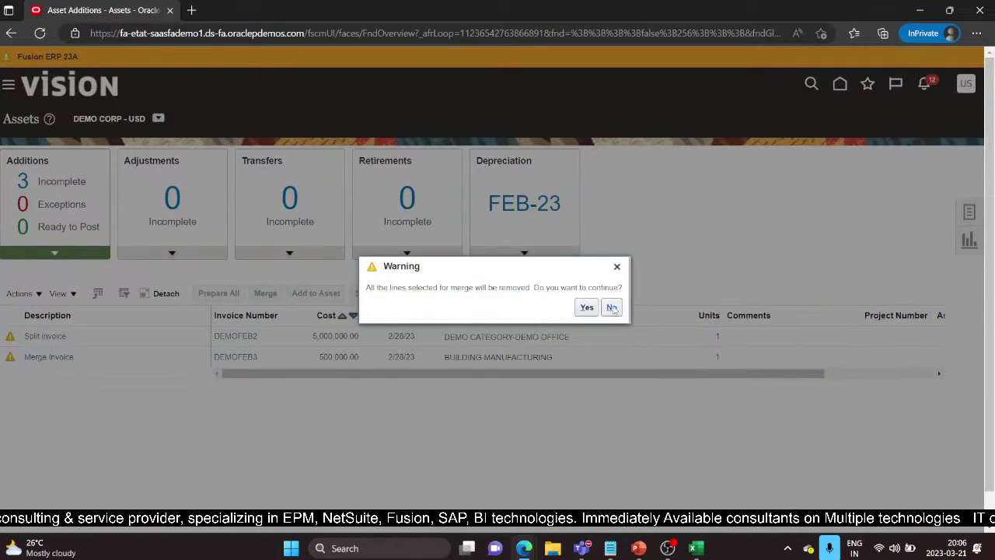
left_click(612, 307)
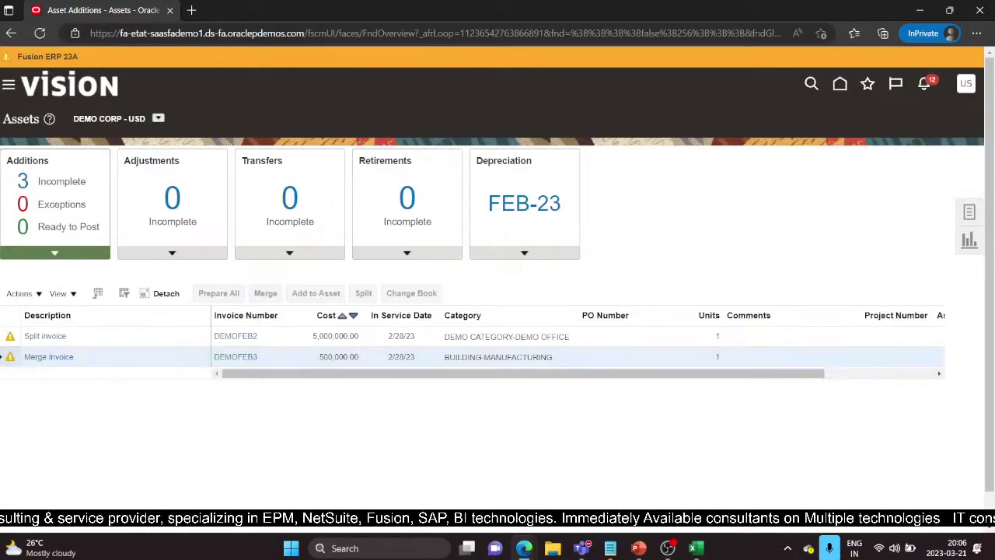
left_click(266, 293)
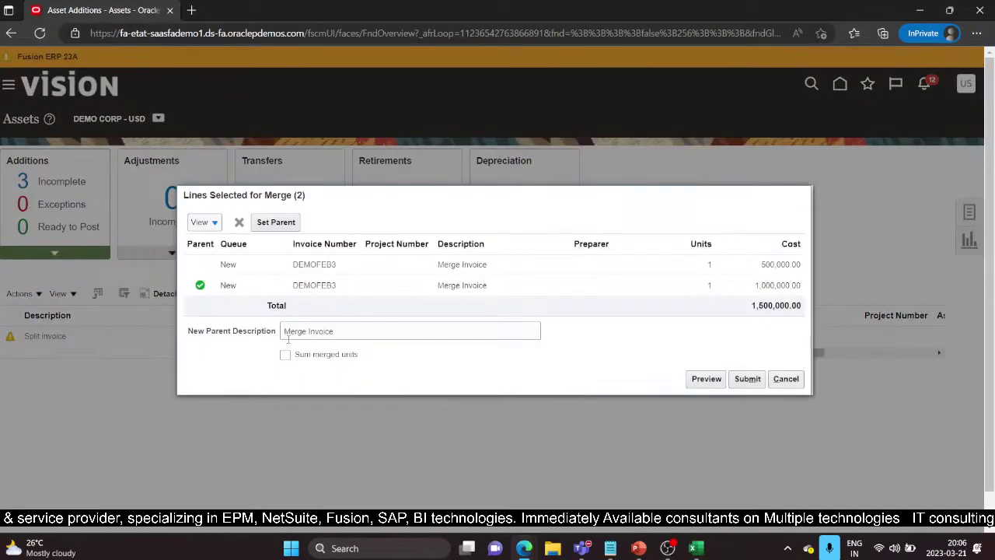
left_click(746, 379)
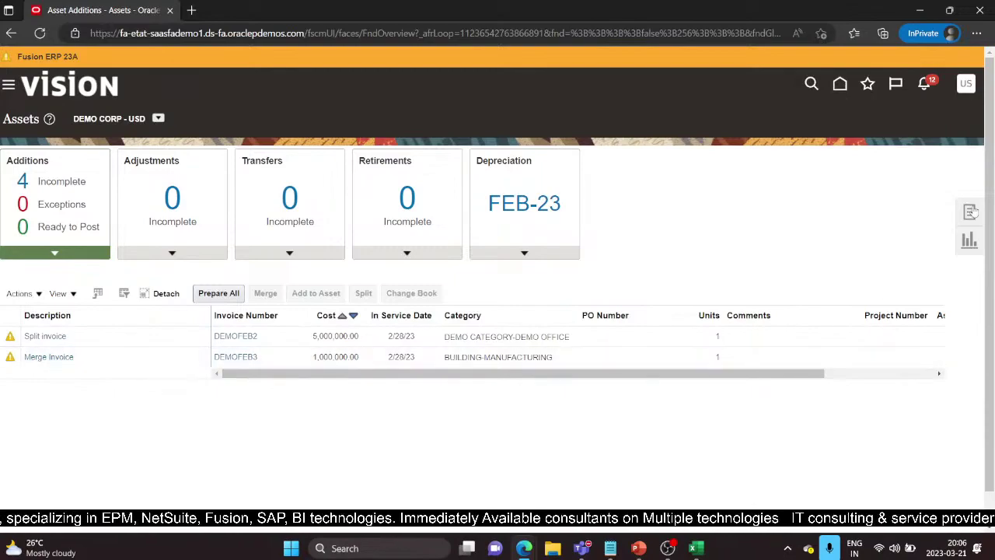
- Open the merged DEMOFEB3 addition for editing and select its parent source line
left_click(3, 357)
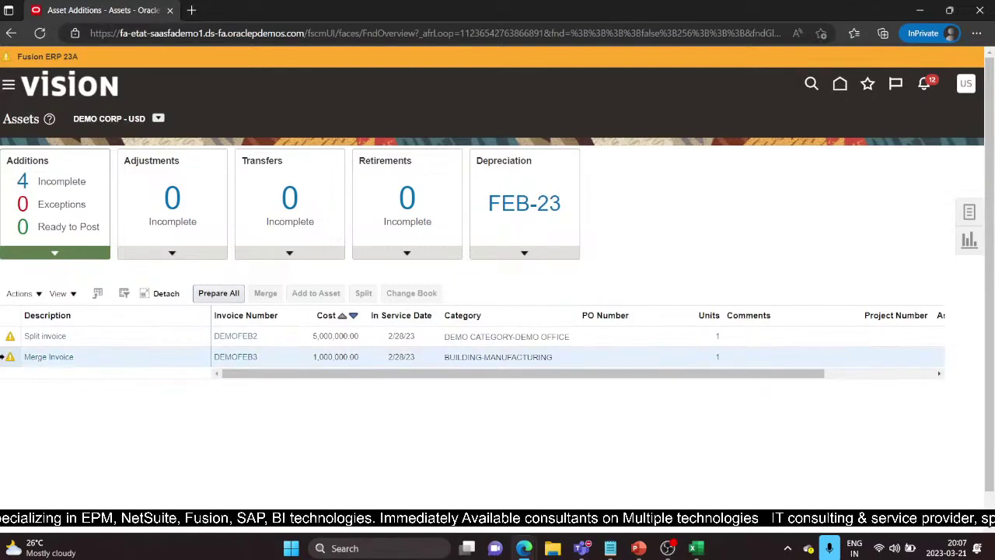
left_click(34, 295)
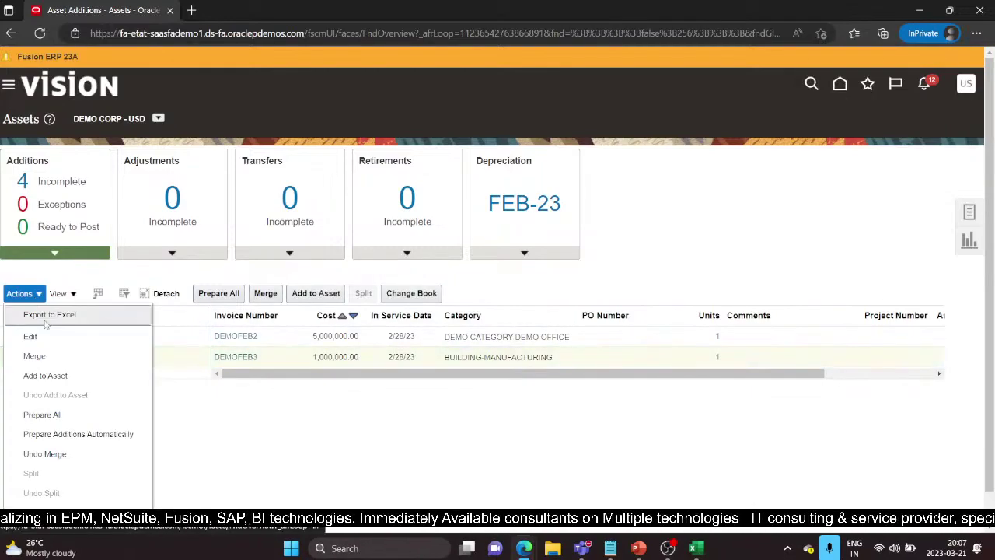
left_click(50, 336)
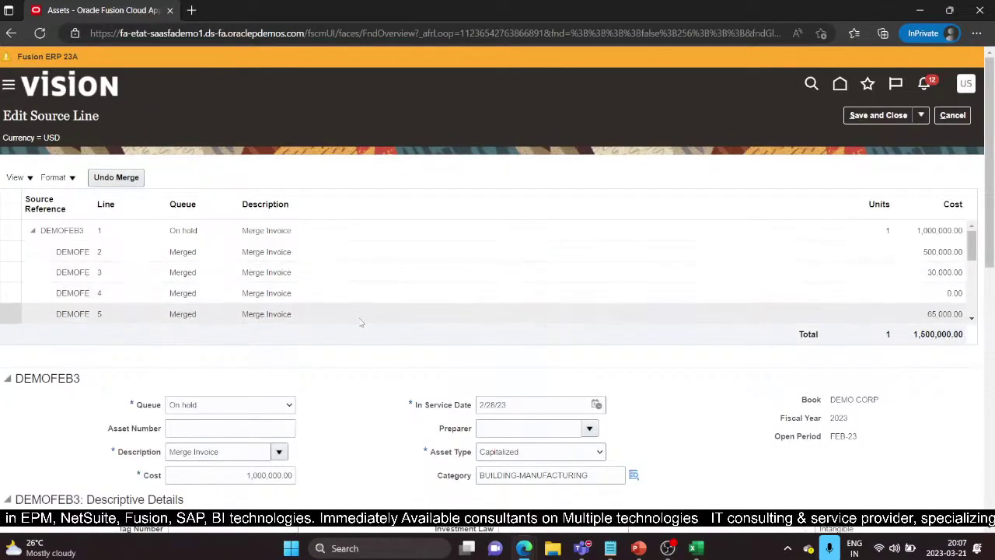
left_click(176, 233)
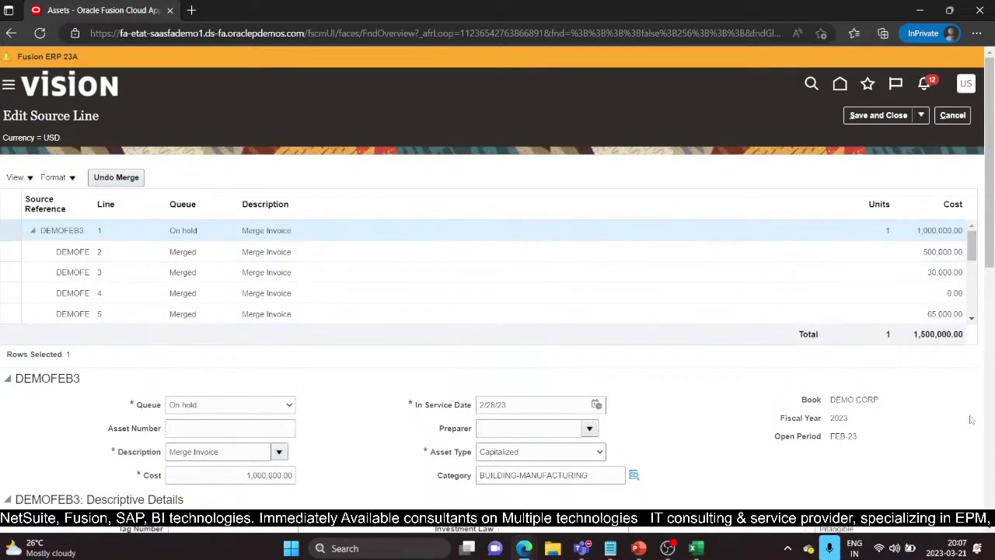
- In the assignment's location segments, set the country to INDIA and the state to MAHARASHTRA
scroll(527, 374, "down", 1)
scroll(433, 433, "down", 2)
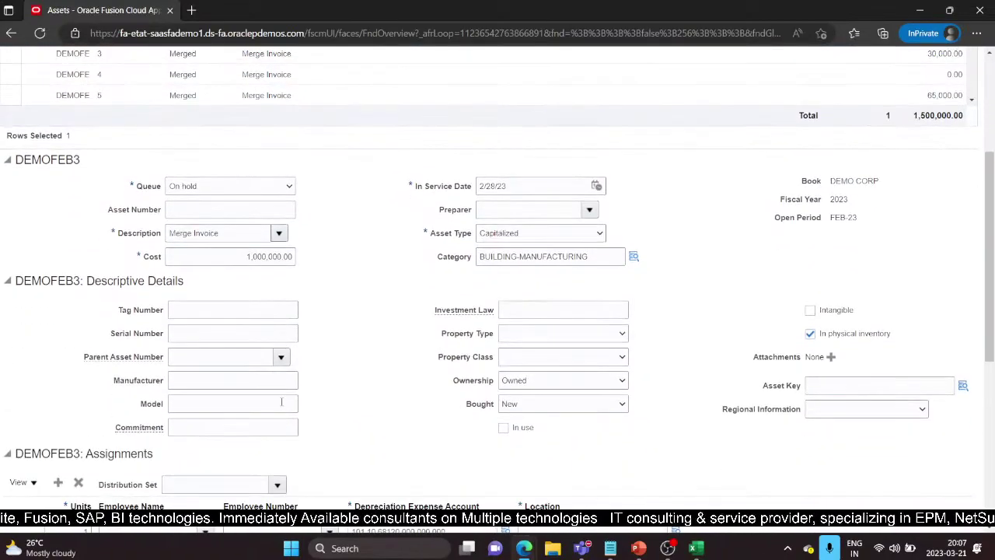
scroll(281, 401, "down", 2)
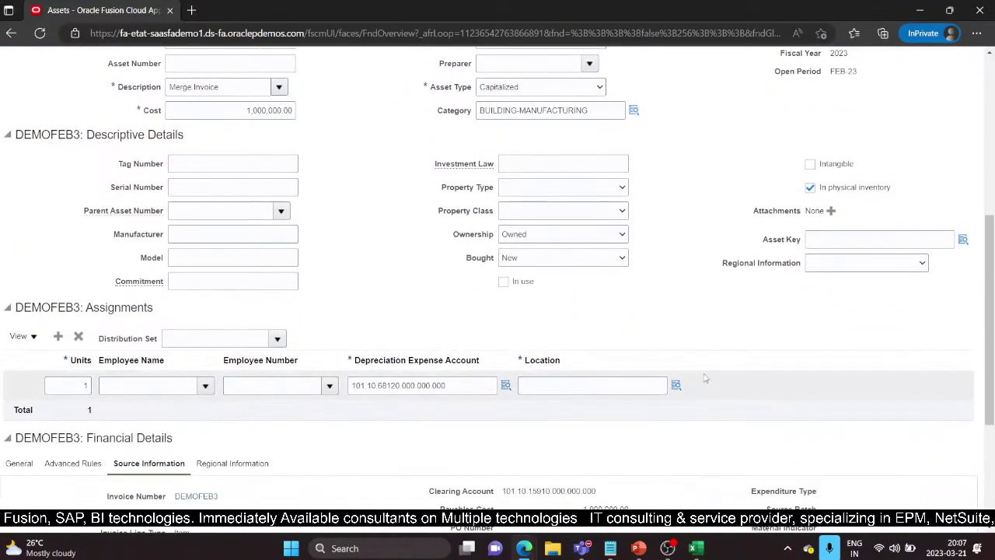
left_click(677, 385)
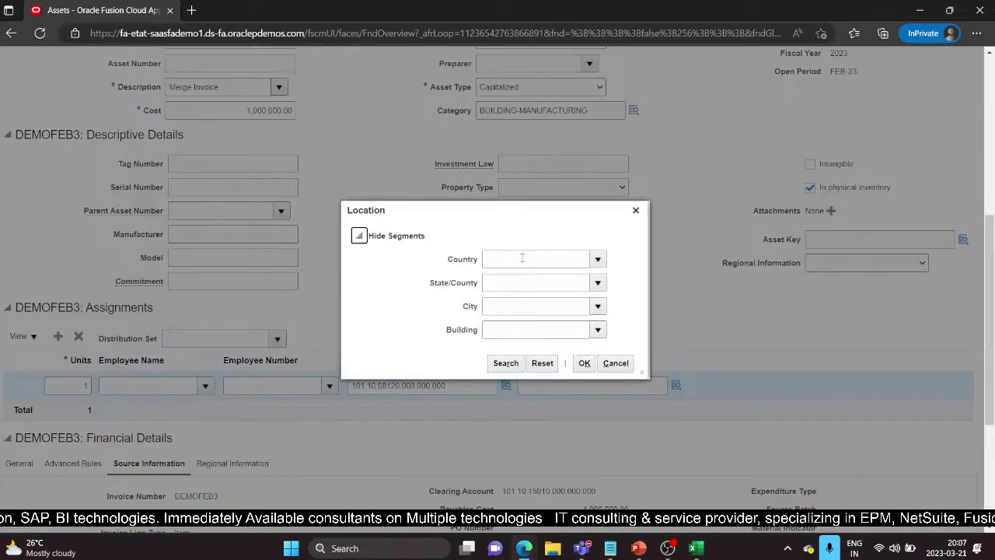
left_click(522, 258)
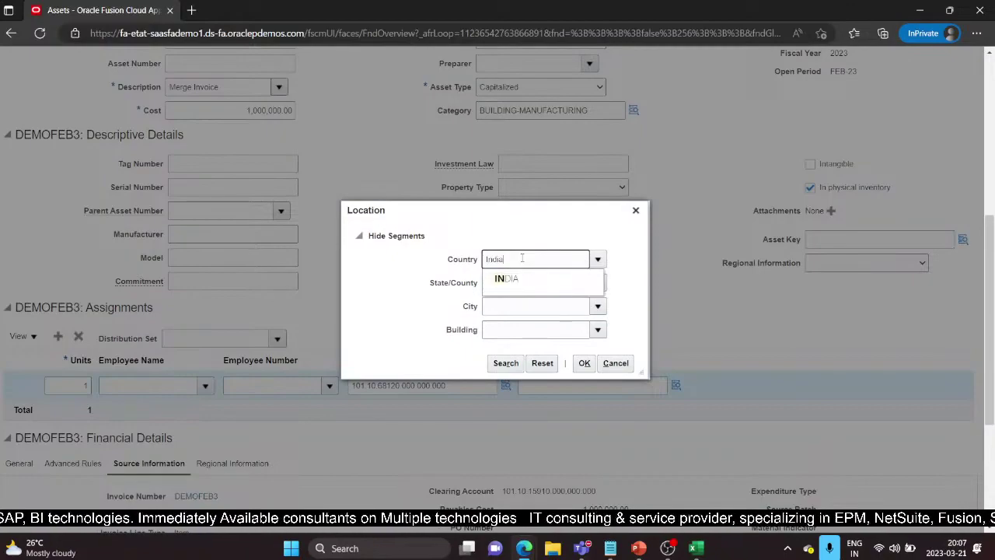
left_click(517, 283)
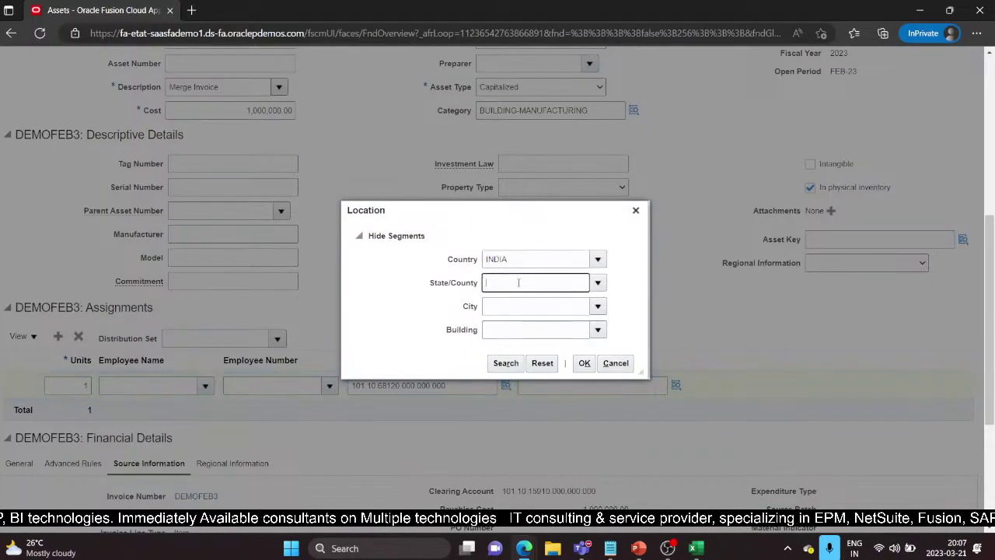
type("Maharahsta")
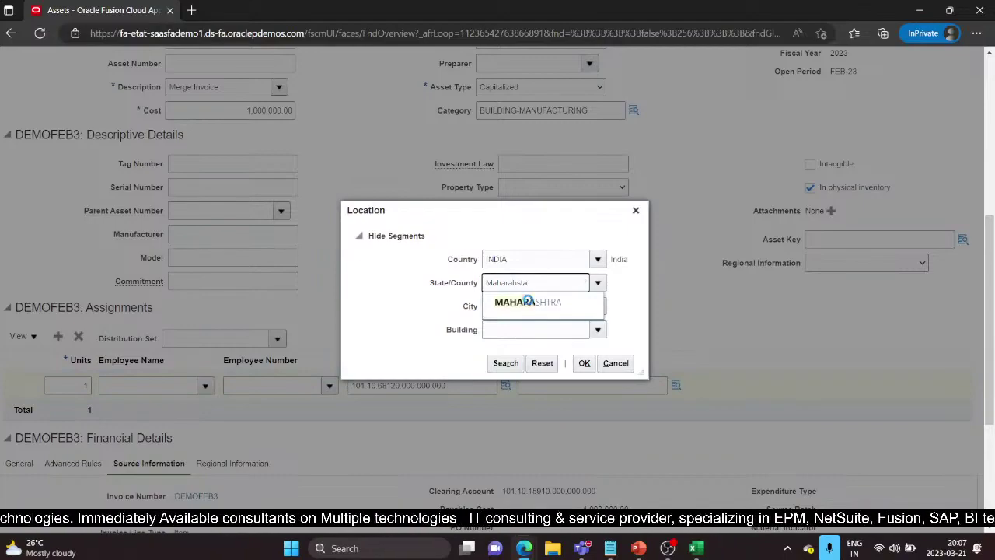
left_click(530, 302)
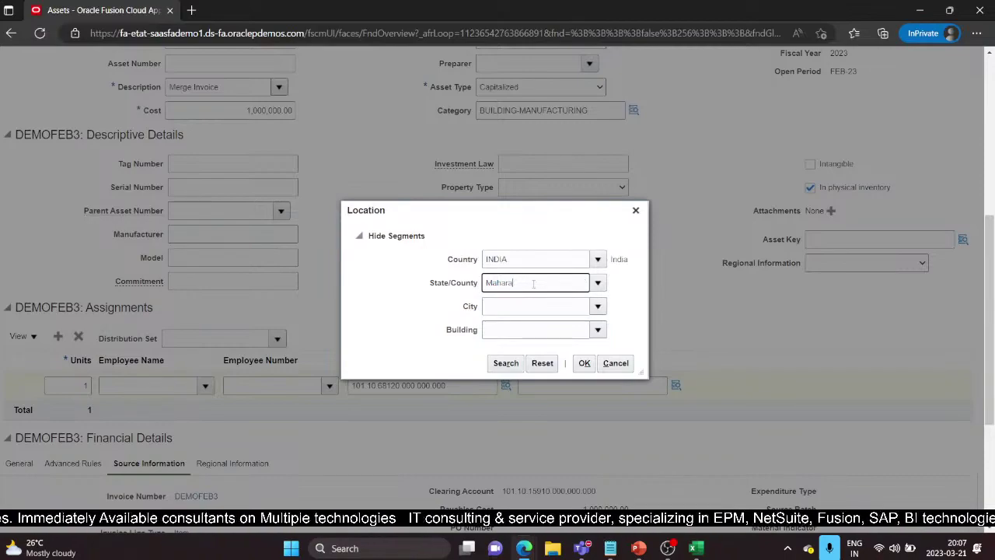
left_click(564, 309)
- Set the location's city to MUMBAI and building to 2, and apply the location to the assignment
left_click(532, 305)
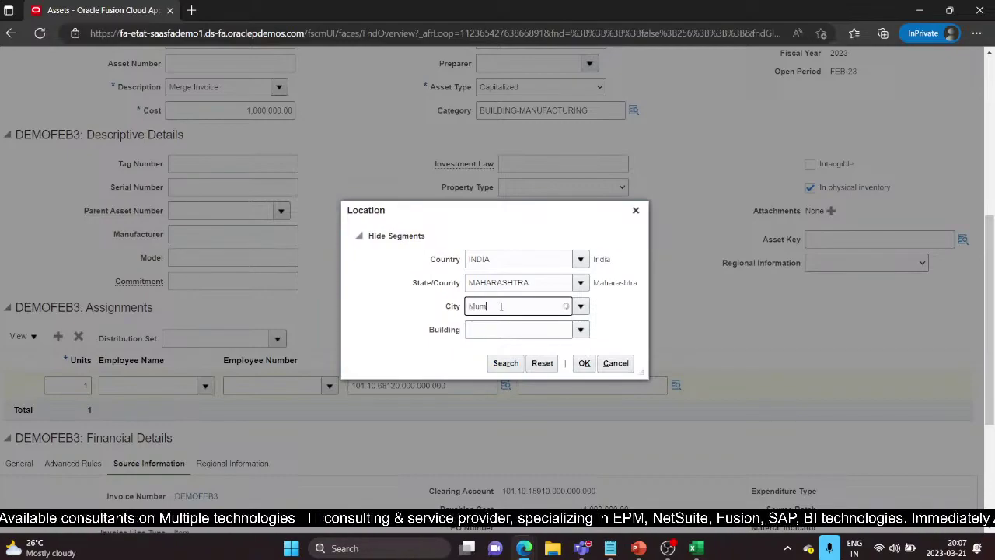
left_click(509, 326)
left_click(503, 328)
type("2")
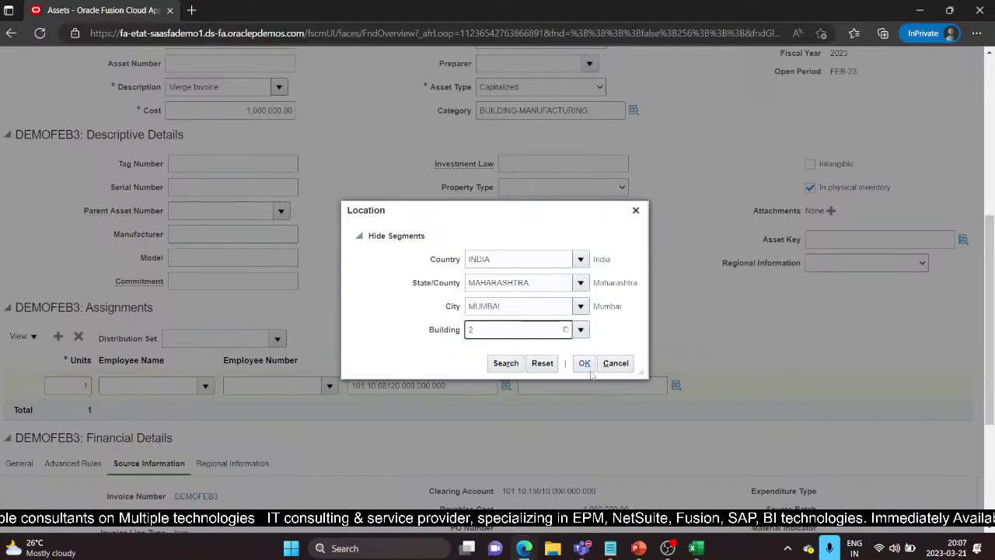
left_click(499, 351)
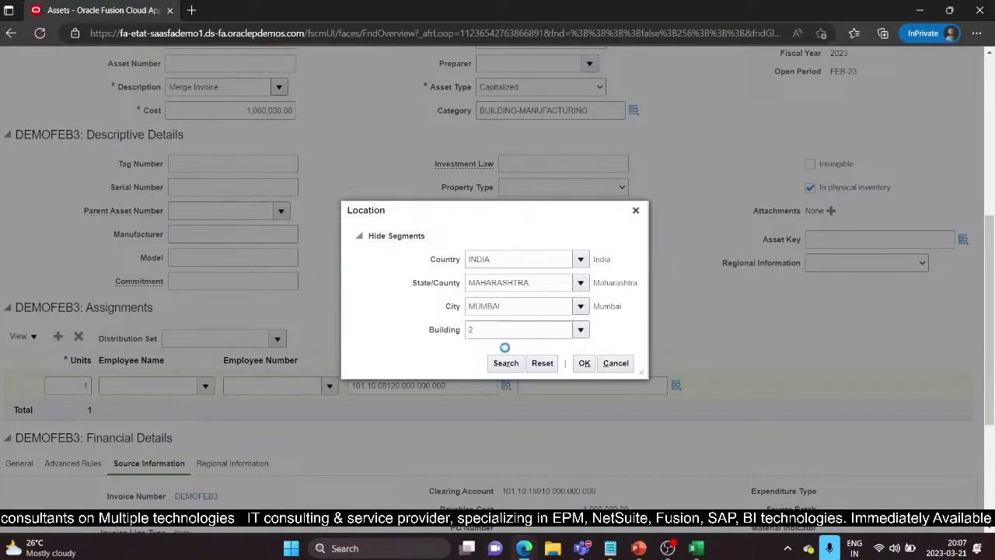
left_click(586, 365)
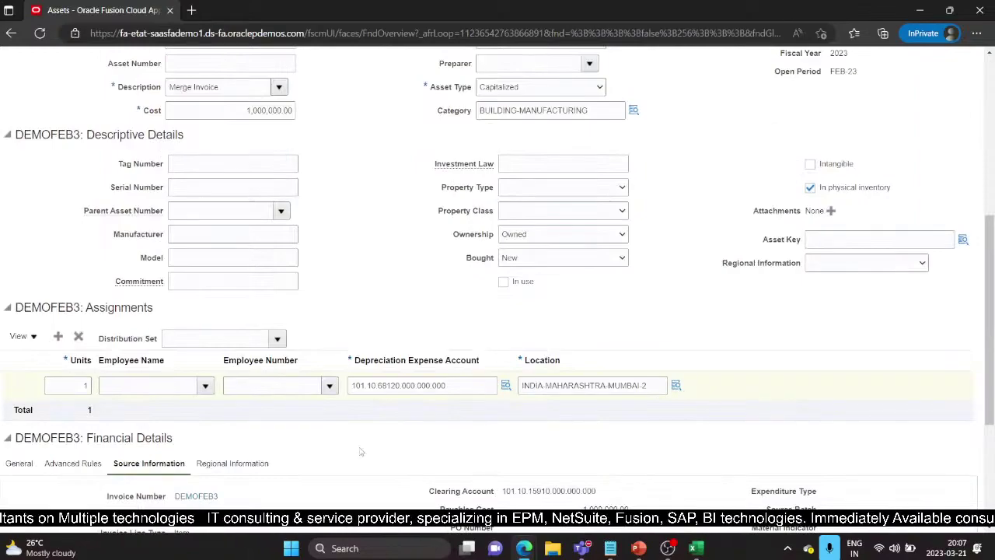
- Review the general financial details, mark the DEMOFEB3 asset as in use, and save and close the source line
scroll(332, 441, "down", 3)
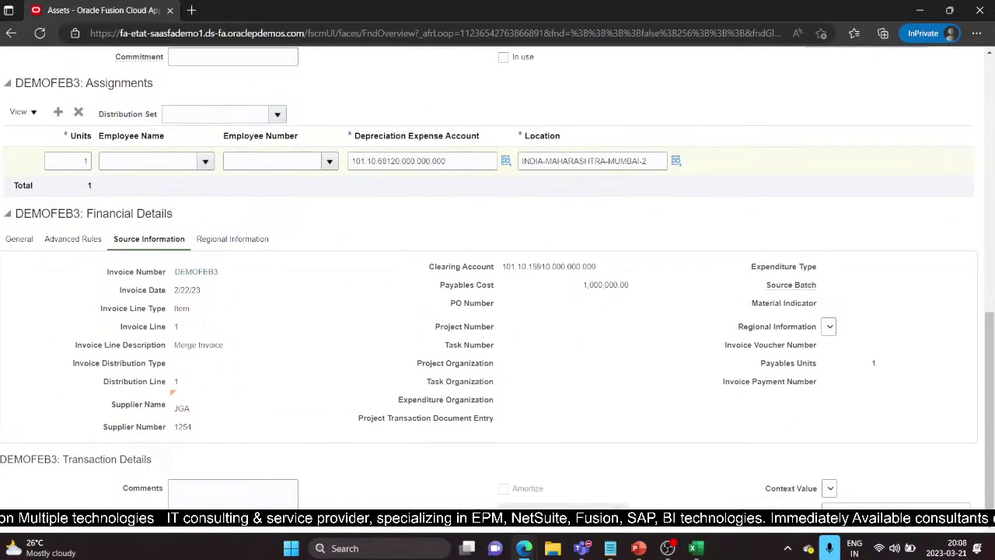
left_click(21, 242)
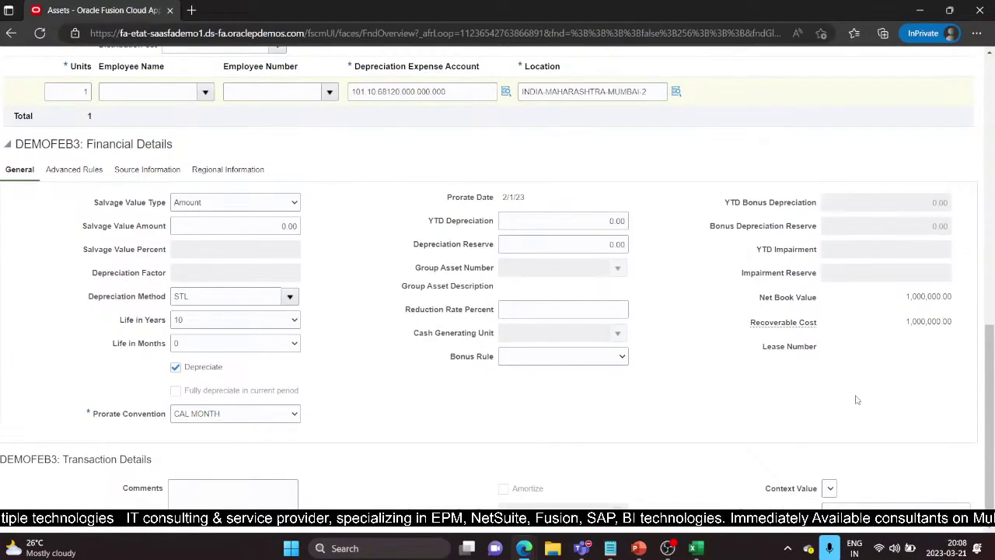
scroll(860, 400, "up", 6)
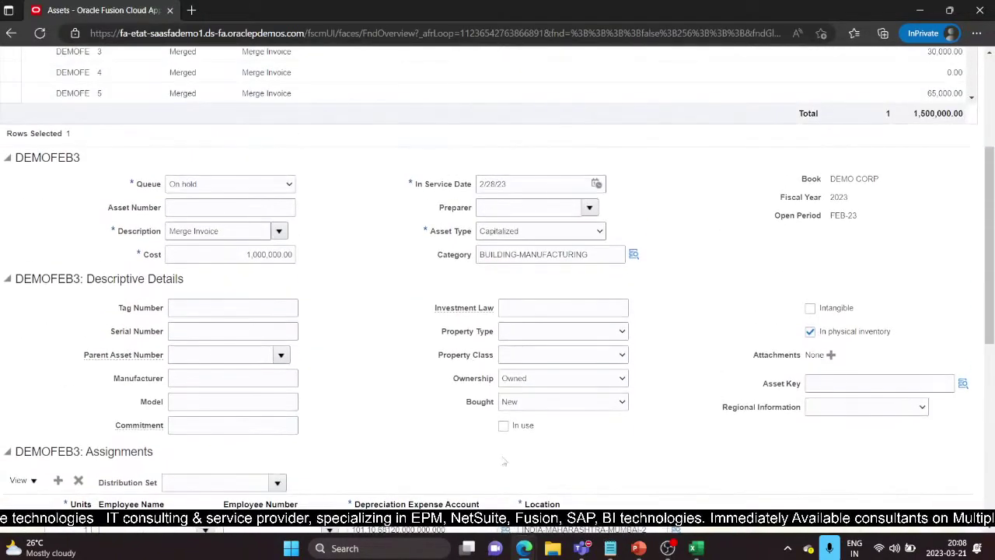
left_click(503, 427)
scroll(181, 385, "up", 3)
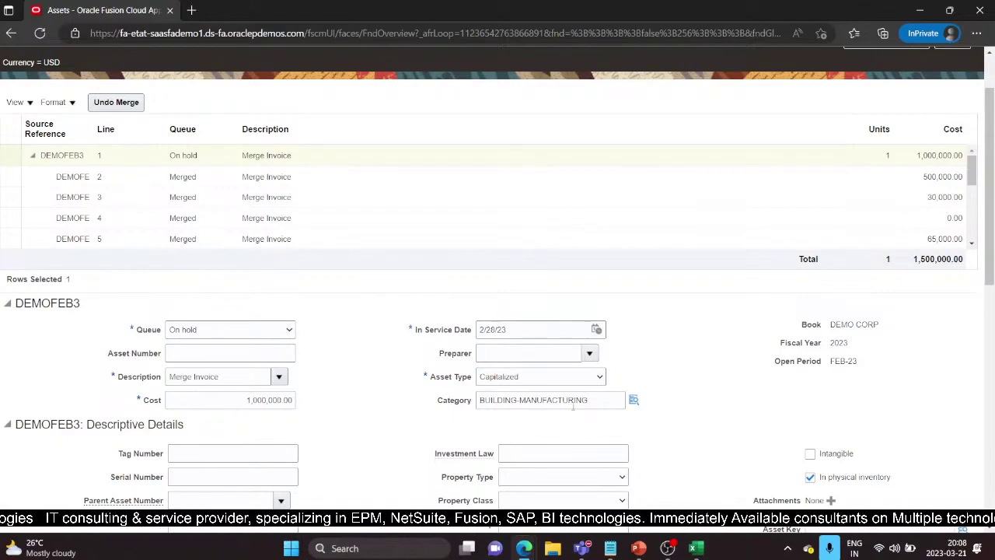
scroll(660, 422, "up", 2)
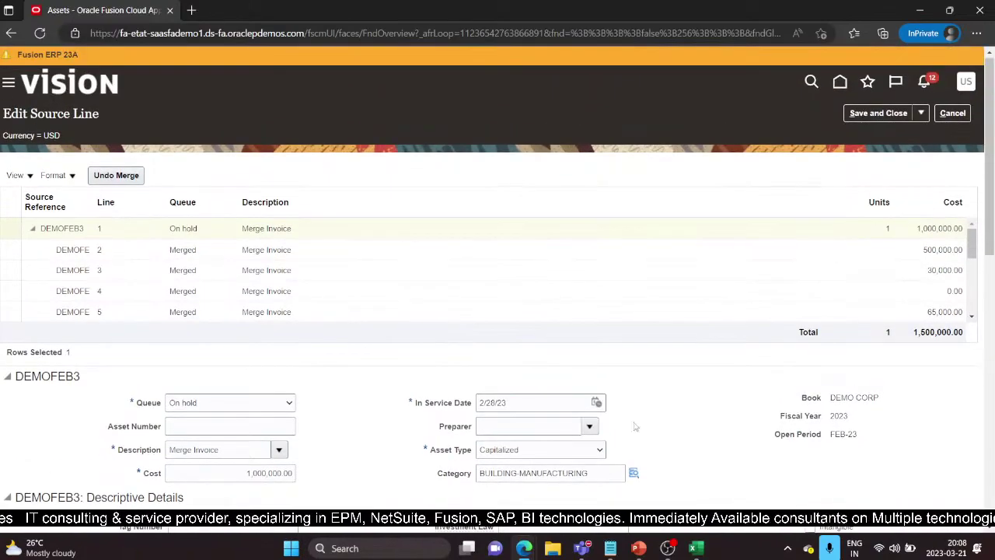
left_click(886, 115)
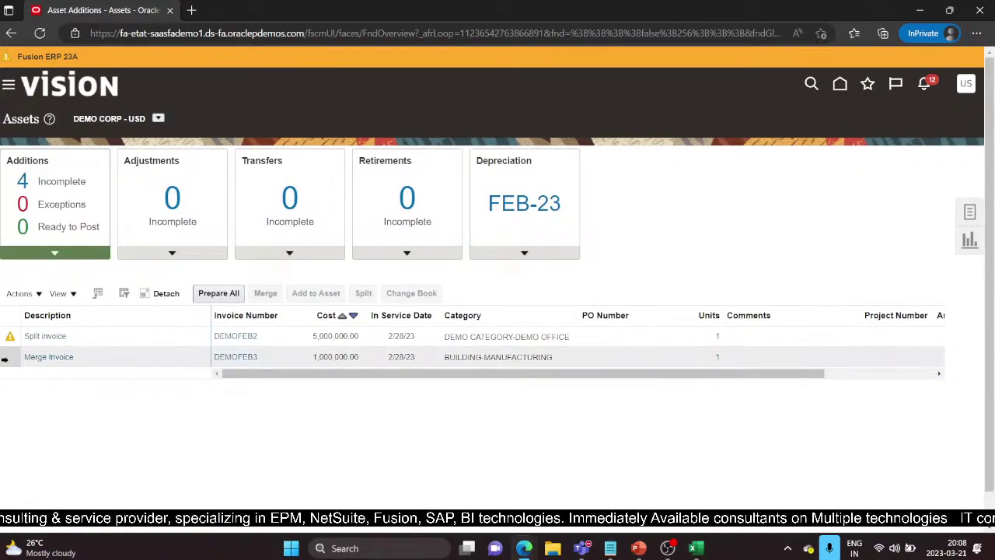
- Set the queue of the merged DEMOFEB3 addition to Post, and save and close its source line
left_click(51, 358)
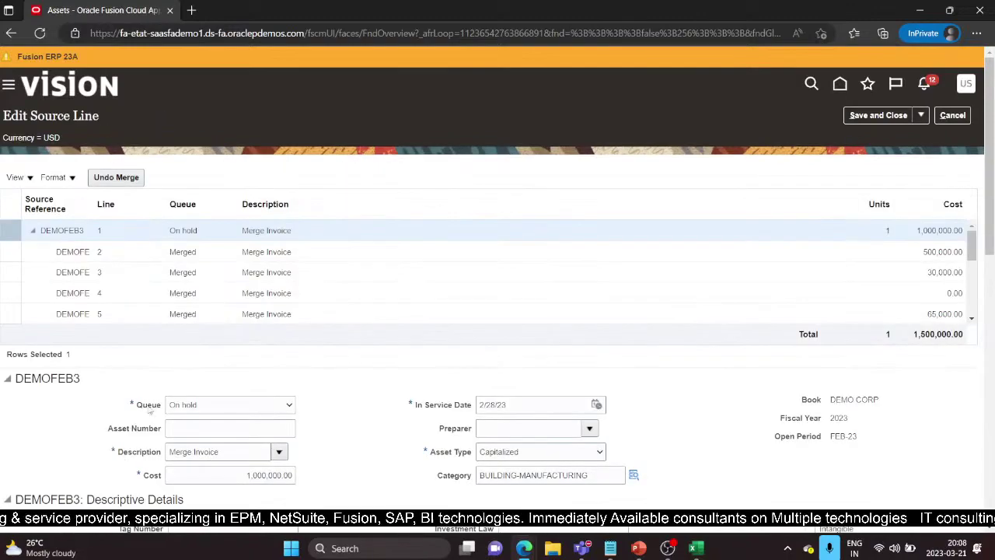
left_click(287, 411)
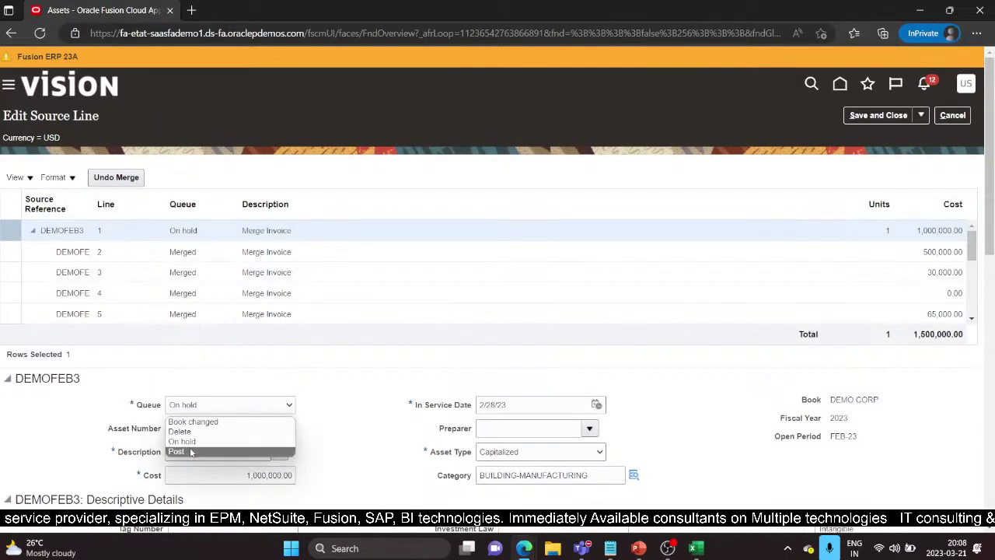
left_click(192, 448)
left_click(882, 115)
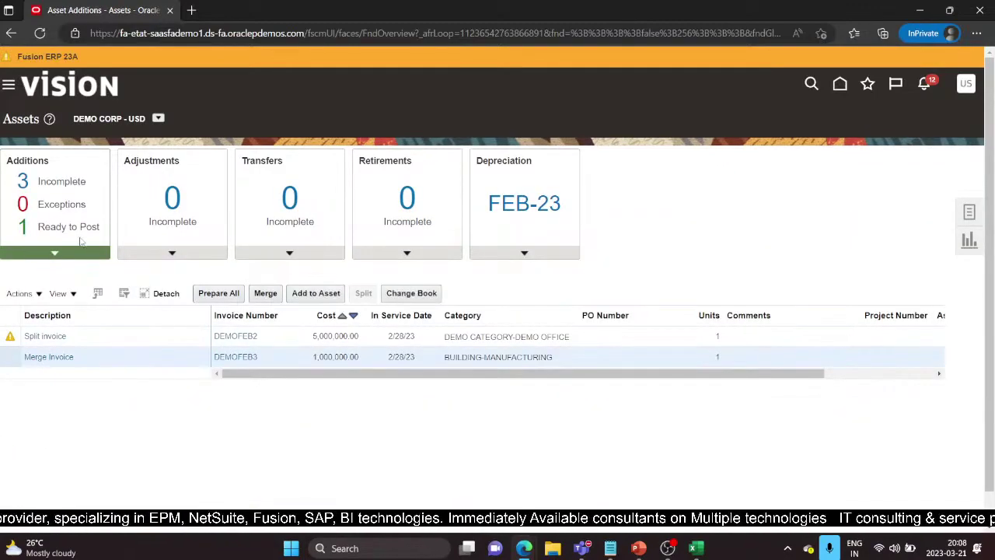
- Select the DEMOFEB3 line among the ready-to-post additions and submit all ready additions for posting
left_click(68, 226)
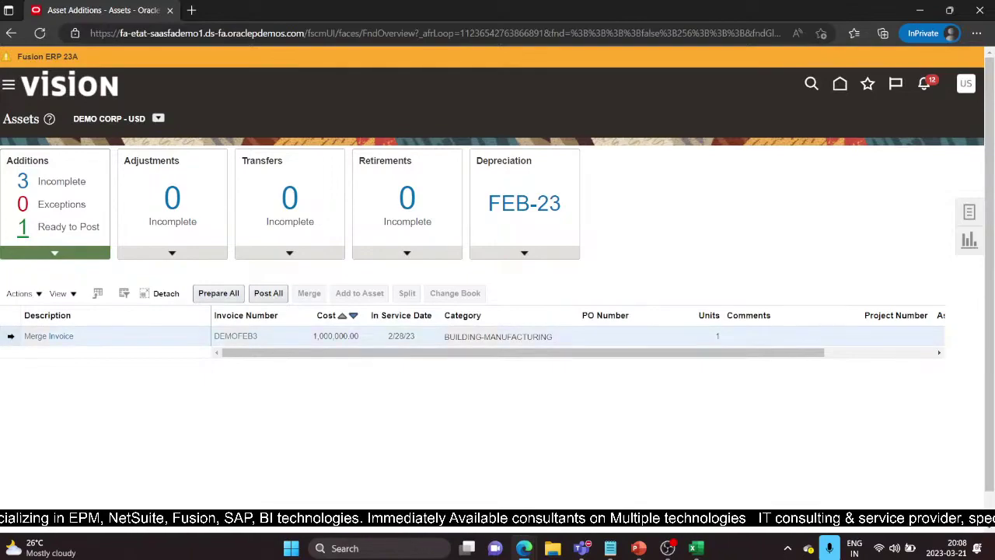
left_click(131, 336)
left_click(268, 293)
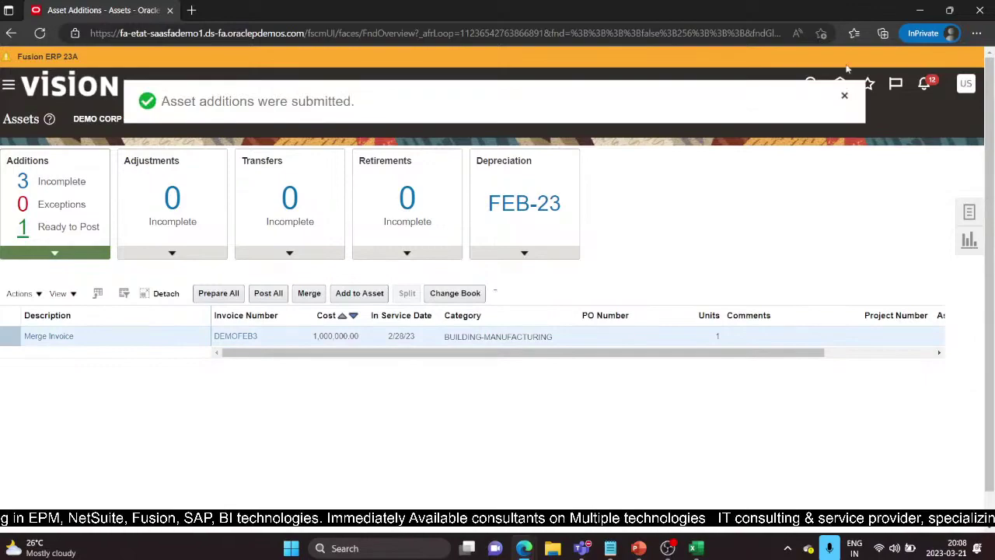
left_click(843, 97)
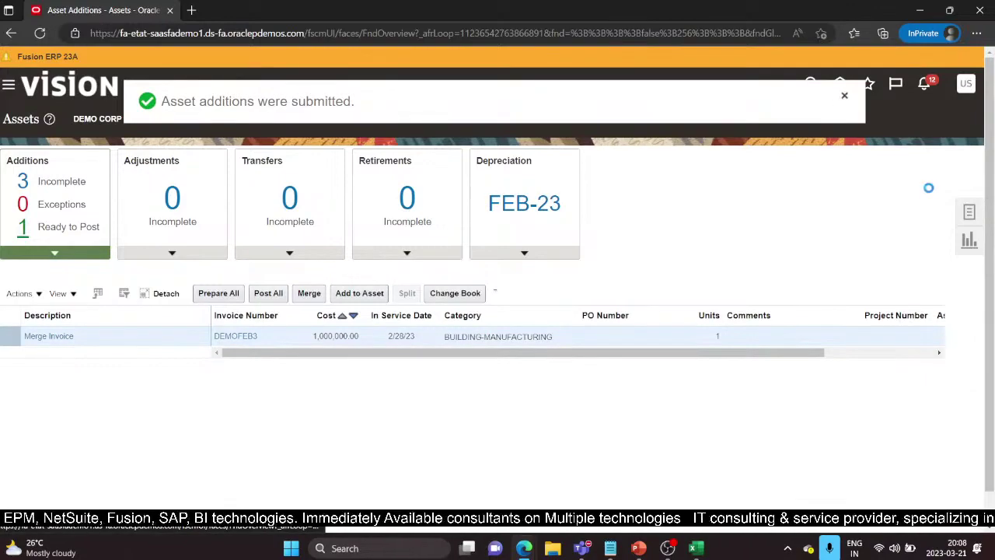
- Check the recent additions of the DEMO CORP book in the asset inquiry, and reload the page to return to the additions overview
left_click(968, 213)
left_click(869, 382)
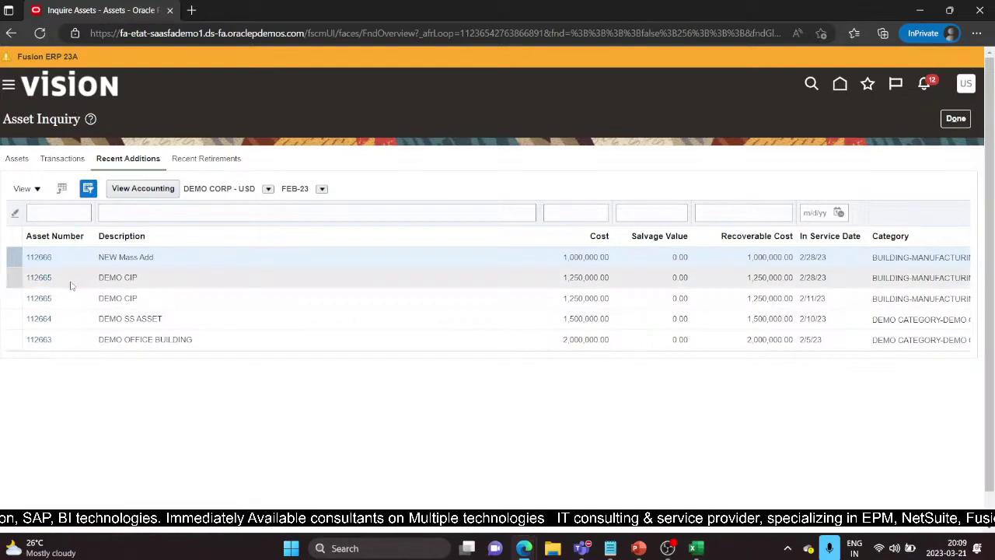
left_click(40, 34)
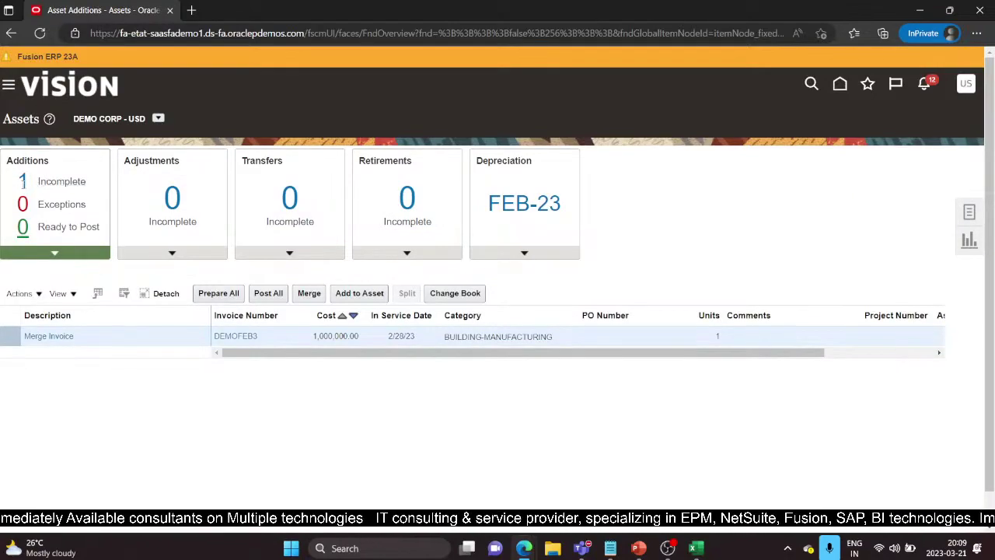
- Open the incomplete DEMOFEB2 split invoice addition for editing and set its queue to Post
left_click(48, 182)
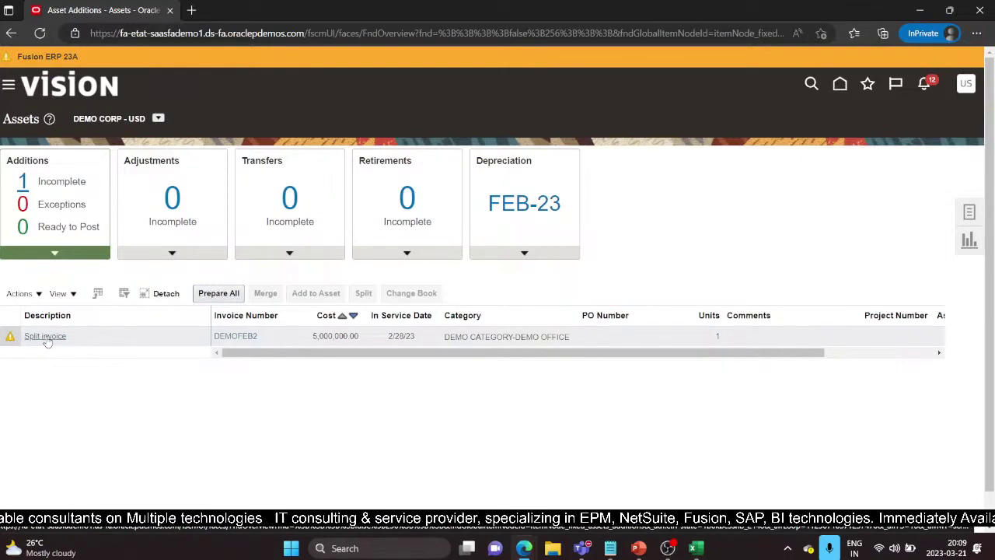
left_click(46, 336)
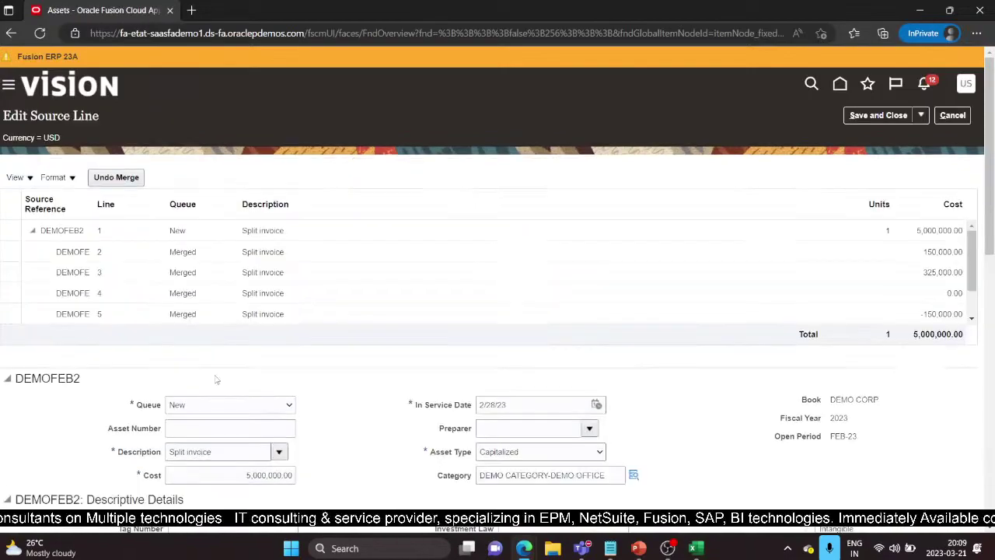
left_click(289, 405)
left_click(187, 451)
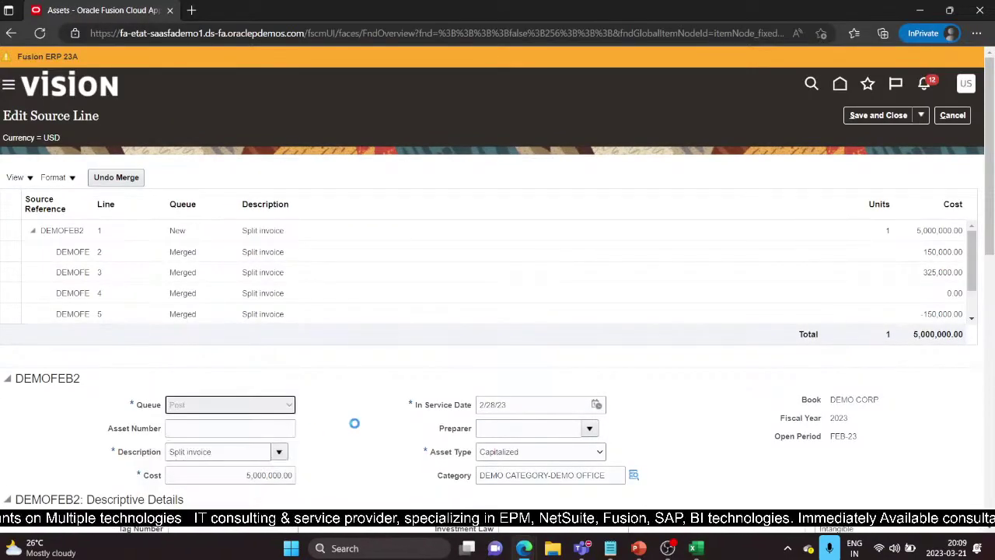
- Set the units of the DEMOFEB2 assignment line to 5
scroll(354, 422, "down", 2)
scroll(345, 354, "down", 3)
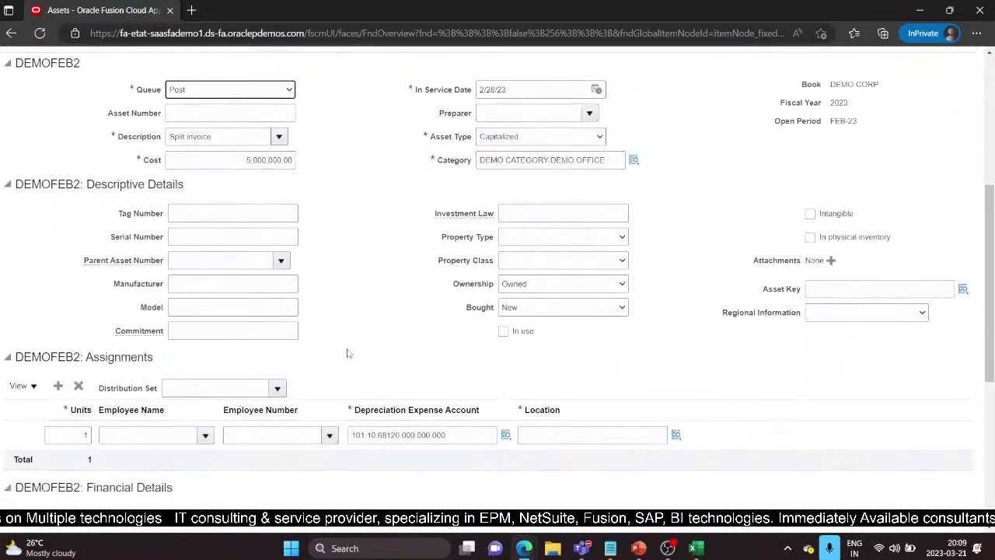
left_click(87, 385)
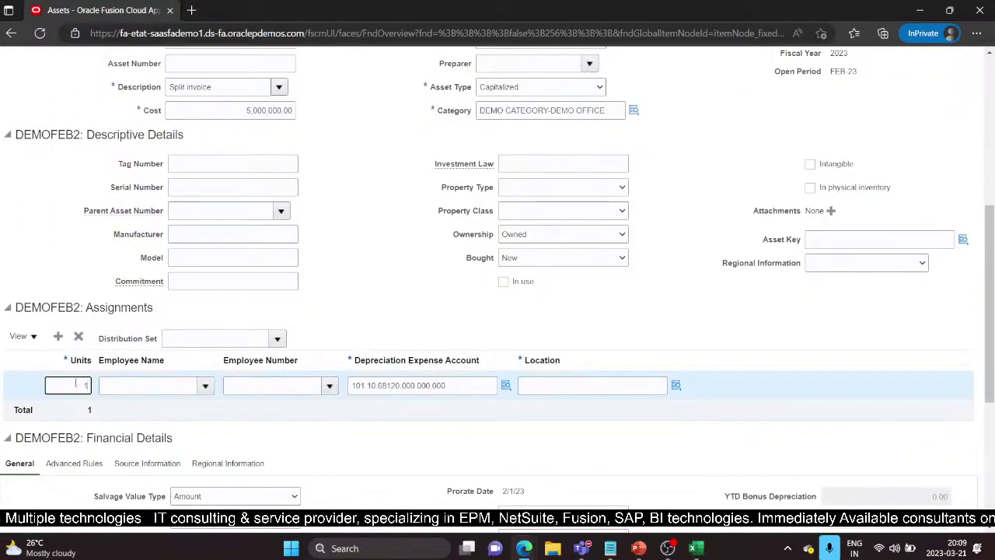
type("5")
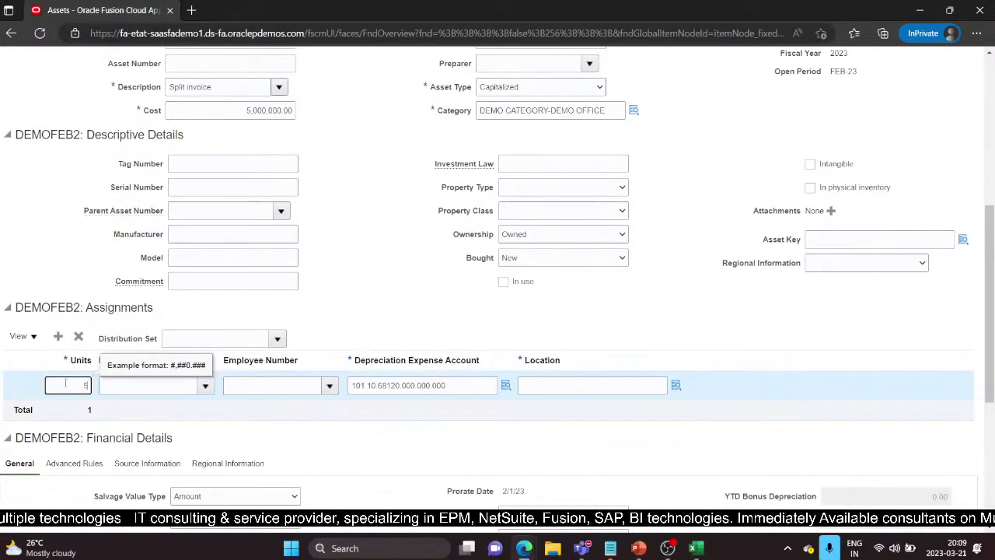
left_click(335, 409)
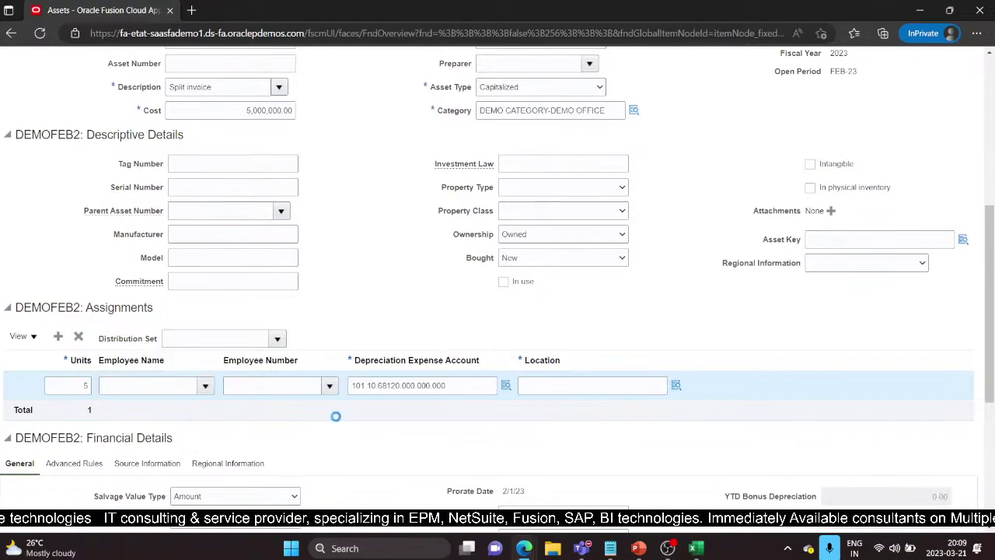
- In the DEMOFEB2 assignment's location segments, set the country to INDIA and the state to MAHARASHTRA
left_click(678, 385)
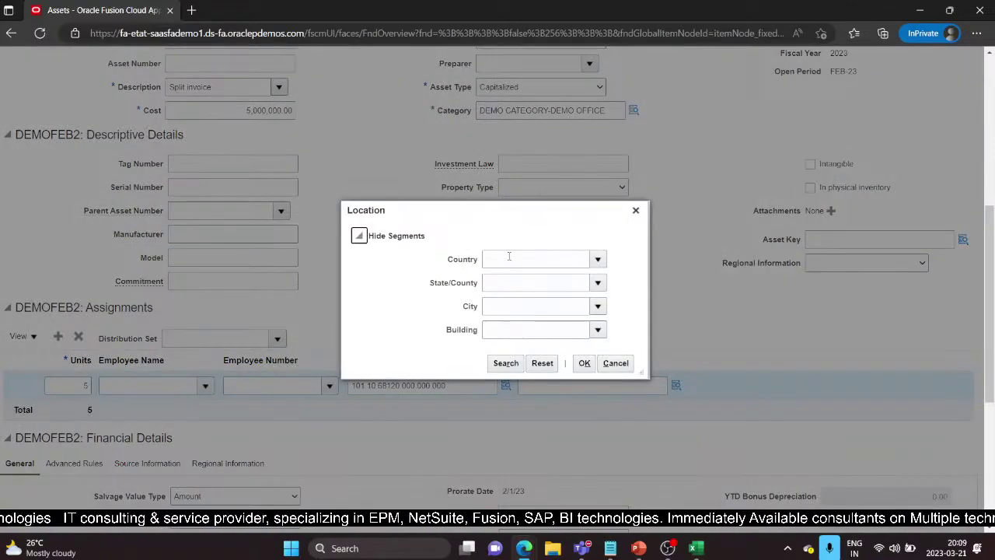
left_click(509, 258)
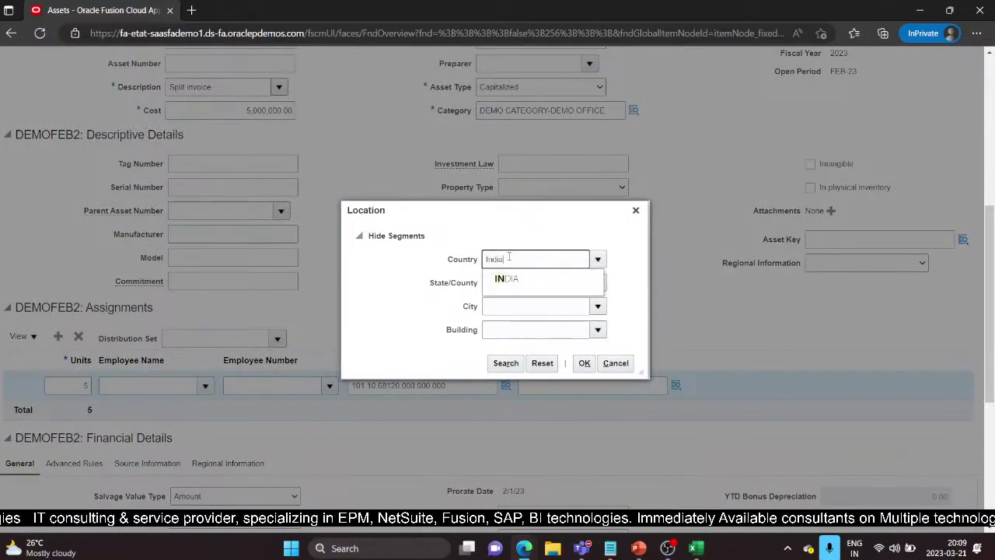
left_click(509, 277)
left_click(516, 283)
type("Maharas")
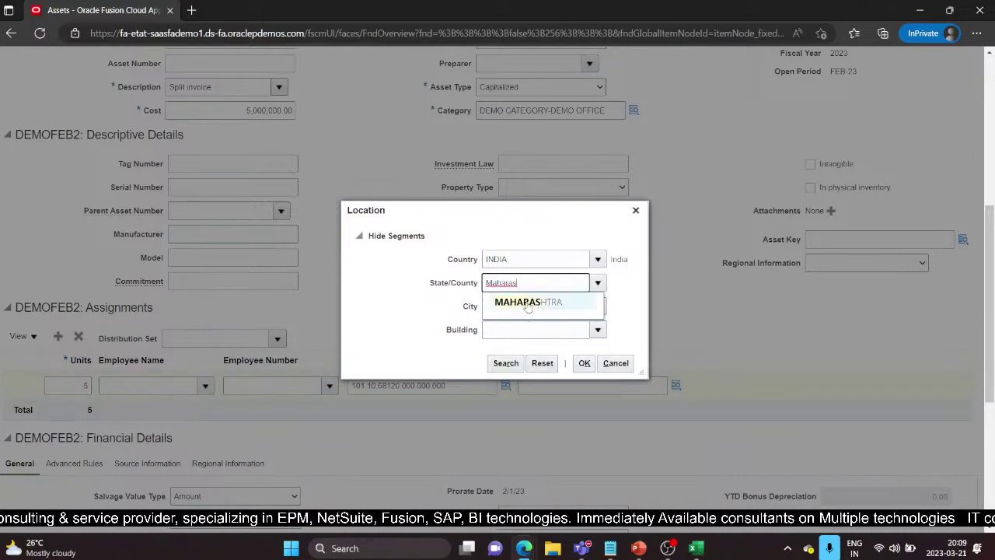
left_click(528, 303)
- Set the location's city to MUMBAI and building to MANUFACTURING, and apply the location to the DEMOFEB2 assignment
type("Mumbai")
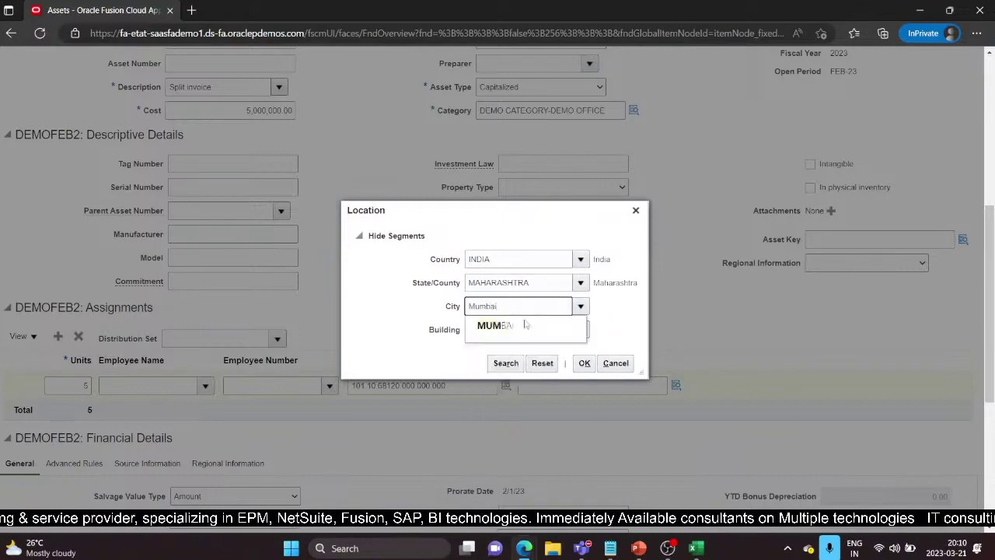
left_click(544, 330)
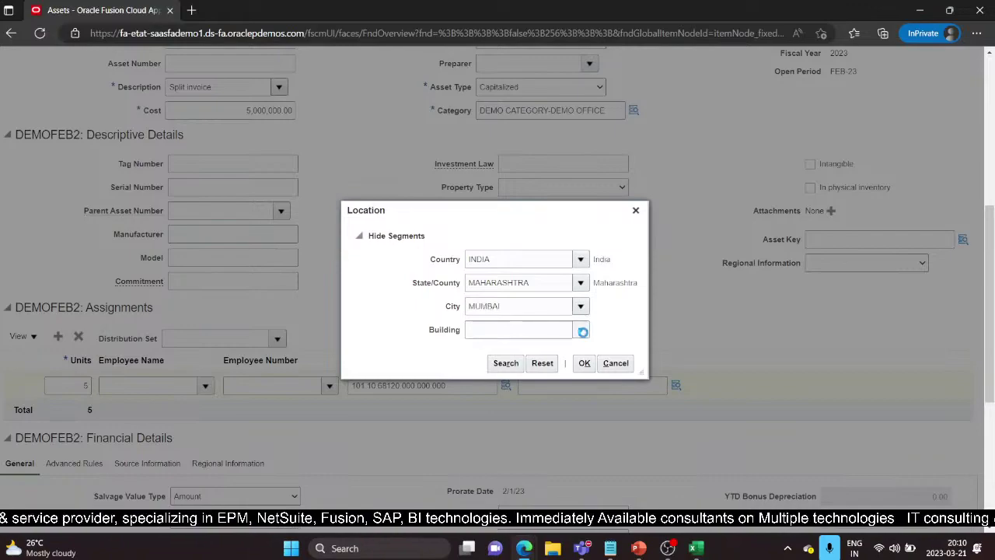
left_click(552, 330)
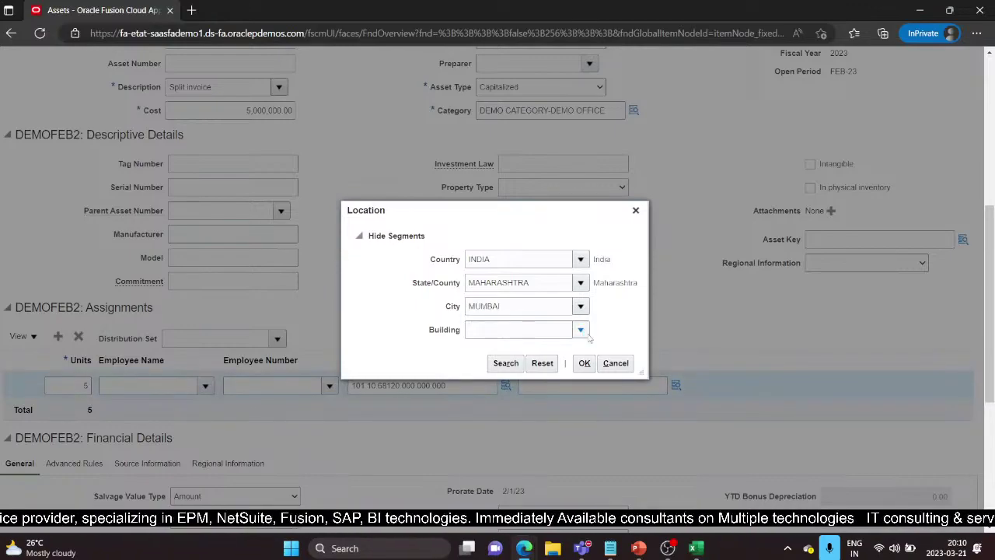
left_click(581, 330)
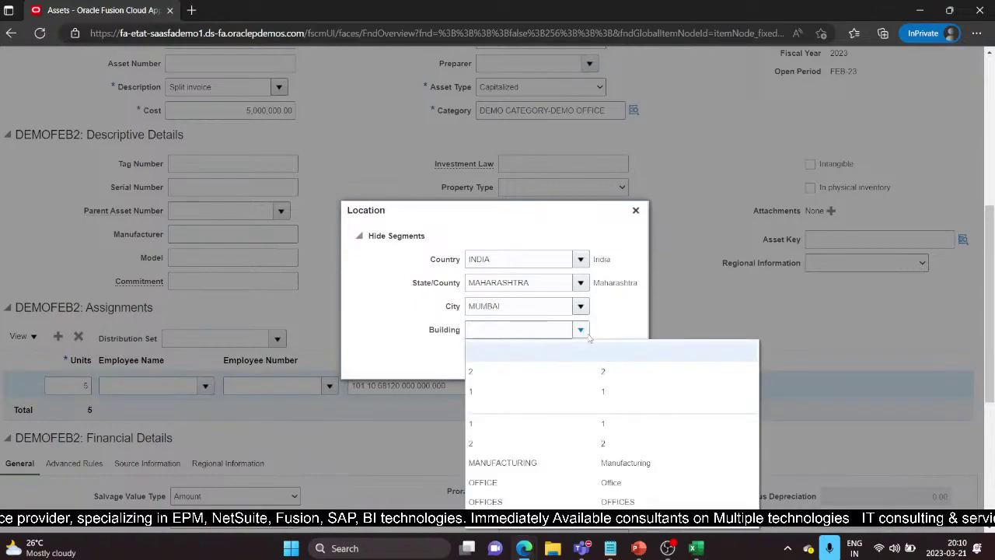
left_click(565, 466)
left_click(584, 363)
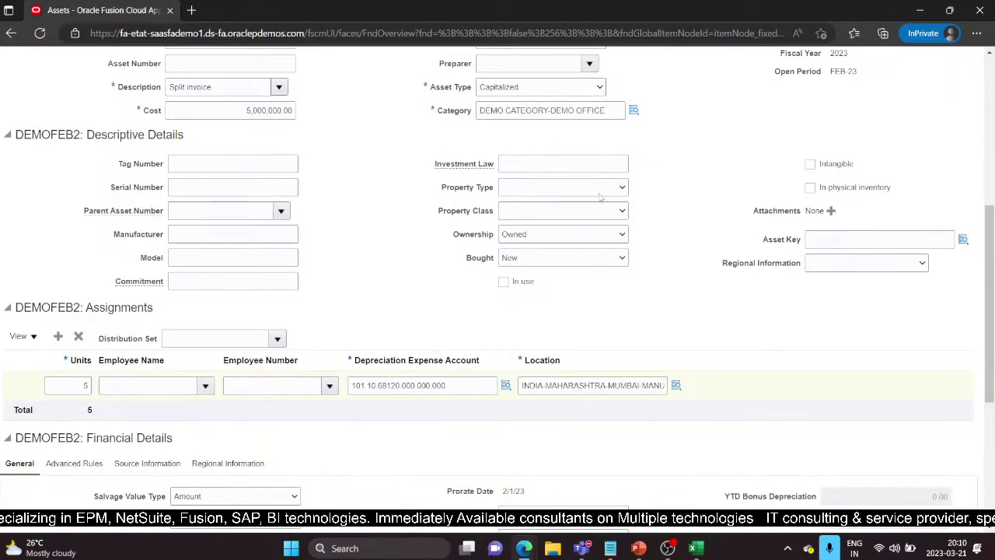
- Review the general financial details and the source information of the DEMOFEB2 source line
scroll(568, 317, "down", 3)
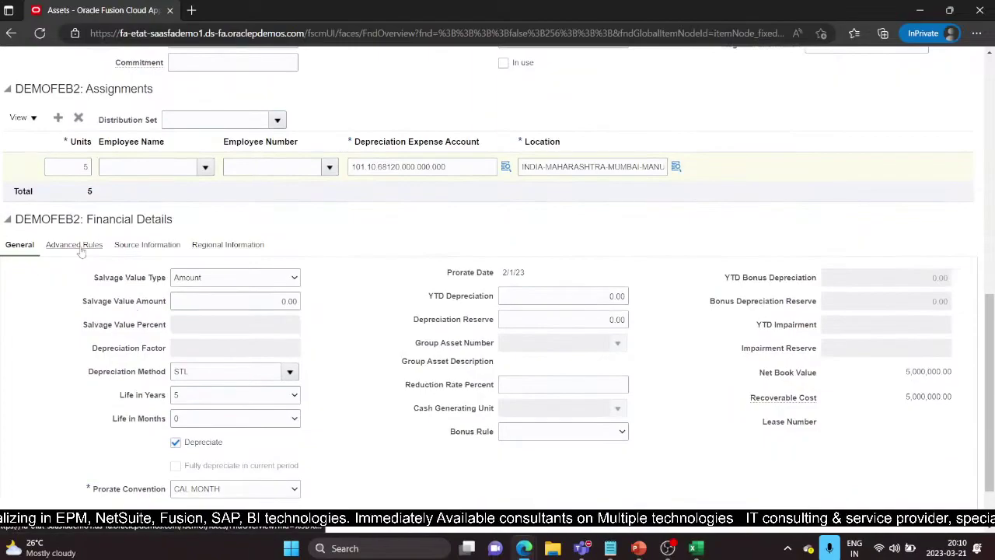
scroll(137, 245, "up", 8)
scroll(180, 380, "down", 3)
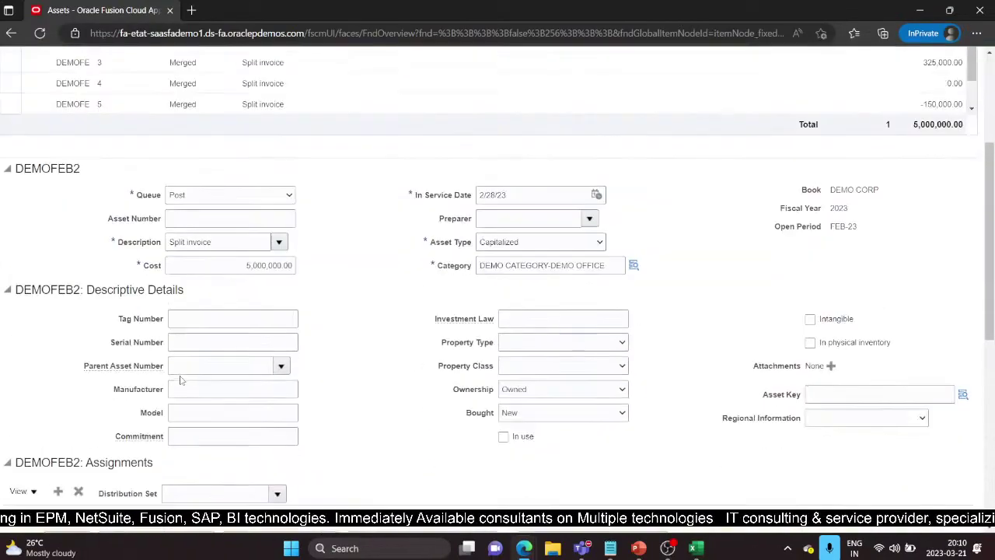
scroll(180, 379, "down", 5)
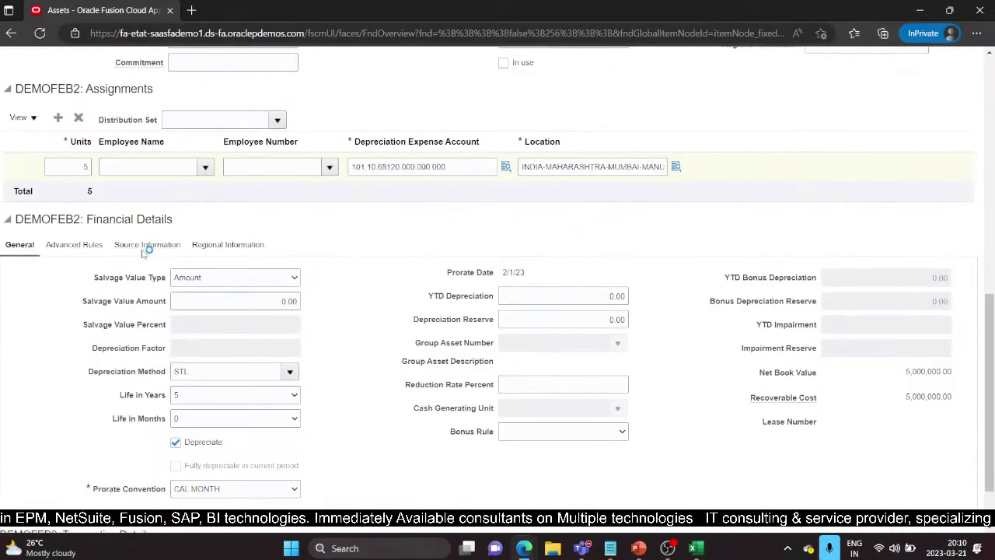
left_click(146, 246)
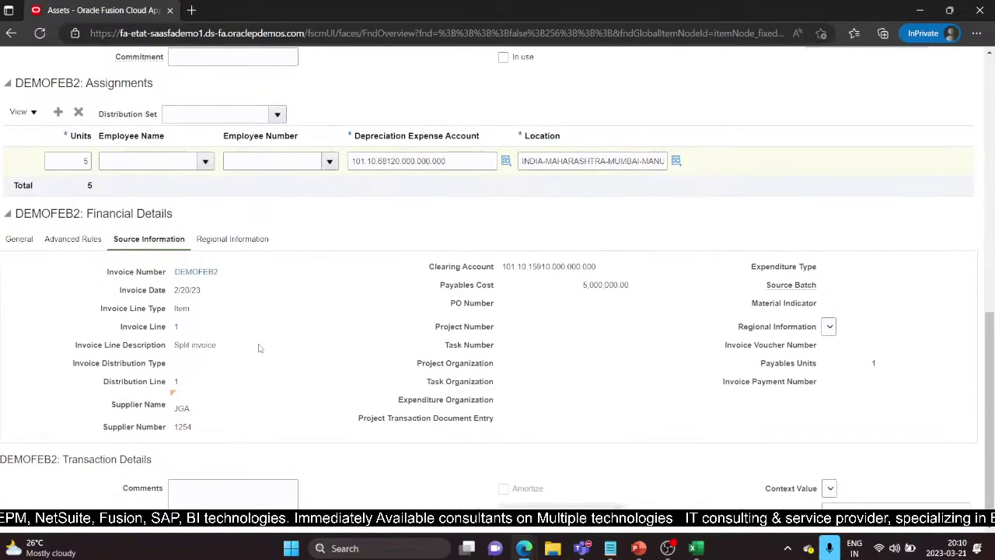
scroll(260, 348, "up", 2)
left_click(20, 385)
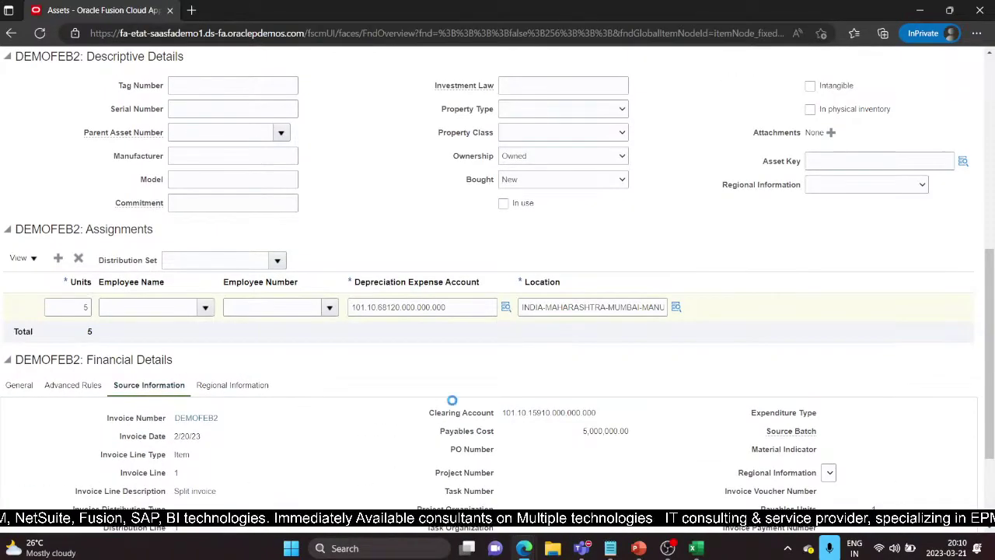
scroll(466, 401, "down", 3)
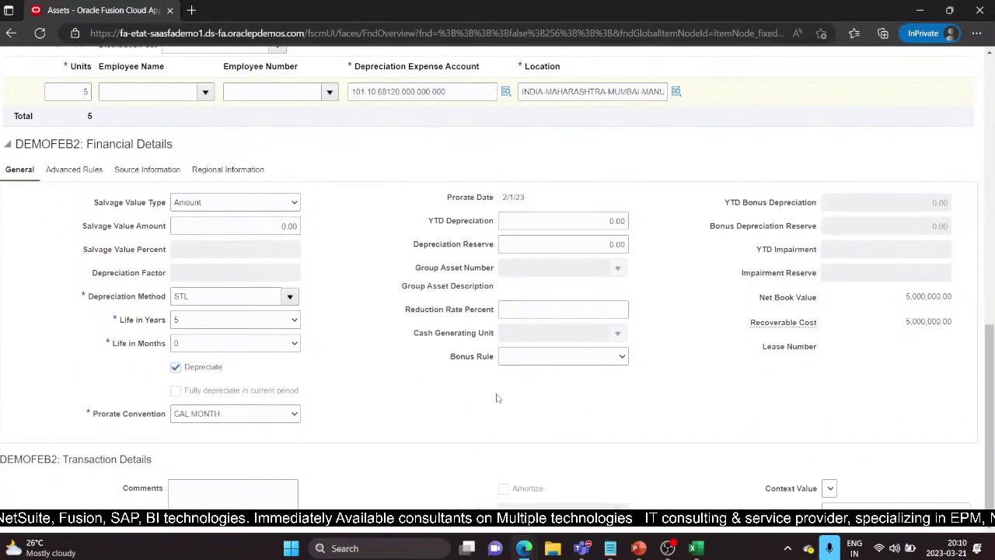
scroll(498, 398, "up", 10)
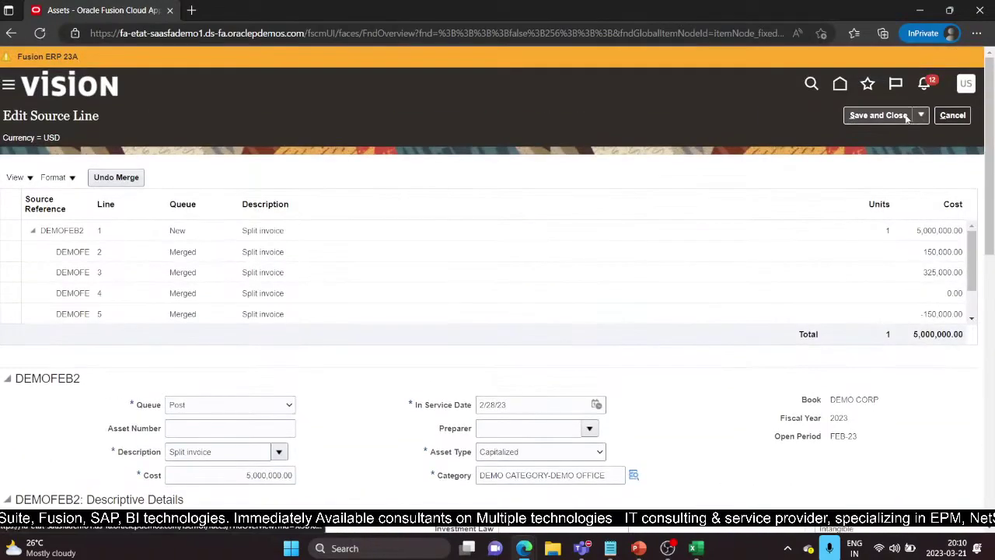
- Set the queue of the DEMOFEB2 source line back to New, and save and close it
left_click(261, 411)
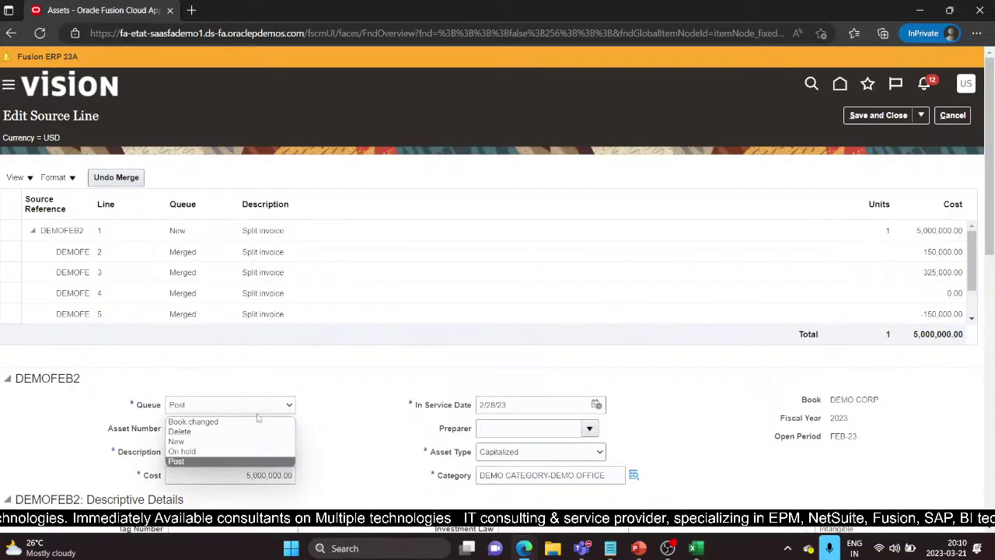
left_click(222, 441)
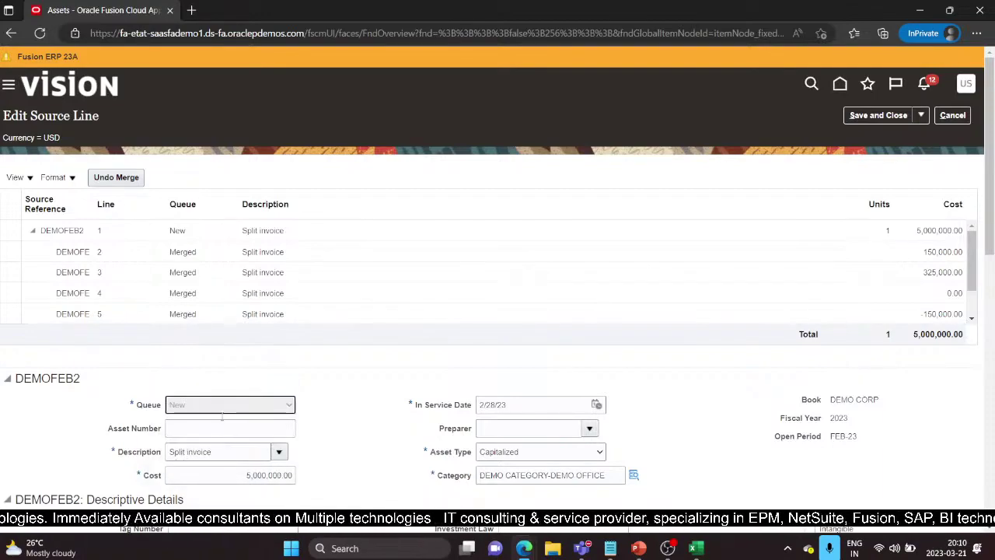
left_click(887, 117)
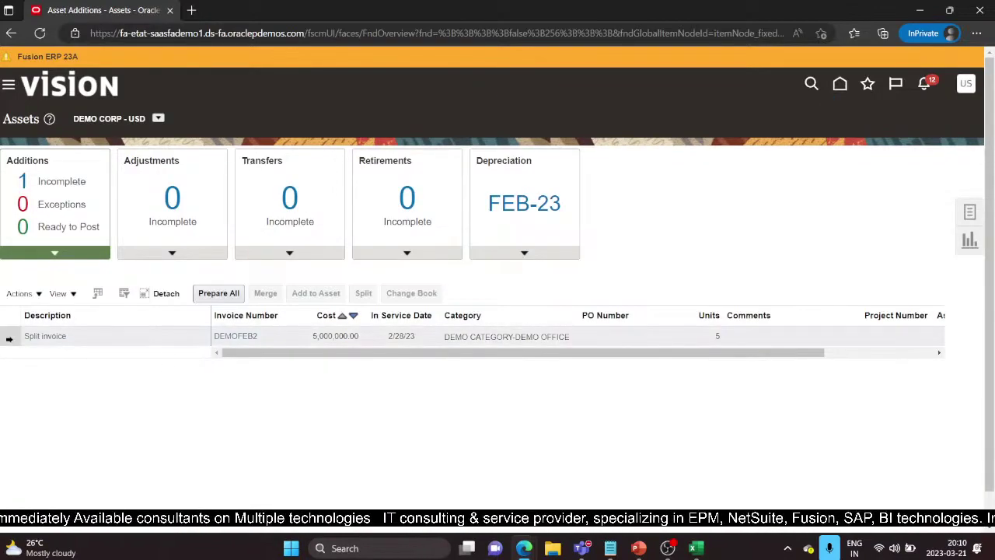
- Split the DEMOFEB2 source line into five lines with 1 unit each
left_click(47, 337)
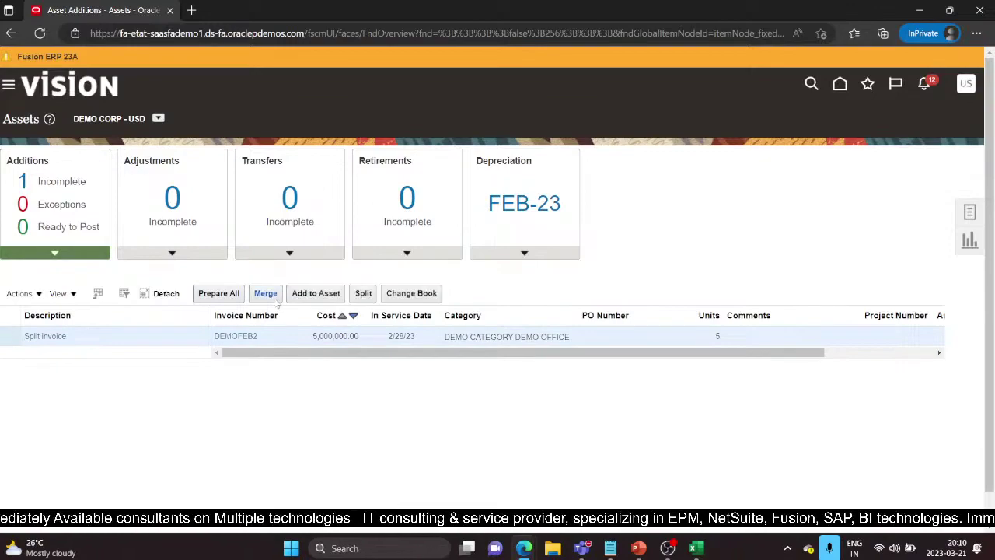
left_click(363, 294)
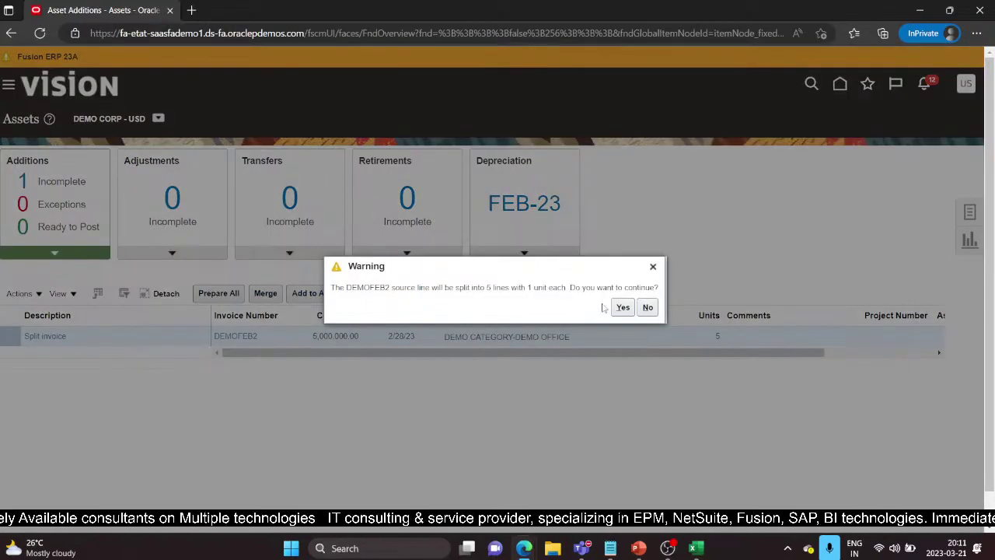
left_click(622, 307)
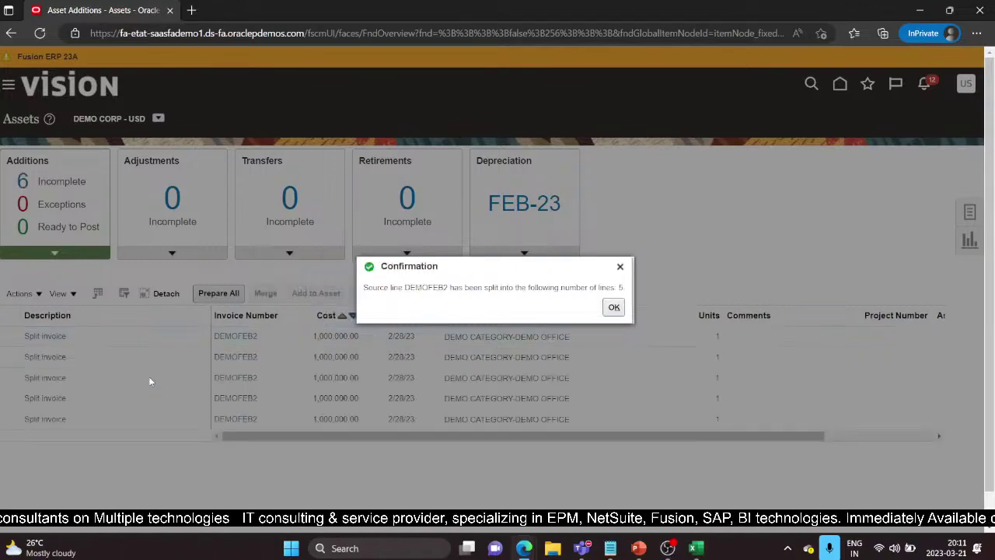
left_click(614, 307)
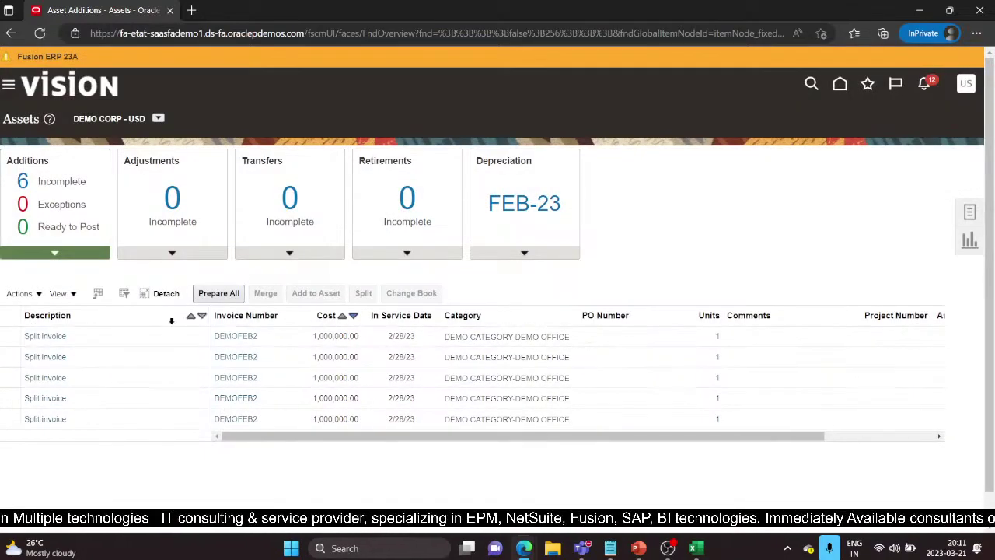
- Select all five DEMOFEB2 split lines and submit Prepare Additions Automatically for them
left_click(13, 354)
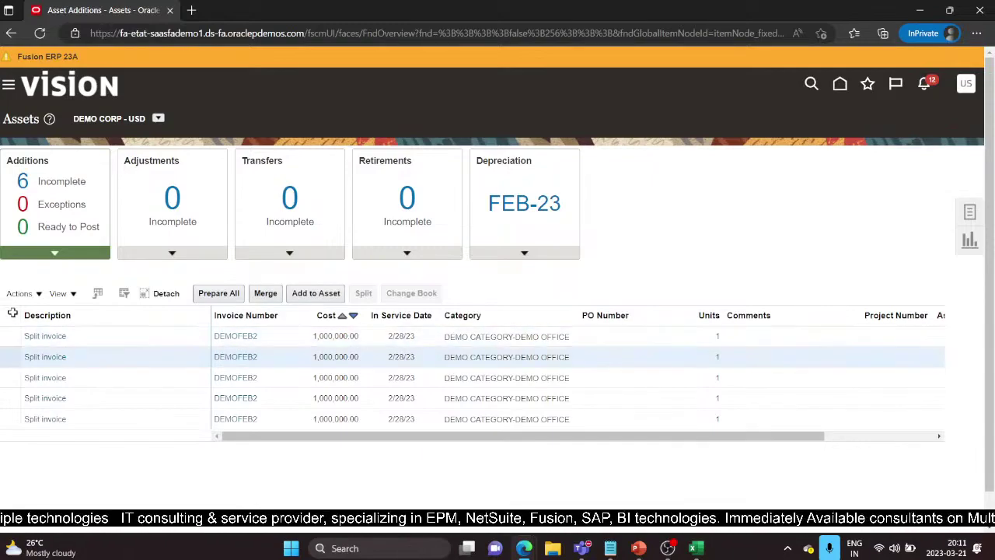
left_click(8, 373, "ctrl")
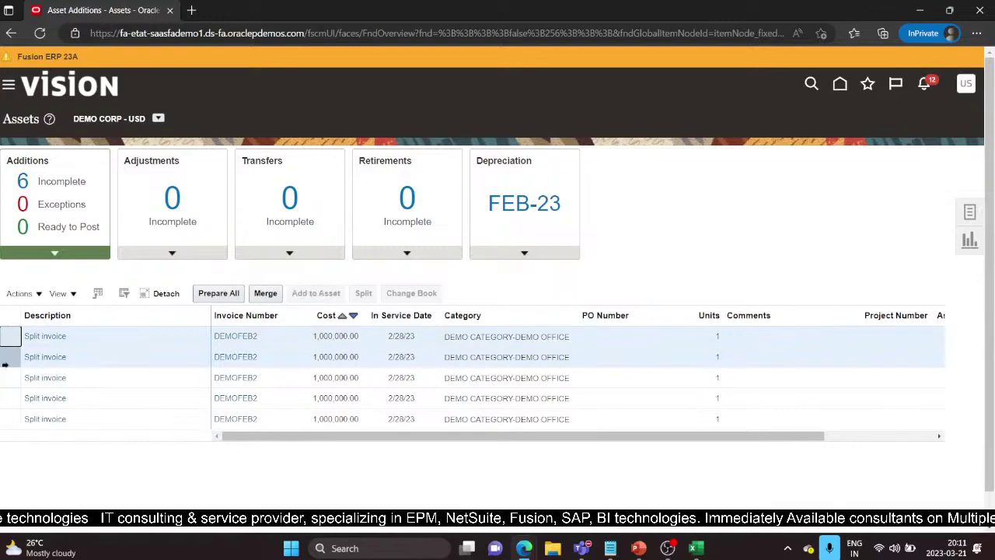
left_click(3, 399, "shift")
left_click(7, 416, "shift")
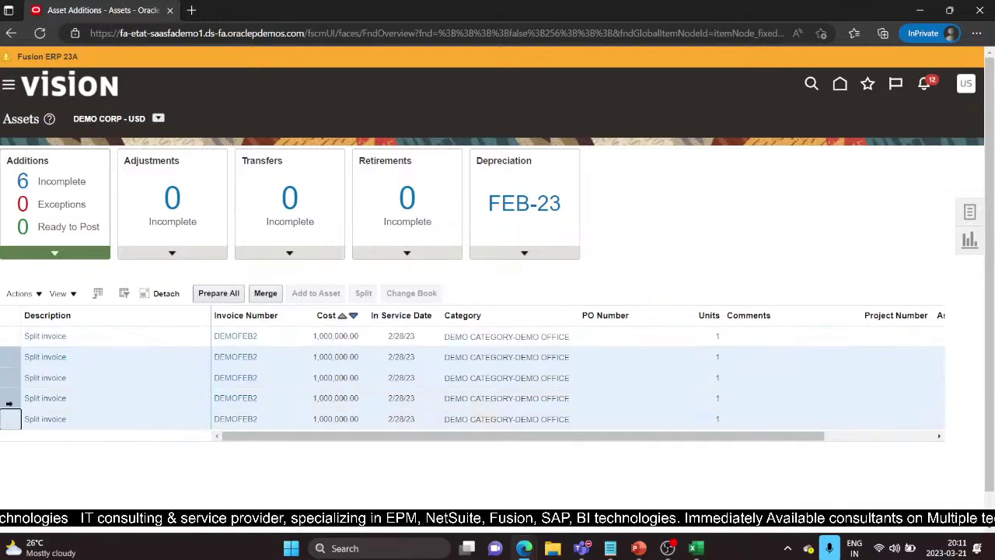
left_click(13, 340, "shift")
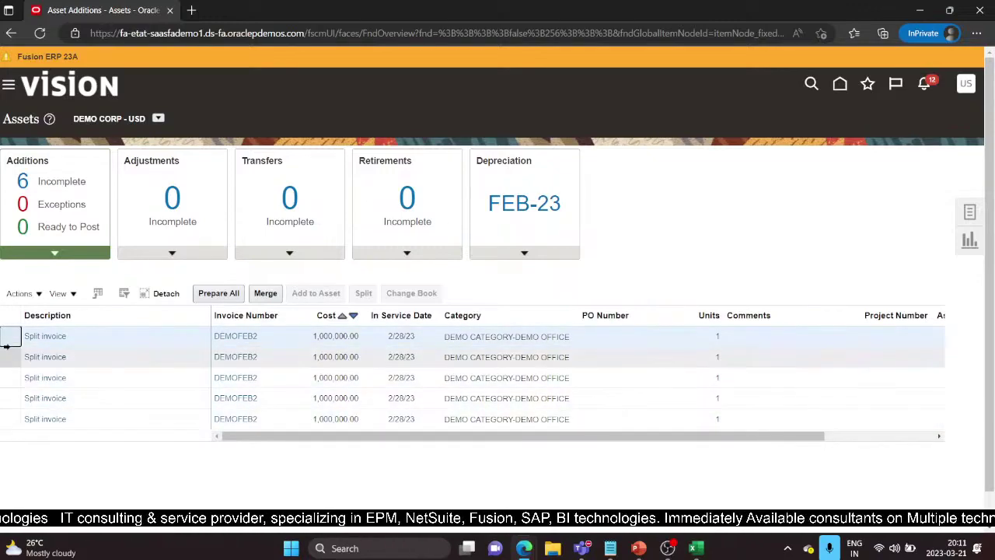
left_click(7, 376, "shift")
left_click(6, 397, "shift")
left_click(6, 418, "shift")
left_click(39, 293)
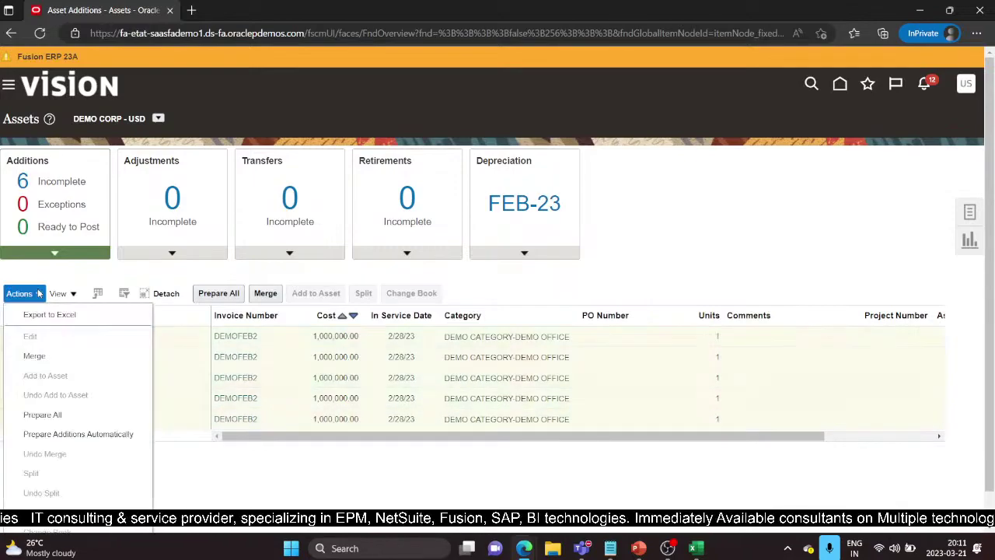
left_click(70, 434)
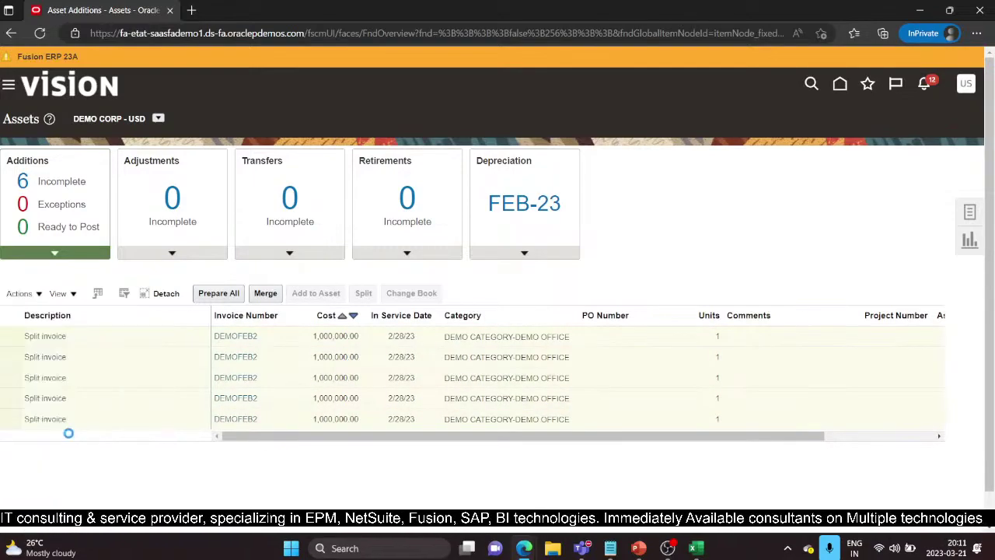
left_click(541, 306)
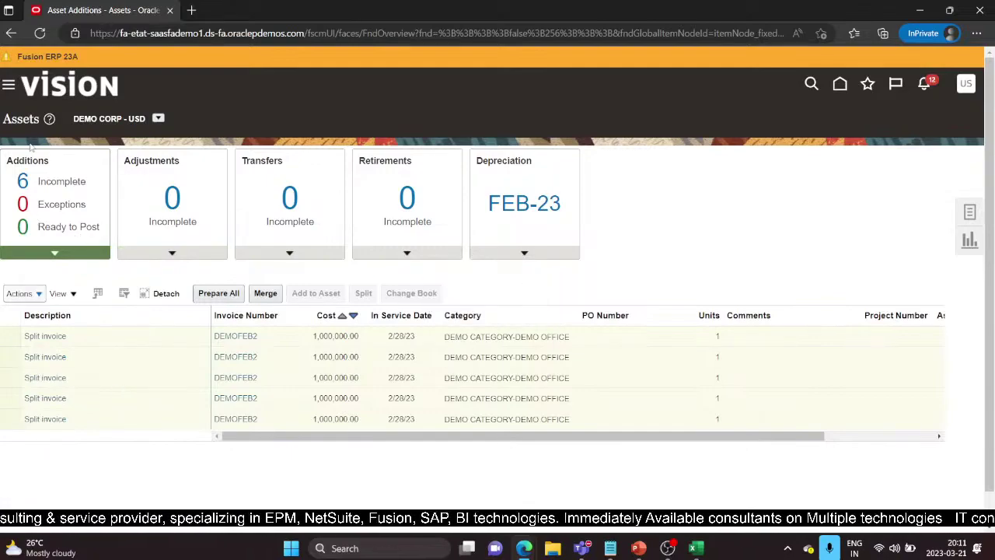
- Reopen the Fixed Assets additions page and submit Prepare Additions Automatically for the first DEMOFEB2 split line
left_click(40, 32)
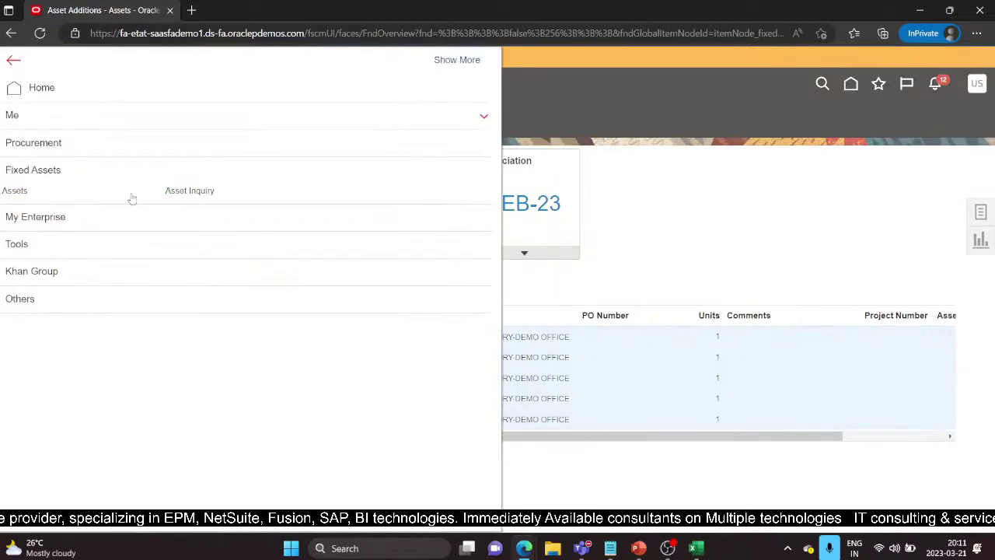
left_click(35, 190)
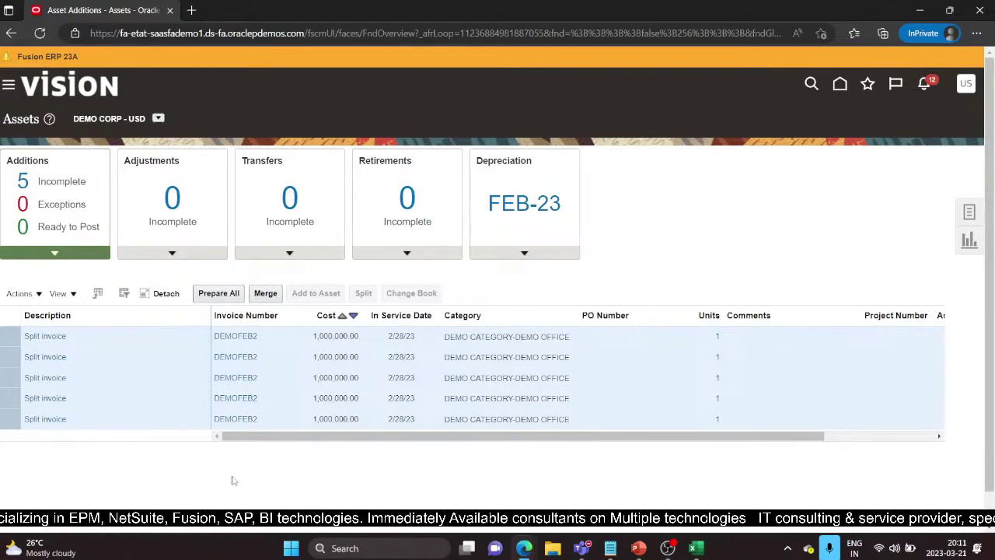
left_click(8, 337)
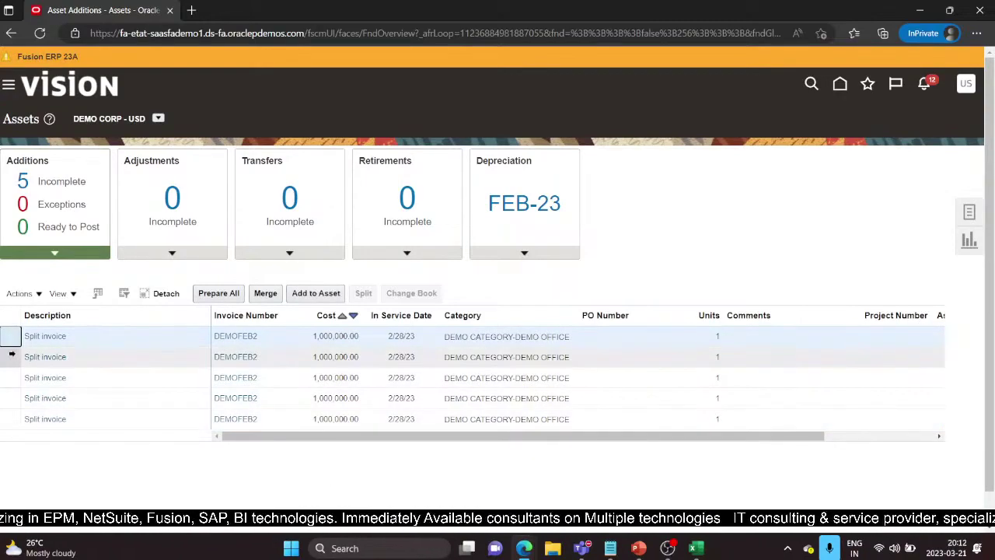
left_click(12, 356, "ctrl")
left_click(8, 339)
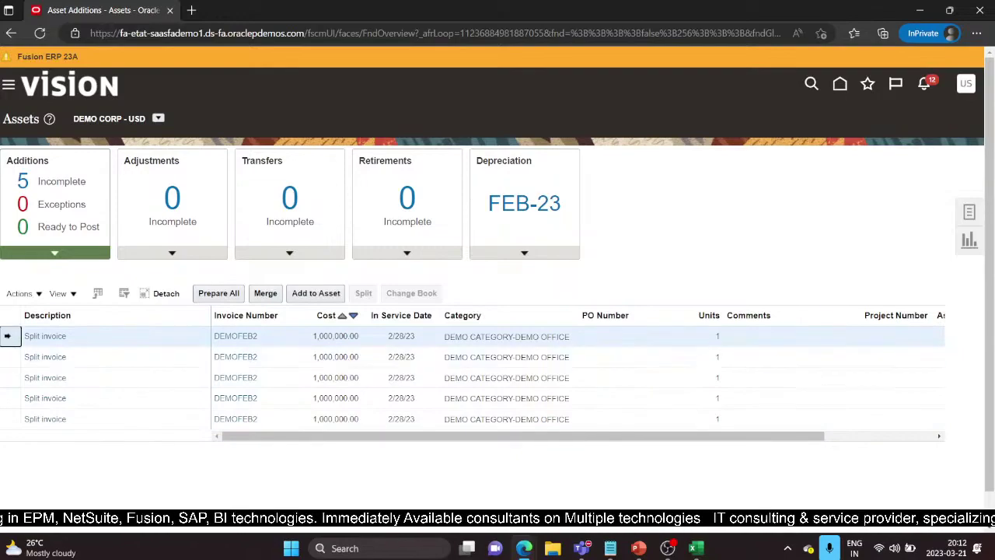
left_click(21, 293)
left_click(68, 430)
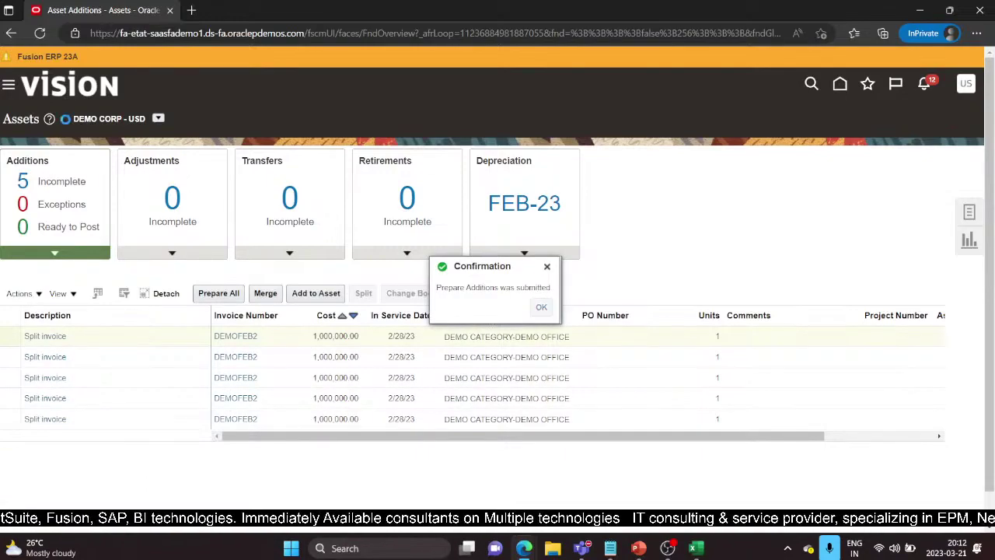
left_click(540, 307)
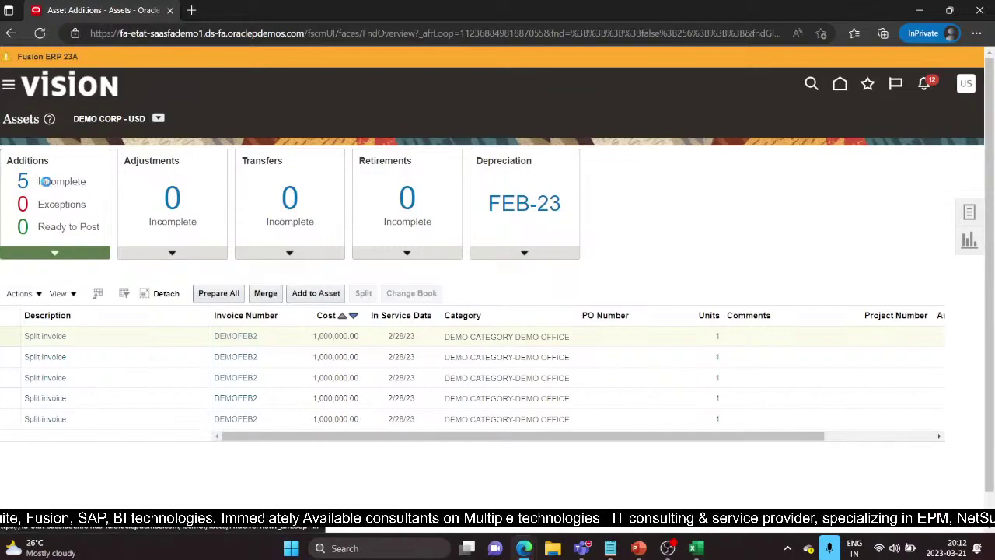
- From the incomplete additions, set the queue of the first DEMOFEB2 split line to Post, and save and close it
left_click(47, 181)
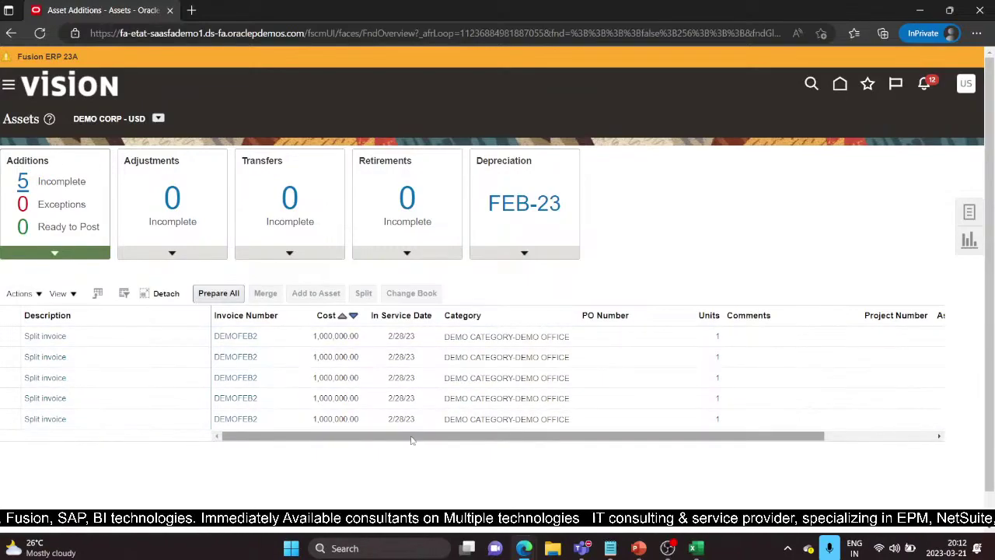
left_click_drag(465, 434, 575, 436)
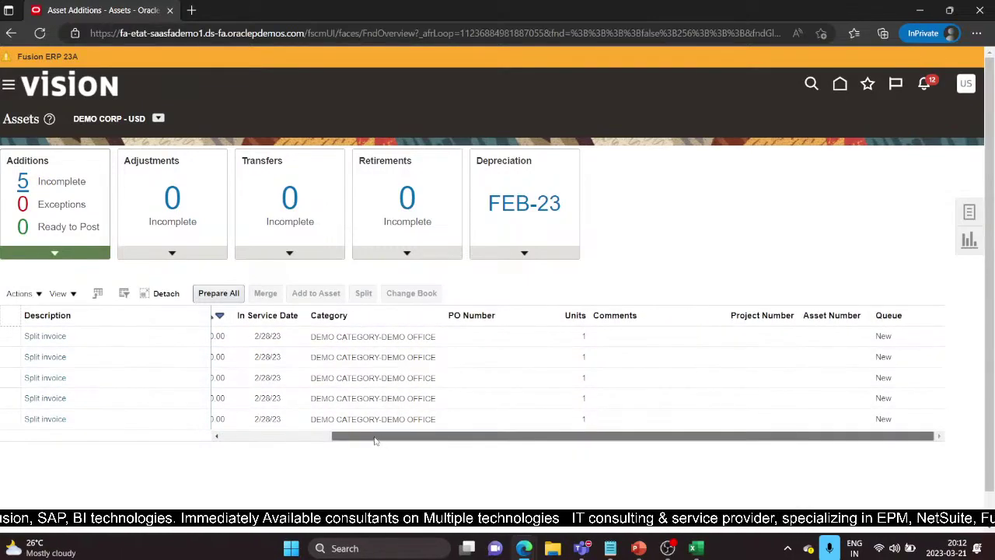
left_click_drag(383, 437, 260, 437)
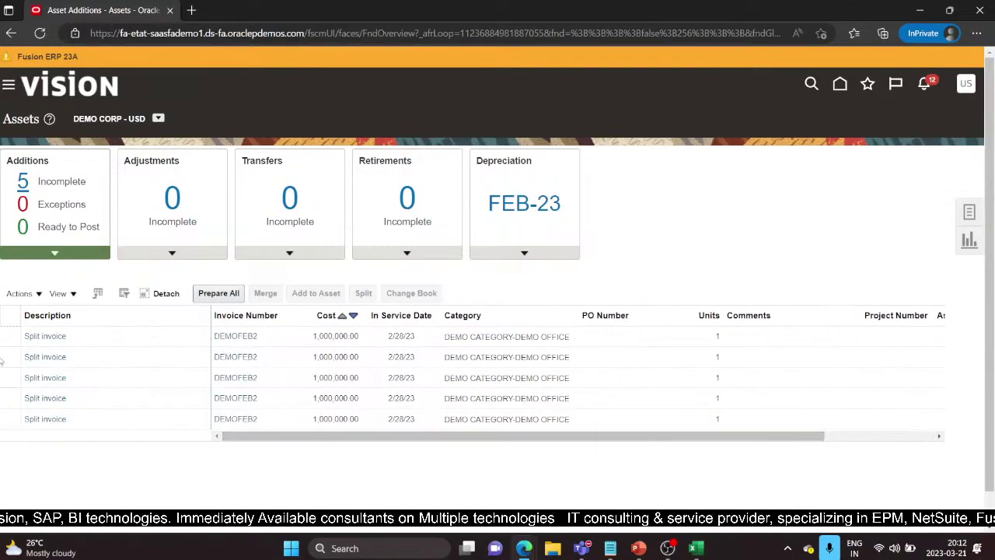
left_click(37, 339)
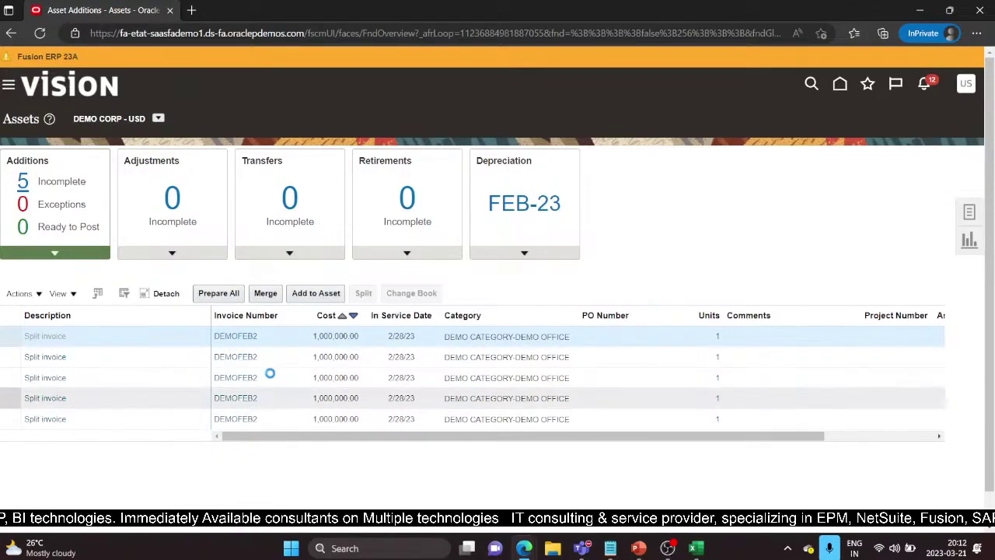
left_click(276, 405)
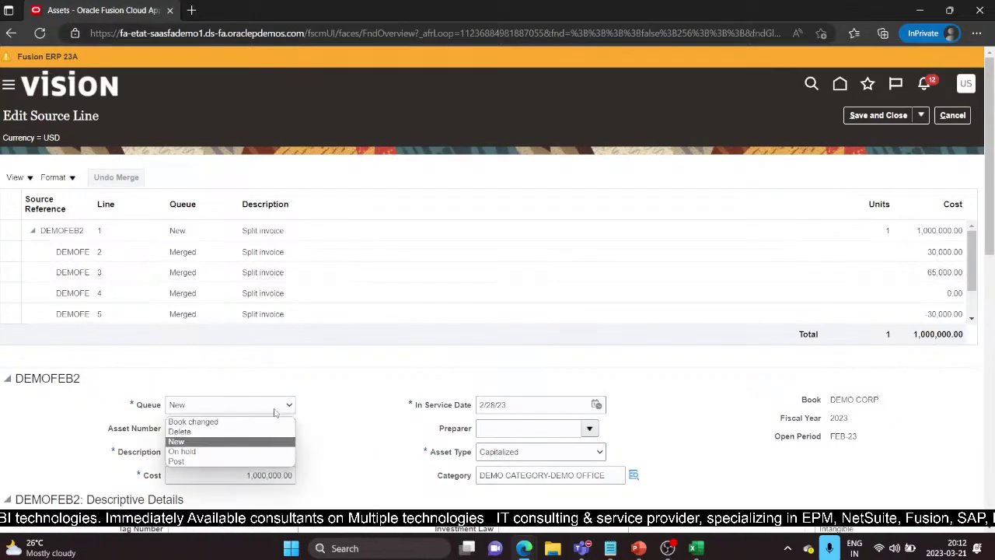
left_click(230, 455)
left_click(895, 119)
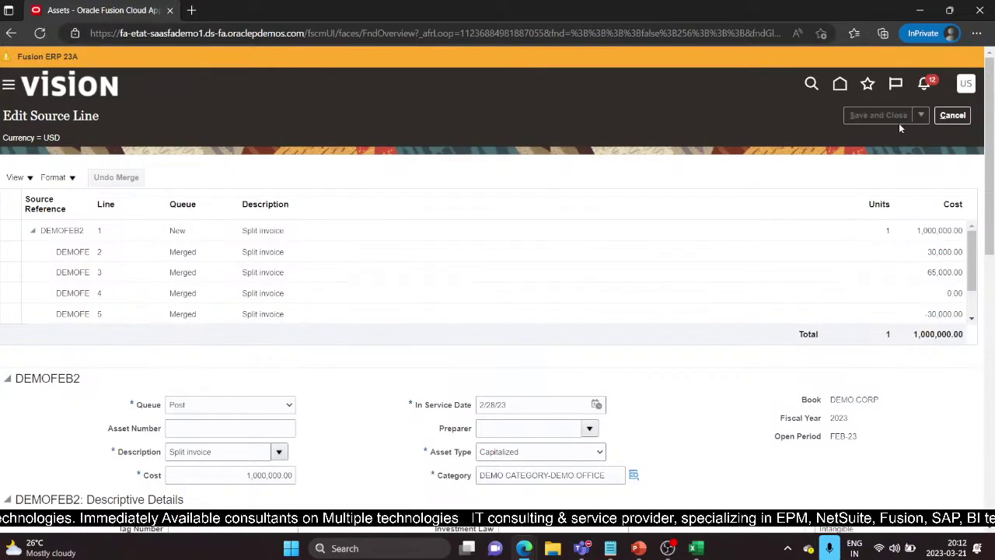
- Edit the second DEMOFEB2 split line, set its queue to Post, and save and close it
left_click(14, 354)
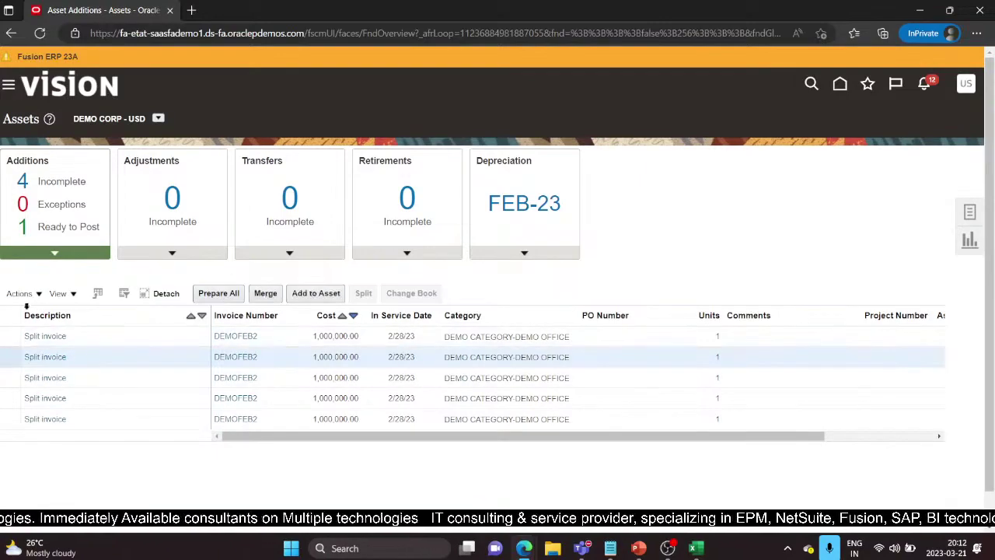
left_click(19, 293)
left_click(54, 337)
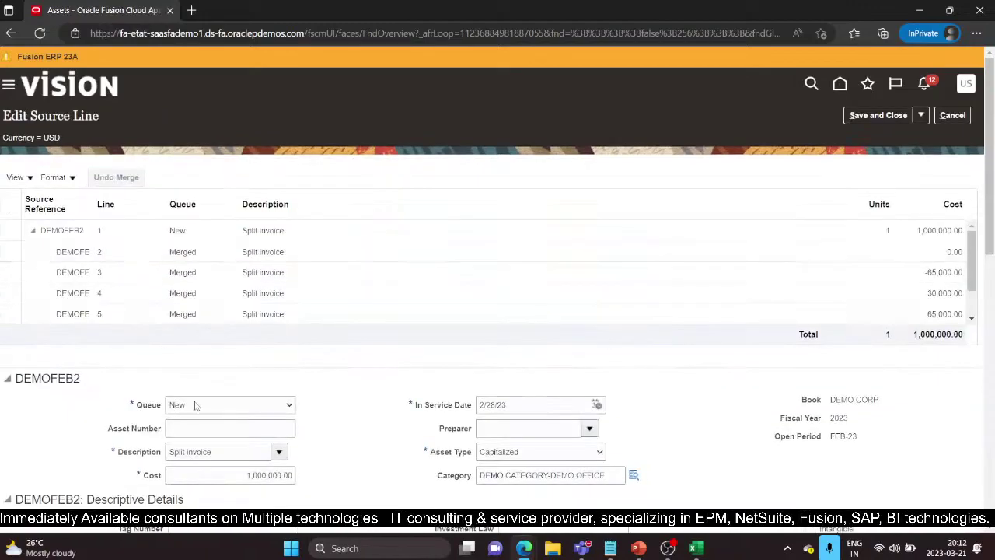
left_click(251, 405)
left_click(203, 462)
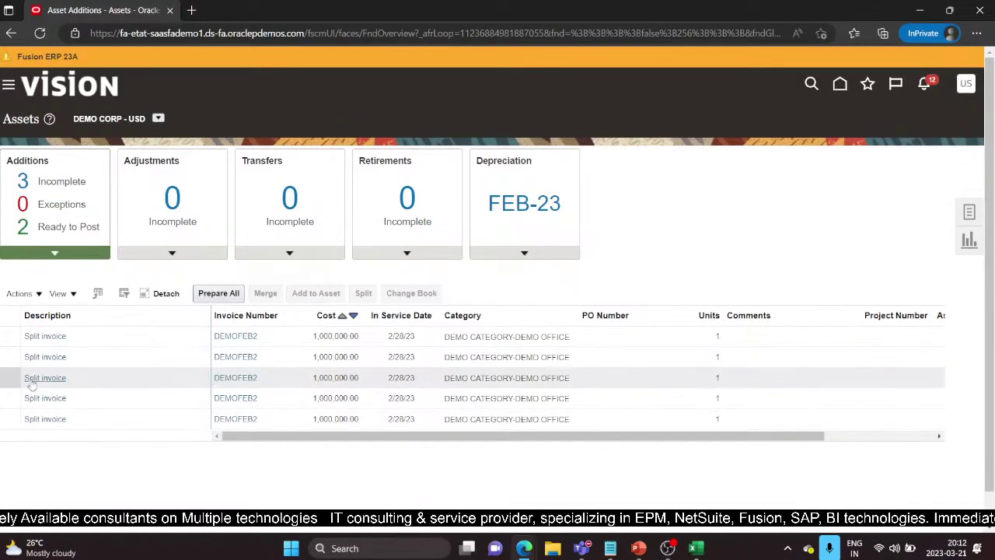
- Set the queue of the third DEMOFEB2 split line to Post, and save and close it
left_click(31, 378)
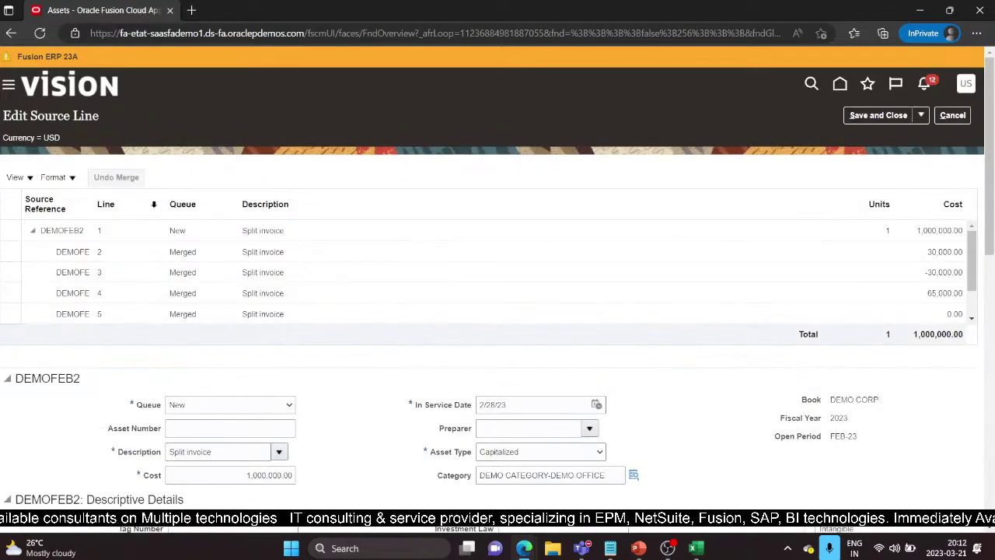
left_click(276, 407)
left_click(233, 463)
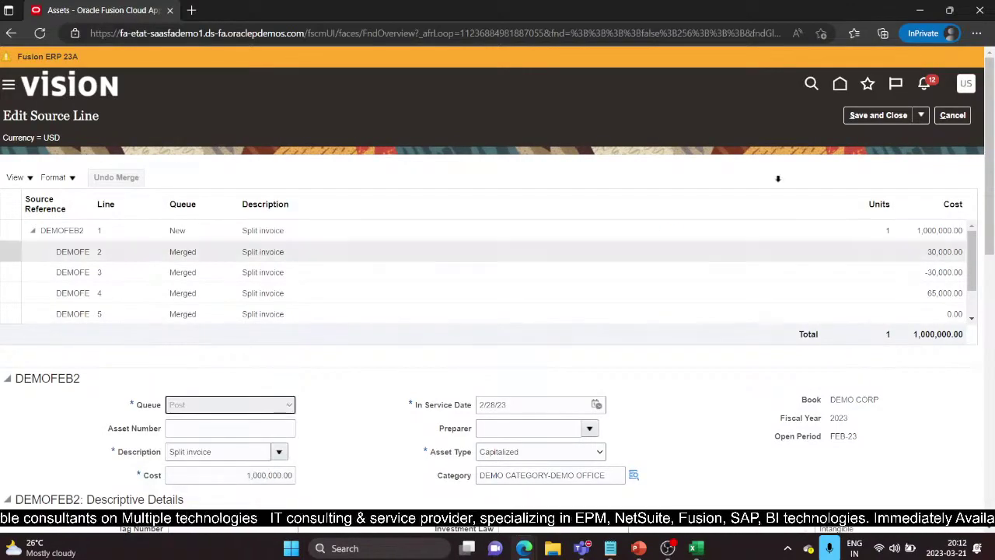
left_click(900, 117)
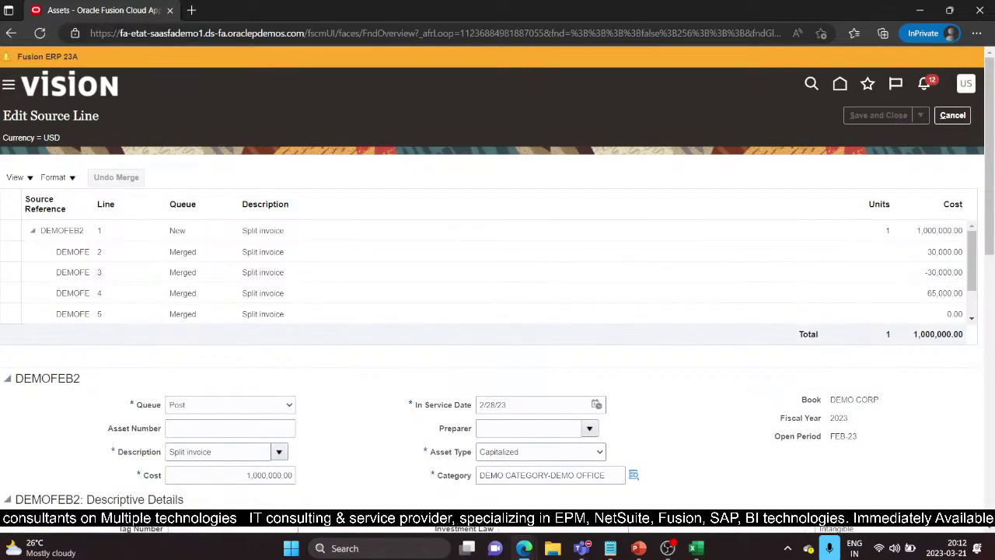
- Set the queue of the fourth DEMOFEB2 split line to Post, and save and close it
left_click(48, 398)
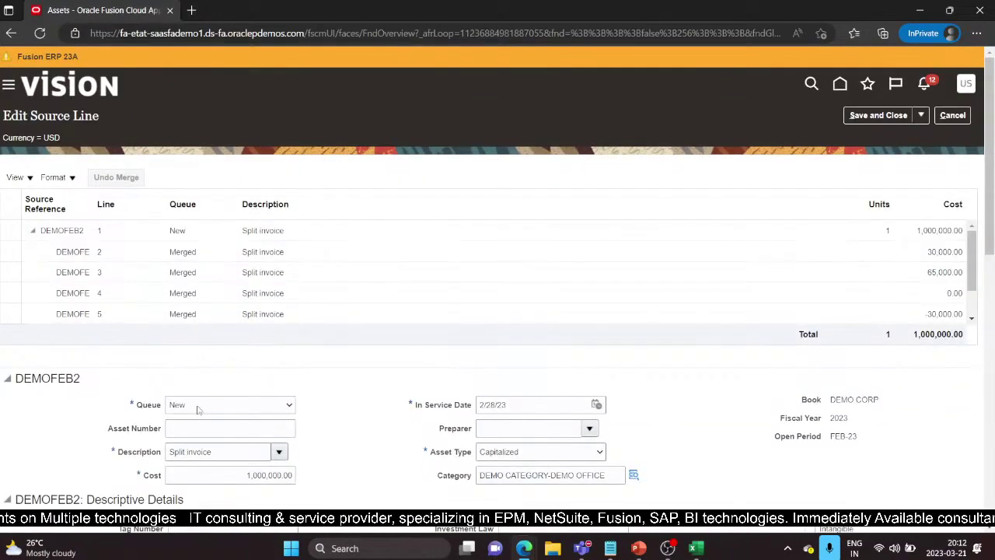
left_click(198, 409)
left_click(194, 453)
left_click(872, 118)
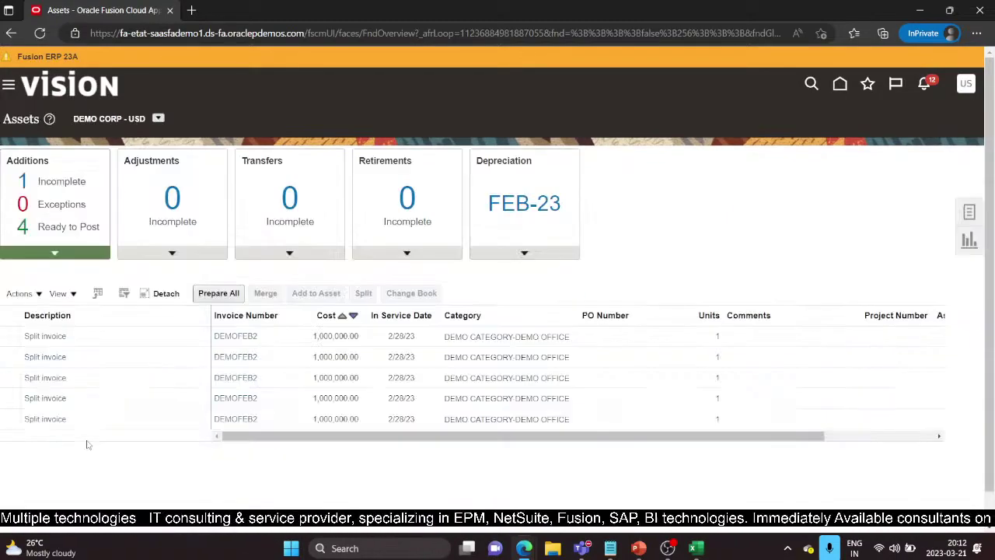
- Set the queue of the fifth DEMOFEB2 split line to Post, and save and close it
left_click(54, 419)
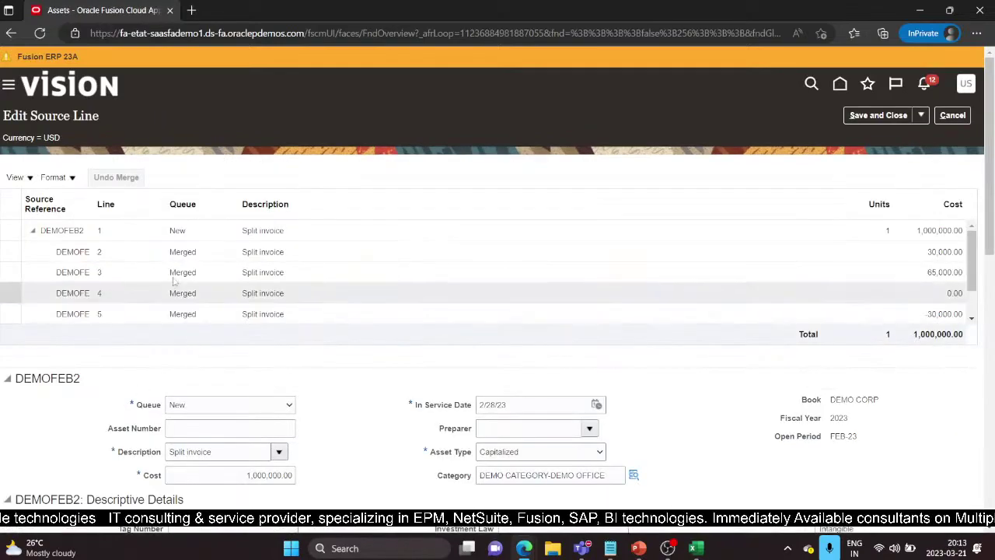
left_click(256, 405)
left_click(187, 461)
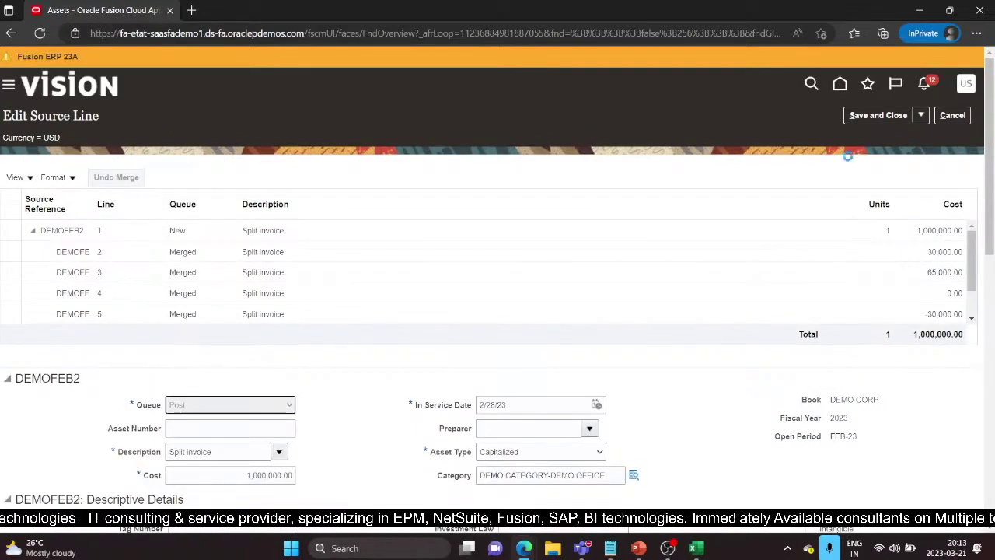
left_click(886, 118)
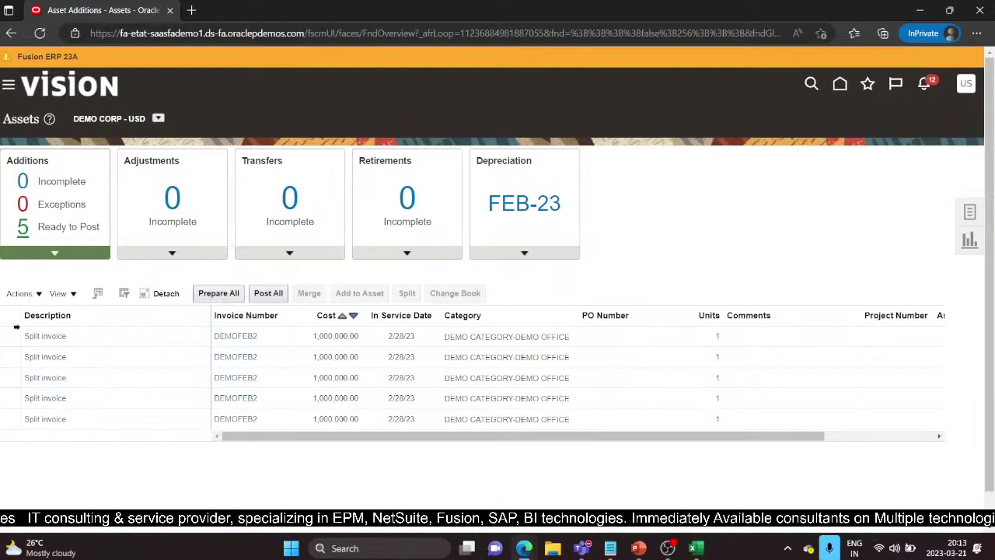
- Select all five DEMOFEB2 split invoice lines under Ready to Post and post them all
left_click(12, 339)
left_click(11, 357, "ctrl")
left_click(10, 380, "ctrl")
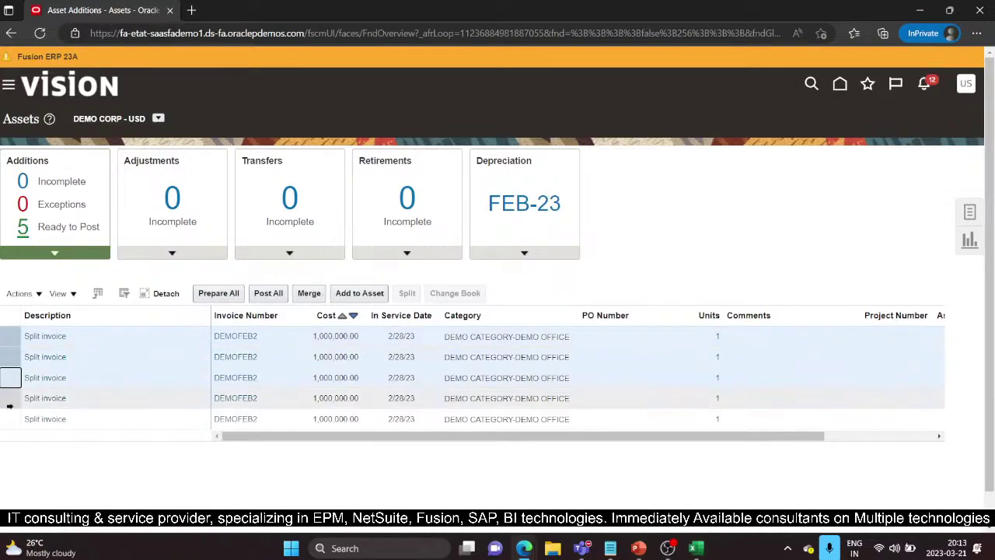
left_click(10, 401, "ctrl")
left_click(12, 418, "ctrl")
left_click(267, 293)
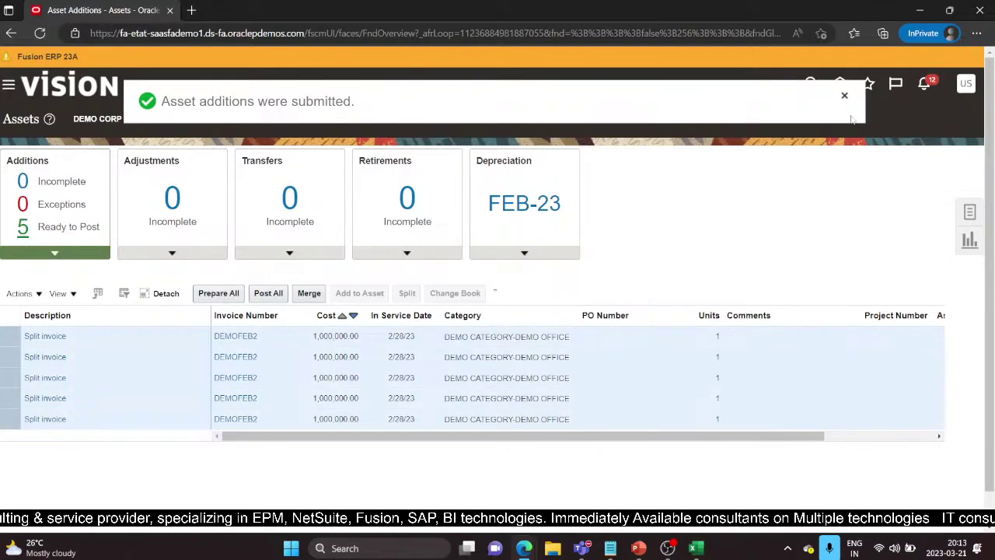
left_click(844, 96)
- Switch to the PowerPoint webinar presentation and show the Preparing Source Lines slide
mouse_move(638, 548)
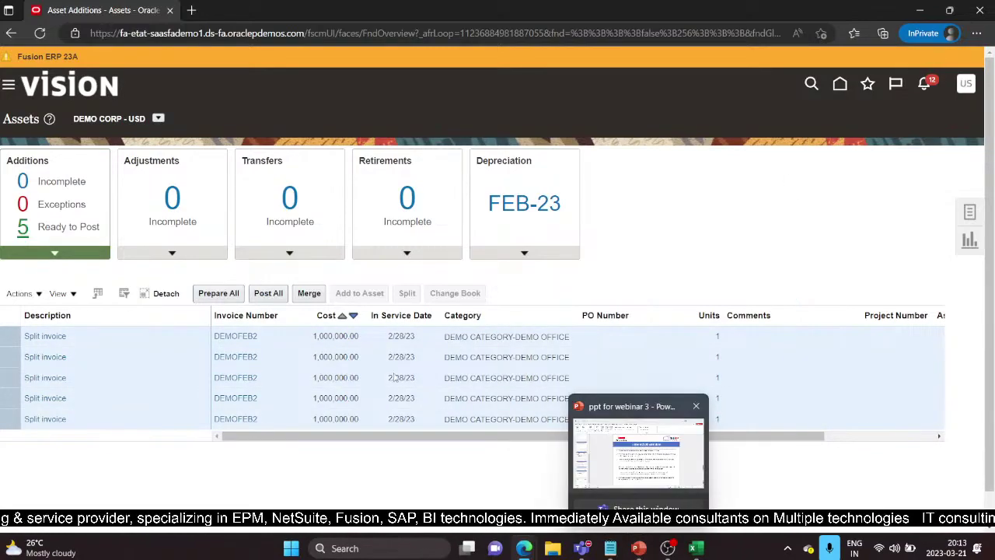
left_click(639, 549)
left_click(39, 395)
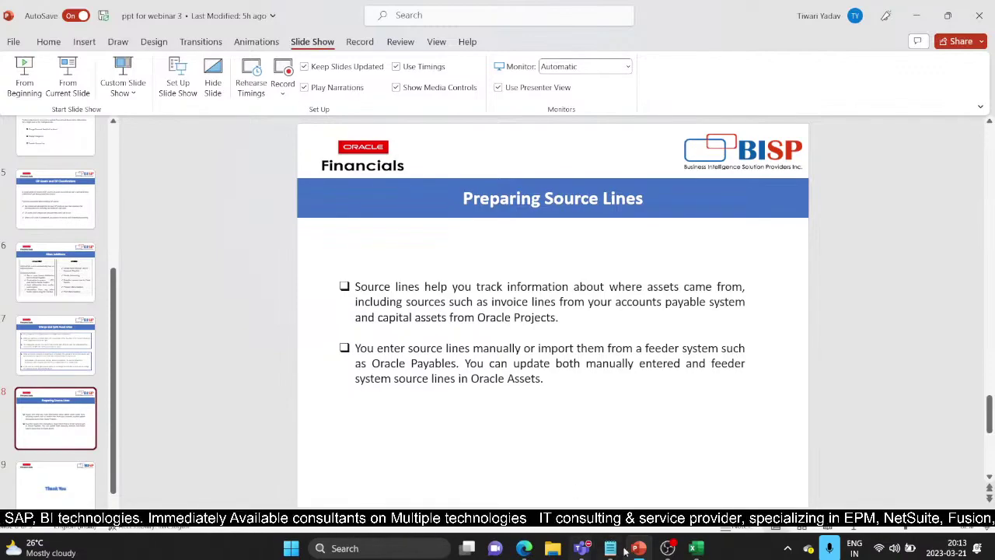
- Return to Oracle Assets in the browser, search all source lines of the DEMO CORP book in Prepare Source Lines, and close the page
mouse_move(524, 547)
left_click(621, 467)
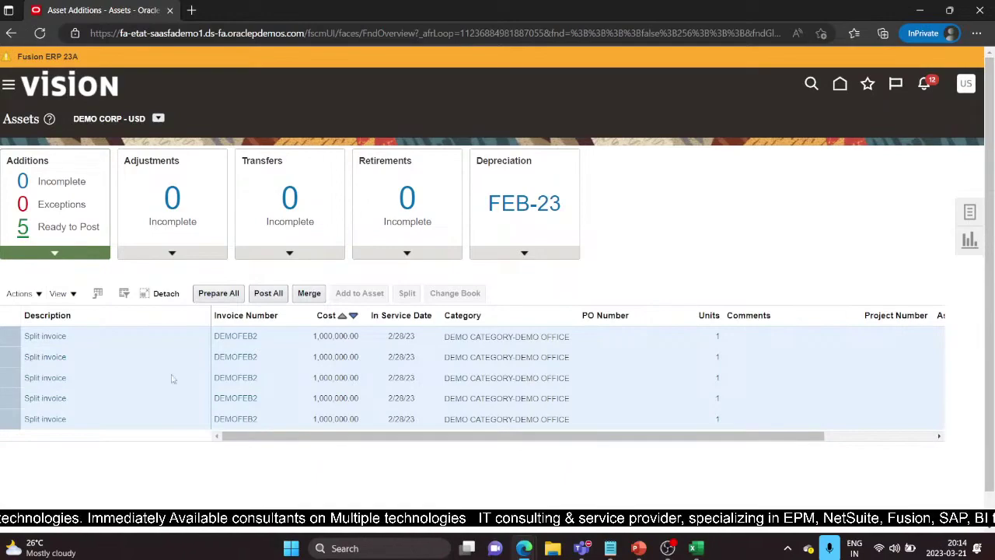
left_click(973, 211)
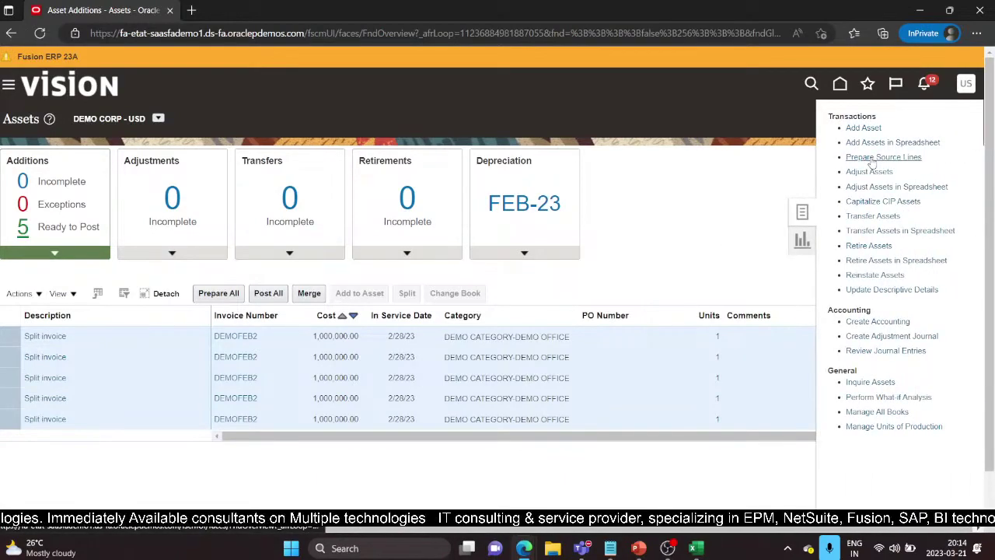
left_click(872, 159)
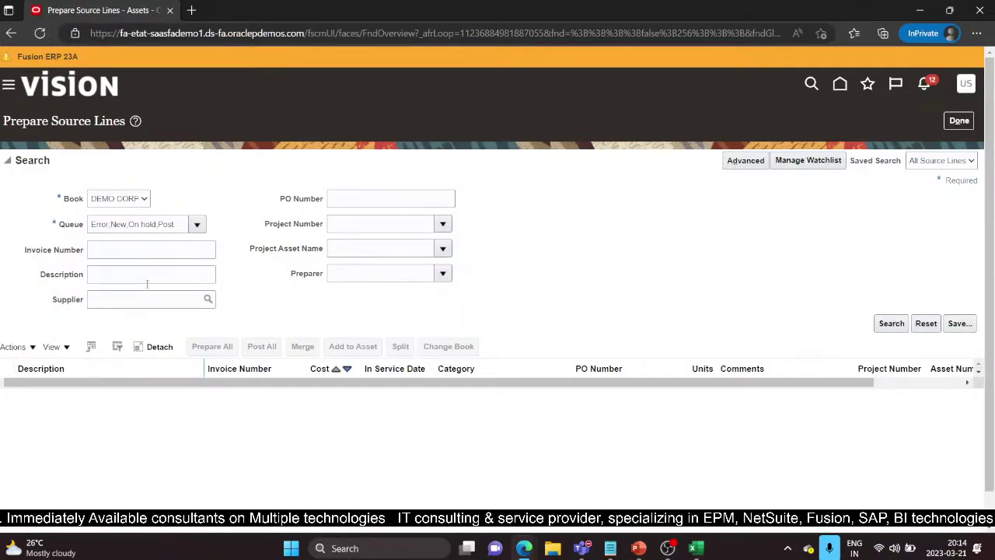
left_click(892, 324)
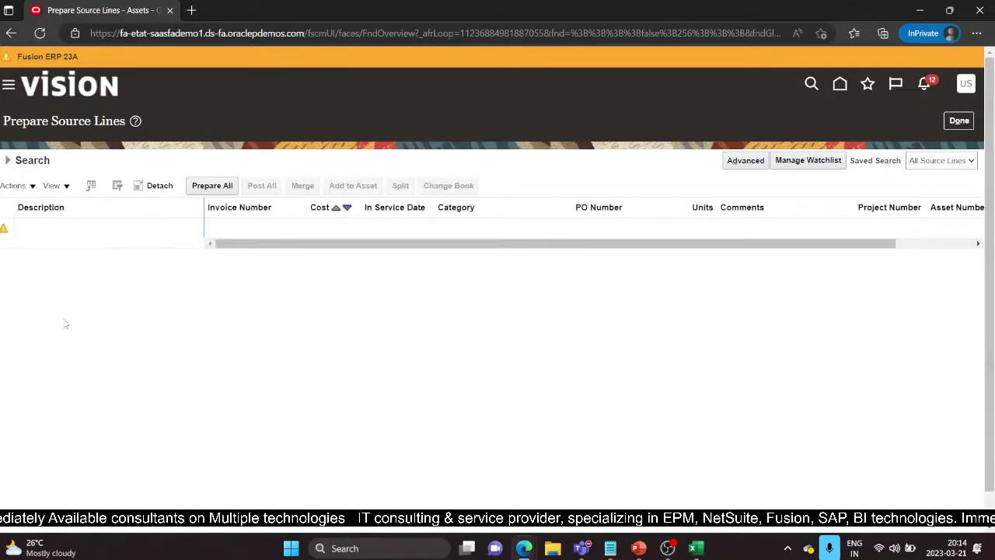
left_click(958, 121)
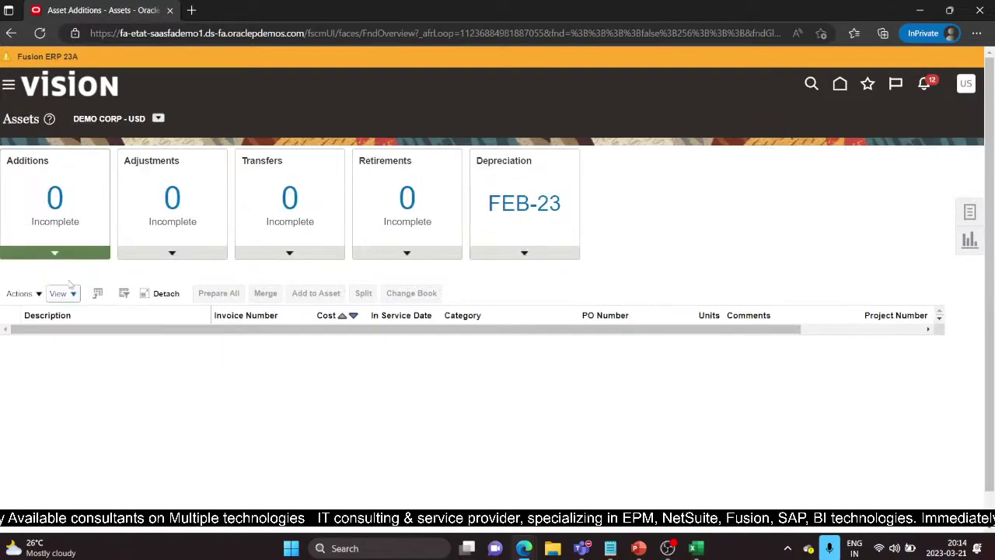
- Inquire on the recent FEB-23 additions in the DEMO CORP book, check the split and merged invoice assets, and close the inquiry
left_click(968, 215)
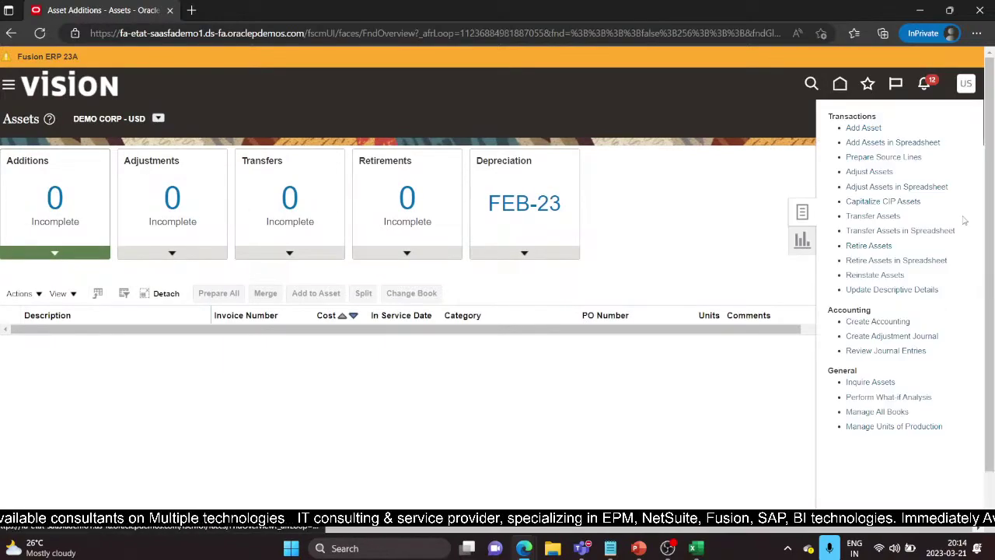
left_click(870, 382)
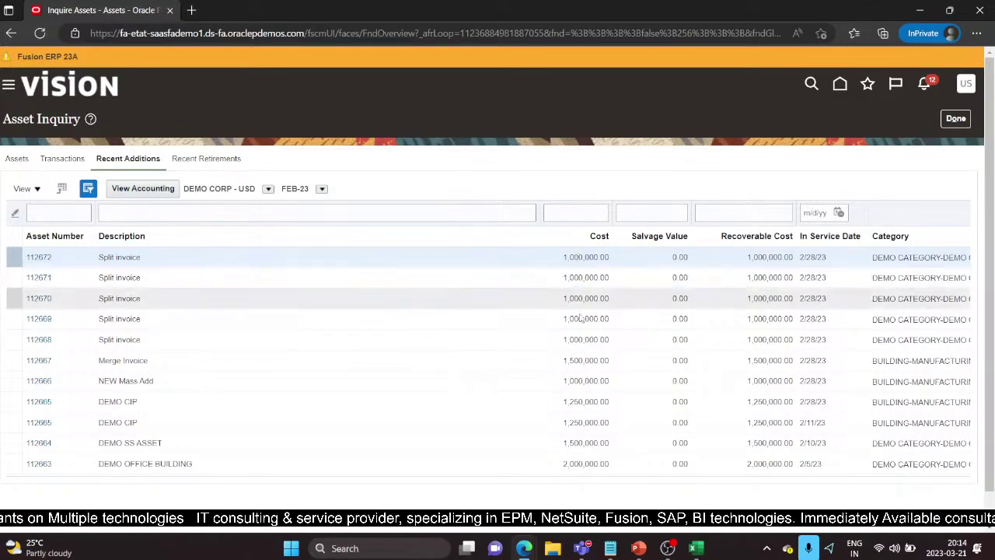
left_click(78, 362)
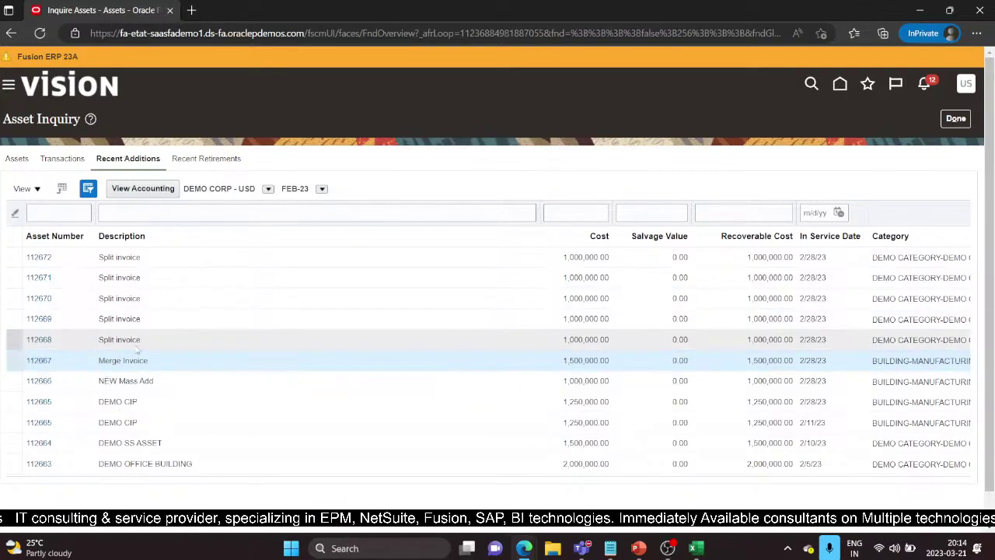
left_click(955, 118)
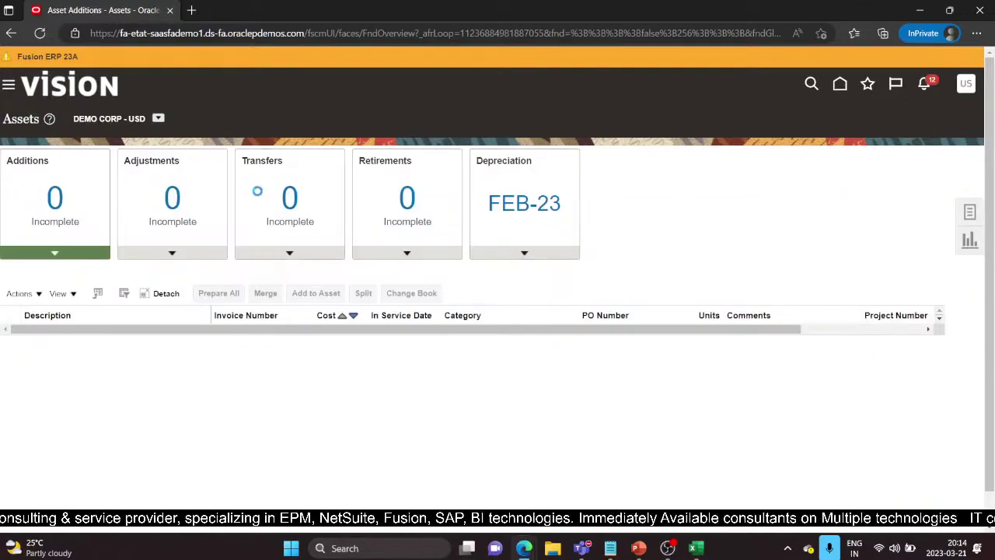
- View the FEB-23 depreciation period details, examine the list of completed additions, and close it
left_click(555, 256)
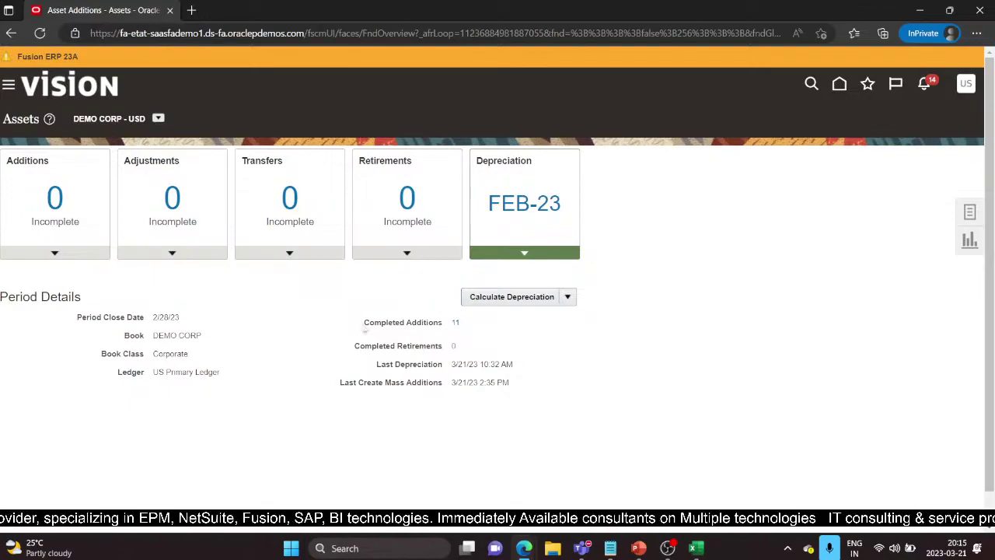
left_click(455, 323)
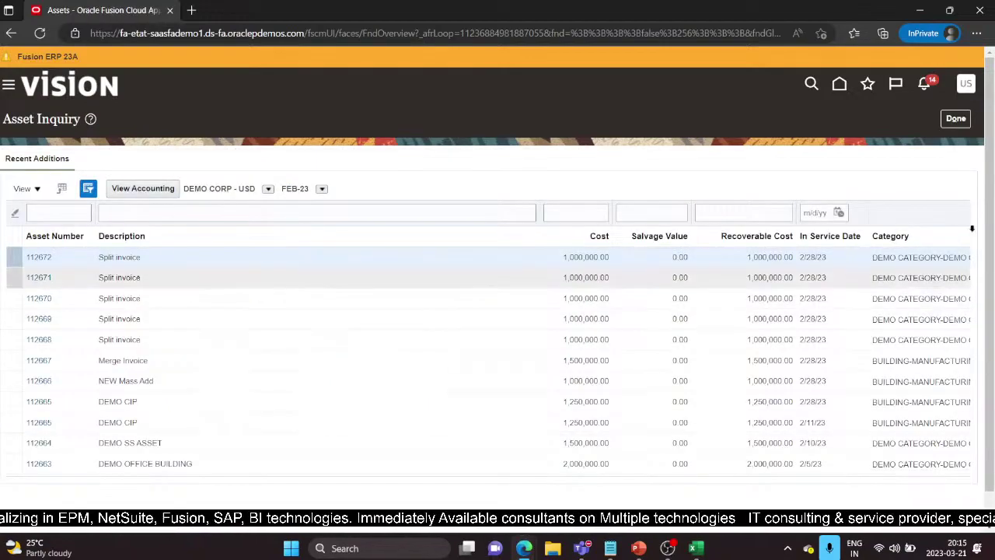
left_click(955, 118)
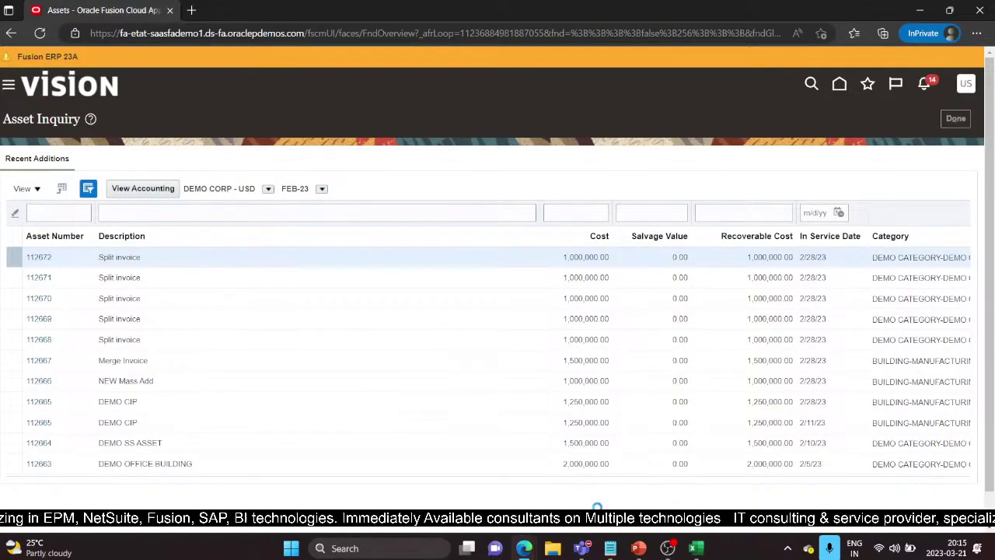
- Switch to the PowerPoint presentation and show the closing Thank You slide
left_click(638, 548)
left_click(70, 479)
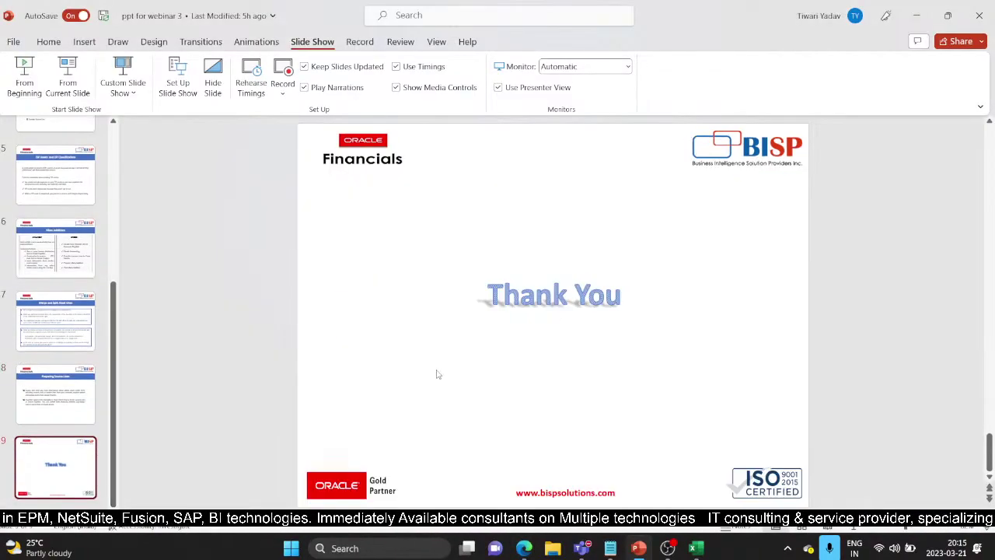